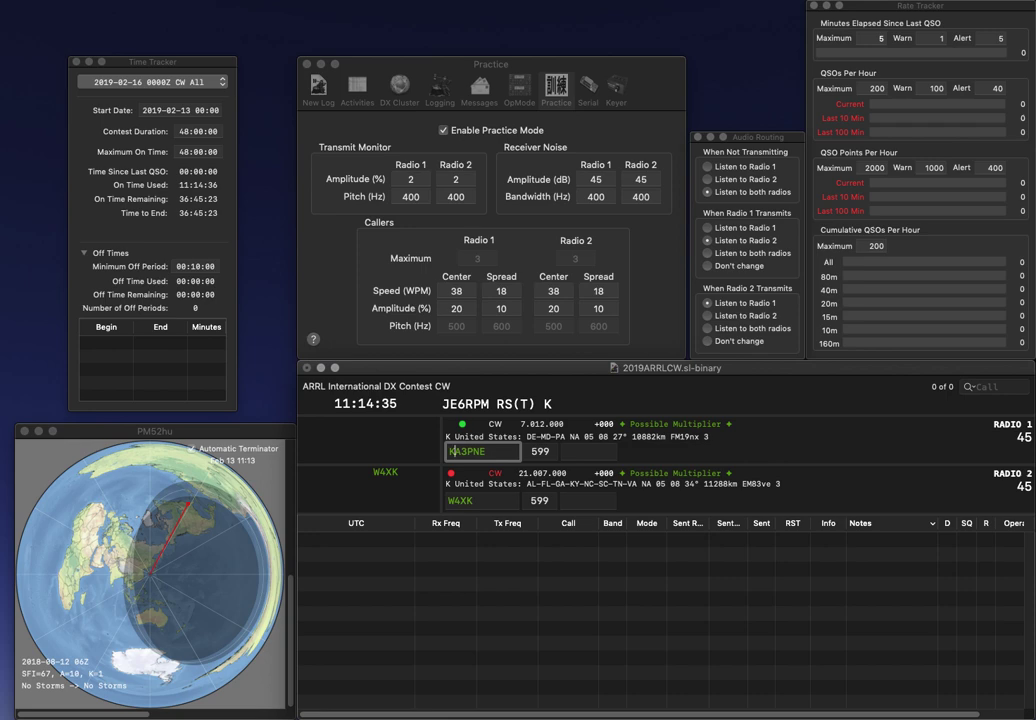
key("BackSpace")
type("4")
key("Return")
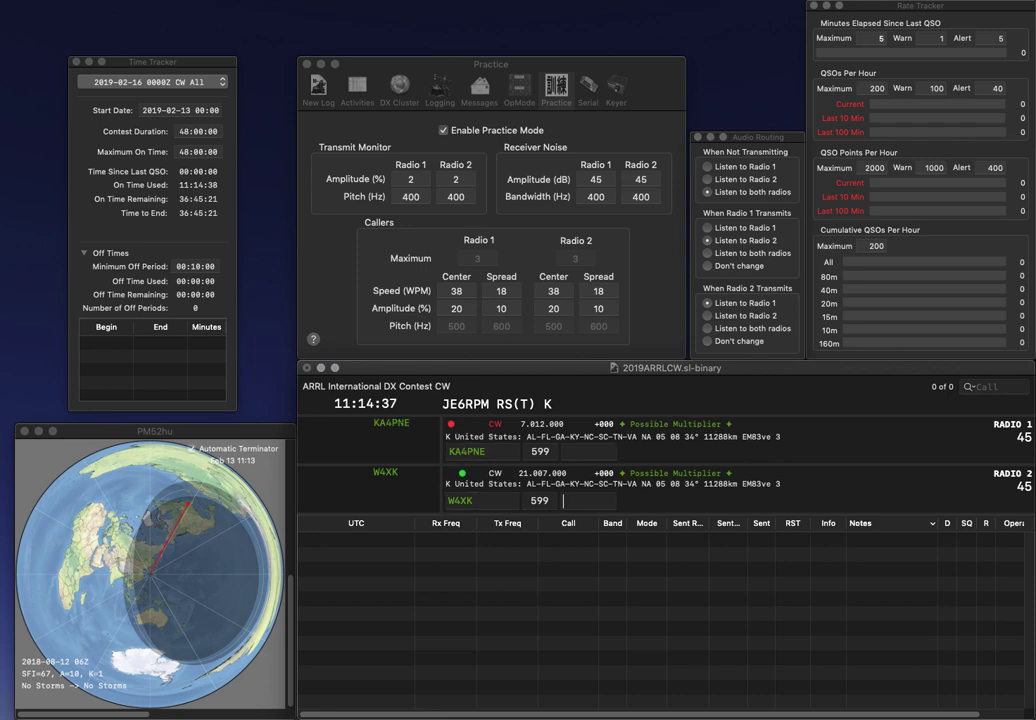
type("NC")
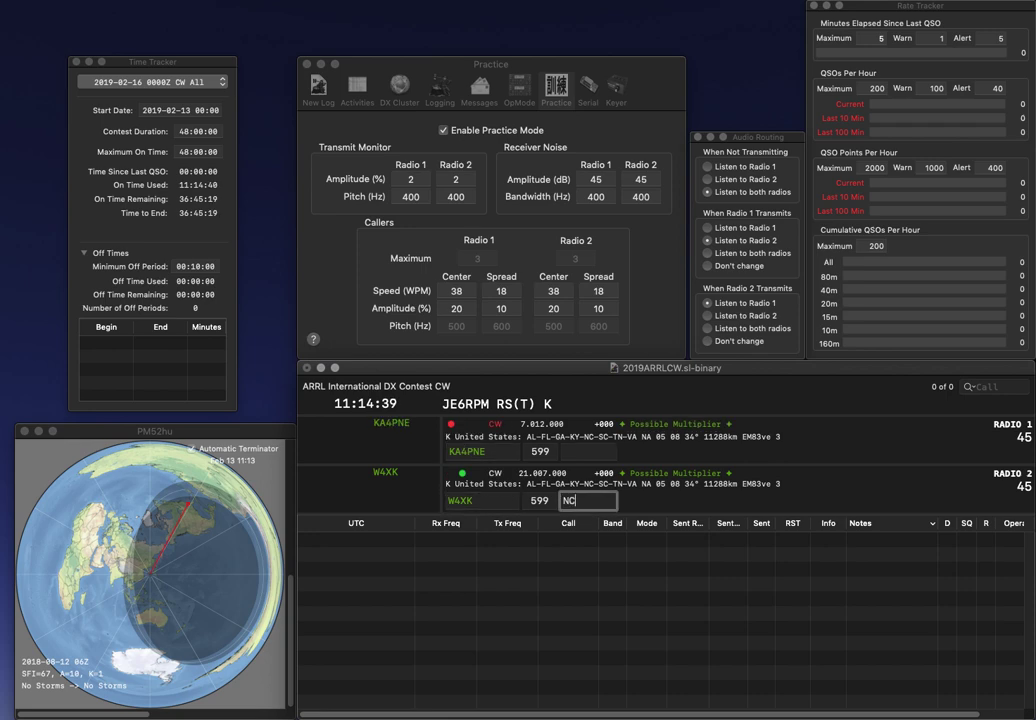
key("Return")
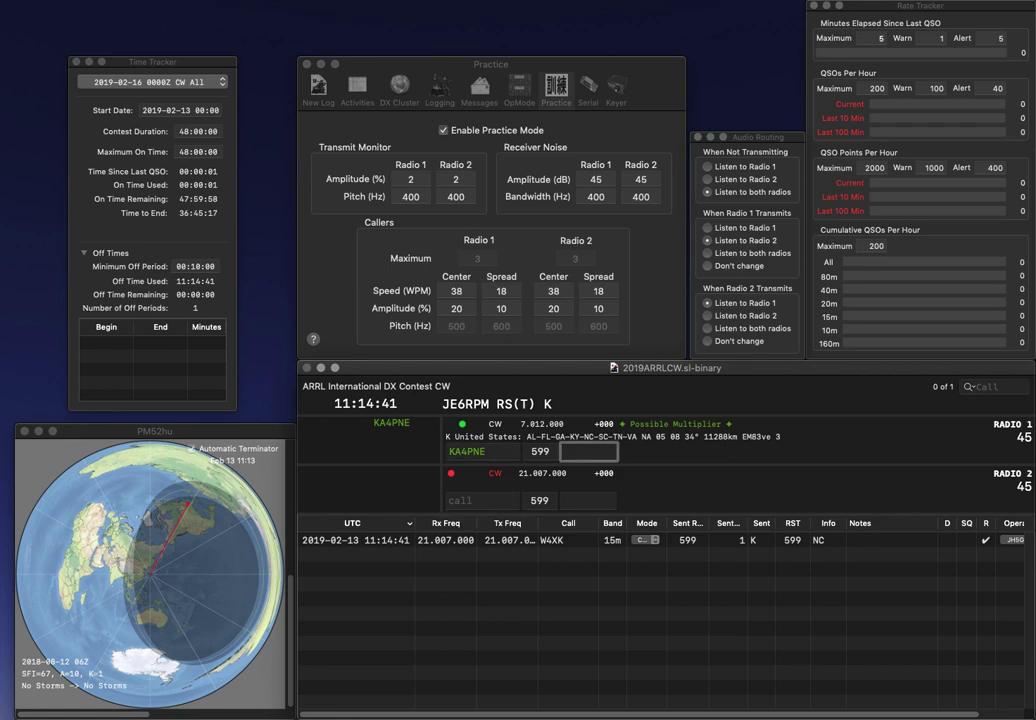
- Log KA4PNE on Radio 1 with exchange KY and enter the partial call WV on Radio 2
type("KY")
key("Return")
type("WV")
key("Return")
- Answer AA9K on Radio 1 and complete the Radio 2 call as WVZV
type("AA9K")
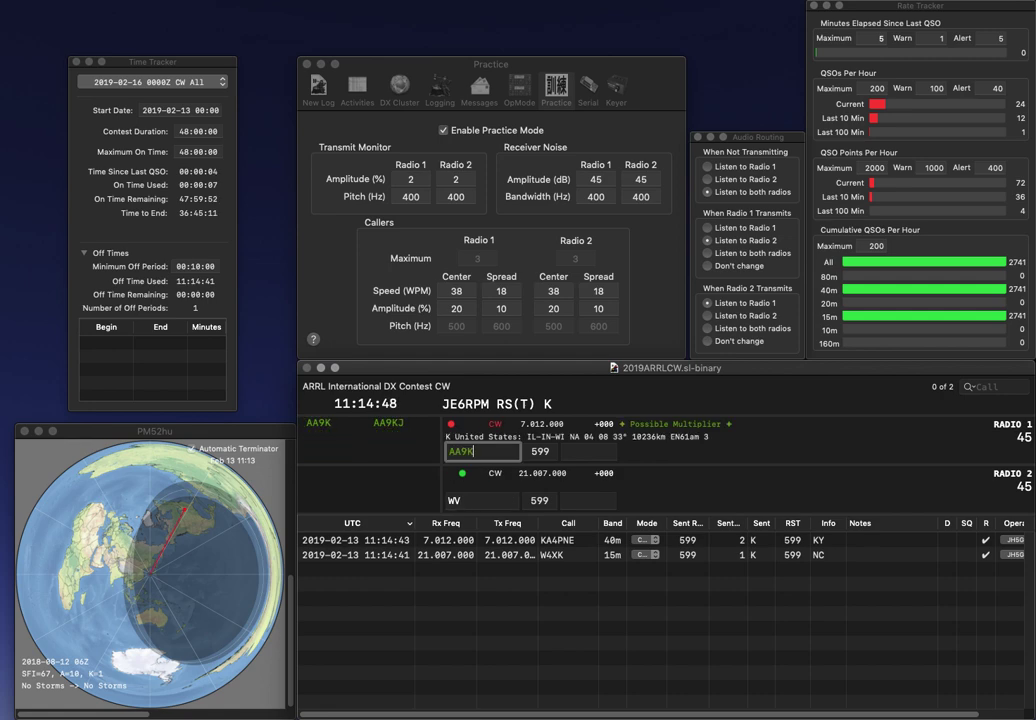
key("Return")
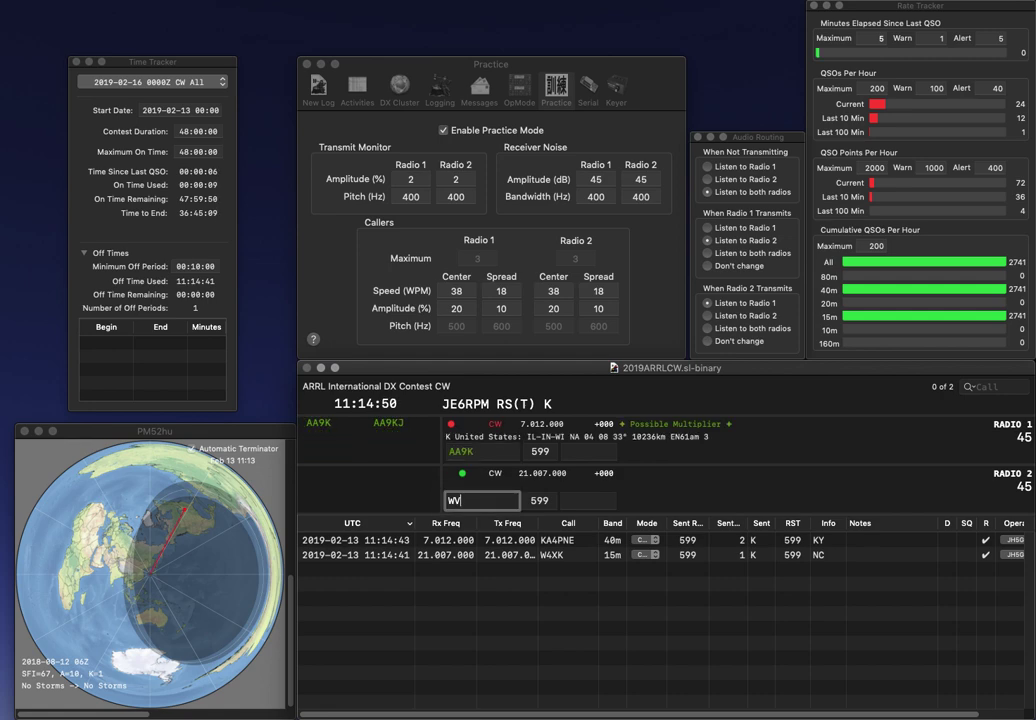
type("ZV")
left_click(466, 451)
key("BackSpace")
type("8KR")
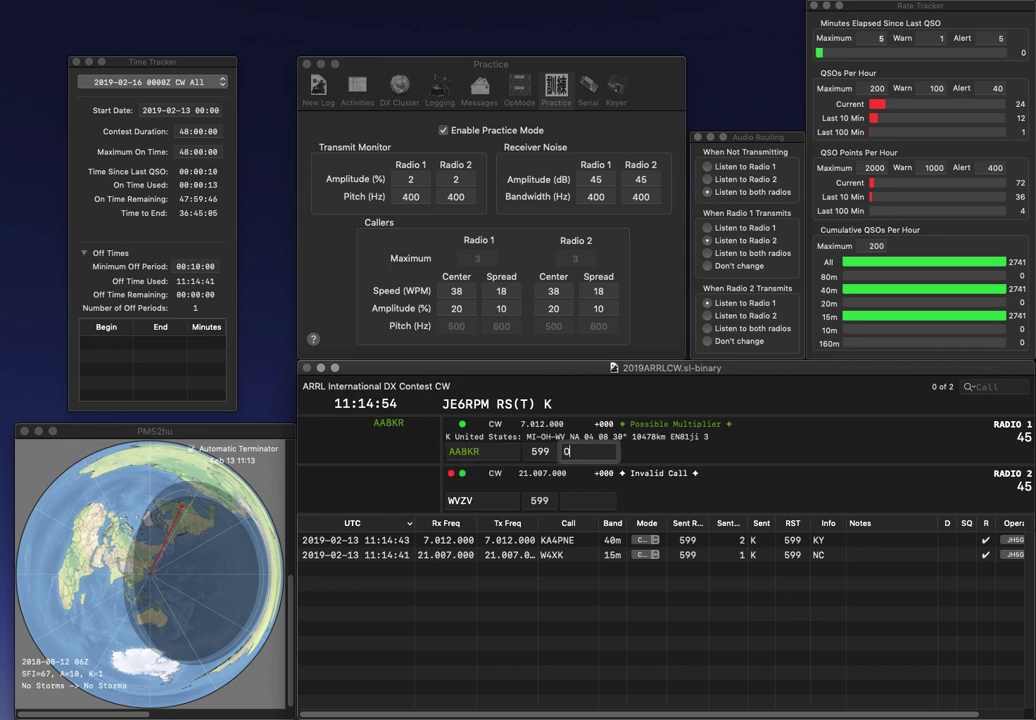
key("Return")
key("Left")
key("BackSpace")
type("4")
key("Return")
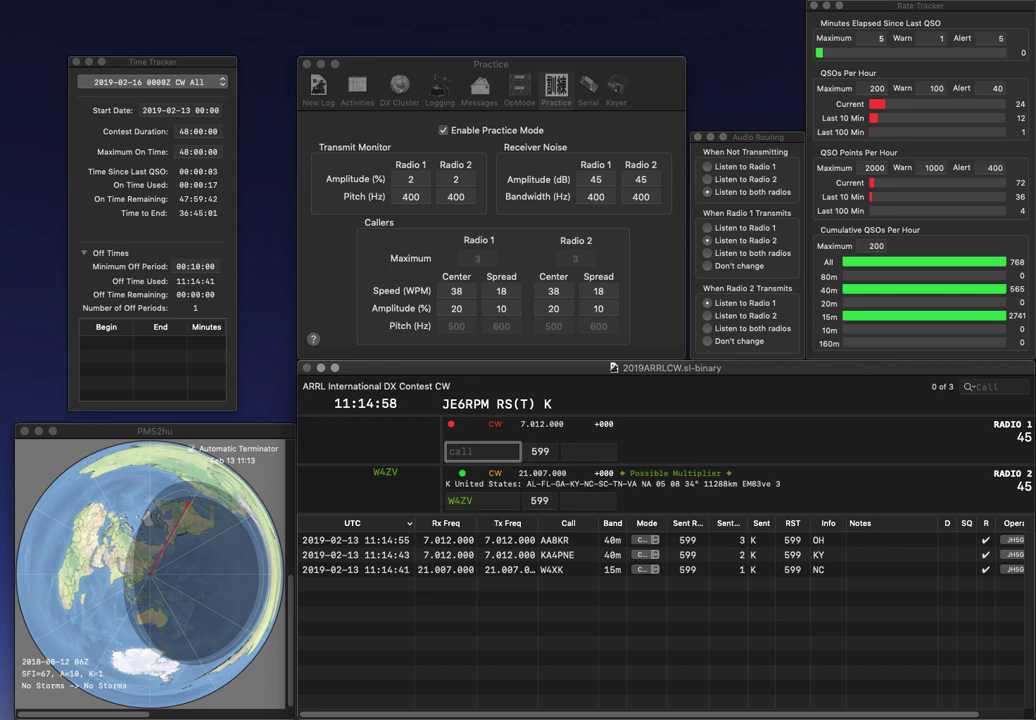
type("K1")
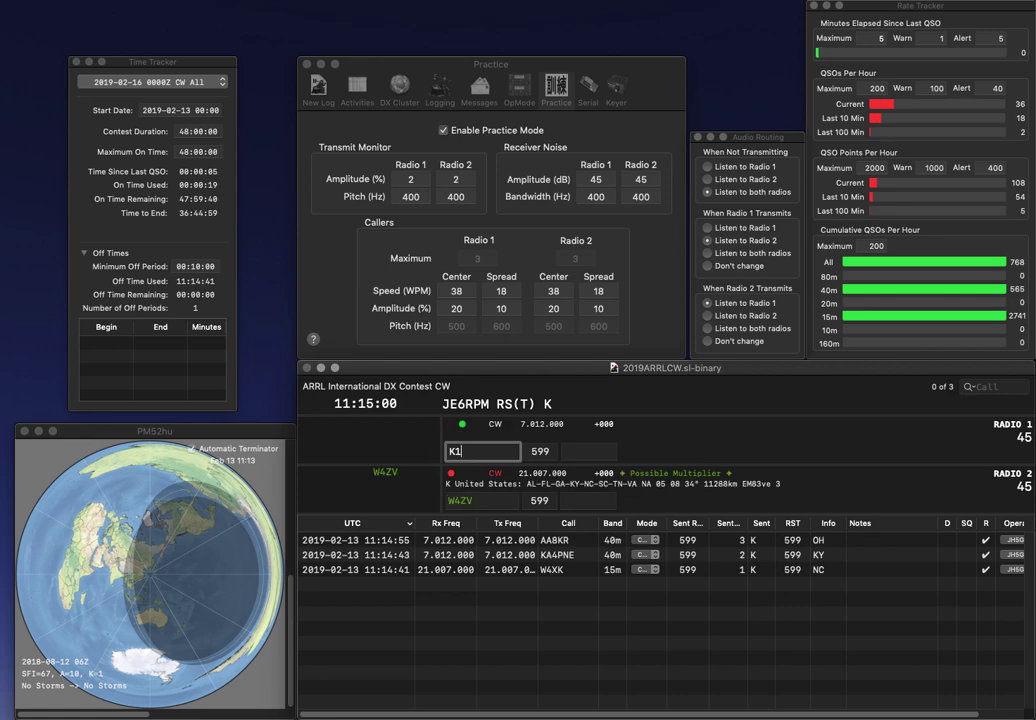
type("KG")
key("Return")
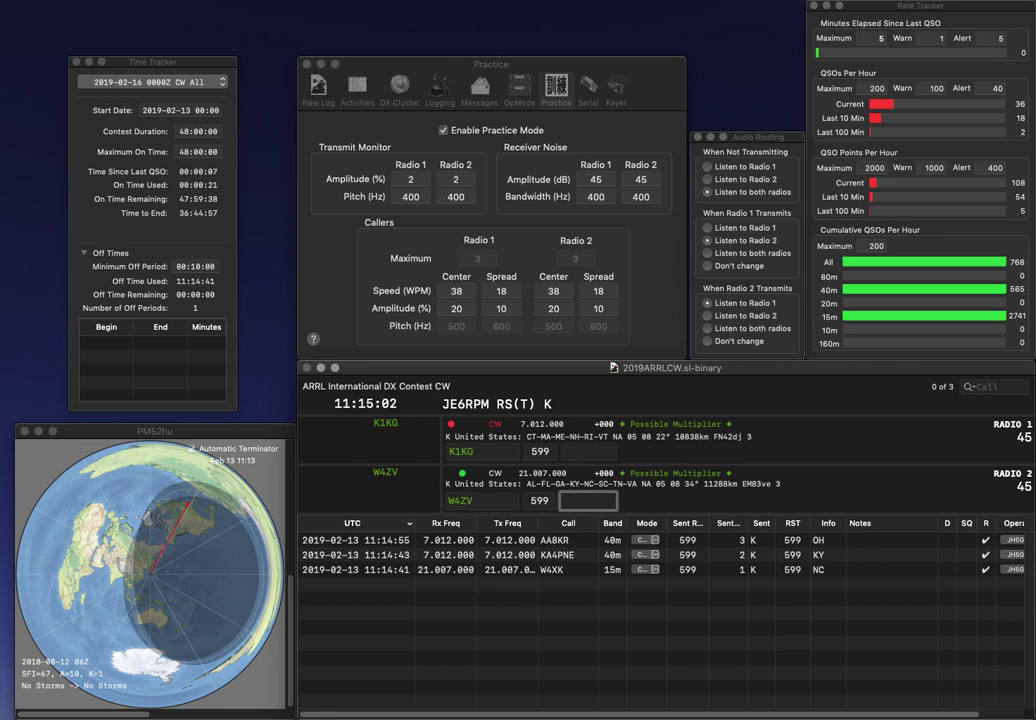
type("AL")
key("Return")
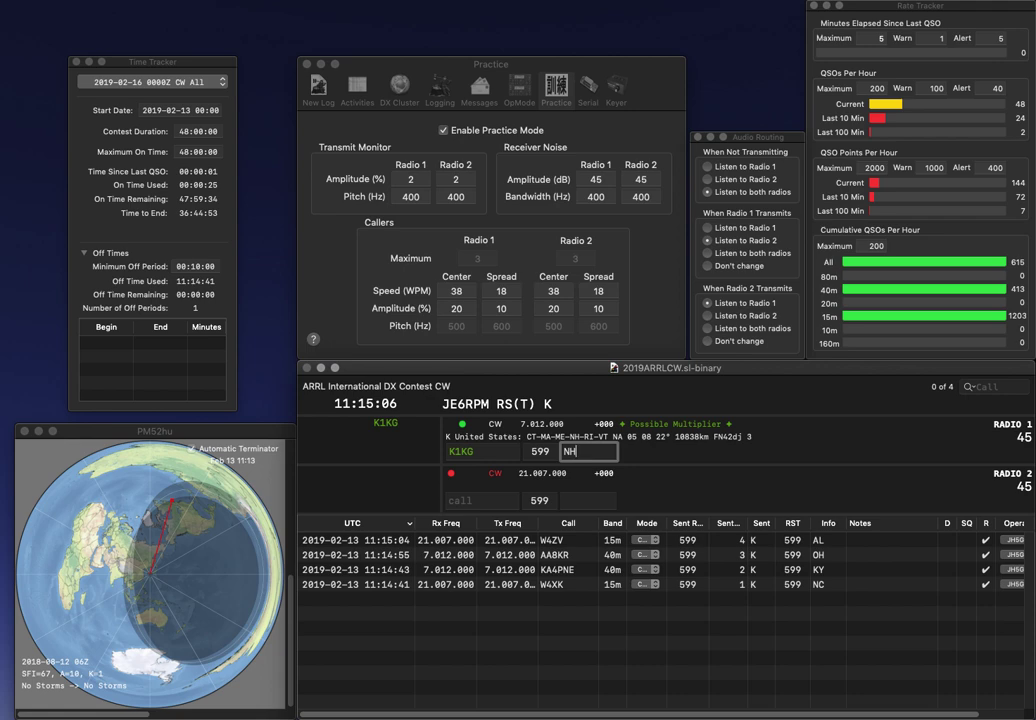
key("Return")
type("AK6W")
key("Return")
type("W8MSP")
key("Return")
key("space")
type("CA")
key("Return")
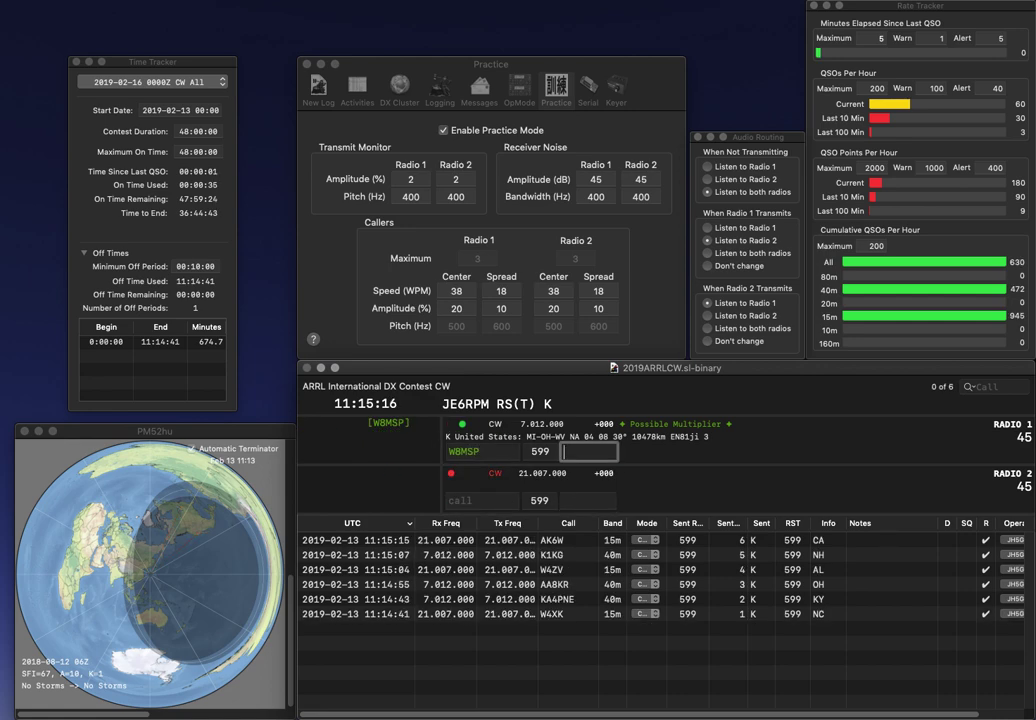
type("WV")
key("Return")
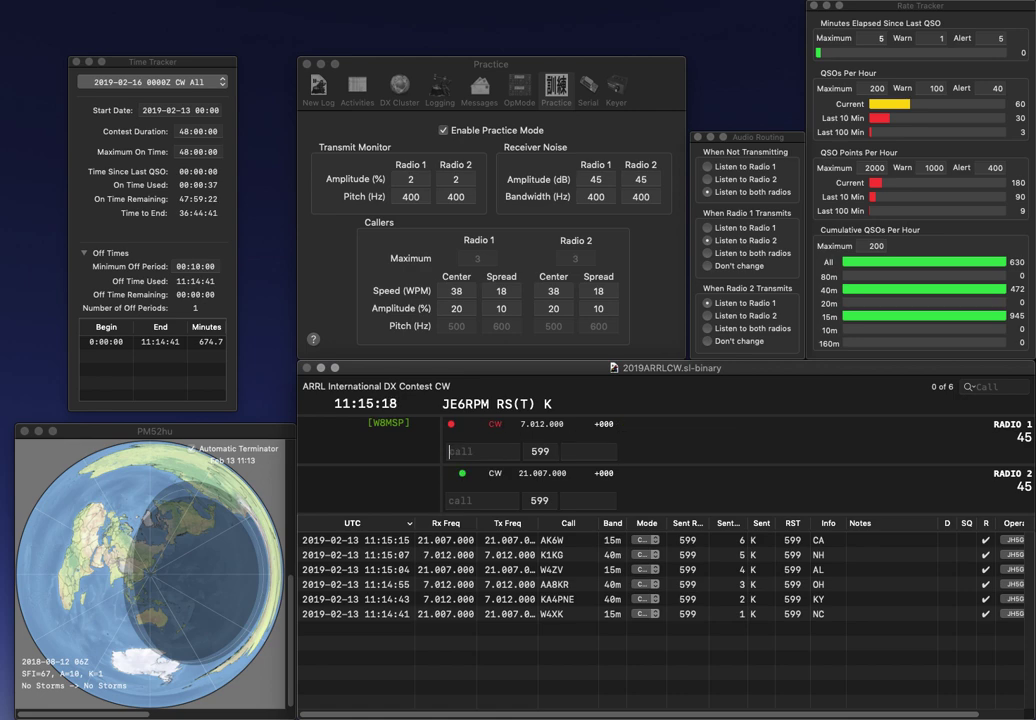
type("N3GL")
key("Return")
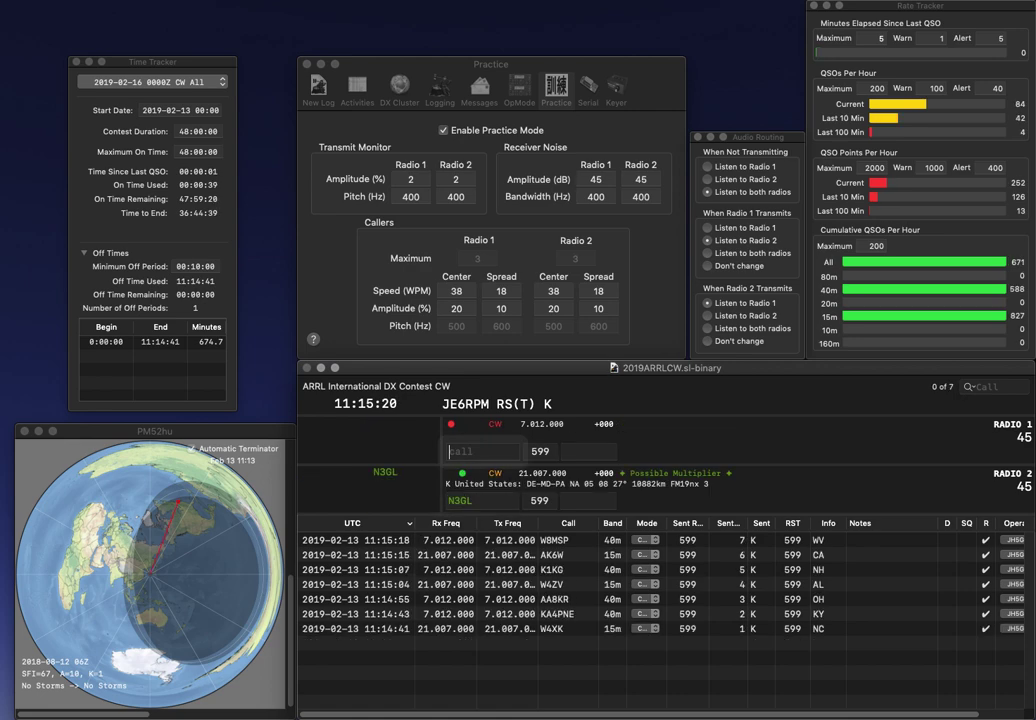
type("KC4EF")
key("Return")
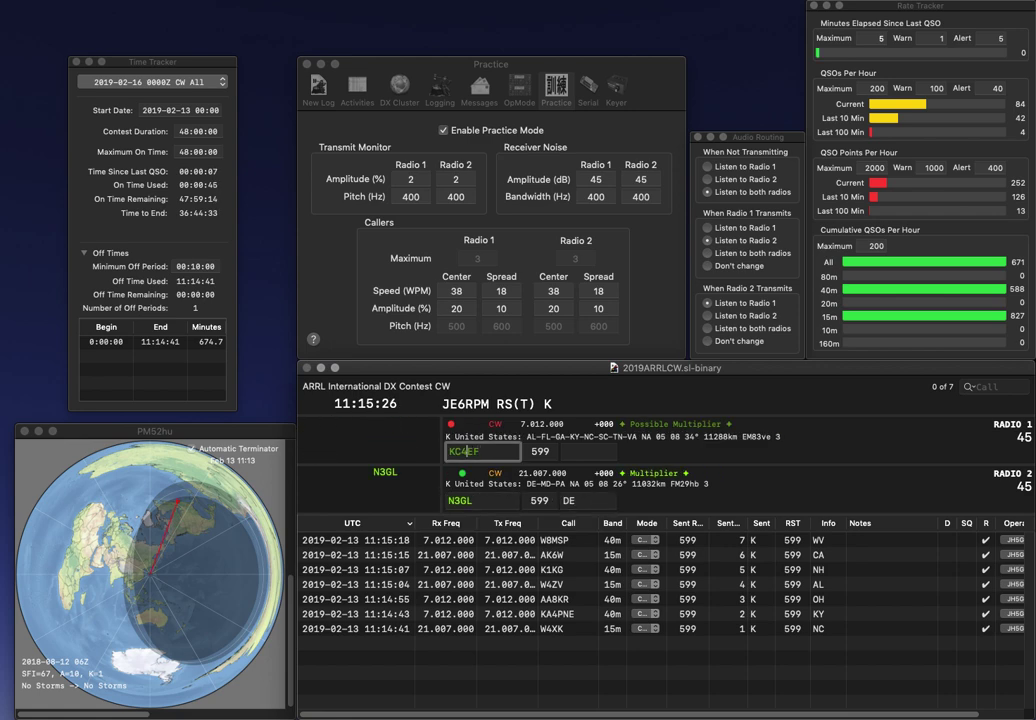
key("Return")
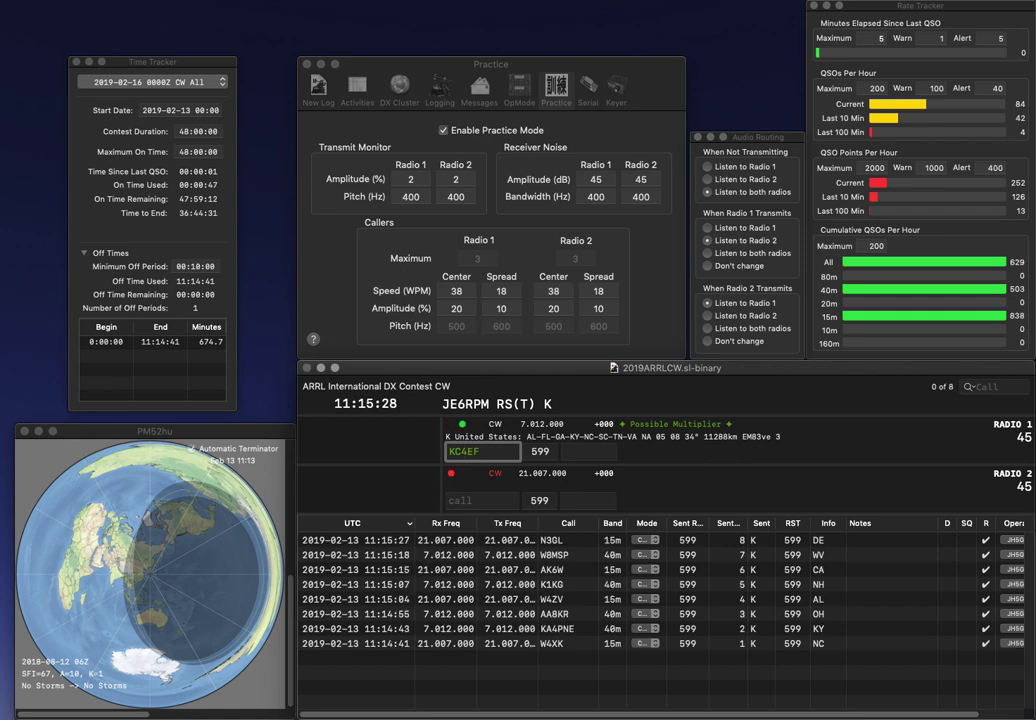
key("Left")
key("Left")
key("BackSpace")
type("3")
key("Return")
type("NR")
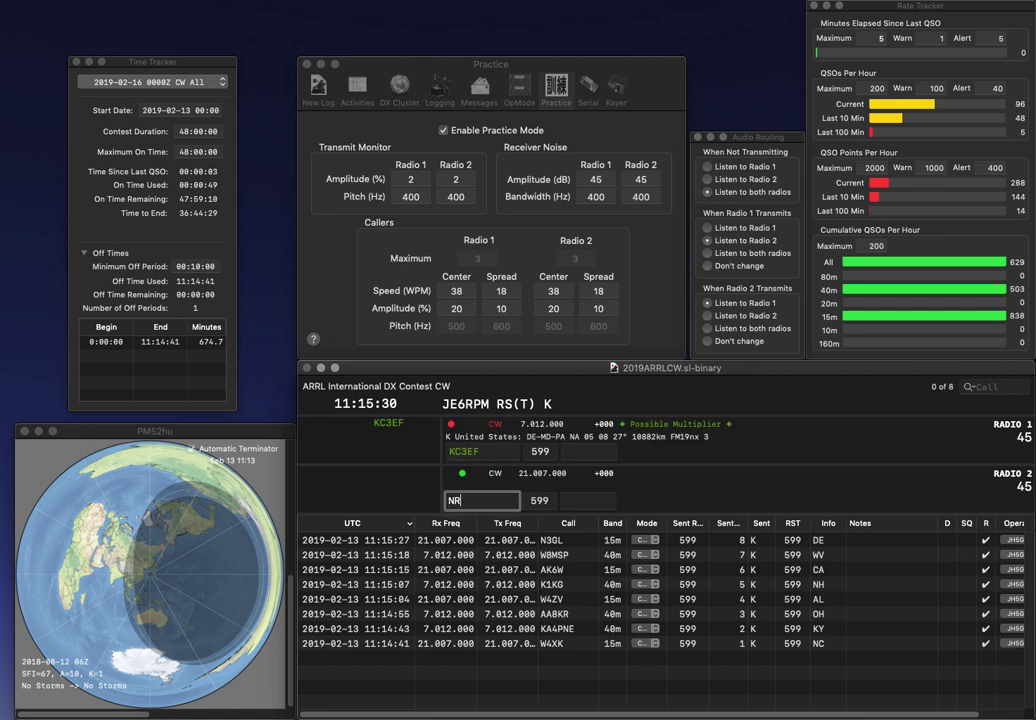
type("7ON")
key("Return")
key("Tab")
type("DE")
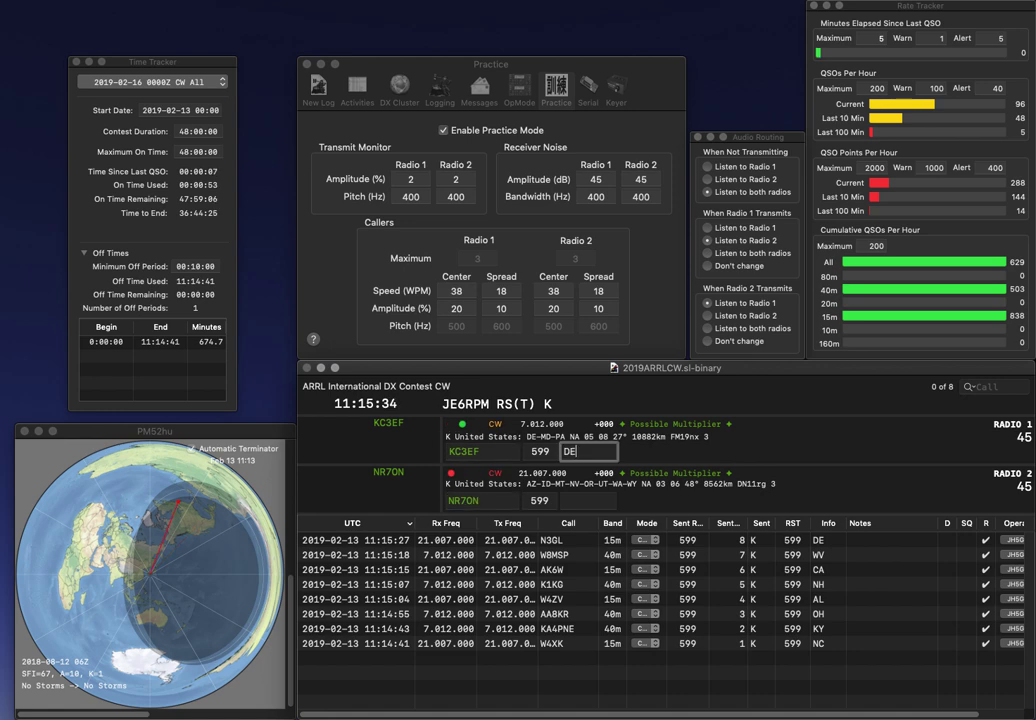
key("Return")
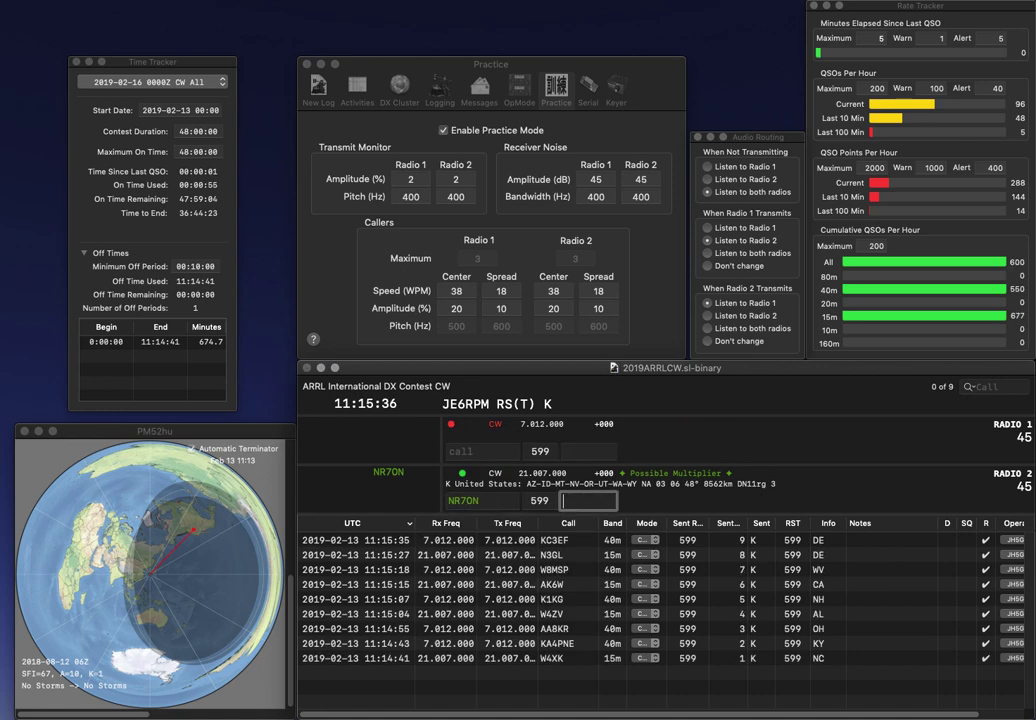
type("WY")
key("Return")
- Answer W0LVZ on Radio 1 and KC7KFF on Radio 2
type("W")
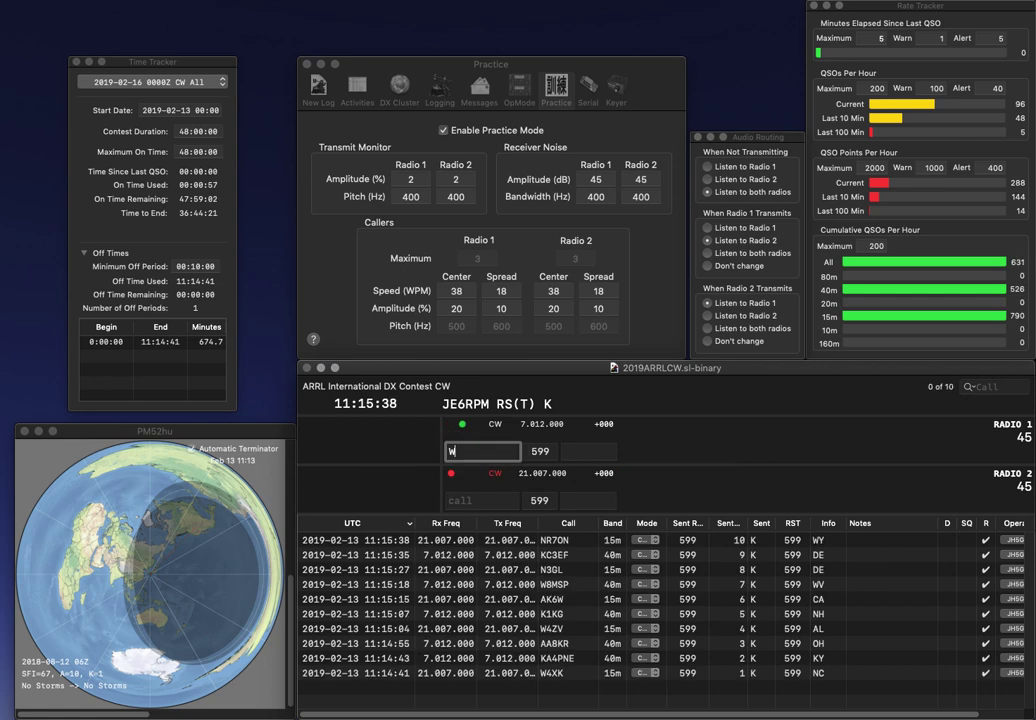
type("0LVZ")
key("Return")
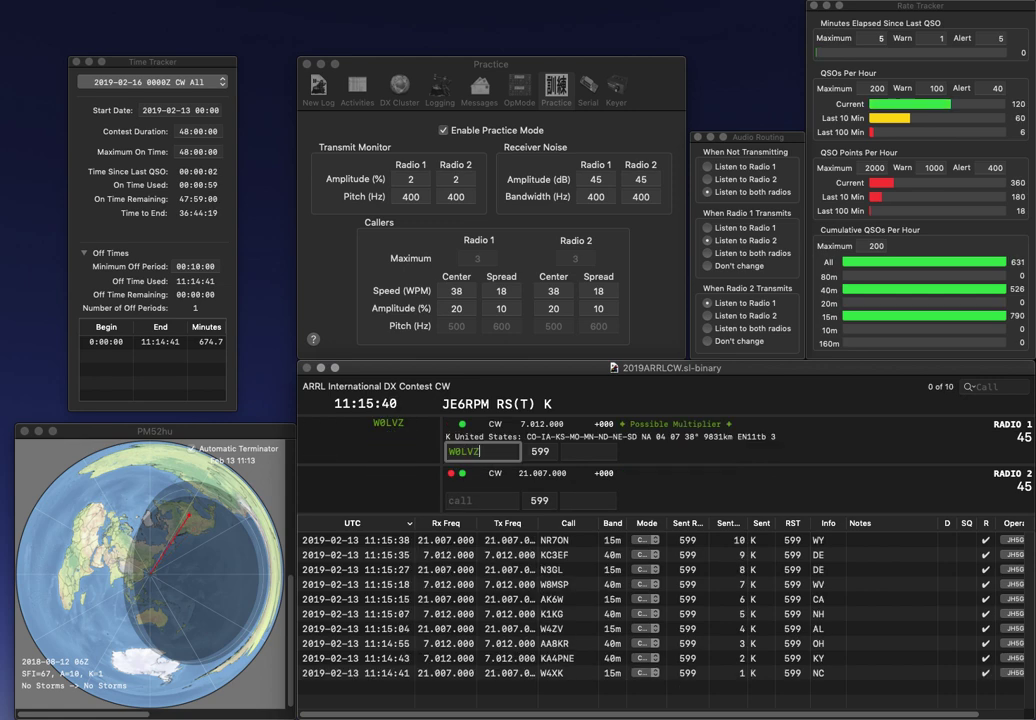
type("KC7KFF")
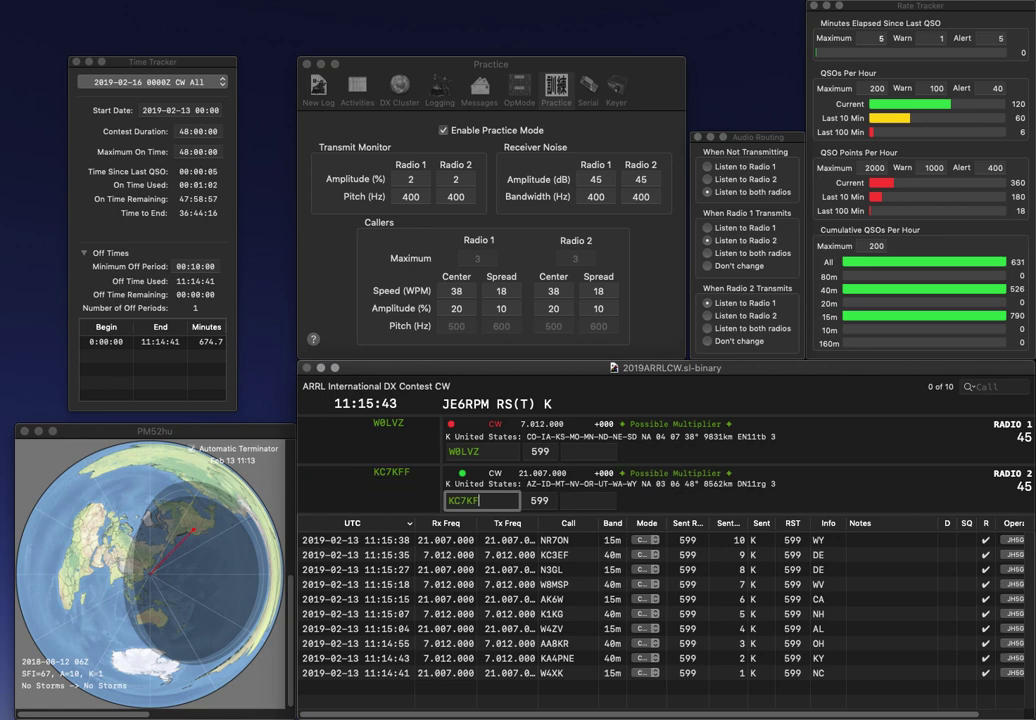
key("Return")
key("space")
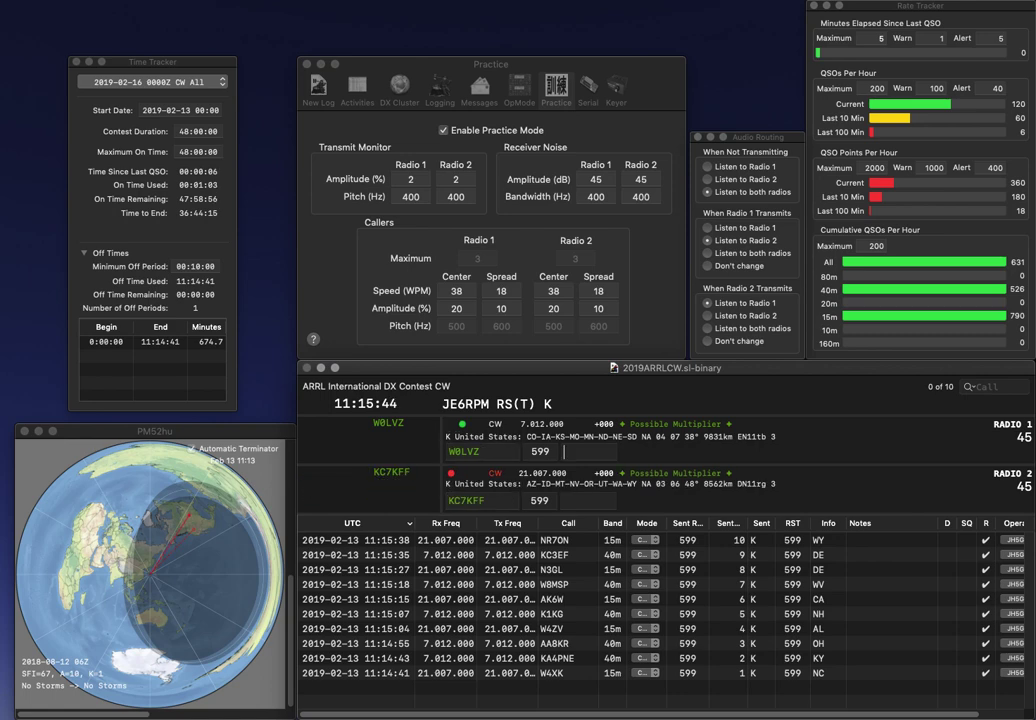
key("Return")
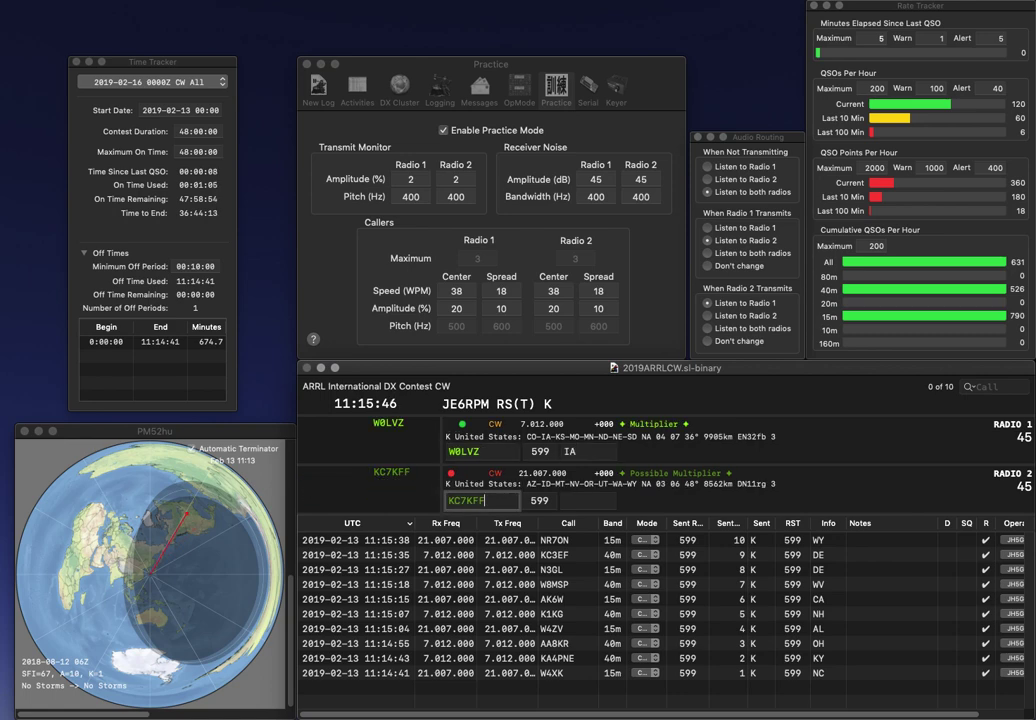
key("space")
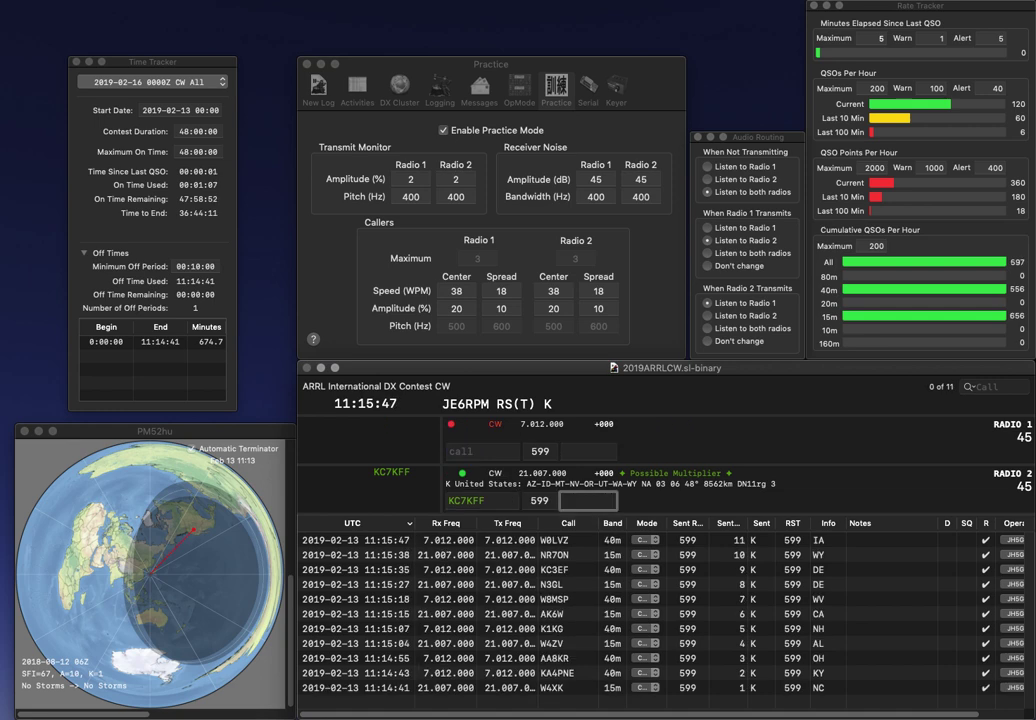
type("AZ")
key("Return")
type("WA")
key("Return")
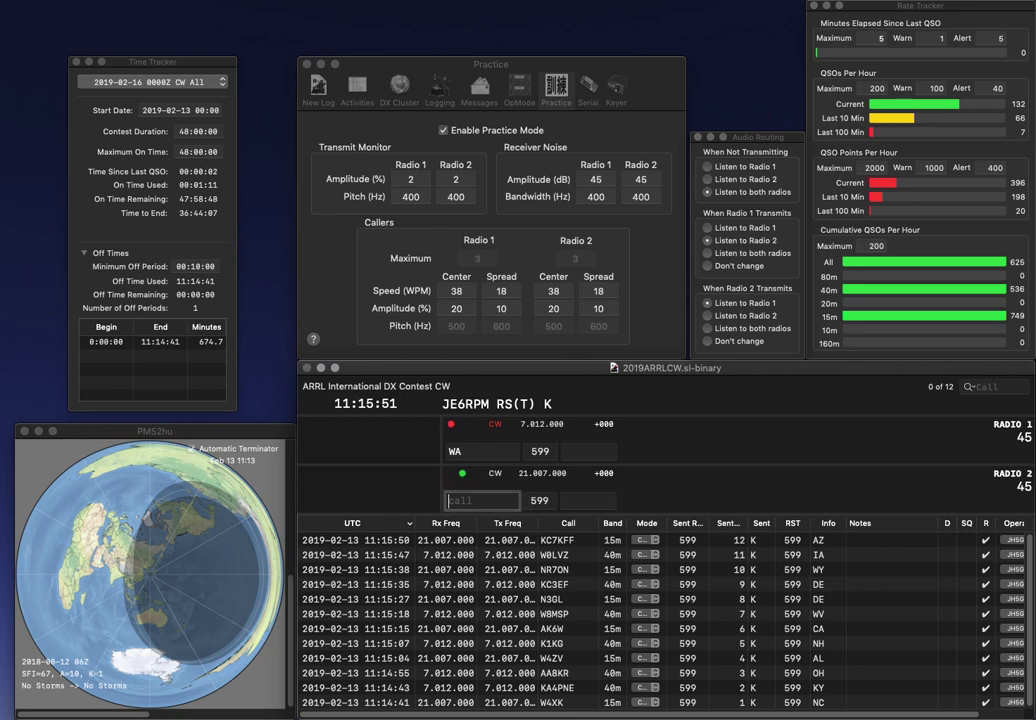
type("W3FW")
key("Return")
type("4PKL")
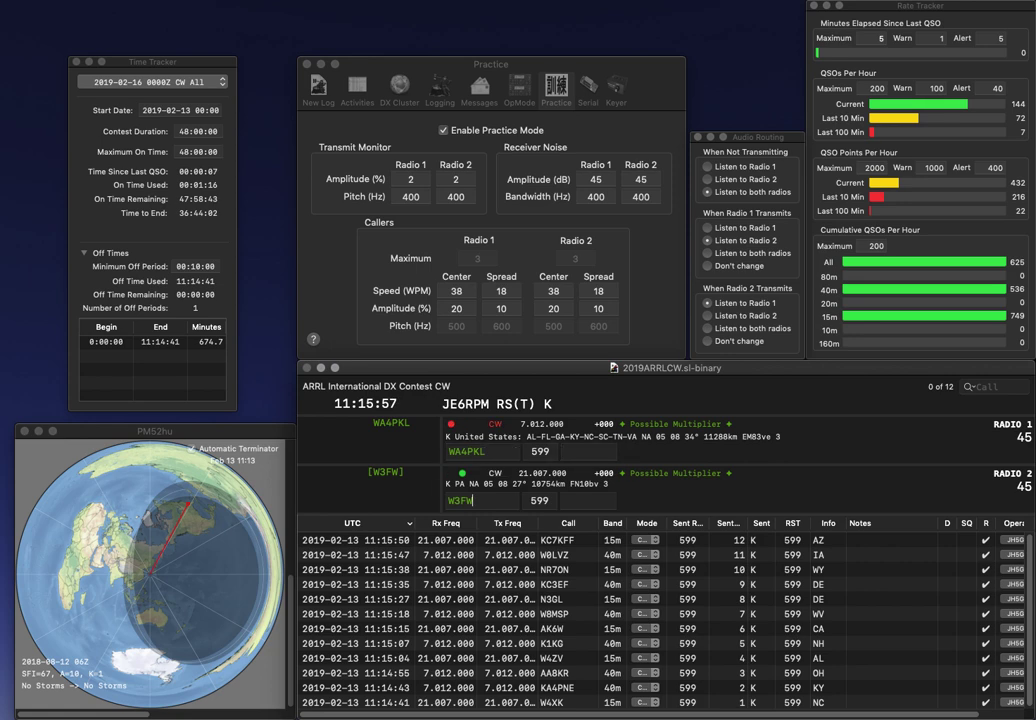
key("Return")
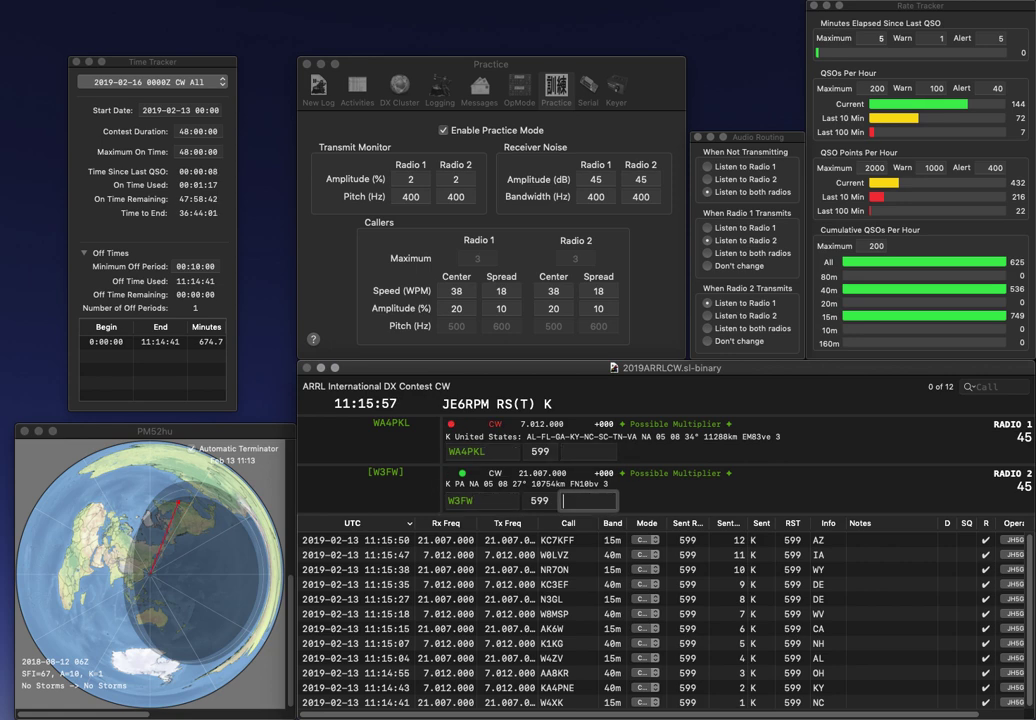
- Log W3FW on Radio 2 with exchange PA and WA4PKL on Radio 1 with exchange TN
type("PA")
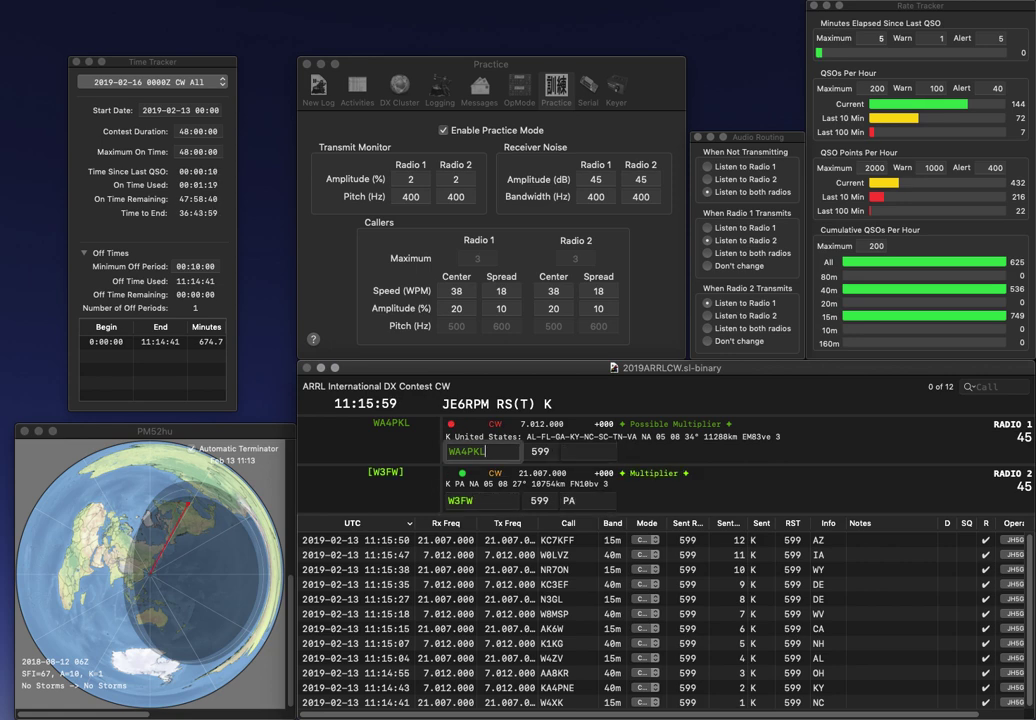
key("Return")
key("space")
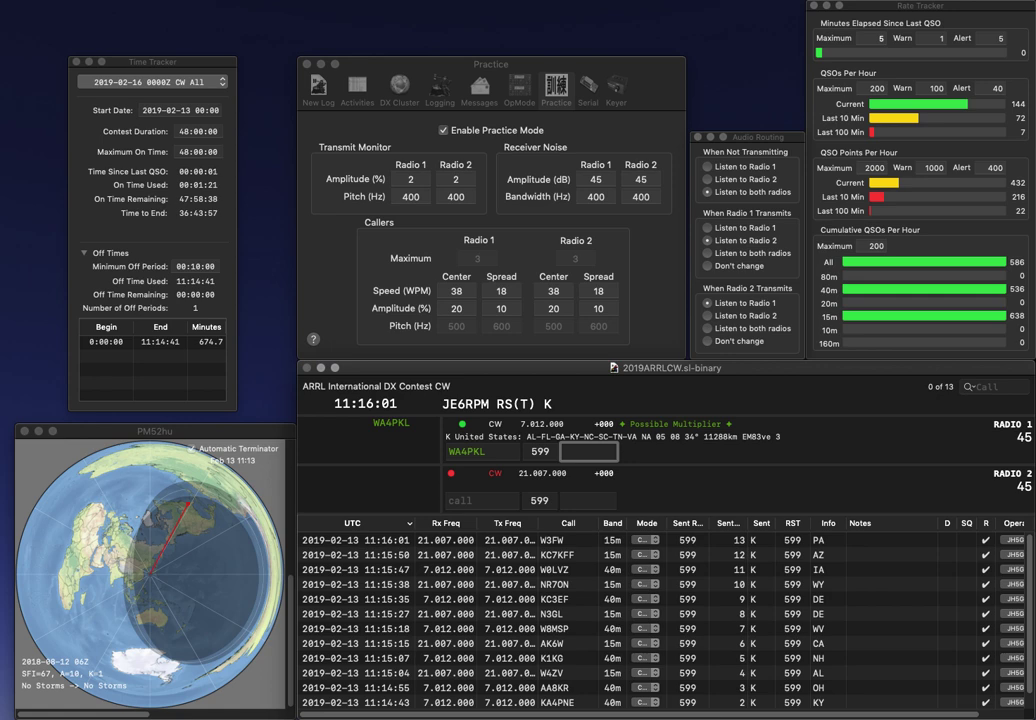
type("TN")
key("Return")
type("N3")
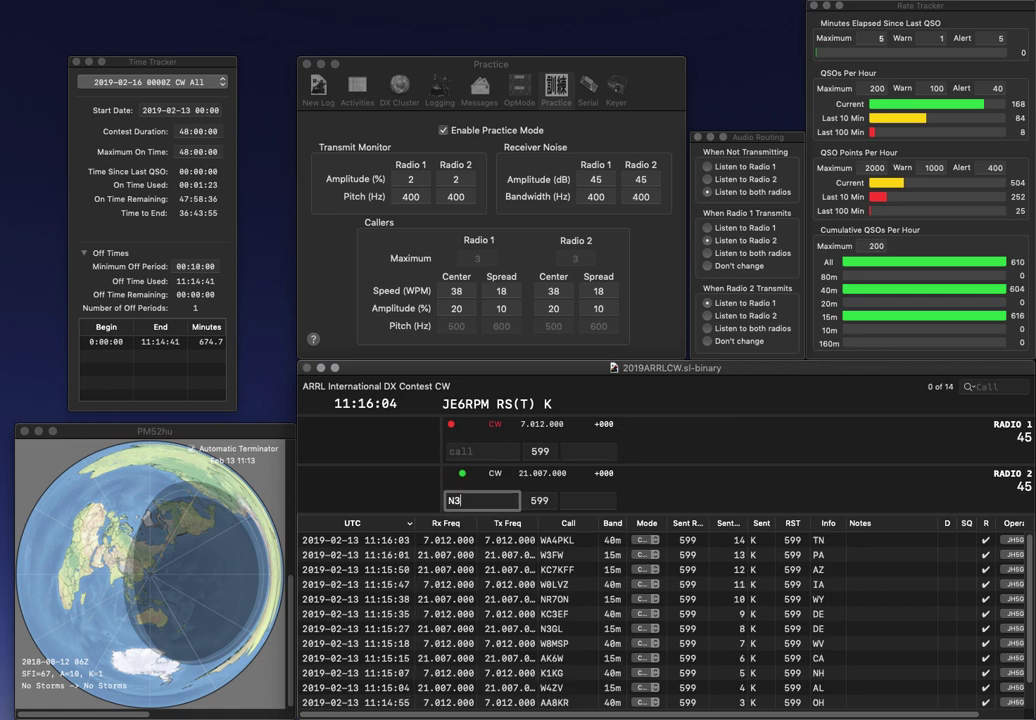
key("Return")
type("VE7DXV")
key("Return")
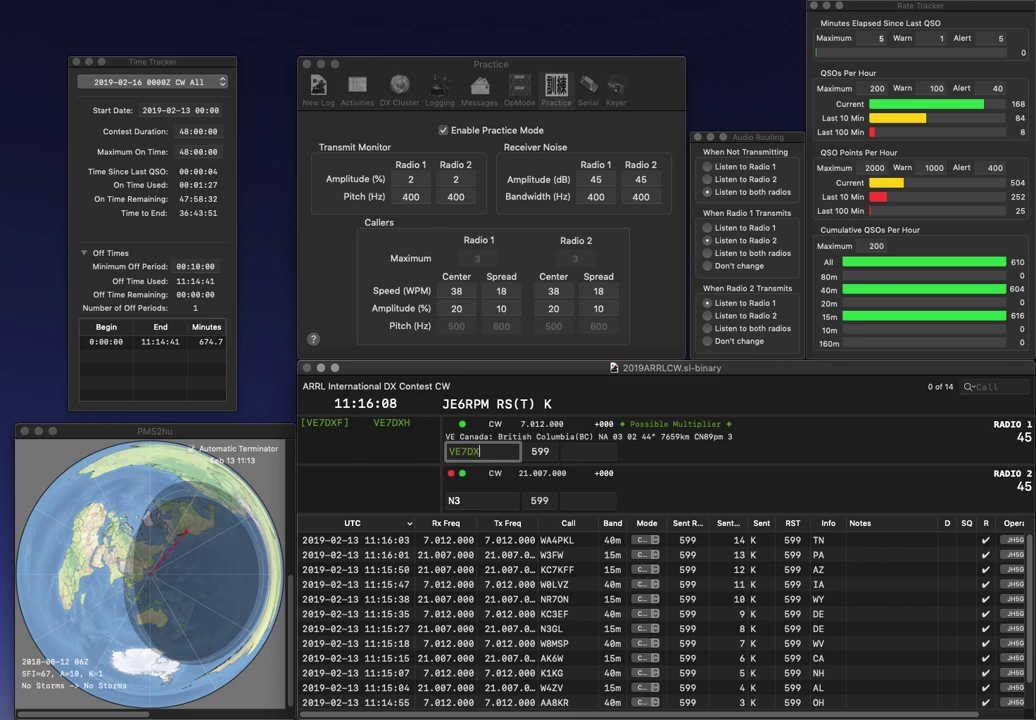
type("WYG")
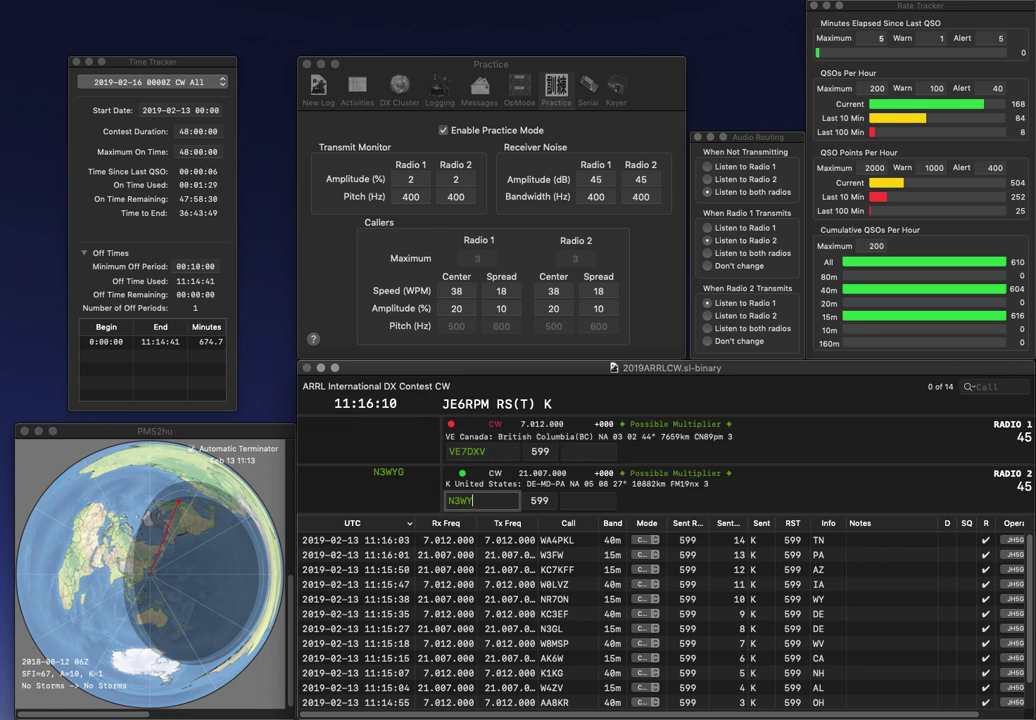
key("Return")
key("Right")
key("Right")
key("Right")
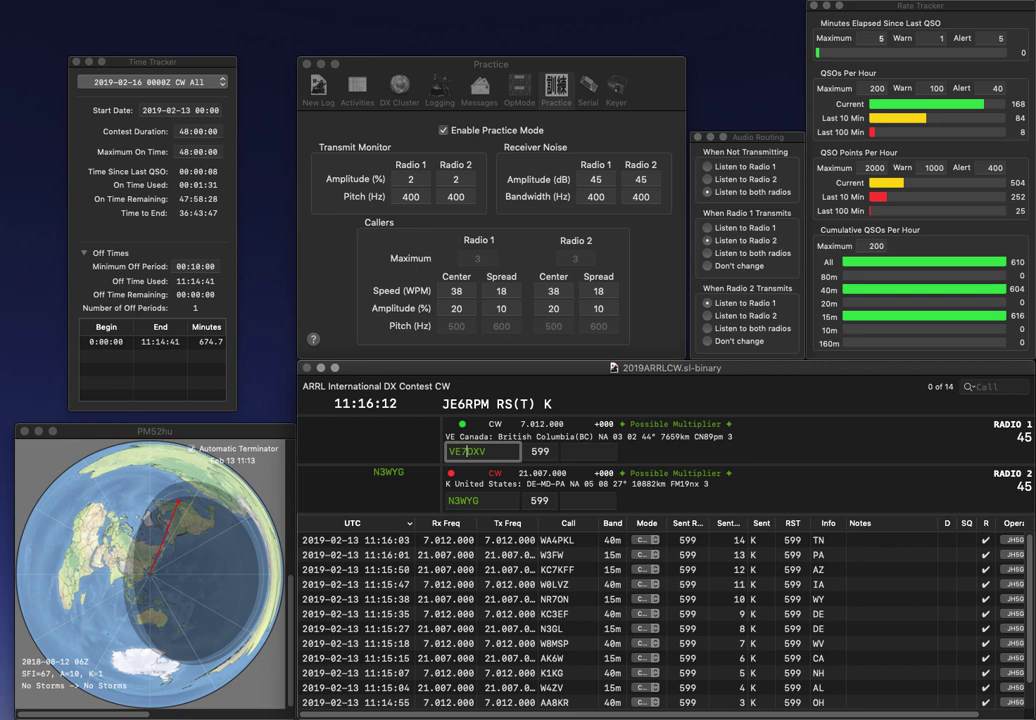
key("Right")
type("H")
key("Return")
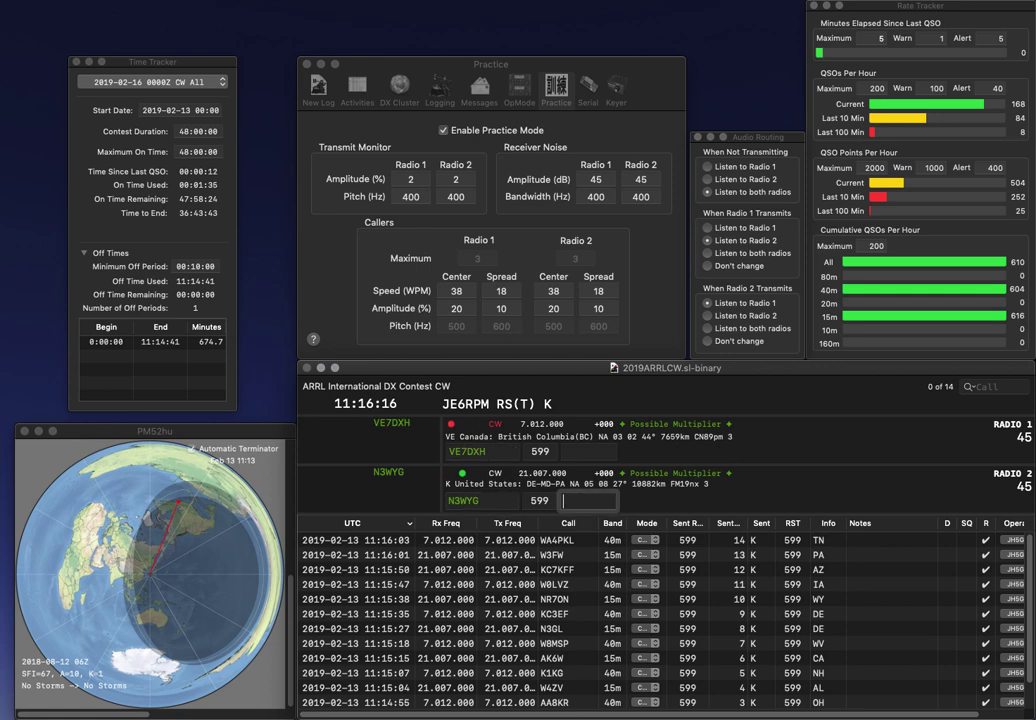
type("MD")
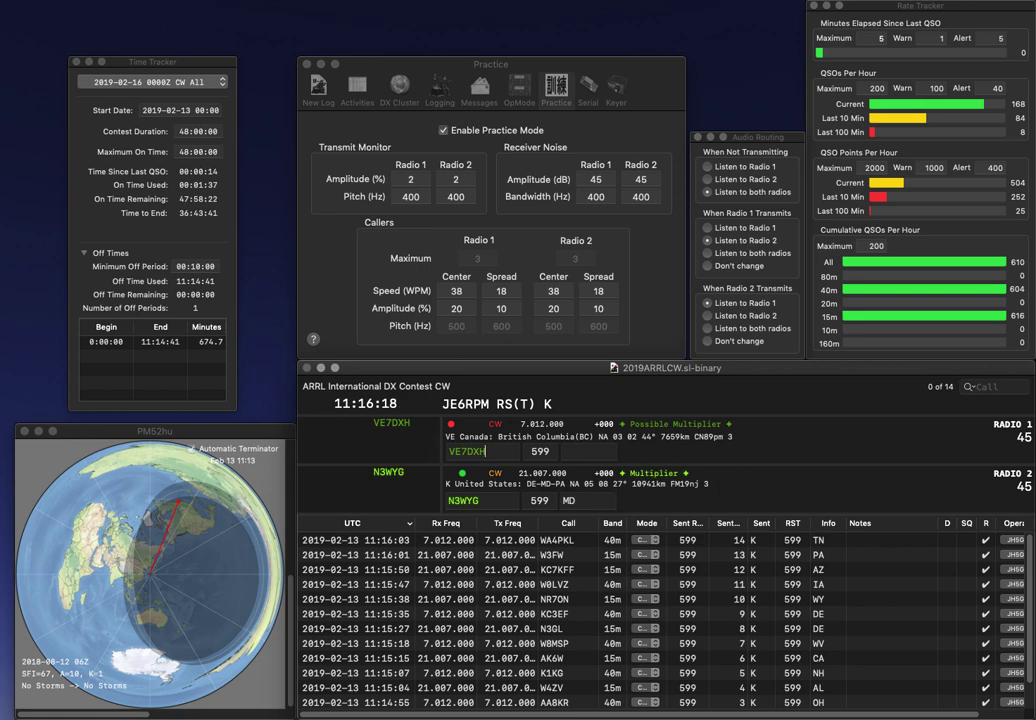
key("Return")
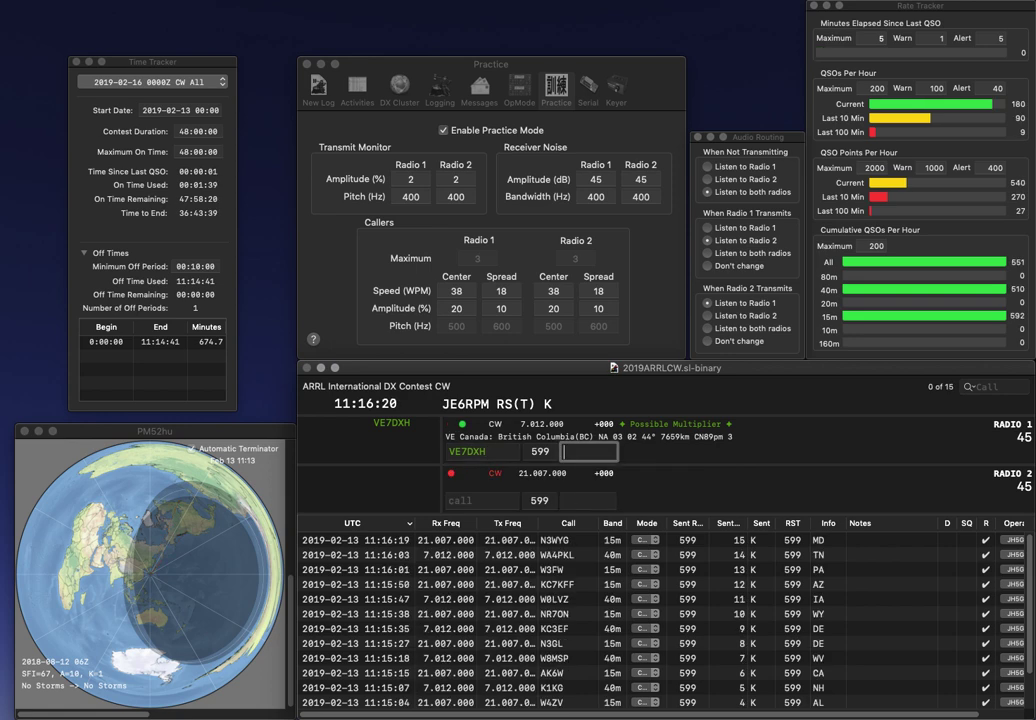
type("BC")
key("Return")
type("VE3")
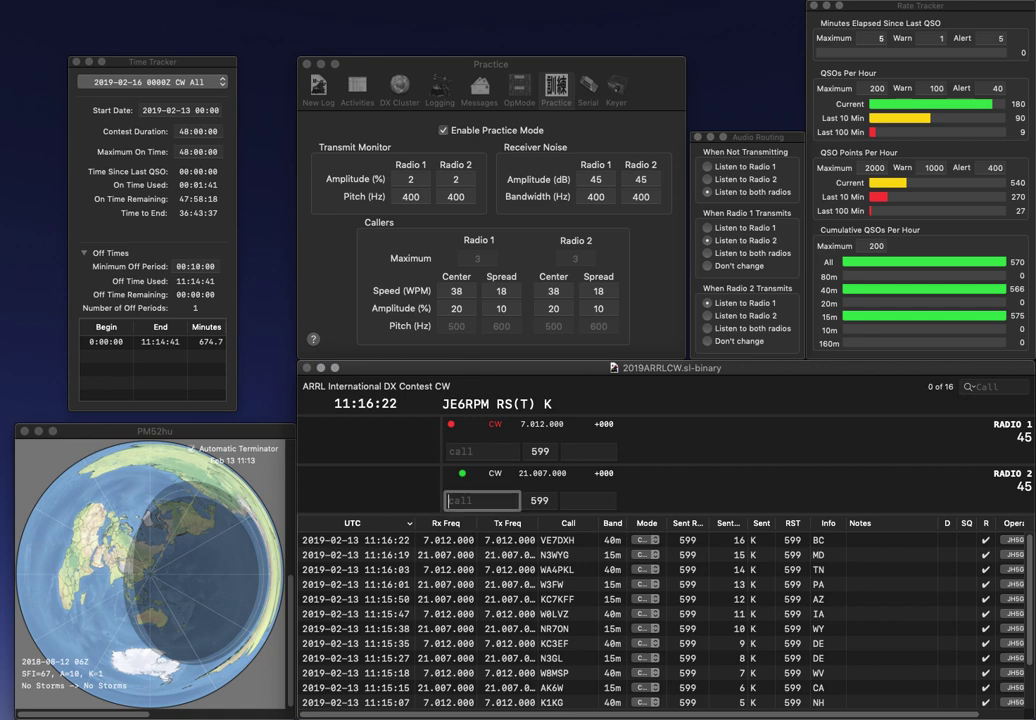
type("ERC")
key("Return")
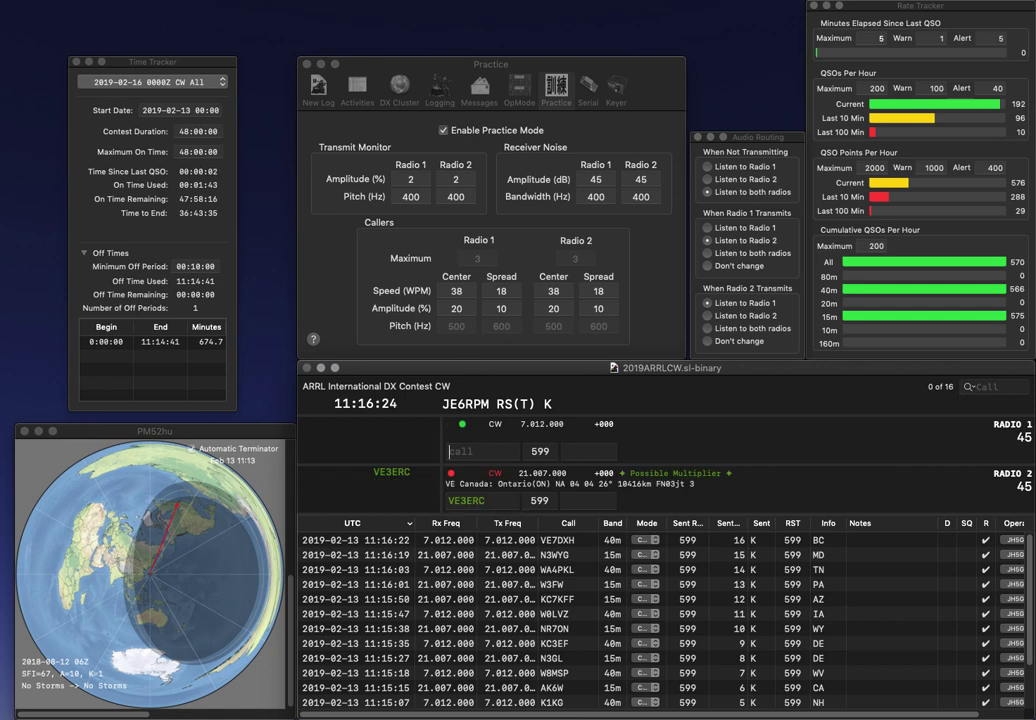
type("KA3FQS")
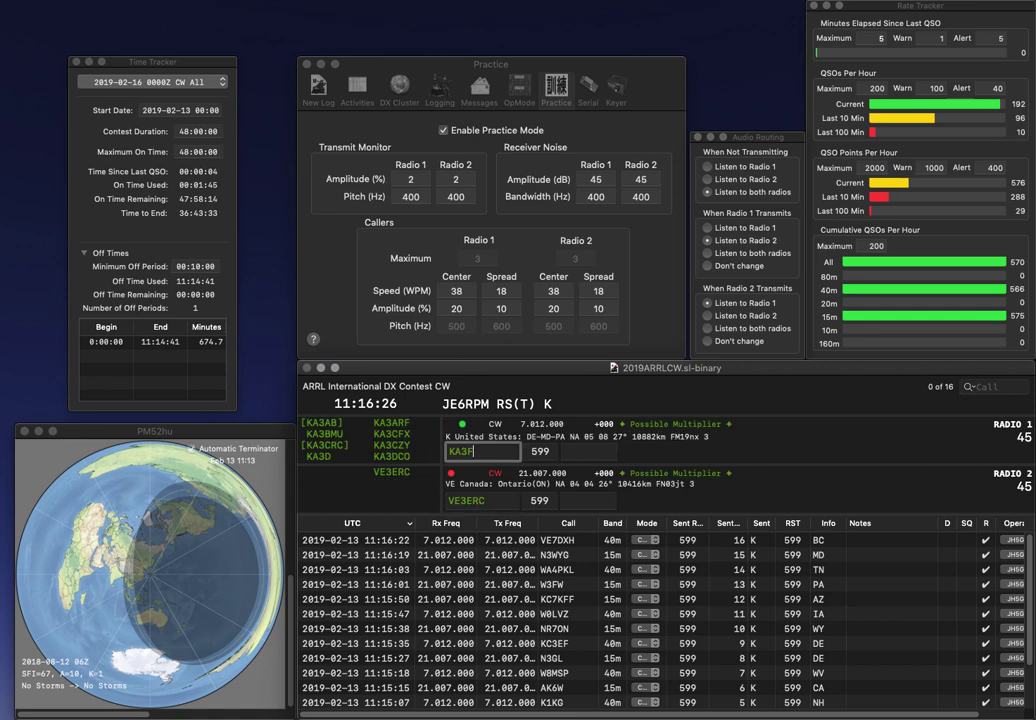
key("Return")
key("Tab")
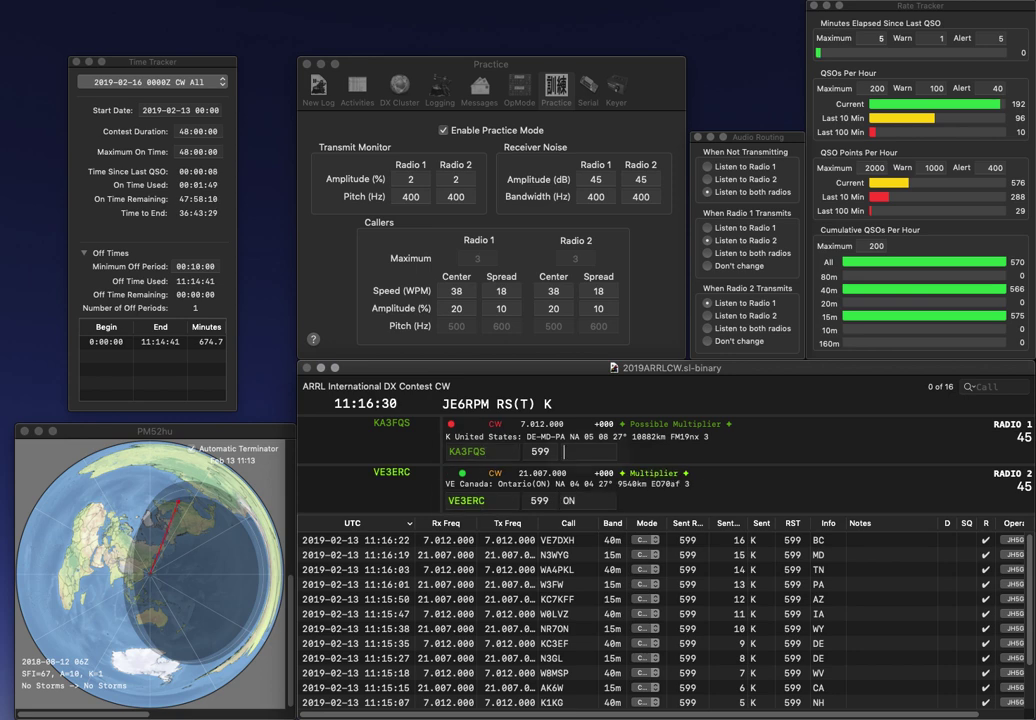
key("Return")
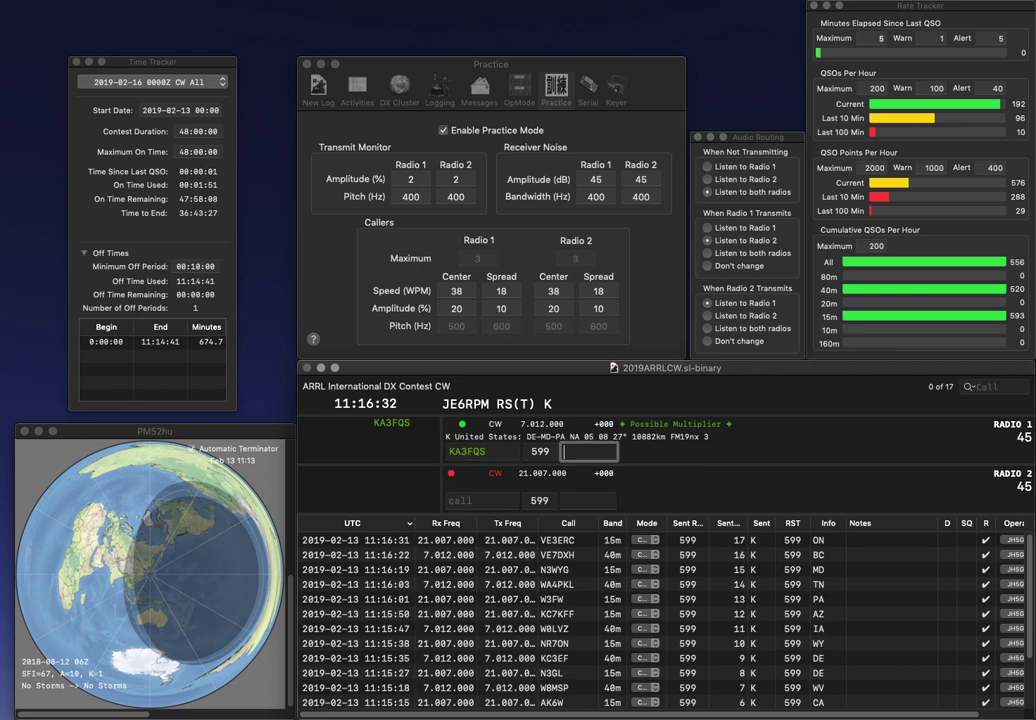
type("MD")
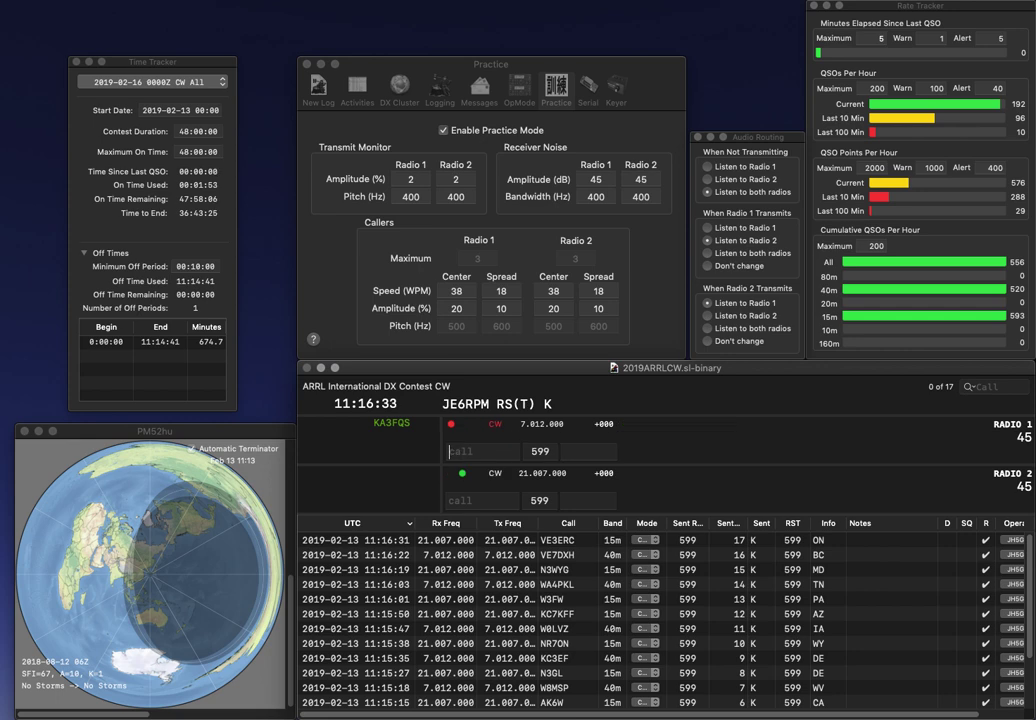
key("Return")
- Answer the partial call 3YD on Radio 2 and AE4D on Radio 1
type("3YD")
key("Left")
key("Left")
key("Left")
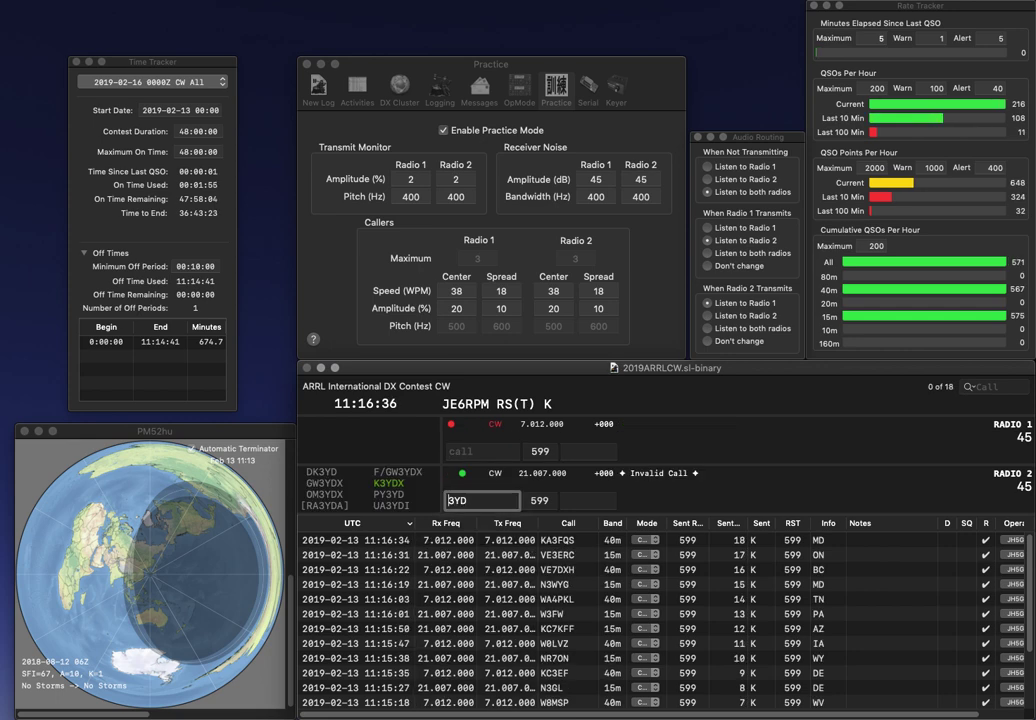
type("K")
key("BackSpace")
key("Return")
type("AE4D")
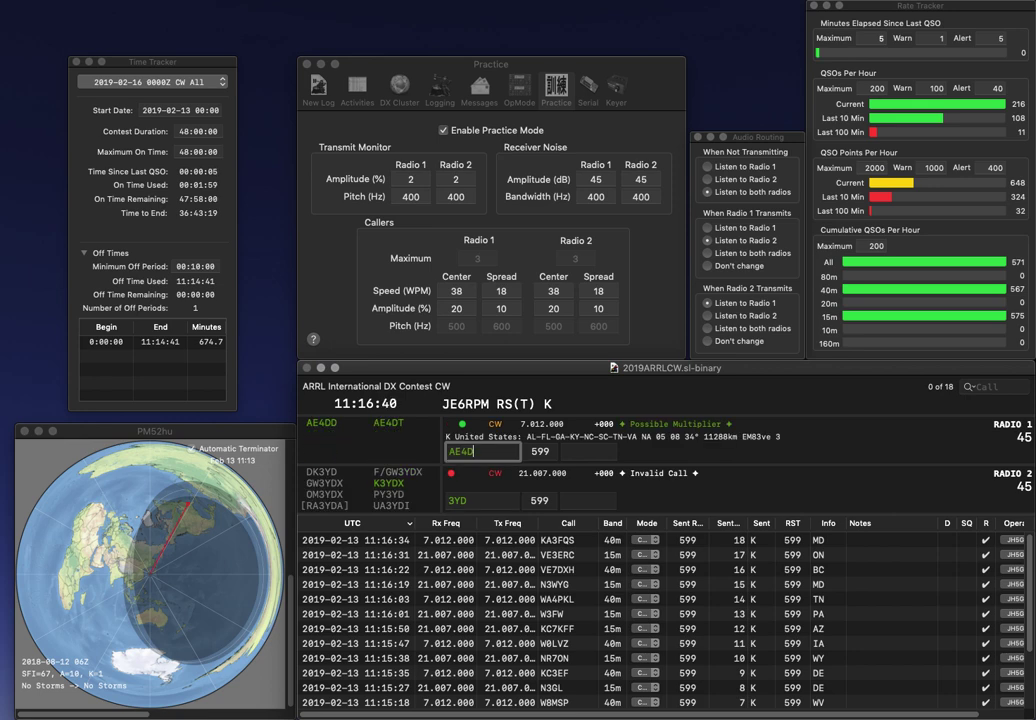
key("Return")
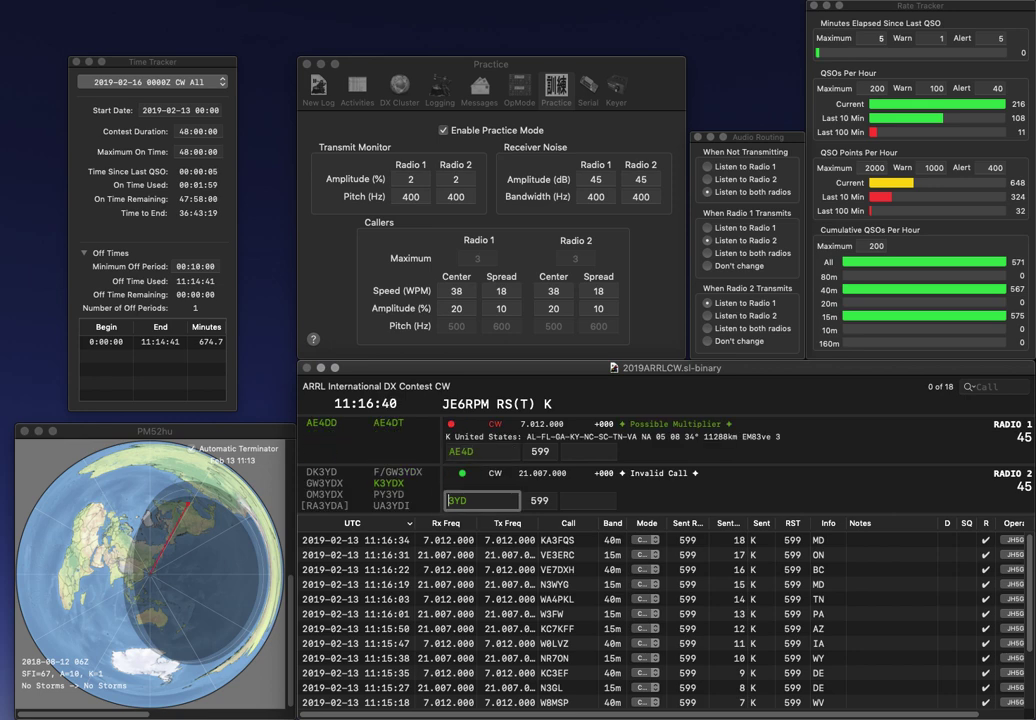
type("AC")
key("Delete")
type("4")
key("Return")
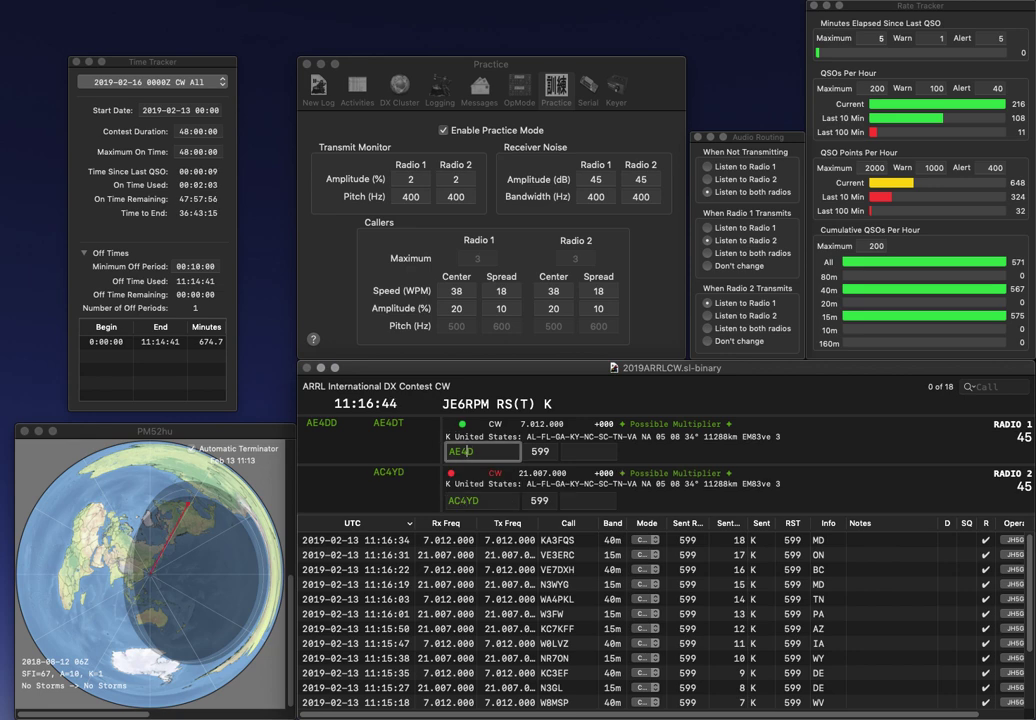
key("BackSpace")
type("3")
key("Return")
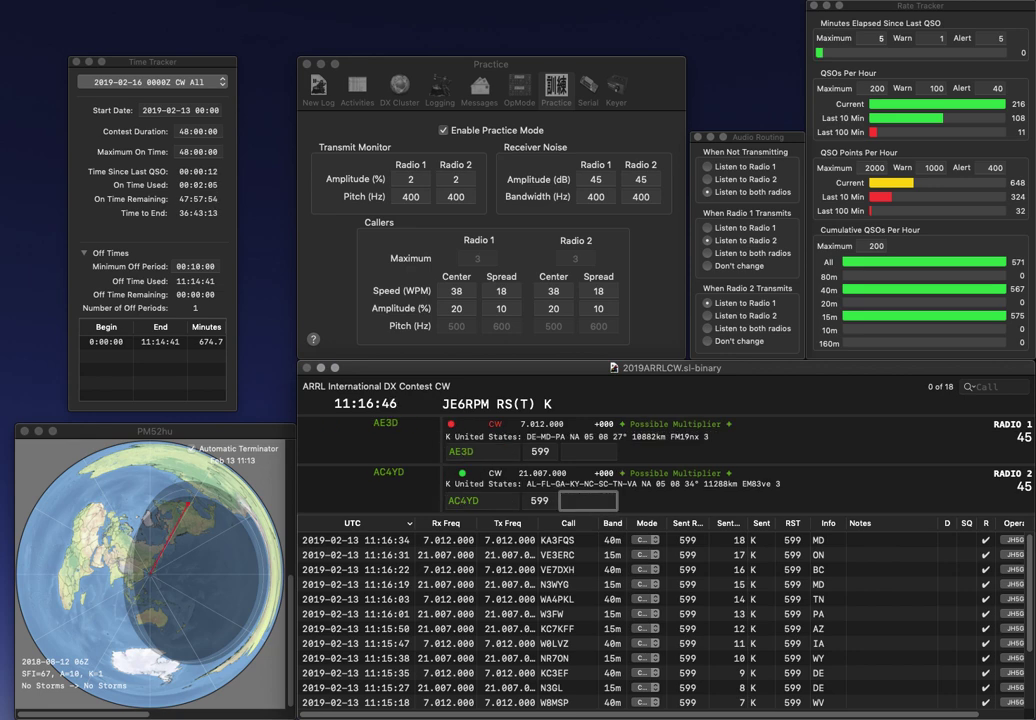
- Log AC4YD on Radio 2 with exchange SC and AE3D on Radio 1 with exchange PA
type("SC")
key("Return")
type("PA")
key("Return")
- Answer W1BW on Radio 2 and the partial call K0 on Radio 1
type("W1BW")
key("Return")
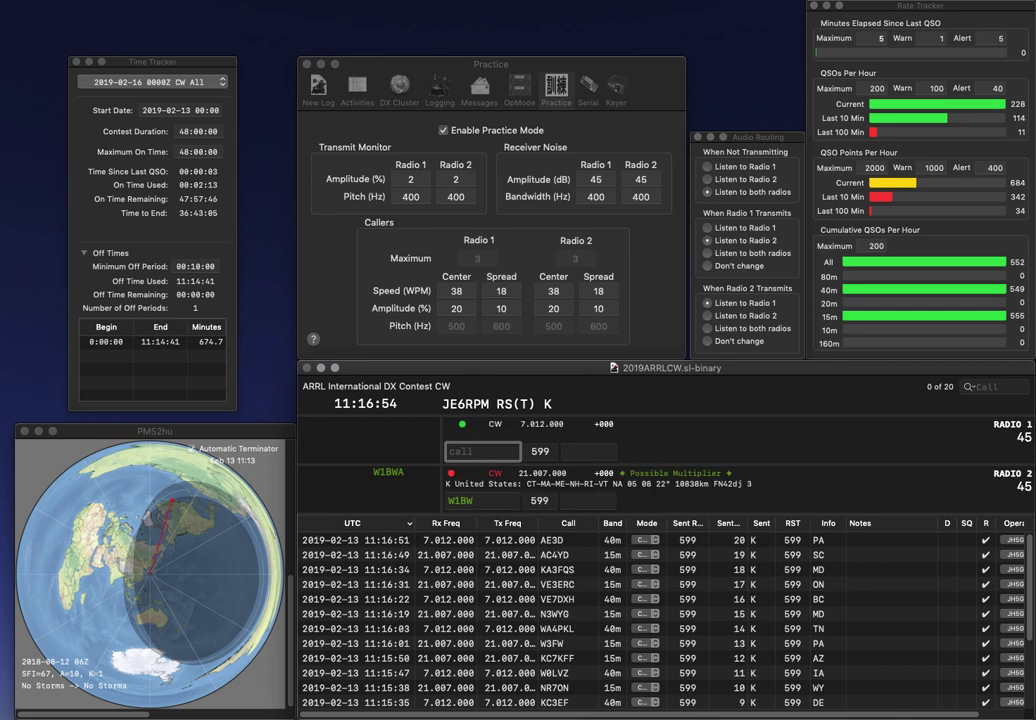
type("K0")
key("Return")
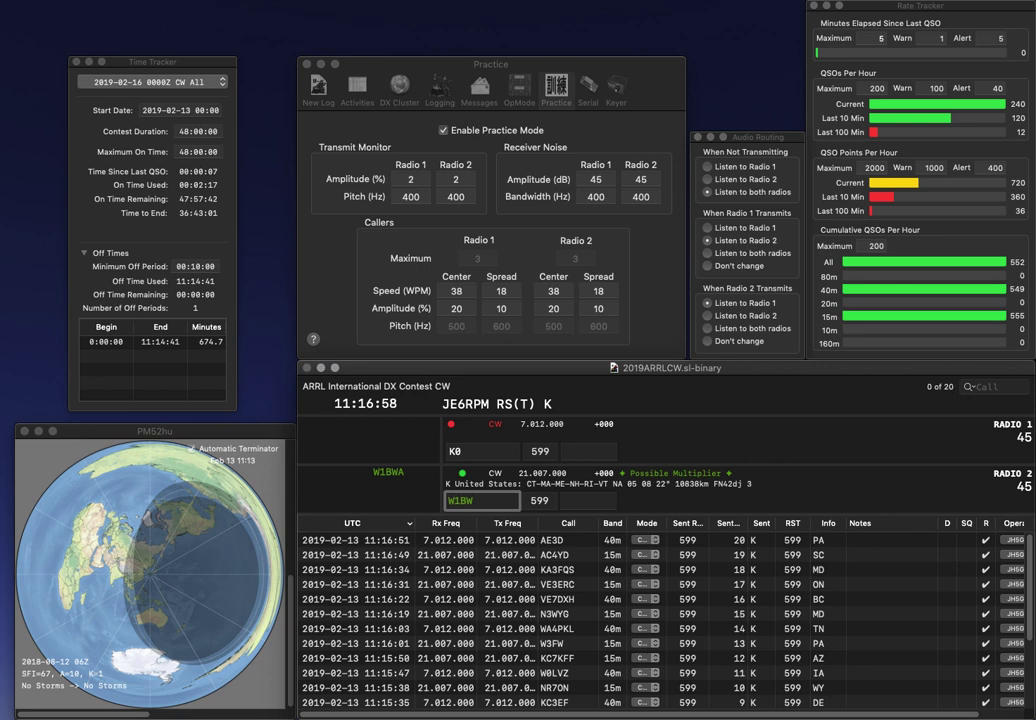
key("BackSpace")
type("J")
key("Delete")
type("6")
key("Return")
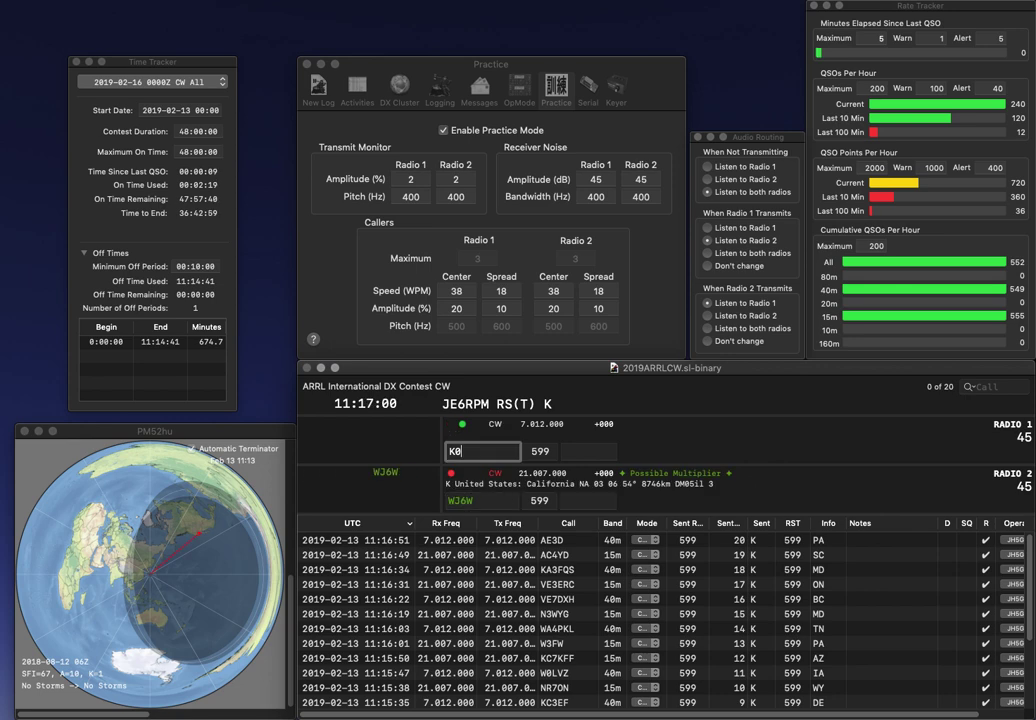
type("YVA")
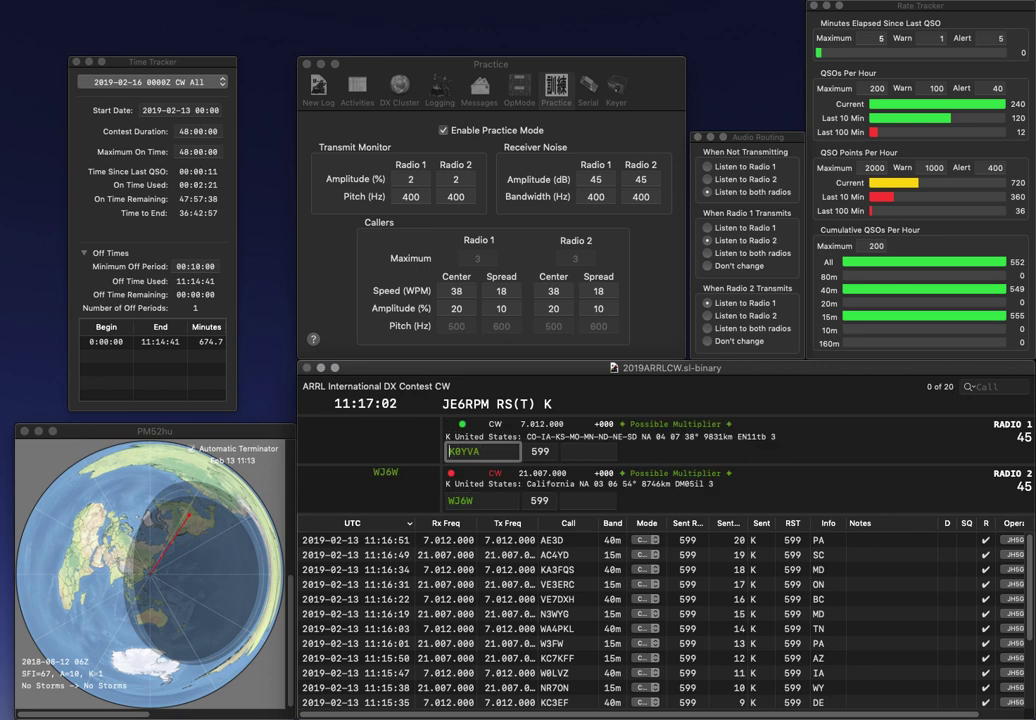
key("BackSpace")
type("W")
key("Return")
key("space")
type("CA")
key("Return")
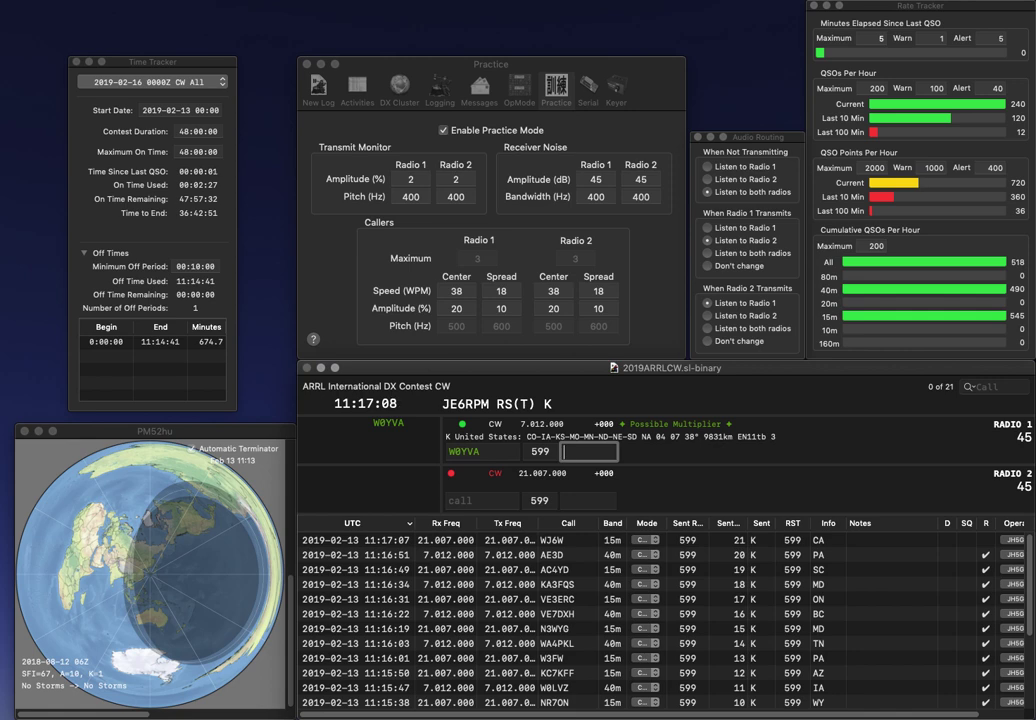
type("KS")
key("Return")
- Answer R4TX on Radio 2 and N4ZAK on Radio 1
type("R4TX")
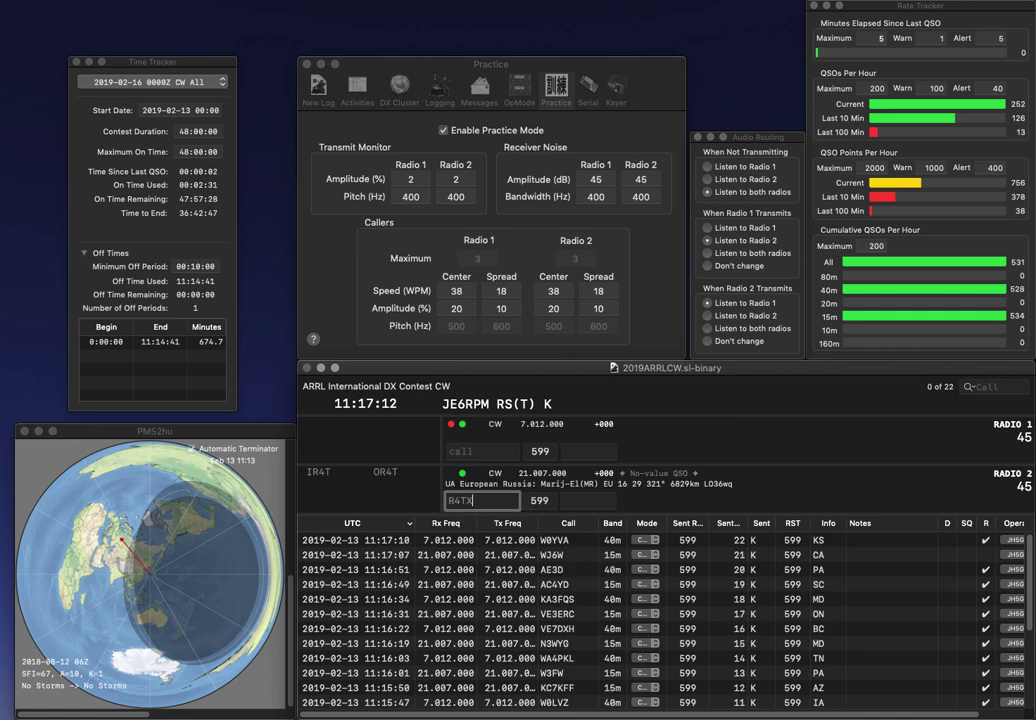
key("Return")
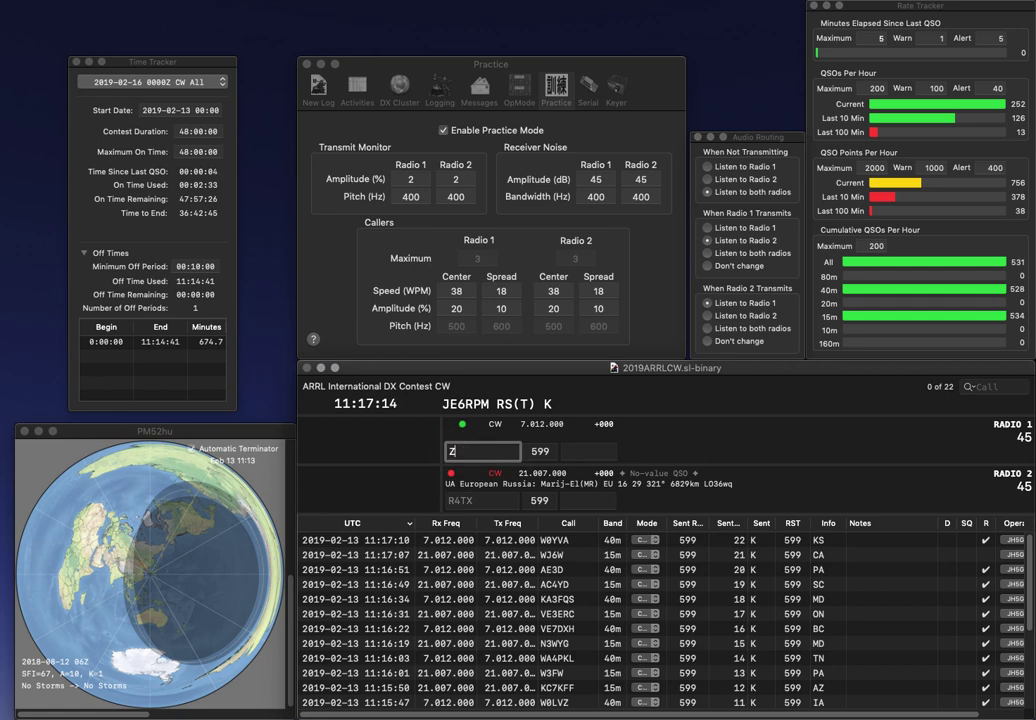
type("ZAK")
type("N4")
key("Return")
- Correct the Radio 2 call to WR5TX and resend it to the caller
type("W")
key("Right")
key("Right")
key("BackSpace")
type("5")
key("Return")
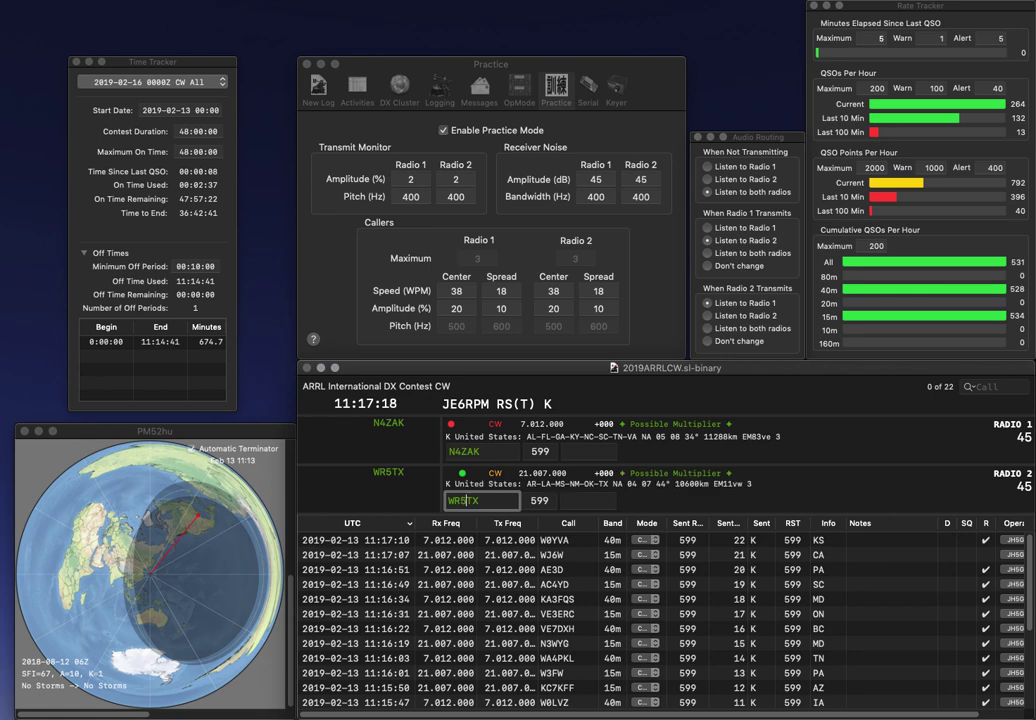
type("GA")
key("Return")
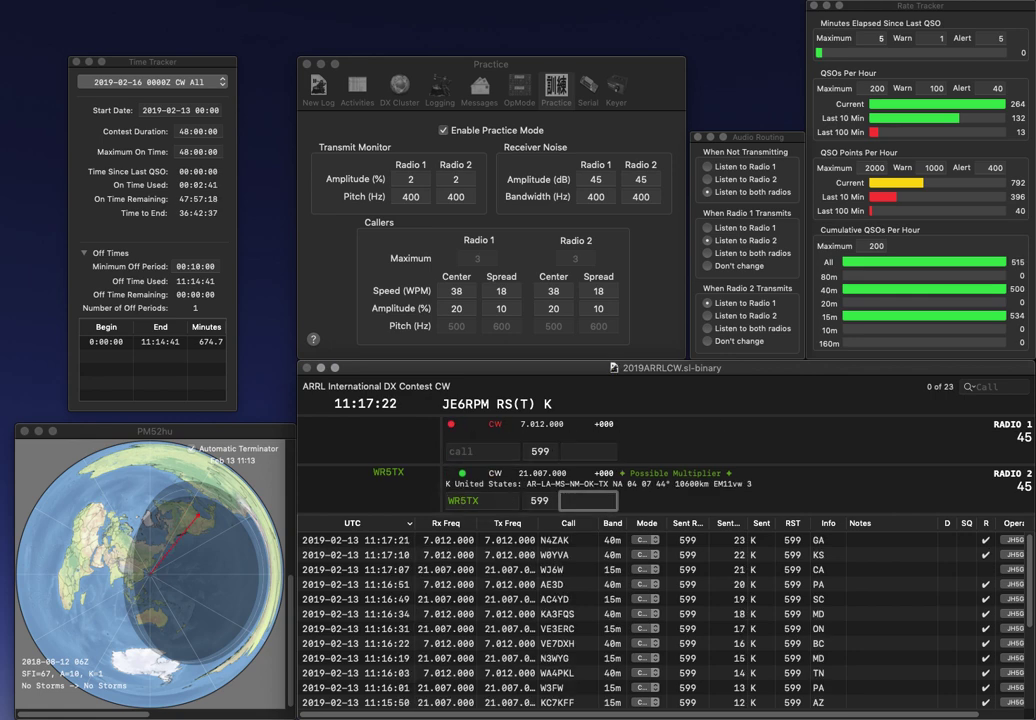
type("MS")
key("Return")
- Answer N3SR on Radio 1 and the partial call W5G on Radio 2
type("N3SR")
key("Return")
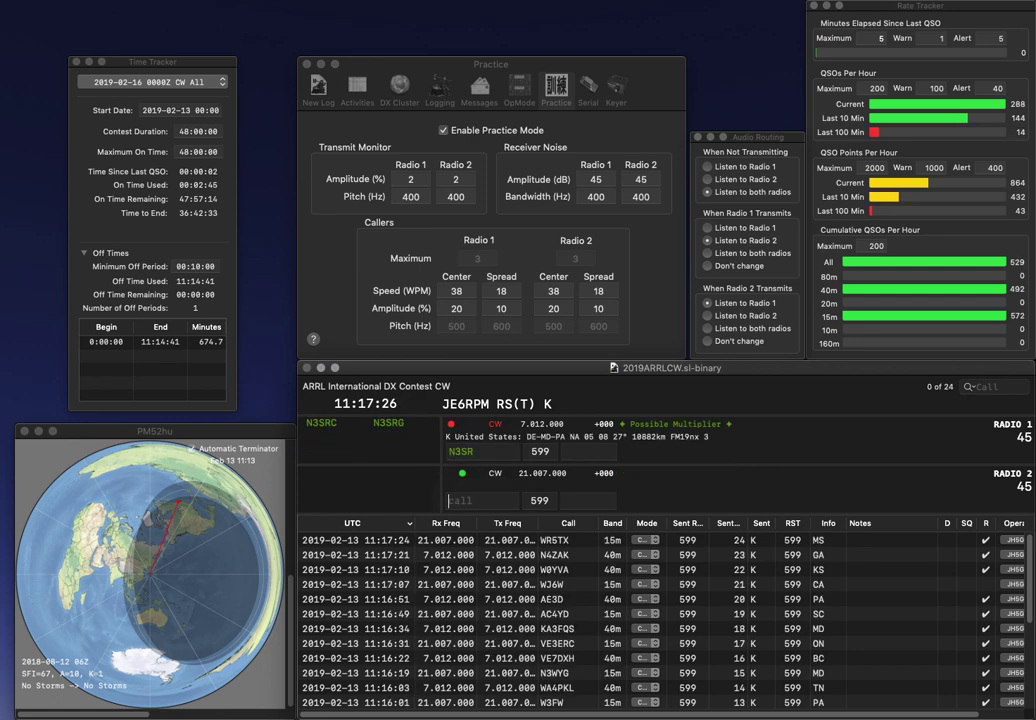
type("W5G")
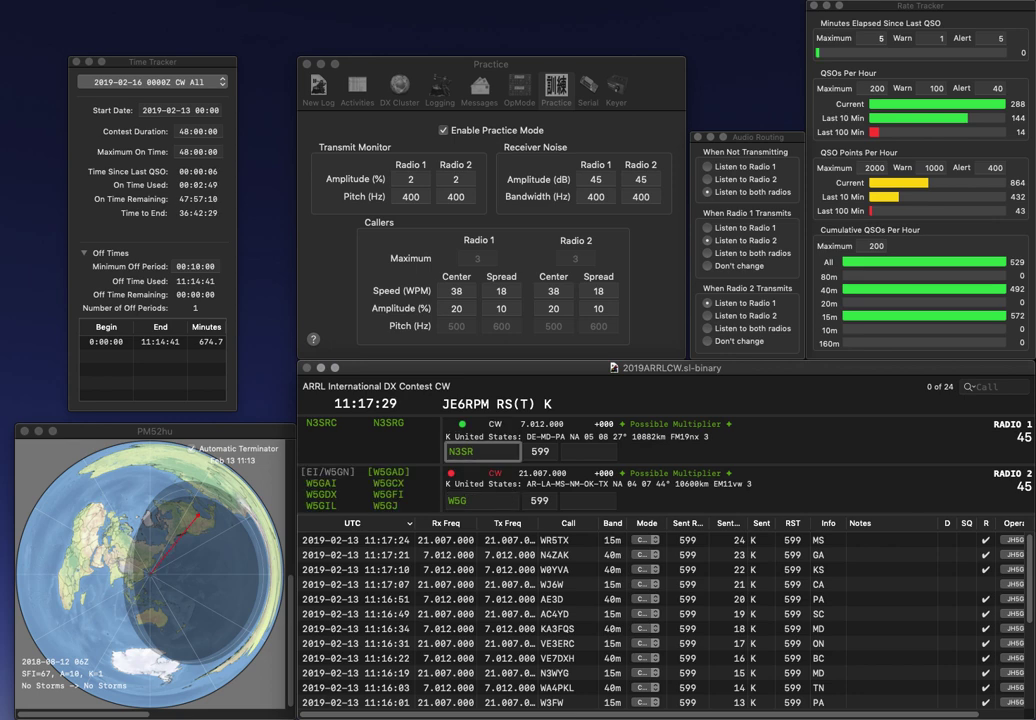
- Correct the Radio 1 call to N2SF and complete the Radio 2 call as W5GFI, resending to both callers
key("BackSpace")
type("F")
key("Return")
type("GF")
key("BackSpace")
key("BackSpace")
type("F")
key("Return")
key("Left")
key("Left")
key("BackSpace")
type("2")
key("Return")
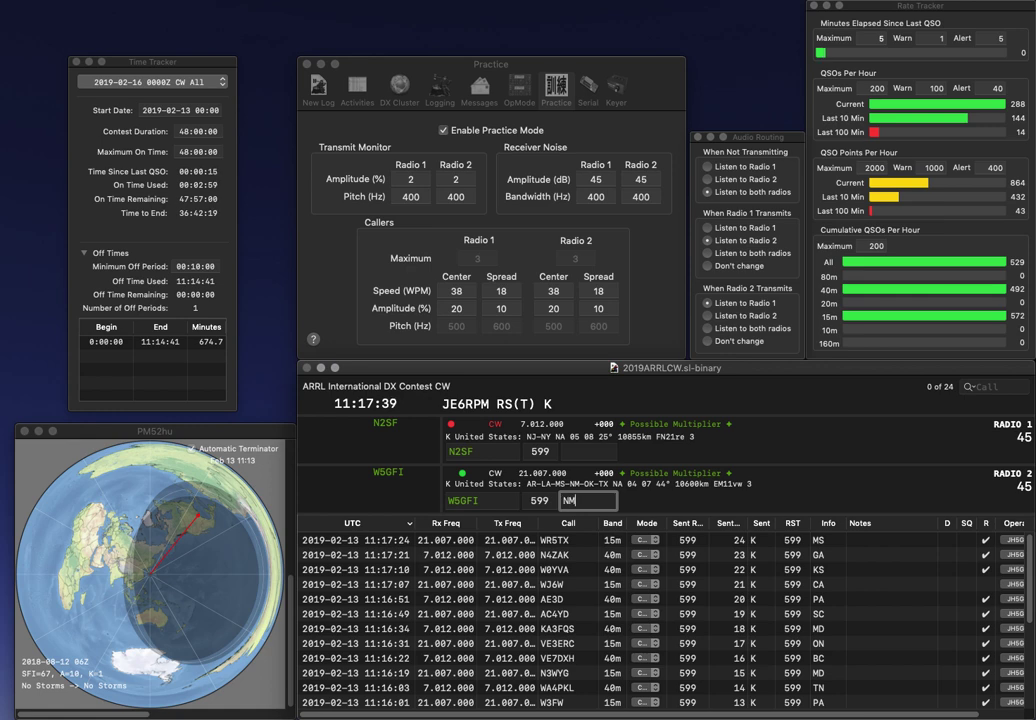
- Log W5GFI on Radio 2 with exchange NM and N2SF on Radio 1 with exchange NJ
key("Return")
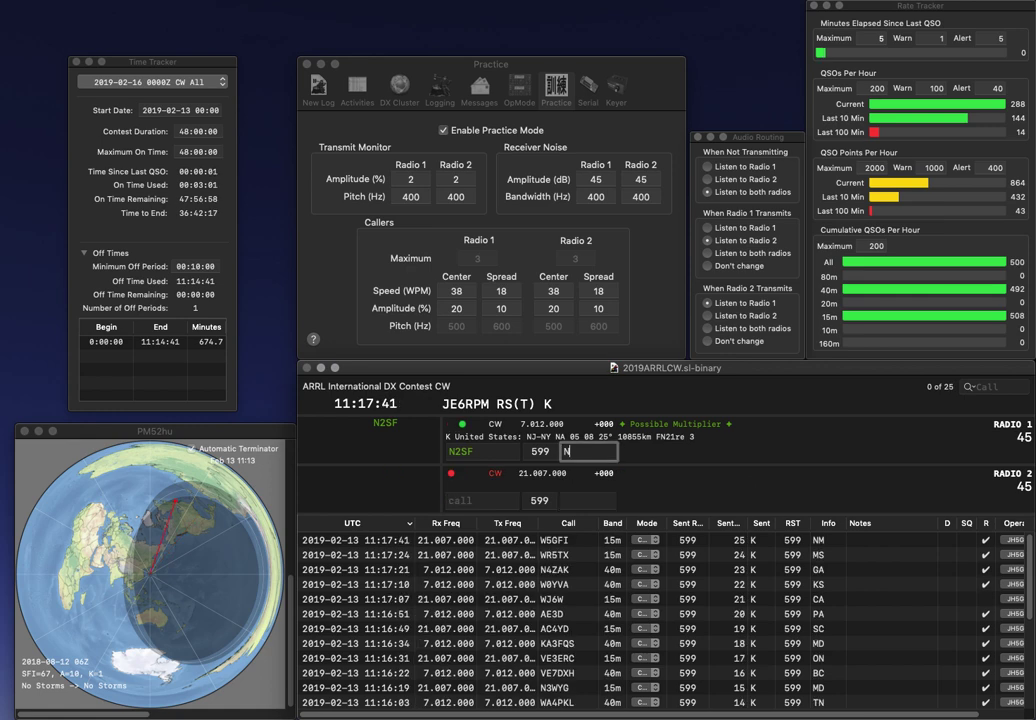
type("NJ")
key("Return")
- Answer K6K on Radio 2 and N2OA on Radio 1, completing the Radio 2 call as K6RNK
type("K6K")
key("Return")
type("N2OA")
key("Return")
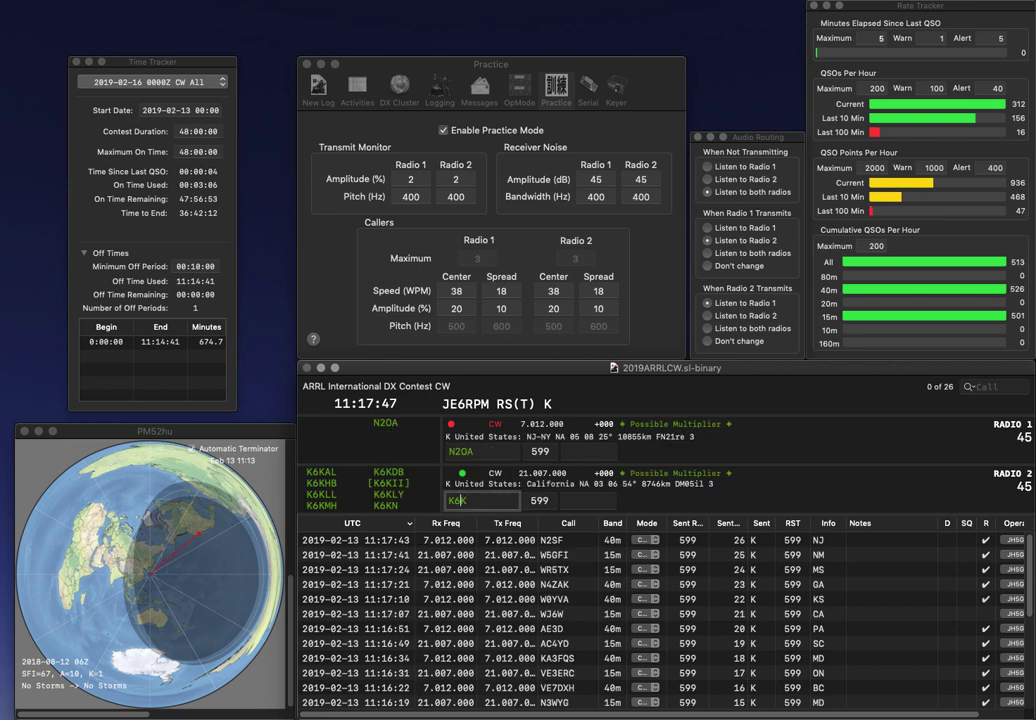
key("BackSpace")
type("RNK")
key("Return")
key("space")
type("NJ")
key("Return")
type("CA")
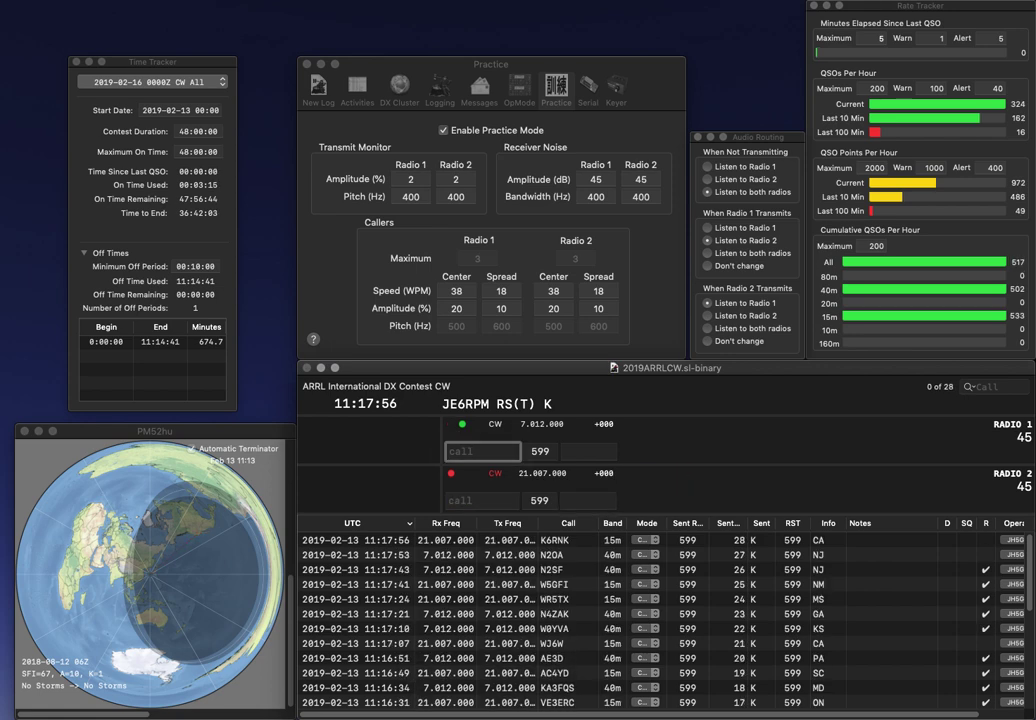
type("A0R")
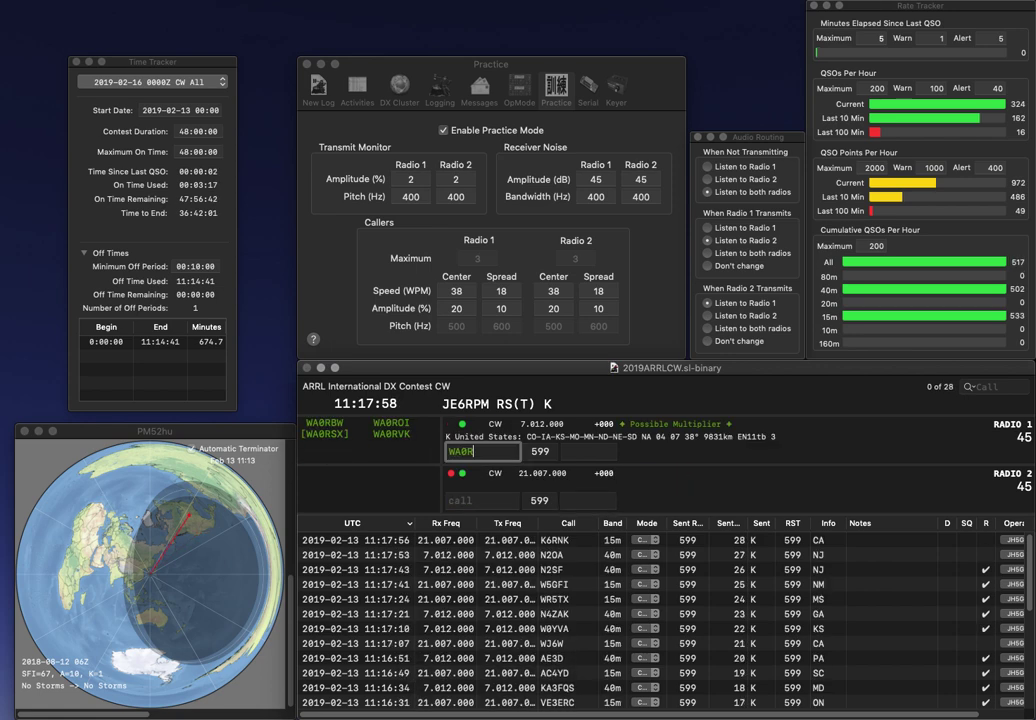
type("OI")
key("Return")
type("G3C")
key("Home")
type("W")
key("Return")
key("space")
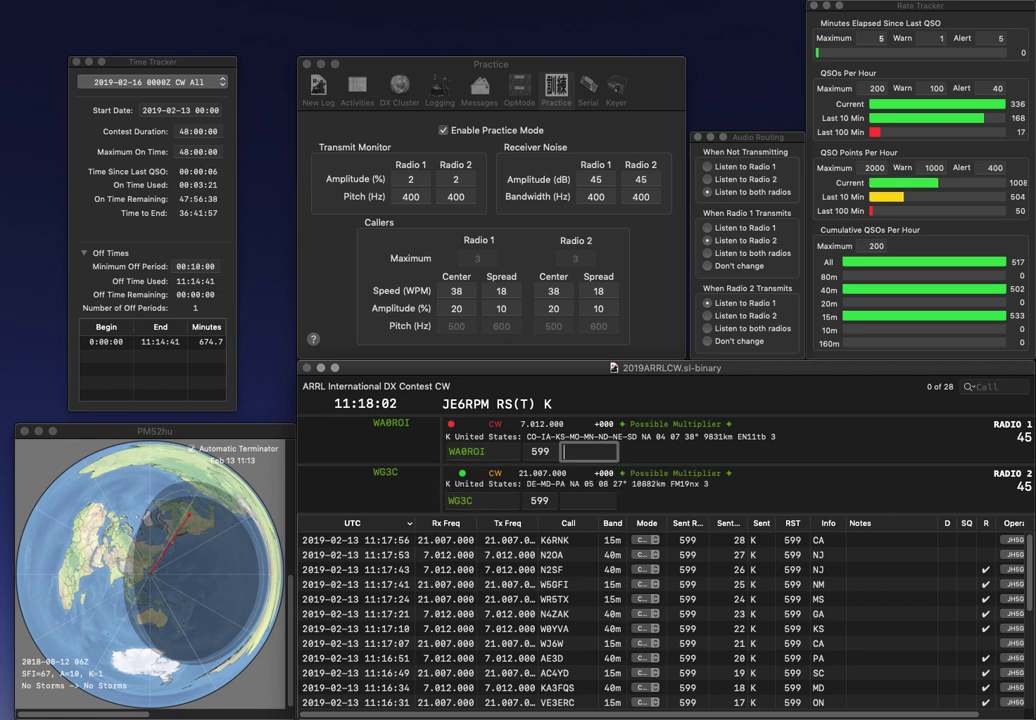
type("MN")
key("Return")
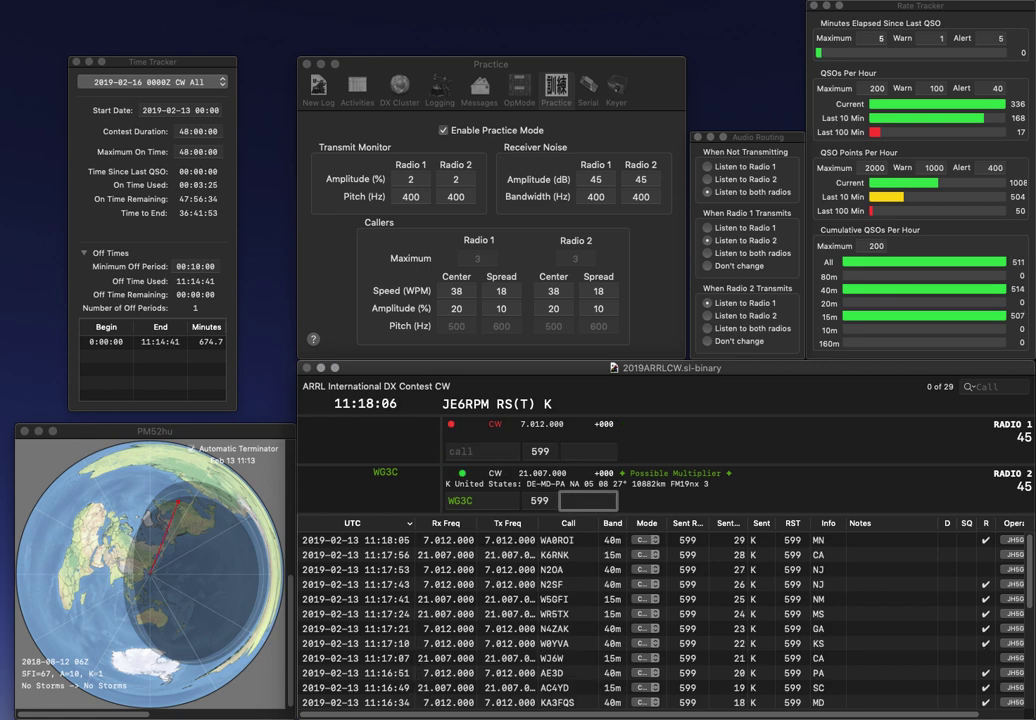
type("PA")
key("Return")
- Answer AC0CU on Radio 1 and AA9D on Radio 2
type("AC0CU")
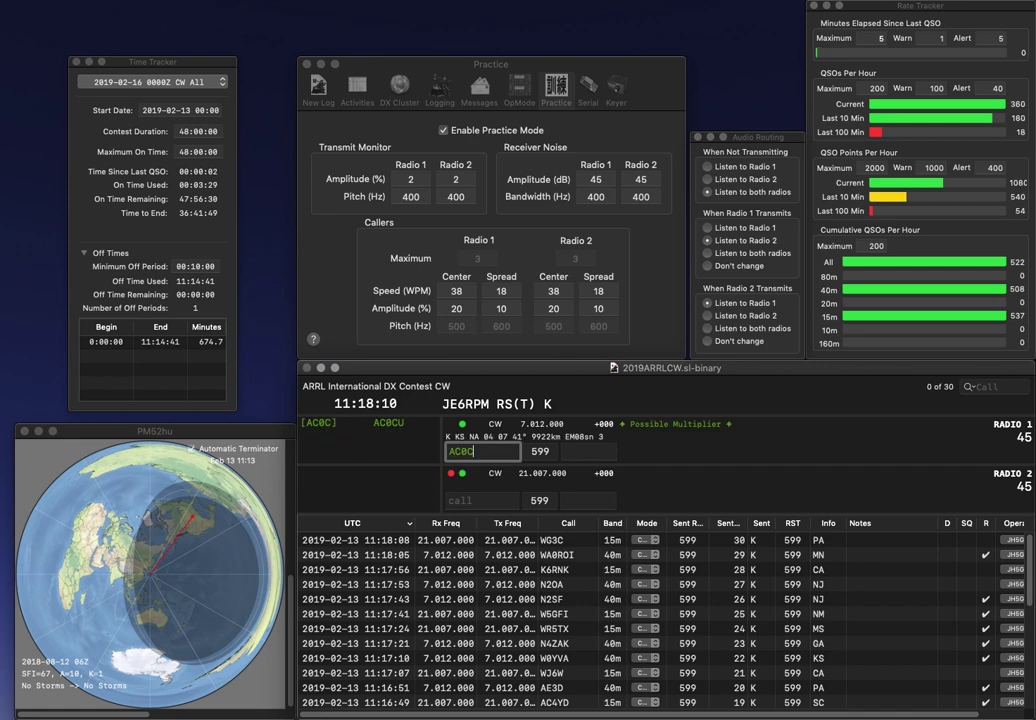
key("Return")
type("AA9D")
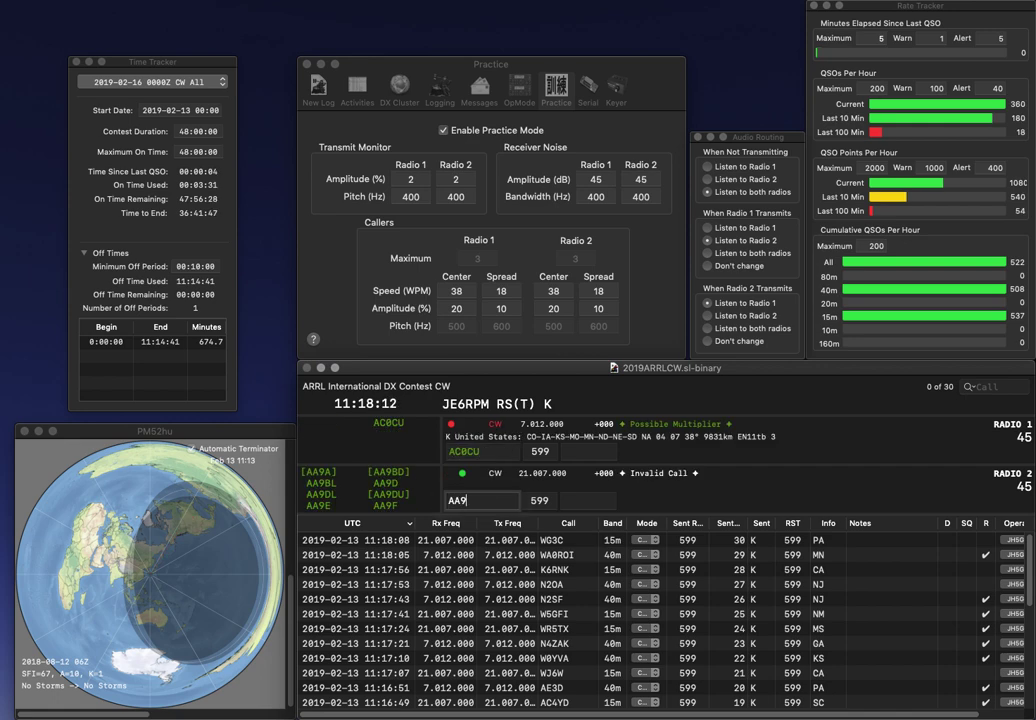
key("Return")
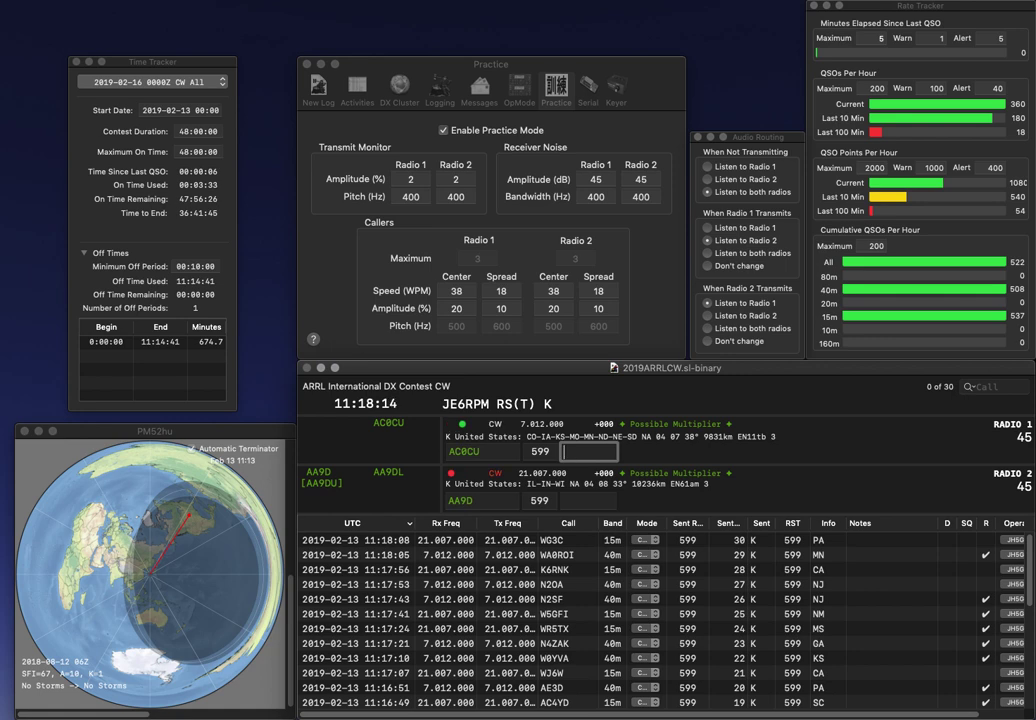
- Log AC0CU on Radio 1 with exchange KS and AA9D on Radio 2 with exchange IL
type("KS")
key("Return")
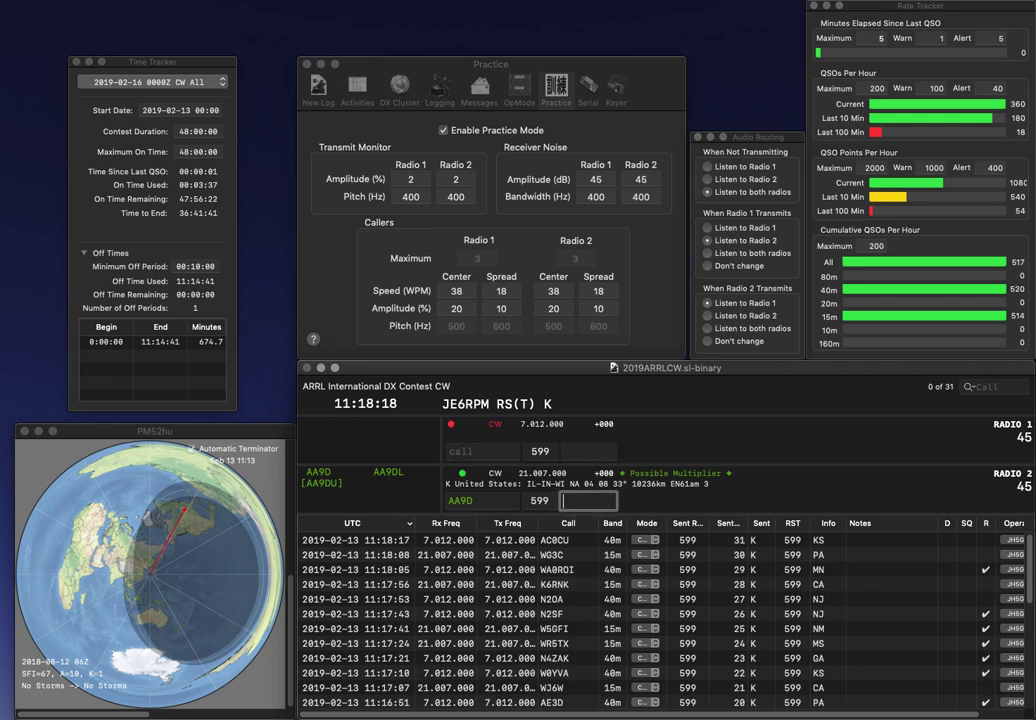
type("IL")
key("Return")
type("N4")
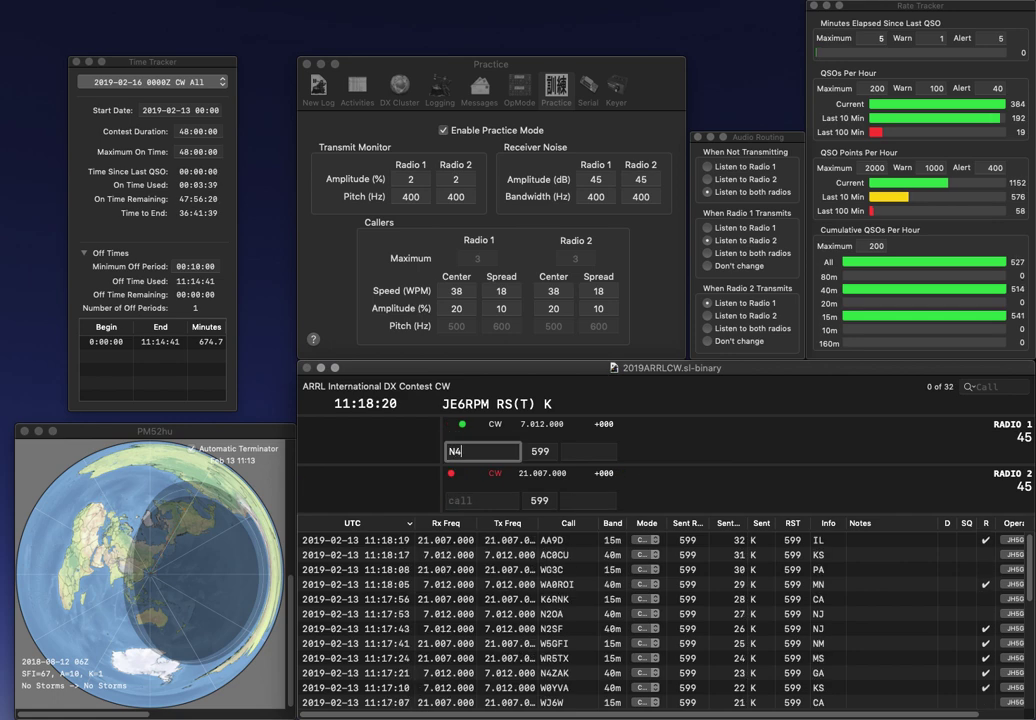
type("TY")
key("Return")
type("KA3")
type("GOZ")
key("BackSpace")
type("Q")
key("Return")
type("KY")
key("Return")
key("Left")
key("Left")
key("Left")
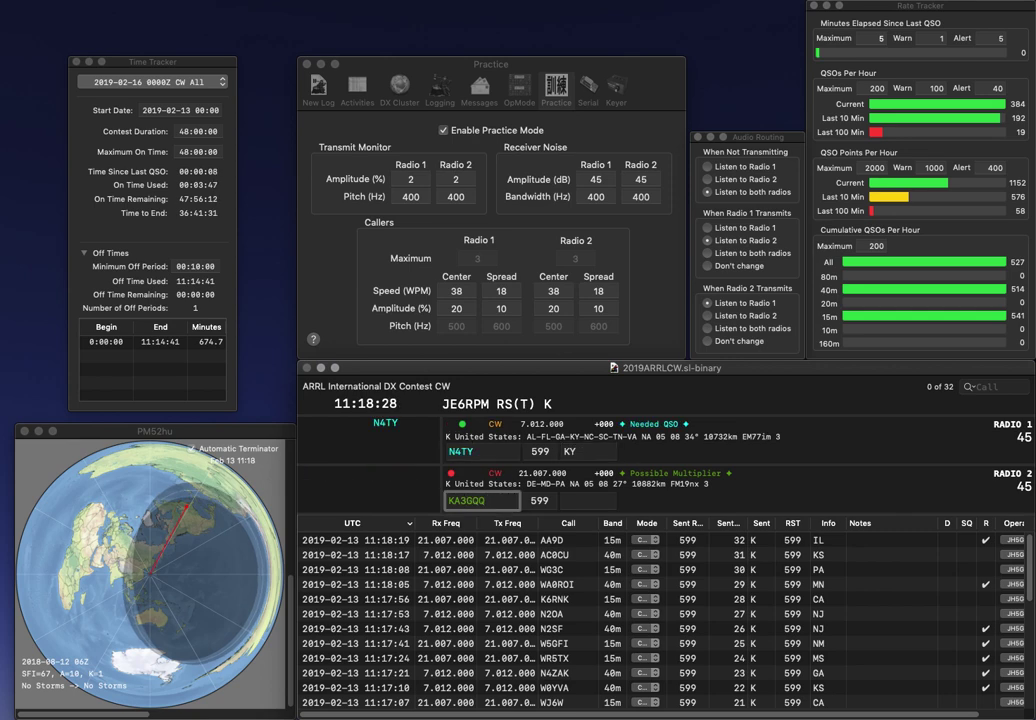
key("Return")
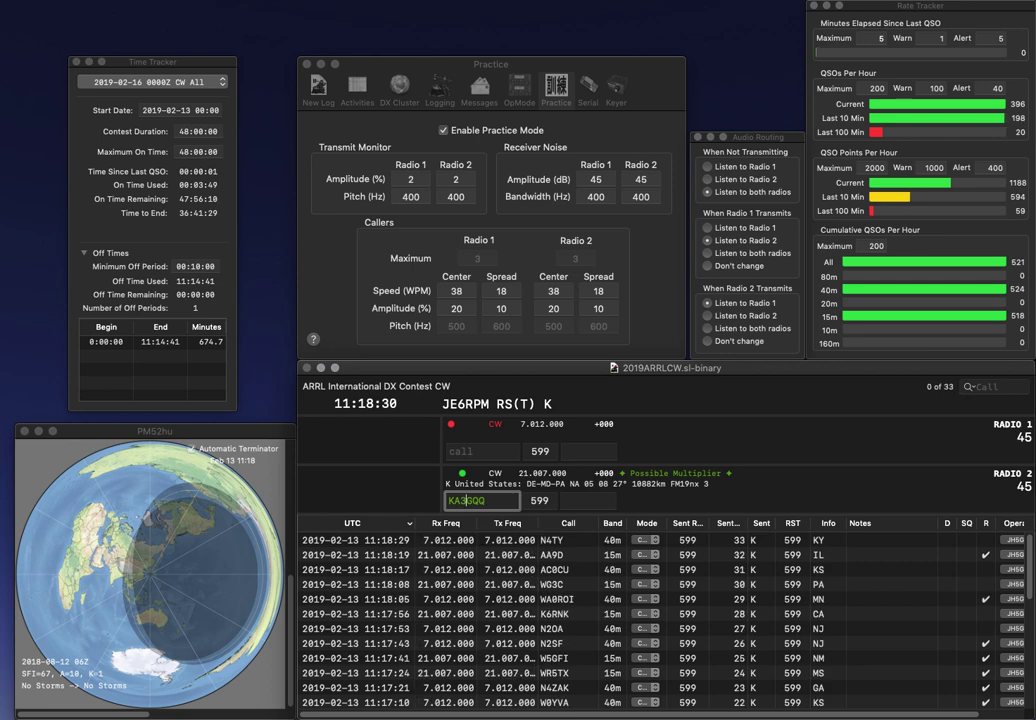
key("BackSpace")
type("2")
key("Return")
type("N")
key("BackSpace")
type("KU0C")
key("Return")
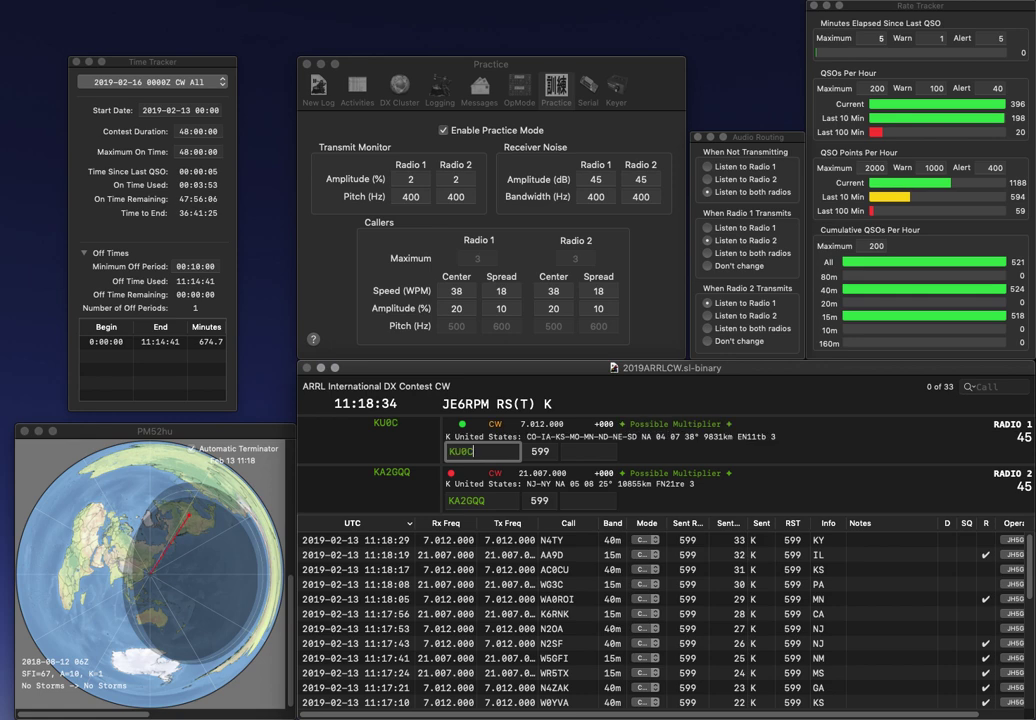
type("NY")
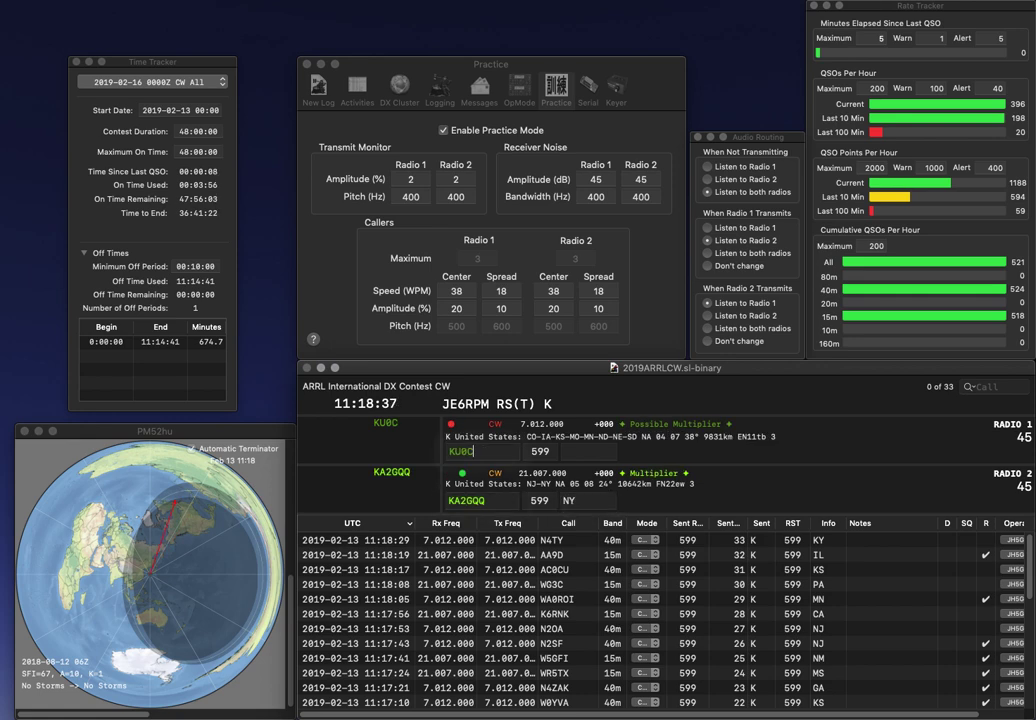
key("Return")
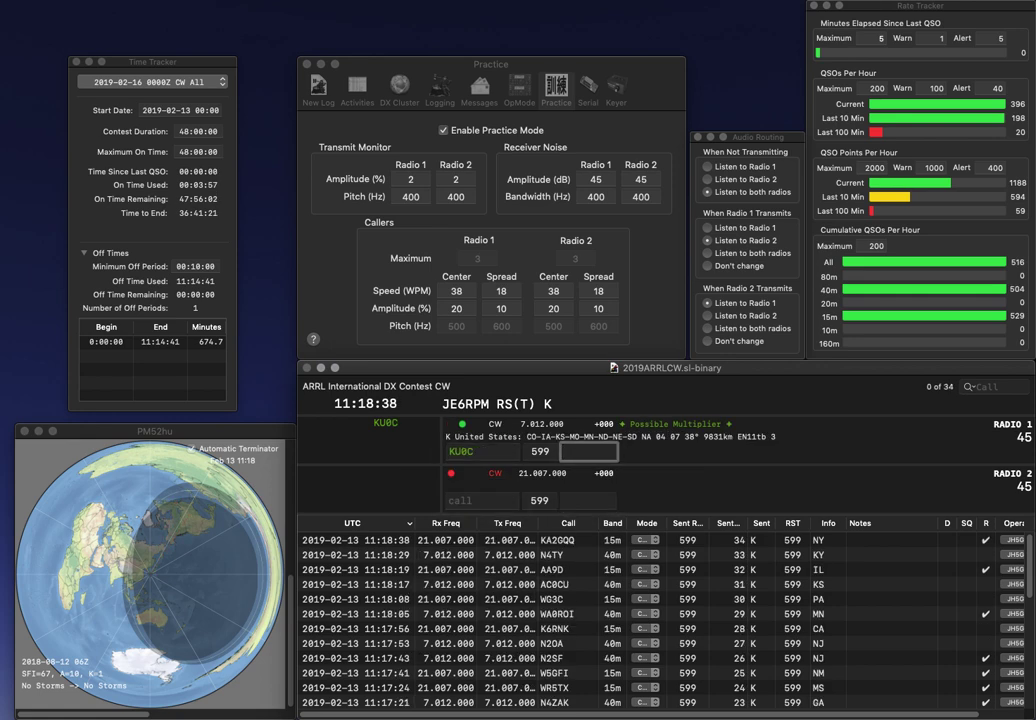
type("MO")
key("Return")
type("WA4DB")
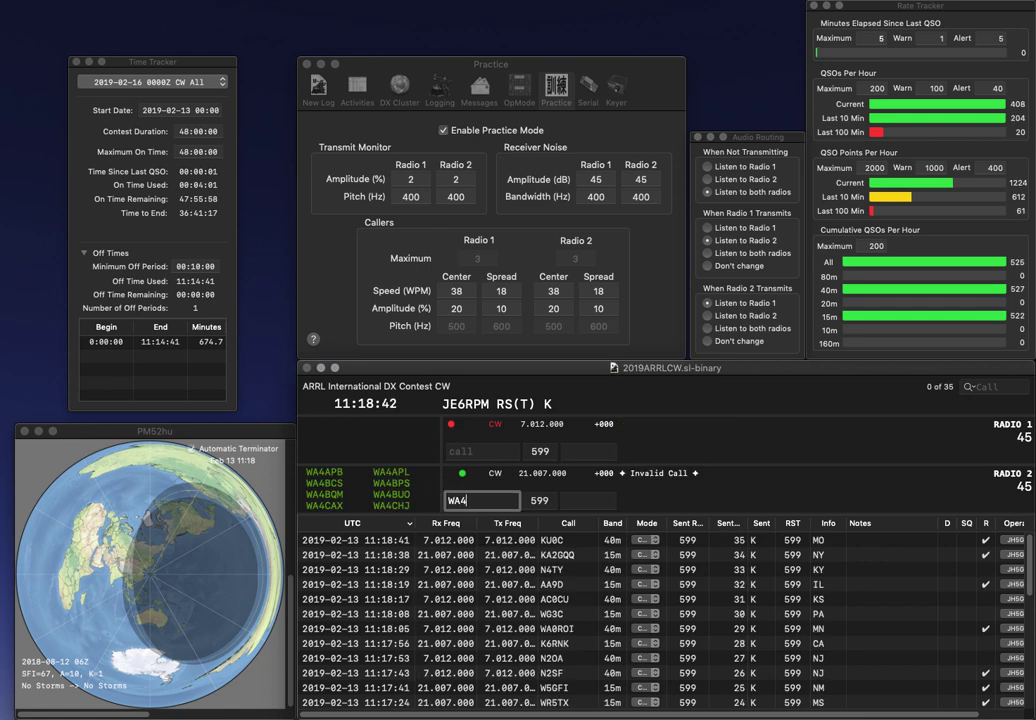
key("BackSpace")
key("BackSpace")
type("BPS")
key("Return")
type("K0OM")
key("Return")
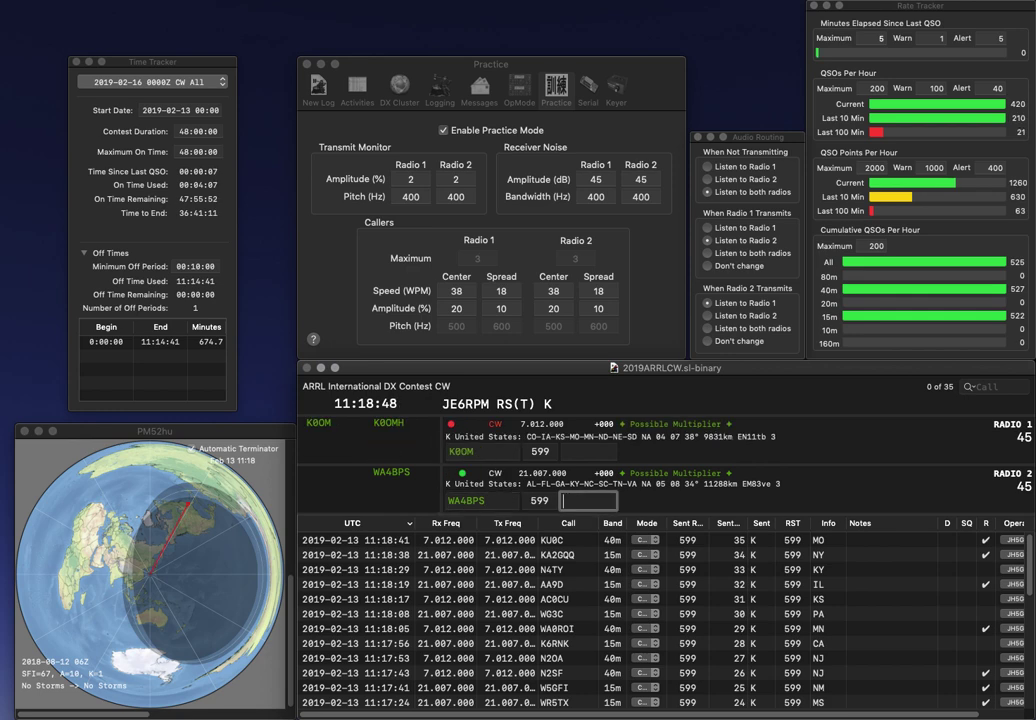
- Log WA4BPS on Radio 2 with exchange VA and K0OM on Radio 1 with exchange SD
type("VA")
key("Return")
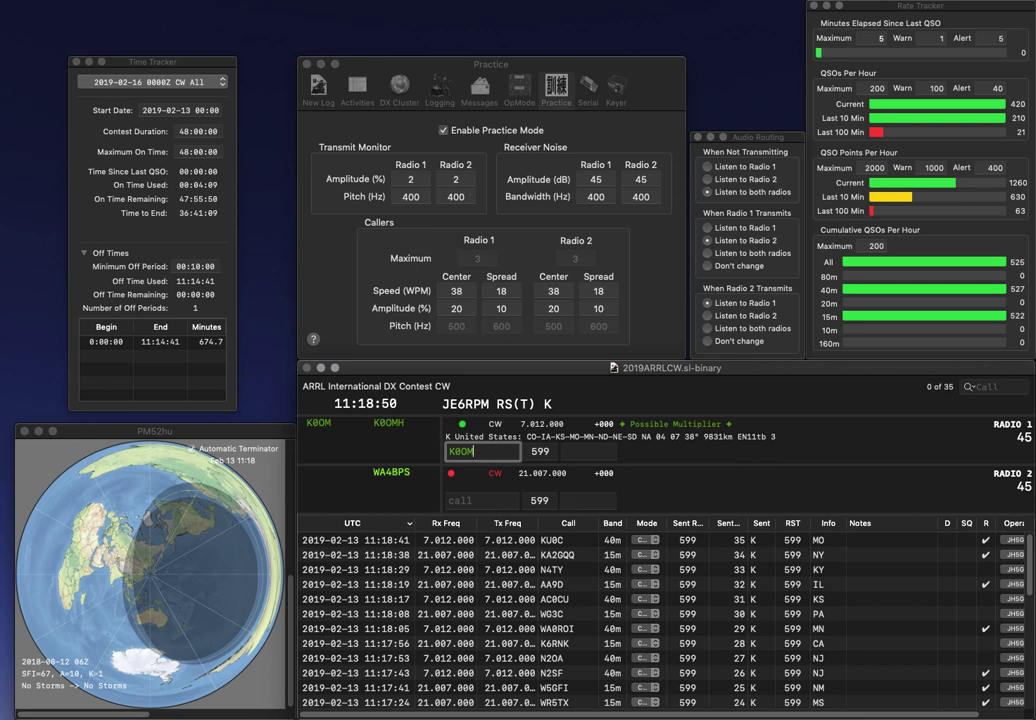
type("SD")
key("Return")
type("W")
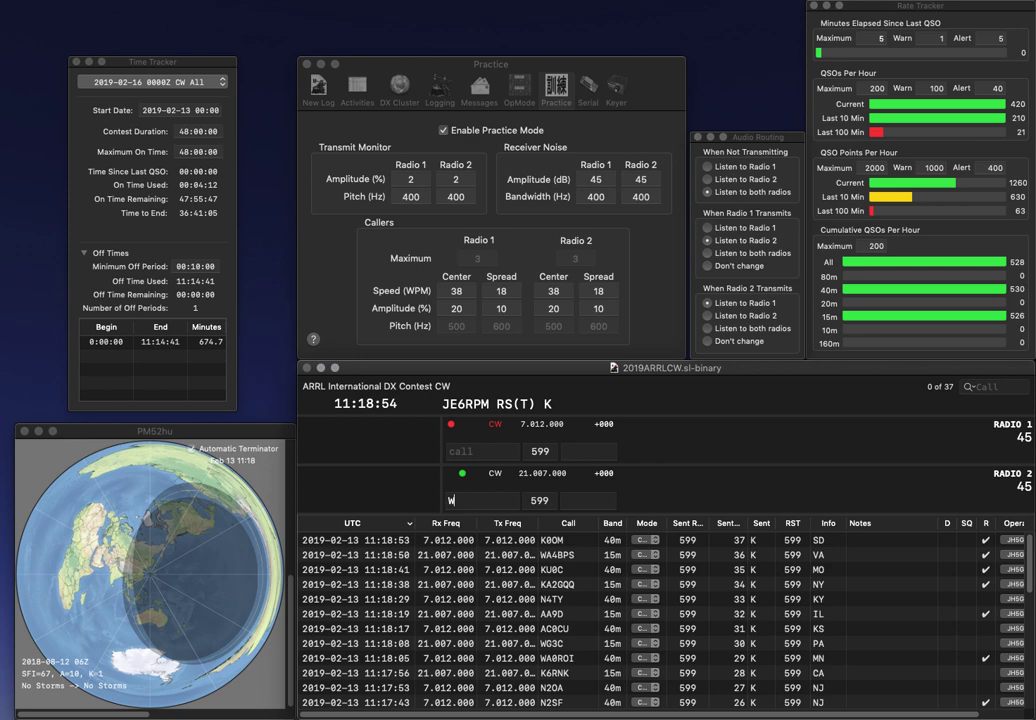
type("6KK")
key("Return")
type("4DTA")
key("Home")
type("W")
key("Return")
key("Left")
key("BackSpace")
type("7LD")
key("Delete")
key("Return")
key("space")
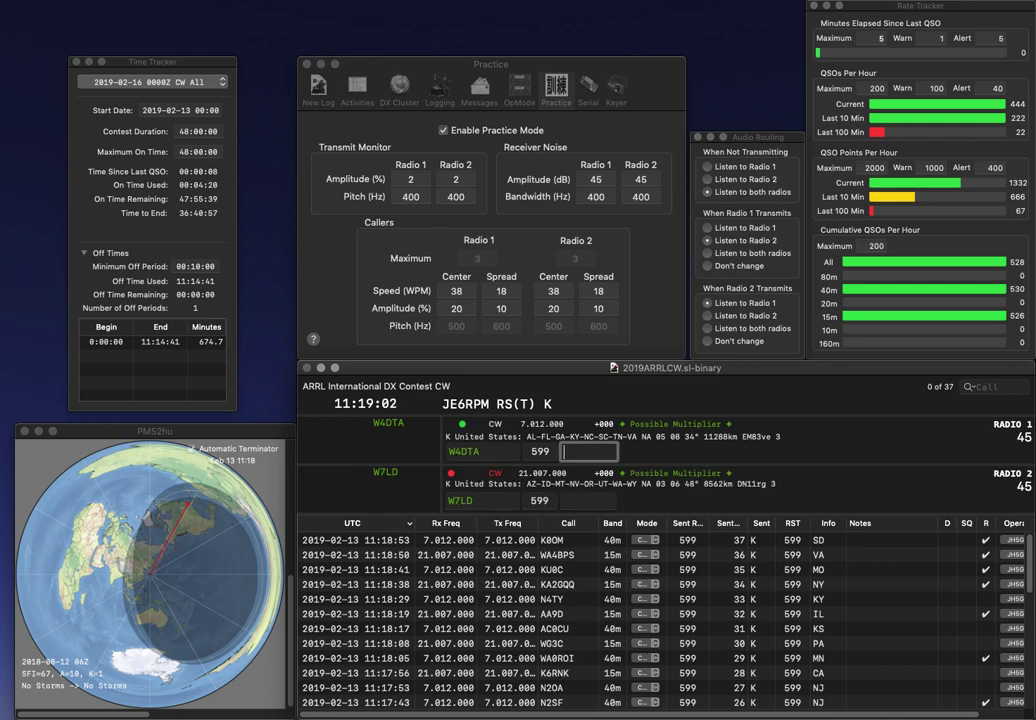
type("AL")
key("Return")
type("AZ")
key("Return")
type("WA")
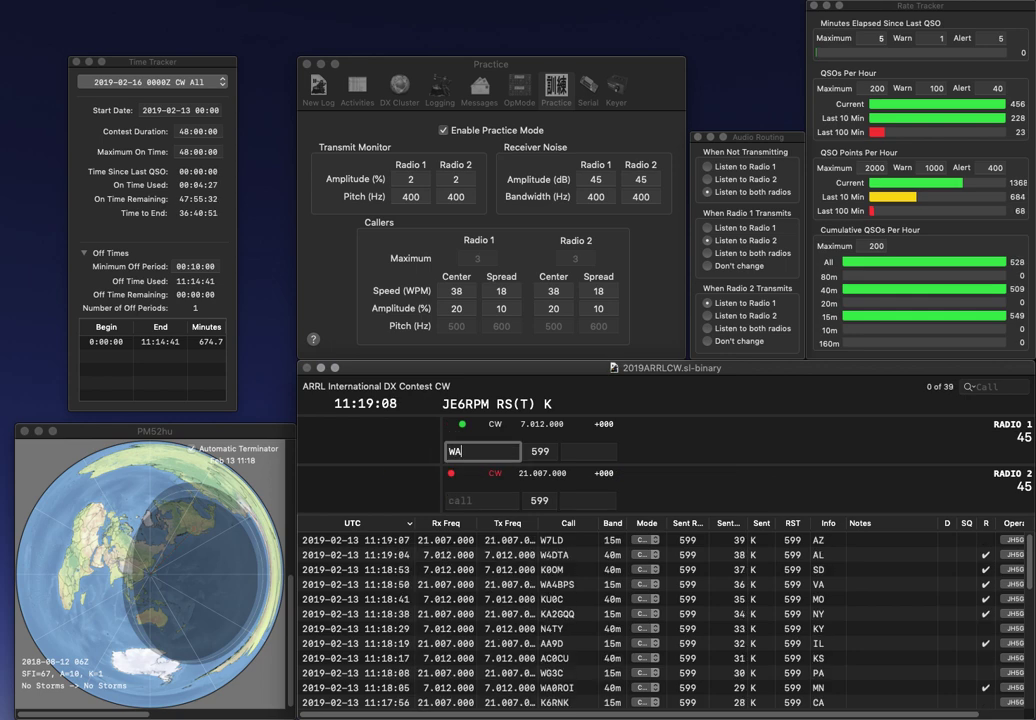
type("2UFD")
key("Return")
type("ST")
key("Return")
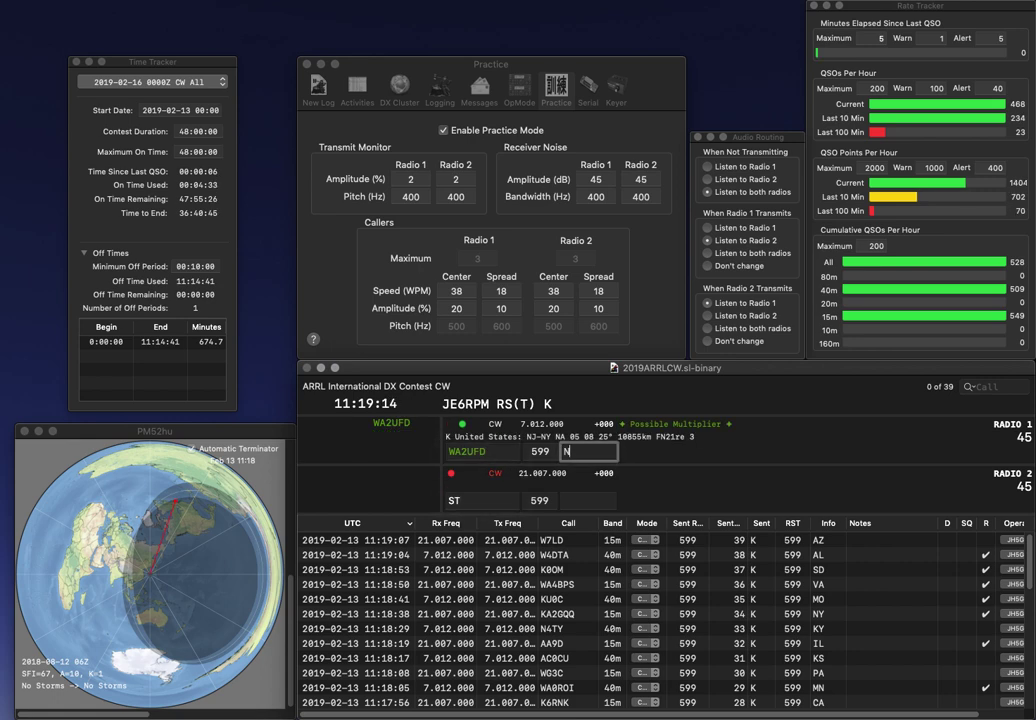
type("J")
key("Return")
type("K1")
key("Return")
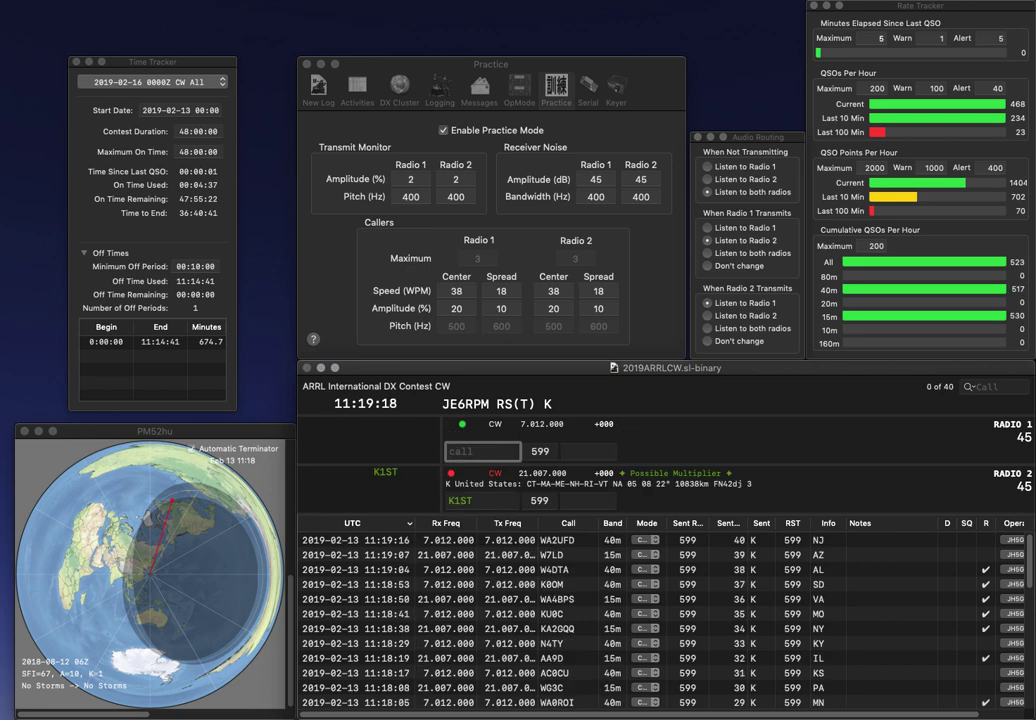
- Send the partial call W2/ on Radio 1 and log K1ST on Radio 2 with exchange NH
type("W2/")
key("Return")
type("NH")
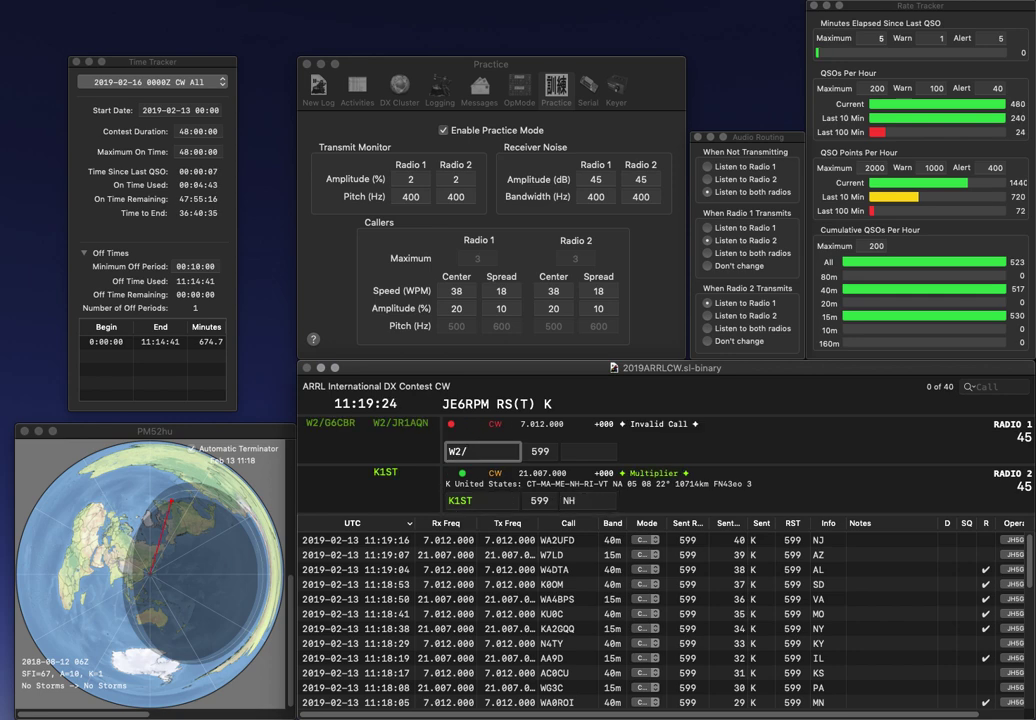
key("Return")
type("JR1AQN")
key("Return")
type("KT")
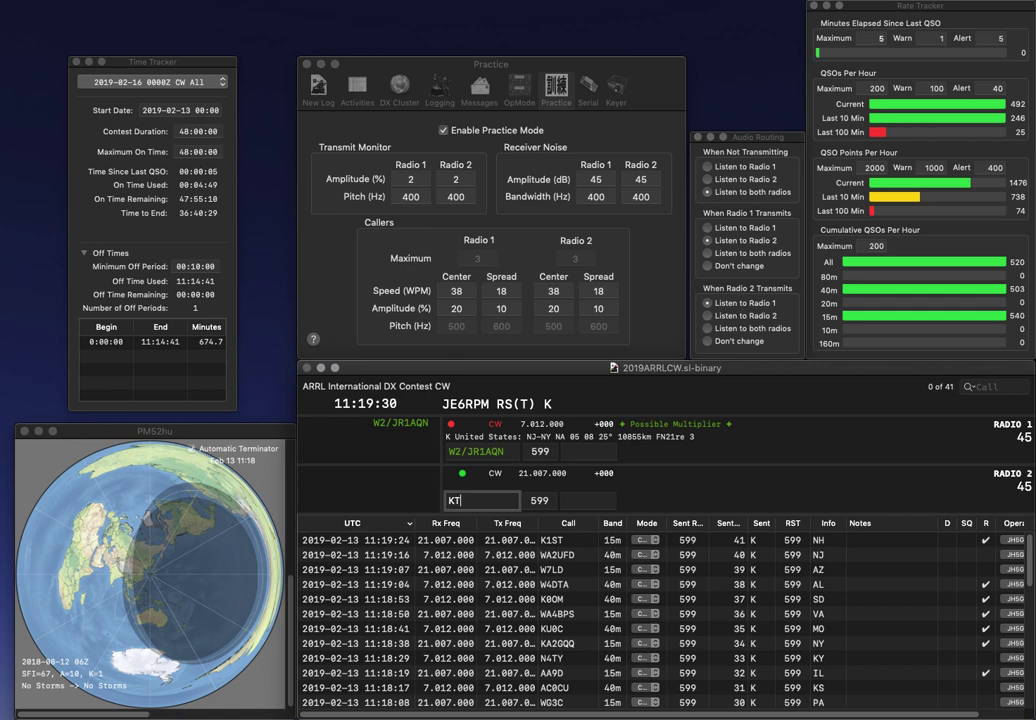
type("K")
key("Up")
key("space")
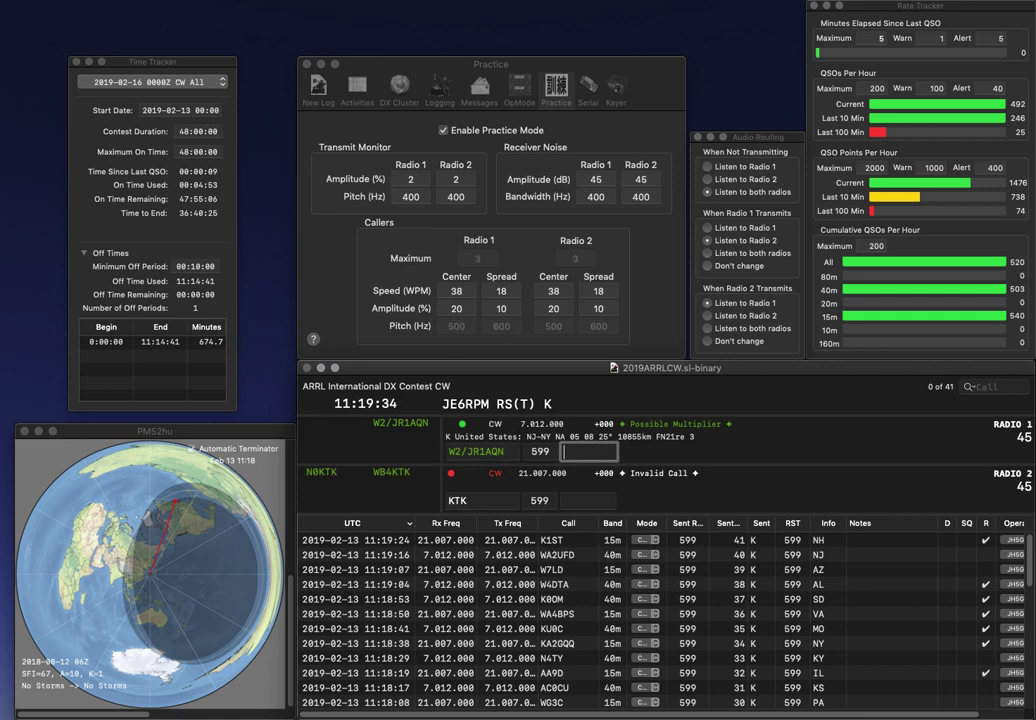
key("Return")
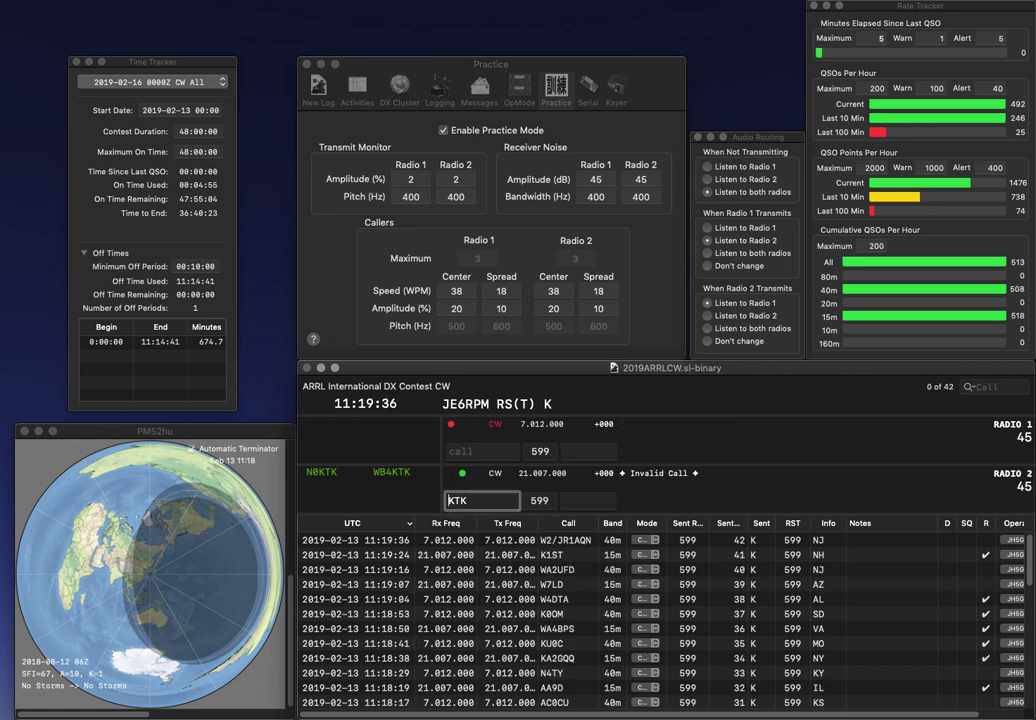
type("WB4")
key("Return")
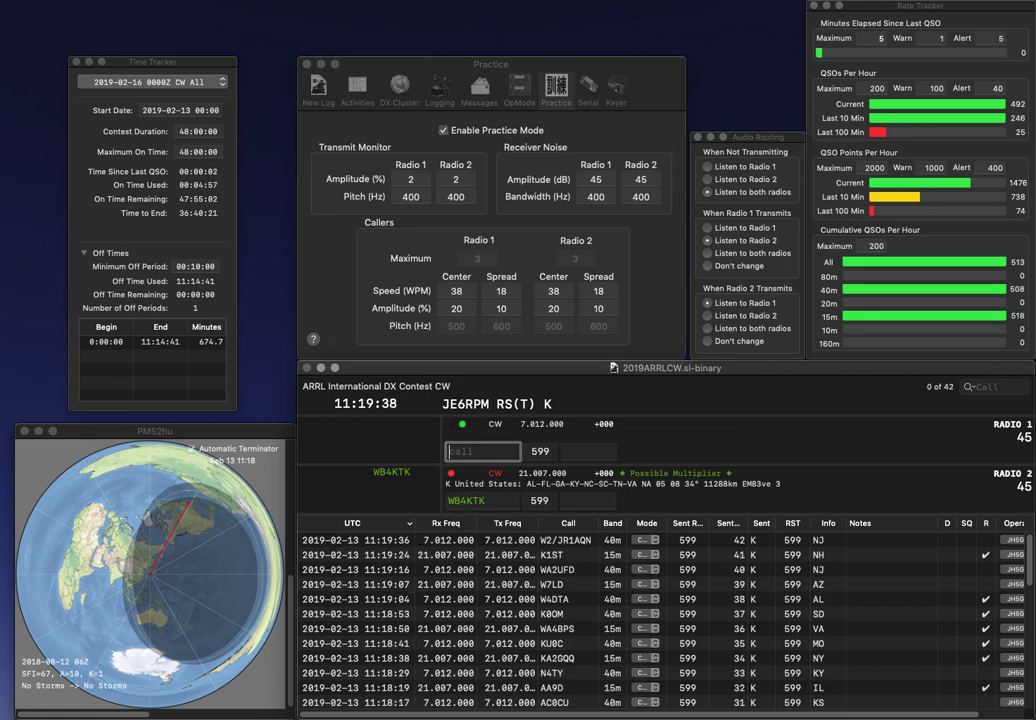
- Try answering W8X on Radio 1 and log WB4KTK on Radio 2 with exchange AL
type("W8X")
key("Return")
key("space")
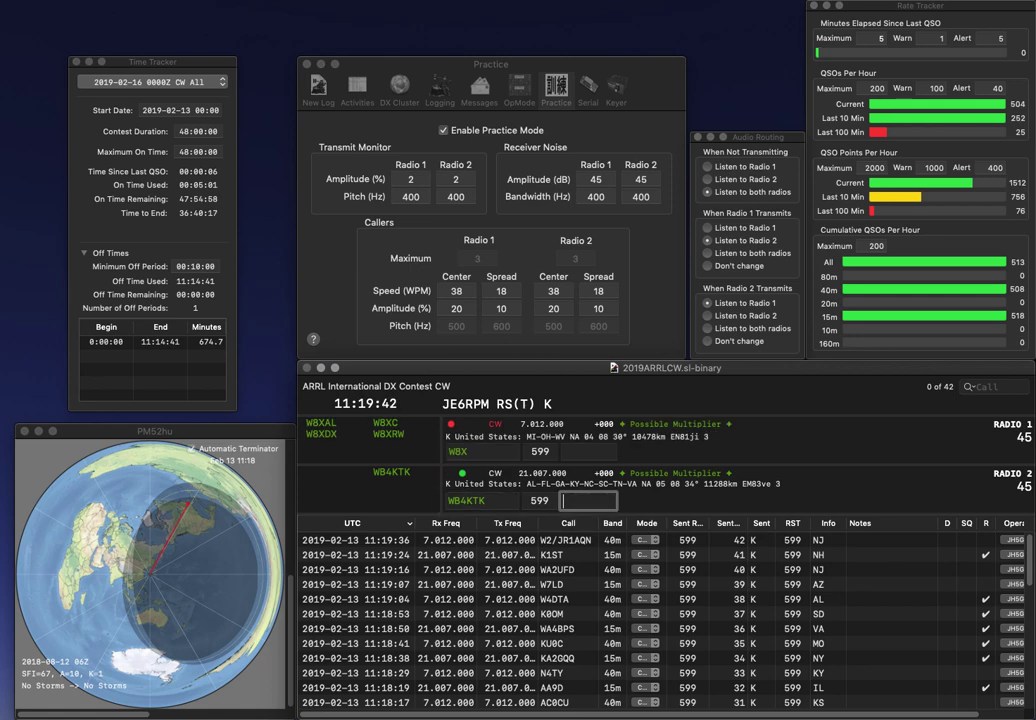
type("A")
key("Return")
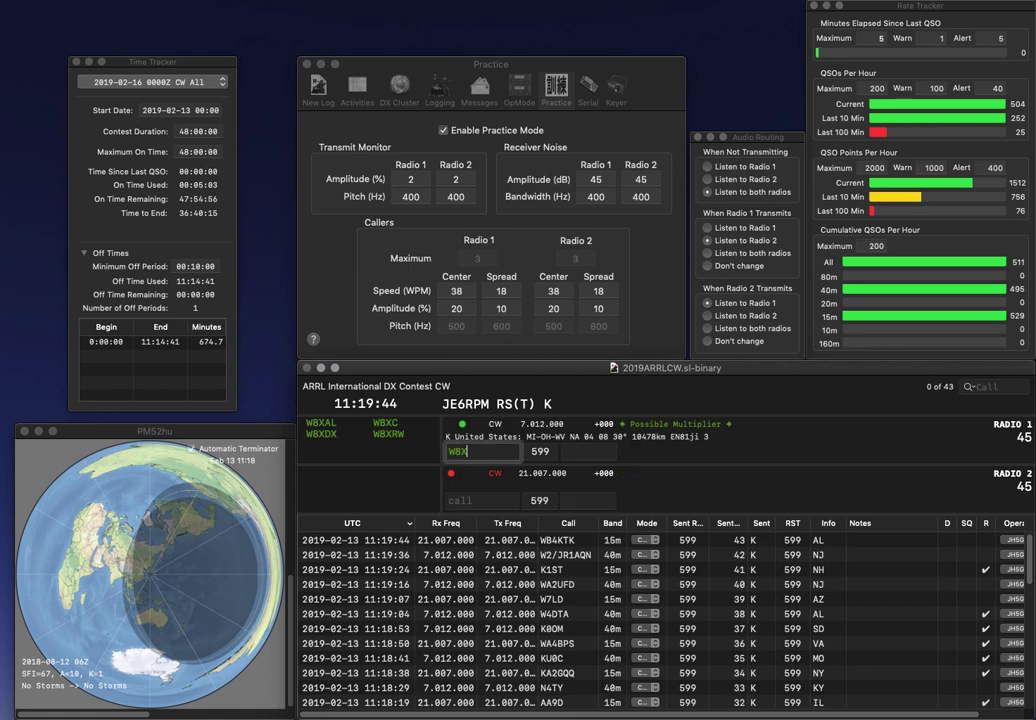
- Replace the Radio 1 call with VA7ODX and answer it, and answer NG3K on Radio 2
key("Escape")
type("VA7ODX")
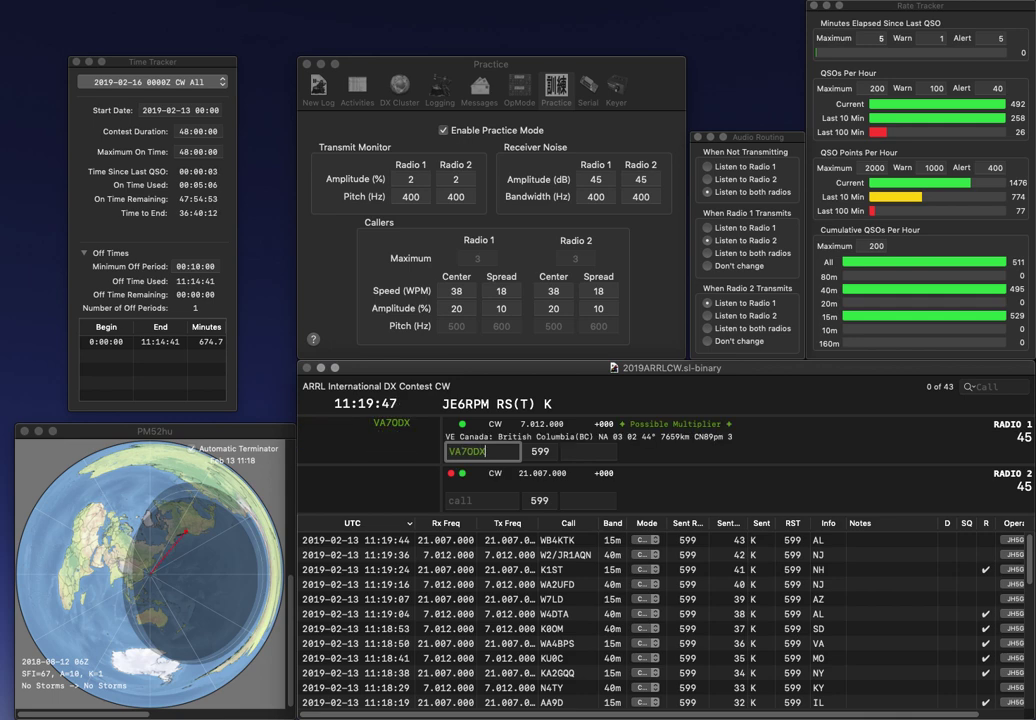
key("Return")
type("NG3K")
key("Return")
type("BC")
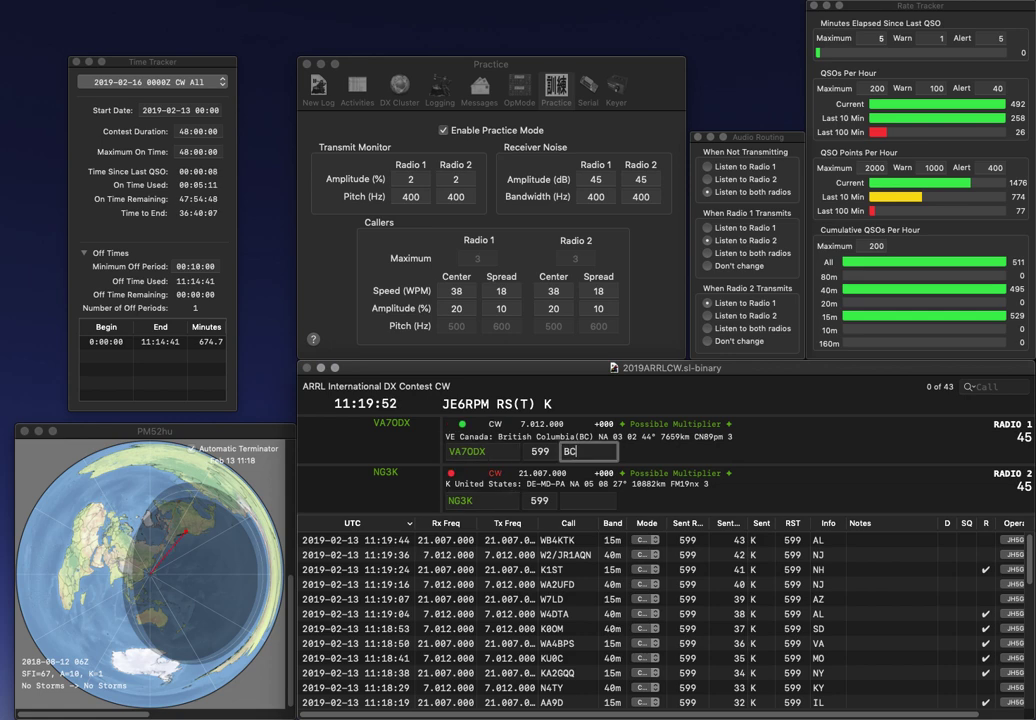
key("Return")
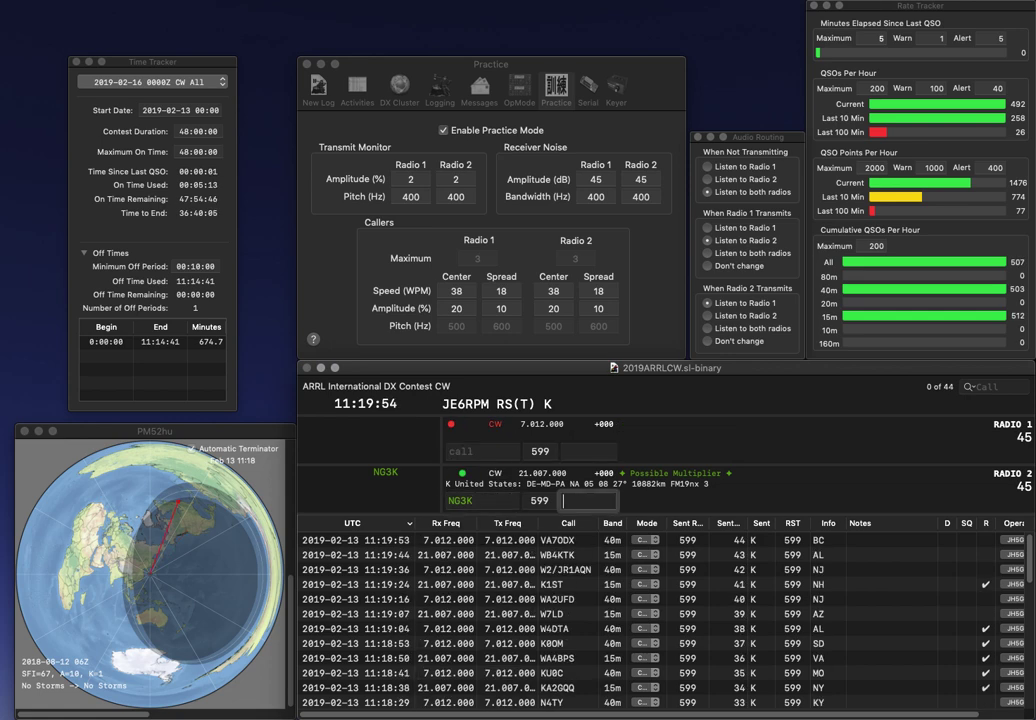
type("MD")
key("Return")
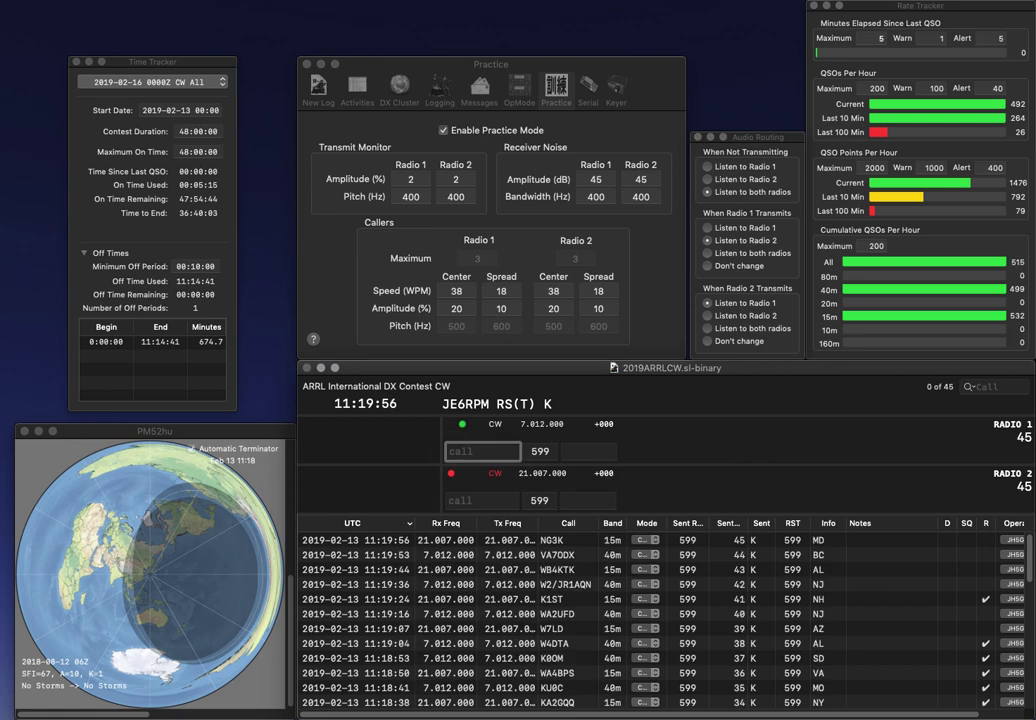
type("W7/")
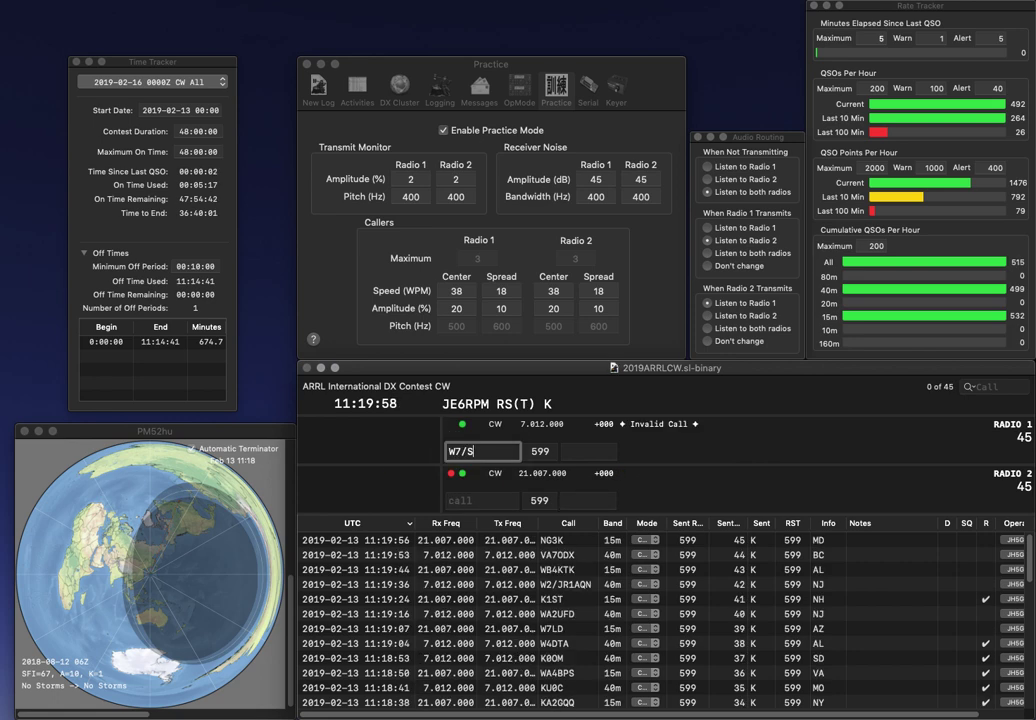
key("Return")
type("NT")
key("Return")
type("HB9FHV")
key("Return")
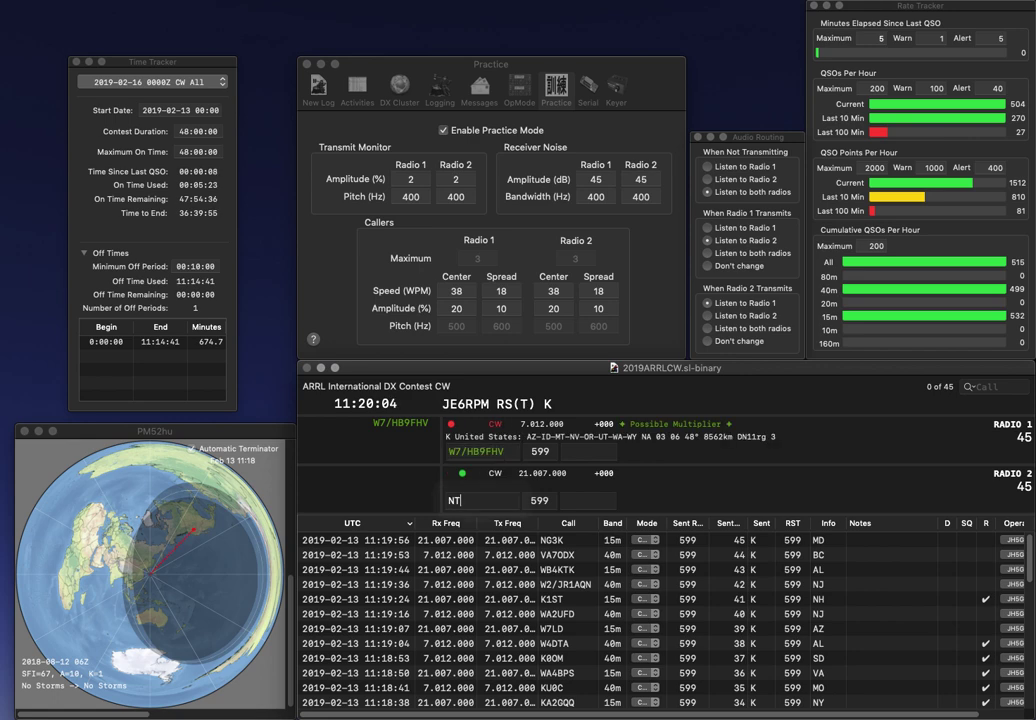
- Answer N3OC on Radio 2 and log W7/HB9FHV on Radio 1 with exchange NV
key("BackSpace")
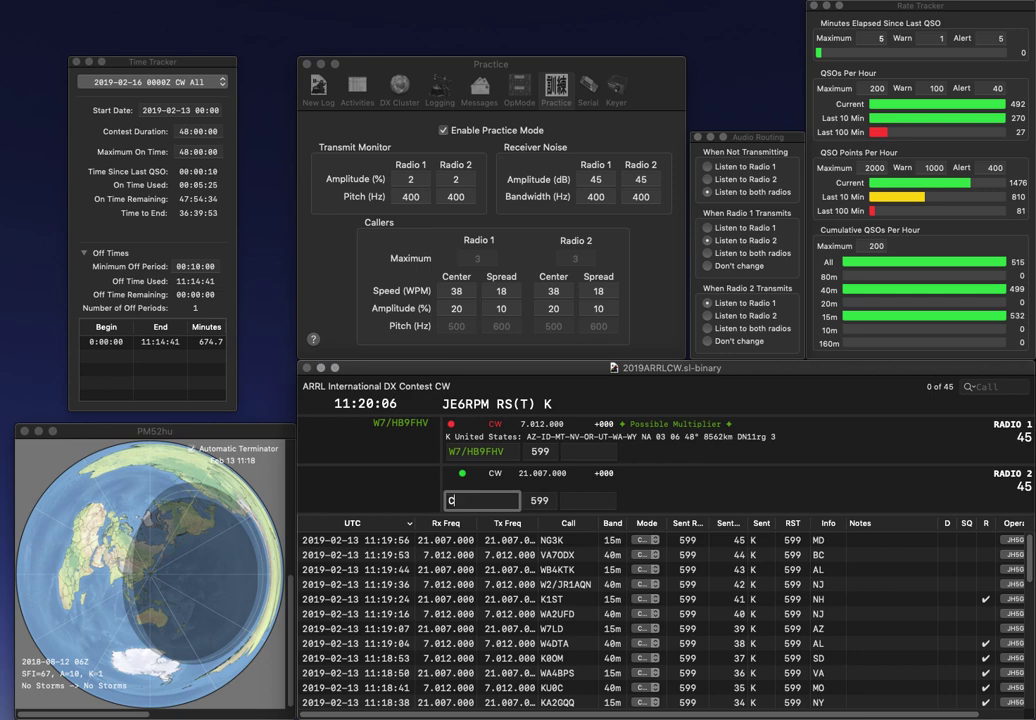
type("3OC")
key("Return")
type("NV")
key("Return")
key("Return")
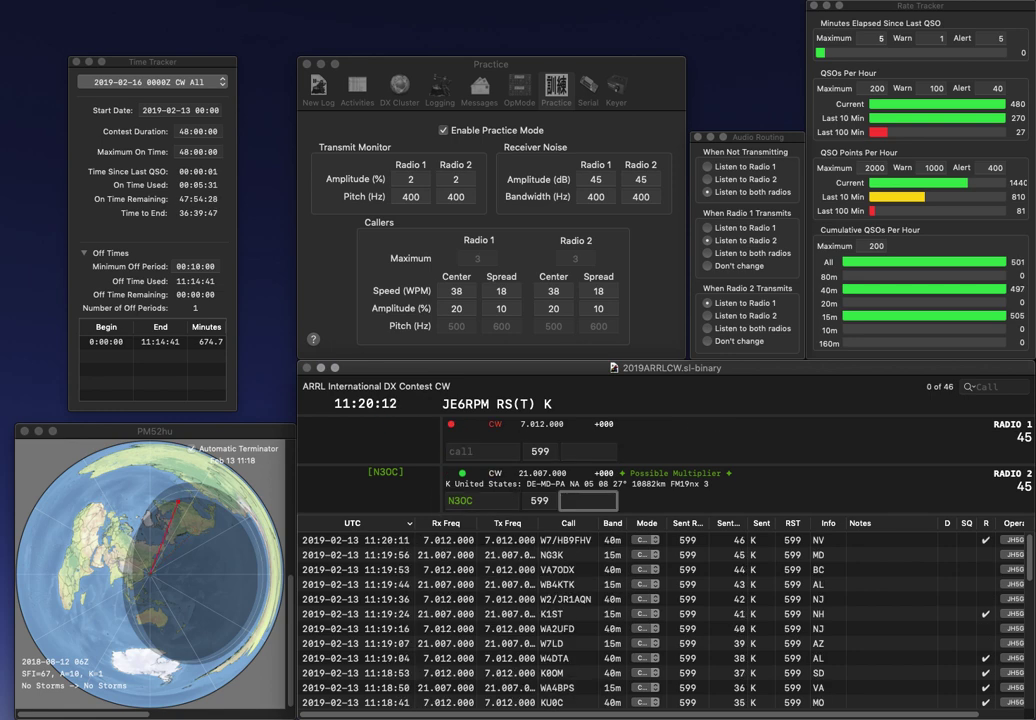
key("Tab")
key("Left")
key("Delete")
key("Delete")
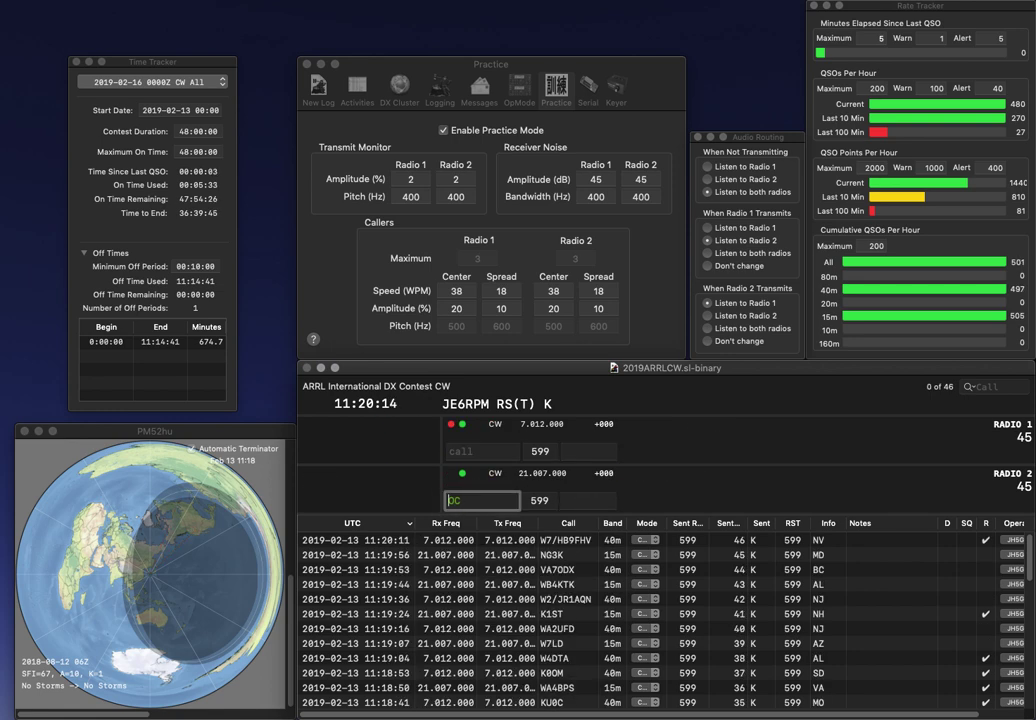
type("N4")
key("Return")
type("PD")
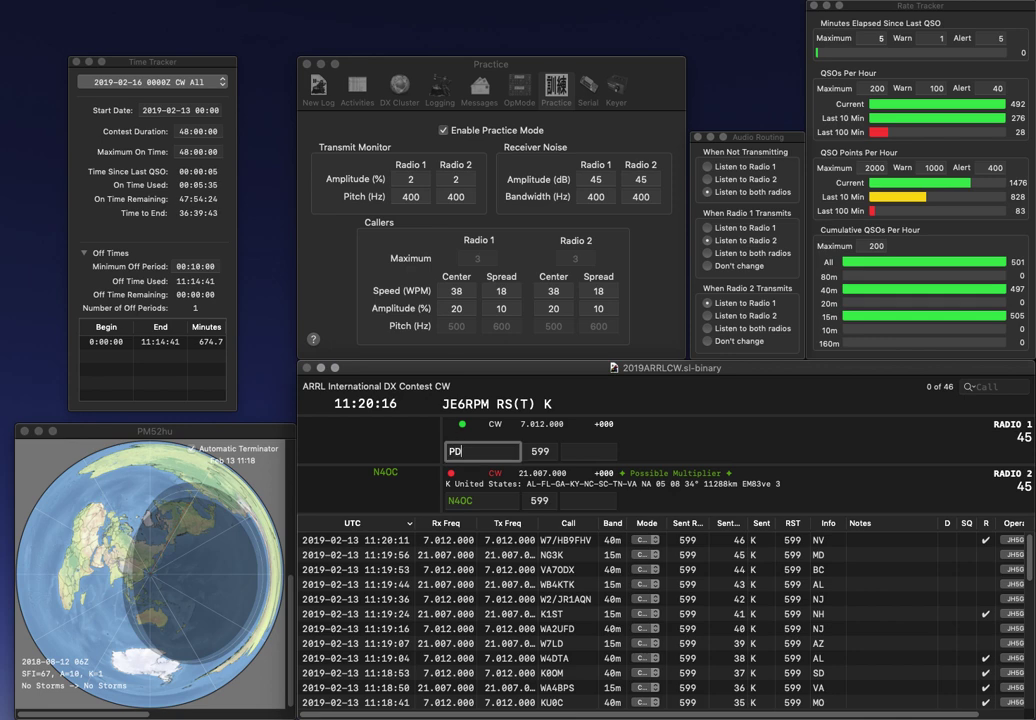
type("N")
key("Return")
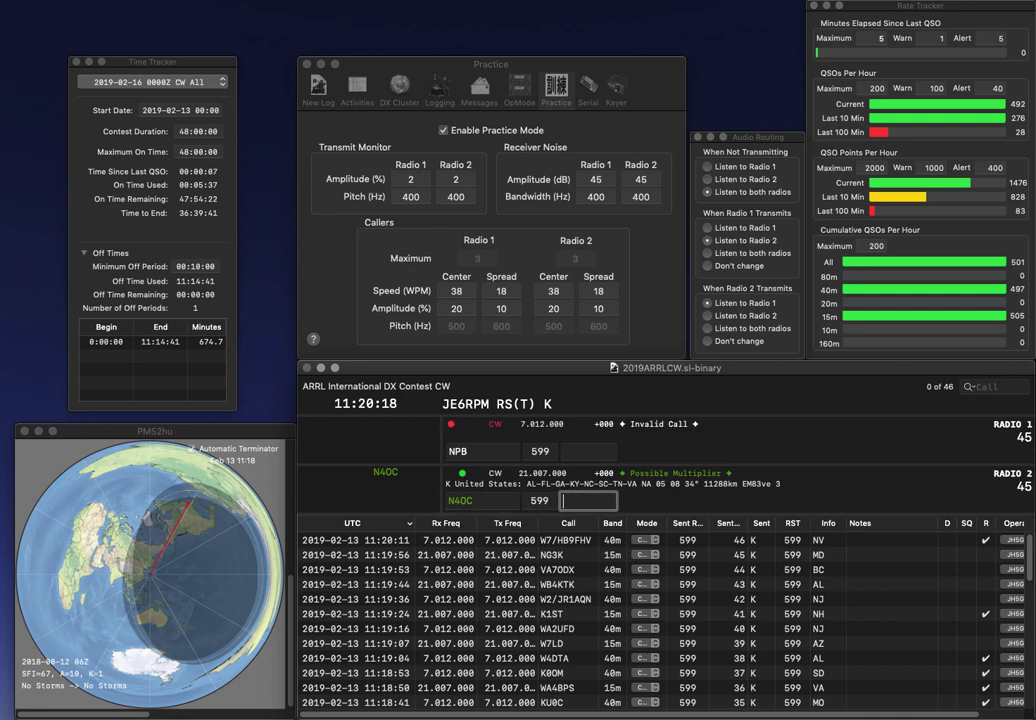
type("FL")
key("Return")
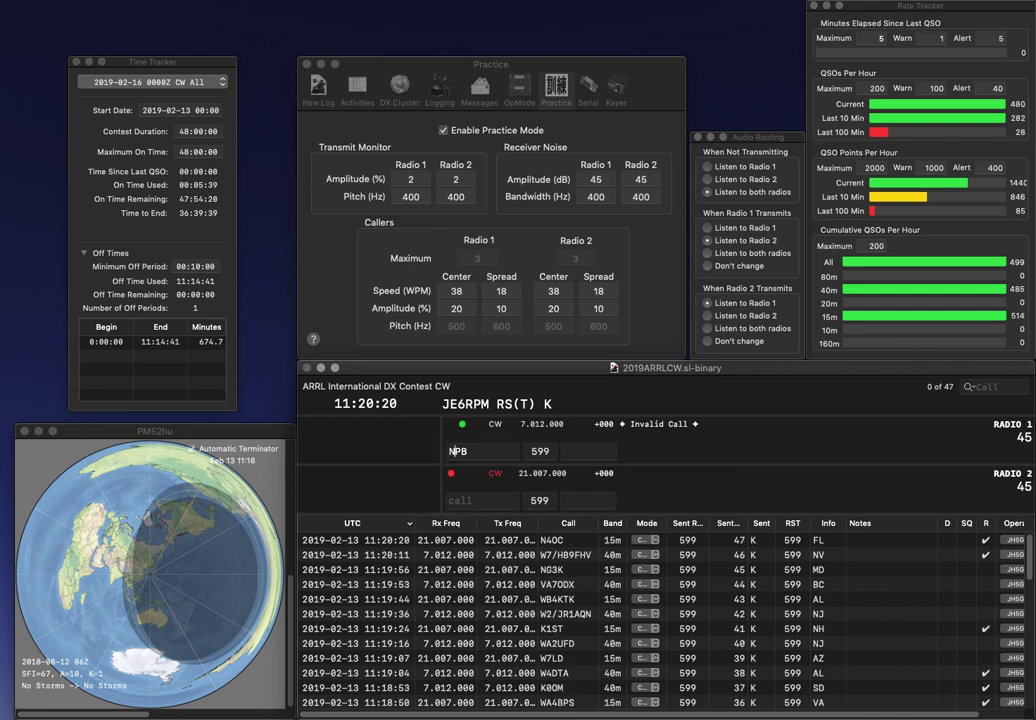
- Change the partial call on Radio 1 to KPB and answer K4FRT on Radio 2
key("BackSpace")
type("K")
key("Return")
type("K4FRT")
key("Return")
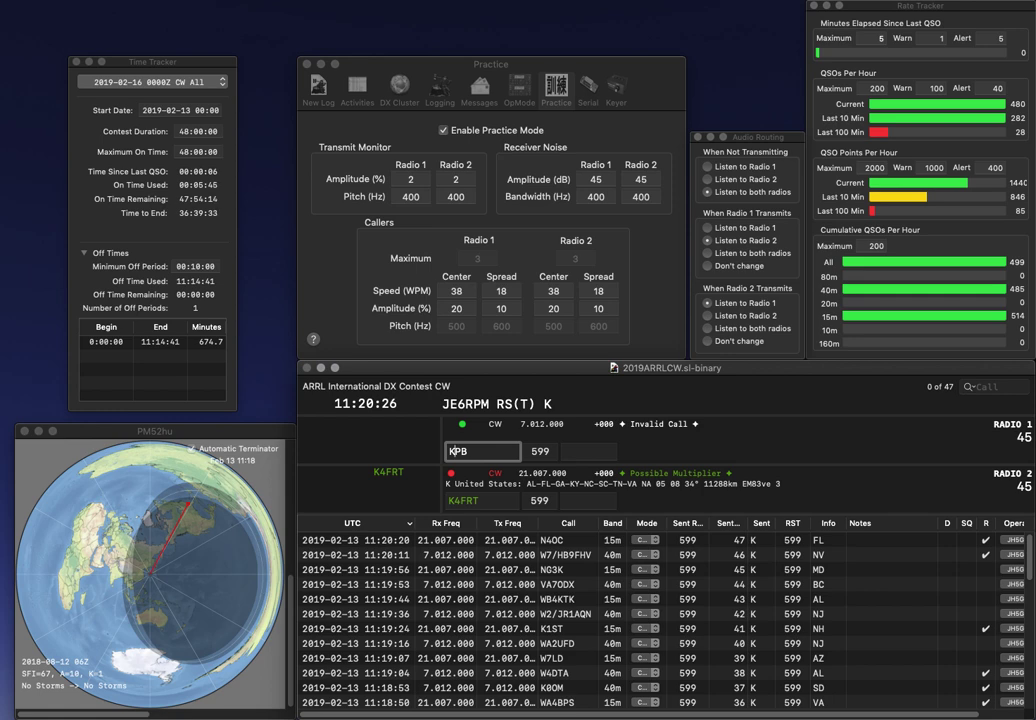
type("S6")
key("Return")
key("Right")
key("Right")
key("BackSpace")
type("BD")
key("BackSpace")
key("BackSpace")
type("D")
key("Return")
key("Tab")
type("TN")
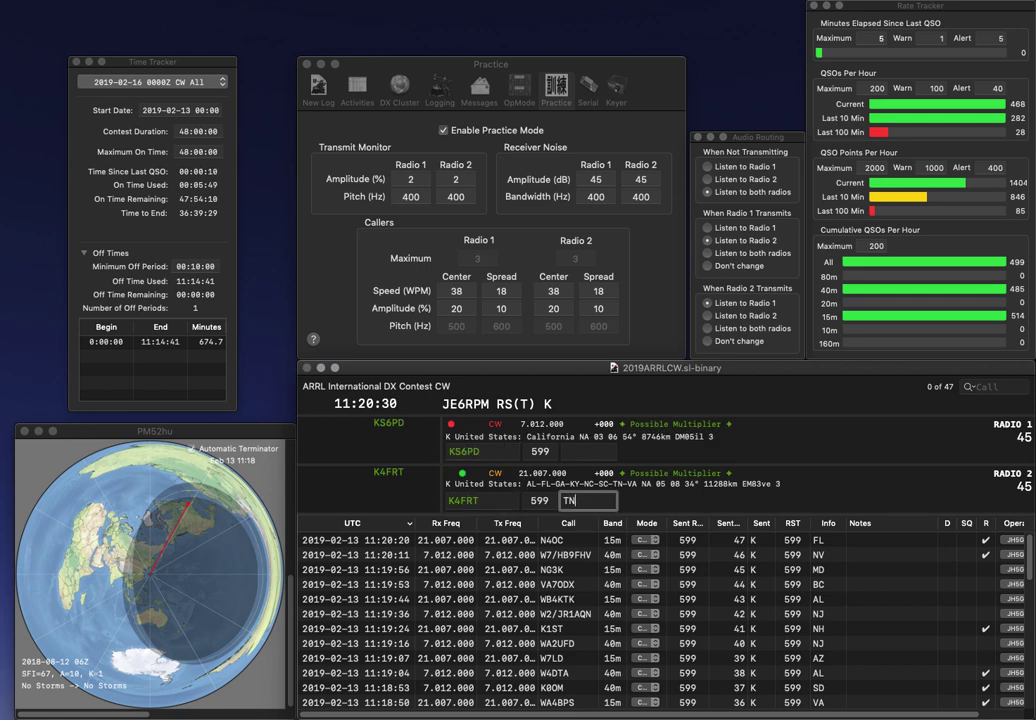
key("Return")
type("CA")
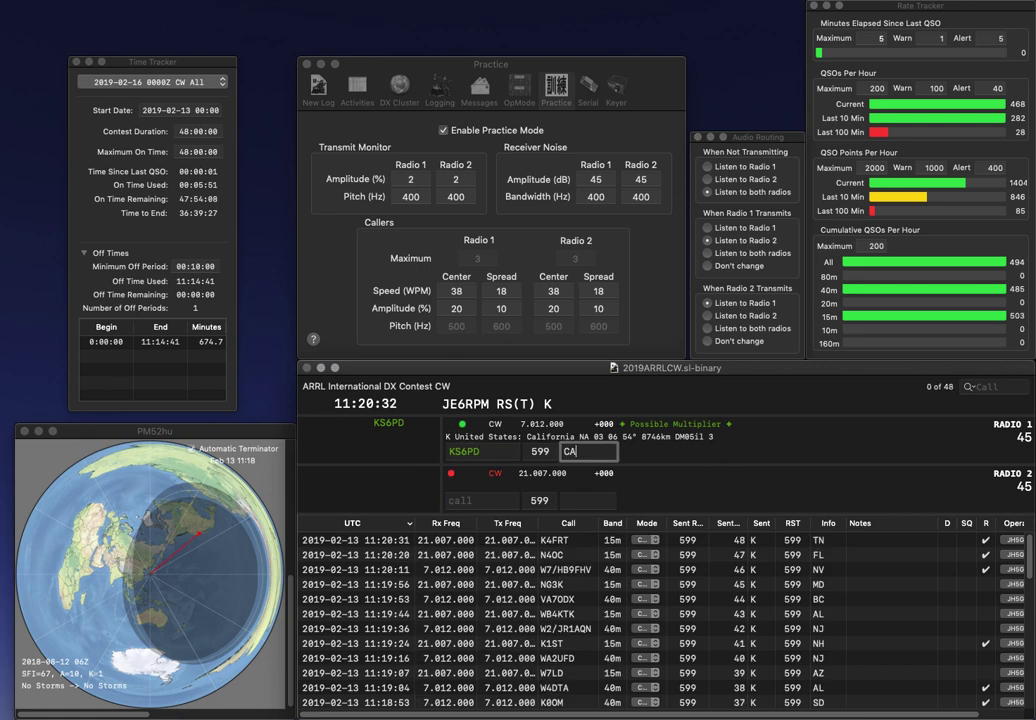
key("Return")
type("K7TTF")
key("Return")
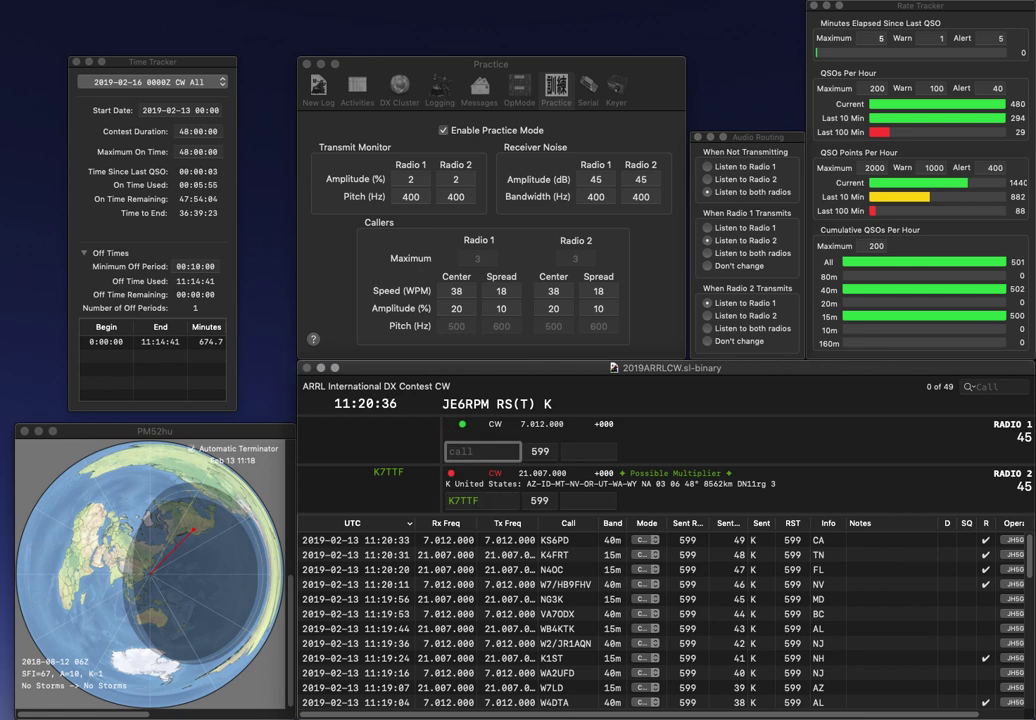
type("K4YFH")
key("Return")
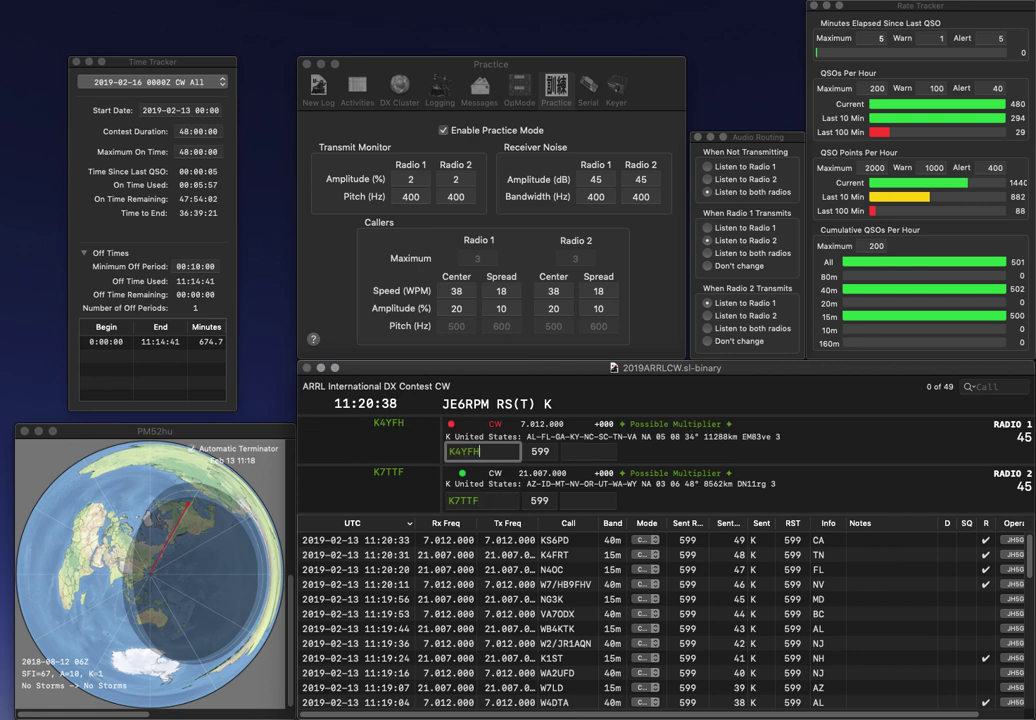
- Log K7TTF on Radio 2 with exchange UT and K4YFH on Radio 1 with exchange GA
type("UT")
key("Return")
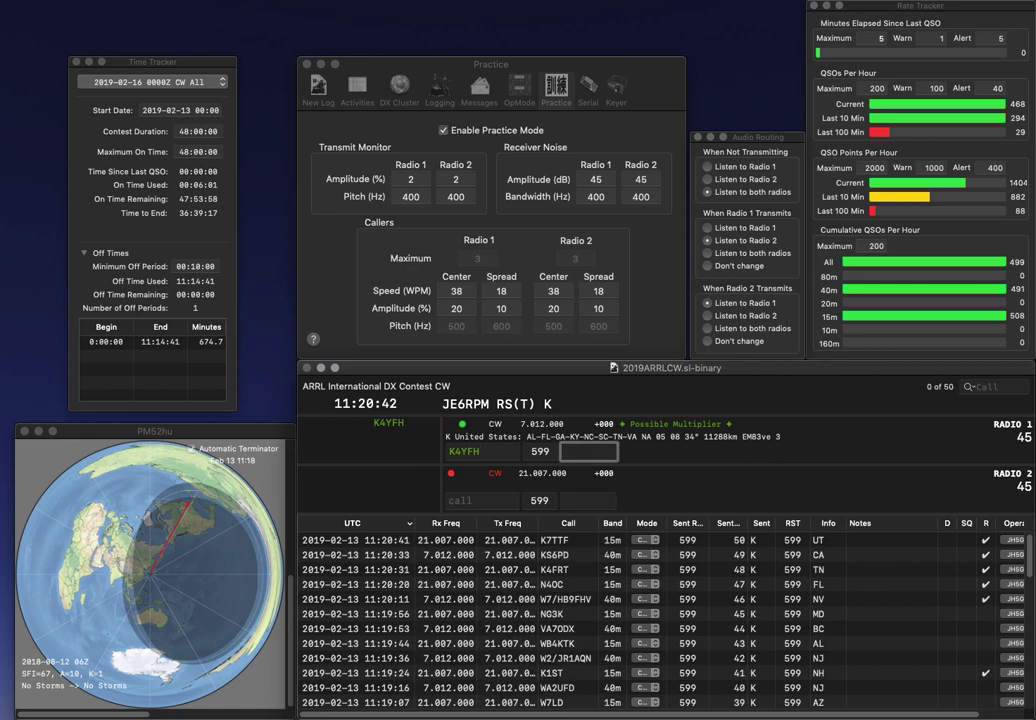
type("GA")
key("Return")
- Answer KE8HEA on Radio 1 and complete the Radio 2 call sign as K2JB and answer it
type("K2")
key("Return")
type("KE8HEA")
key("Return")
key("BackSpace")
type("2JB")
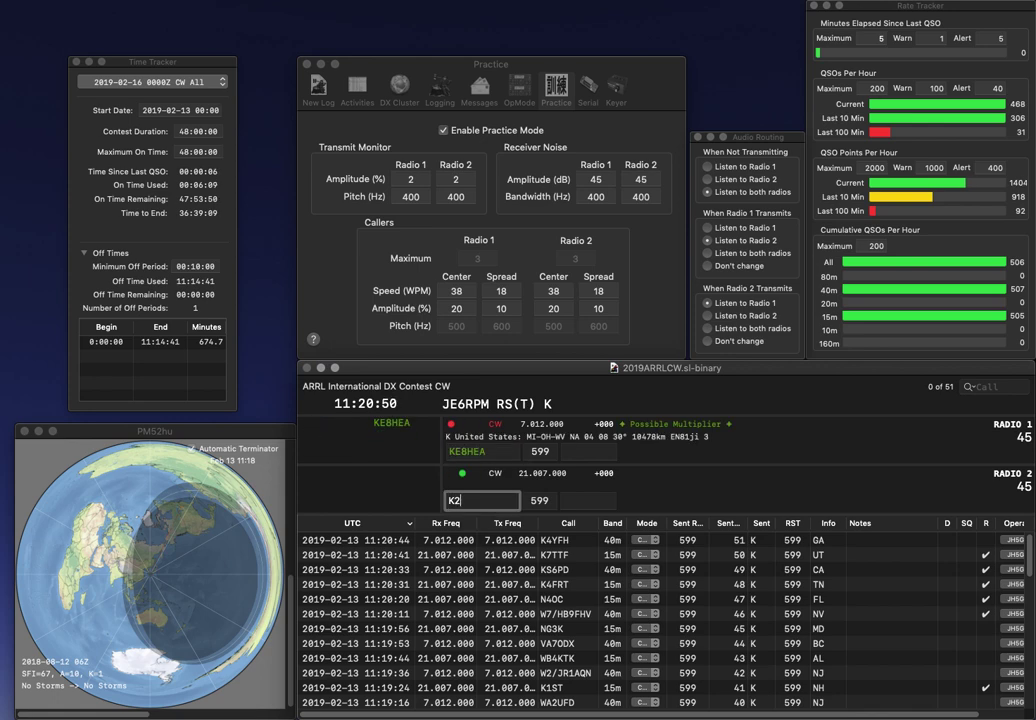
key("Return")
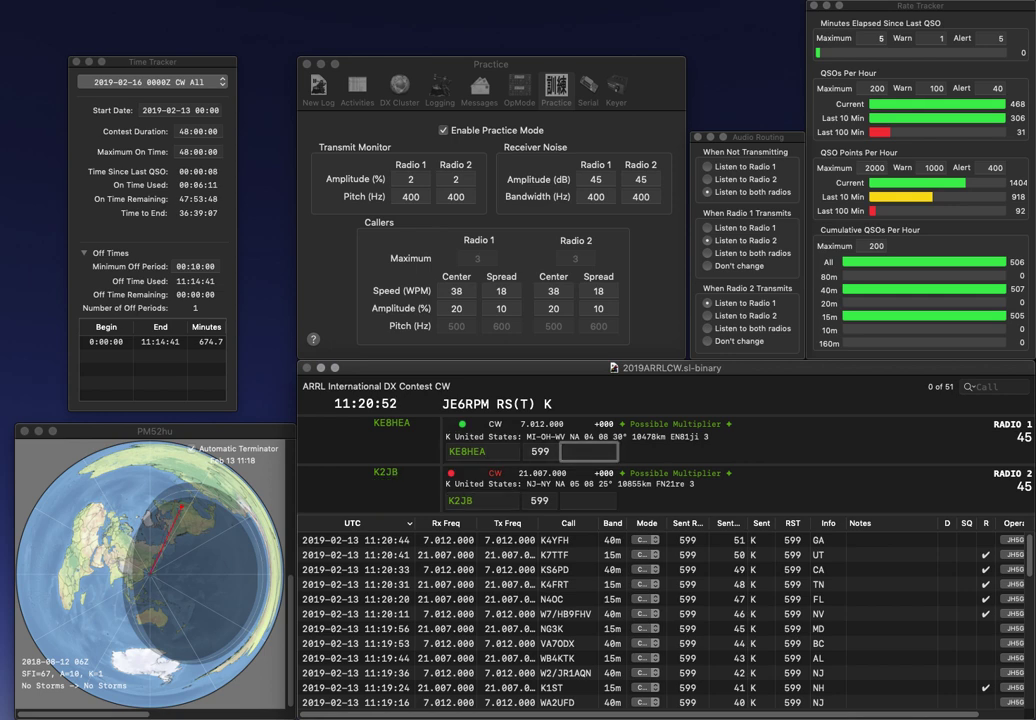
type("OH")
key("Return")
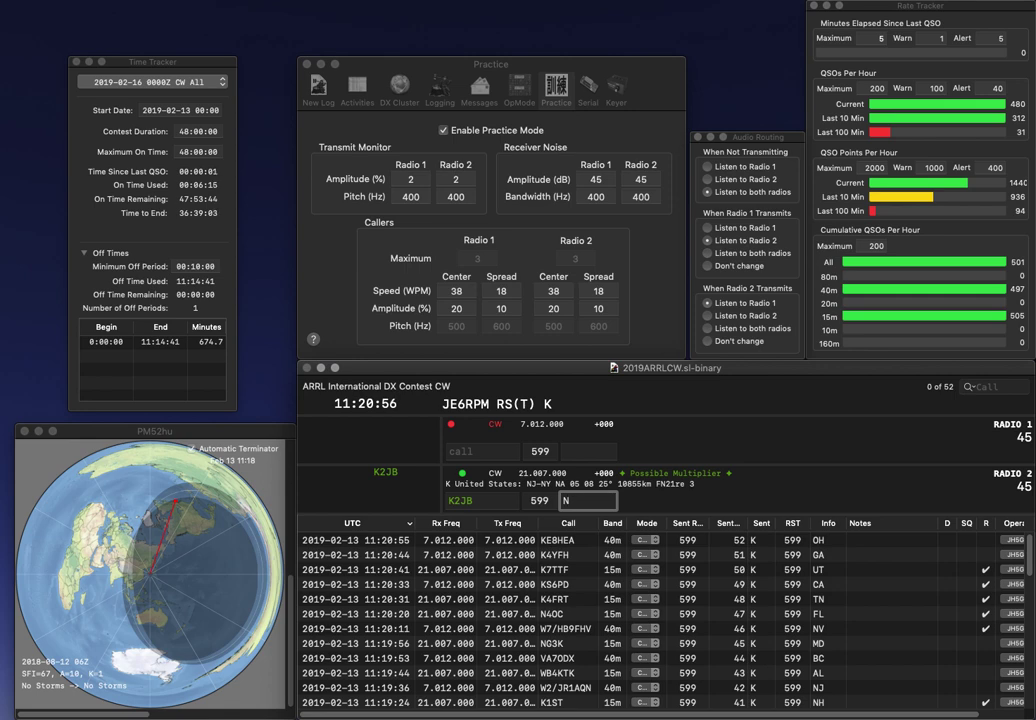
key("Return")
type("K8EET")
key("Return")
type("K7STO")
key("Return")
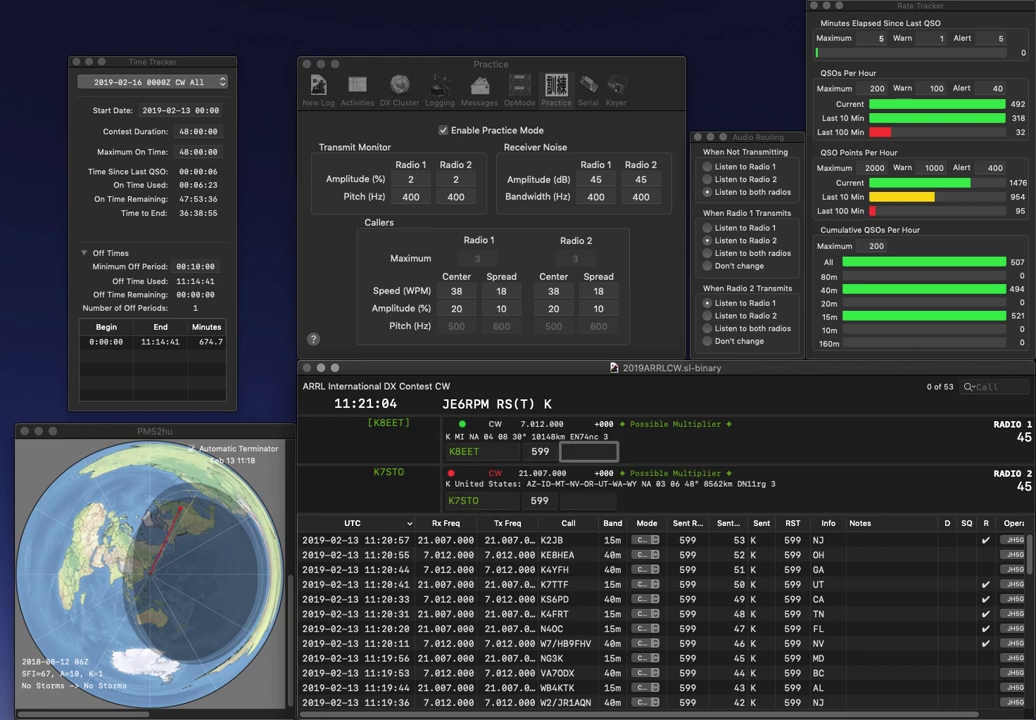
type("MI")
key("Return")
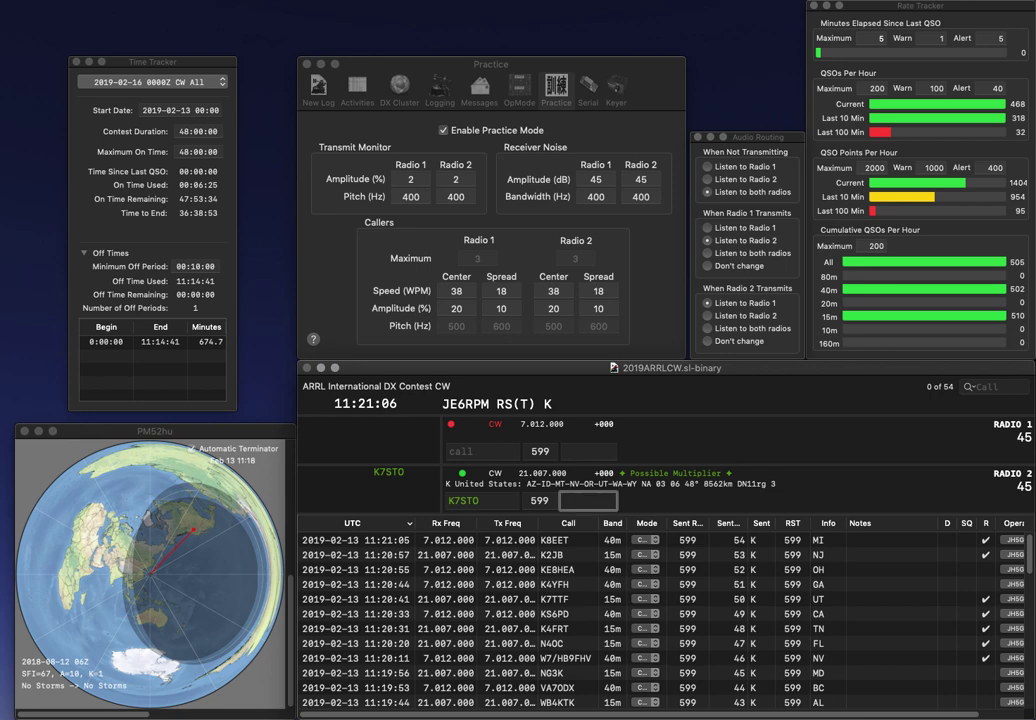
type("UT")
key("Return")
- Answer and log K1NZ on Radio 1 with exchange RI and WA6HXM on Radio 2 with exchange CA
type("K1NZ")
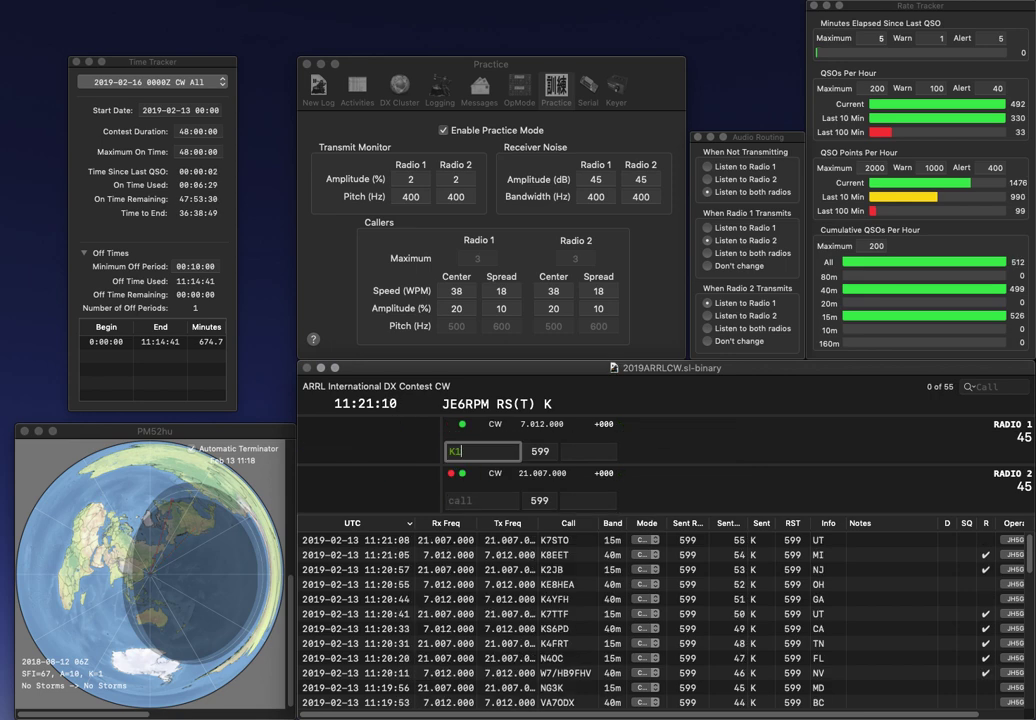
key("Return")
type("WA6HXM")
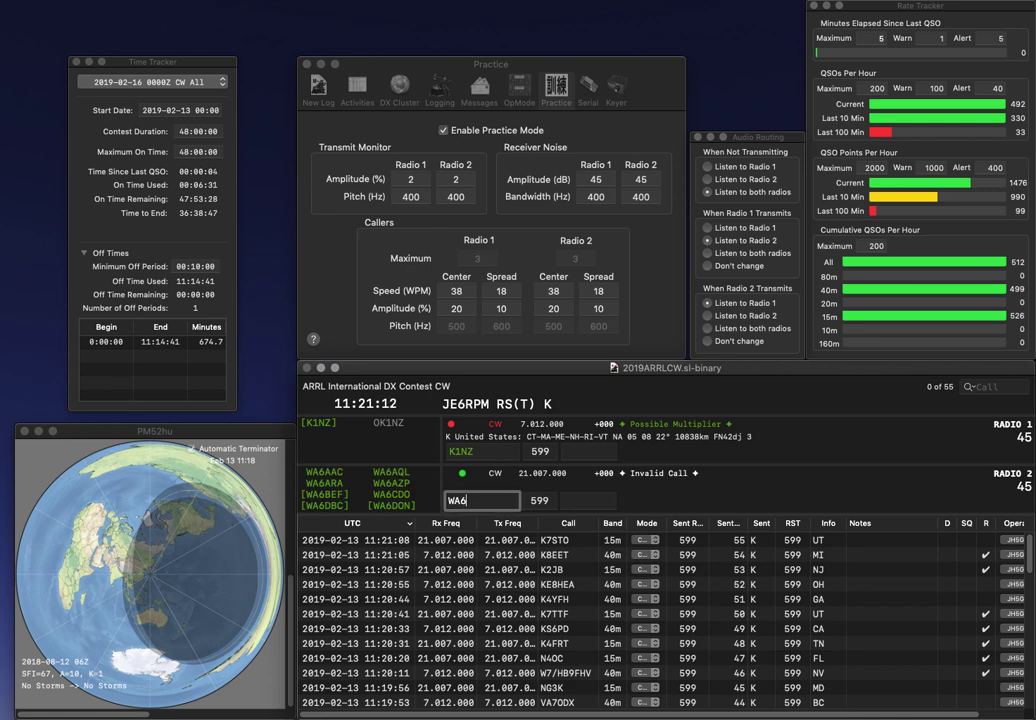
key("Return")
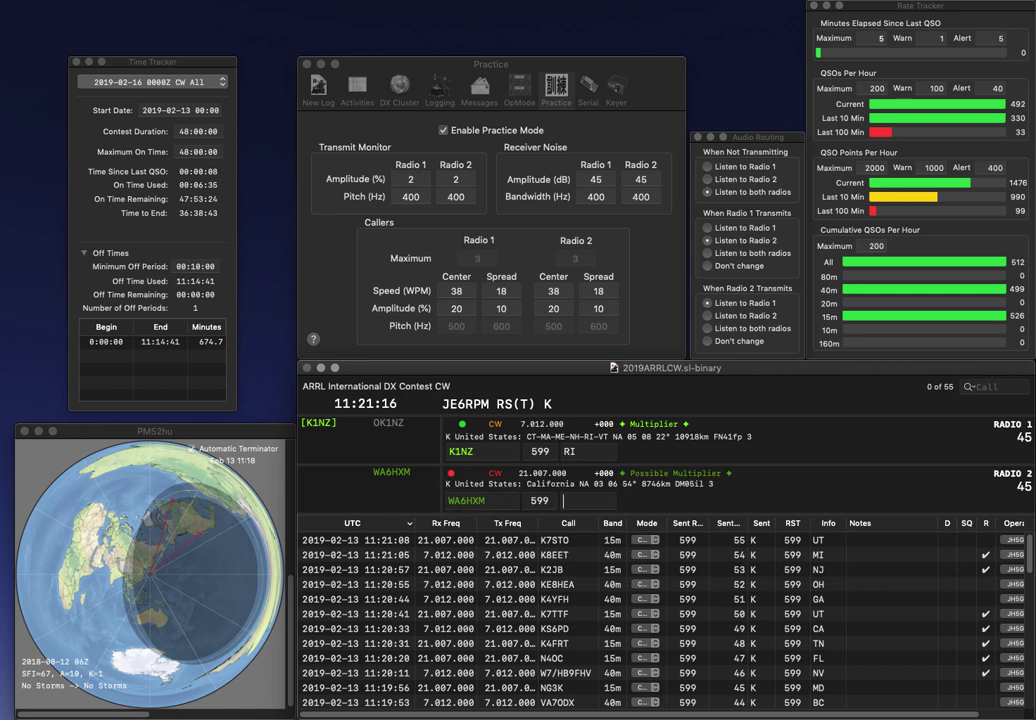
key("Return")
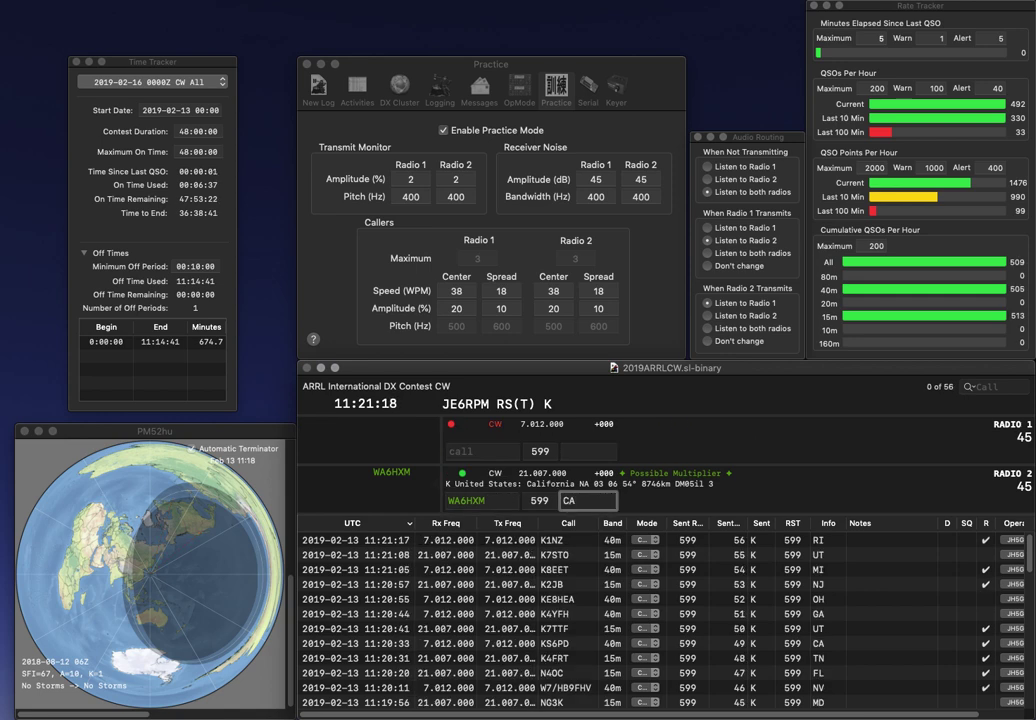
key("Return")
type("A")
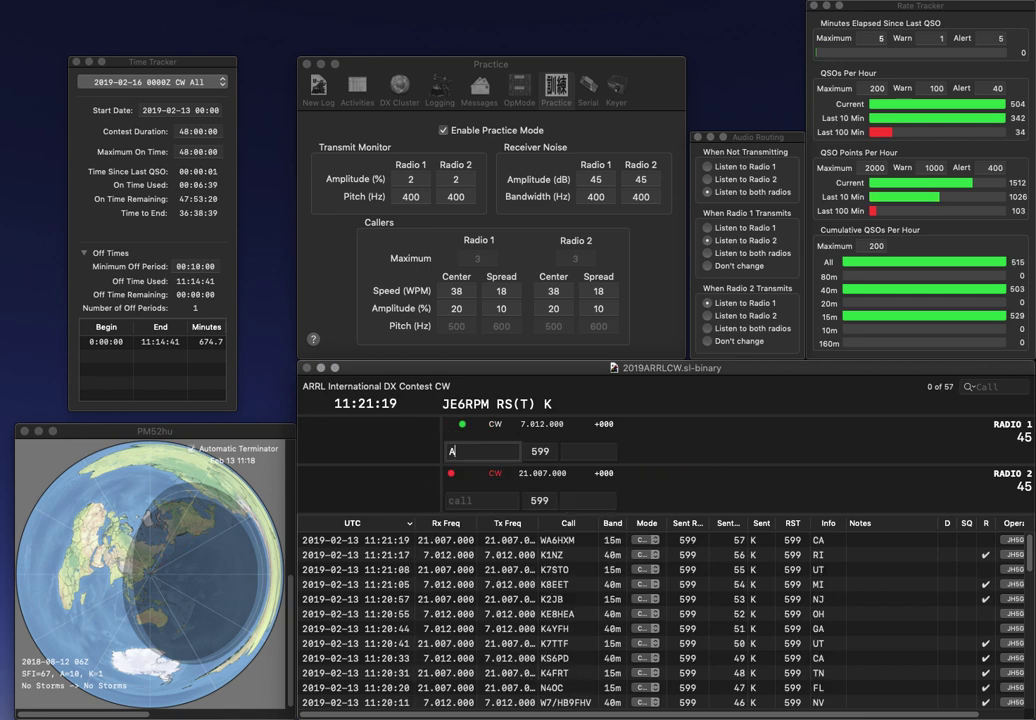
type("A4NP")
key("Return")
type("N")
key("BackSpace")
type("KB")
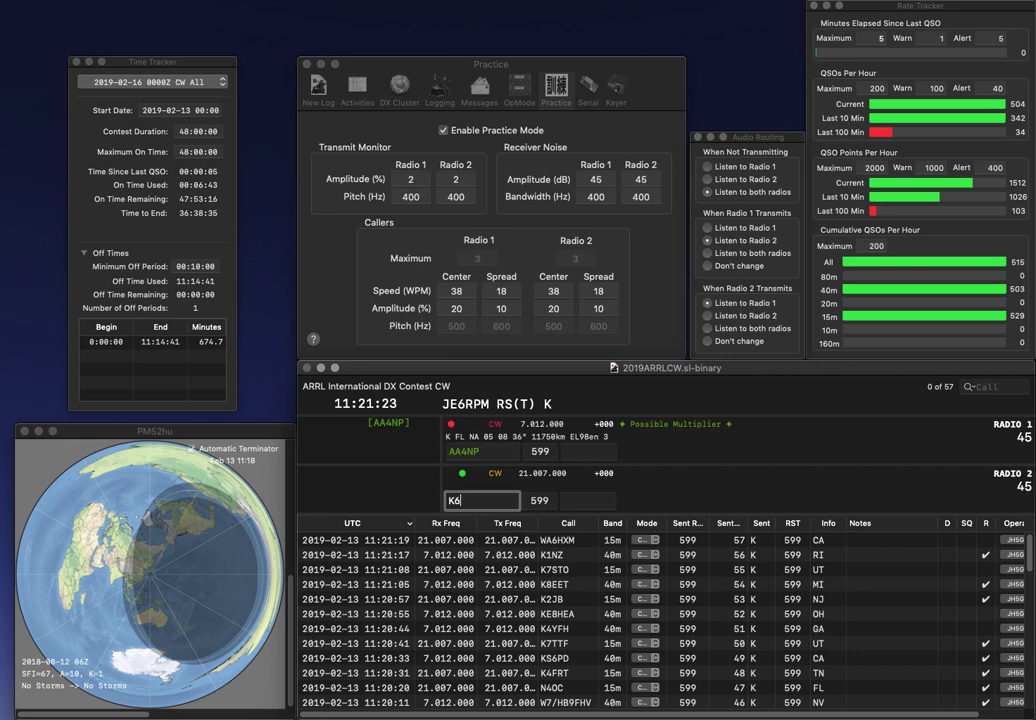
type("L")
key("Return")
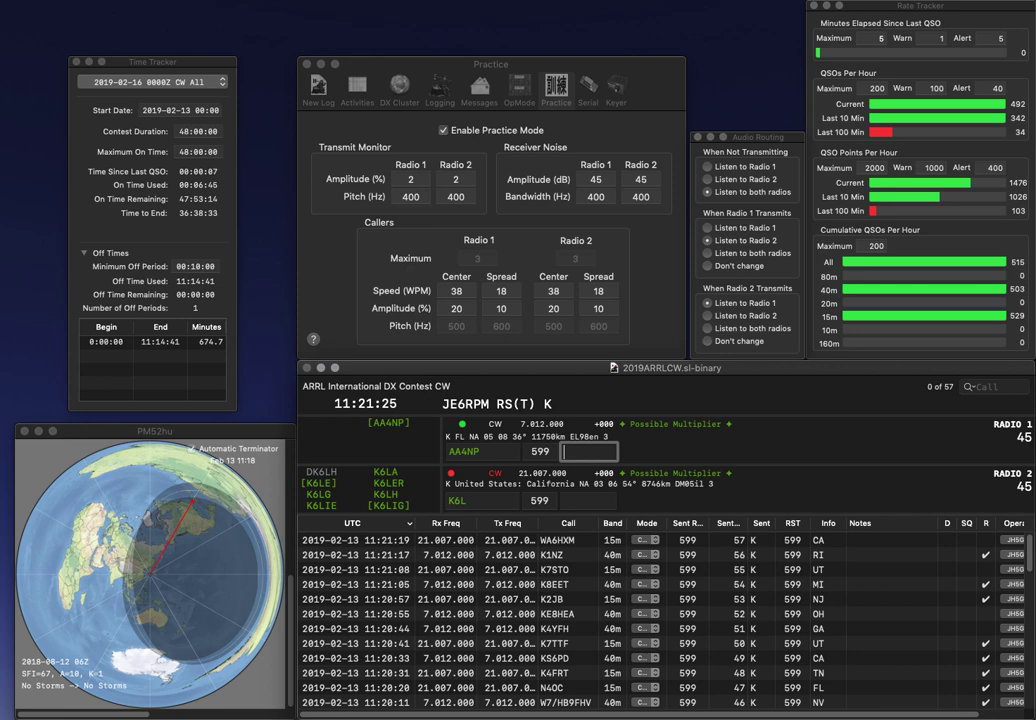
type("FL")
key("Return")
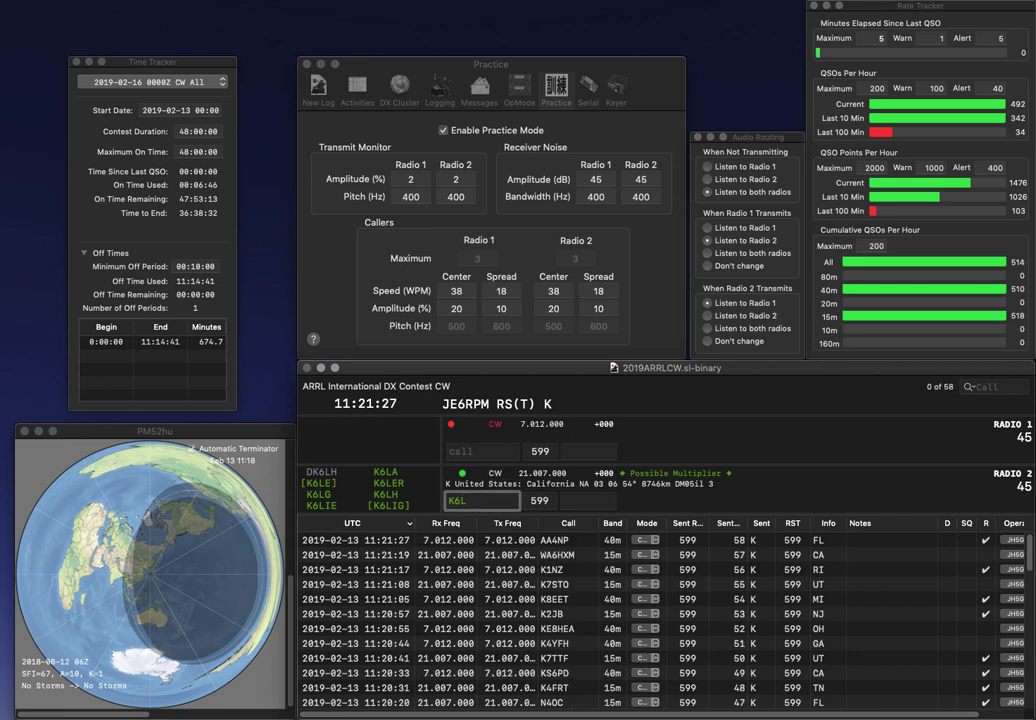
key("BackSpace")
type("KAL")
key("Return")
type("AB2VI")
key("Return")
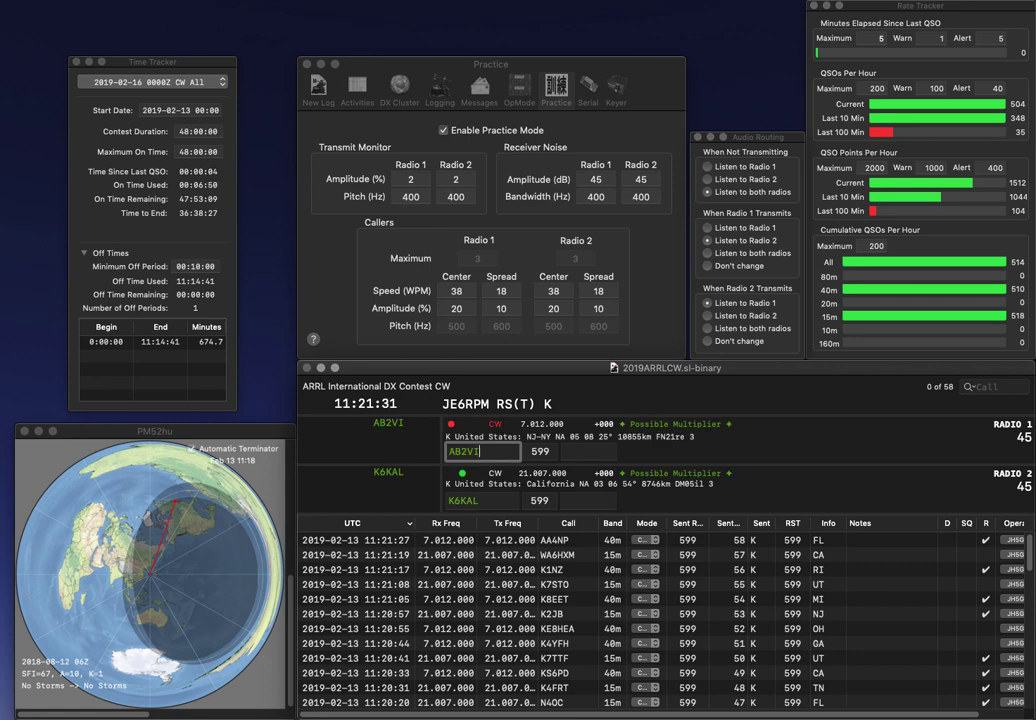
type("CA")
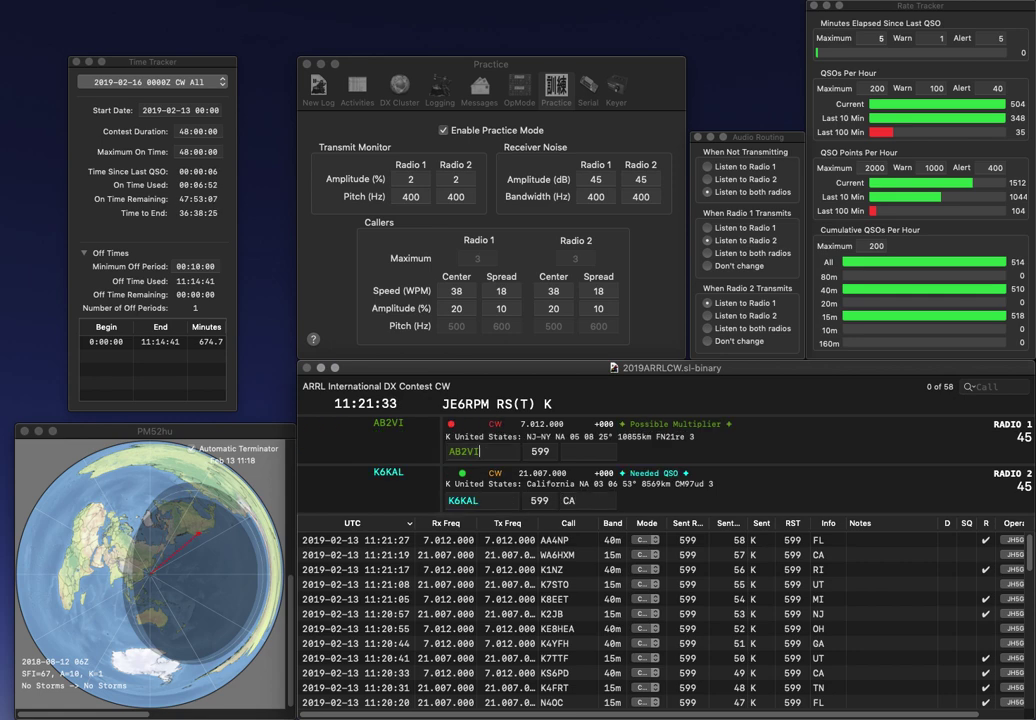
key("Return")
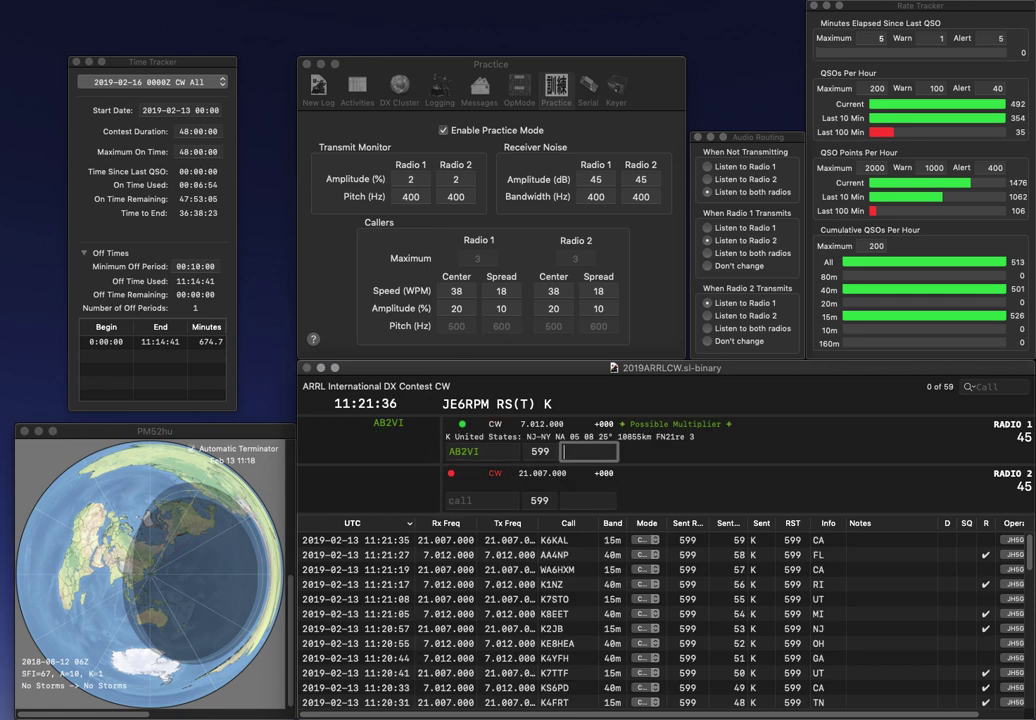
key("Return")
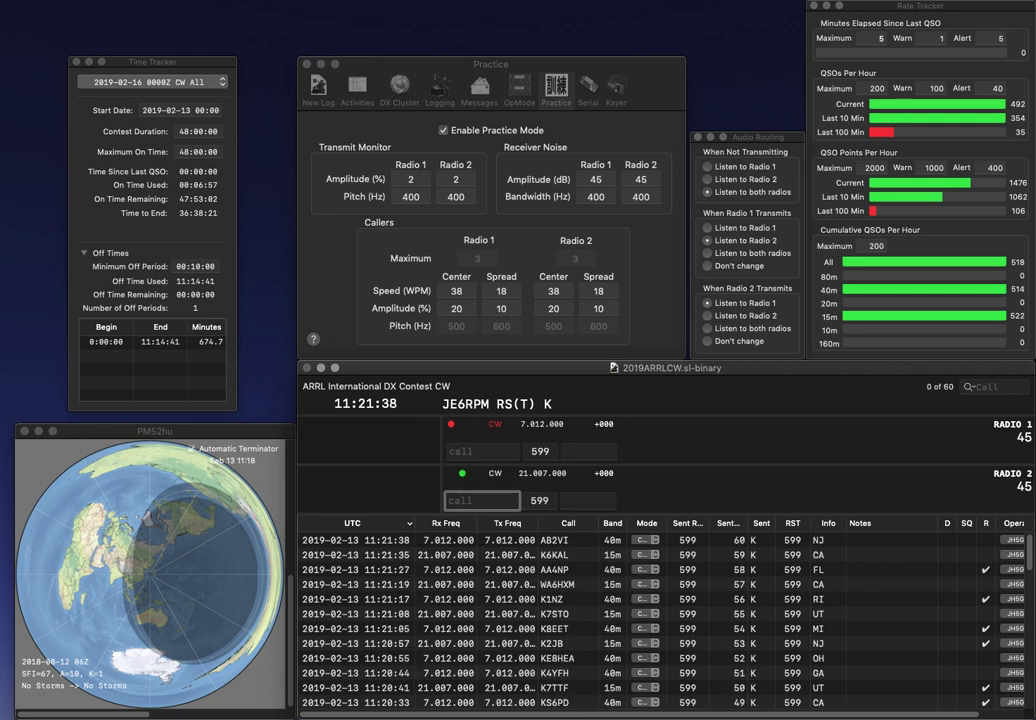
type("KC5ZZX")
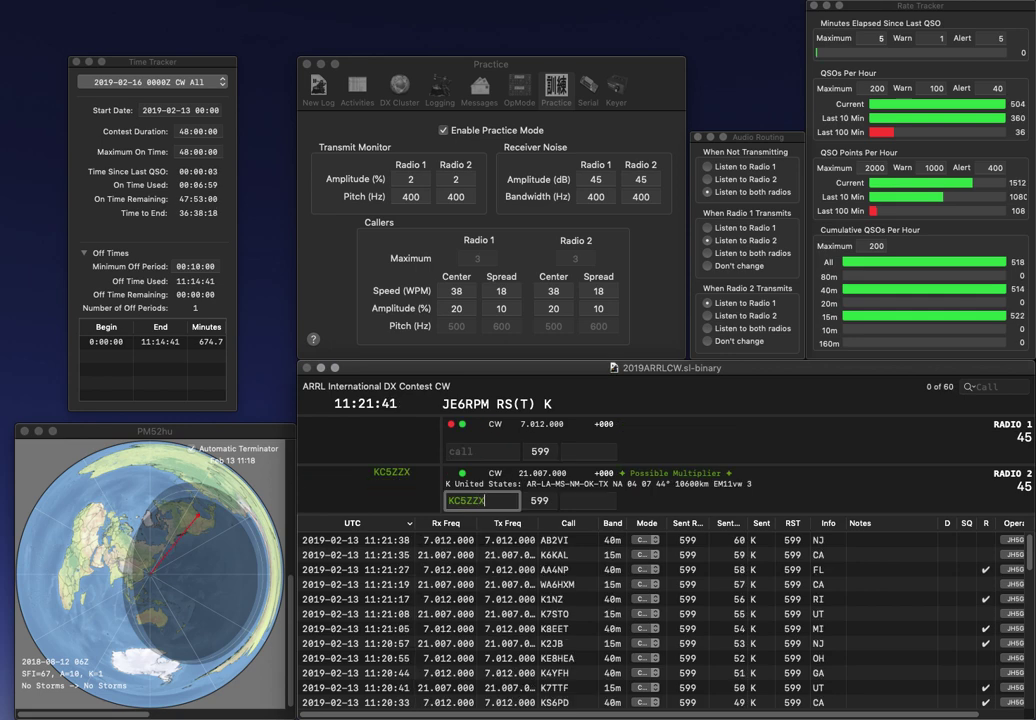
key("Return")
type("N4JO")
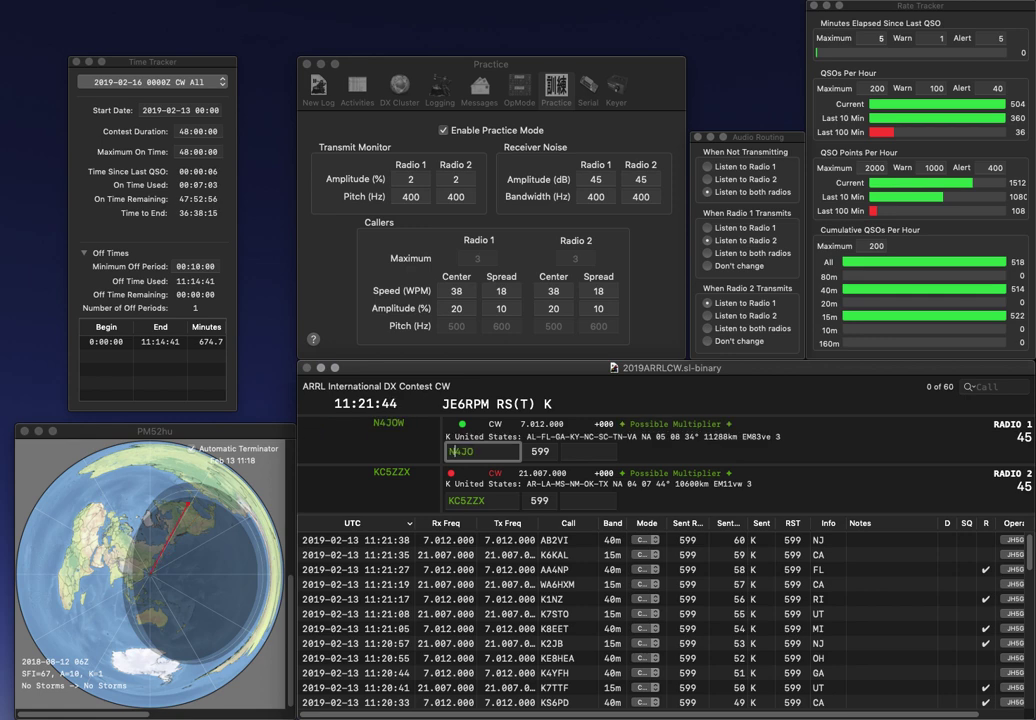
key("Delete")
type("V")
key("Tab")
type("MS")
key("Return")
type("4")
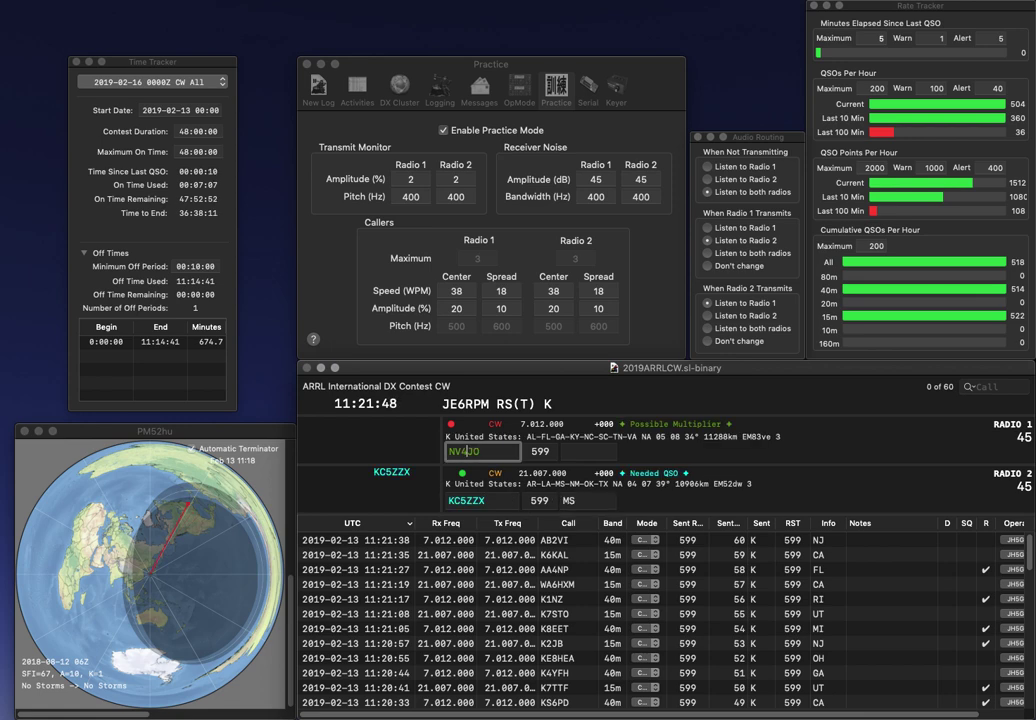
key("Return")
- Correct the Radio 1 call sign to NV1O and enter D0SVX on Radio 2
key("BackSpace")
type("1")
key("Delete")
key("Tab")
type("D0SVX")
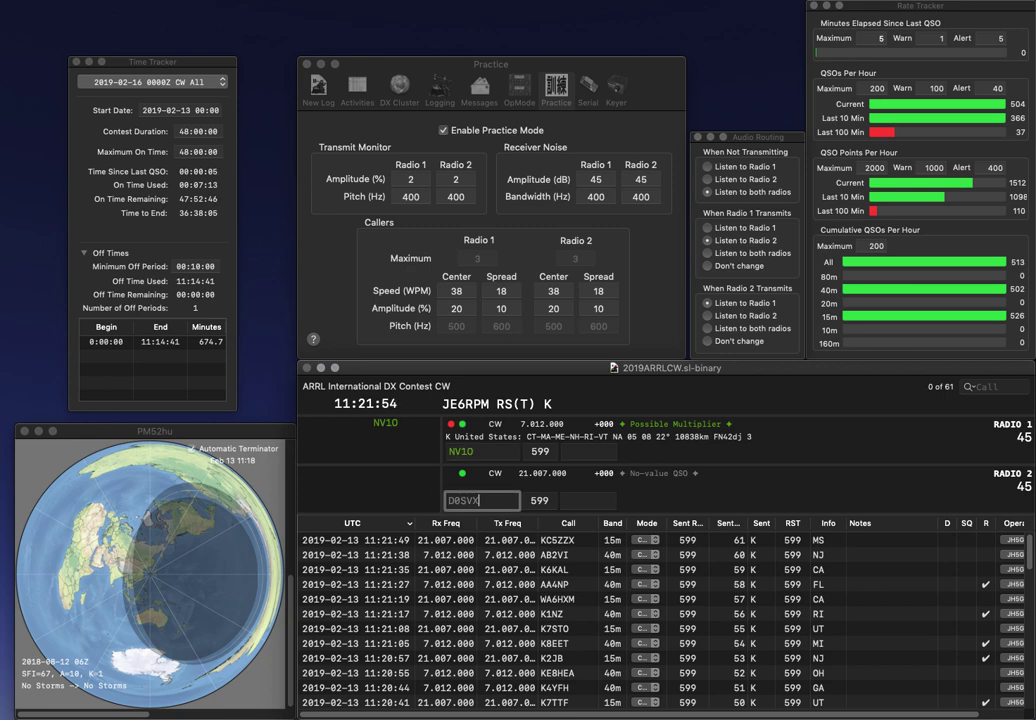
key("Return")
key("Tab")
key("space")
type("VT")
key("Return")
key("Tab")
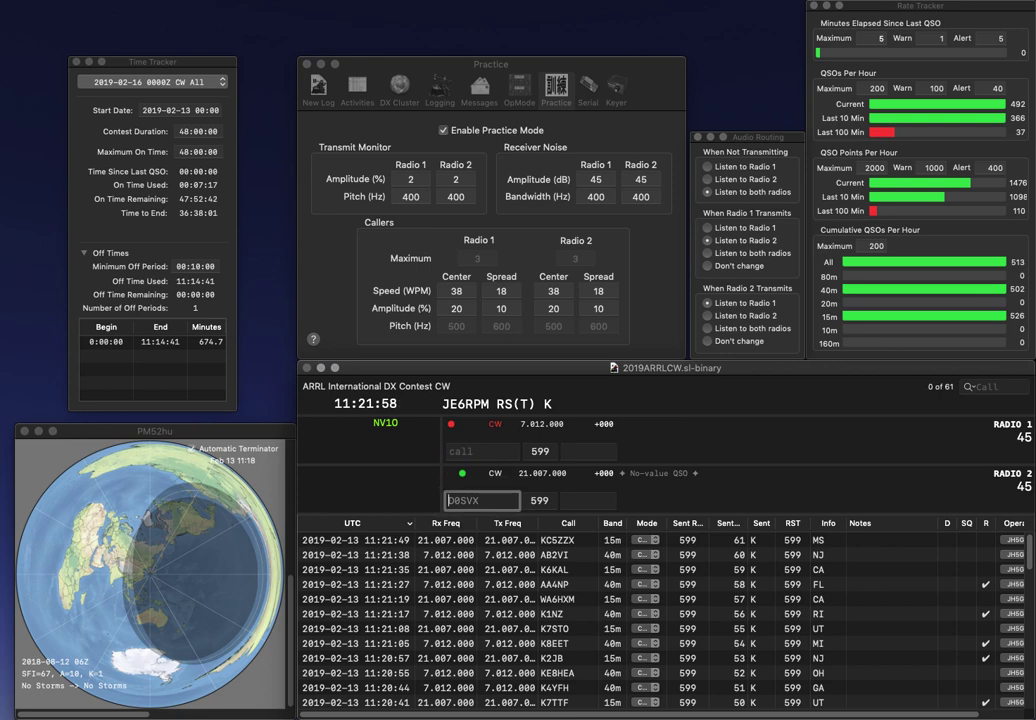
key("Return")
type("K")
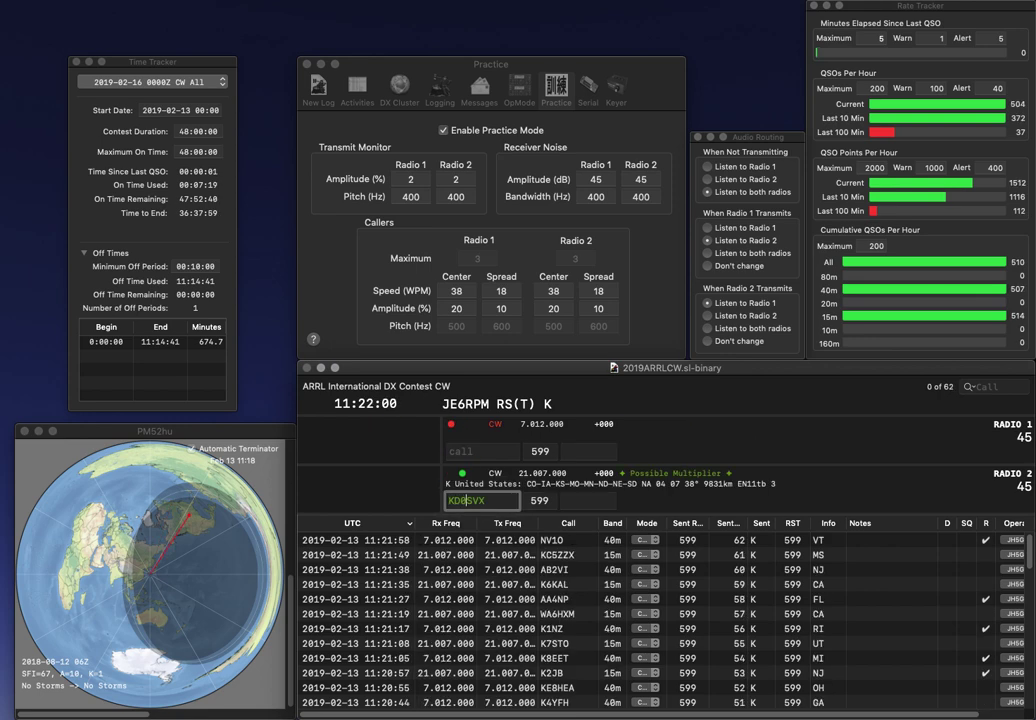
key("Delete")
type("H")
key("Delete")
key("BackSpace")
type("UH")
key("Return")
type("K4WMS")
key("Return")
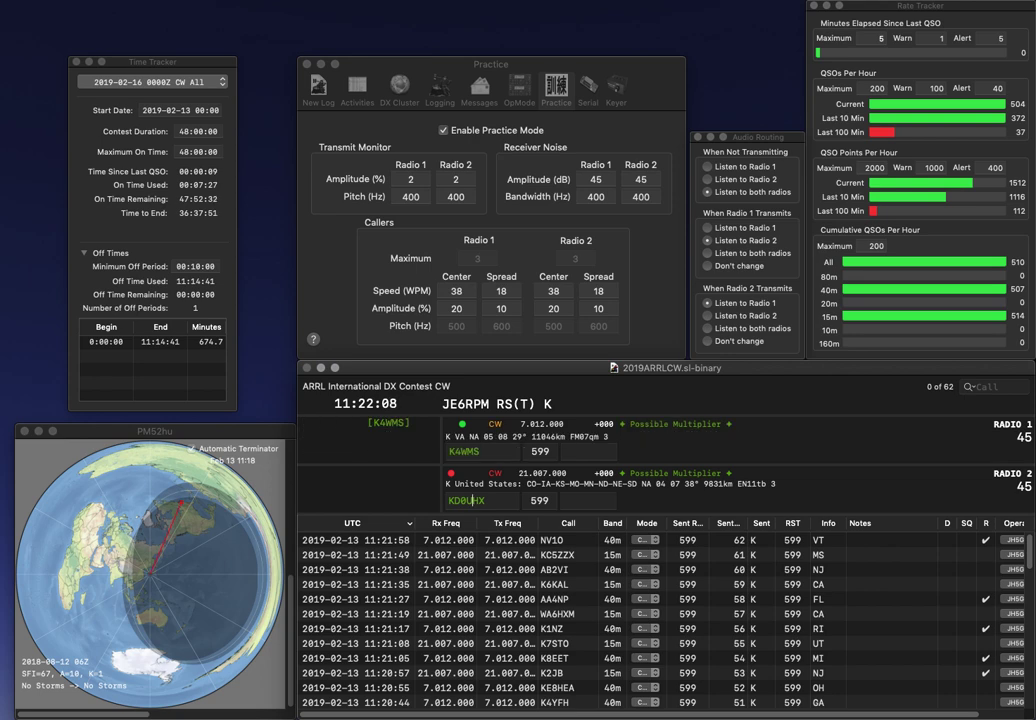
key("BackSpace")
key("BackSpace")
key("BackSpace")
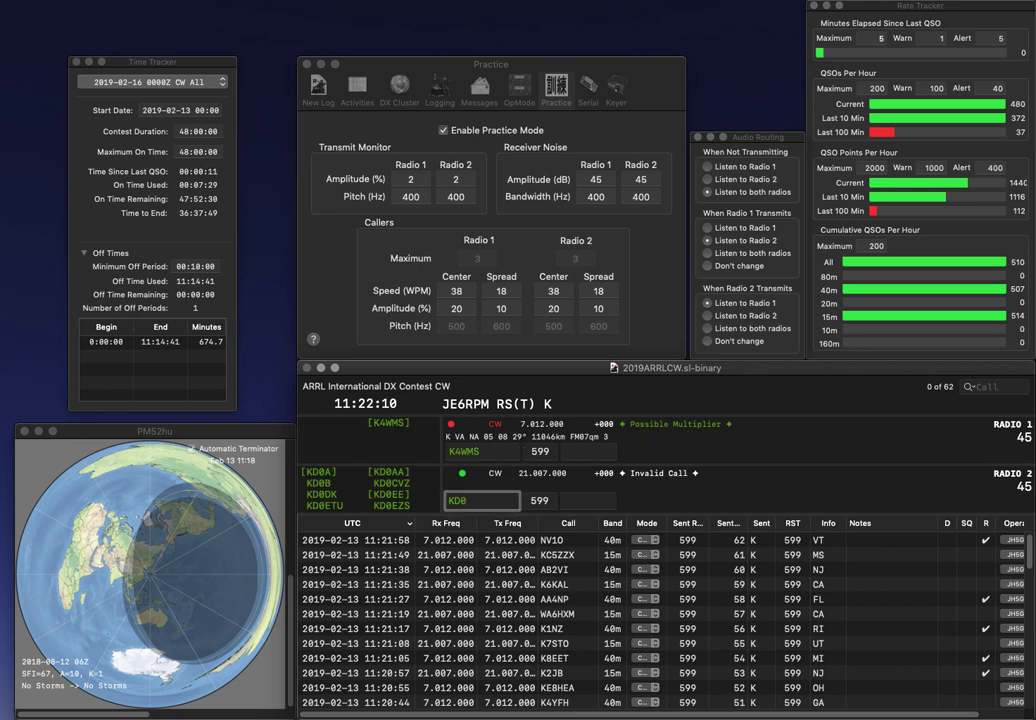
type("HVX")
key("Return")
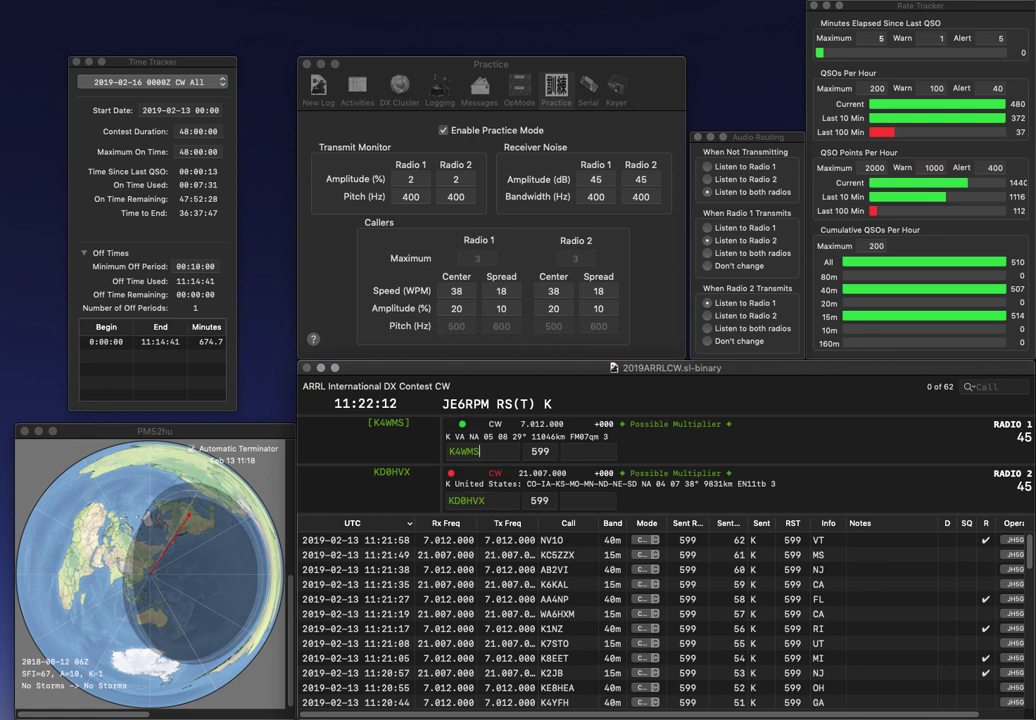
type("VA")
key("Return")
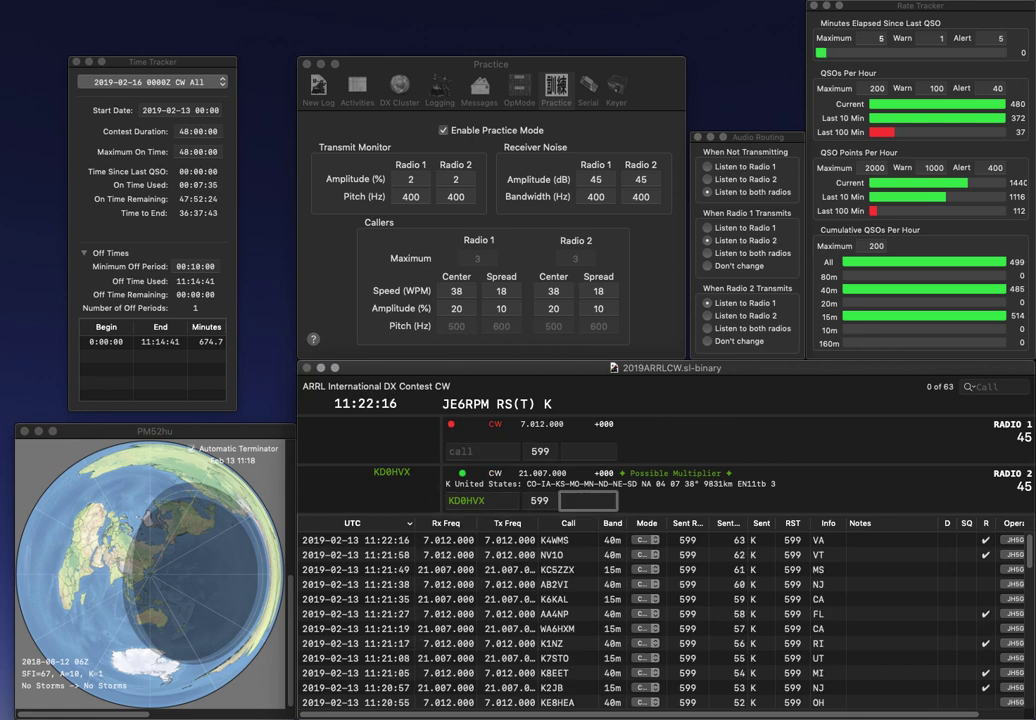
type("KS")
key("Return")
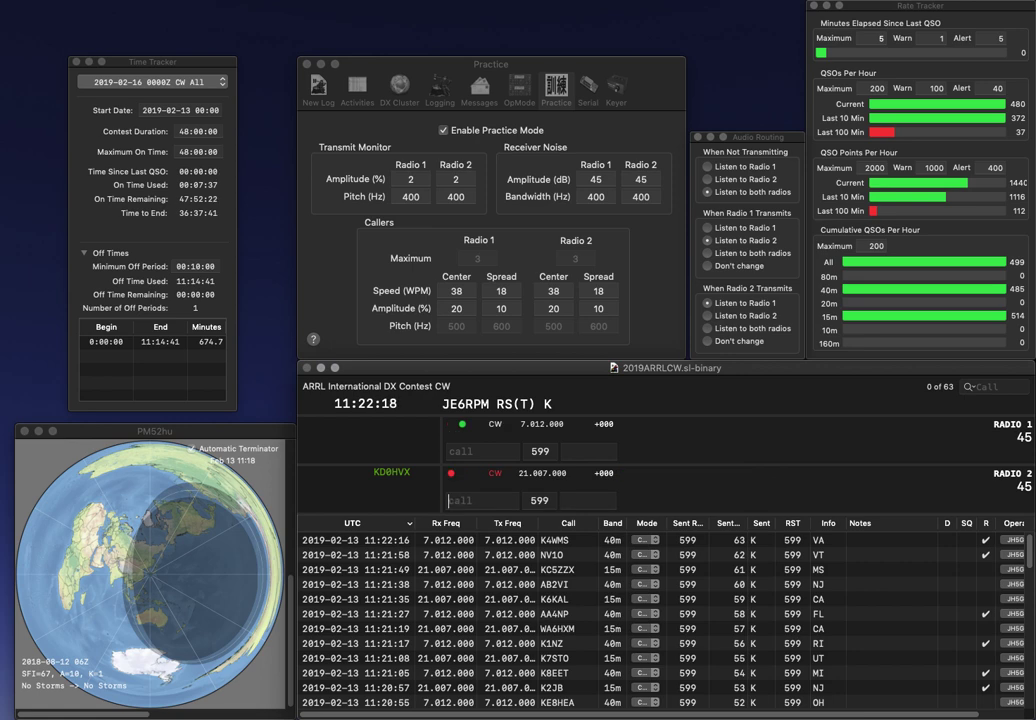
type("KF7")
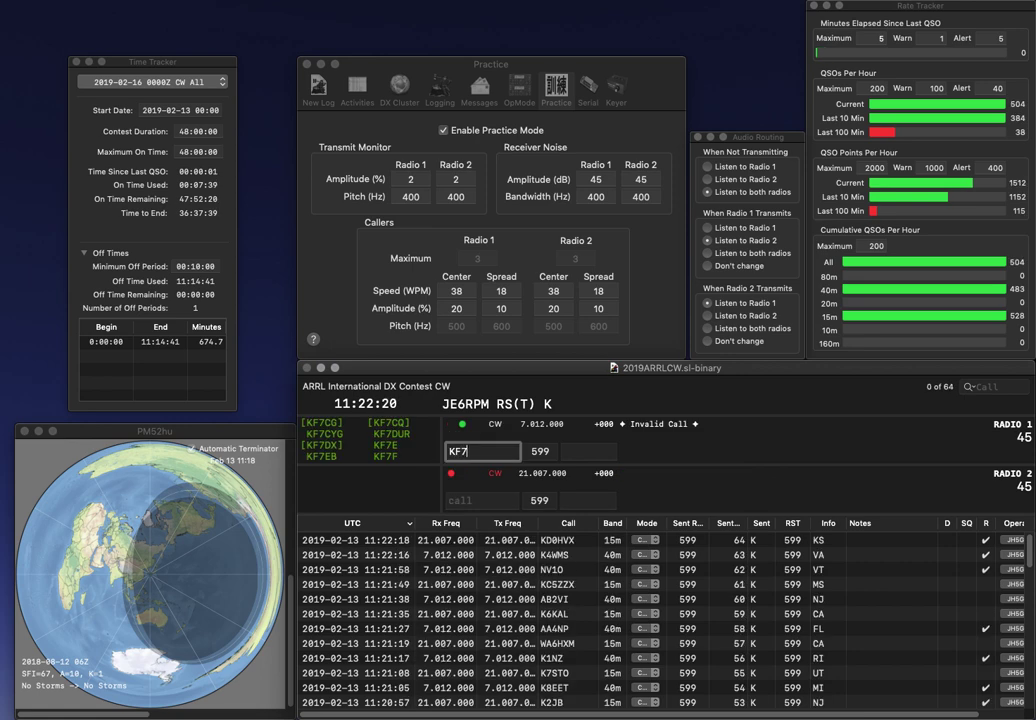
type("WMM")
key("Return")
type("TV")
key("space")
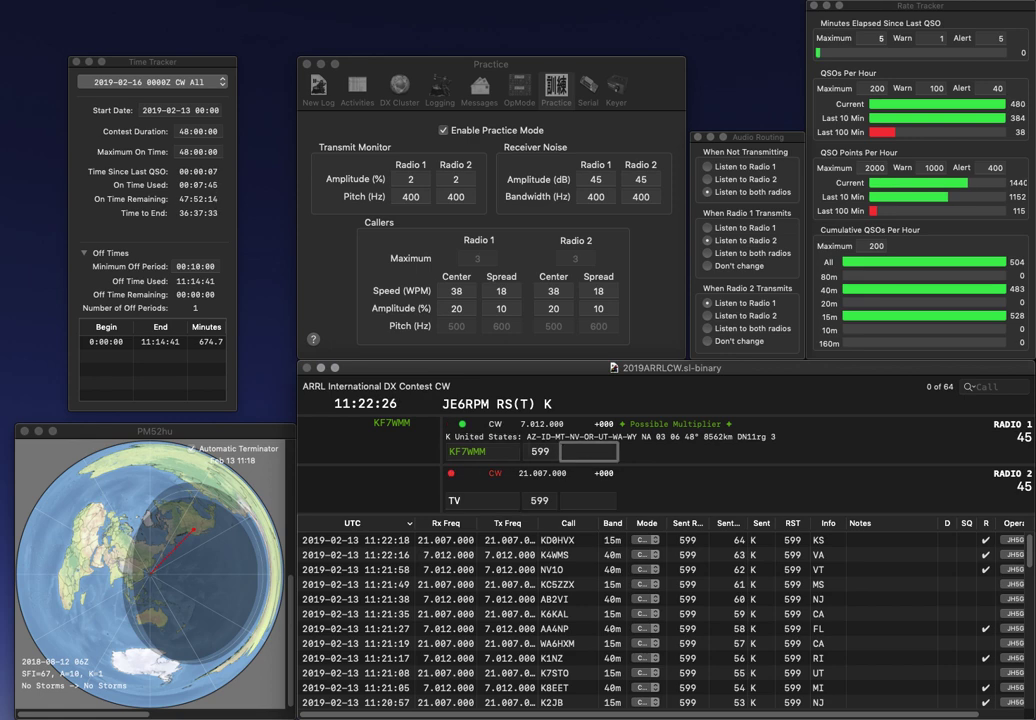
type("AZ")
key("Return")
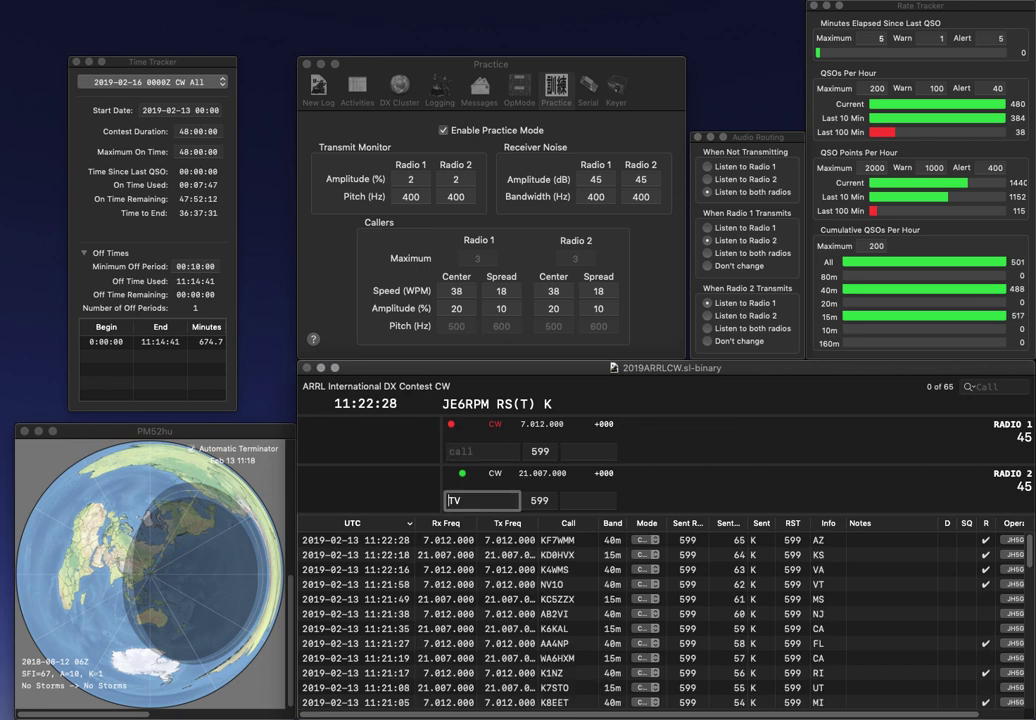
left_click(450, 500)
type("K4")
key("Return")
- Send the call sign WR5I on Radio 1 and log K4ITV on Radio 2 with exchange AL
type("WR5I")
key("Return")
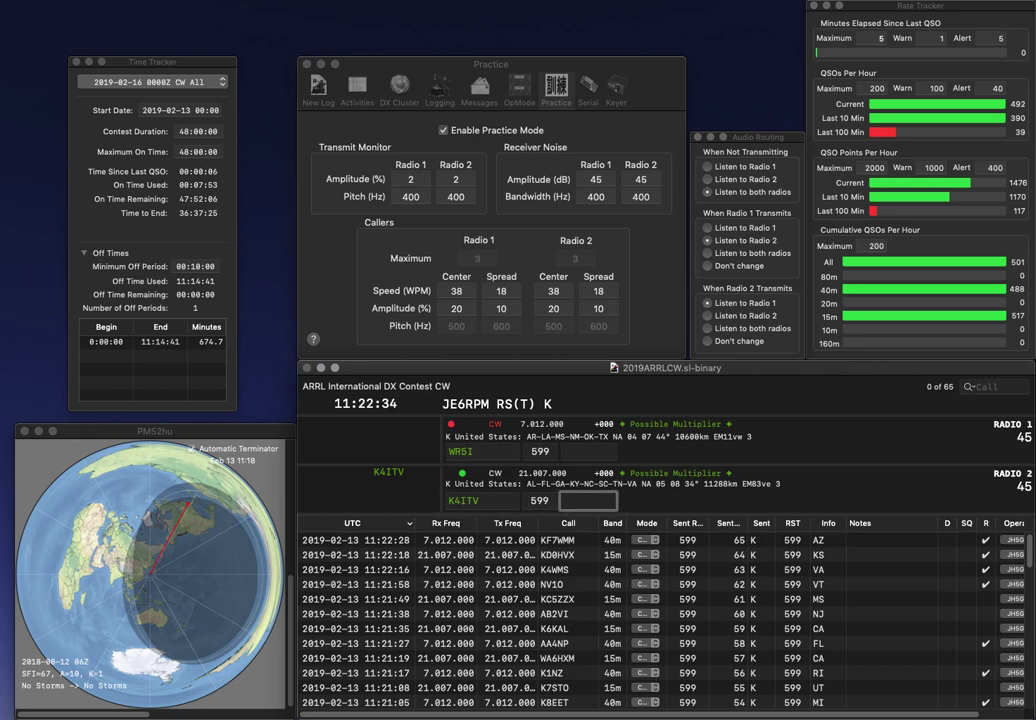
type("AL")
key("Return")
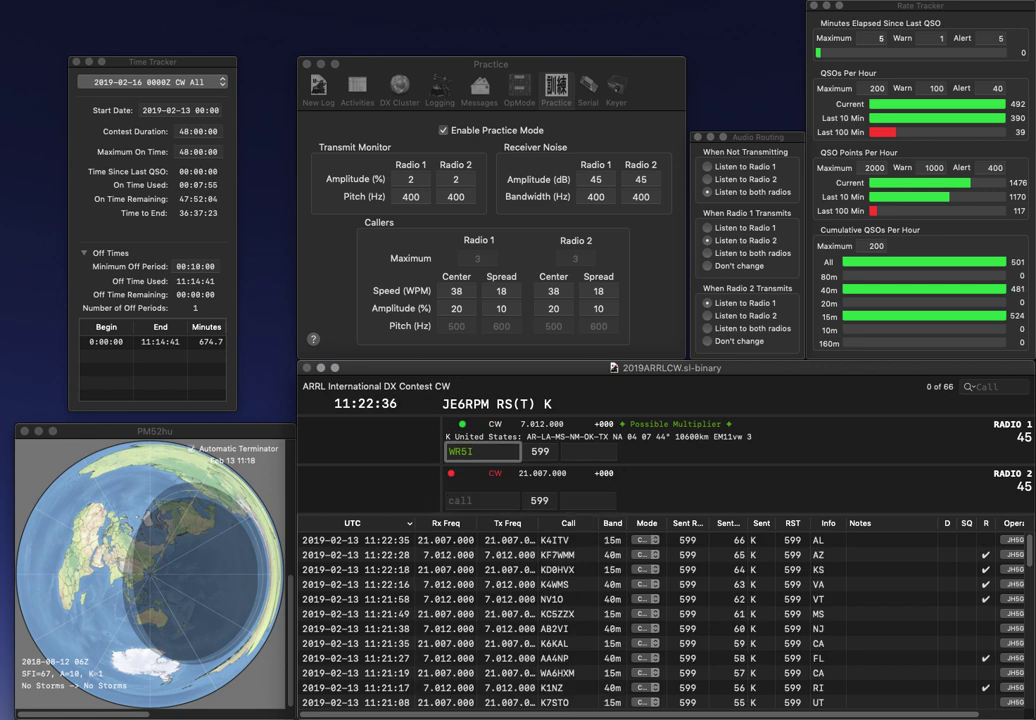
key("BackSpace")
type("4")
key("Return")
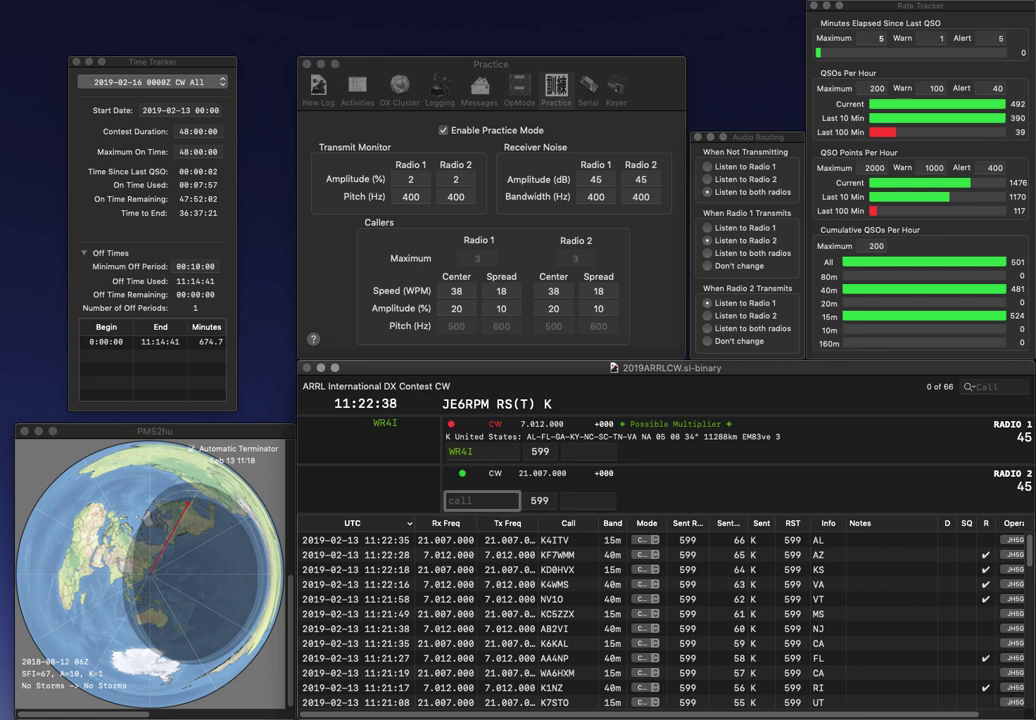
type("KJ5CF")
key("Return")
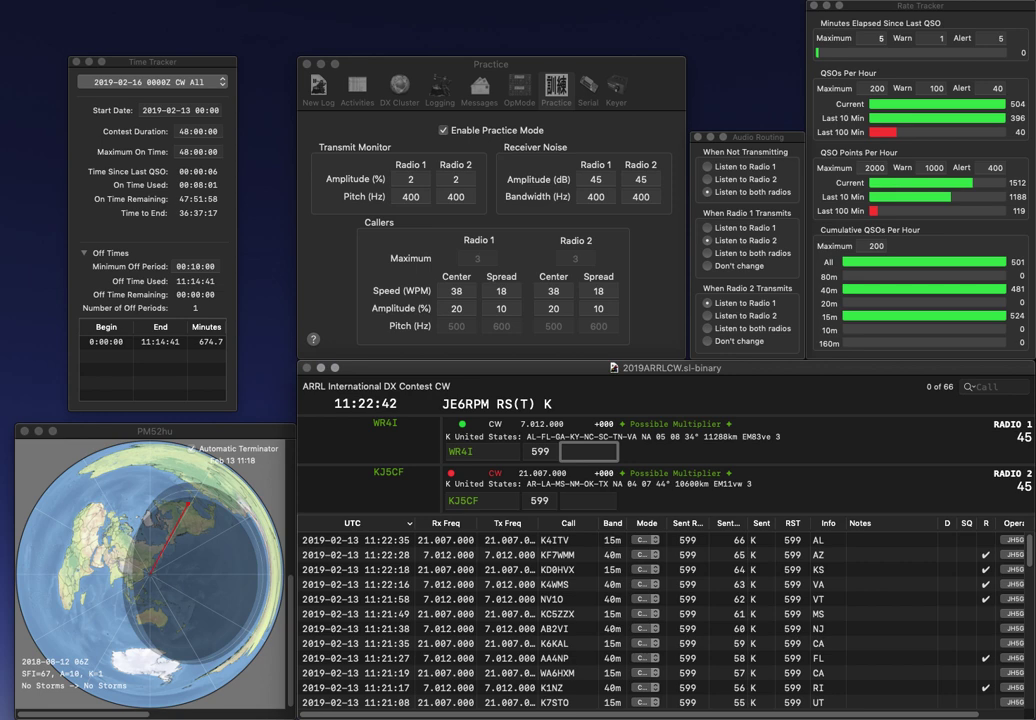
- Log WR4I on Radio 1 with exchange TN and KJ5CF on Radio 2 with exchange OK
key("Return")
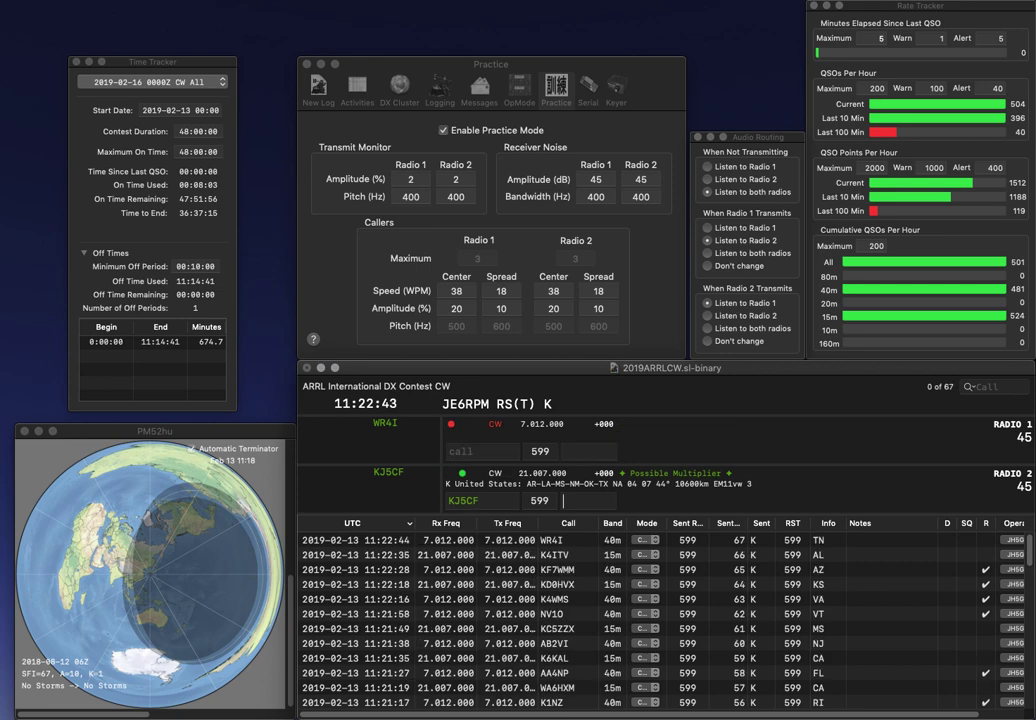
type("OK")
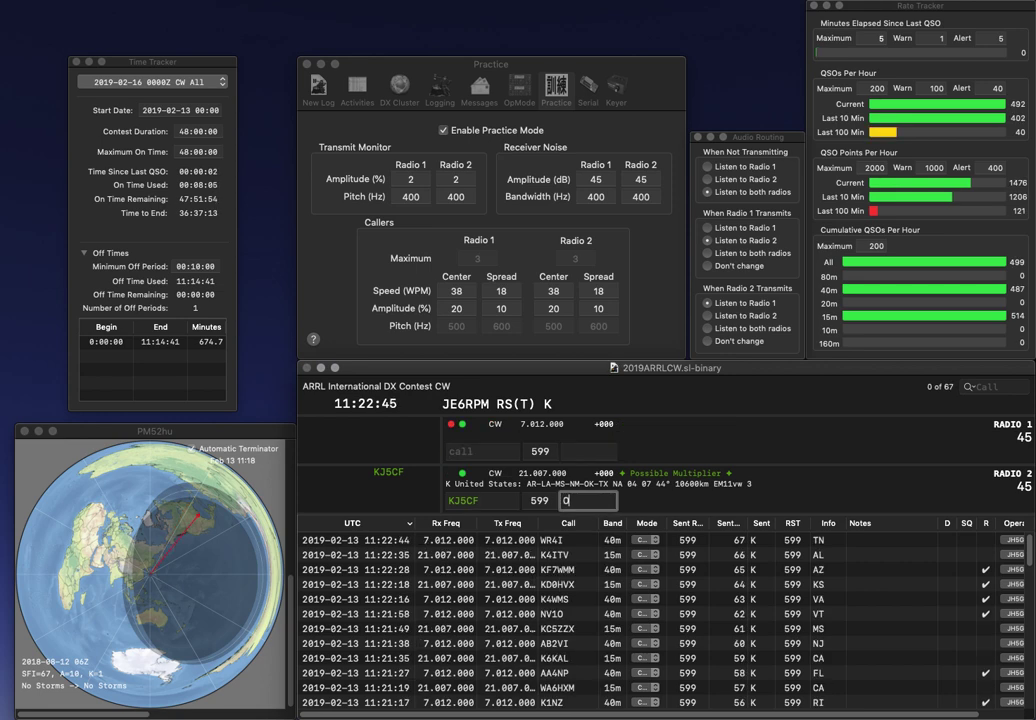
key("Return")
- Answer AI5AA on Radio 1 and send the partial call VE on Radio 2
type("AI5AA")
key("Return")
type("VE")
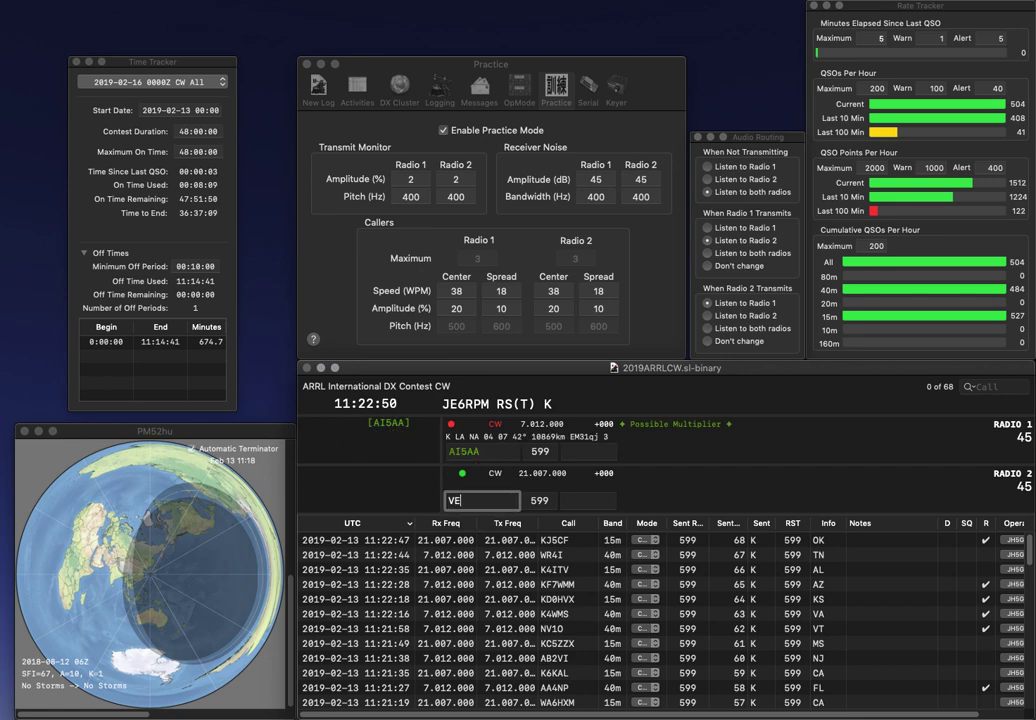
key("Return")
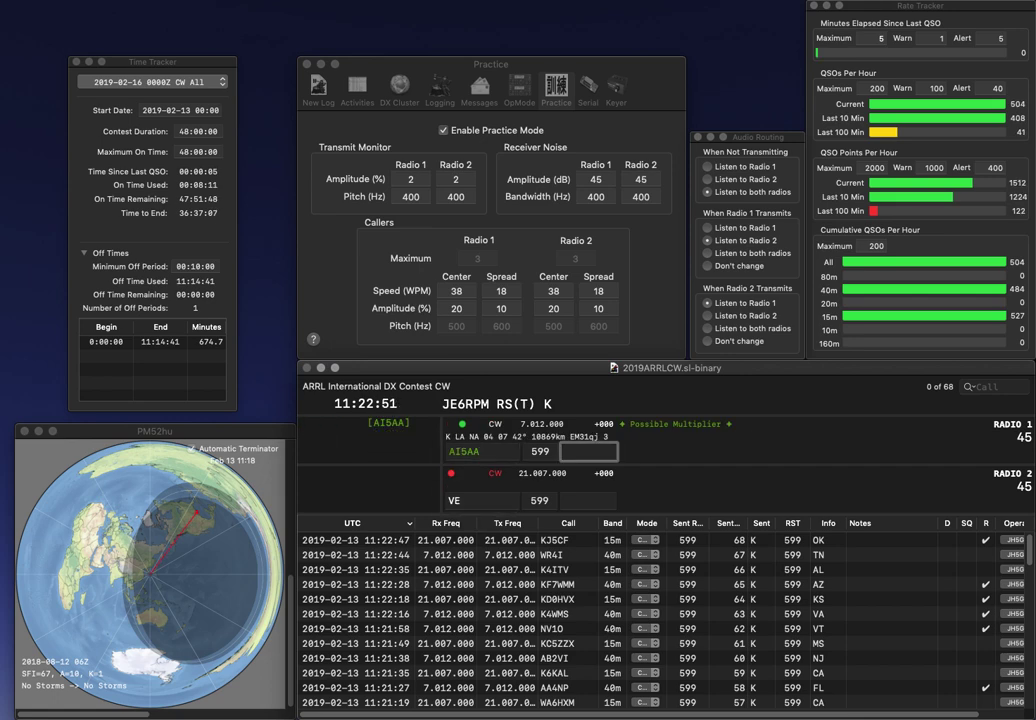
type("LA")
key("Return")
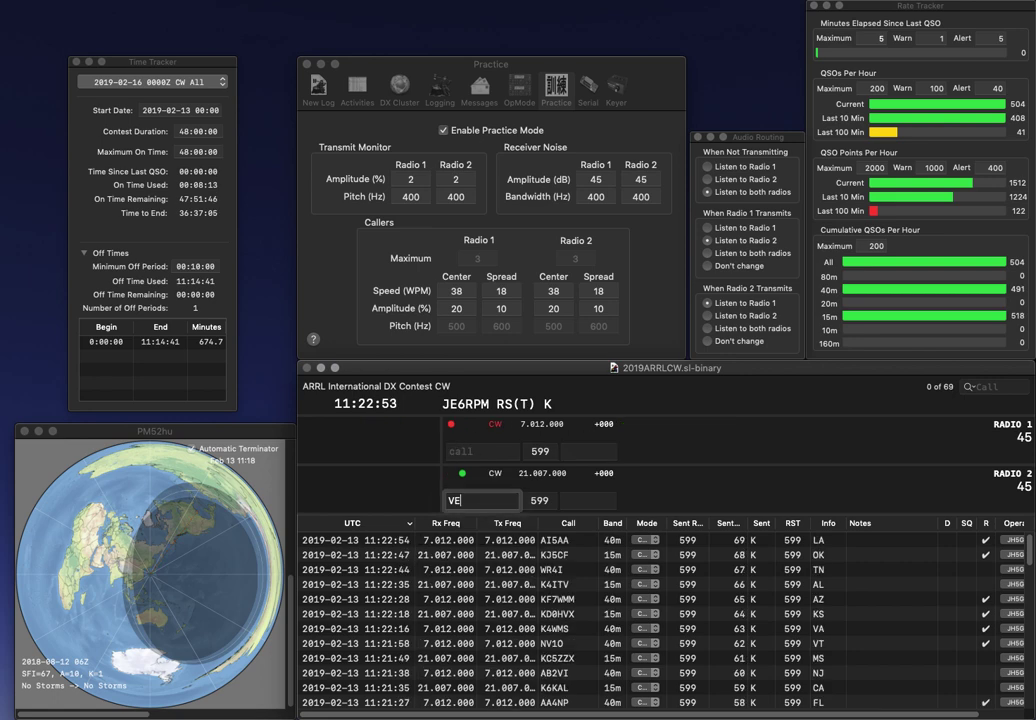
type("2QY")
key("Return")
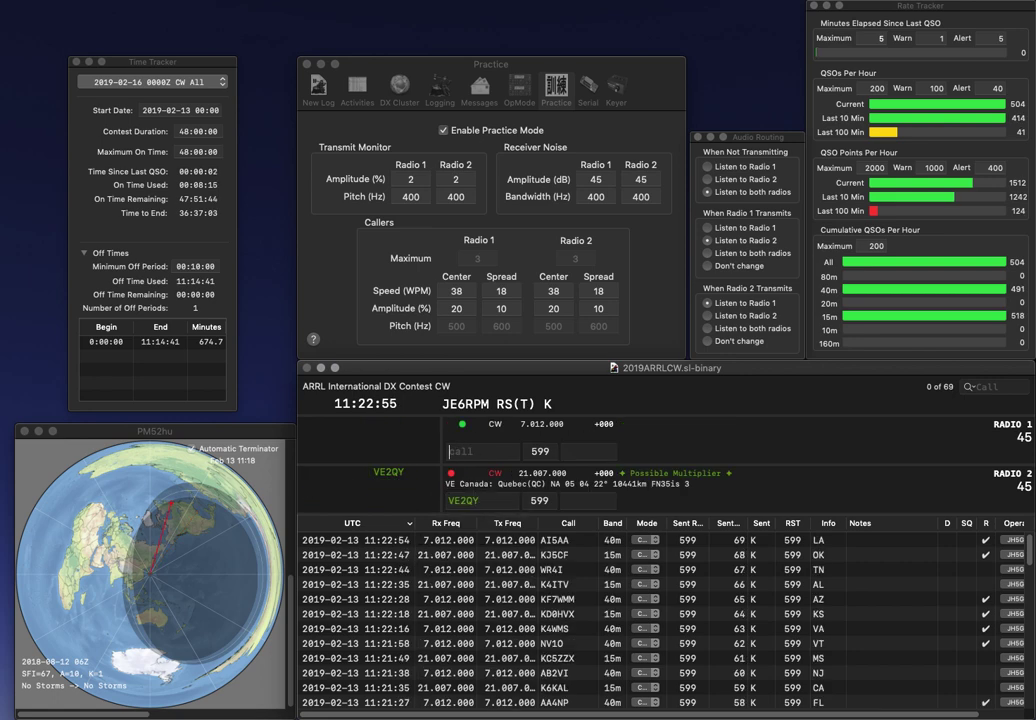
type("NW4PV")
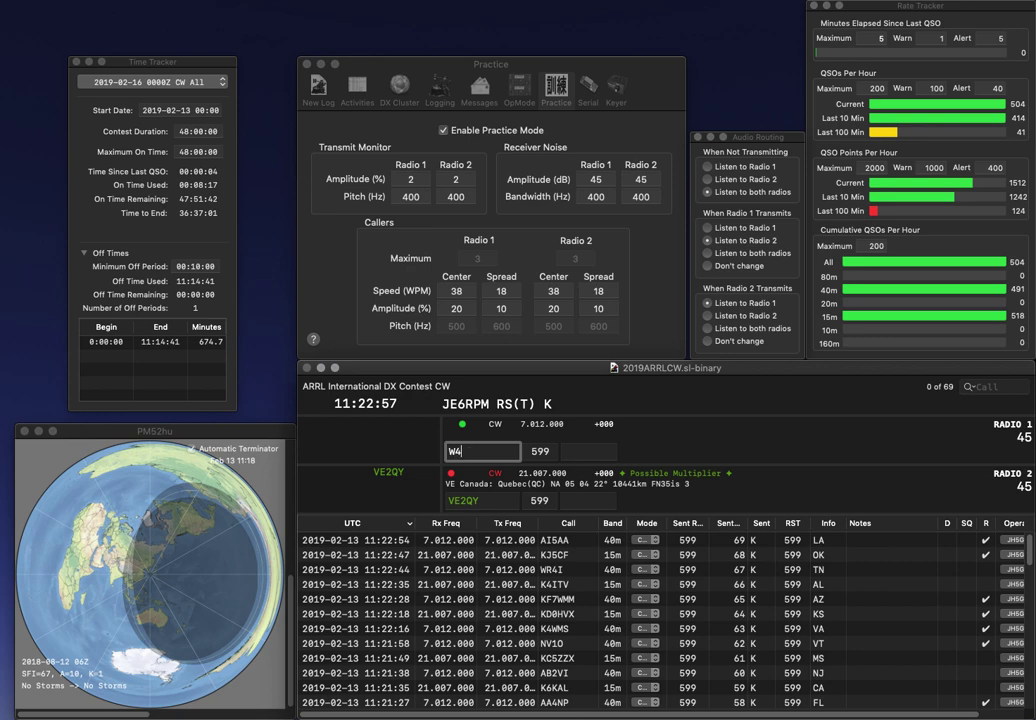
key("Return")
type("QC")
key("Return")
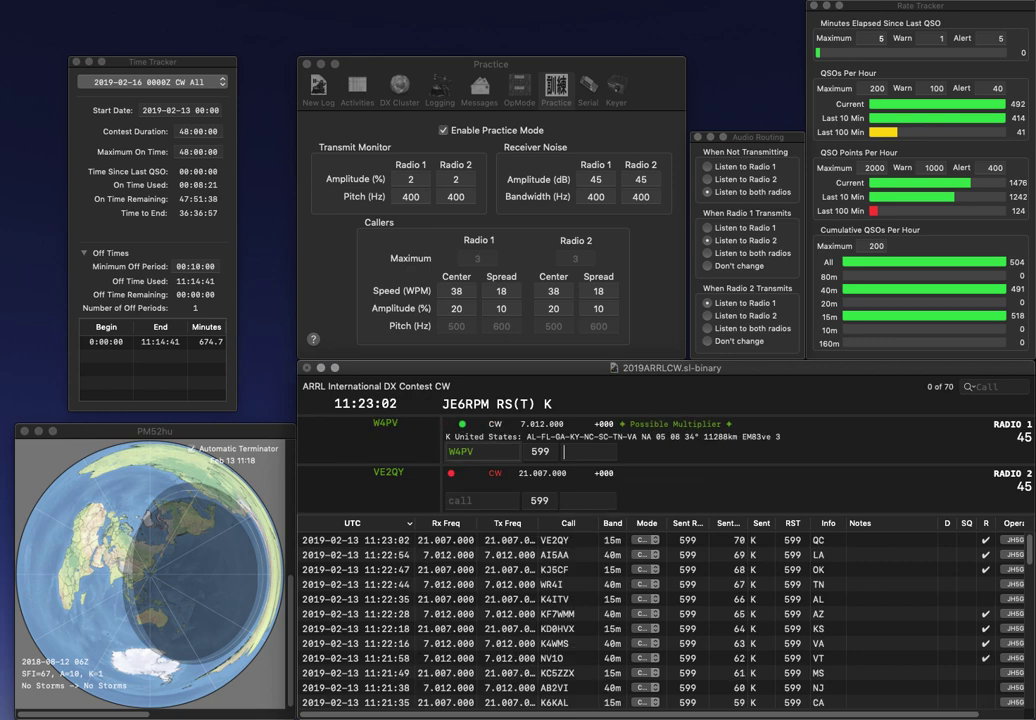
type("AL")
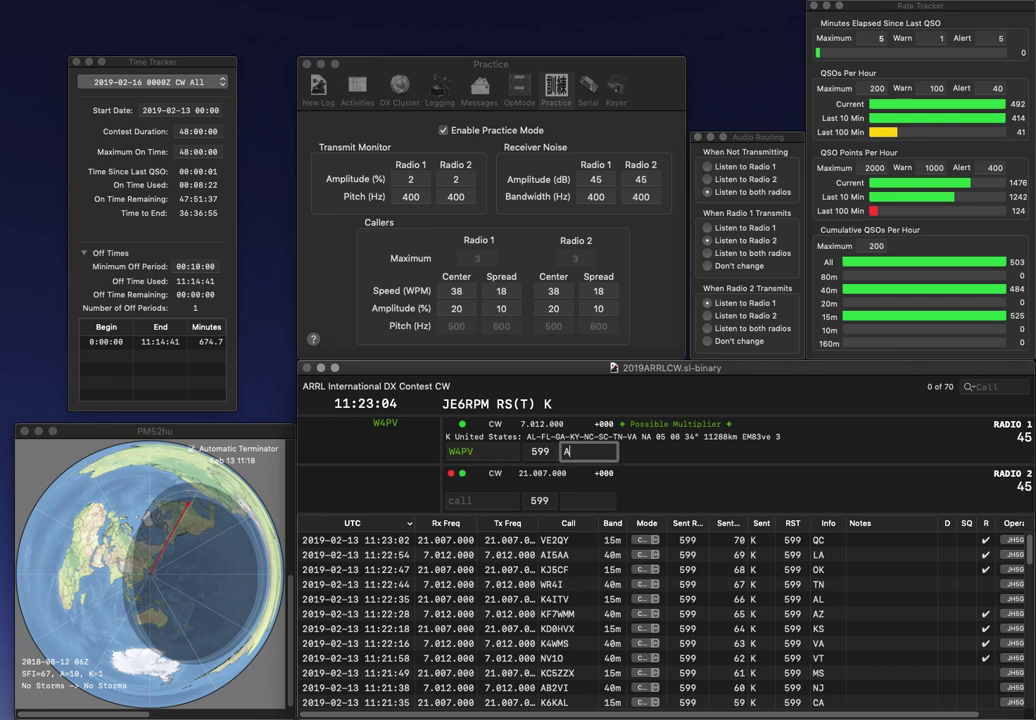
key("Return")
type("W5FMH")
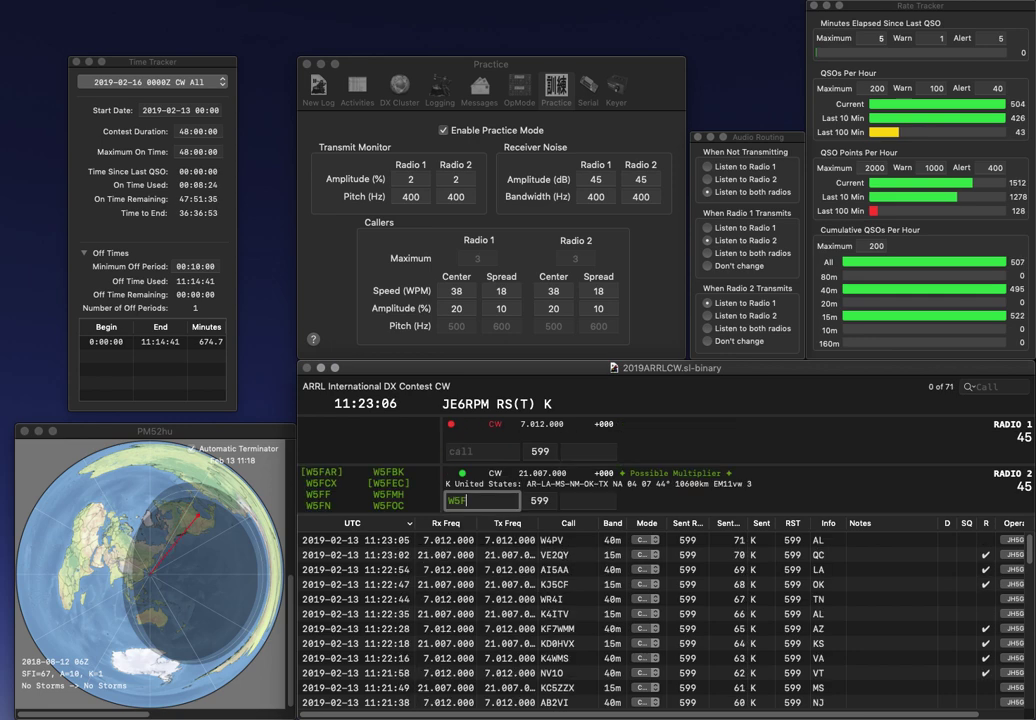
key("Return")
type("N2BJ")
key("Return")
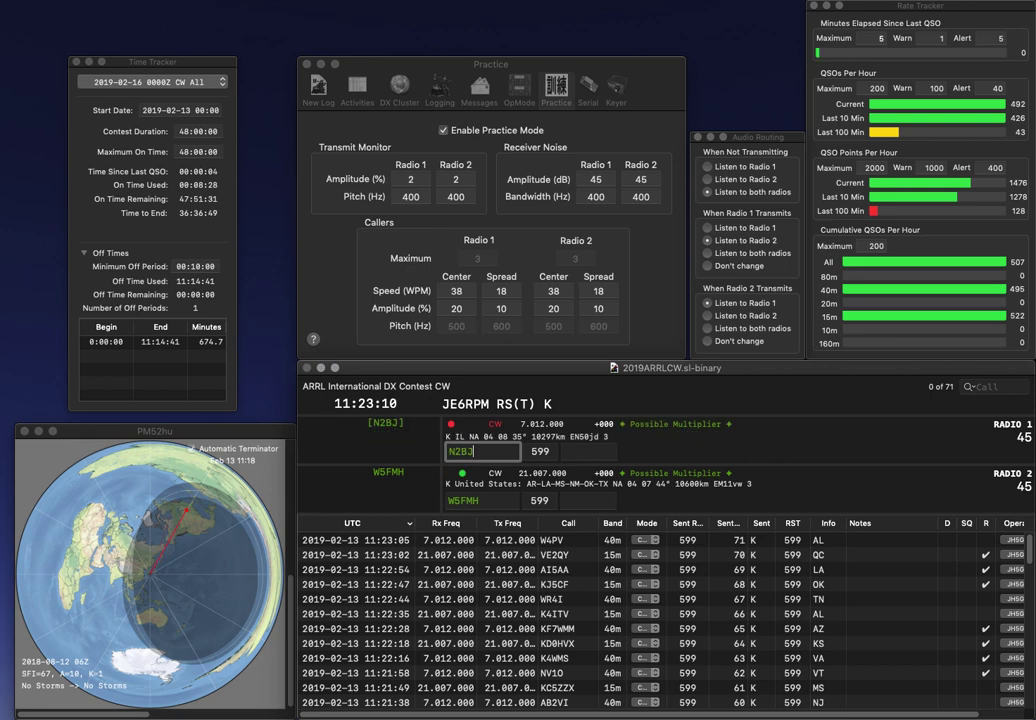
key("space")
type("AL")
key("BackSpace")
type("R")
key("Return")
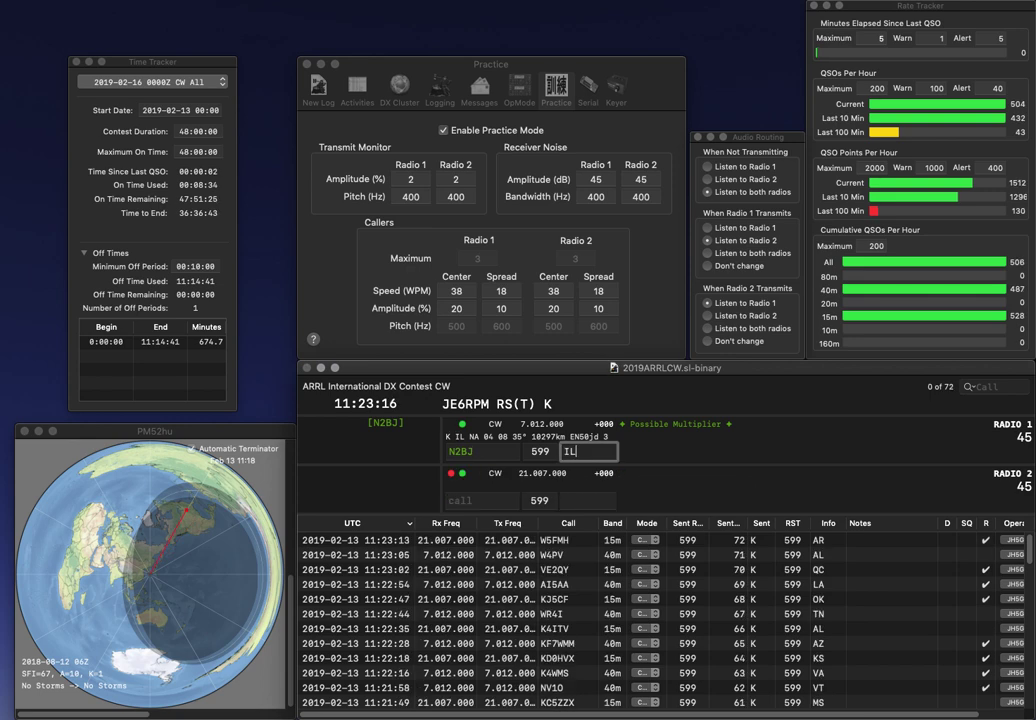
- Log N2BJ on Radio 1 with exchange IL and answer W2UTR on Radio 2
key("Return")
type("W2UTR")
key("Return")
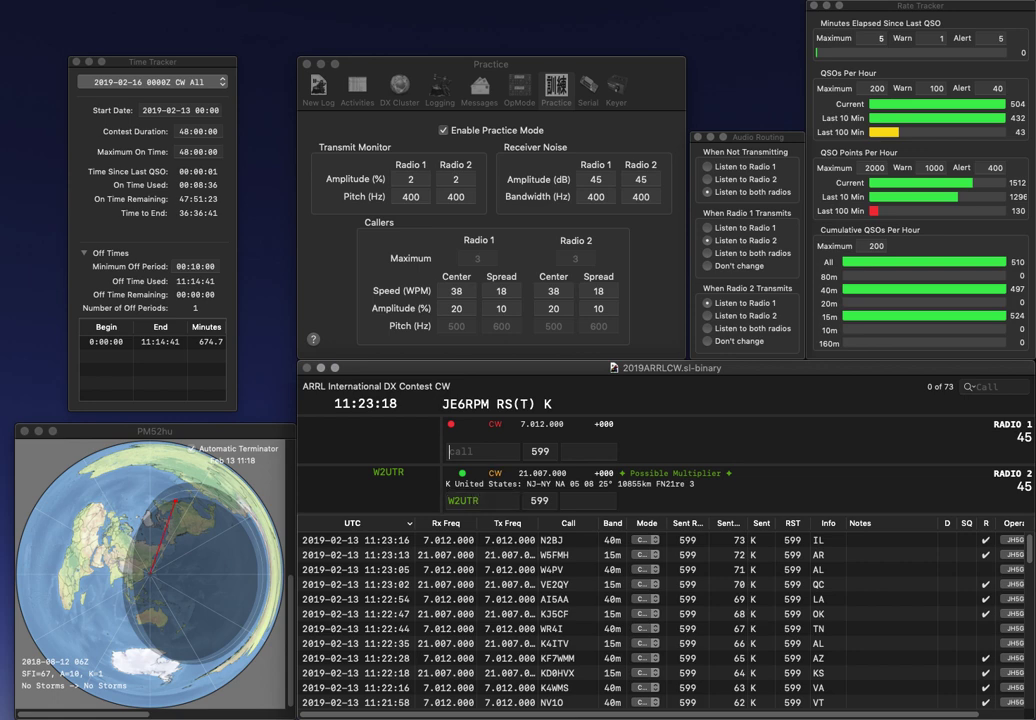
type("N4DJ")
key("Return")
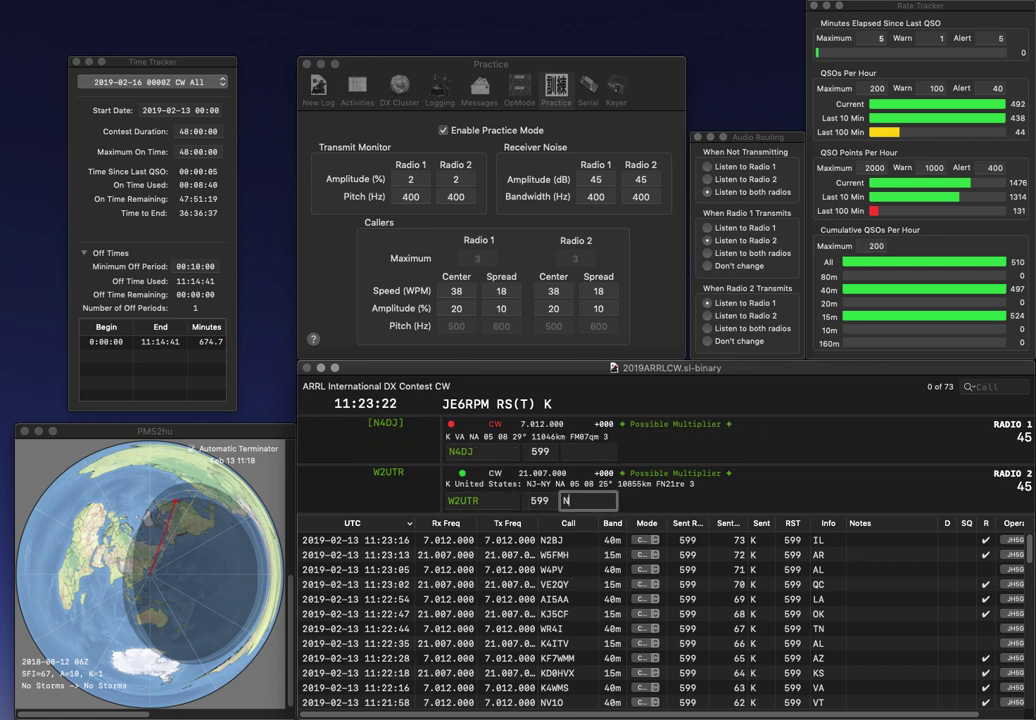
type("N4DJ")
key("Return")
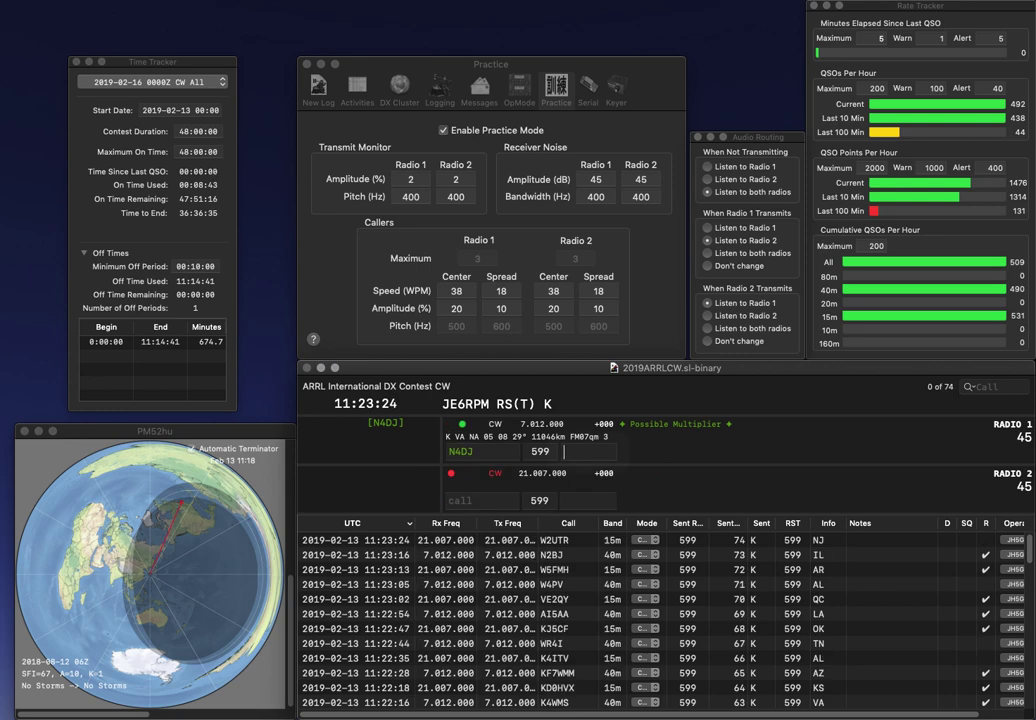
- Log N4DJ on Radio 1 with exchange VA and answer KK4OWZ on Radio 2
type("VA")
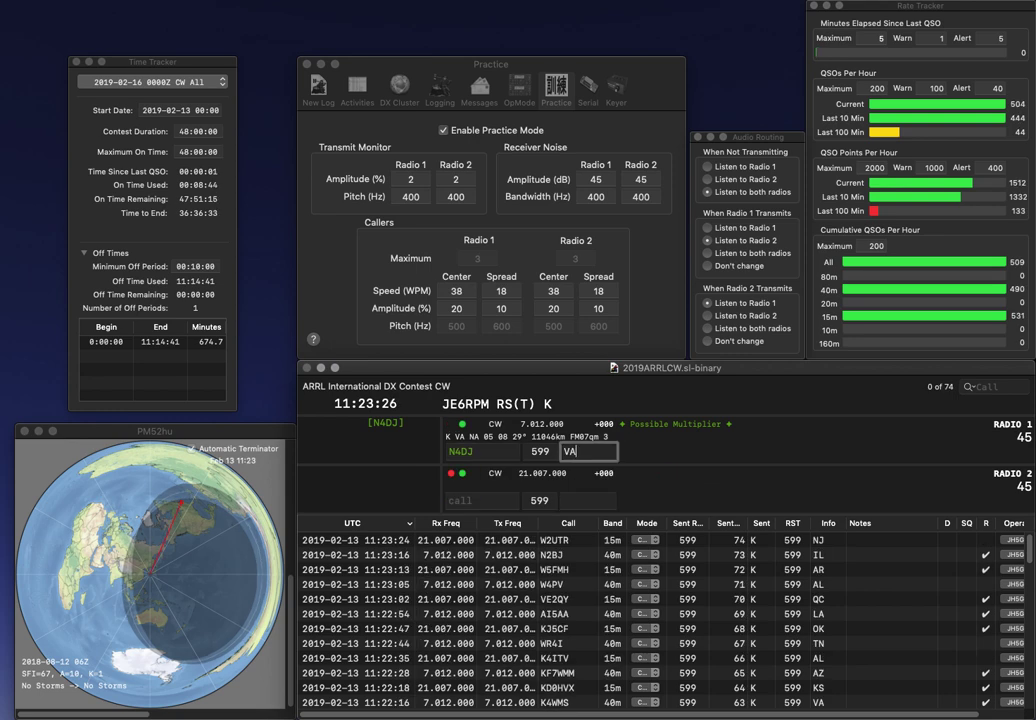
key("Return")
type("KK4")
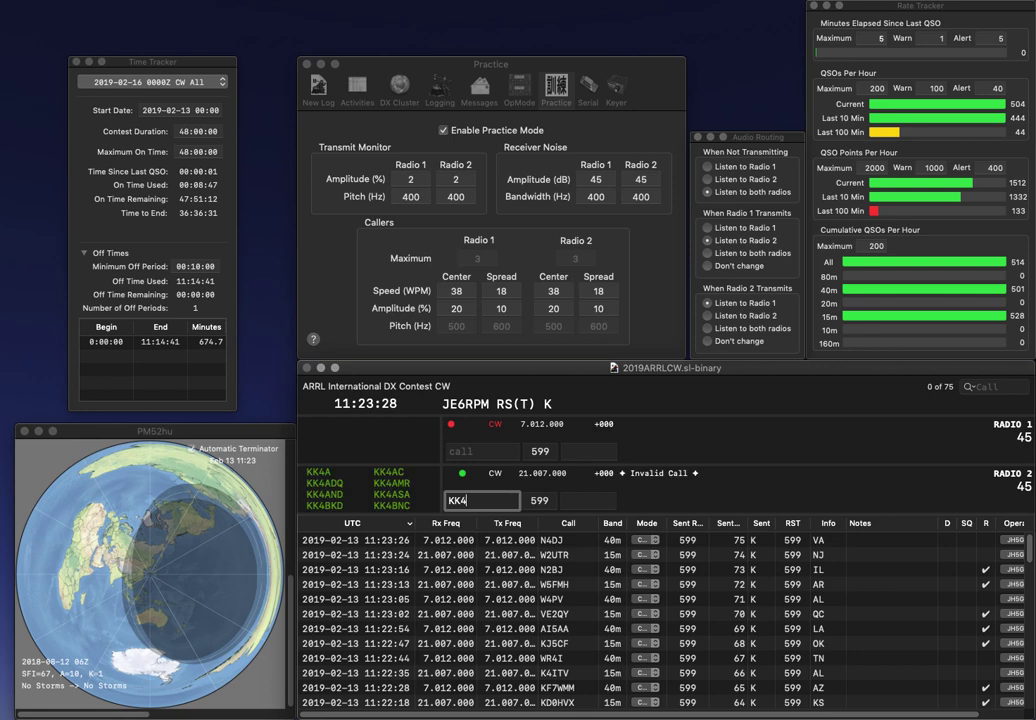
type("OWZ")
key("Return")
type("7MTD")
type("K")
key("Return")
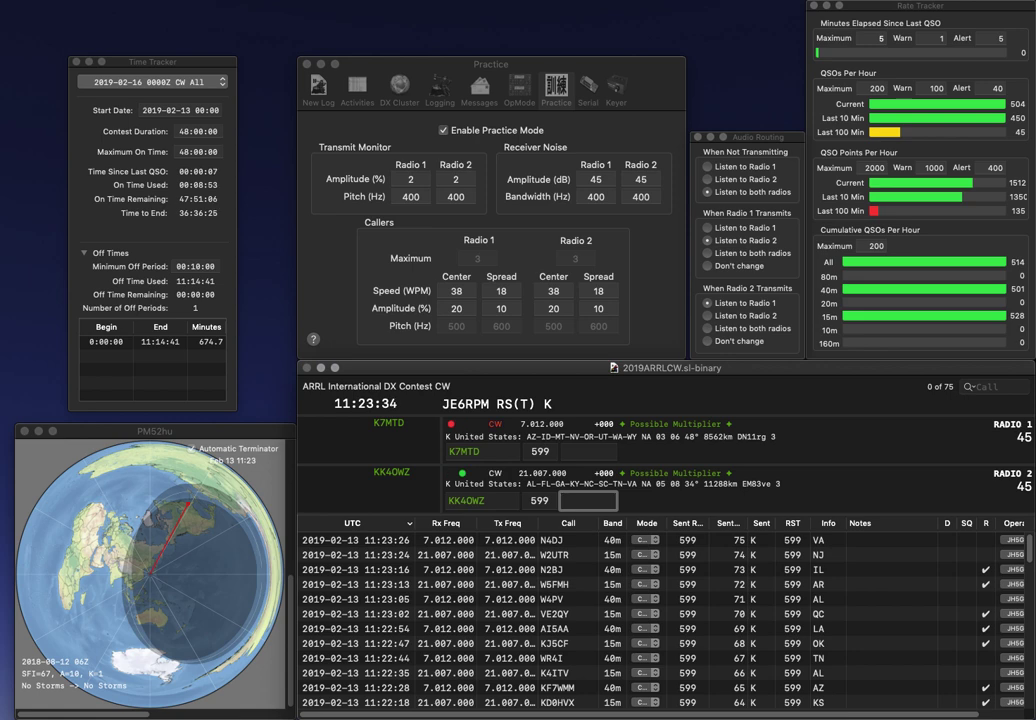
type("TN")
key("Return")
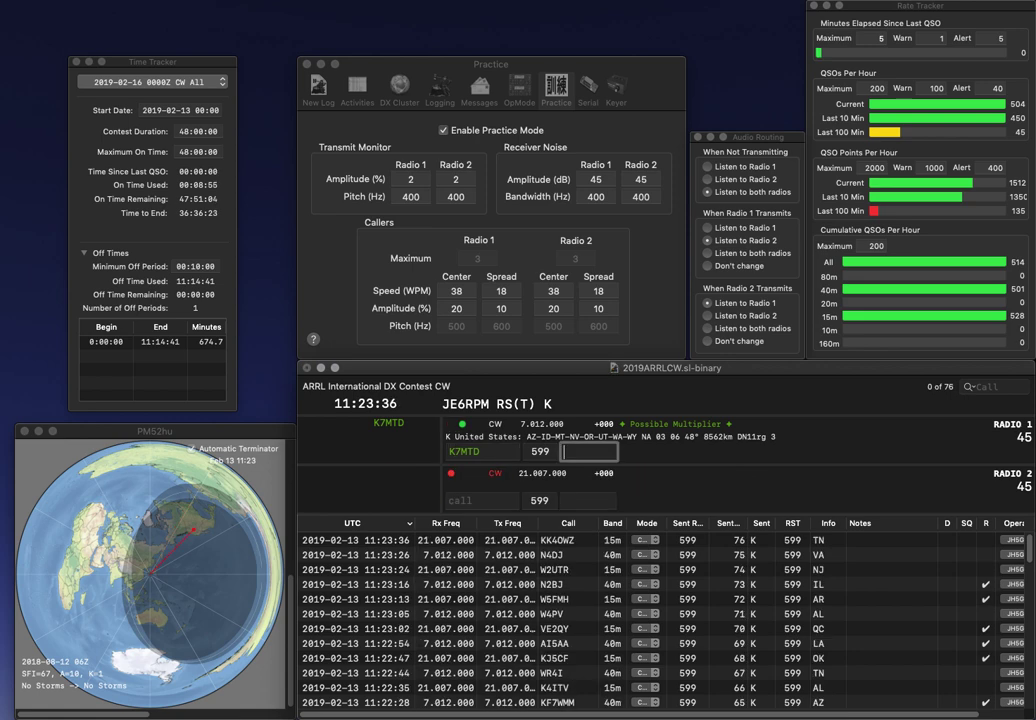
type("AZ")
key("Return")
type("KF7")
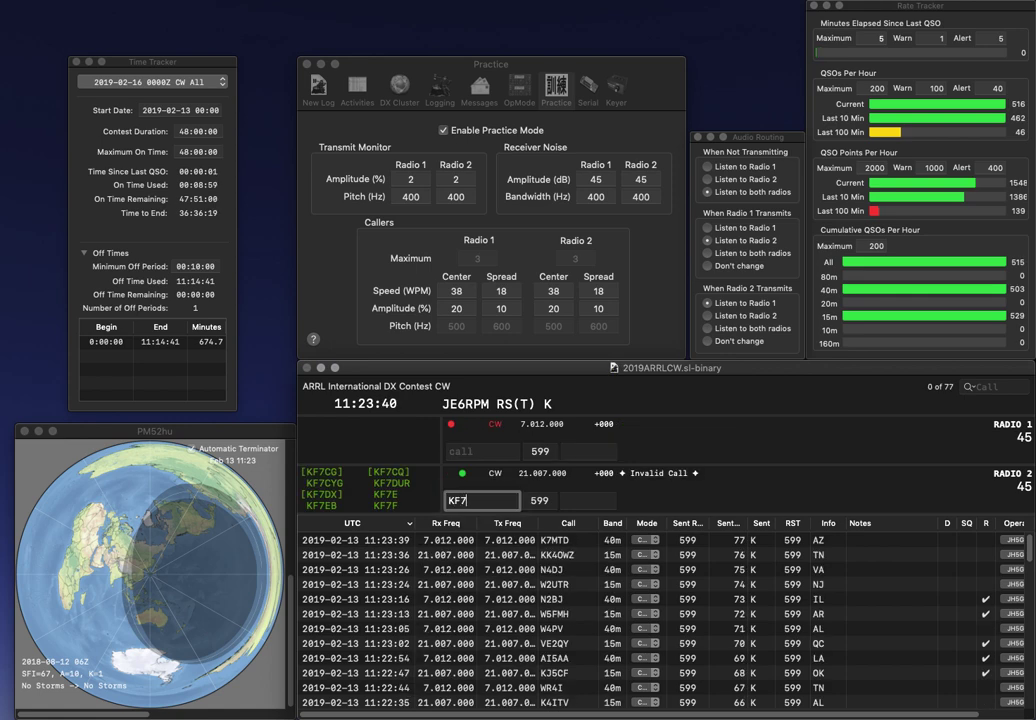
type("MPC")
key("Return")
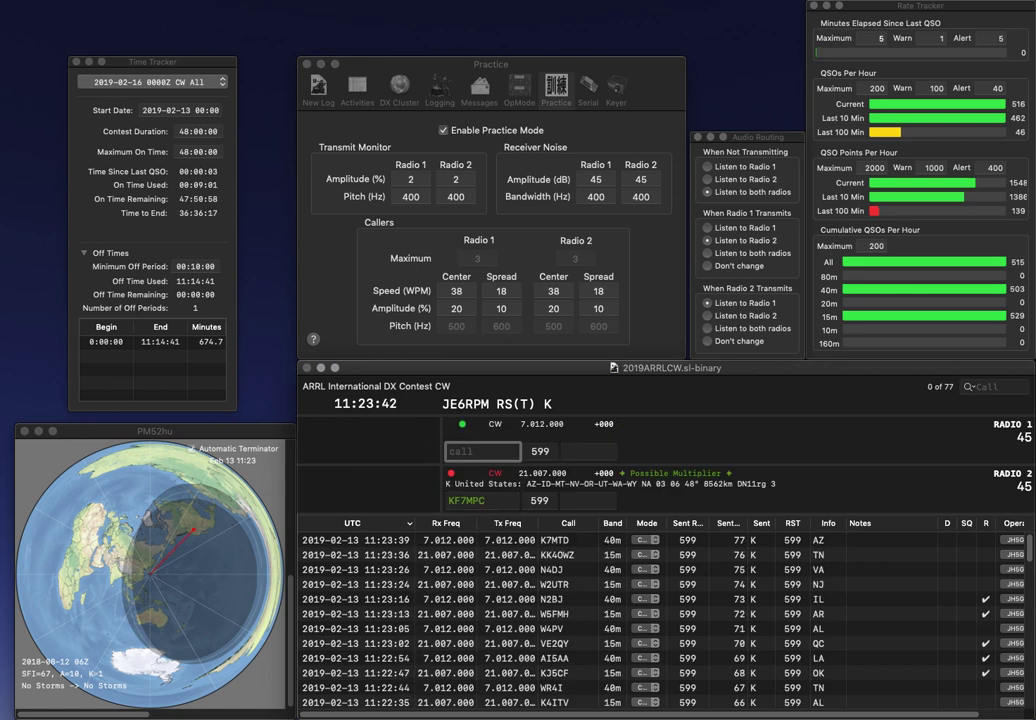
key("Down")
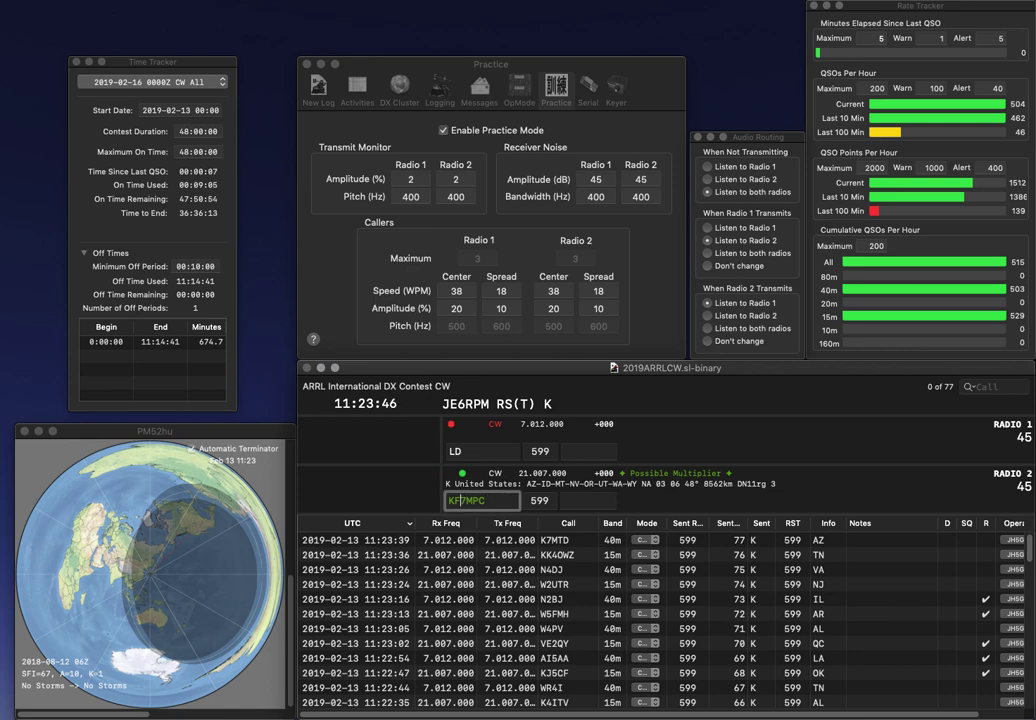
key("Delete")
type("N")
key("Return")
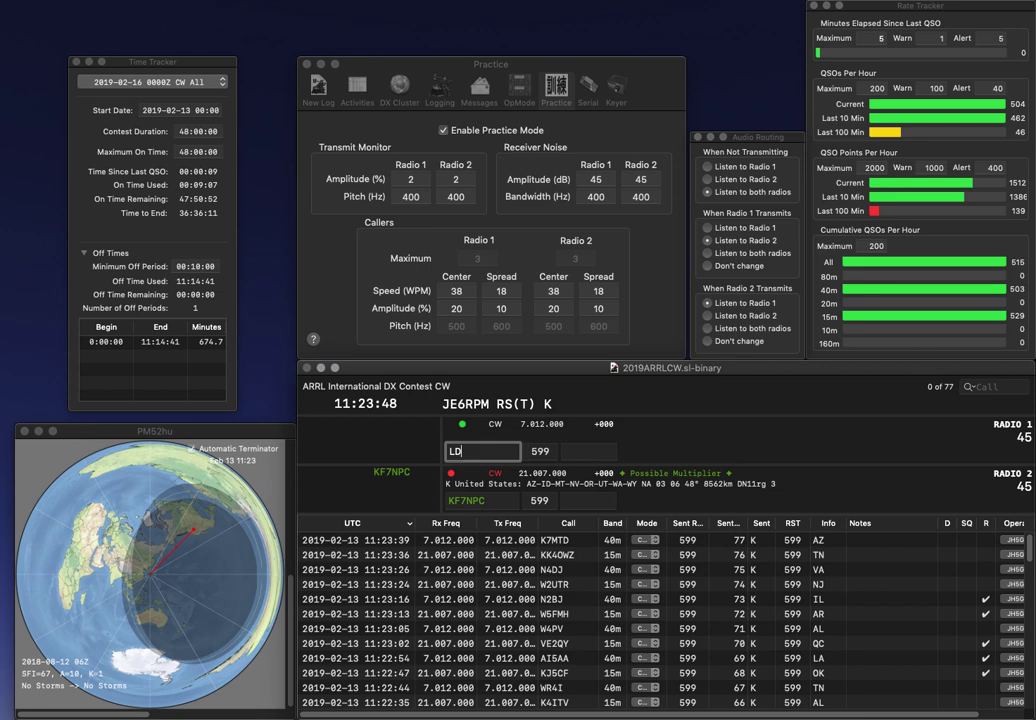
- Complete the Radio 1 call sign as N4LPD and send it, moving on to the Radio 2 exchange
key("Right")
type("P")
key("Left")
key("Left")
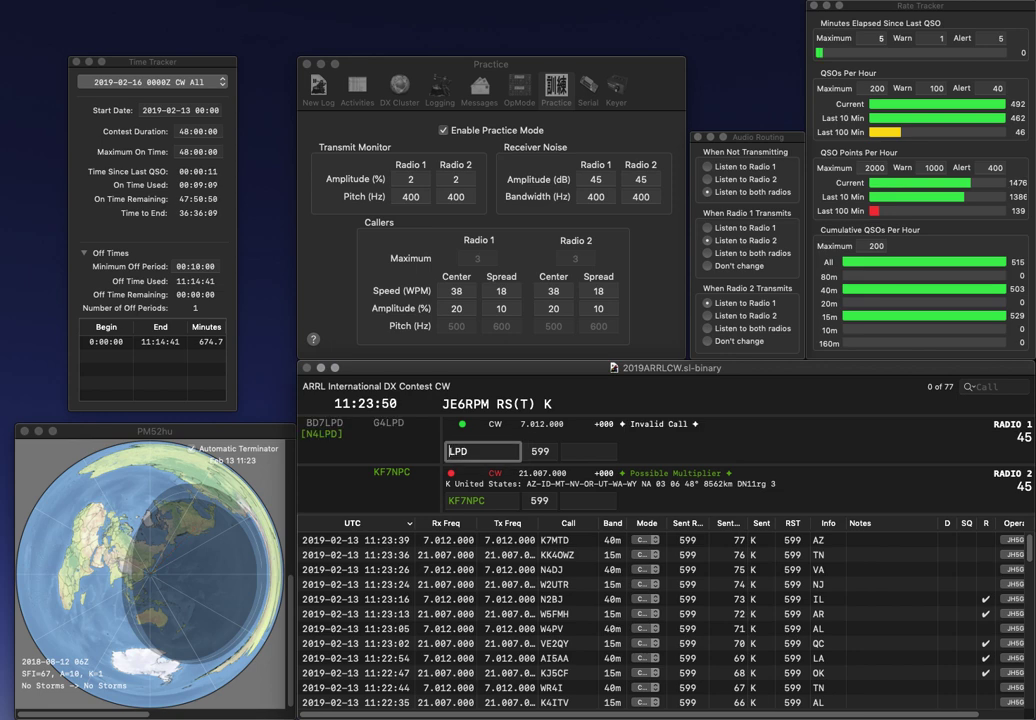
type("N4")
key("Return")
key("Tab")
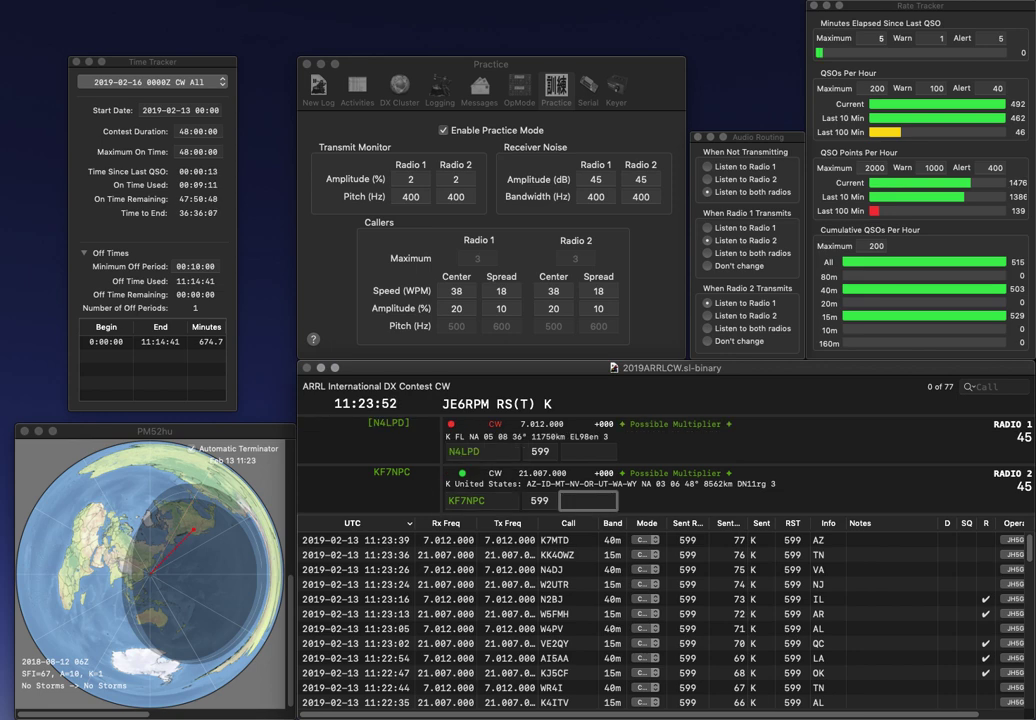
type("UT")
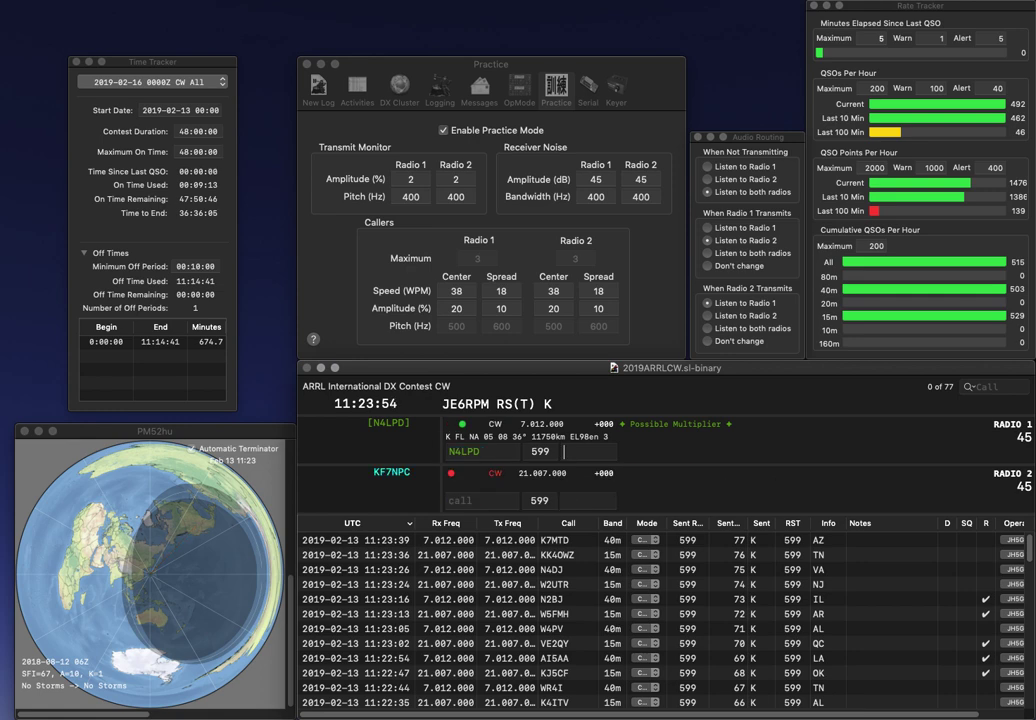
key("Return")
type("FL")
key("Return")
type("WA9BZW")
key("Return")
type("4VWS")
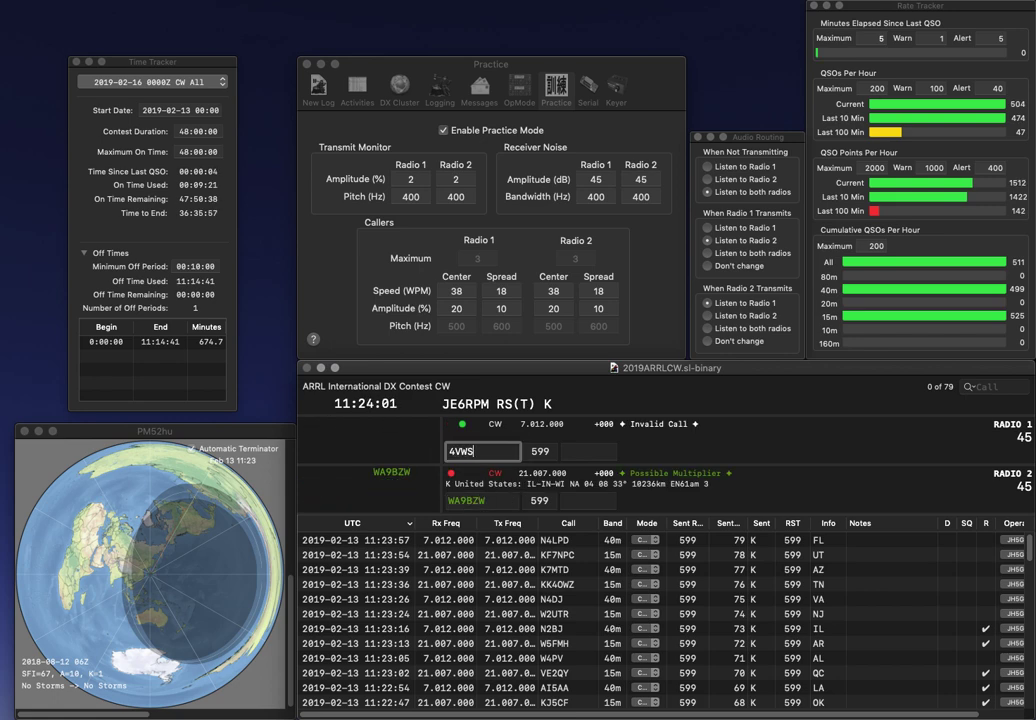
key("BackSpace")
type("H")
key("Return")
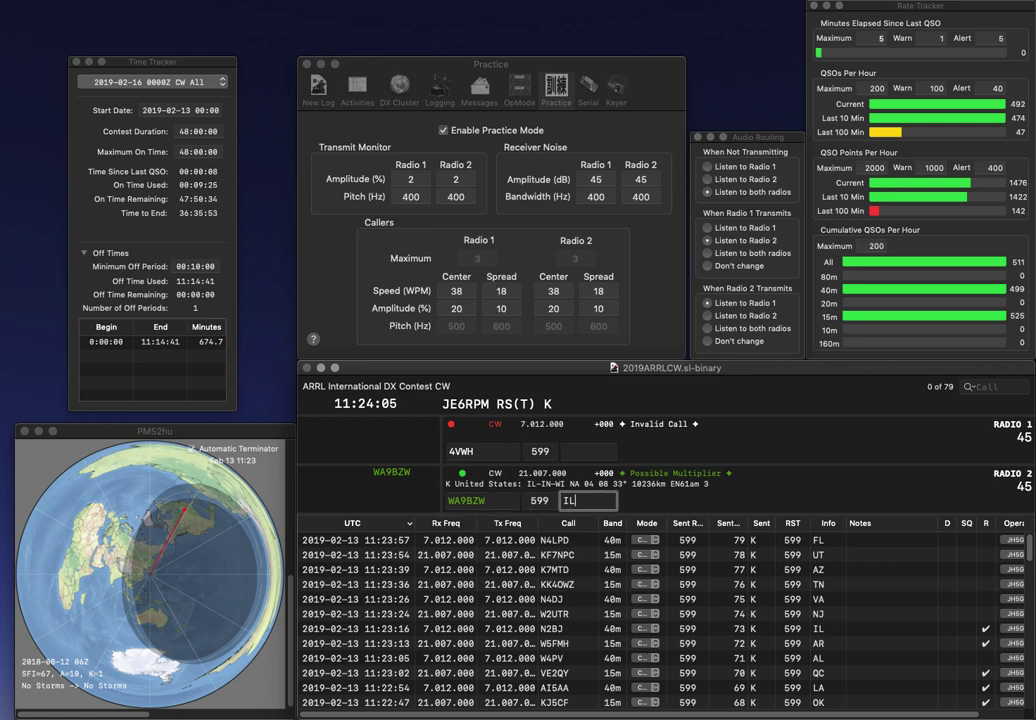
key("Return")
type("KC")
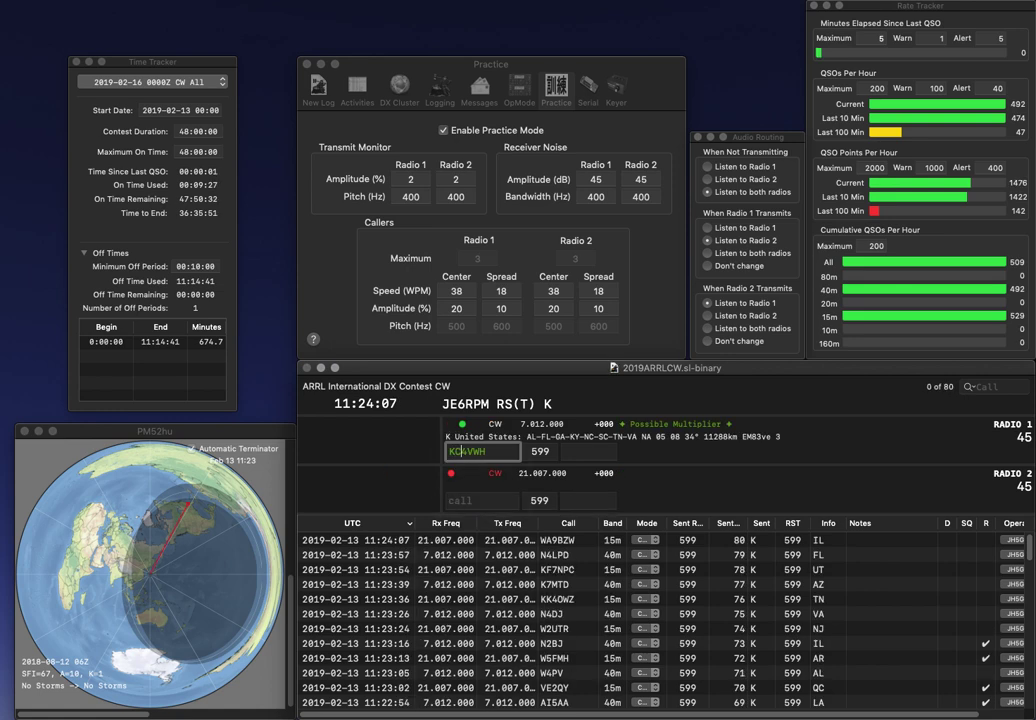
key("Right")
key("Right")
key("BackSpace")
key("BackSpace")
key("BackSpace")
type("V4")
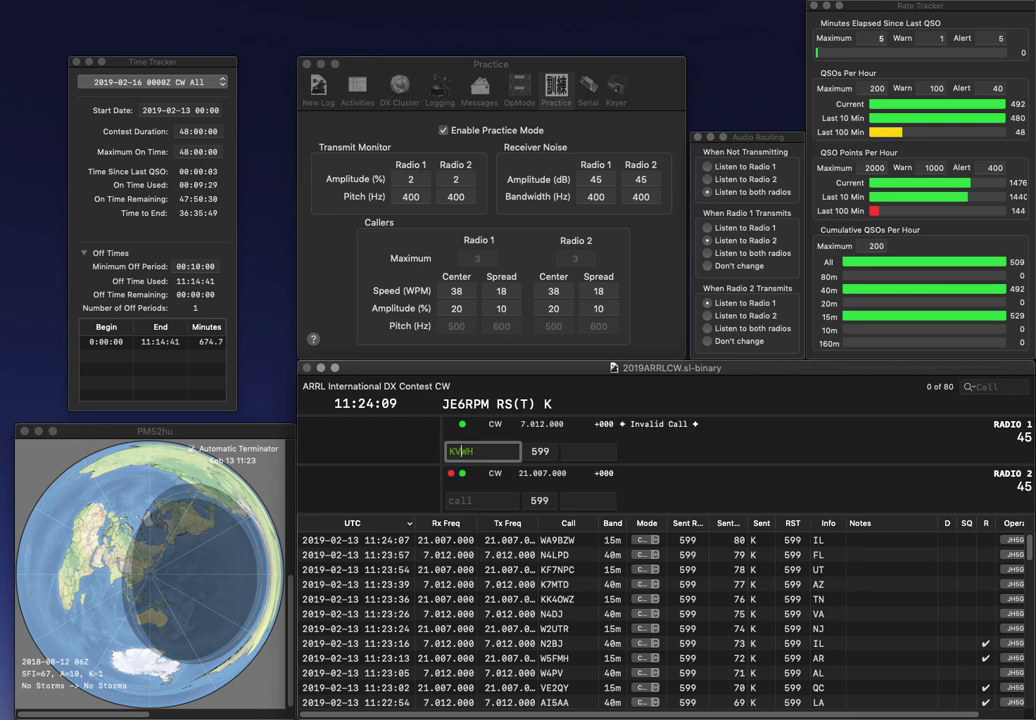
key("Return")
- Send the partial call FF on Radio 2 and correct the Radio 1 call sign to KV5WS, sending it
type("FF")
key("Return")
key("BackSpace")
type("5")
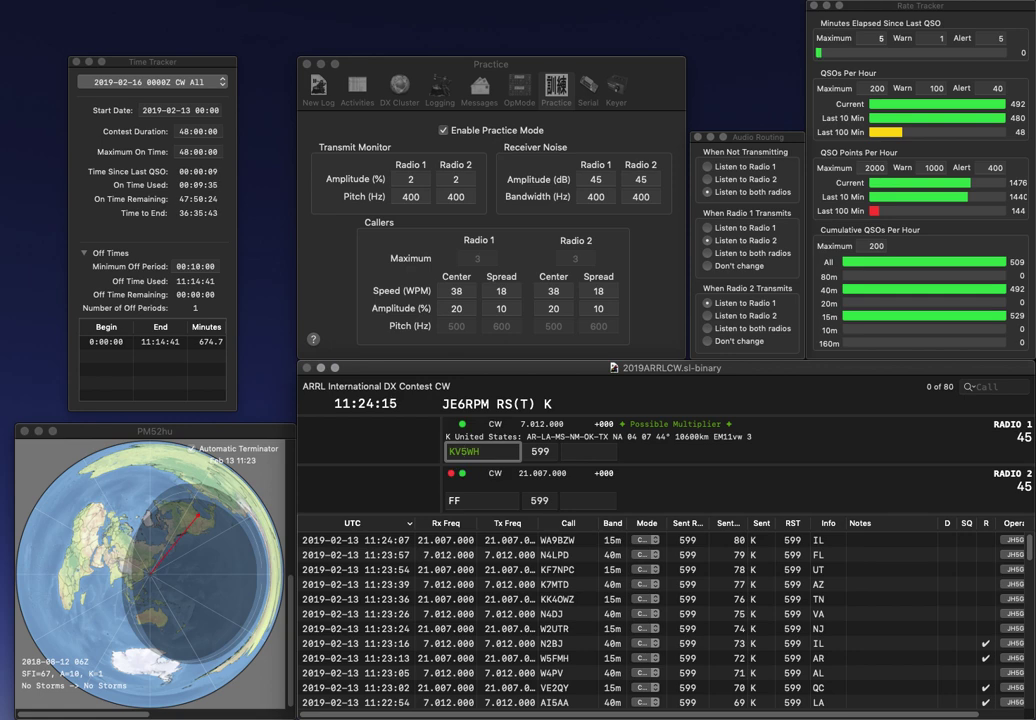
key("BackSpace")
type("S")
key("Return")
- Complete the Radio 2 call sign as KM4PFF and send it to the caller
type("P")
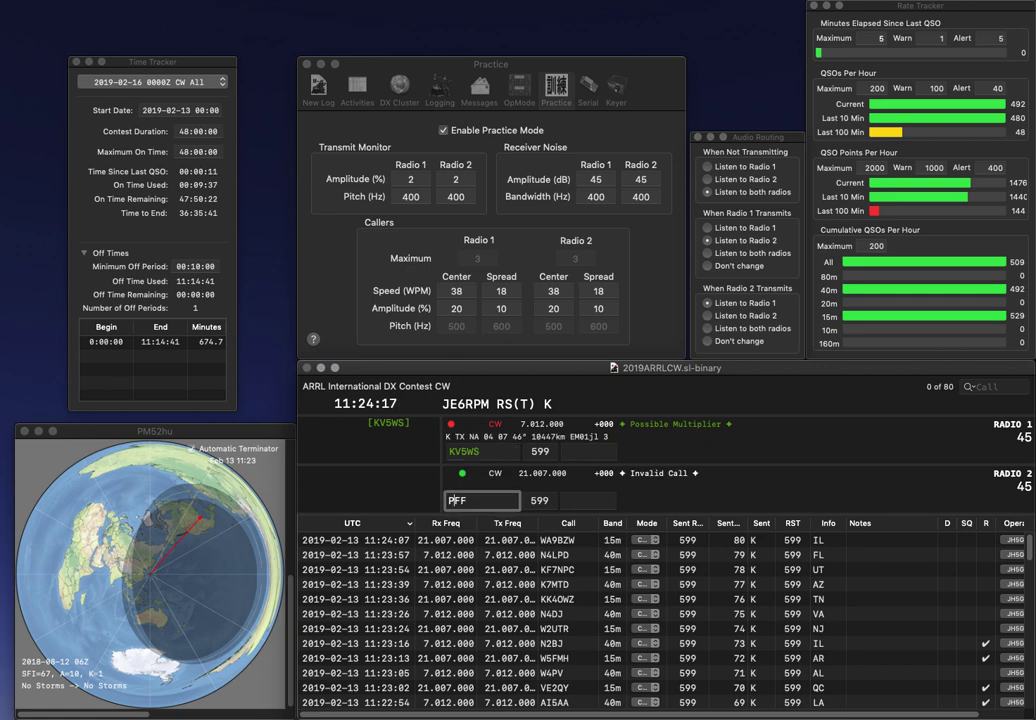
key("Left")
type("KM4")
key("Return")
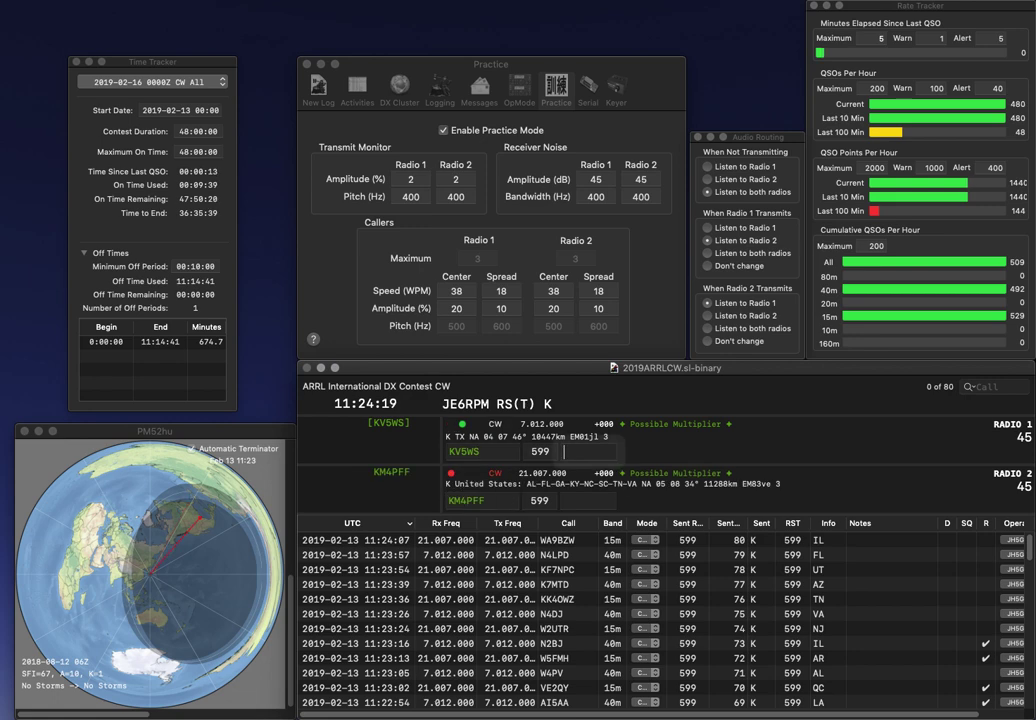
type("TX")
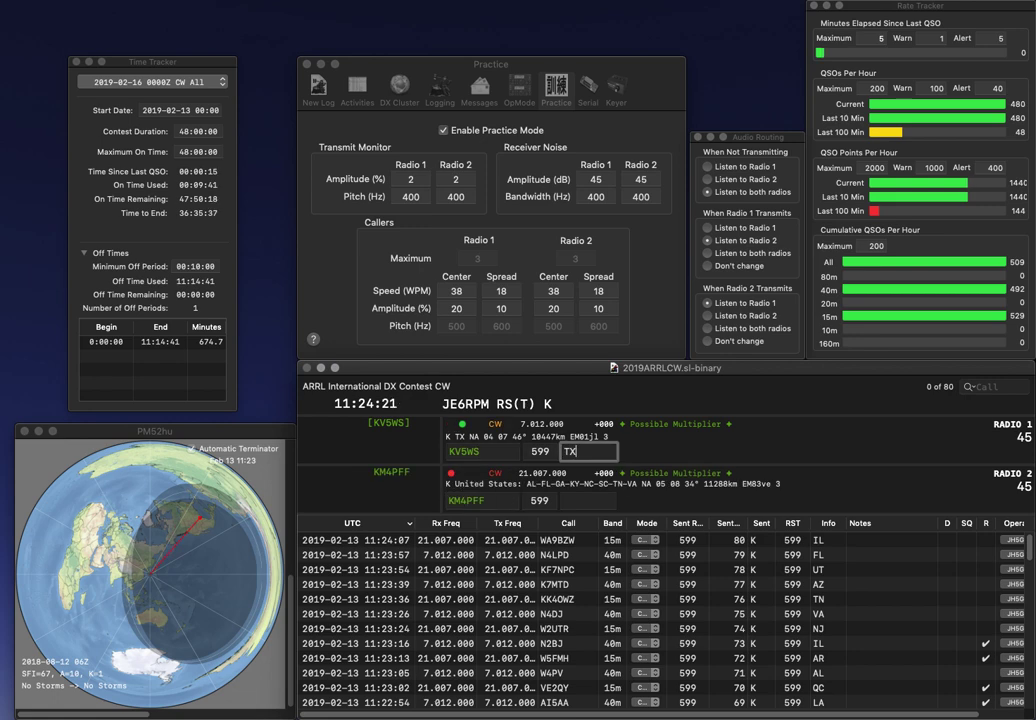
key("Return")
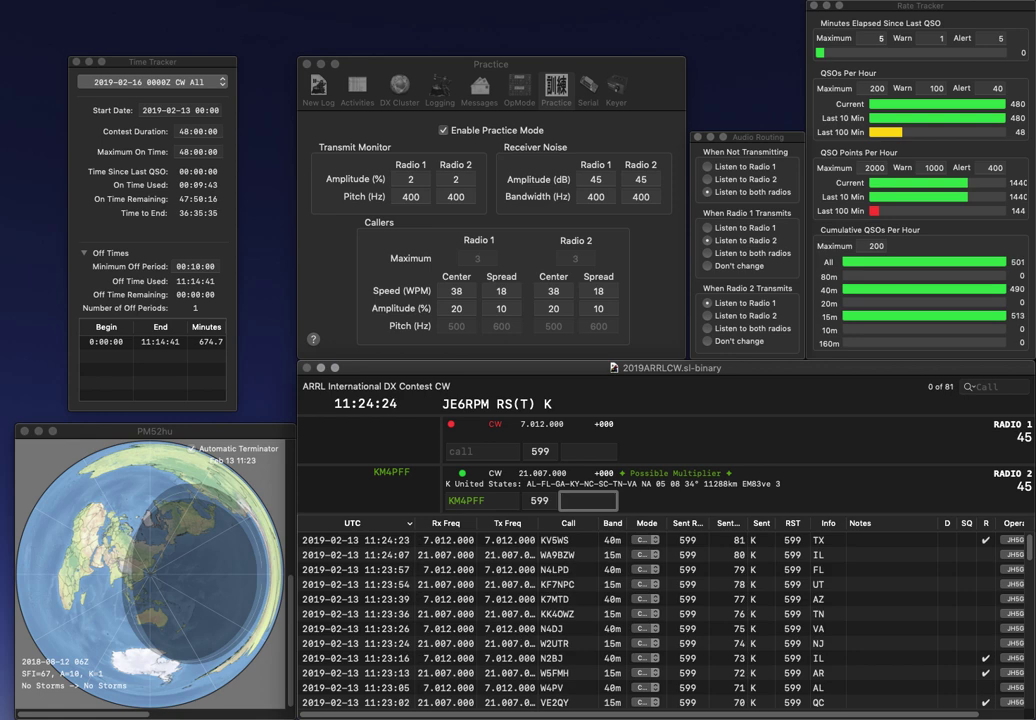
type("KY")
key("Return")
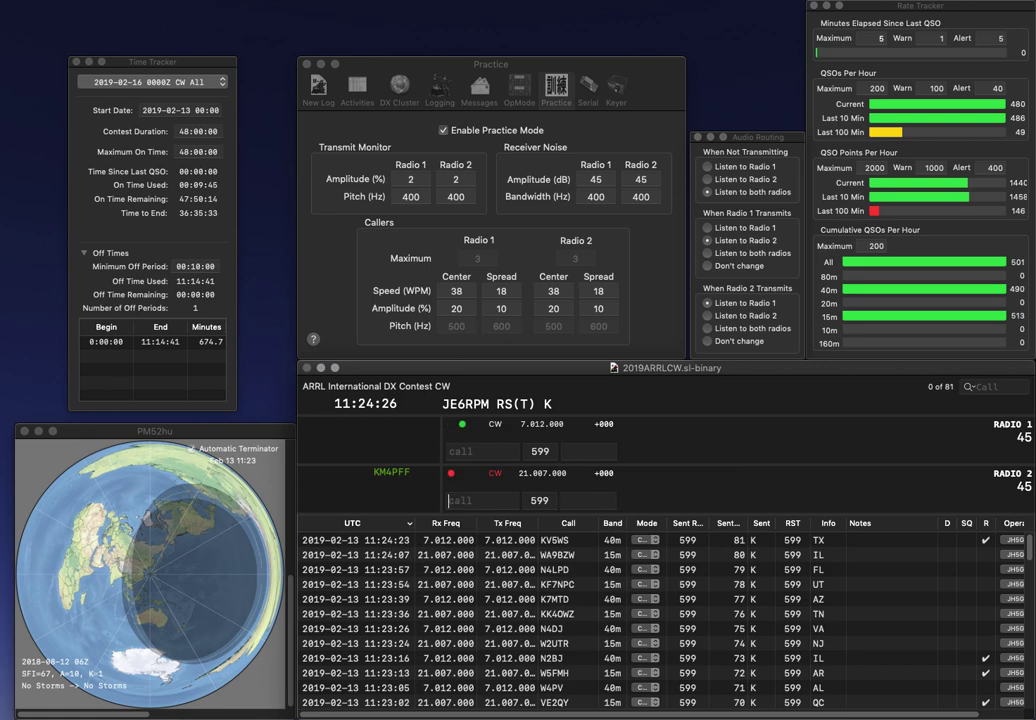
- Answer N4AWP on Radio 1 and send the call sign W6AAA on Radio 2
type("N4AWP")
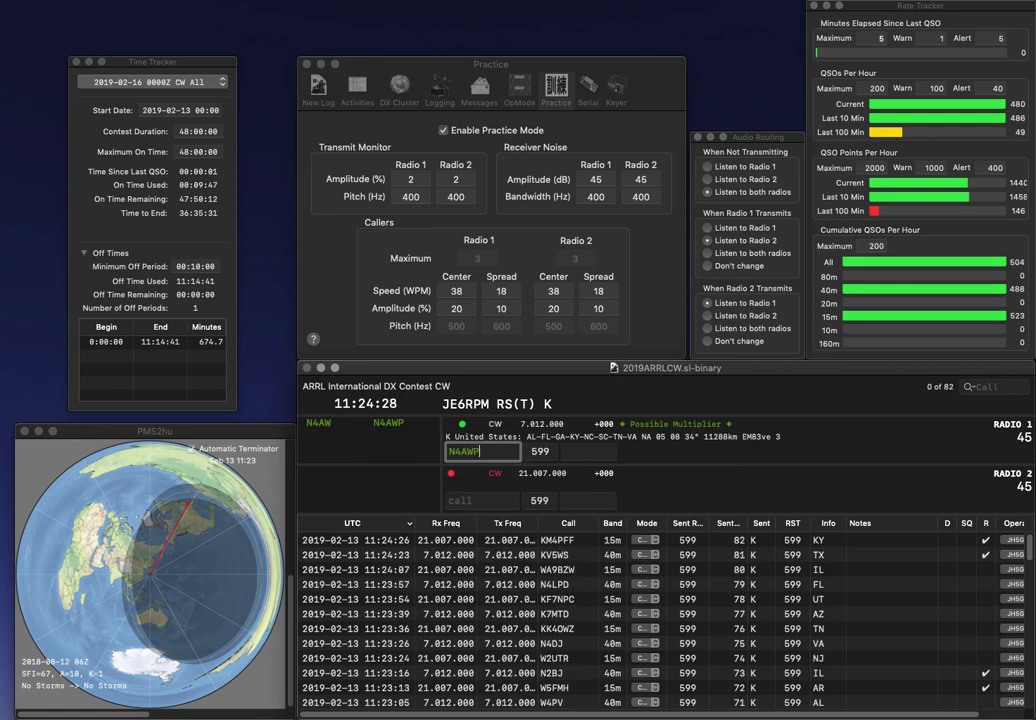
key("Return")
type("T")
key("BackSpace")
type("AAA")
key("Home")
type("W6")
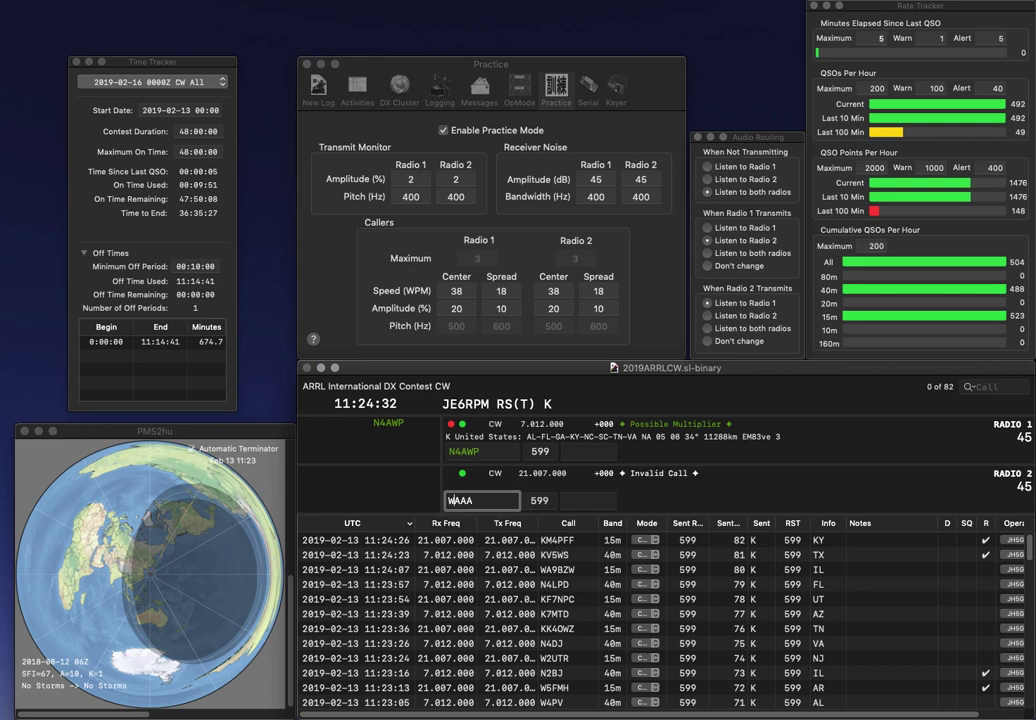
key("Return")
type("FL")
key("Return")
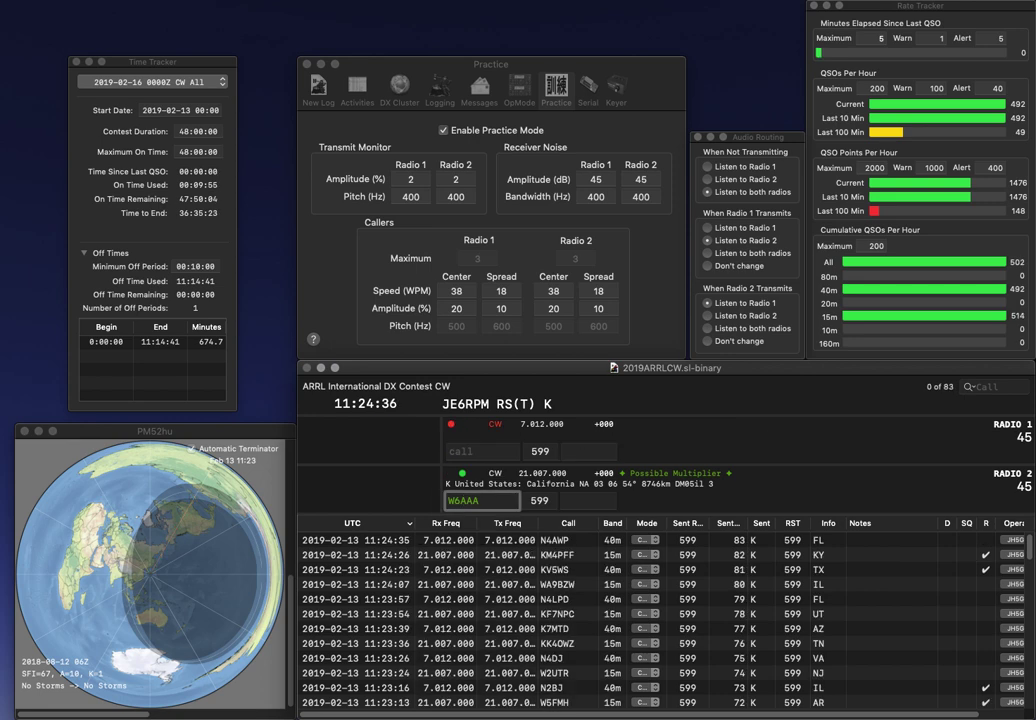
key("BackSpace")
type("B")
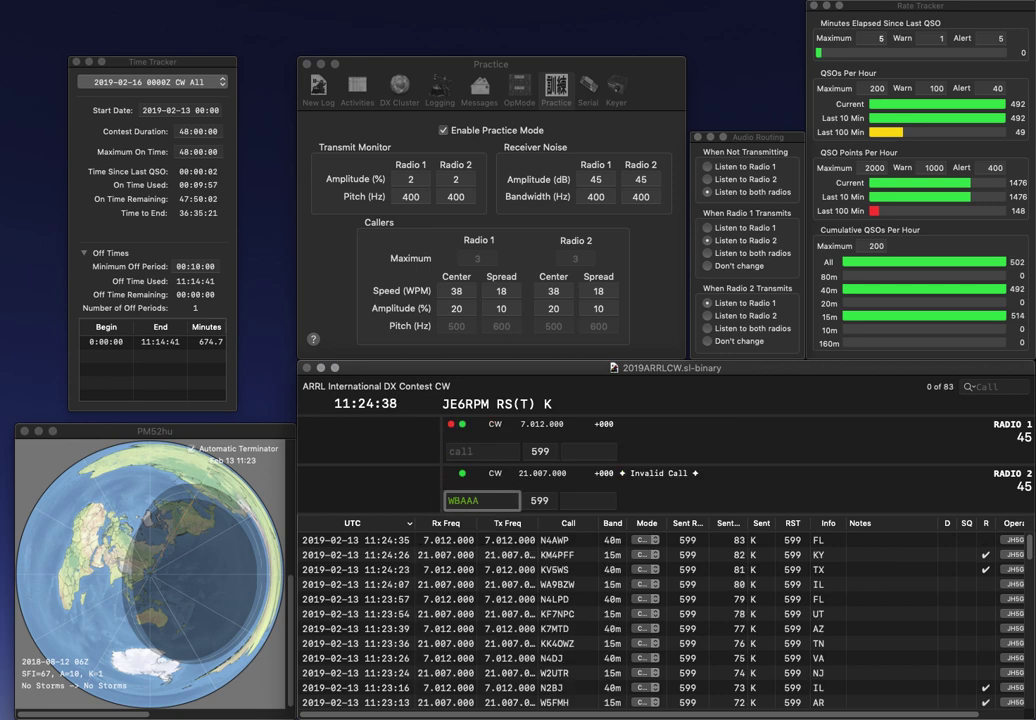
type("5")
key("Return")
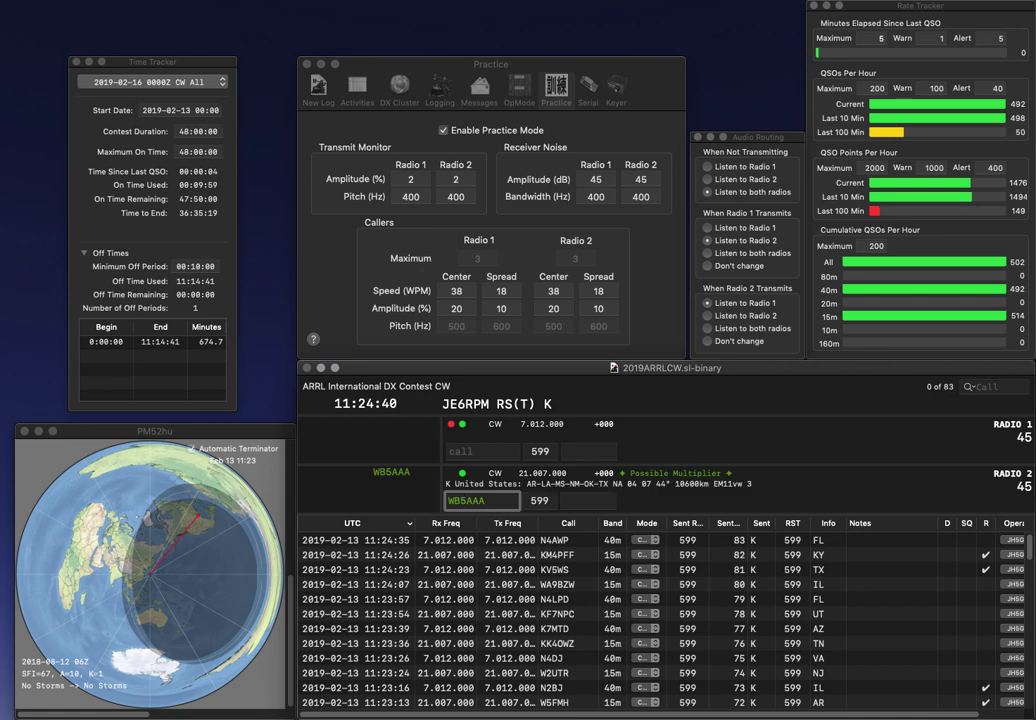
- Send the partial call K4B on Radio 1 and log WB5AAA on Radio 2 with exchange OK
type("K")
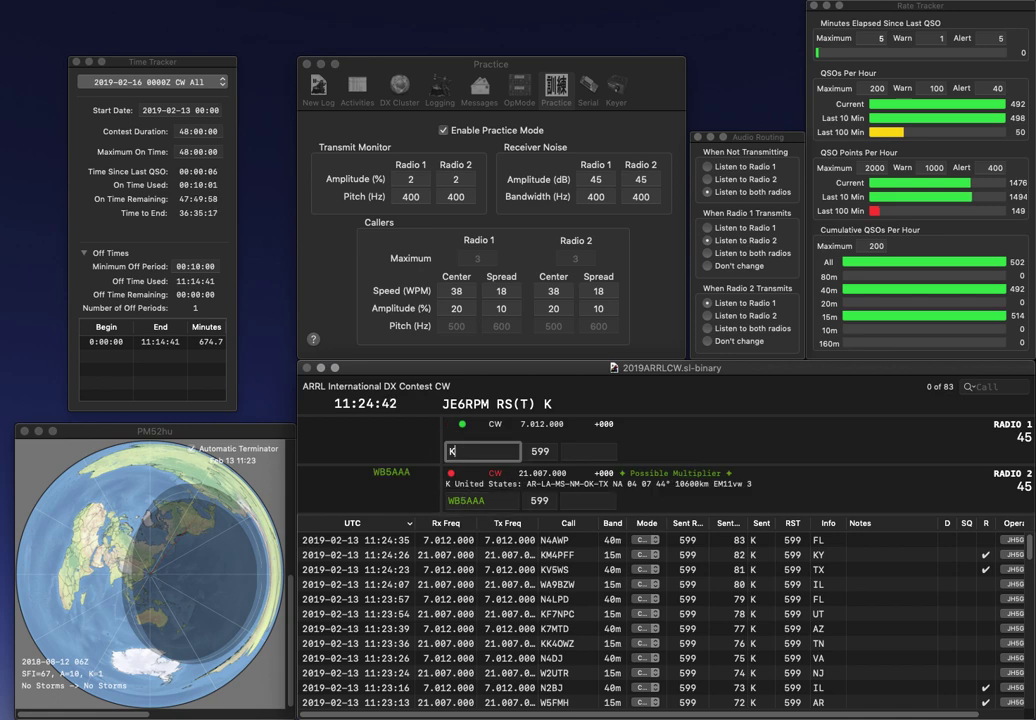
type("4B")
key("Return")
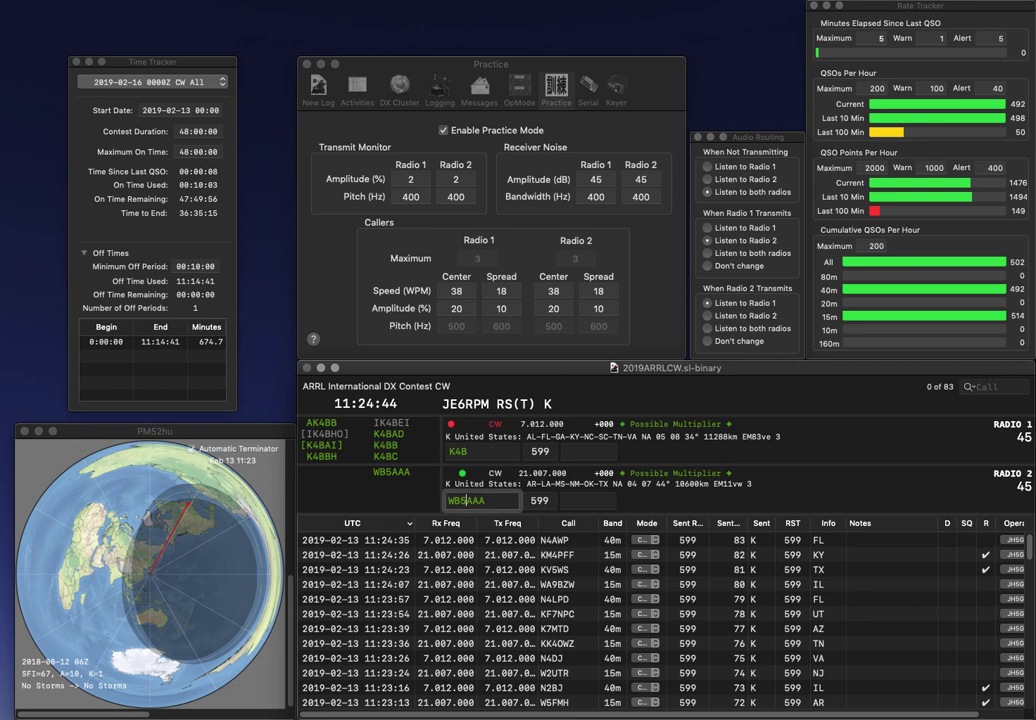
key("Tab")
type("M")
key("BackSpace")
type("OK")
key("Return")
key("BackSpace")
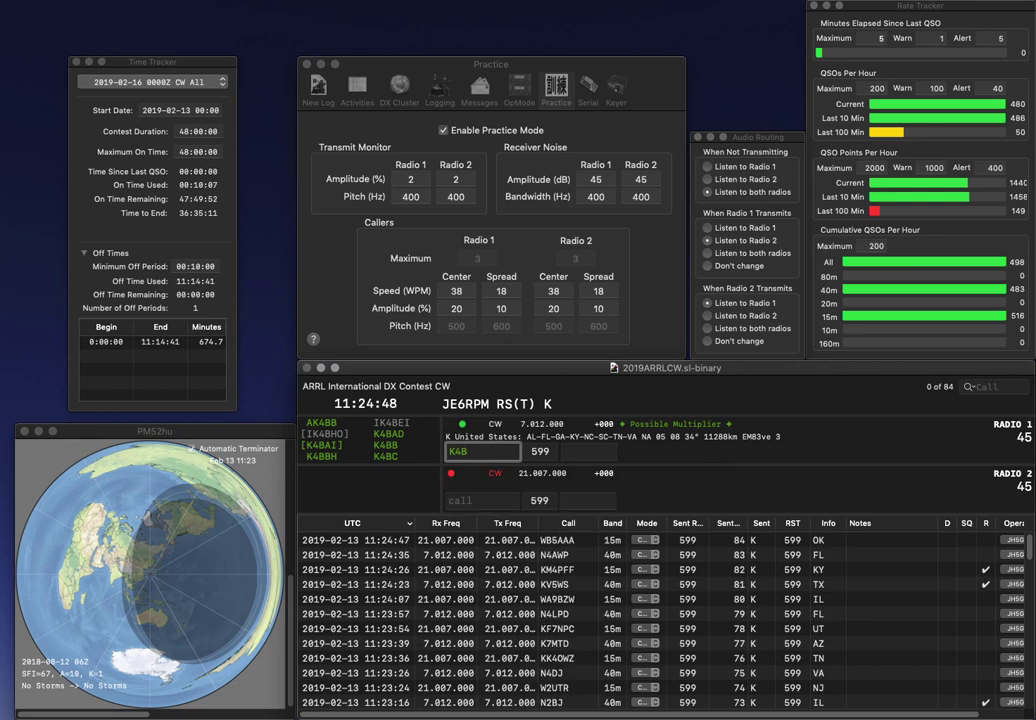
type("KWB")
key("Return")
type("K")
type("6RC")
key("Return")
type("VA")
key("Return")
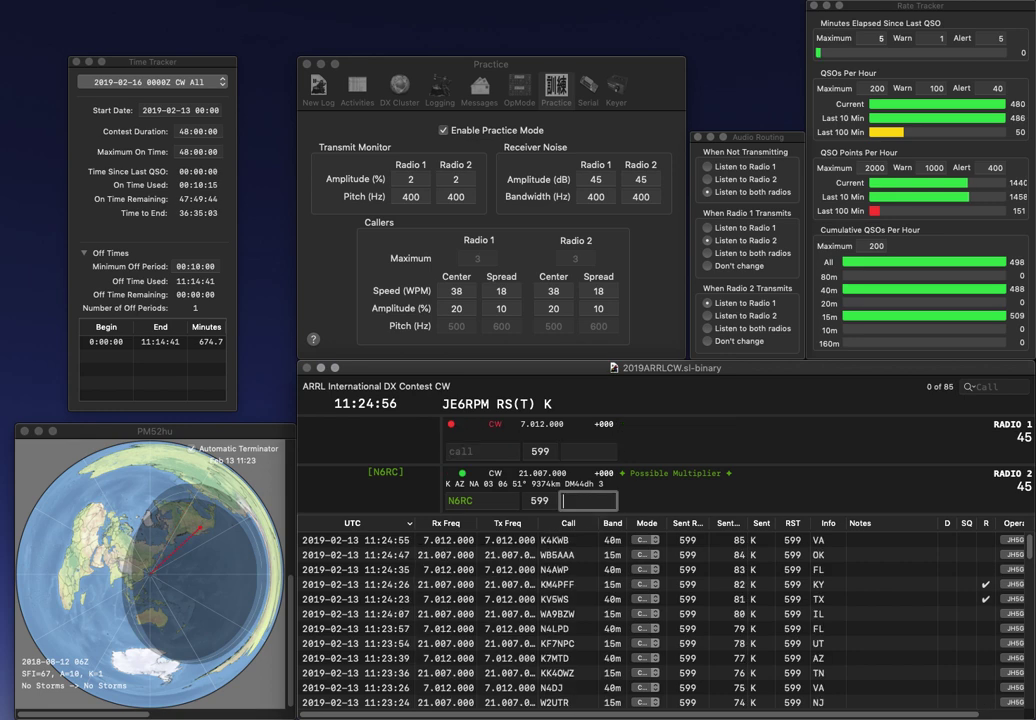
type("C")
key("BackSpace")
type("AZ")
key("Return")
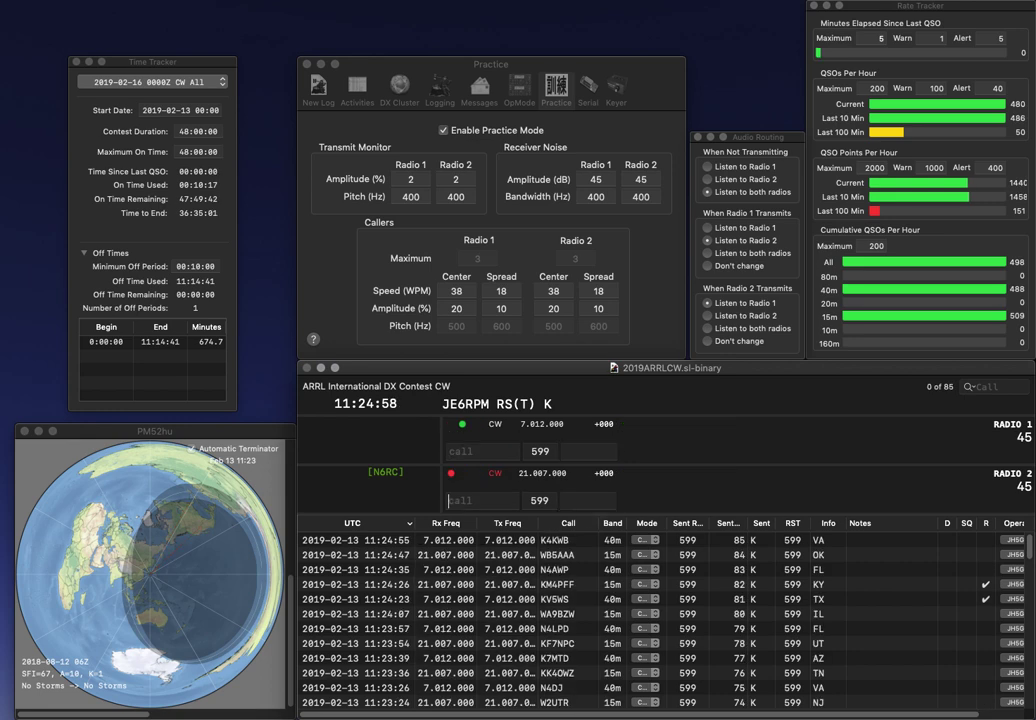
- Answer KX6Y on Radio 1 and K8BRC on Radio 2
type("KX6Y")
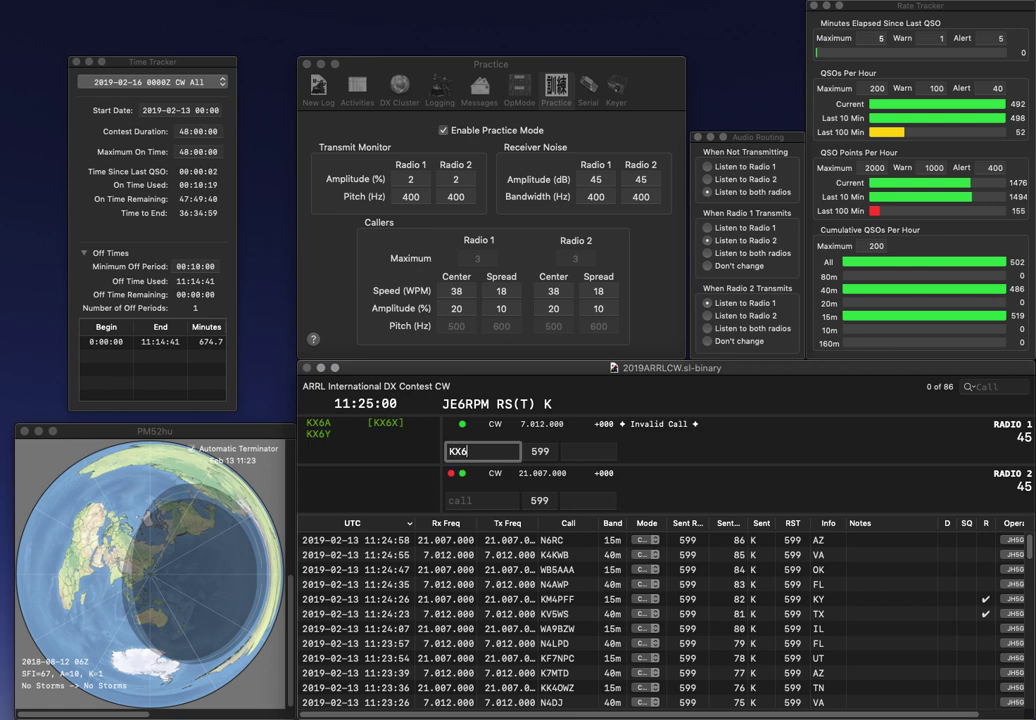
key("Return")
type("K8BRC")
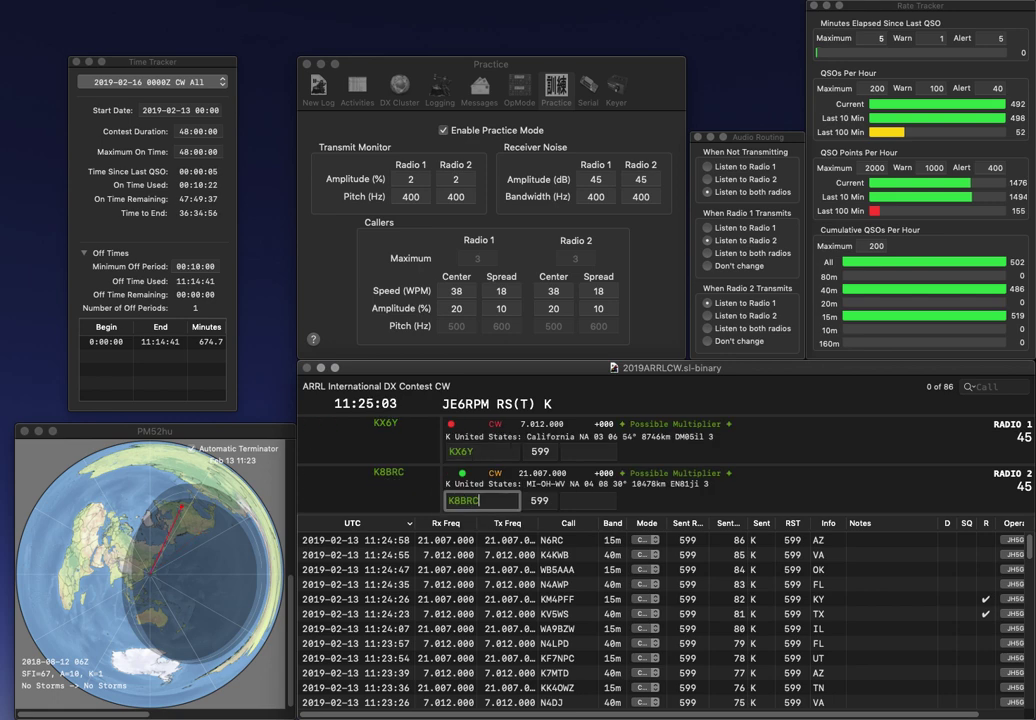
key("Return")
key("space")
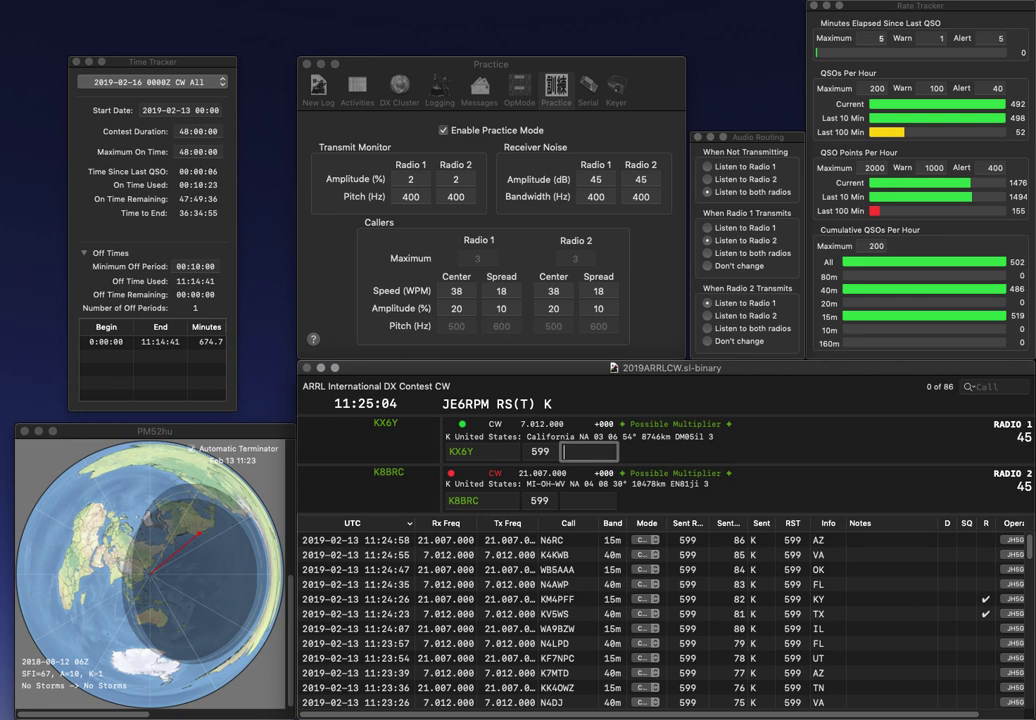
key("Return")
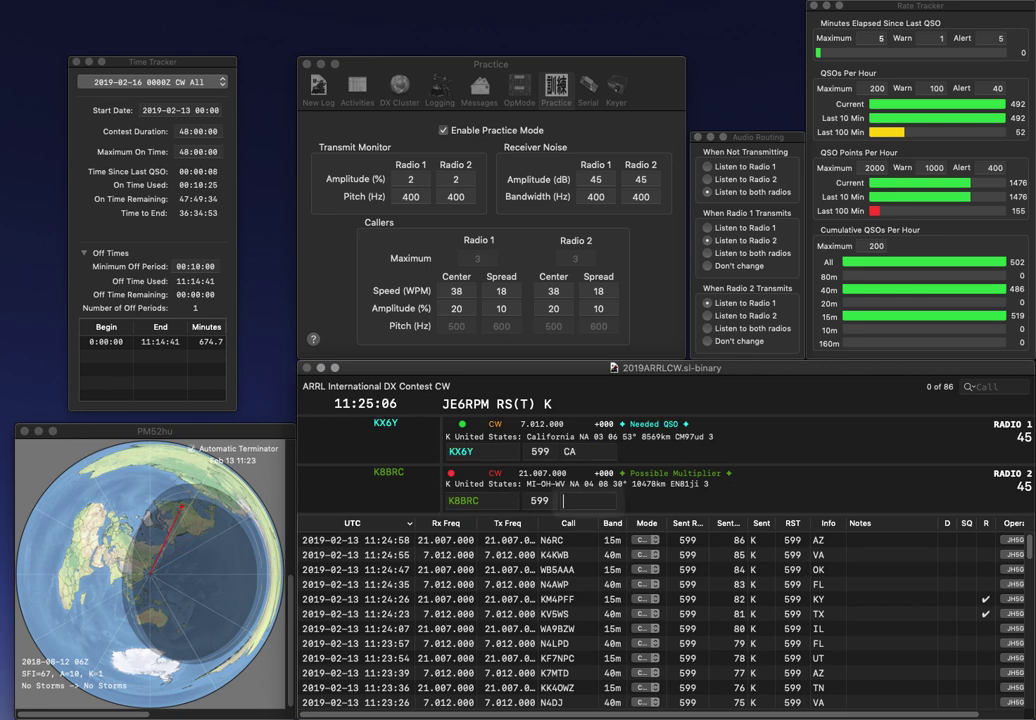
type("OH")
key("Return")
- Answer W3ZL on Radio 1 and WA0CED on Radio 2
type("W3ZL")
key("Return")
type("WA0CED")
key("Return")
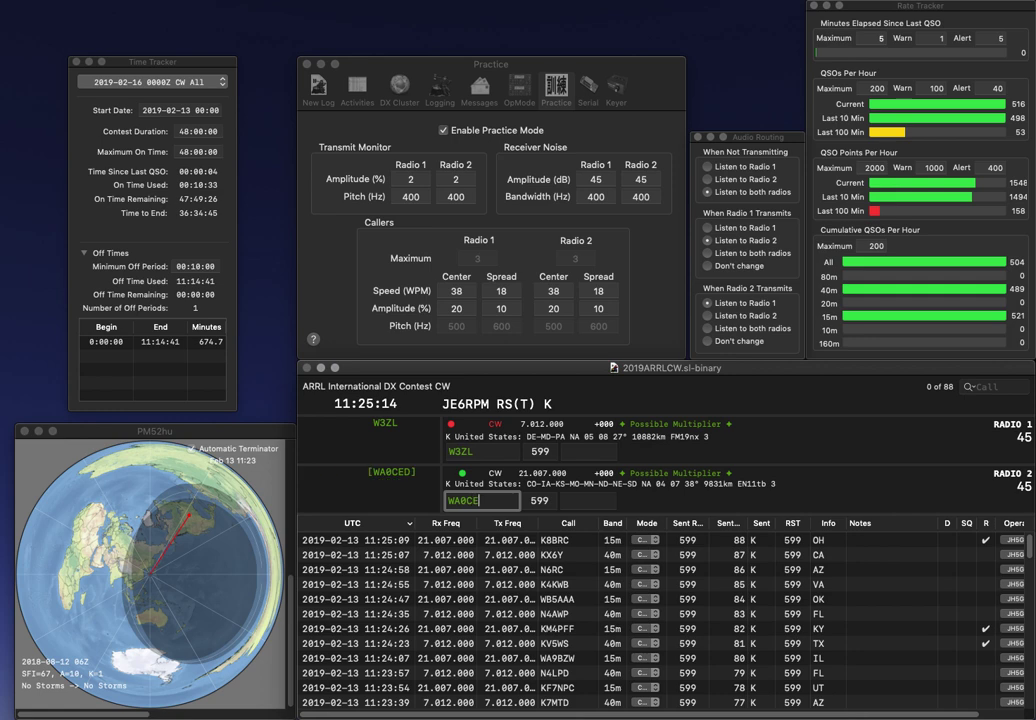
type("DE")
key("Return")
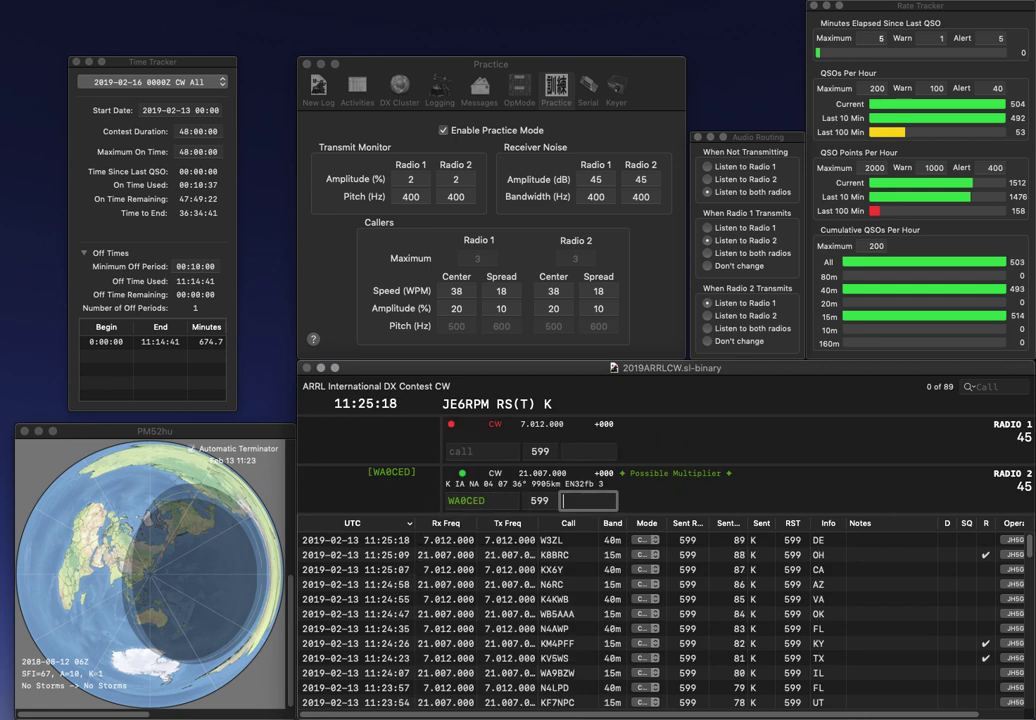
type("IA")
key("Return")
type("KB")
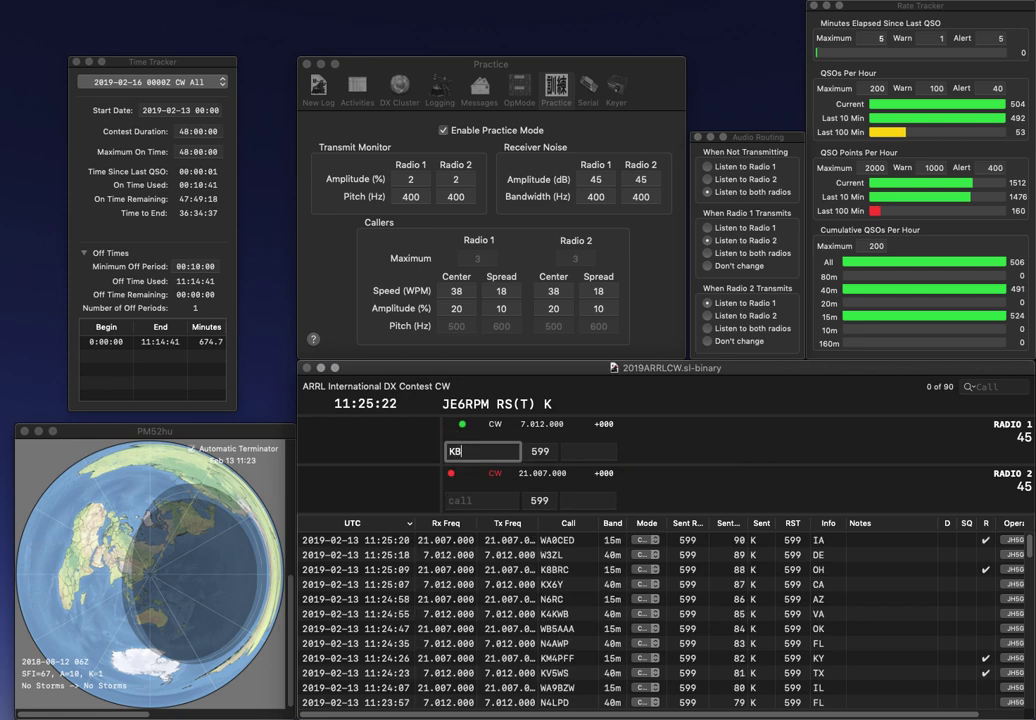
type("9MCX")
key("Return")
type("TAG")
key("super+Left")
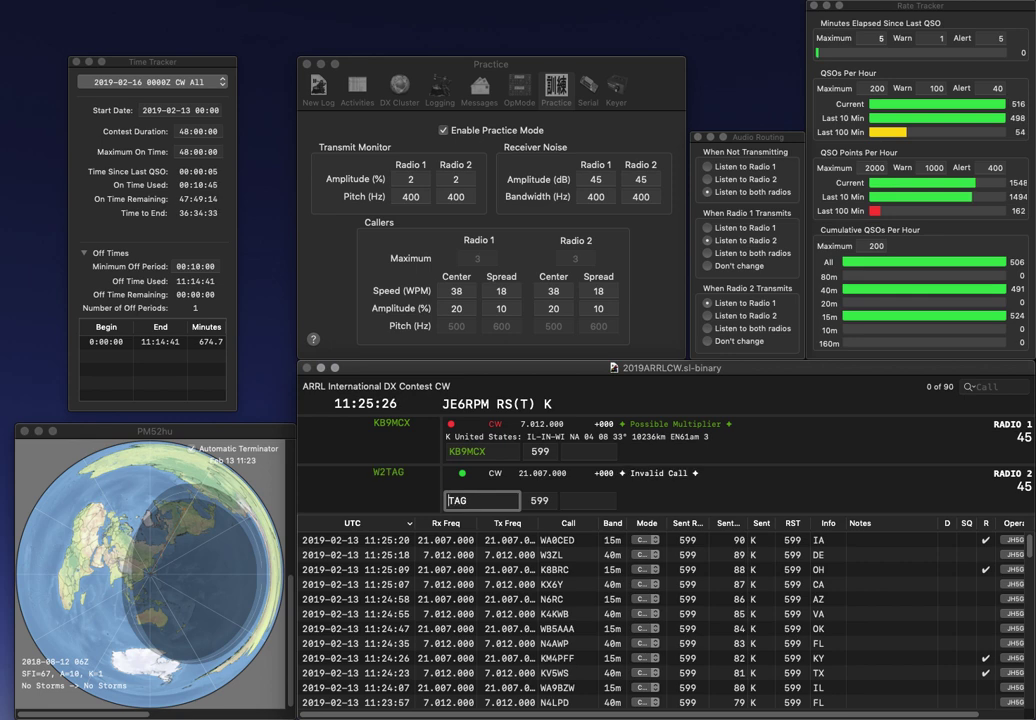
type("W2")
key("Return")
key("space")
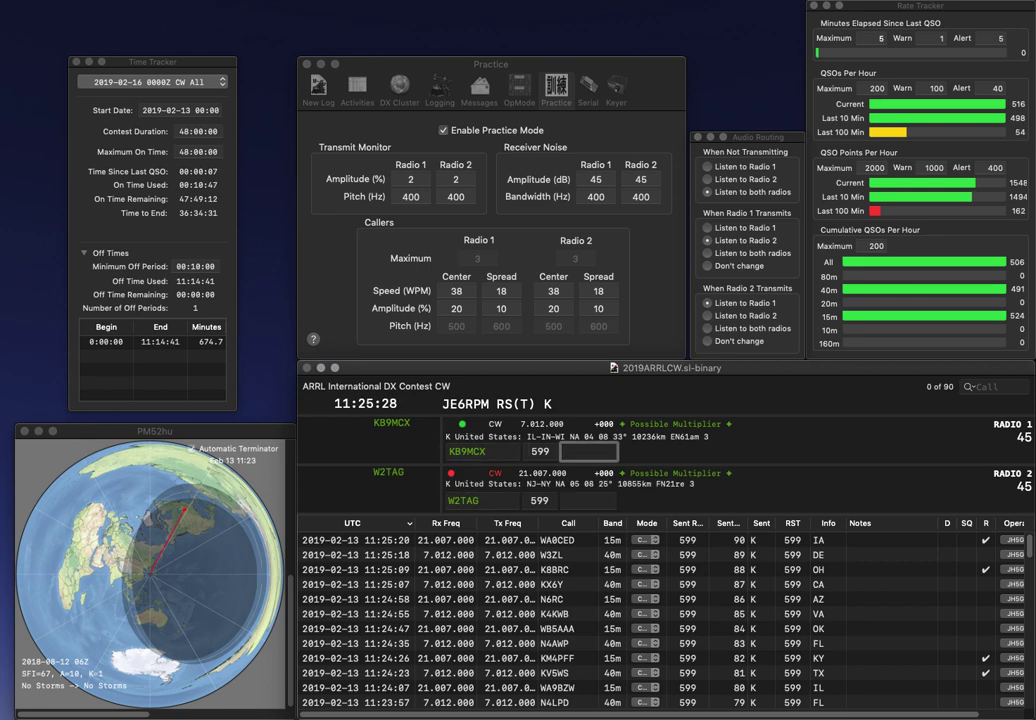
type("WI")
key("Return")
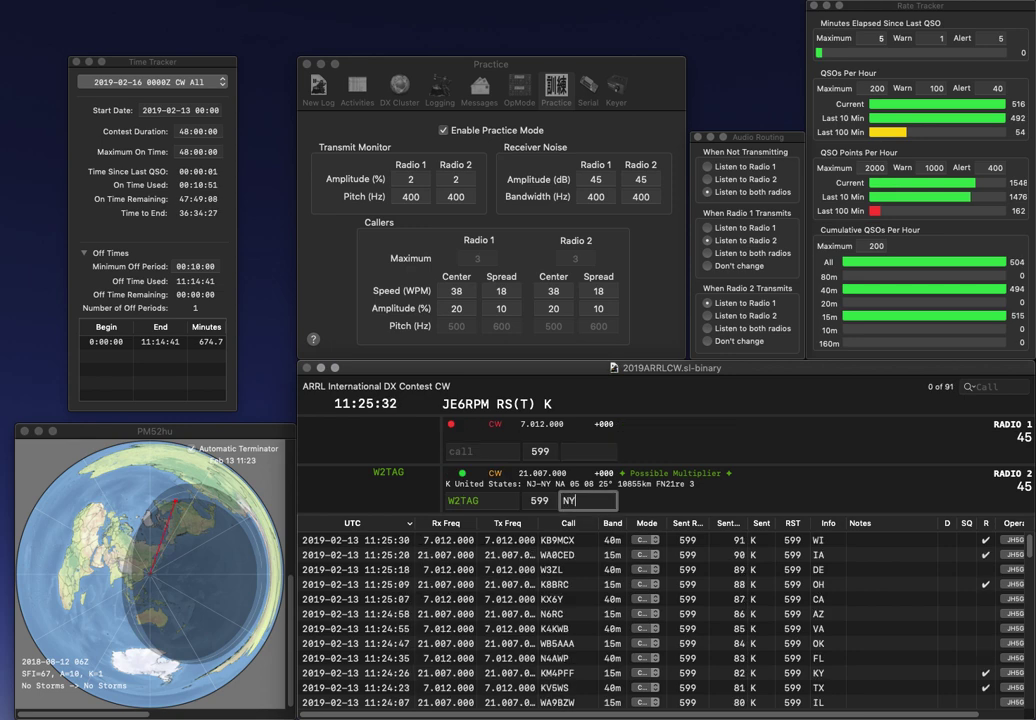
key("Return")
- Answer K4FX on Radio 1 and WT3Z on Radio 2
type("K4FX")
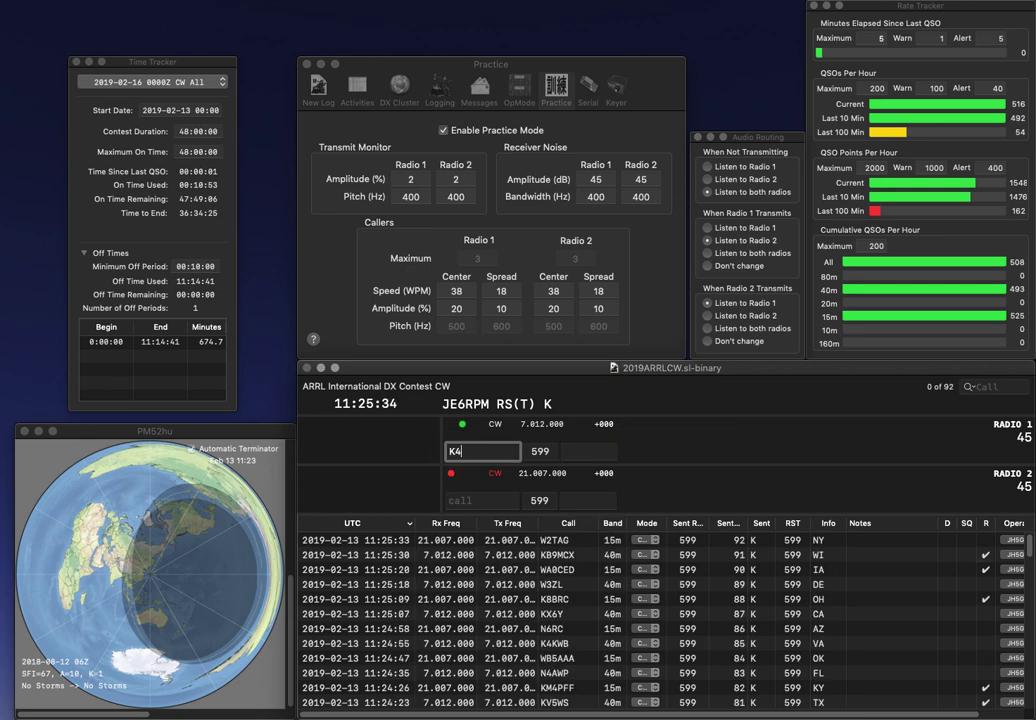
key("Return")
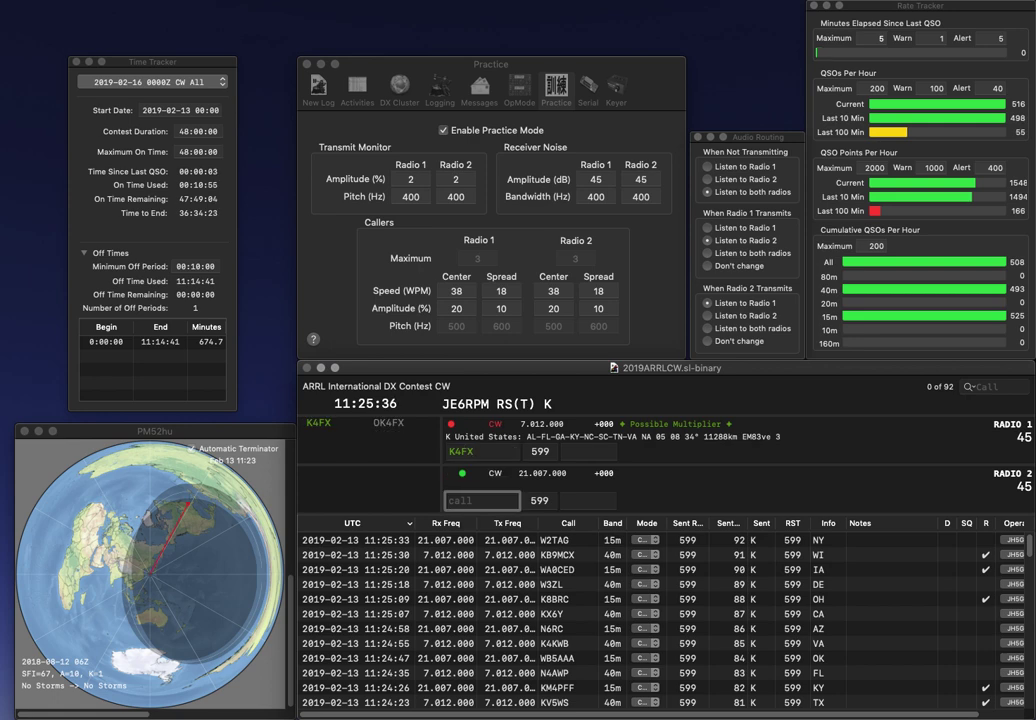
type("WT3")
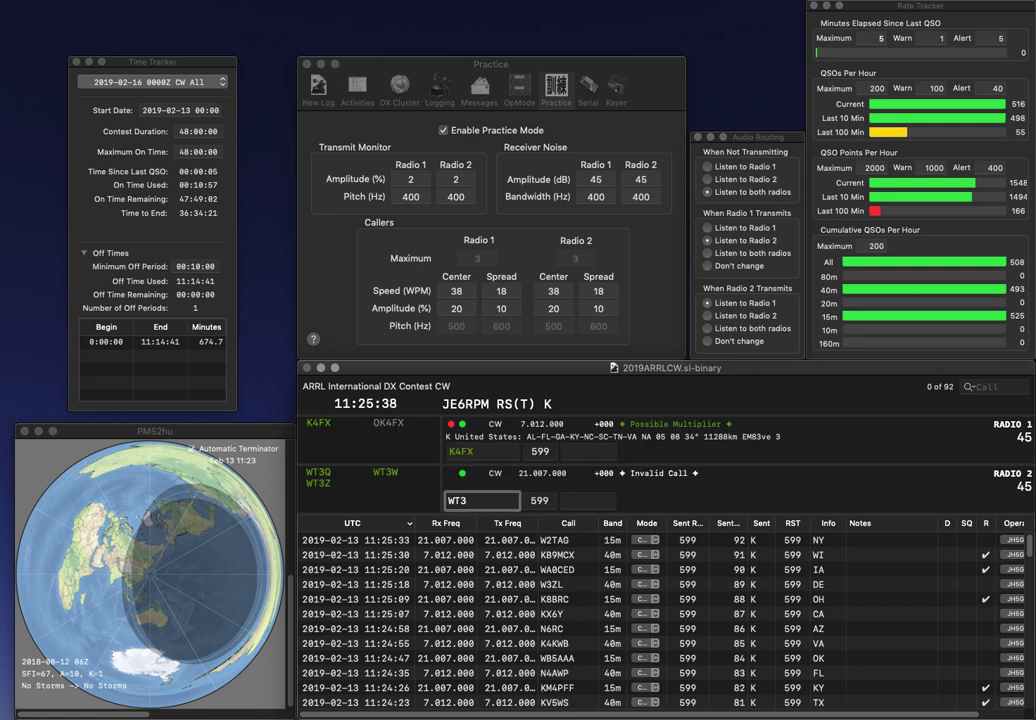
type("Z")
key("Return")
type("F")
key("BackSpace")
type("SC")
key("Return")
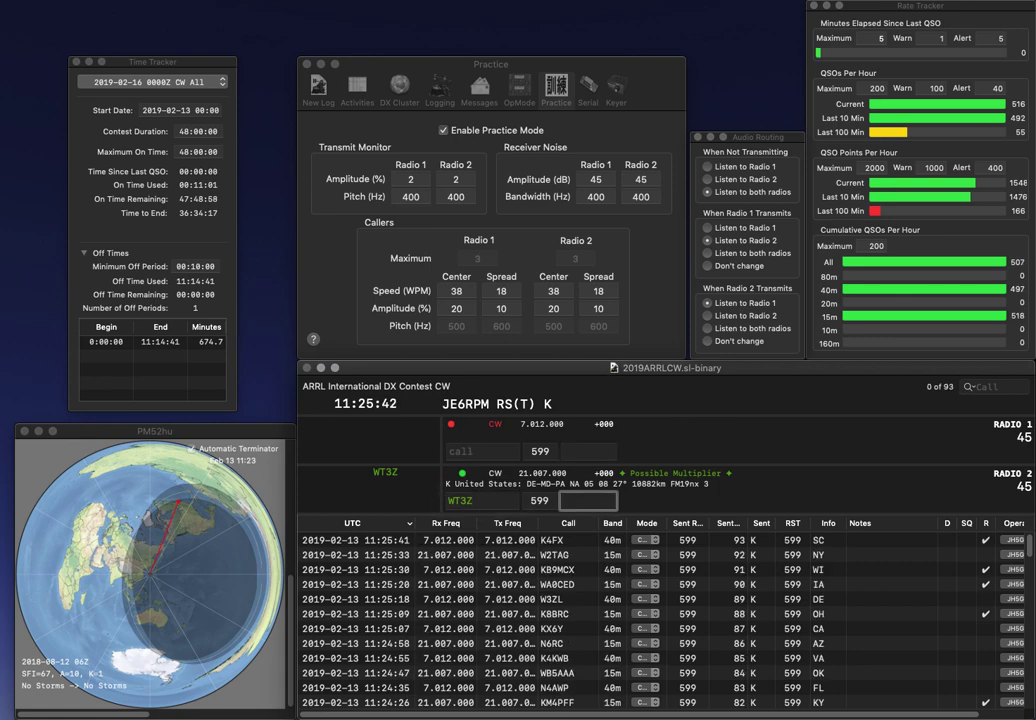
type("MD")
key("Return")
type("KM4FVF")
key("Return")
type("WB9JTK")
key("Return")
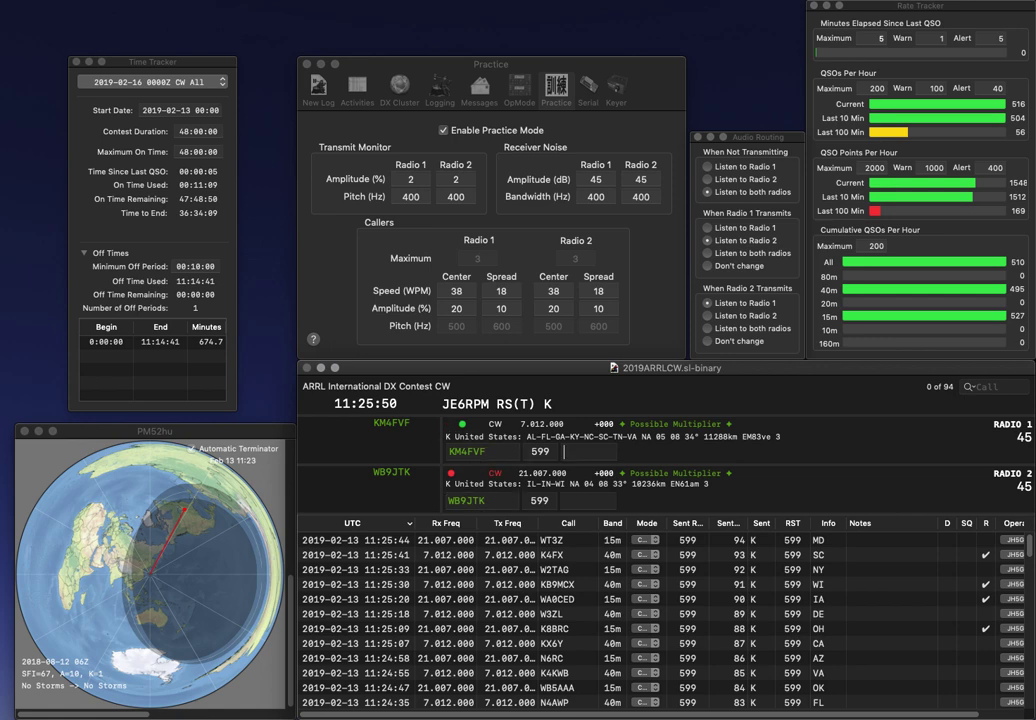
type("NC")
key("Return")
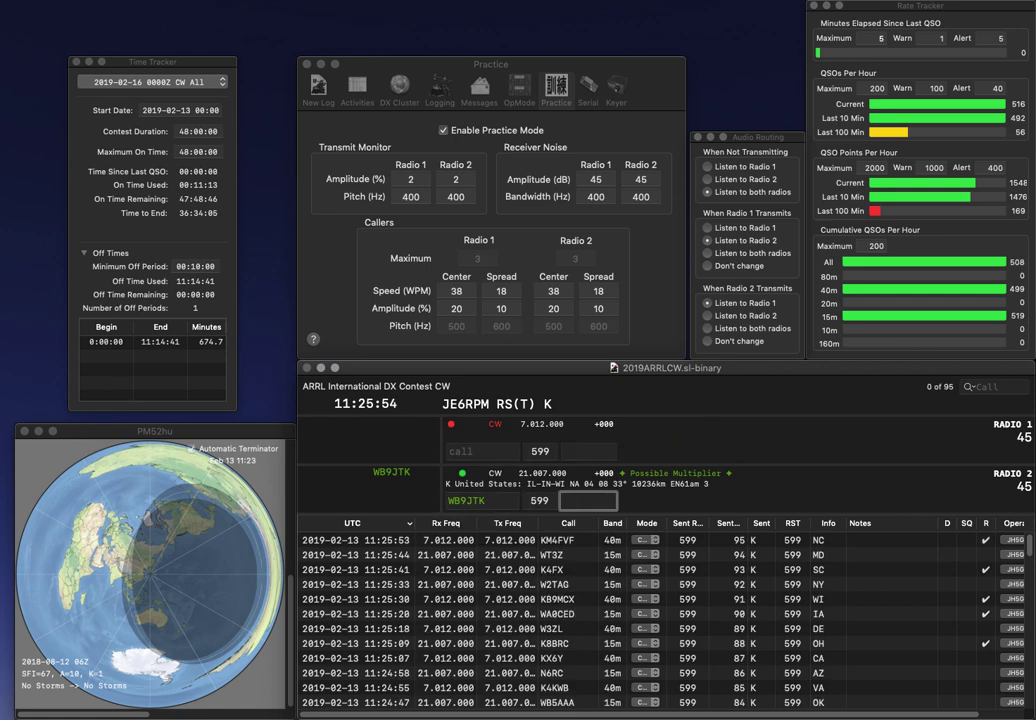
type("IL")
key("Return")
type("W4USF")
key("Return")
type("VE3")
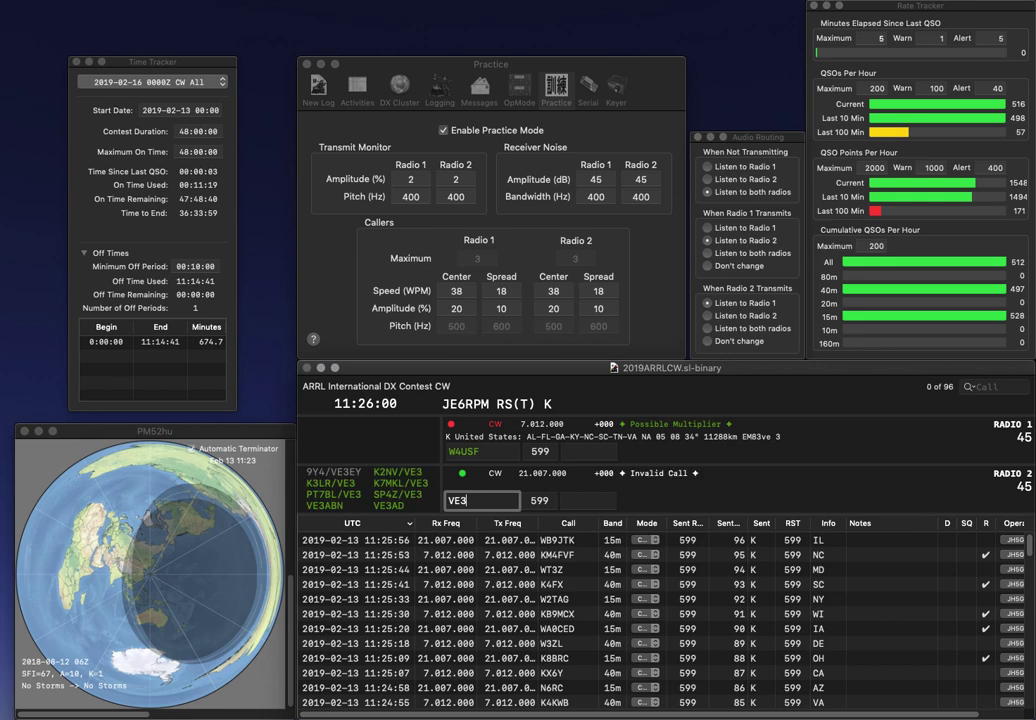
type("PCW")
key("Return")
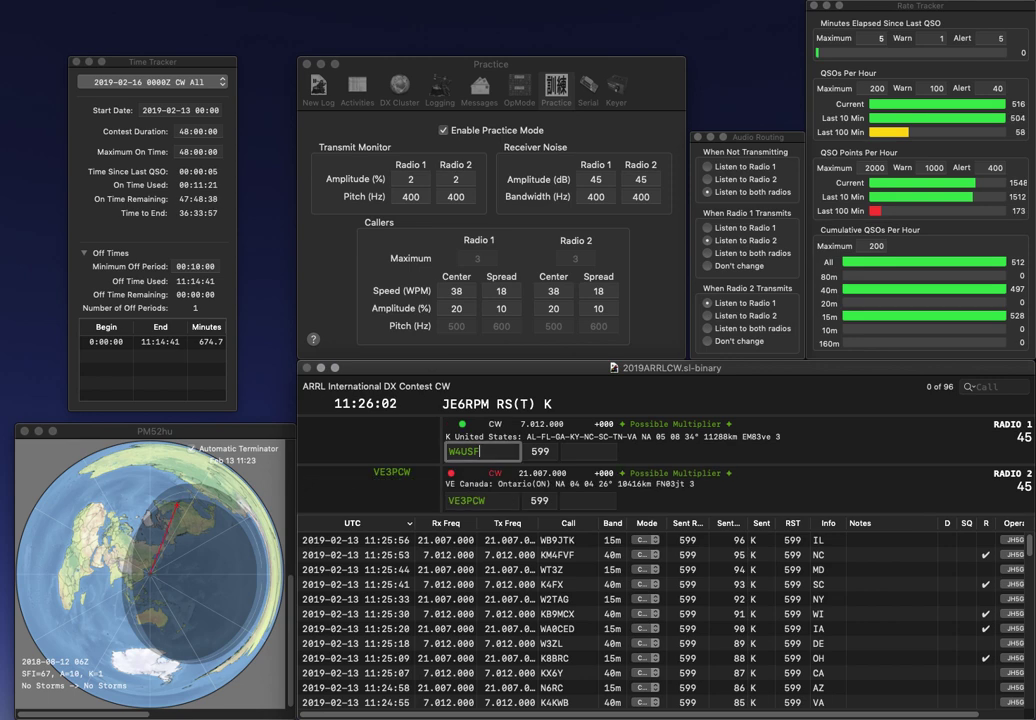
key("BackSpace")
key("BackSpace")
type("HF")
key("Return")
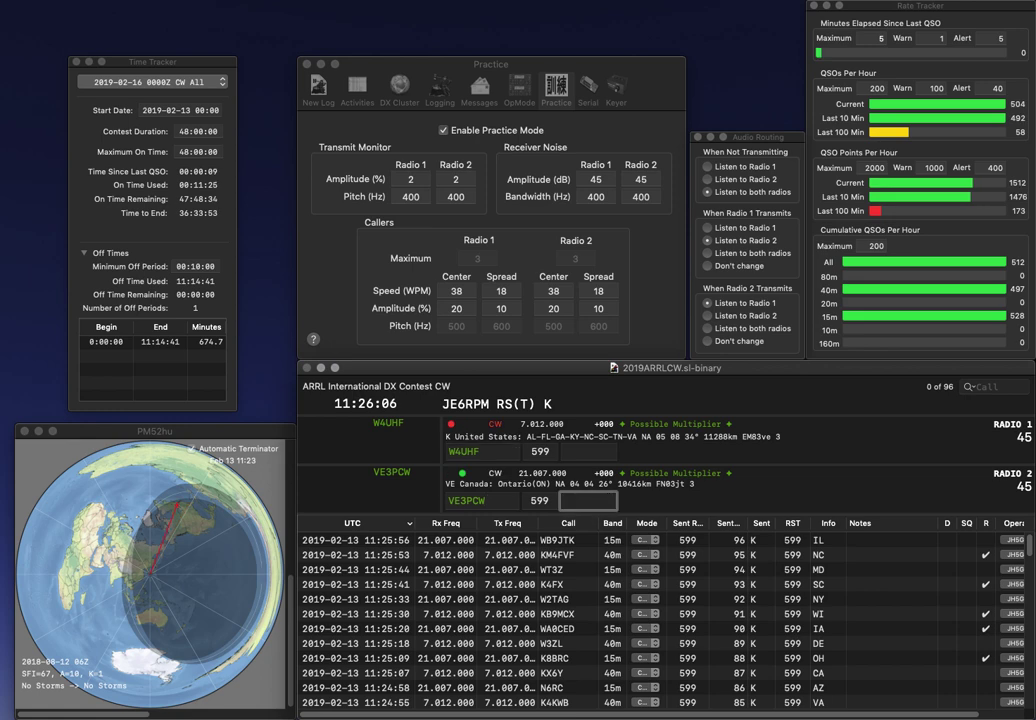
type("ON")
key("Return")
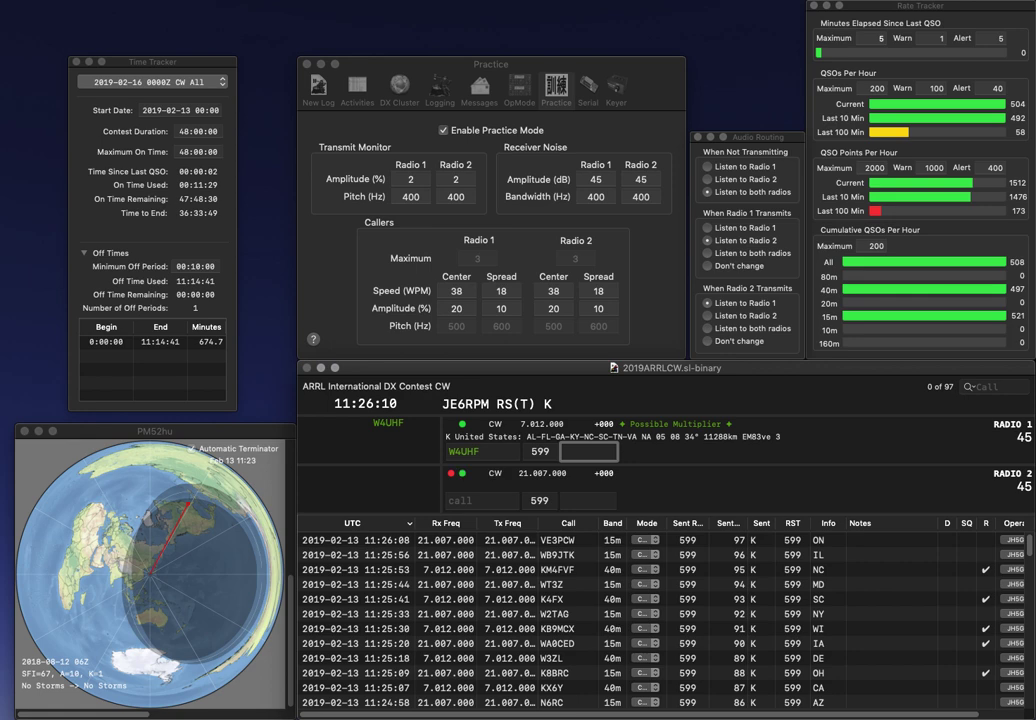
type("VA")
key("Return")
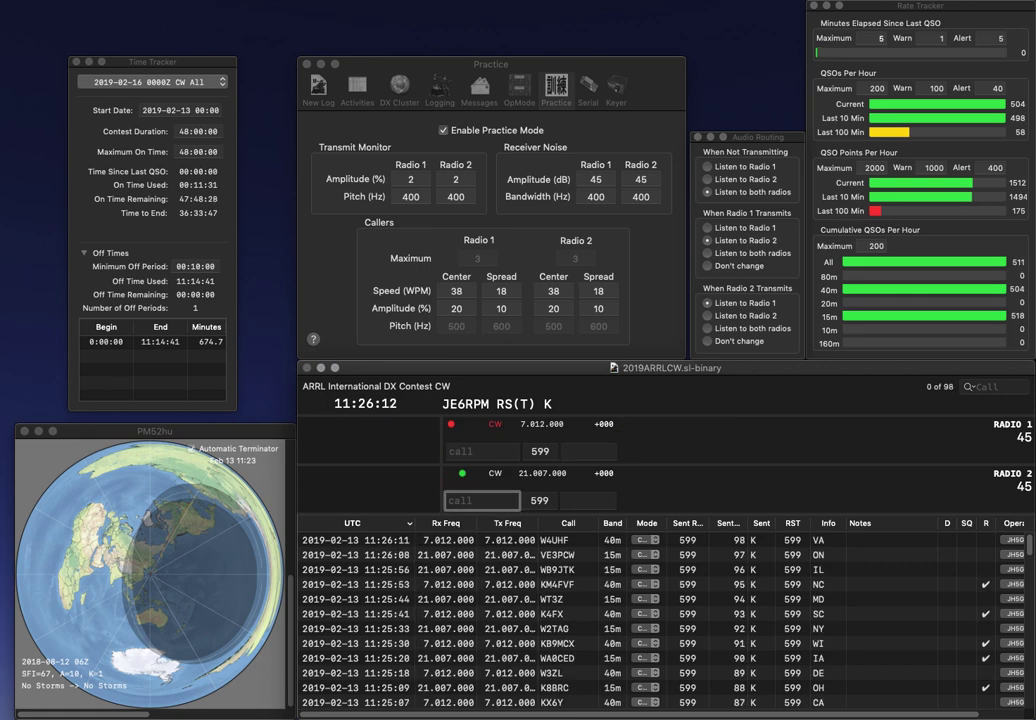
- Answer WA00HSX on Radio 2 and the partial call WG on Radio 1
type("0HHX")
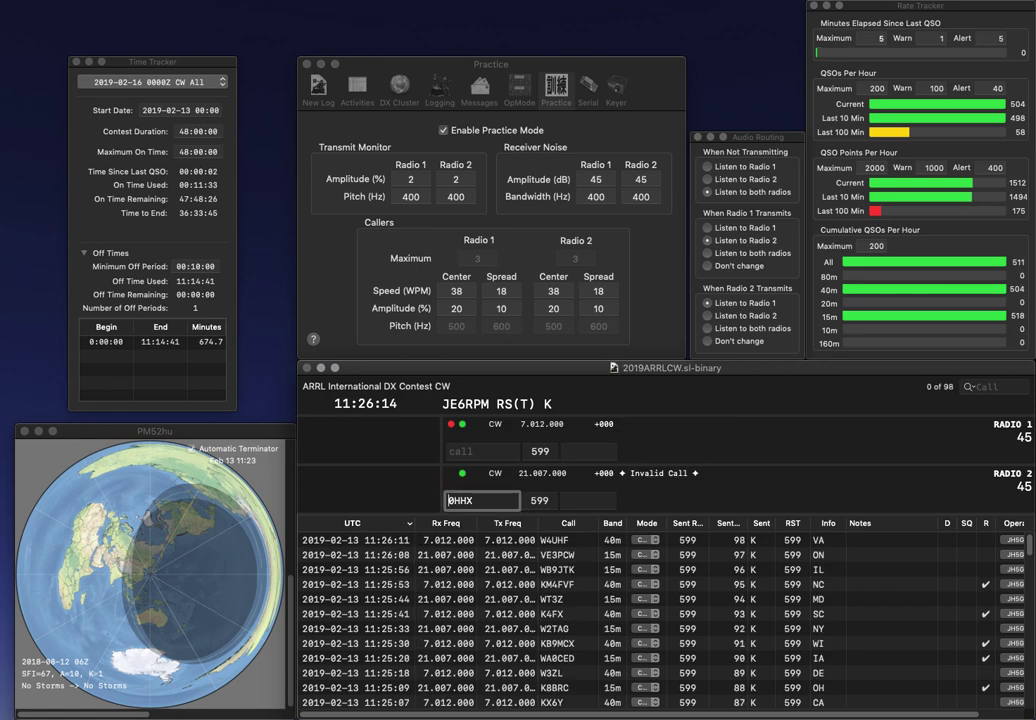
type("WA00HS")
key("Return")
key("space")
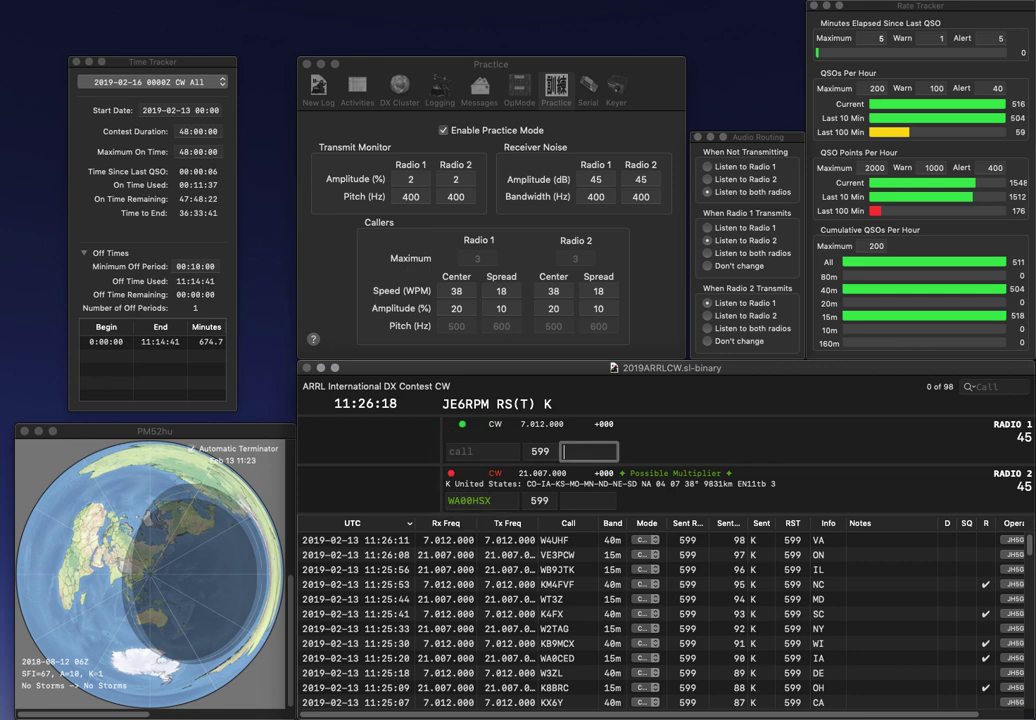
key("space")
type("WG")
key("Return")
key("Left")
key("Left")
key("BackSpace")
key("BackSpace")
type("H")
key("Return")
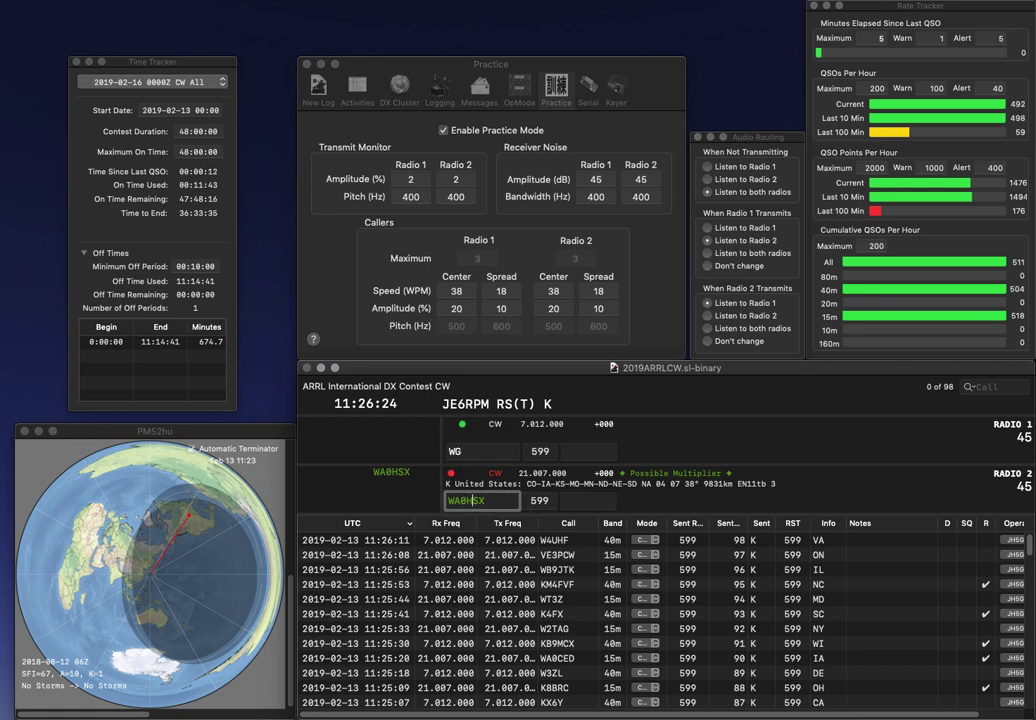
key("Left")
key("Left")
type("K4")
key("Return")
key("Tab")
type("NE")
key("Return")
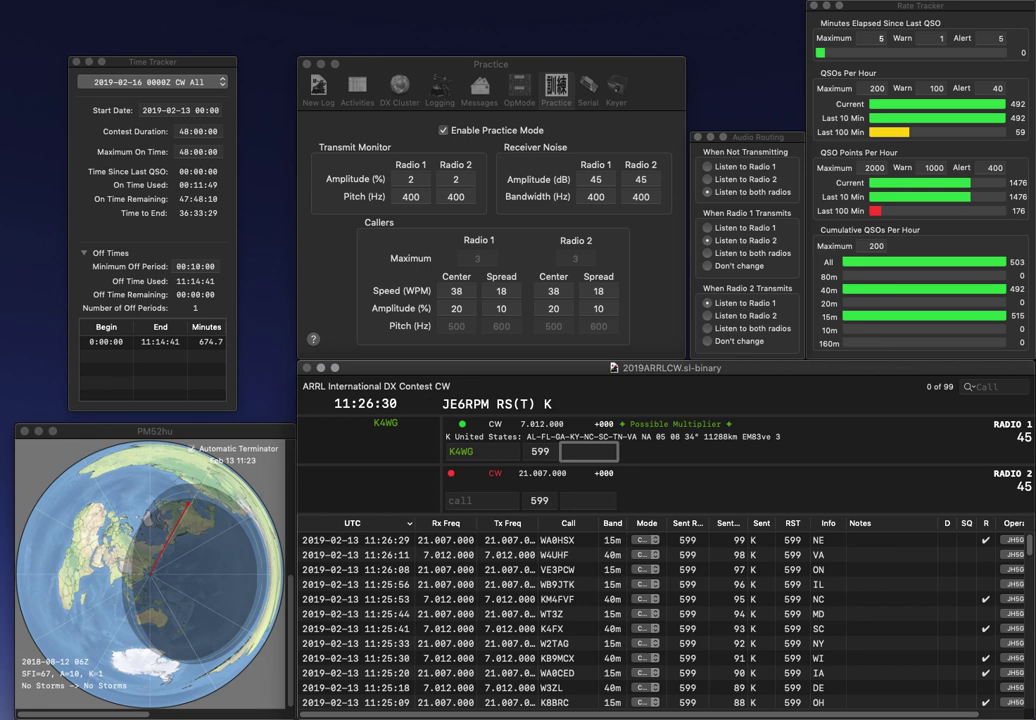
type("FL")
key("Return")
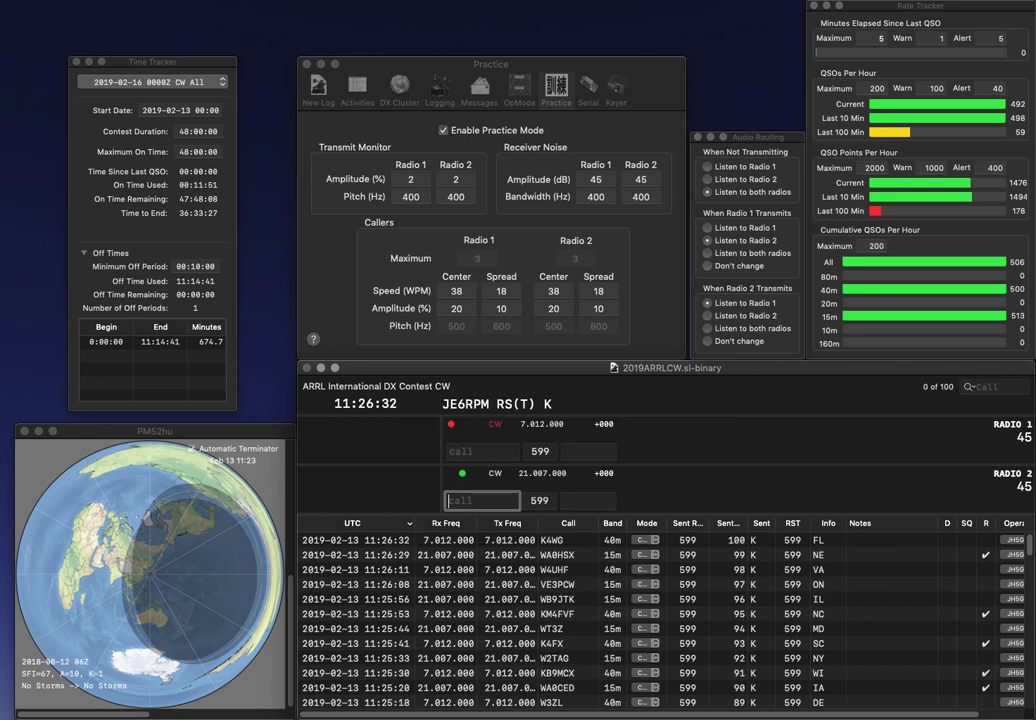
type("K6EZ")
key("Return")
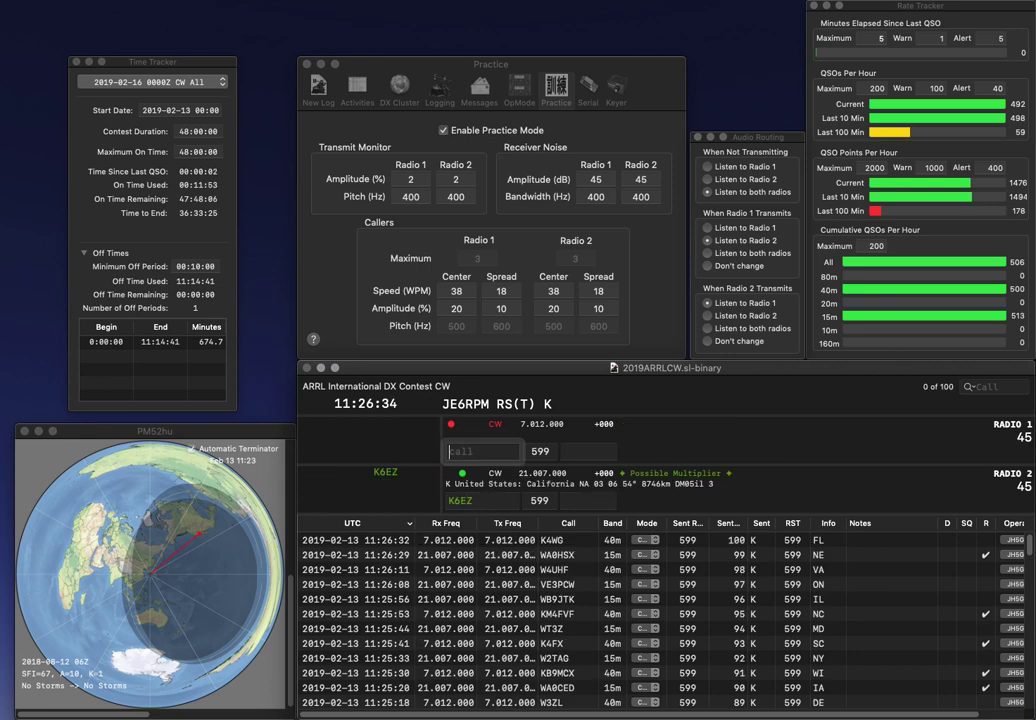
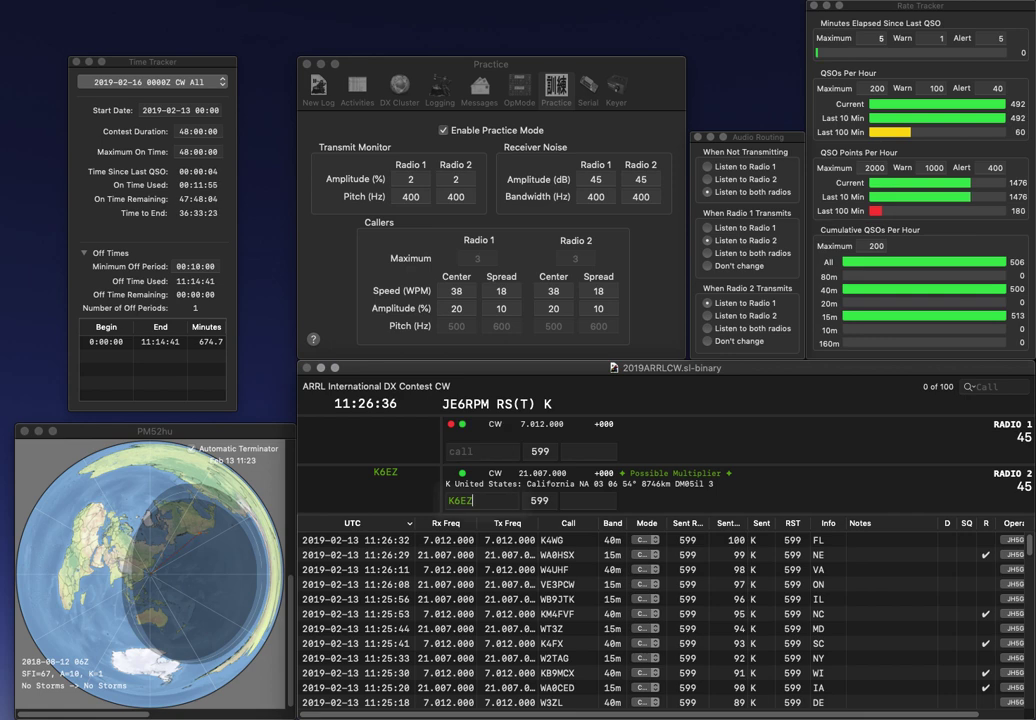
type("TMT")
key("Return")
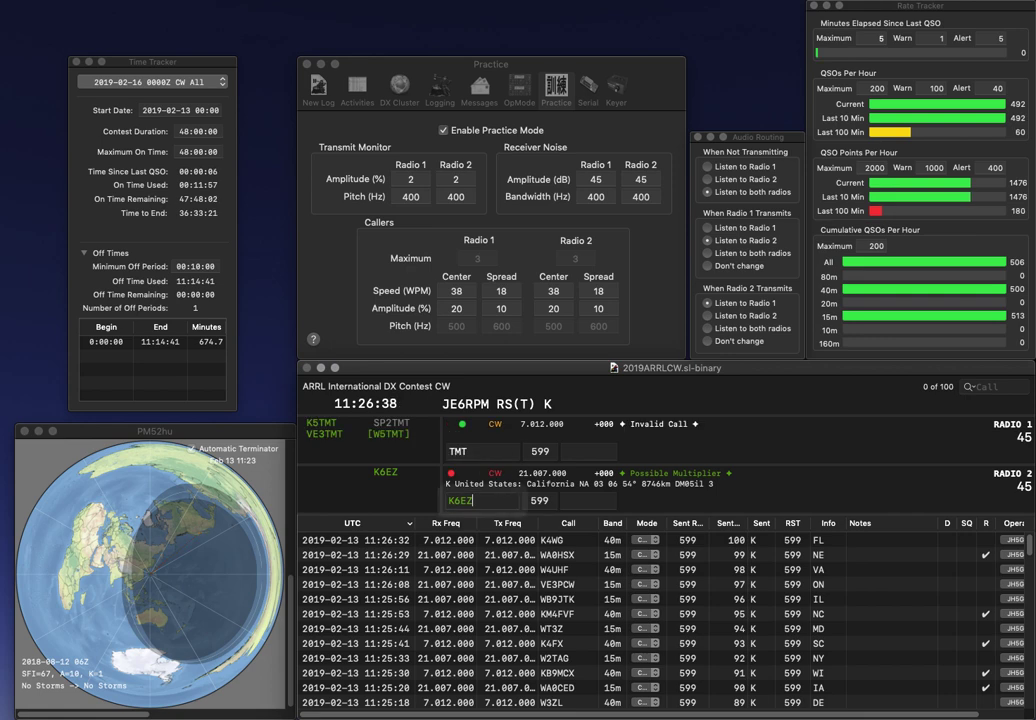
type("CA")
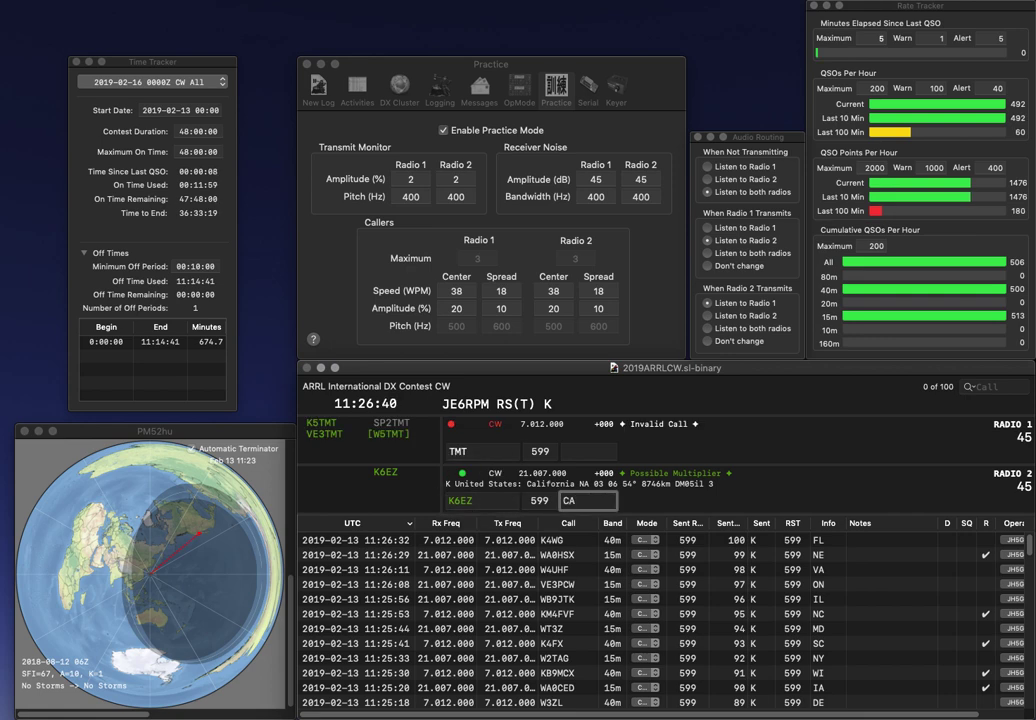
key("Return")
- Complete the partial call on Radio 1 as VE3TMT and answer N0EZ on Radio 2
type("VE3")
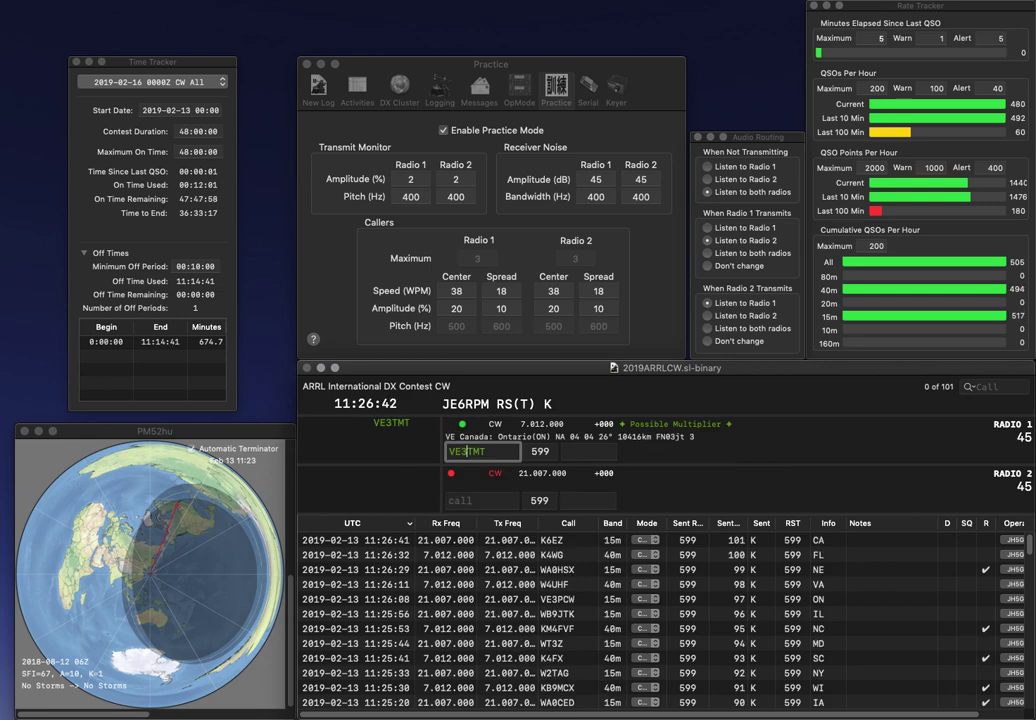
key("Return")
type("N0EZ")
key("Return")
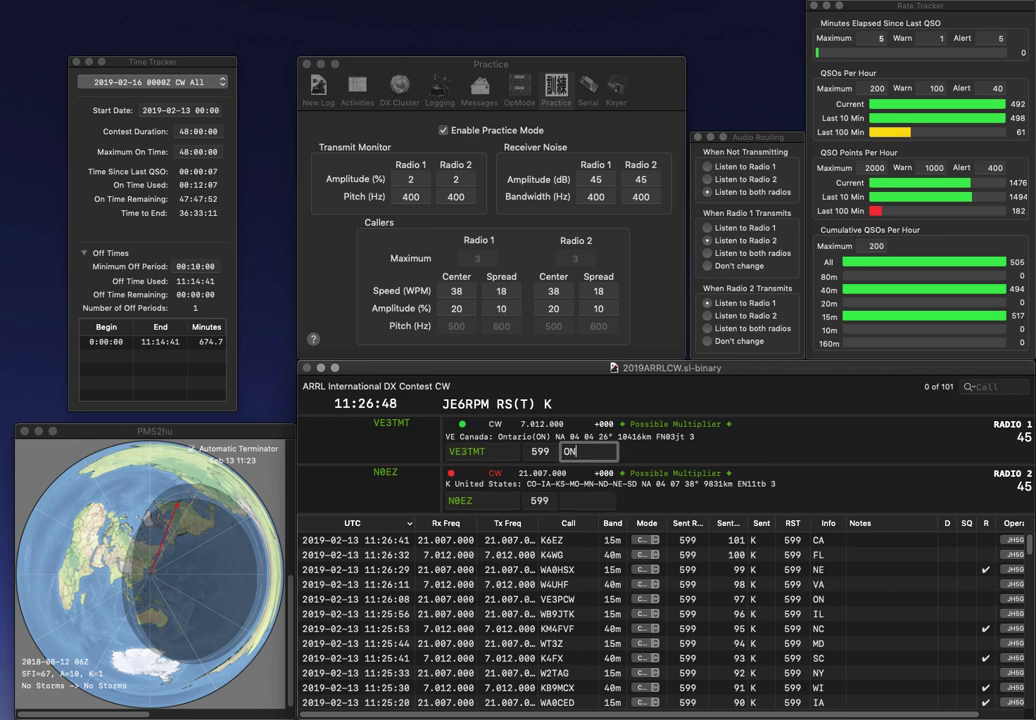
key("Return")
type("ND")
key("Return")
- Answer the partial call K5Z on Radio 1 and AB8BB on Radio 2
type("K5")
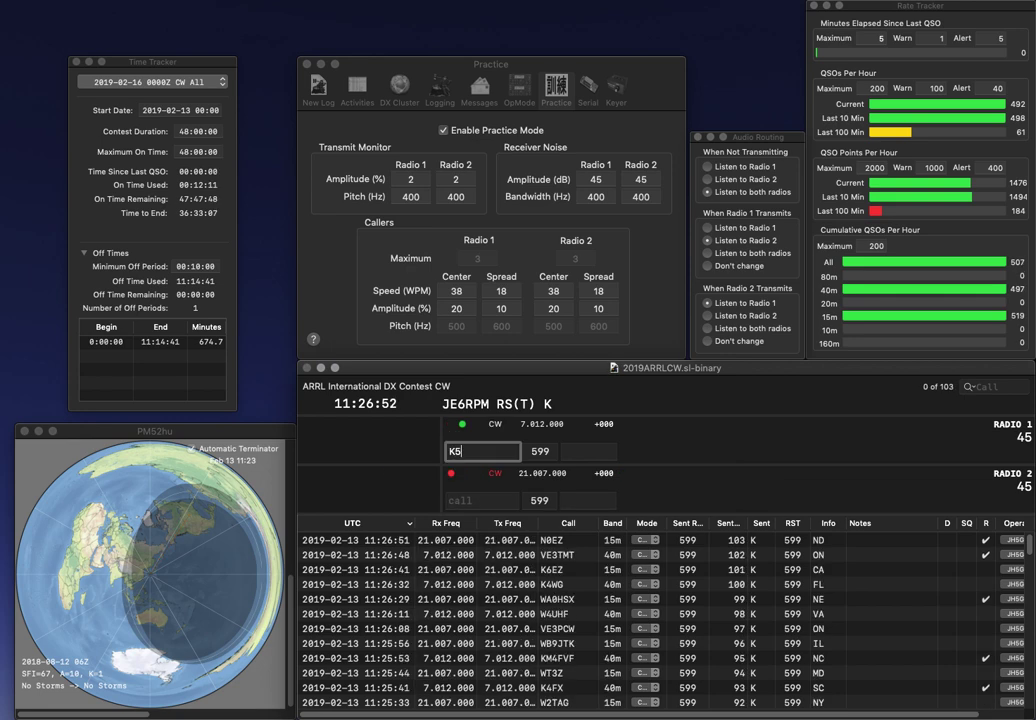
type("Z")
key("Return")
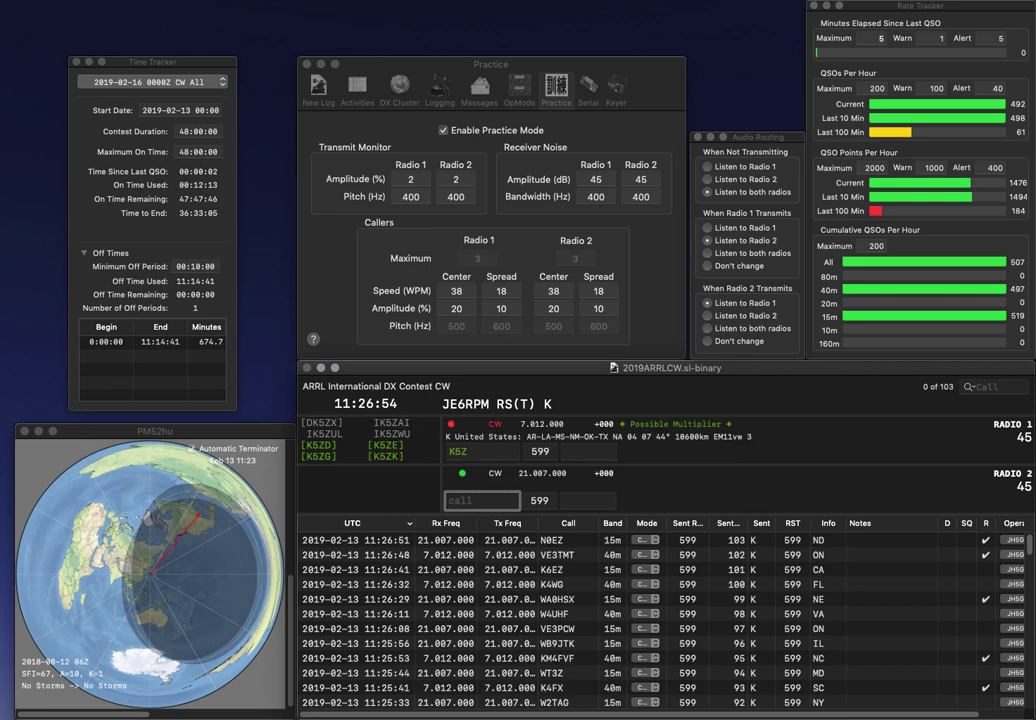
type("AB8BB")
key("Return")
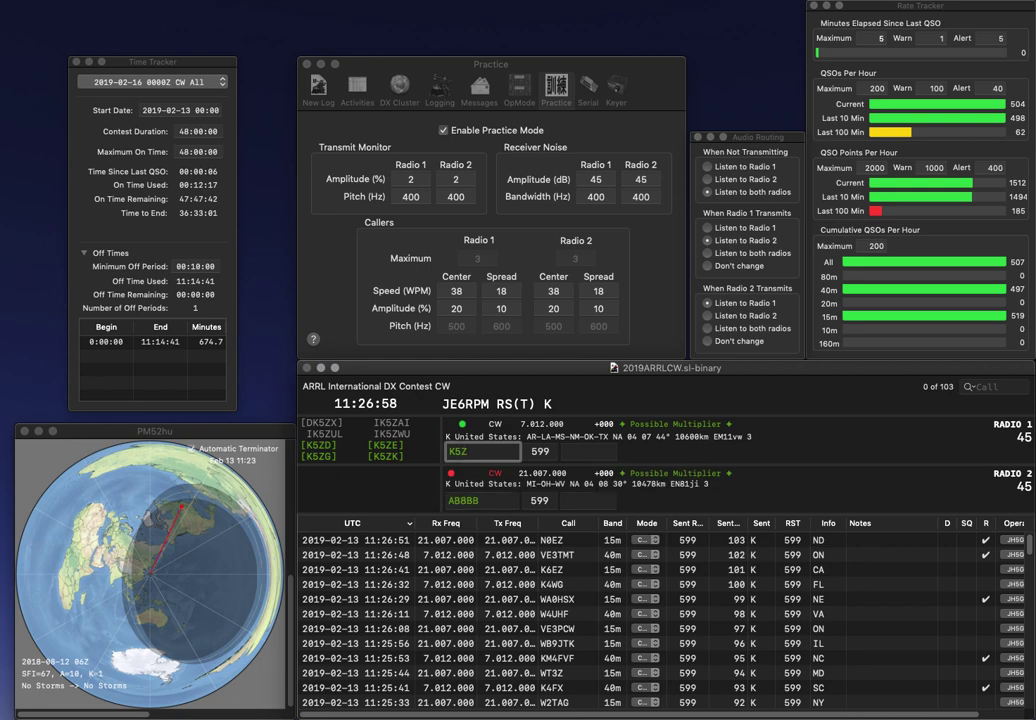
- Correct the callers' call signs to K5GZR on Radio 1 and AB7BB on Radio 2, resending both replies
key("BackSpace")
type("GZR")
key("Return")
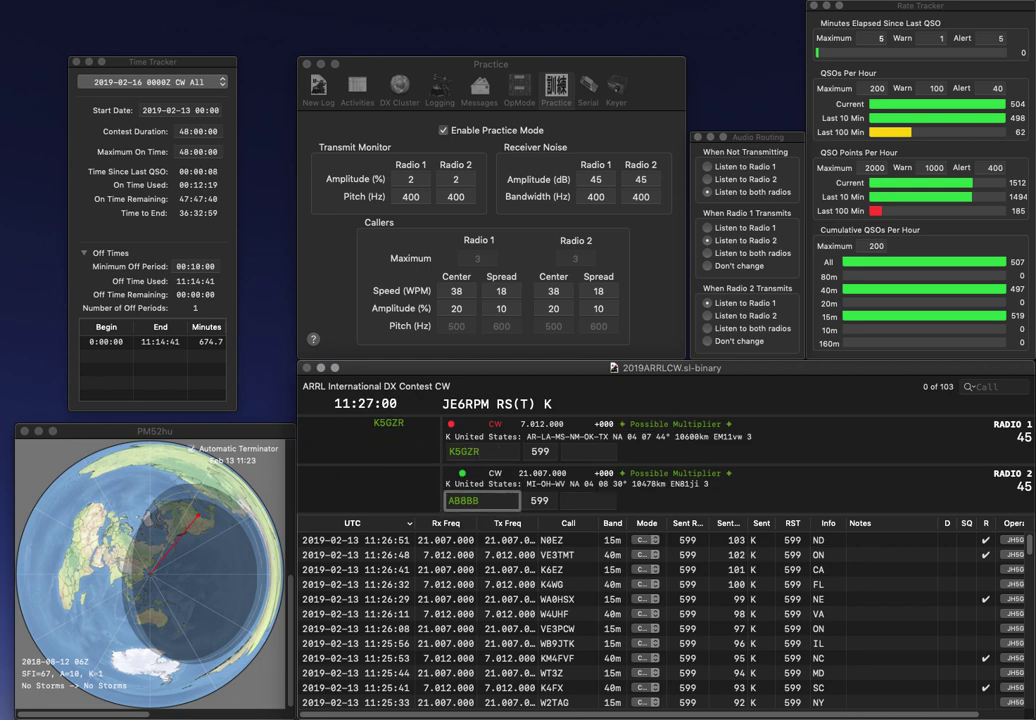
type("7")
key("Return")
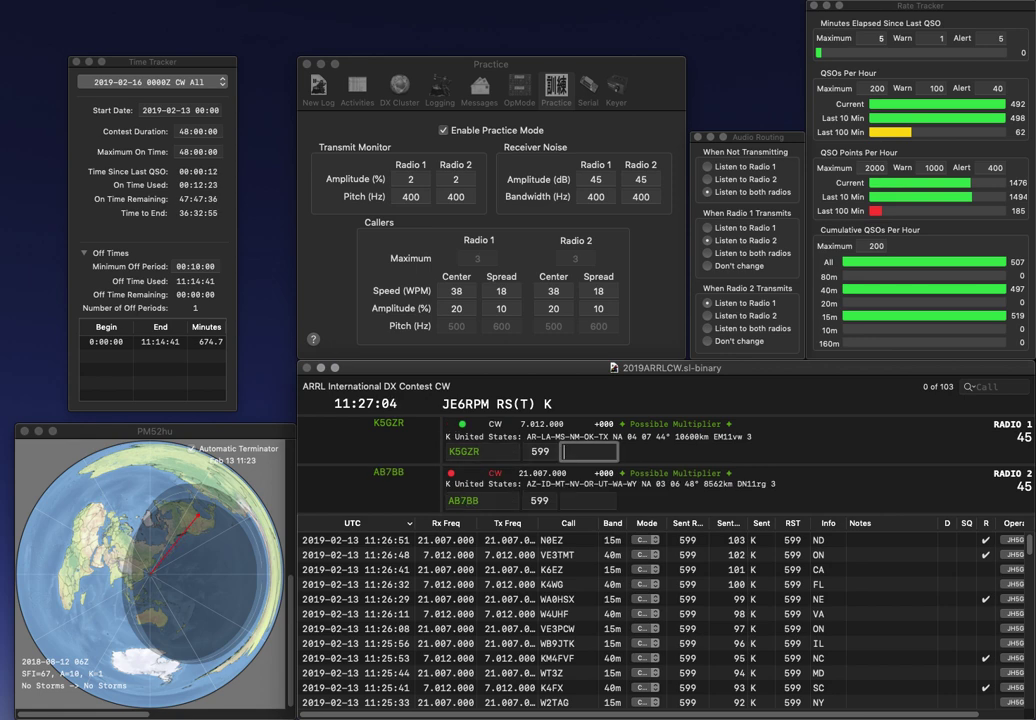
type("LA")
key("Return")
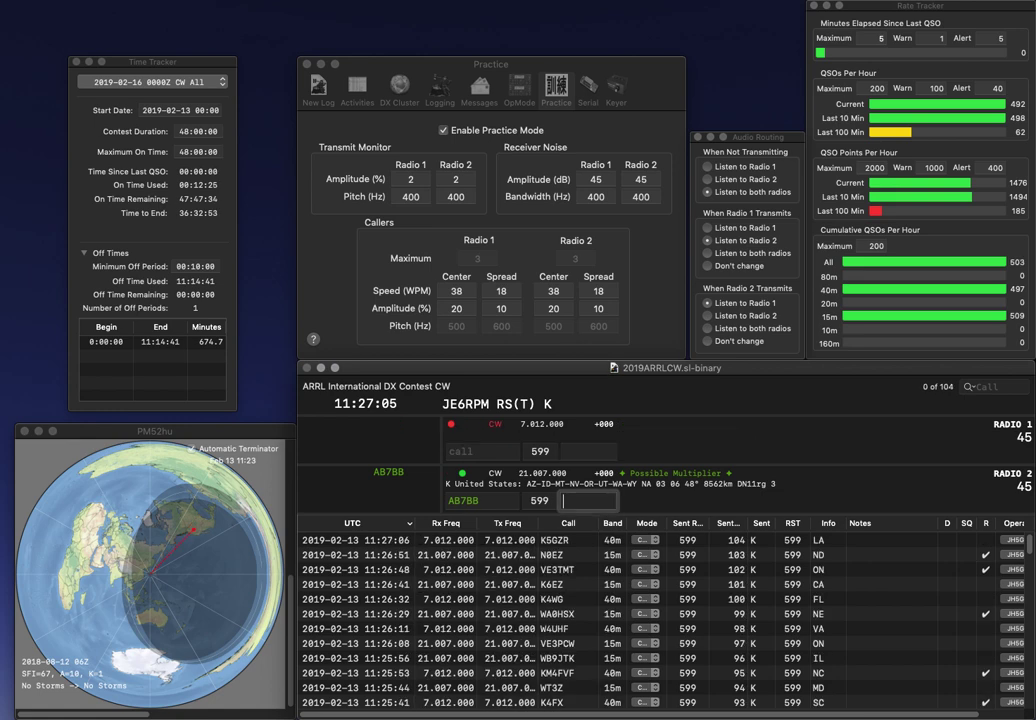
type("WY")
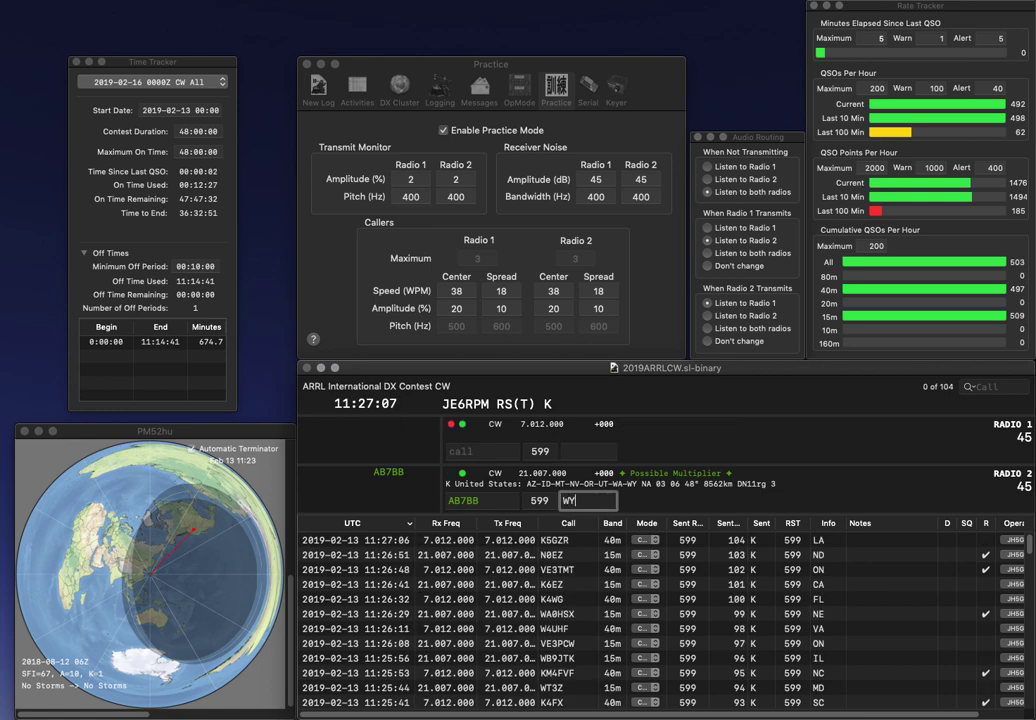
key("Return")
- Answer W0BAV on Radio 1 and the partial call N6T on Radio 2
type("W0")
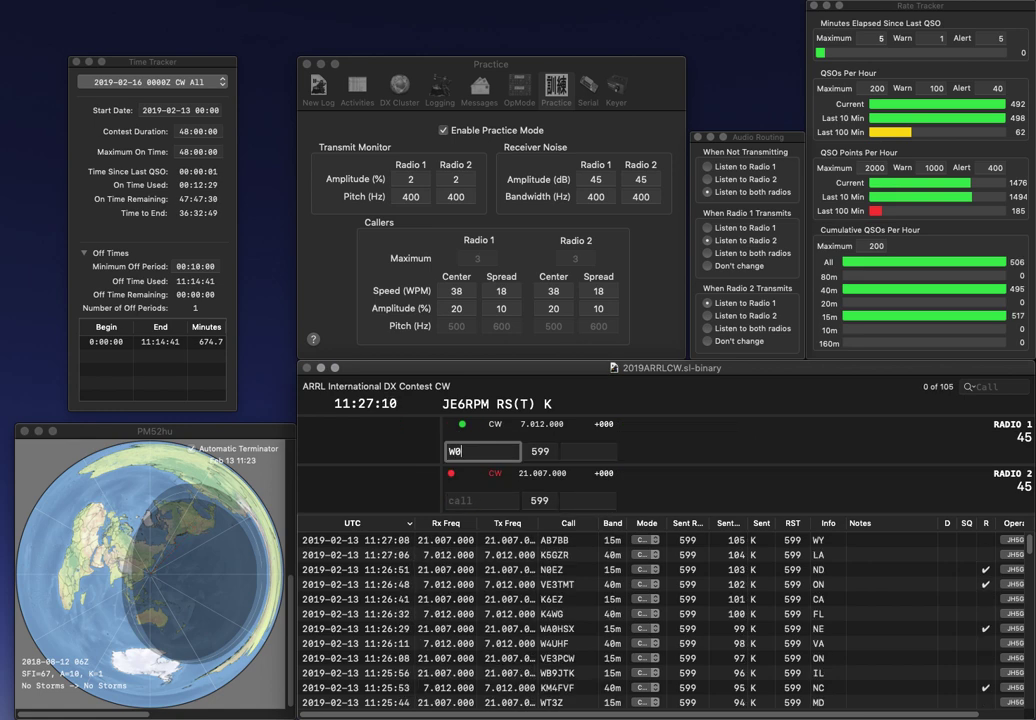
type("BAV")
key("Return")
type("N6T")
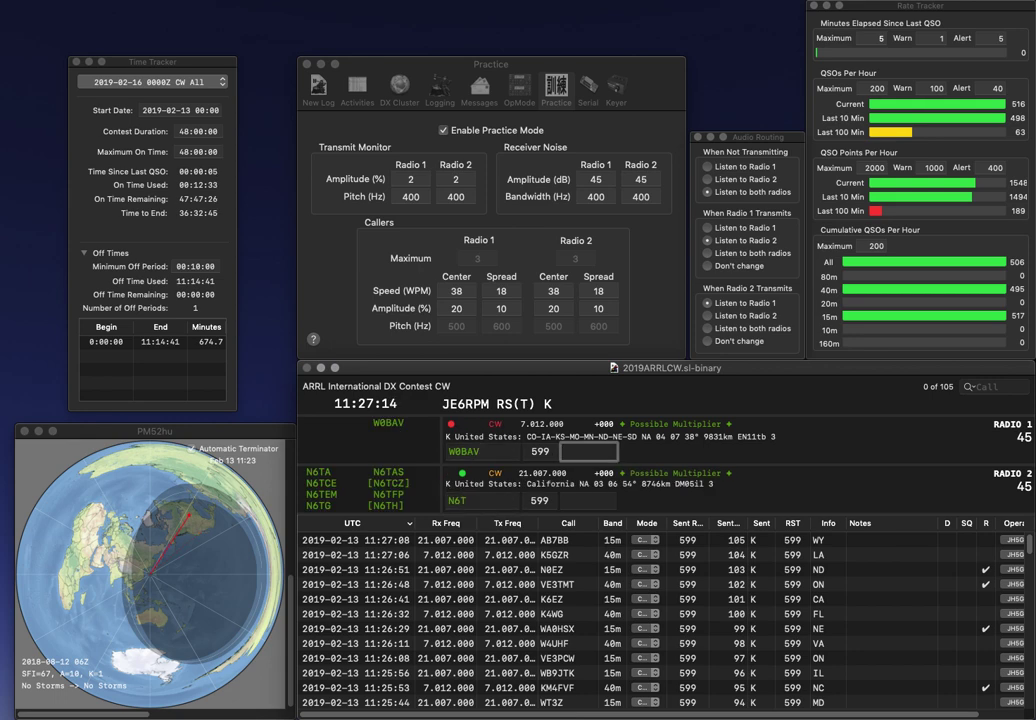
type("CO")
key("Return")
key("Left")
type("A")
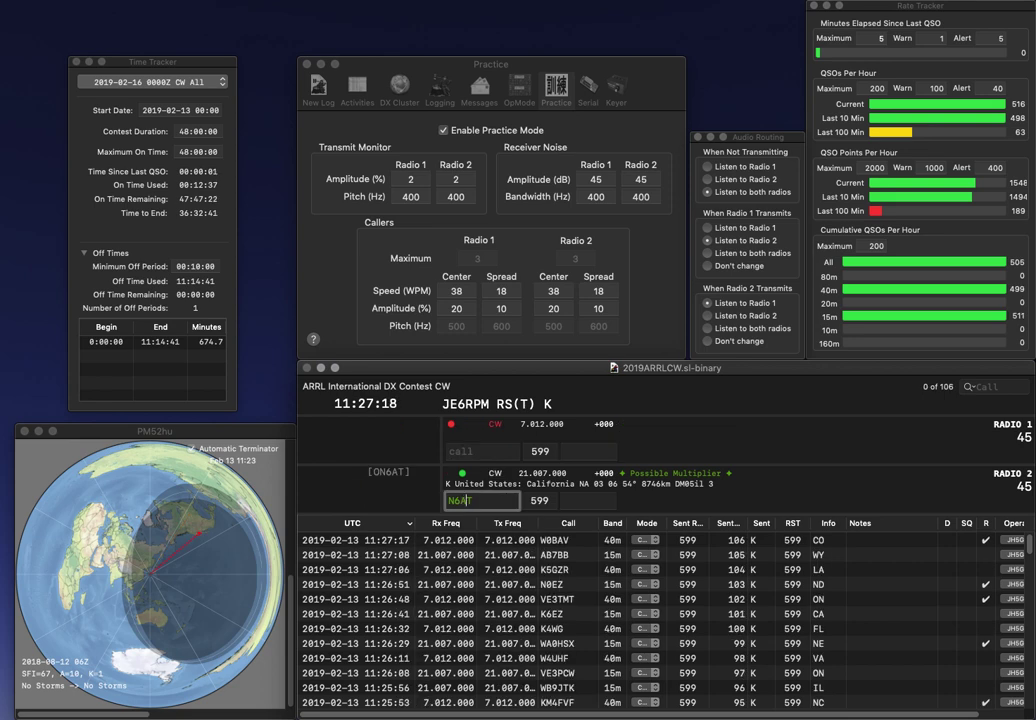
type("Q")
key("Return")
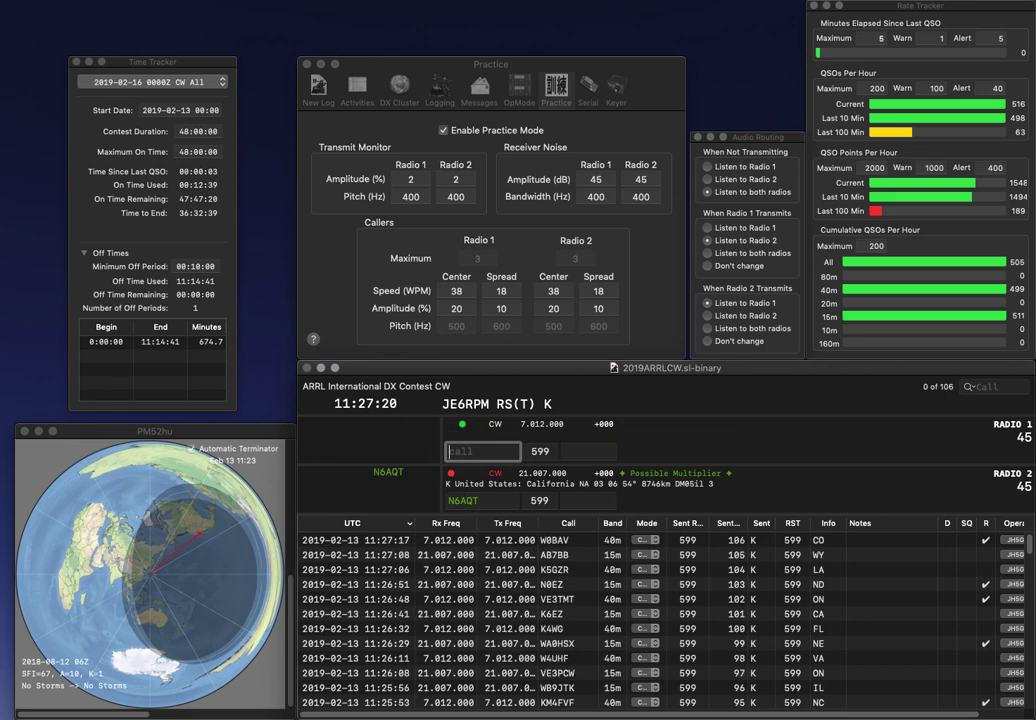
- Answer KK4KT on Radio 1 and log N6AQT on Radio 2 with exchange CA
type("KK4KT")
key("Return")
type("CA")
key("Return")
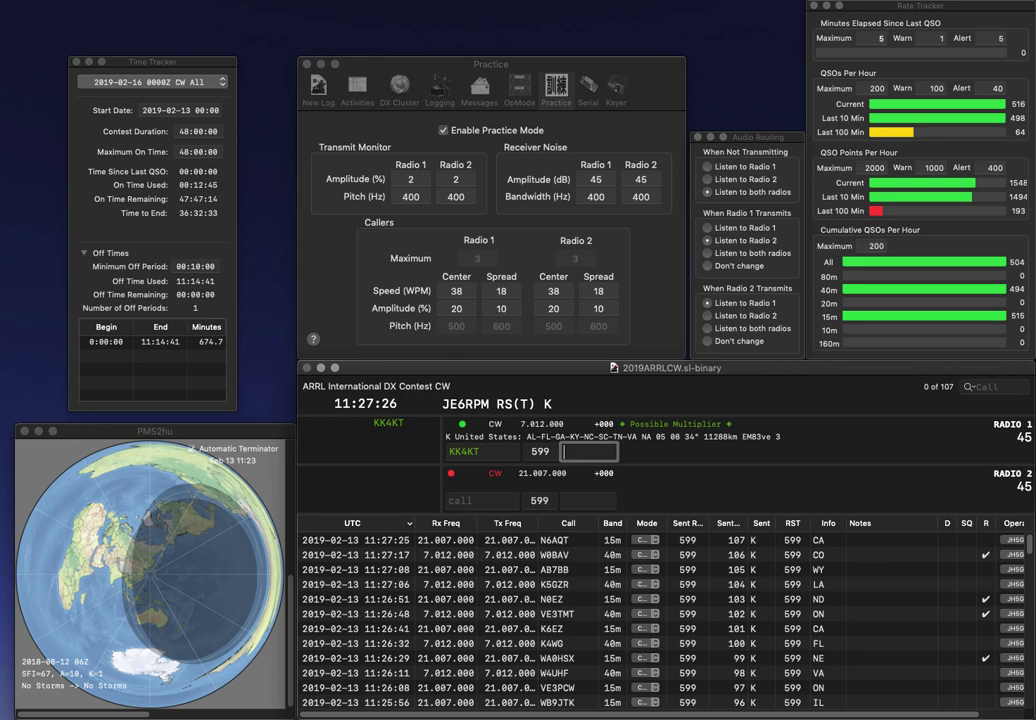
type("AL")
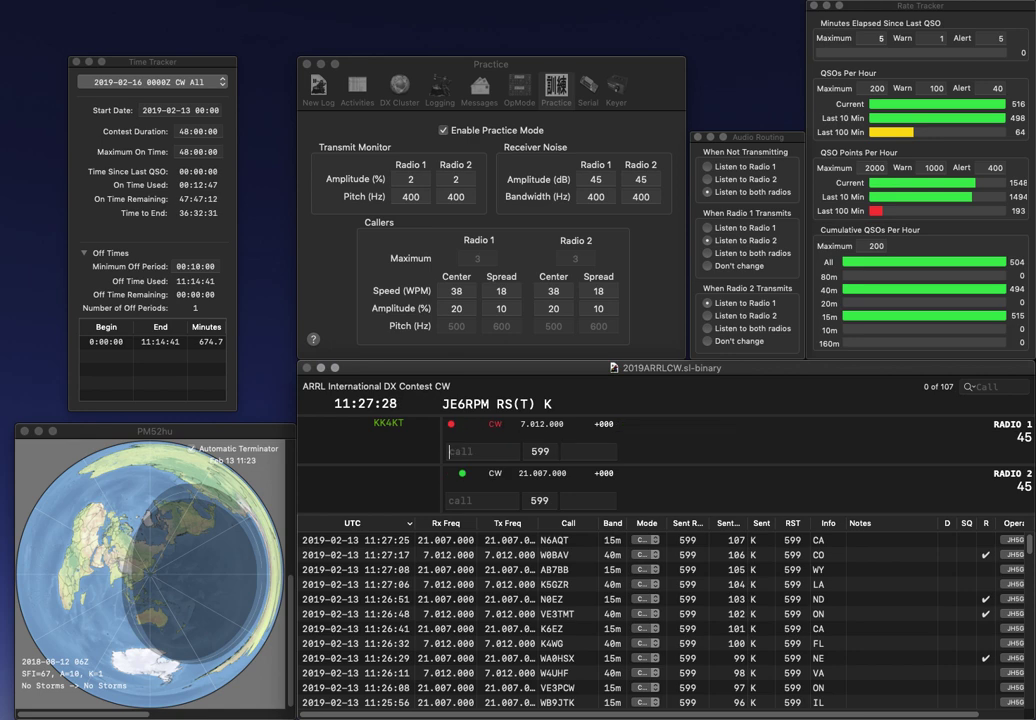
key("Return")
type("NC5T")
key("Return")
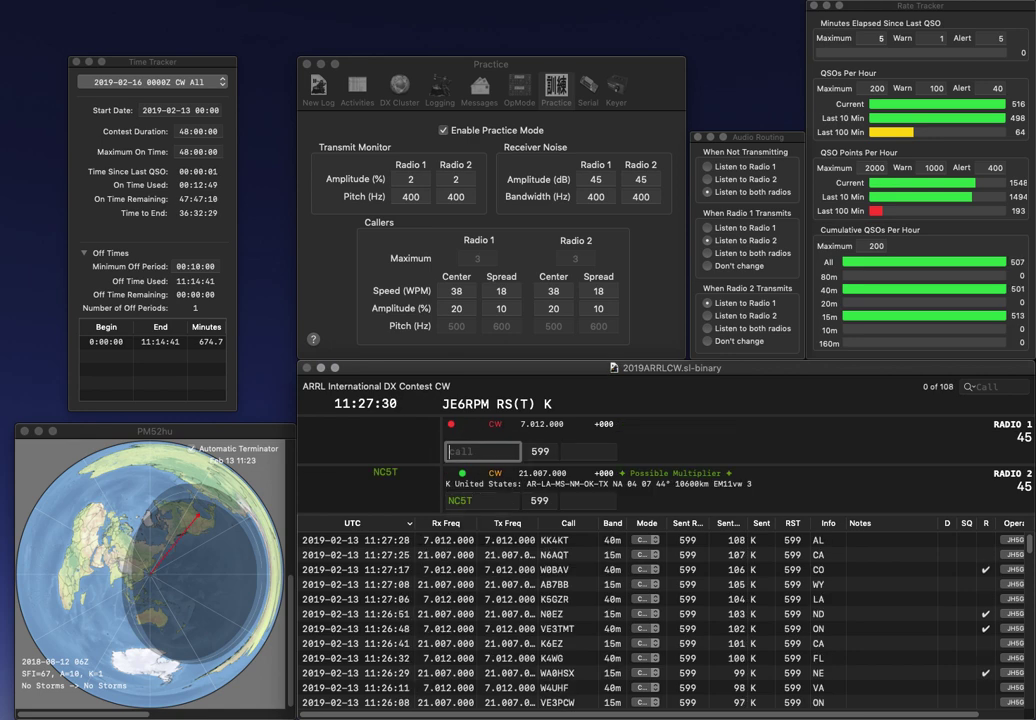
- Answer NW8S on Radio 1 and log NC5T on Radio 2 with exchange OK
type("NW8")
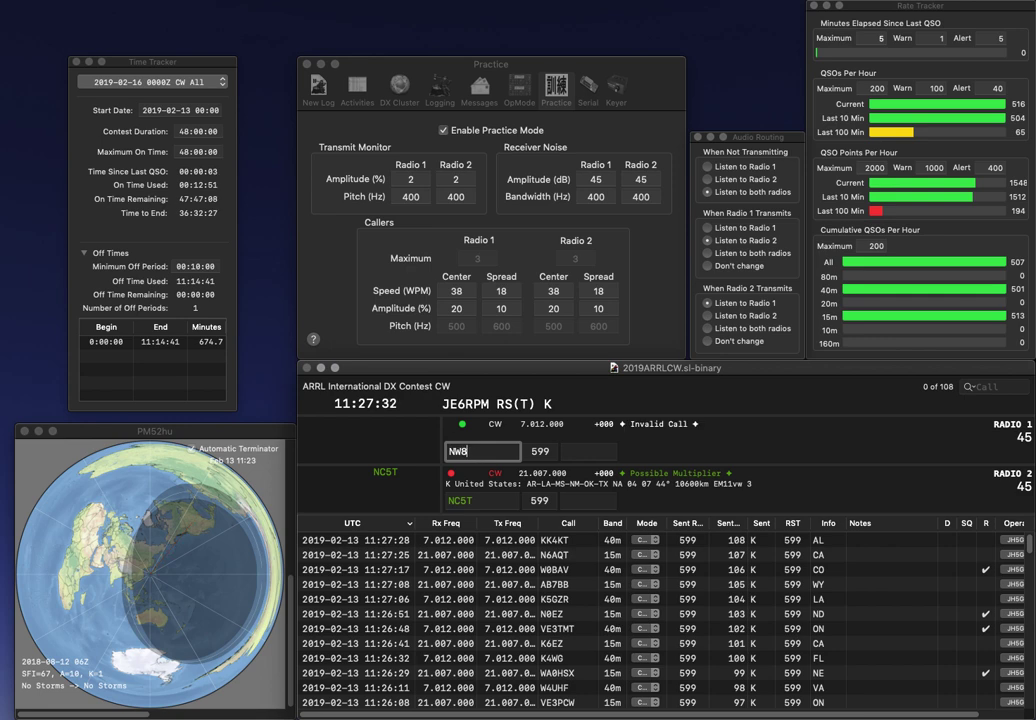
type("S")
key("Return")
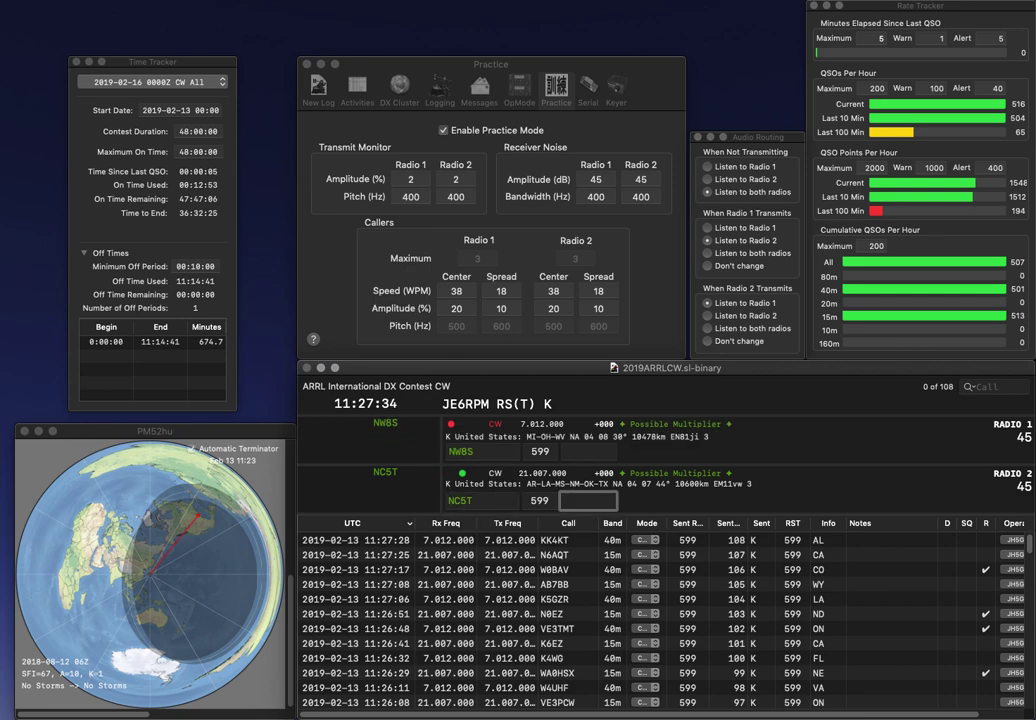
key("Return")
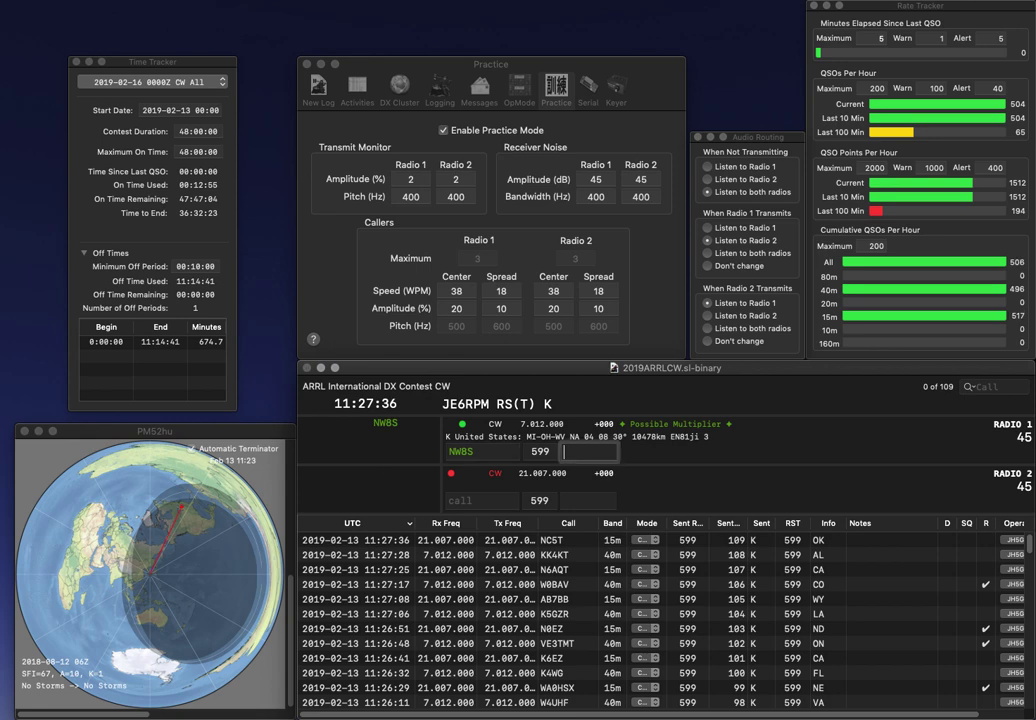
- Log NW8S on Radio 1 with exchange OH and answer the partial call 3MM on Radio 2
type("O")
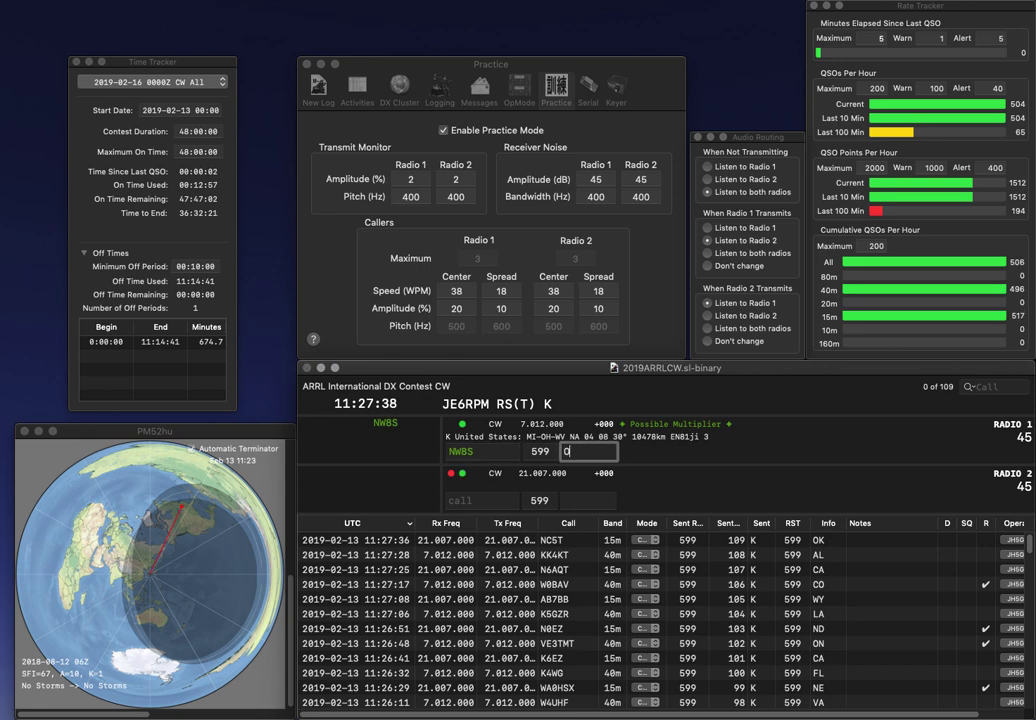
type("H")
key("Return")
type("3MM")
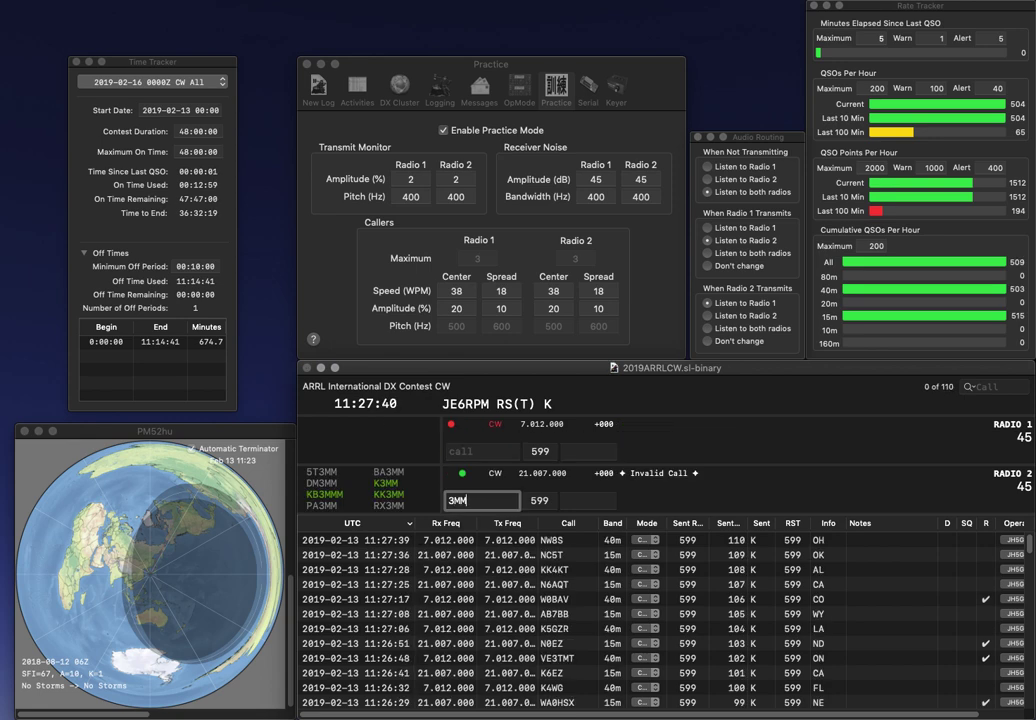
key("Return")
- Answer VE6UM on Radio 1 and replace the partial call on Radio 2 with N2MM
type("VE6UM")
key("Return")
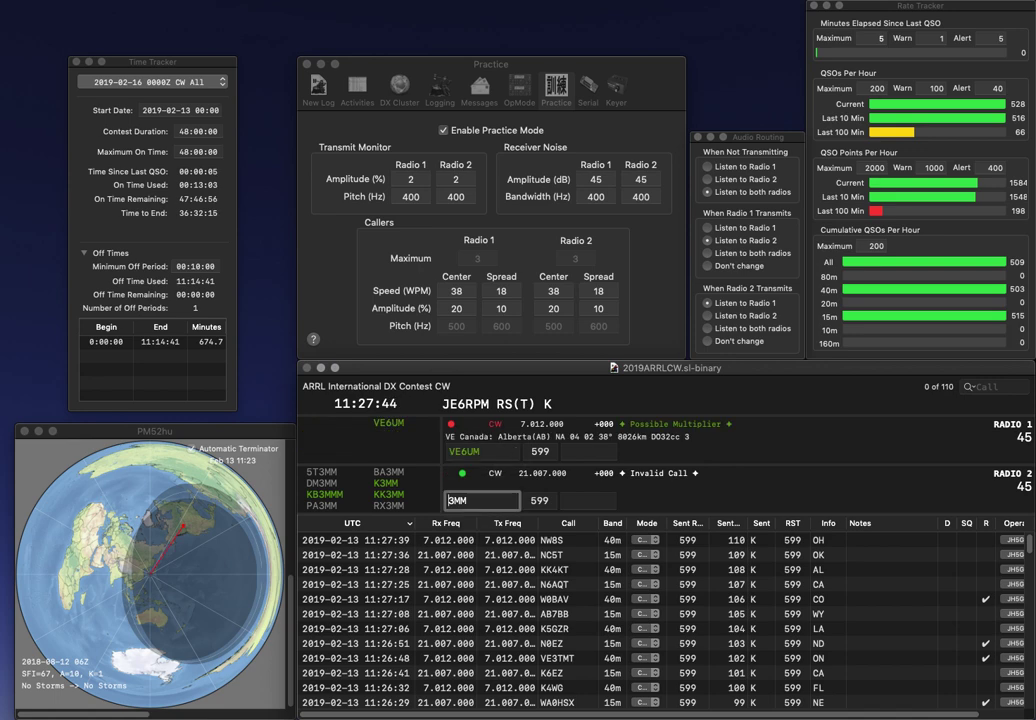
type("N2MM")
key("Return")
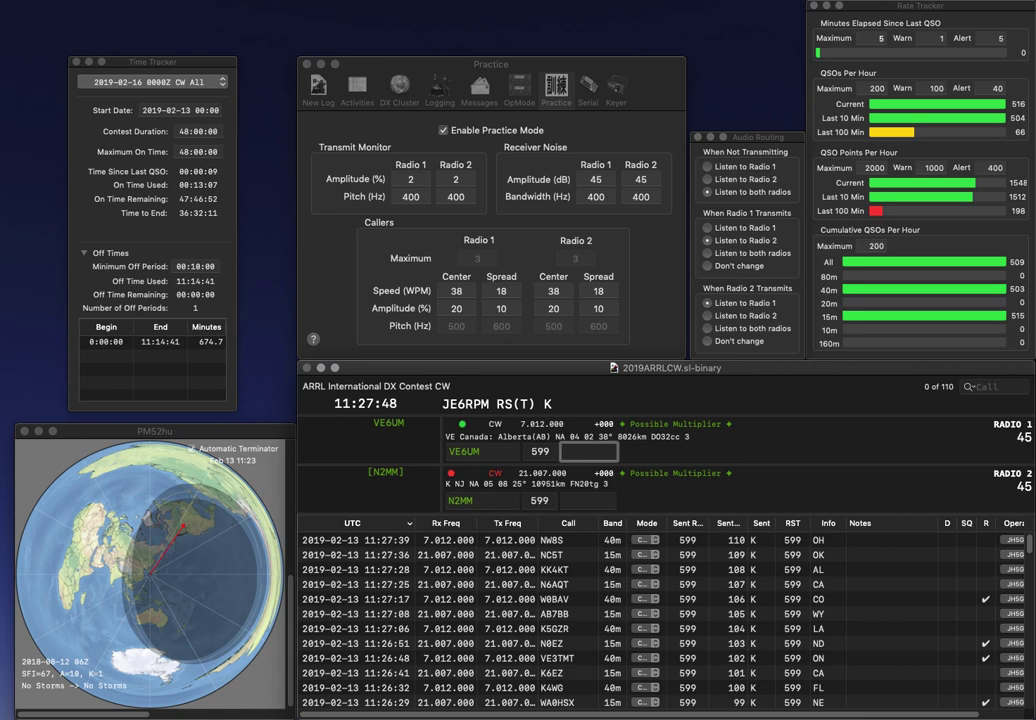
- Log VE6UM on Radio 1 with exchange AB and N2MM on Radio 2 with exchange NJ
key("Return")
type("N")
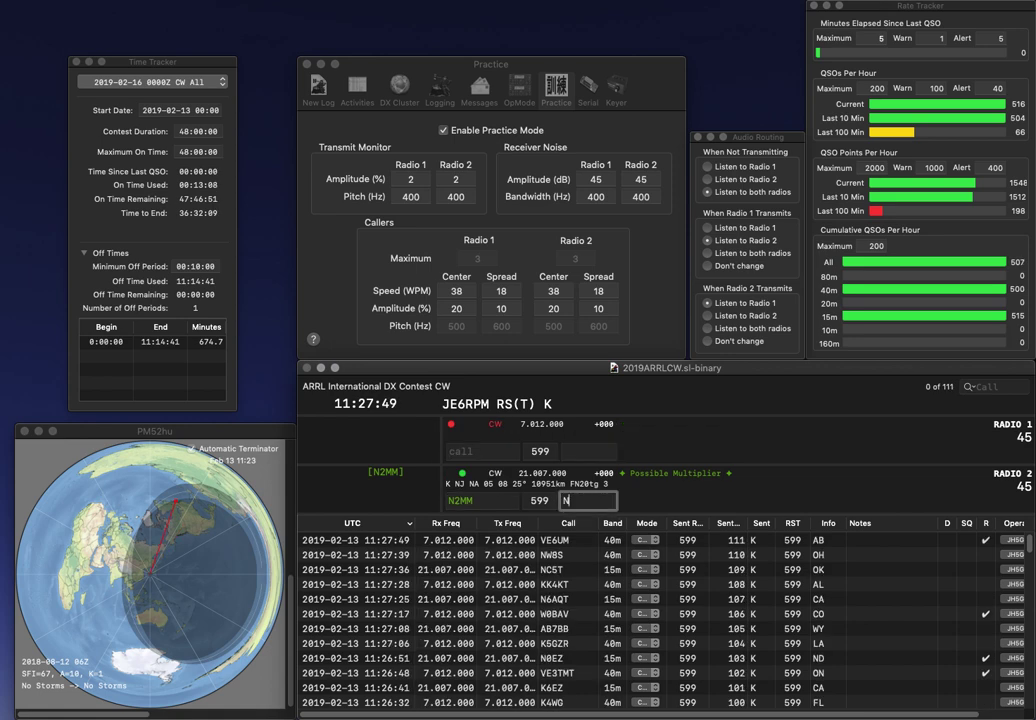
type("J")
key("Return")
- Answer KA0ISX on Radio 1 and VA3MN on Radio 2
type("KA0ISX")
key("Return")
type("VA")
type("MN")
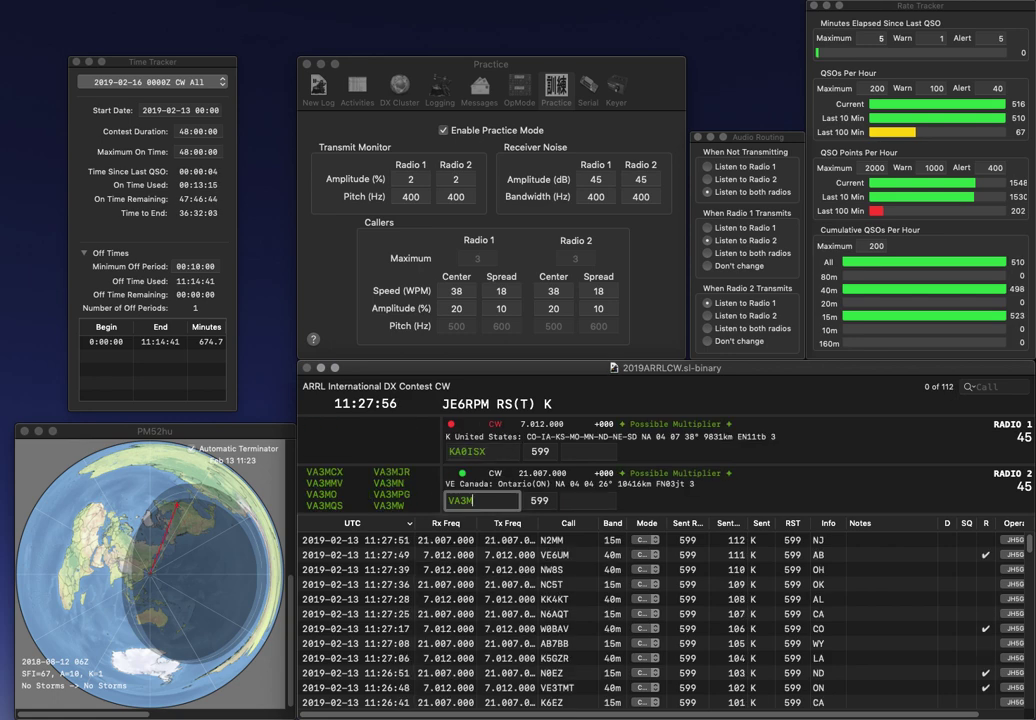
key("Return")
key("Left")
key("Left")
key("Left")
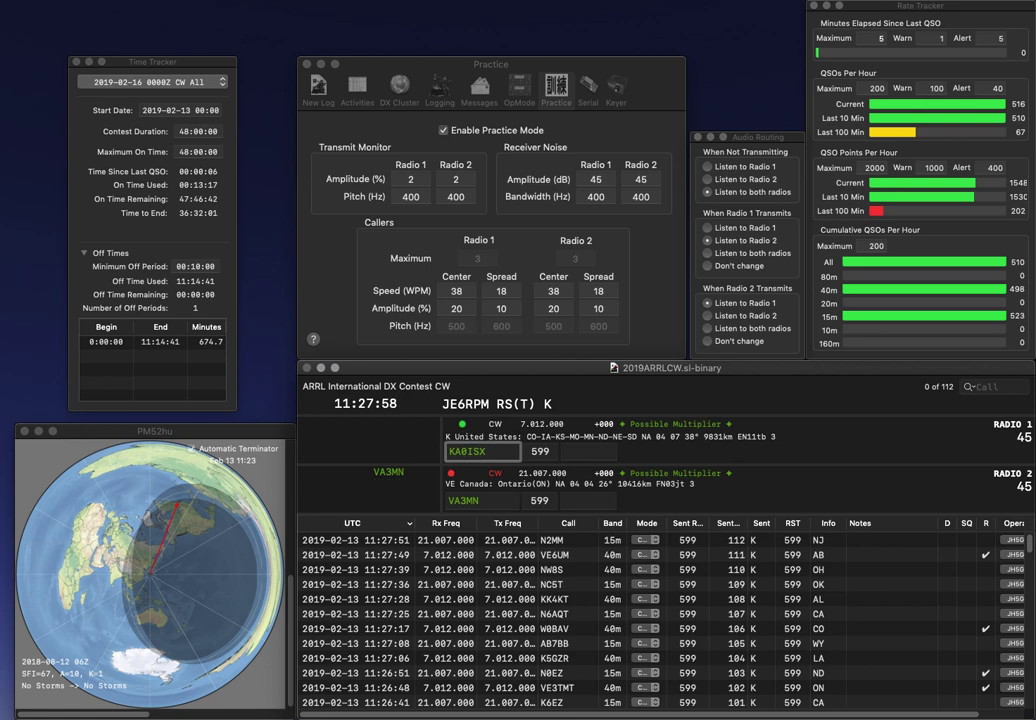
key("Delete")
key("Right")
type("I")
key("Return")
key("space")
type("ON")
key("Return")
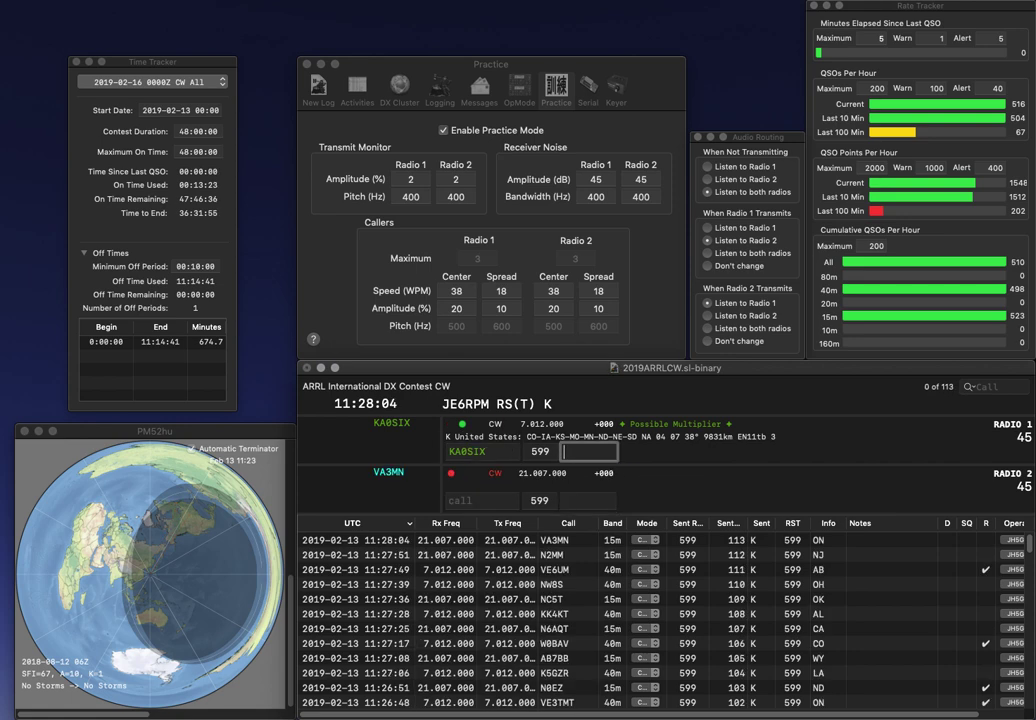
type("N")
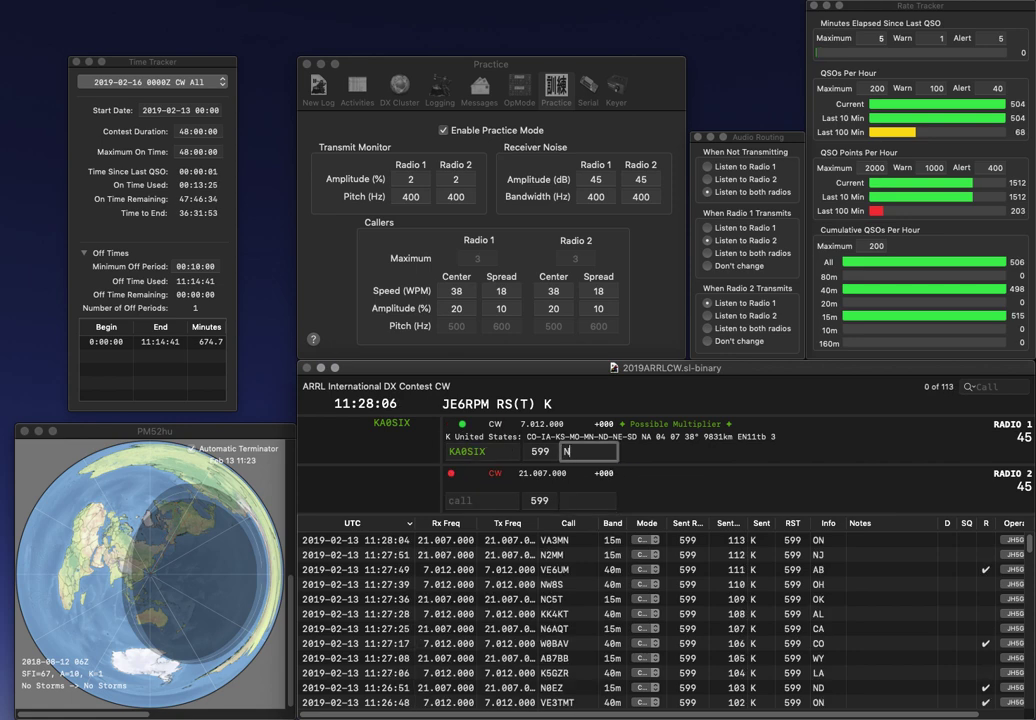
type("E")
key("Return")
type("W6")
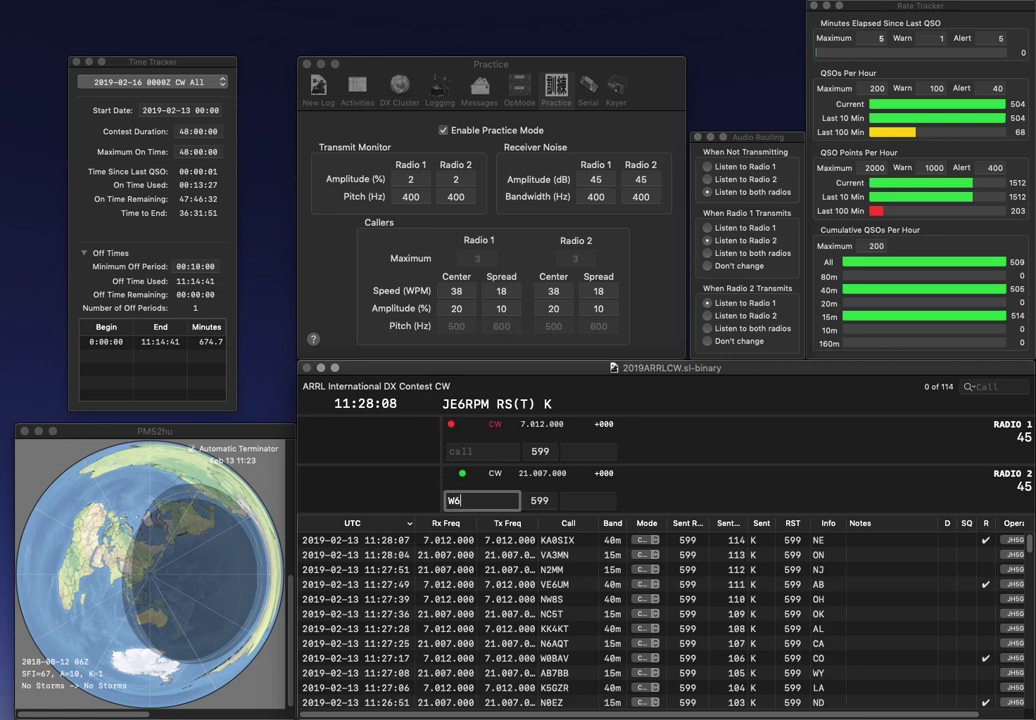
type("JCW")
key("Return")
type("AI6C")
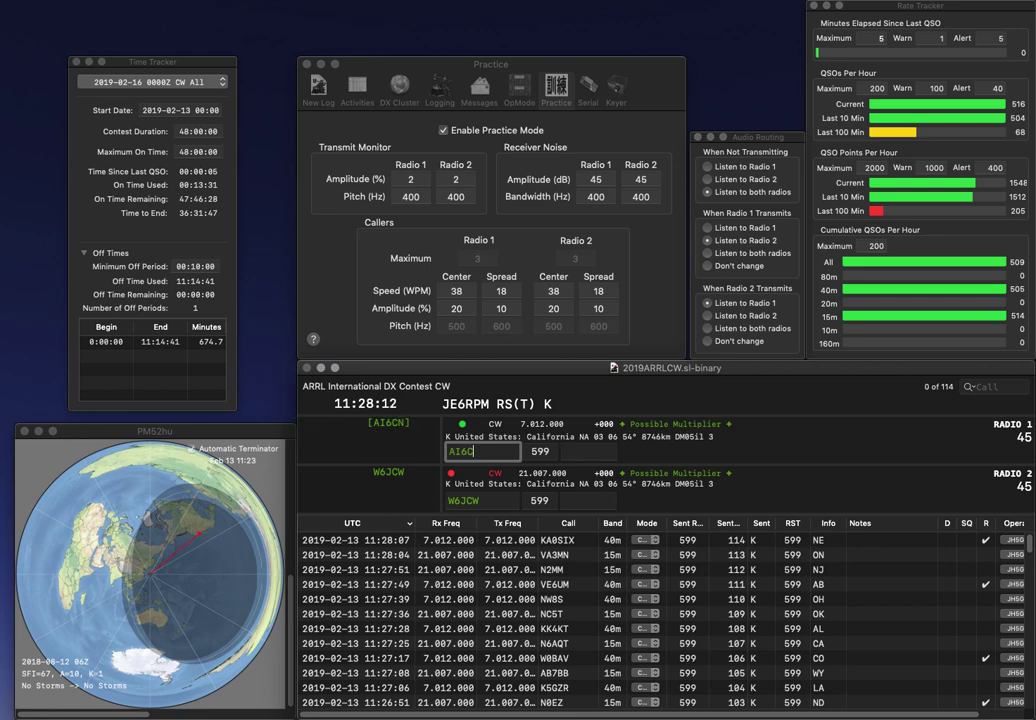
type("J")
key("Return")
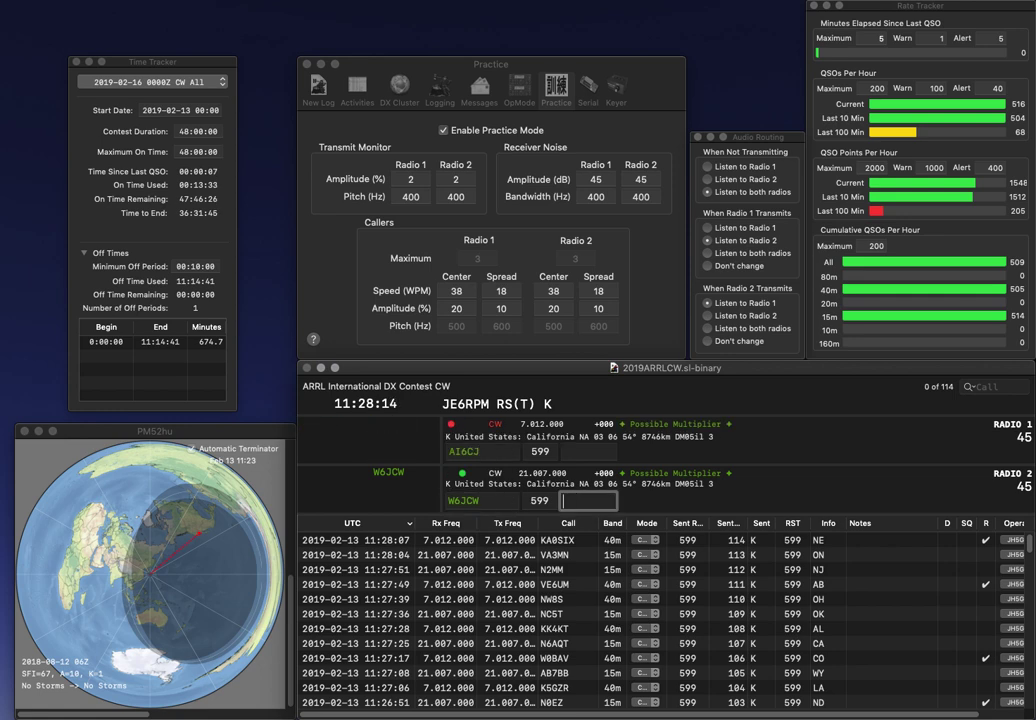
key("Return")
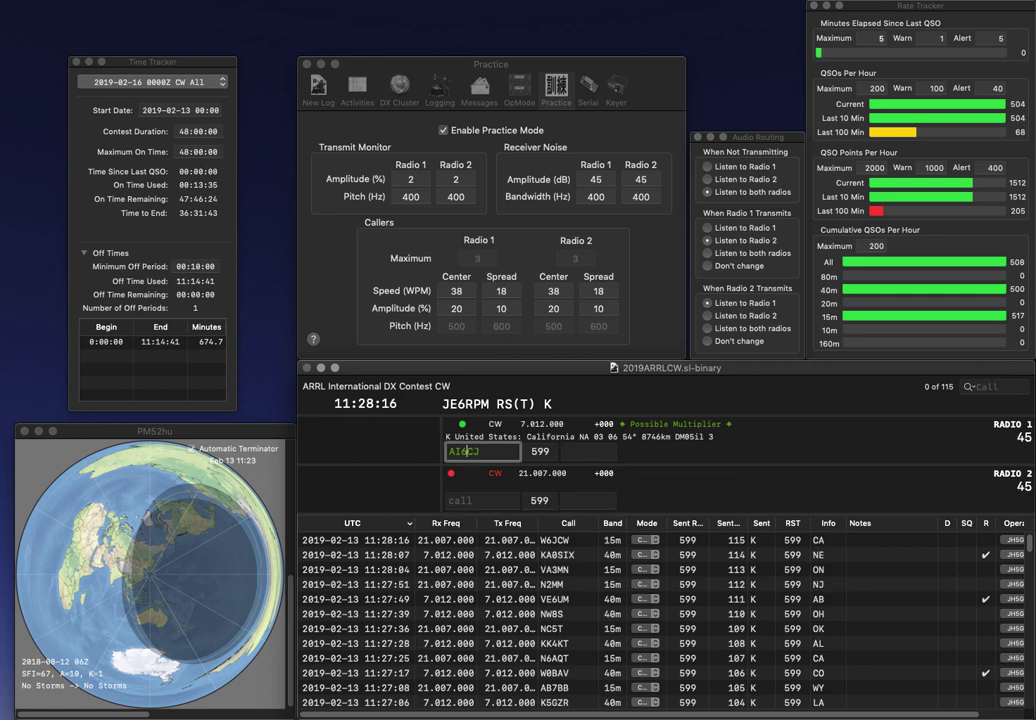
key("Left")
key("Left")
key("BackSpace")
type("4")
key("Return")
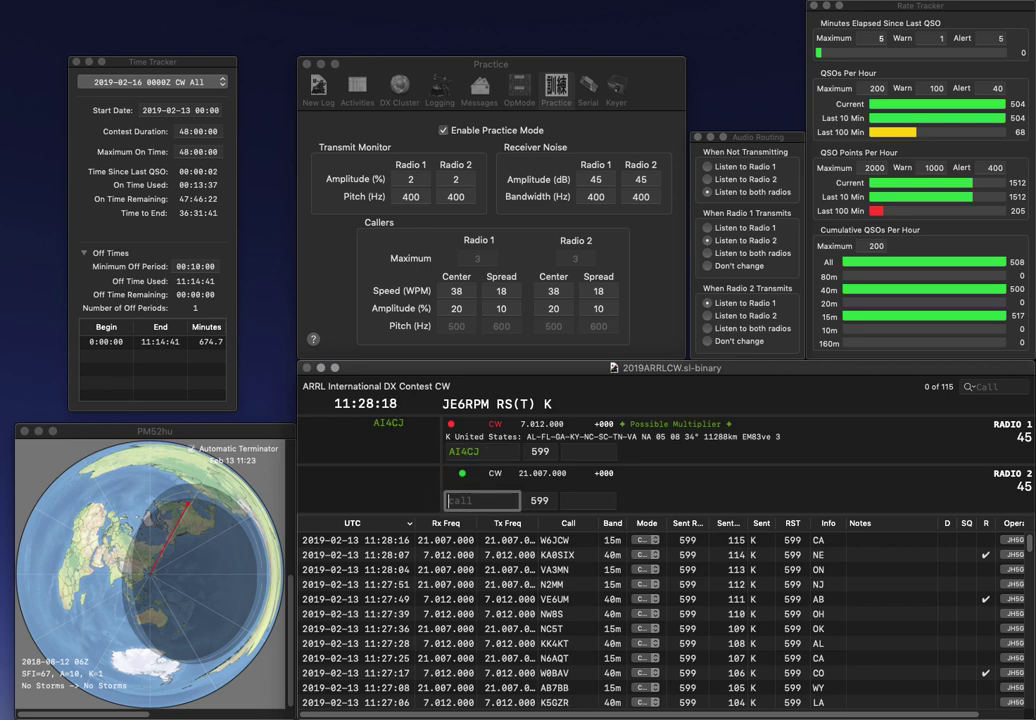
type("W2GEZ")
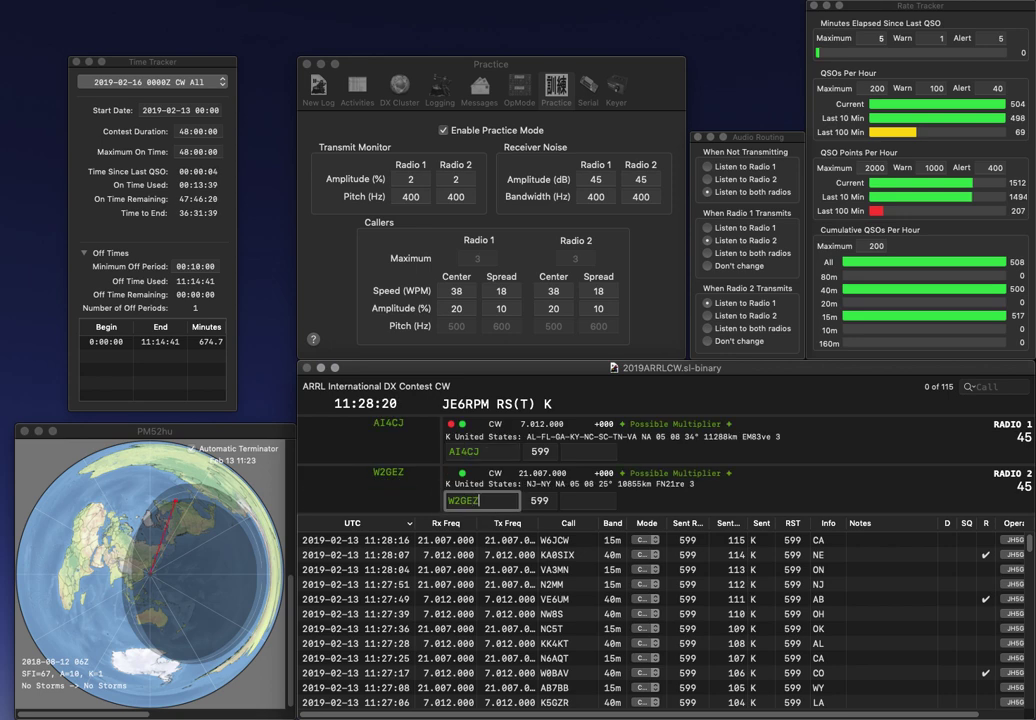
key("Return")
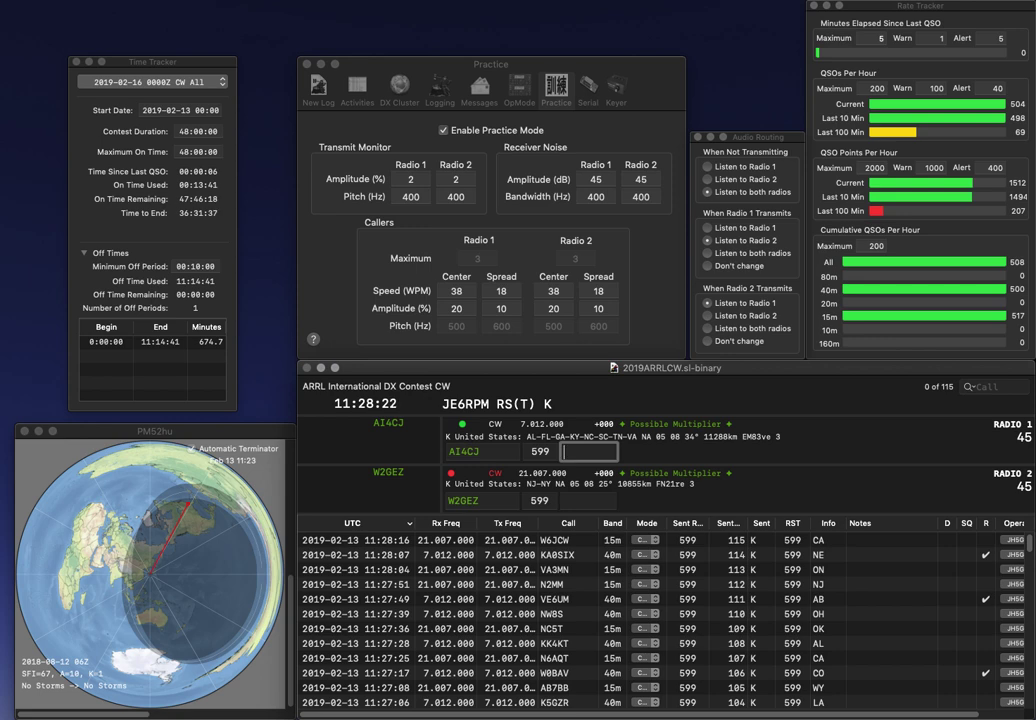
type("NC")
key("Return")
type("NY")
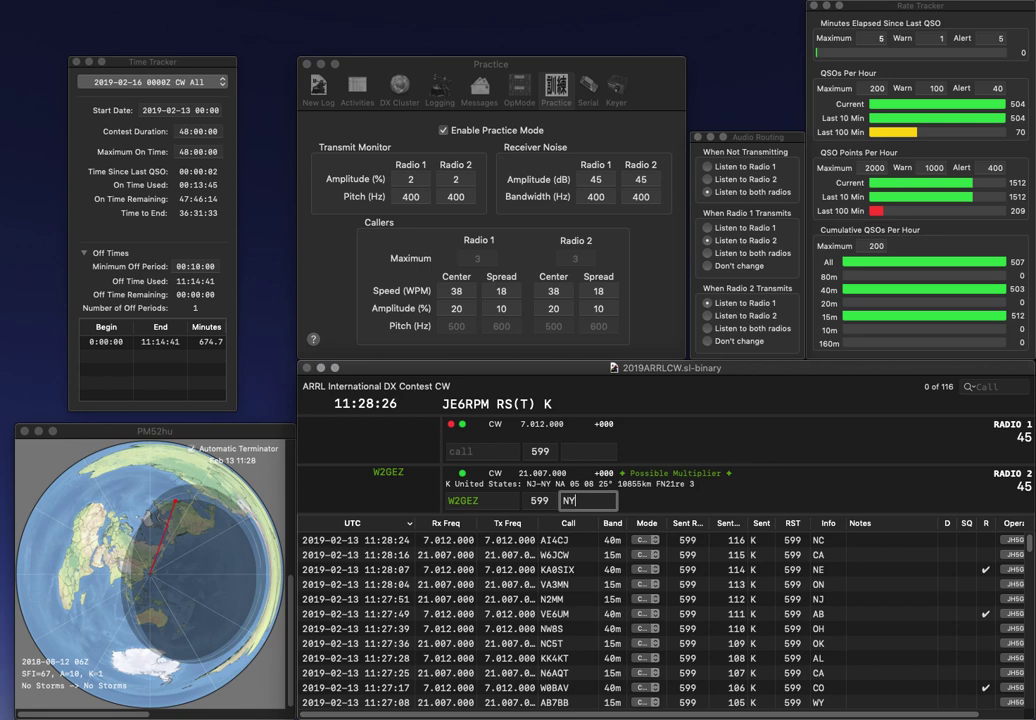
key("Return")
type("K3TCE")
key("Return")
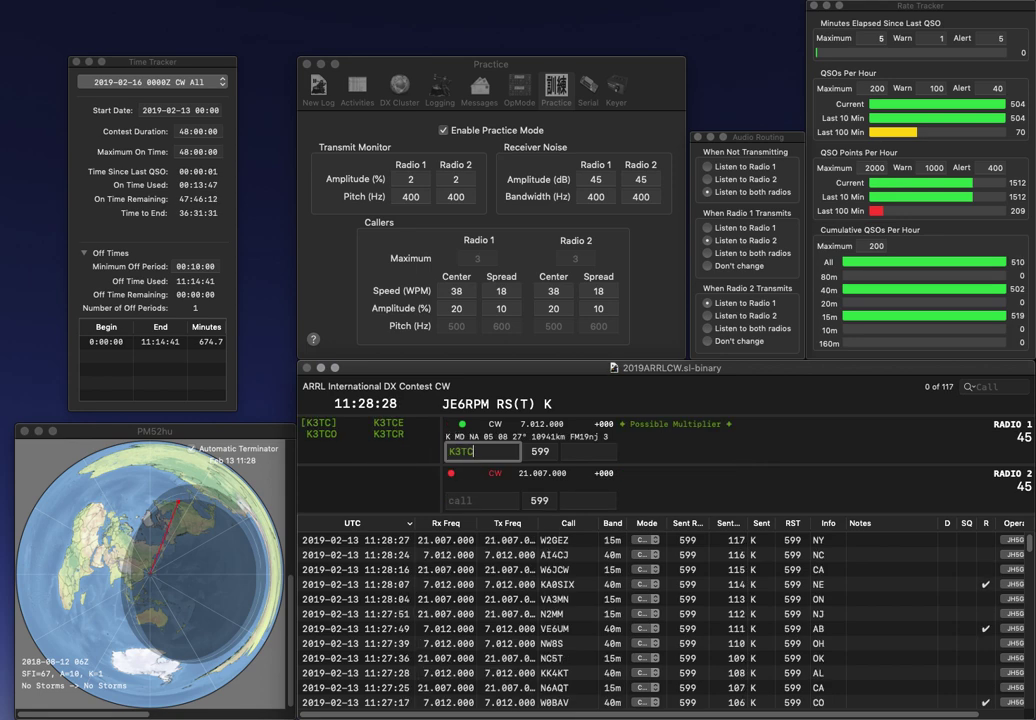
type("W6")
key("Return")
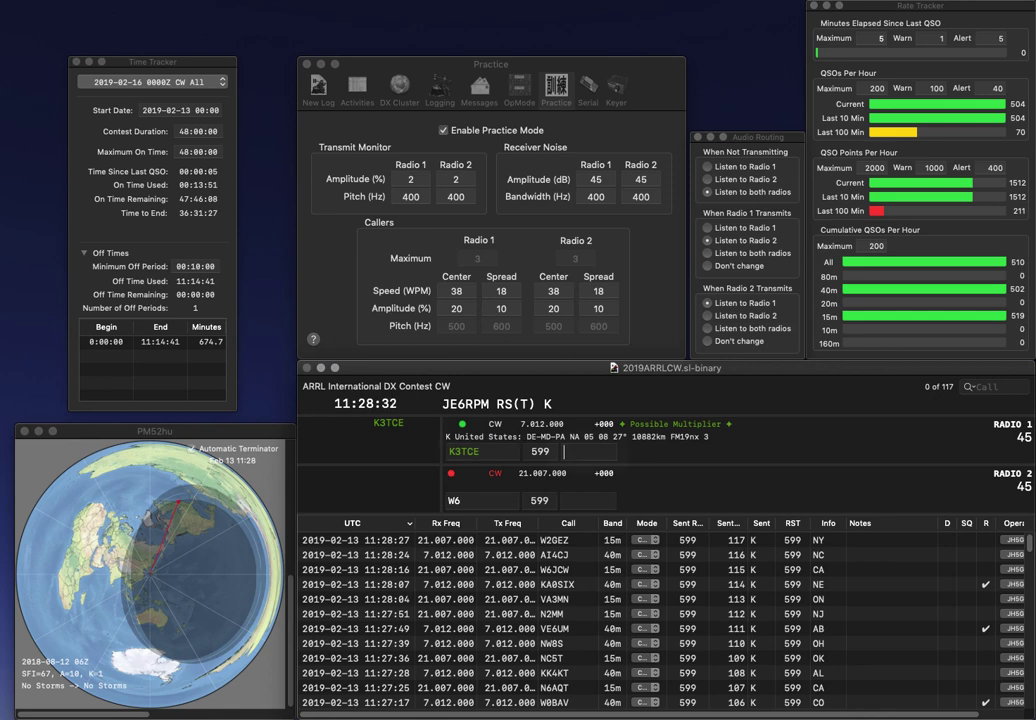
type("D")
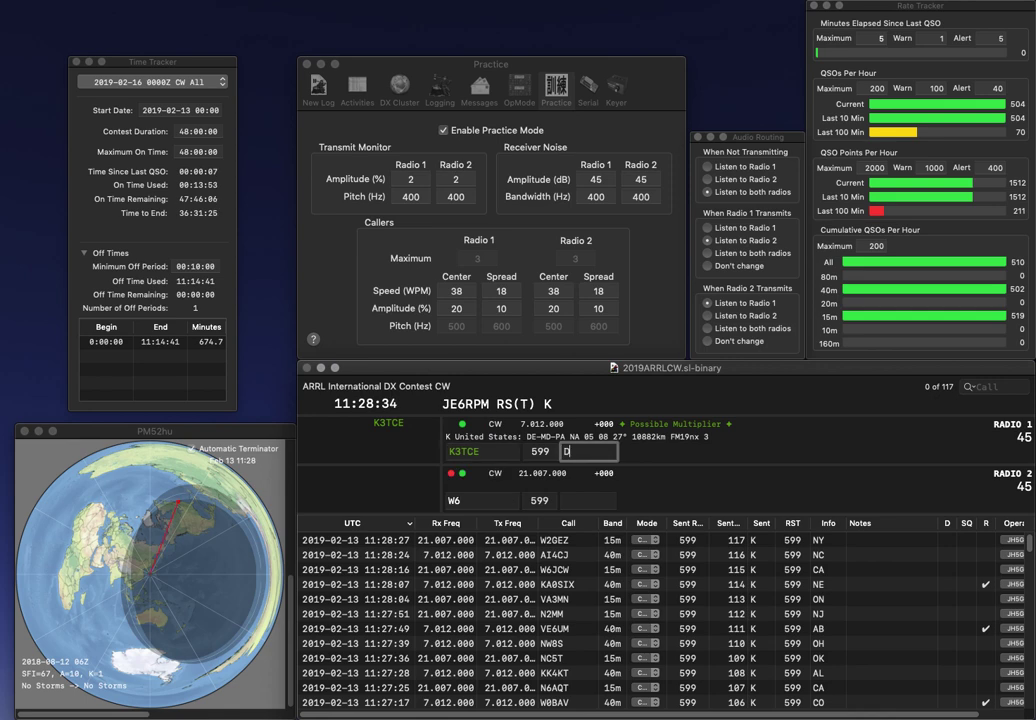
key("Return")
type("DR")
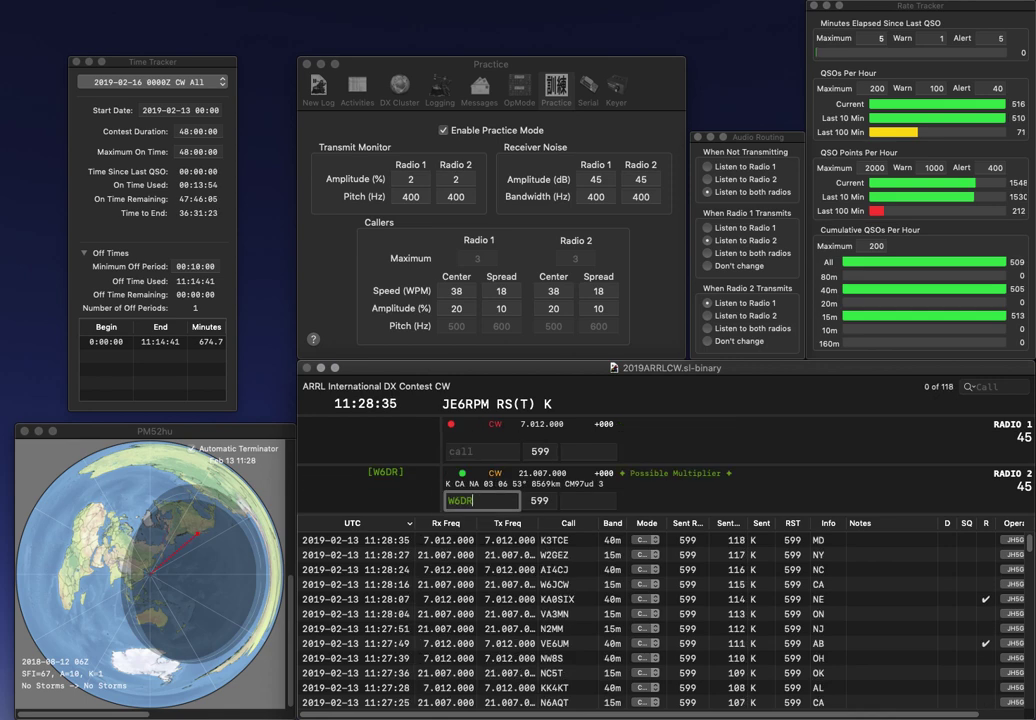
type("VE3FGU")
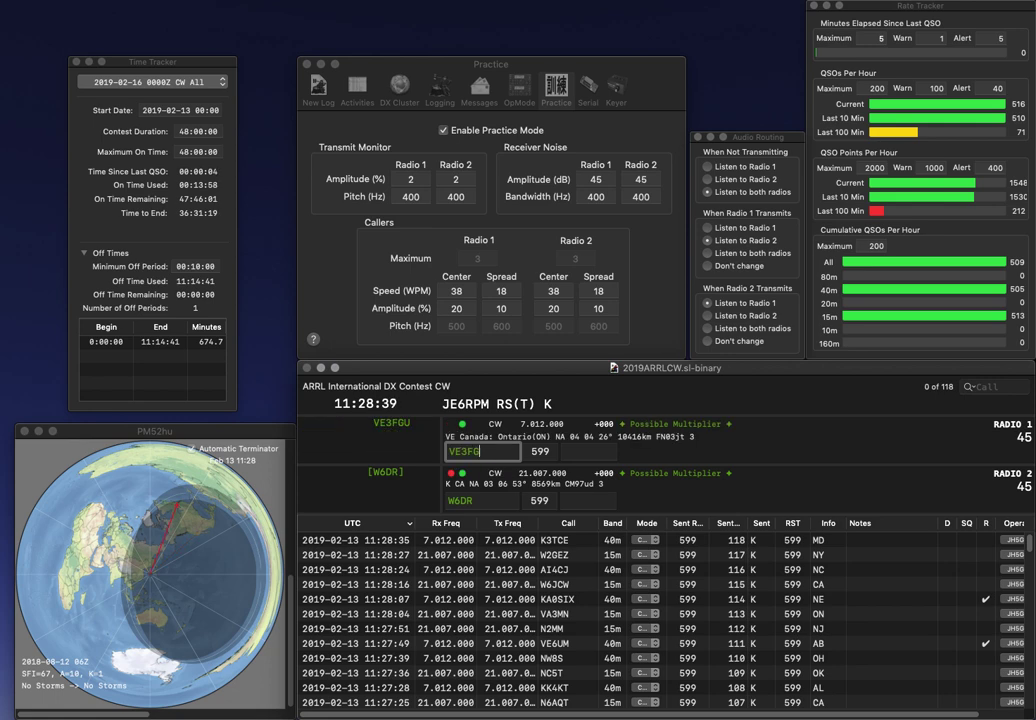
key("Return")
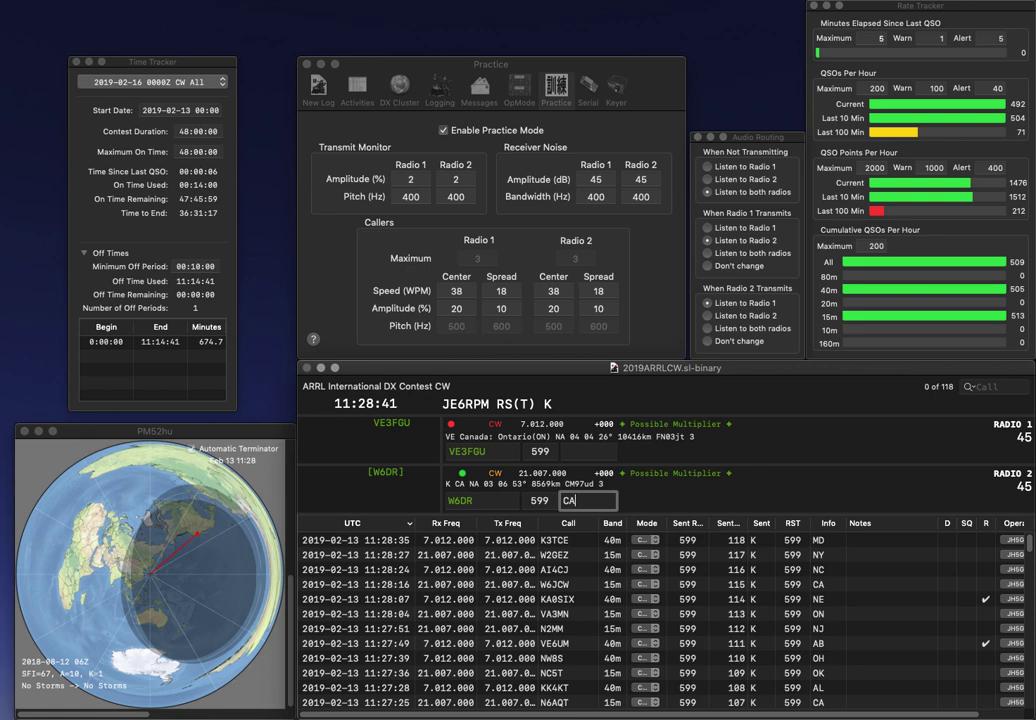
type("CA")
key("Return")
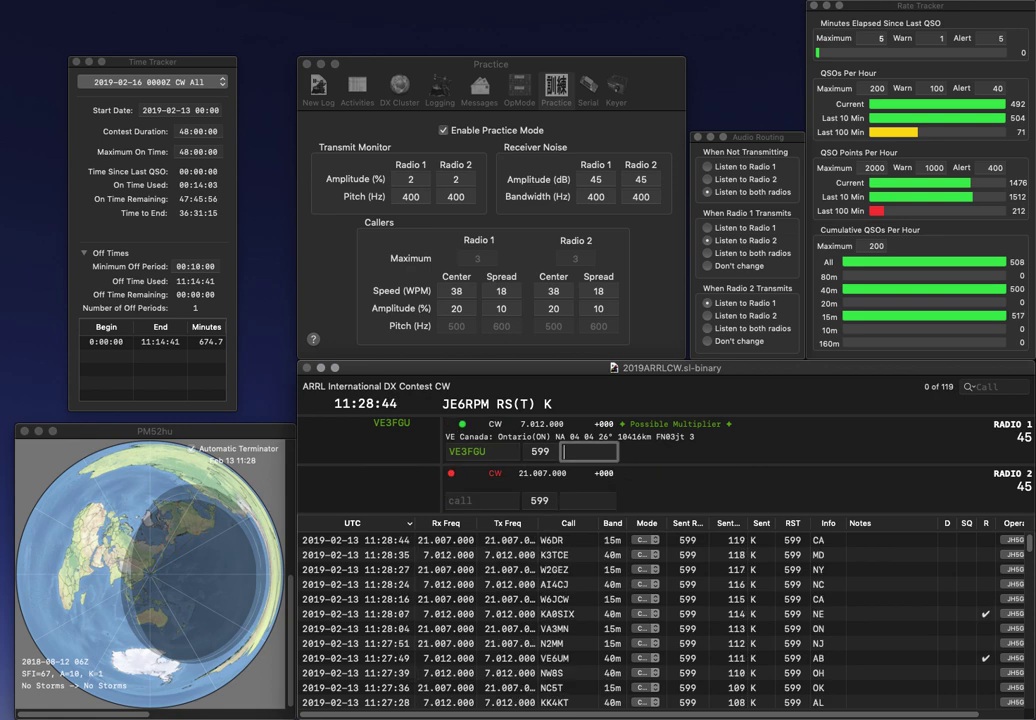
type("ON")
key("Return")
- Answer VE2QA on Radio 2 and N4SER on Radio 1
type("VE2QA")
key("Return")
type("N")
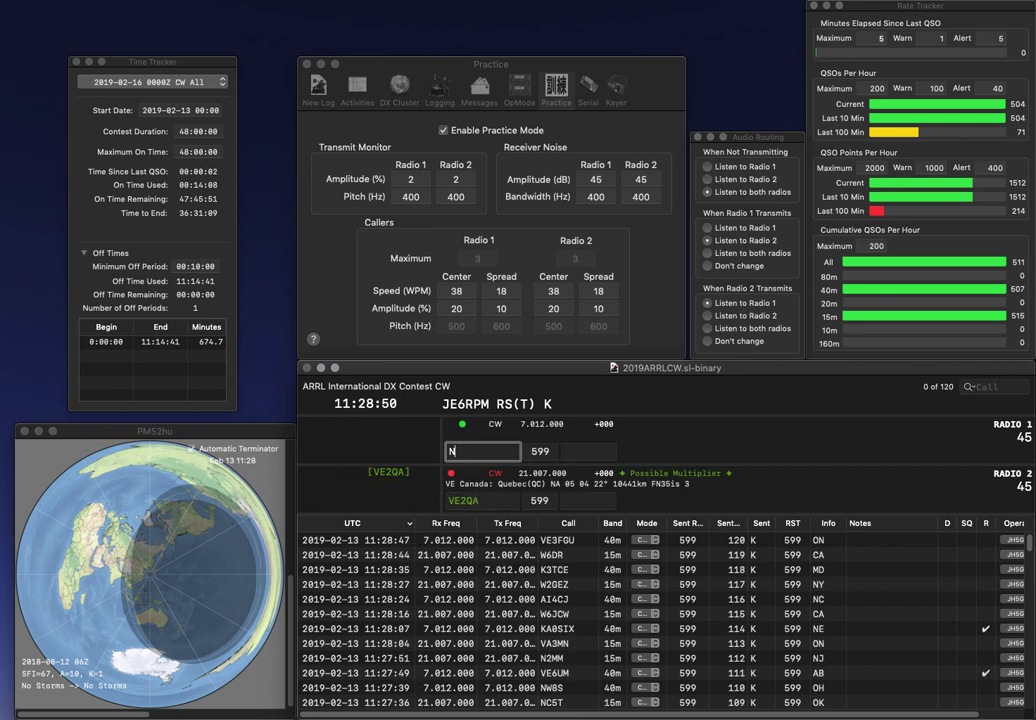
type("4SER")
key("Return")
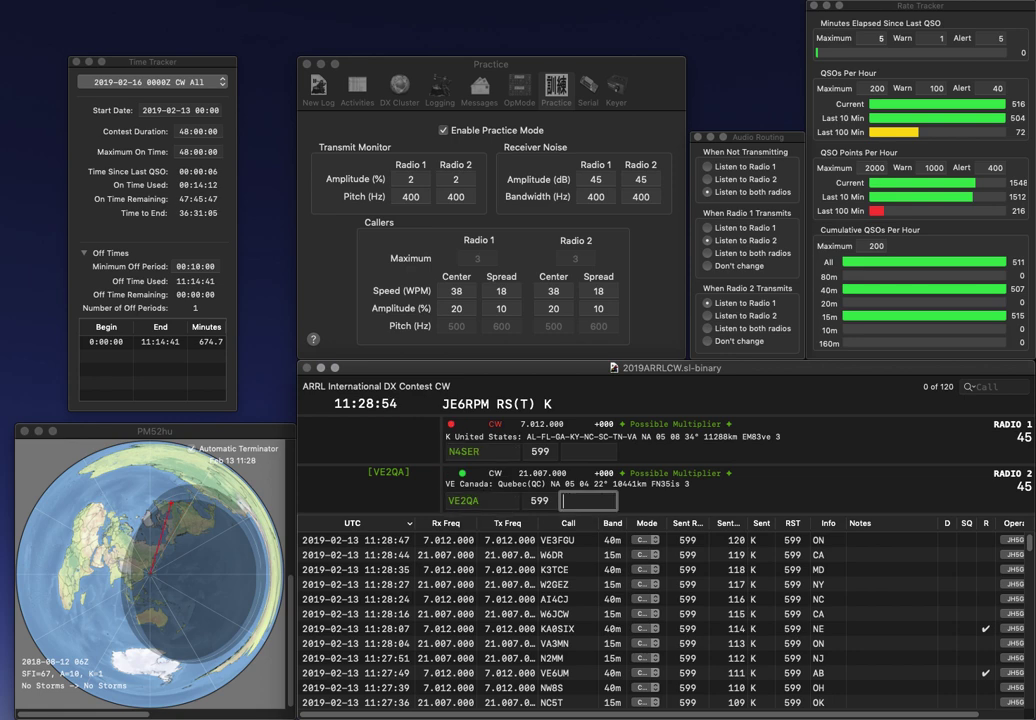
key("Return")
key("Left")
key("Left")
key("BackSpace")
type("H")
key("Return")
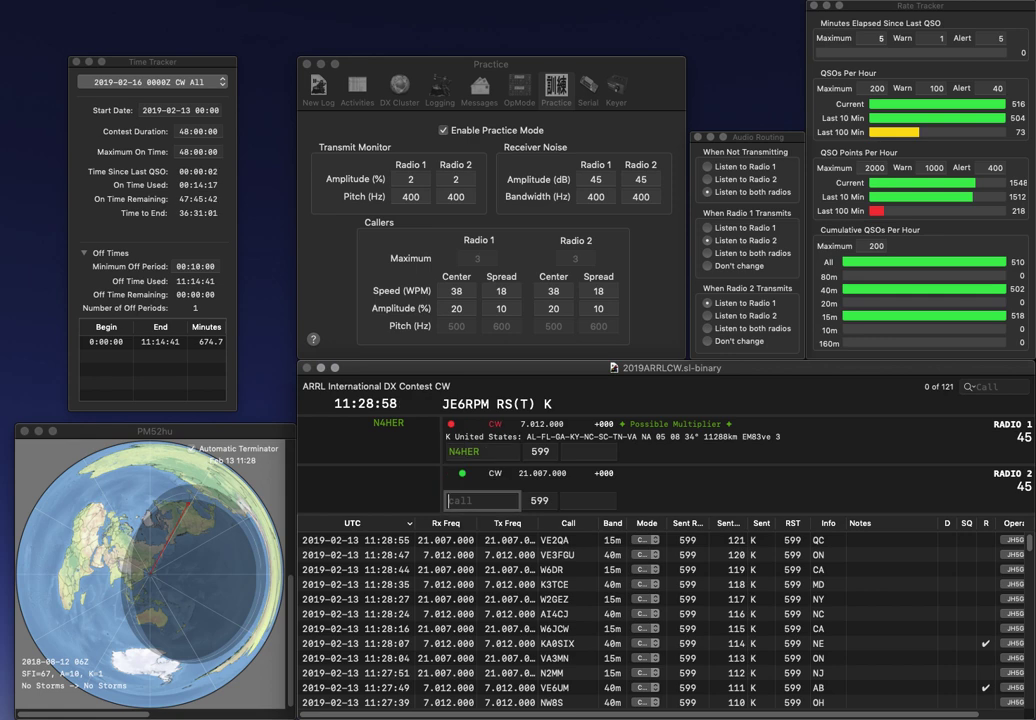
type("KC2KY")
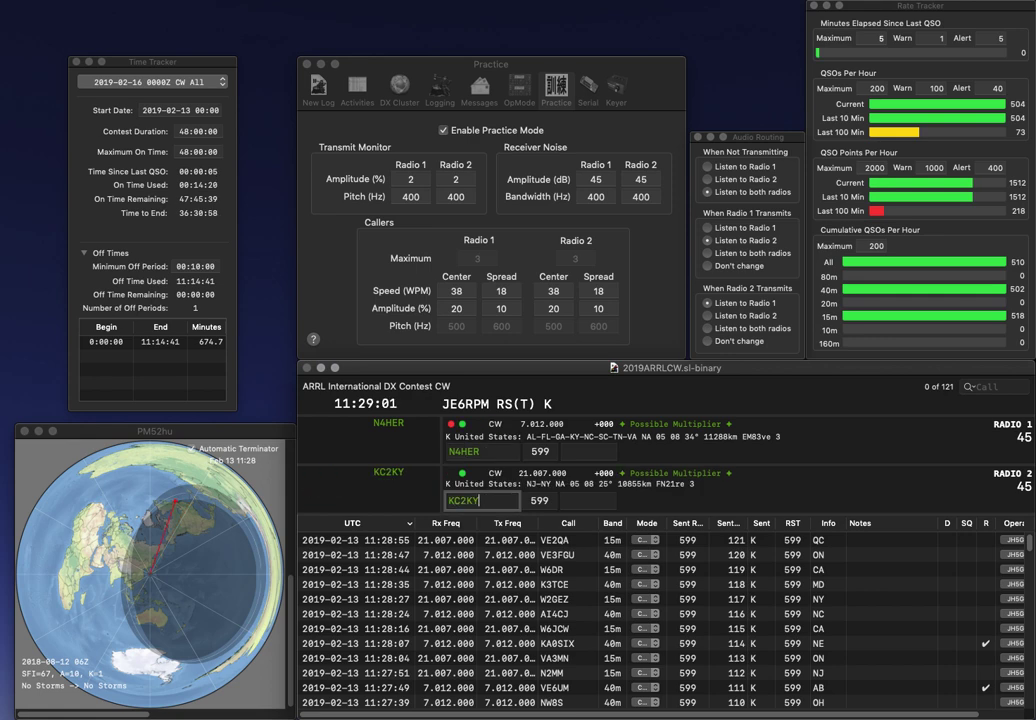
key("Return")
type("SC")
key("Return")
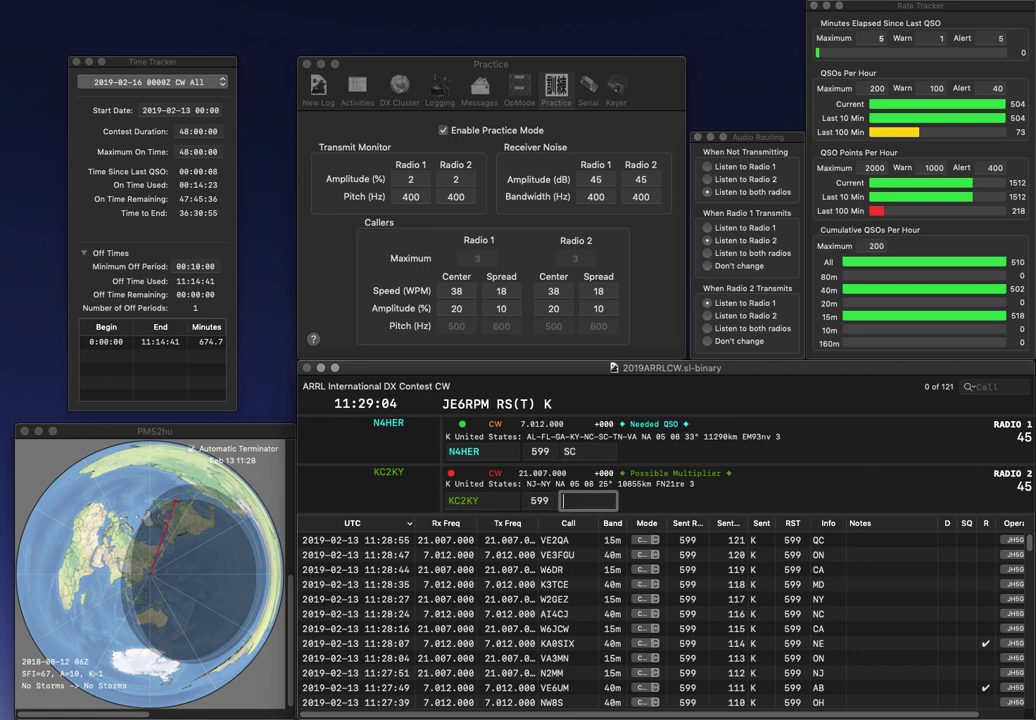
type("N")
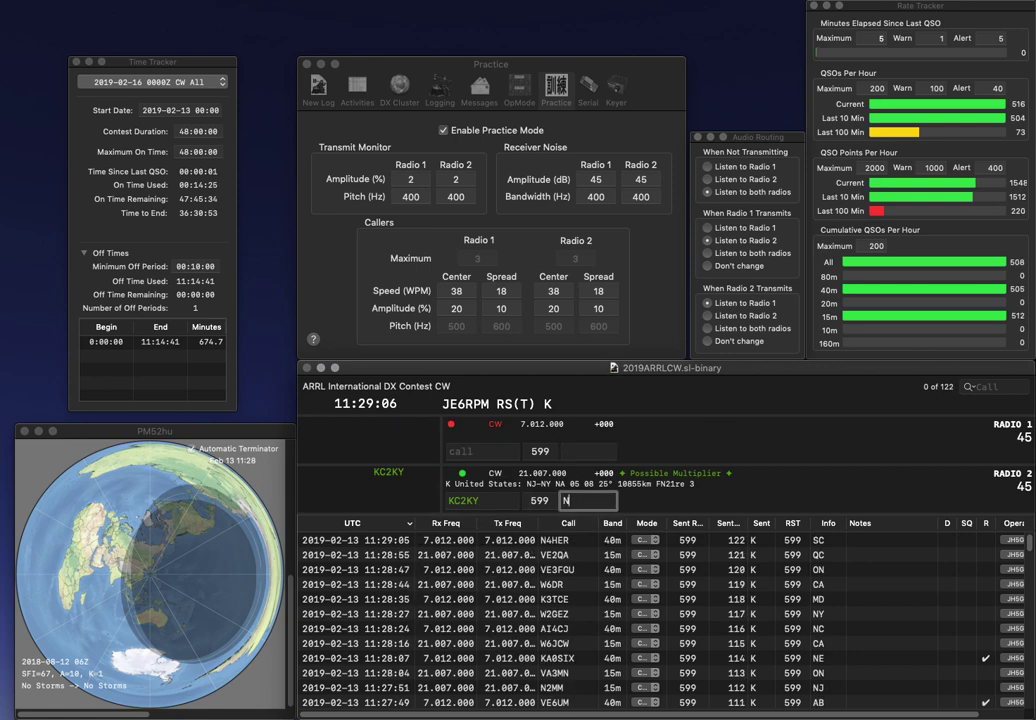
key("Return")
type("W")
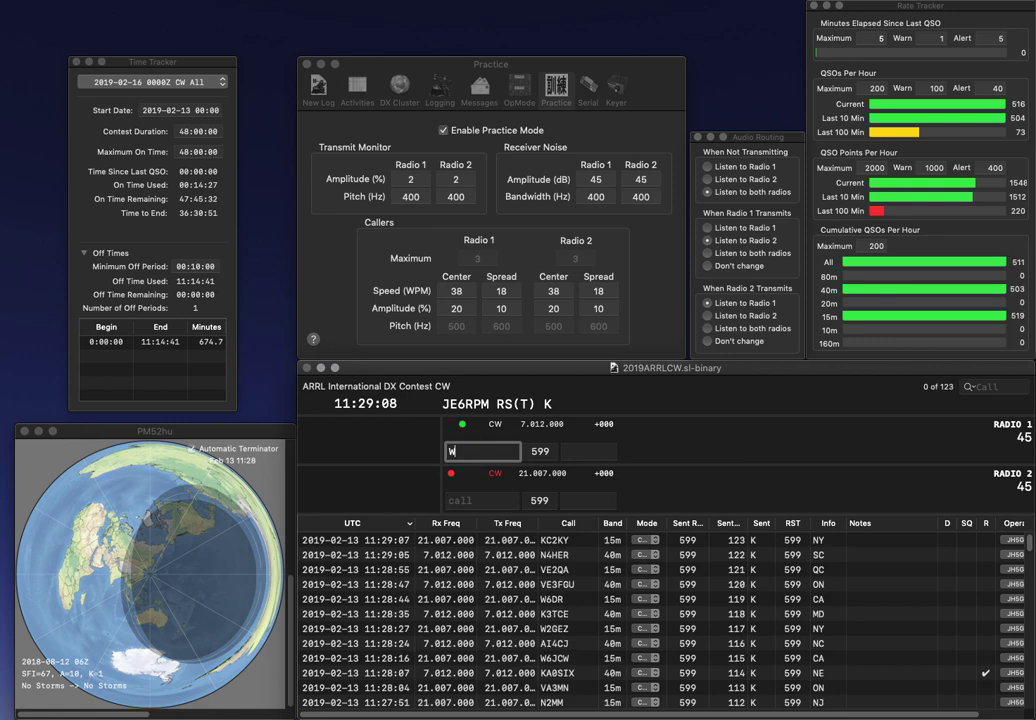
type("9JB")
key("Return")
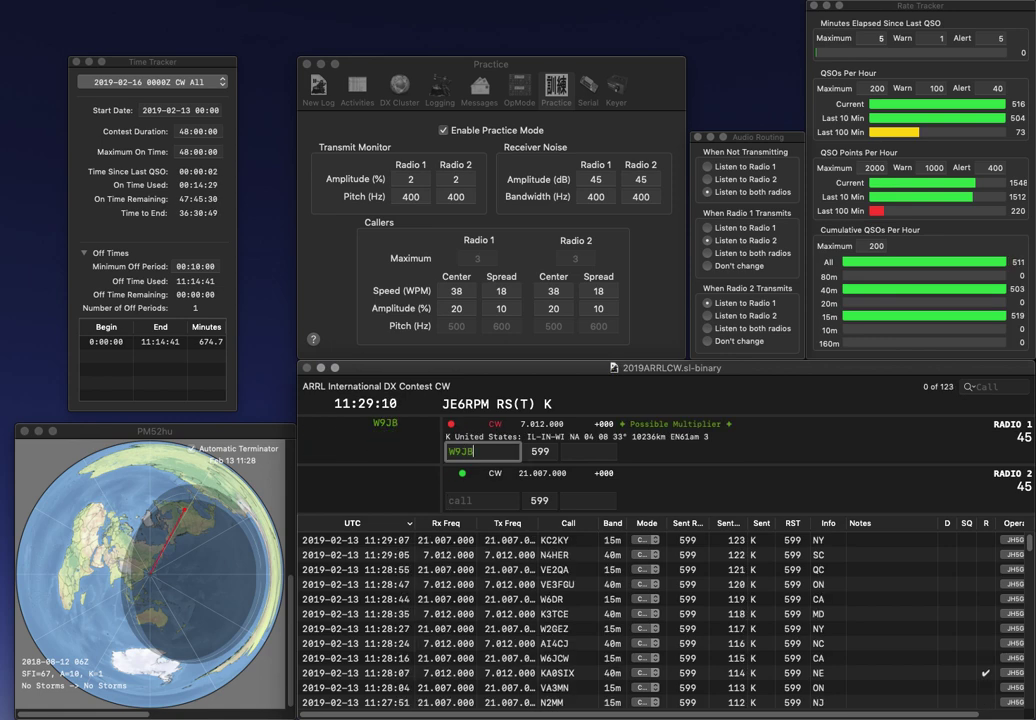
- Answer a partial call beginning with 4WJ on Radio 2 and log W9JB on Radio 1 with exchange IN
type("4W")
type("LM")
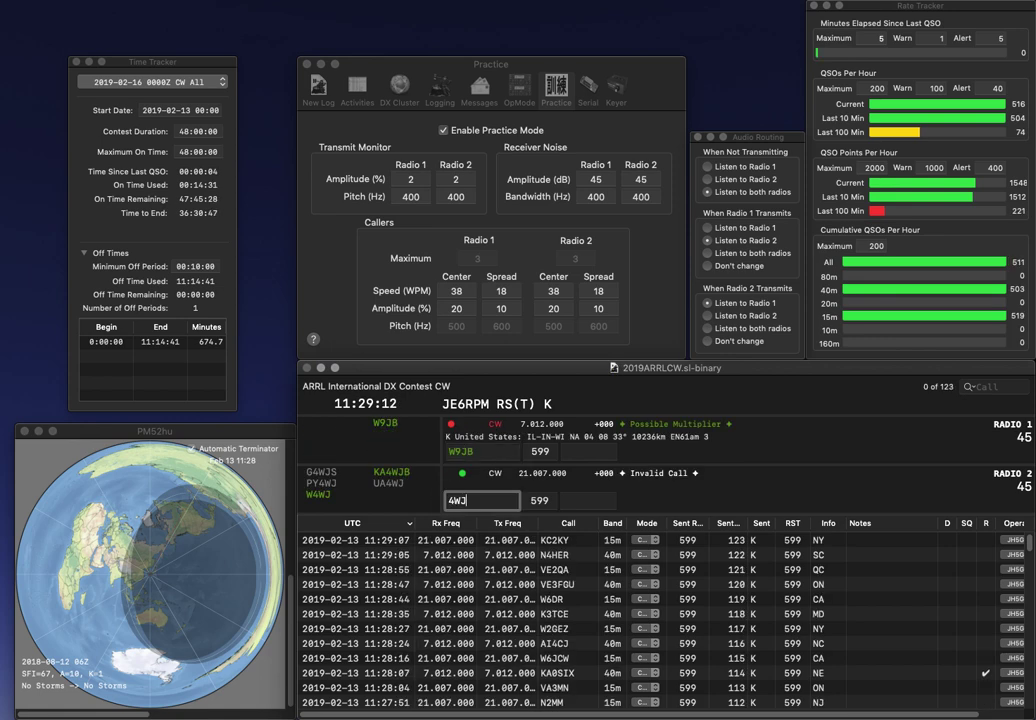
key("Return")
type("IN")
key("Return")
key("BackSpace")
type("J")
type("KM")
key("Return")
type("WF5E")
key("Return")
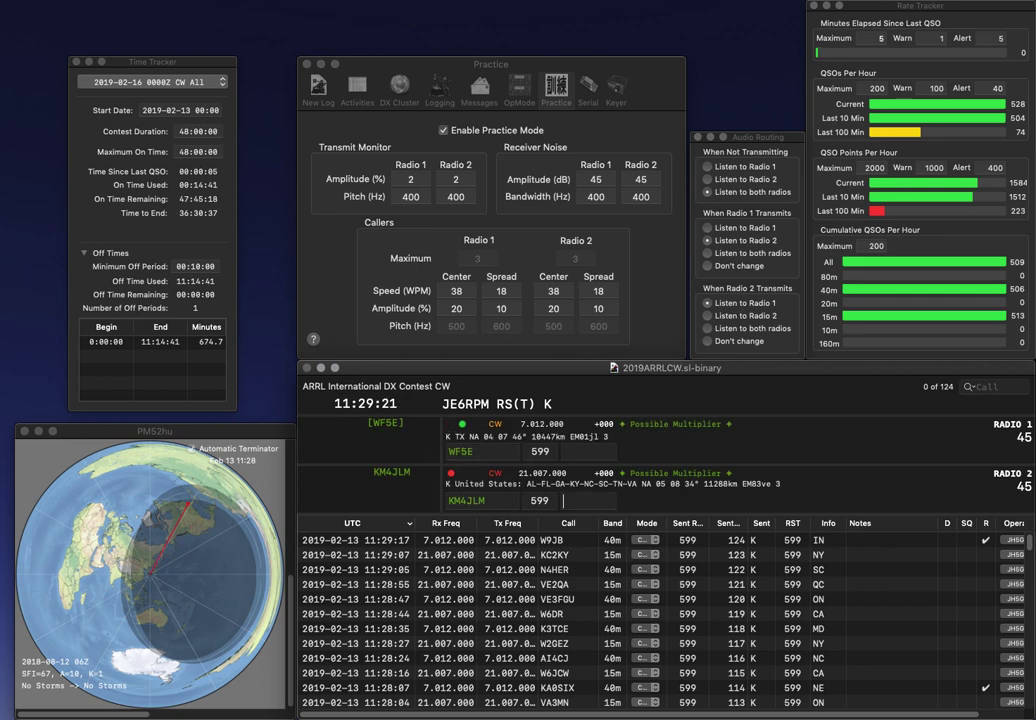
type("KY")
key("Return")
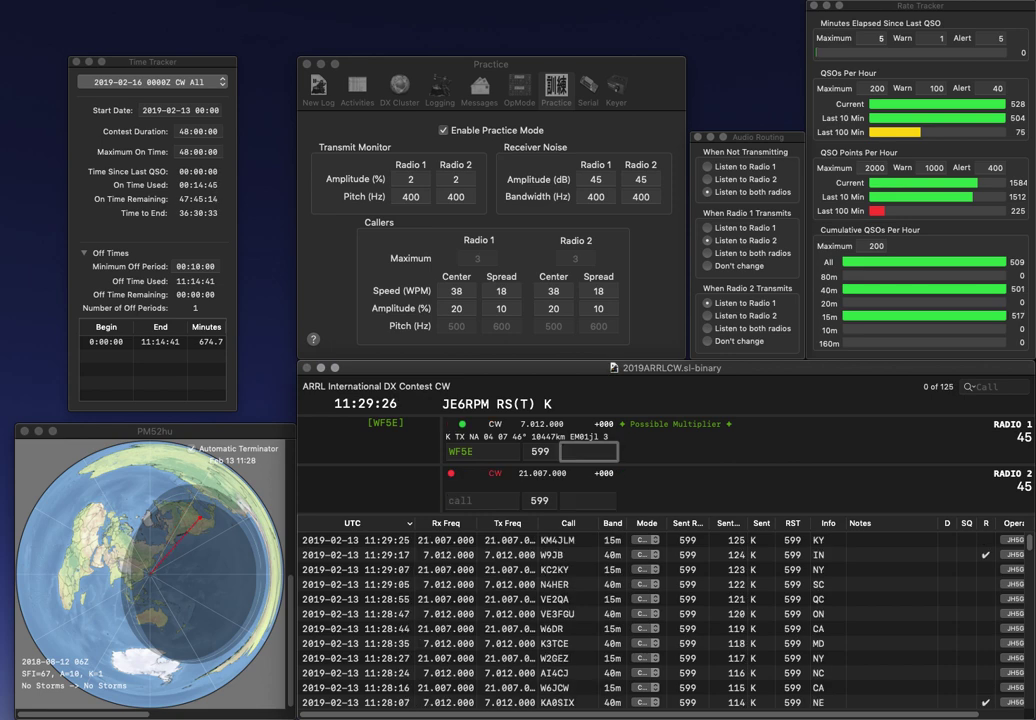
type("TX")
key("Return")
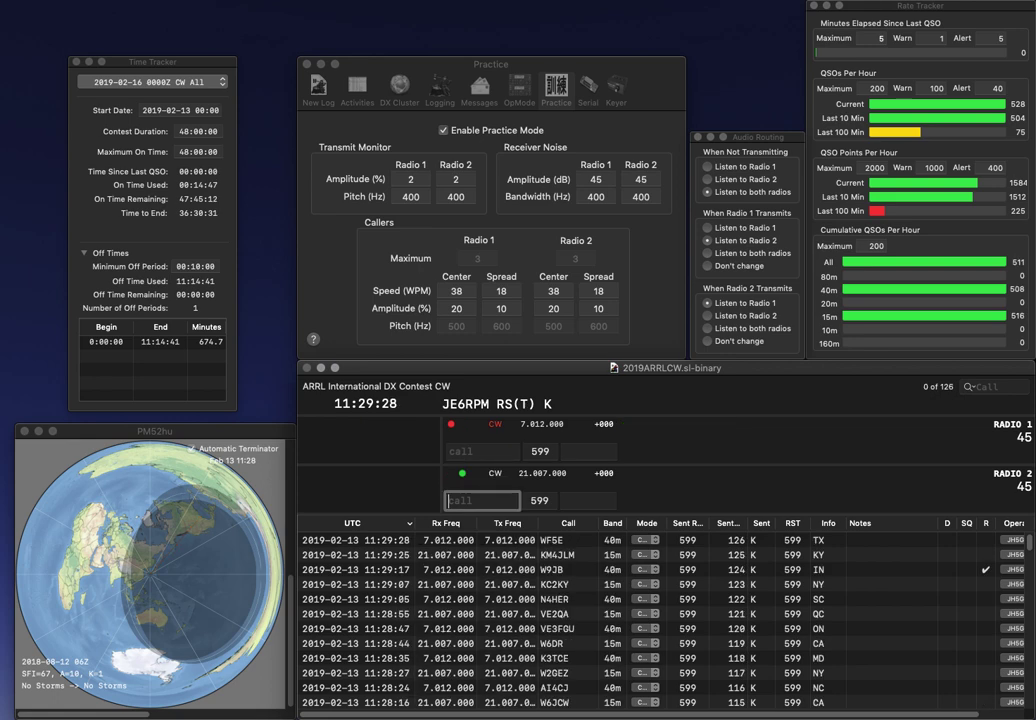
type("WO4L")
key("Return")
- Answer AI0Q on Radio 1 and log WO4L on Radio 2 with exchange GA
type("AI0Q")
key("Return")
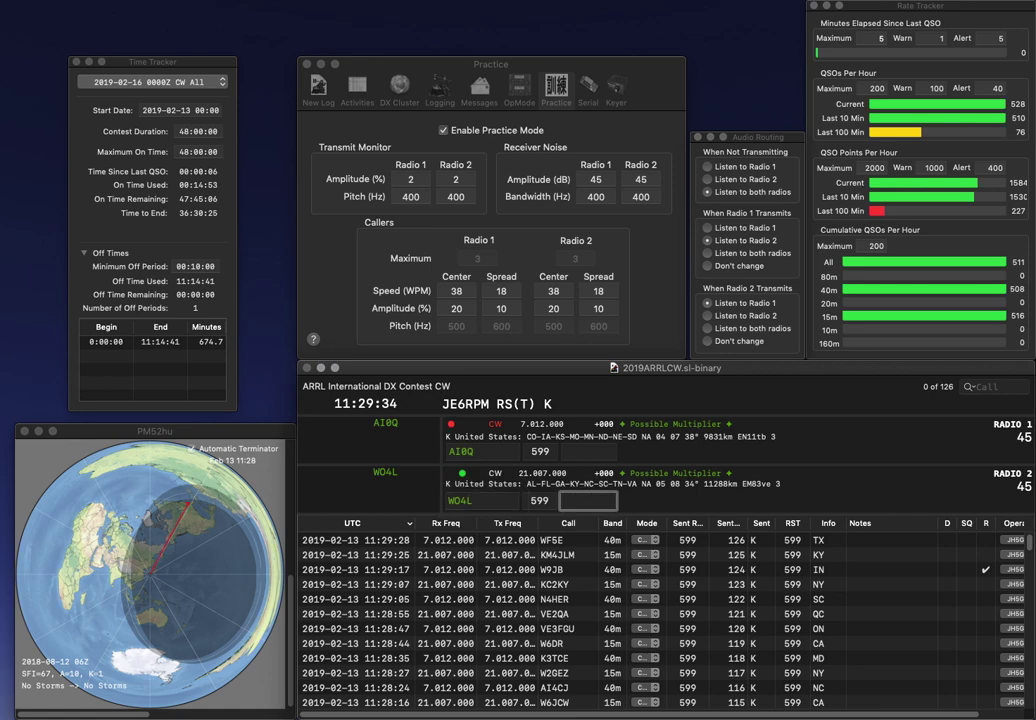
type("GA")
key("Return")
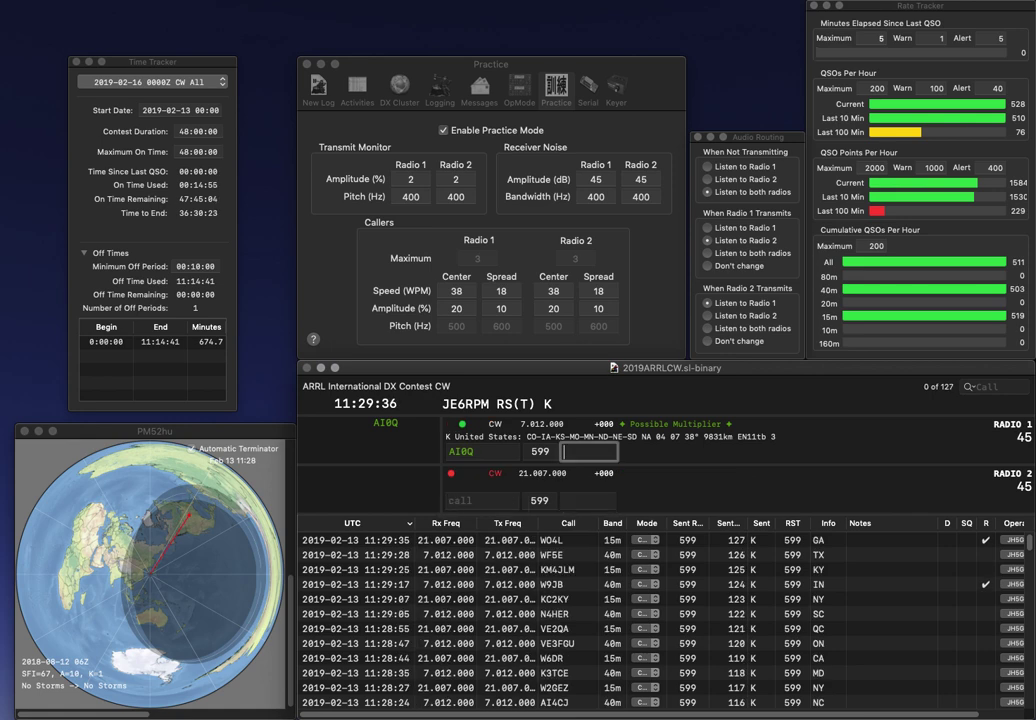
type("NE")
key("Return")
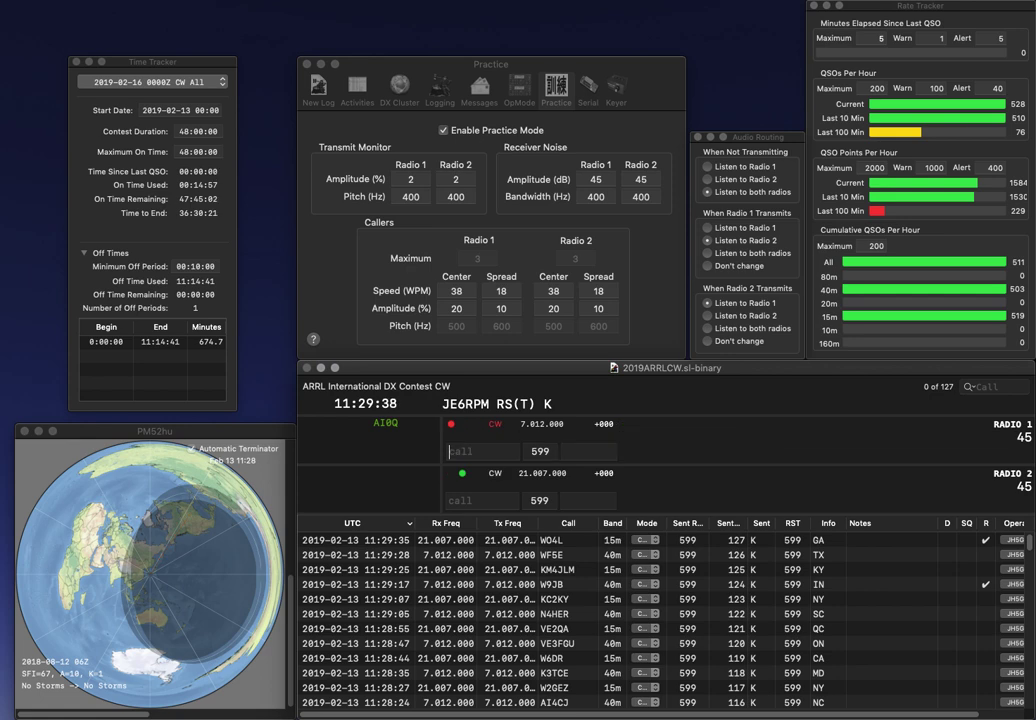
type("W7YED")
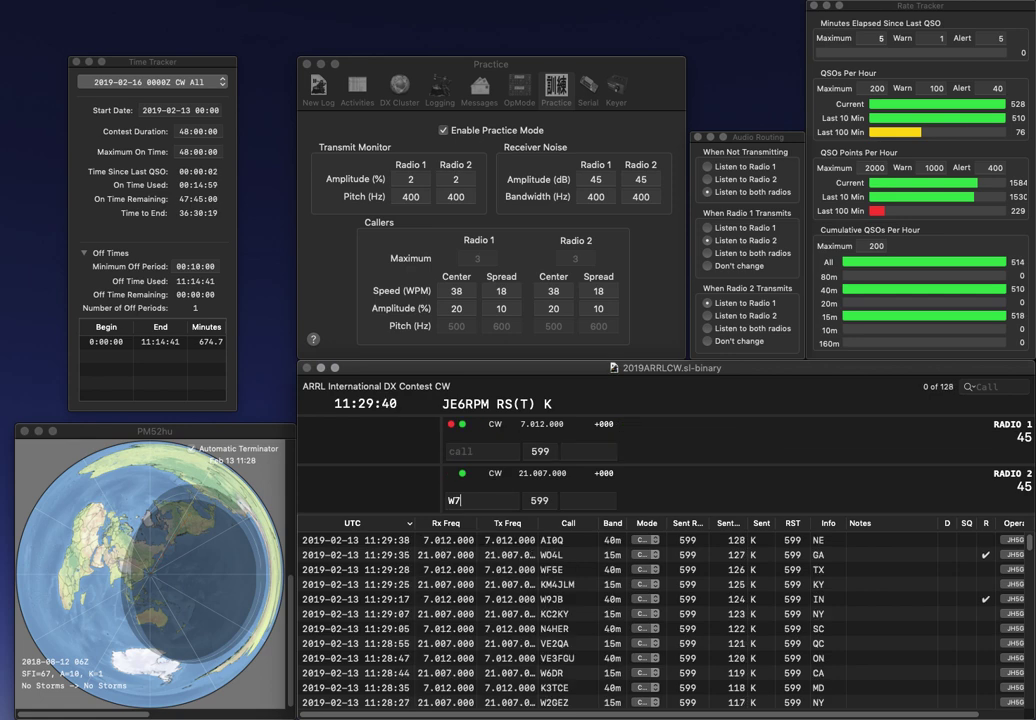
key("Return")
type("B4TDH")
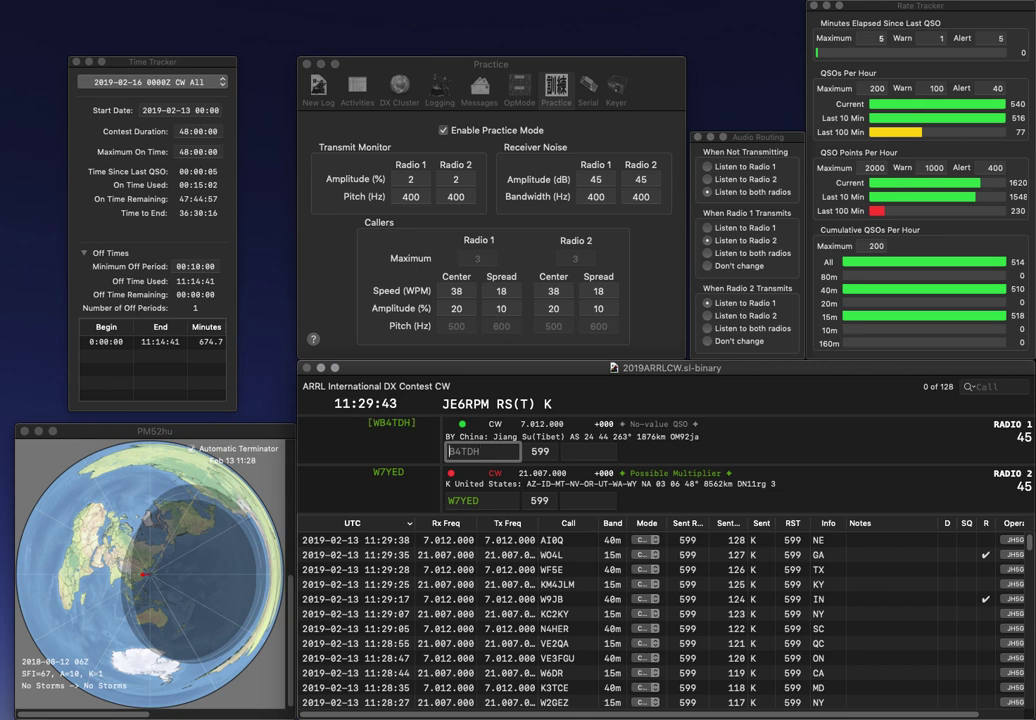
key("Return")
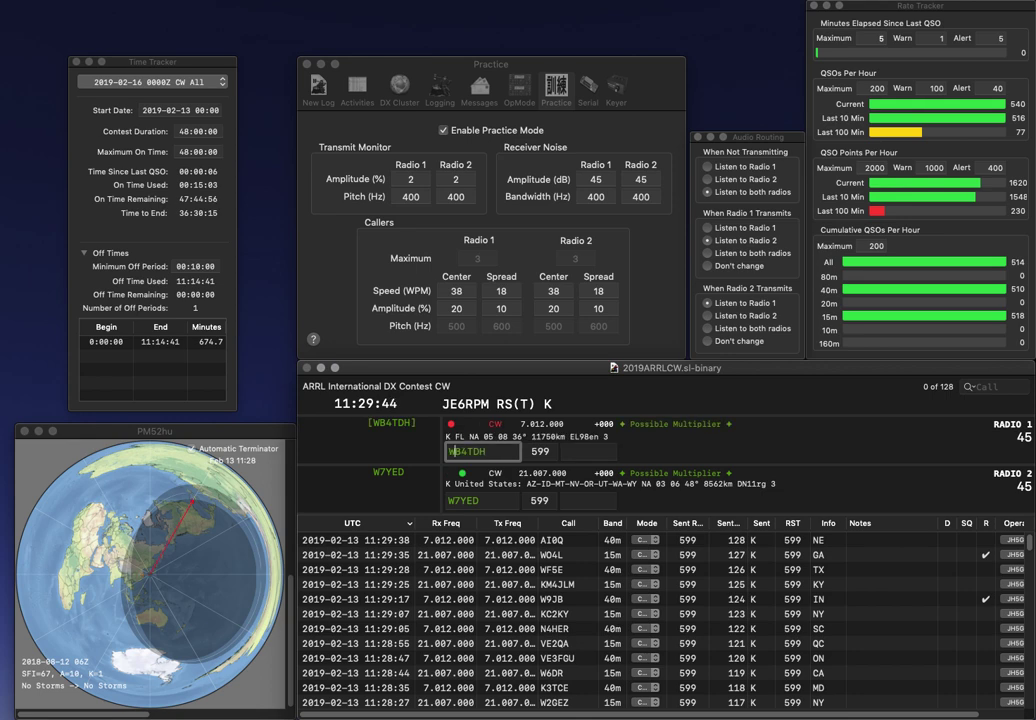
type("WA")
key("Return")
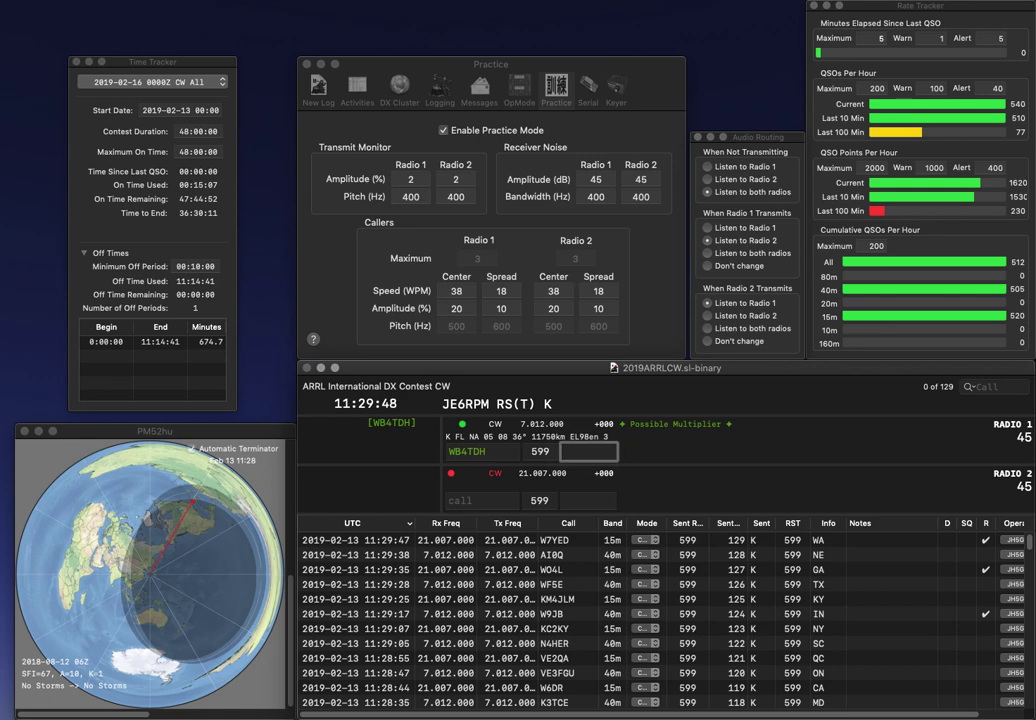
- Log WB4TDH on Radio 1 with exchange FL and answer the partial call W6 on Radio 2
type("FL")
key("Return")
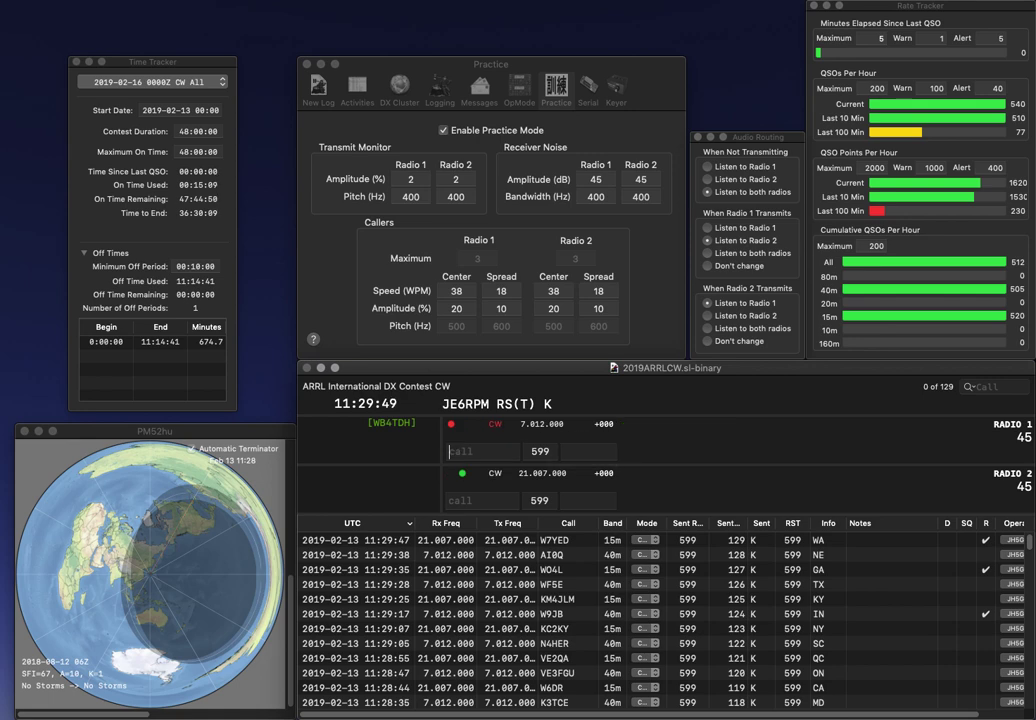
type("K")
key("BackSpace")
type("W6")
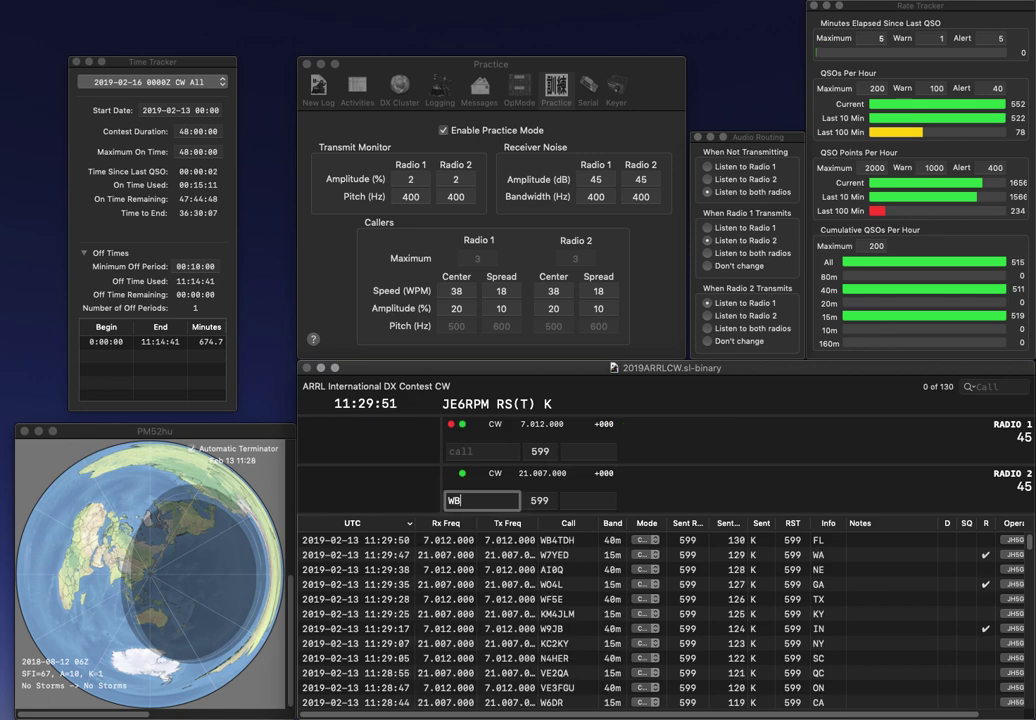
key("Return")
- Answer K5CCG on Radio 1 and complete the partial call on Radio 2 as W6GAE
type("K5C")
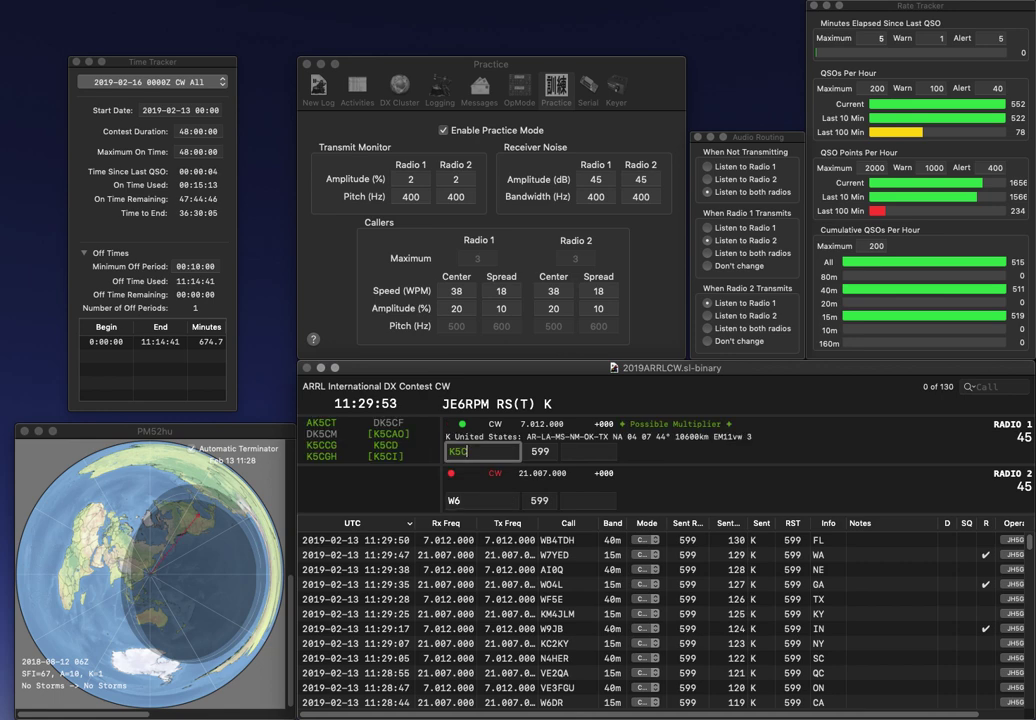
type("CG")
key("Return")
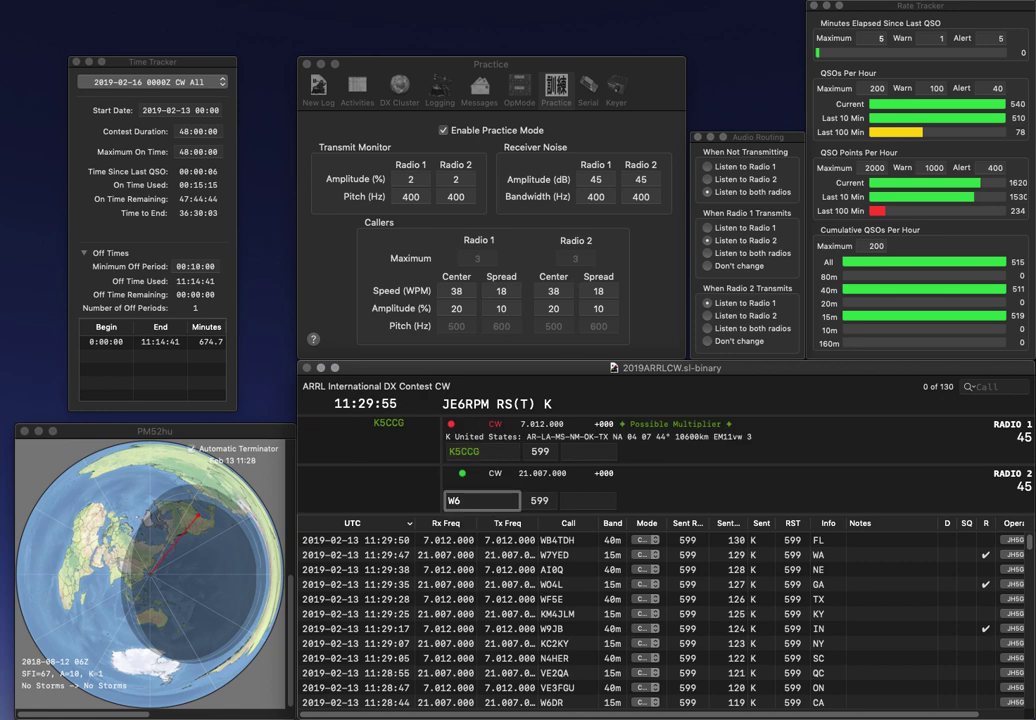
type("GAE")
key("Return")
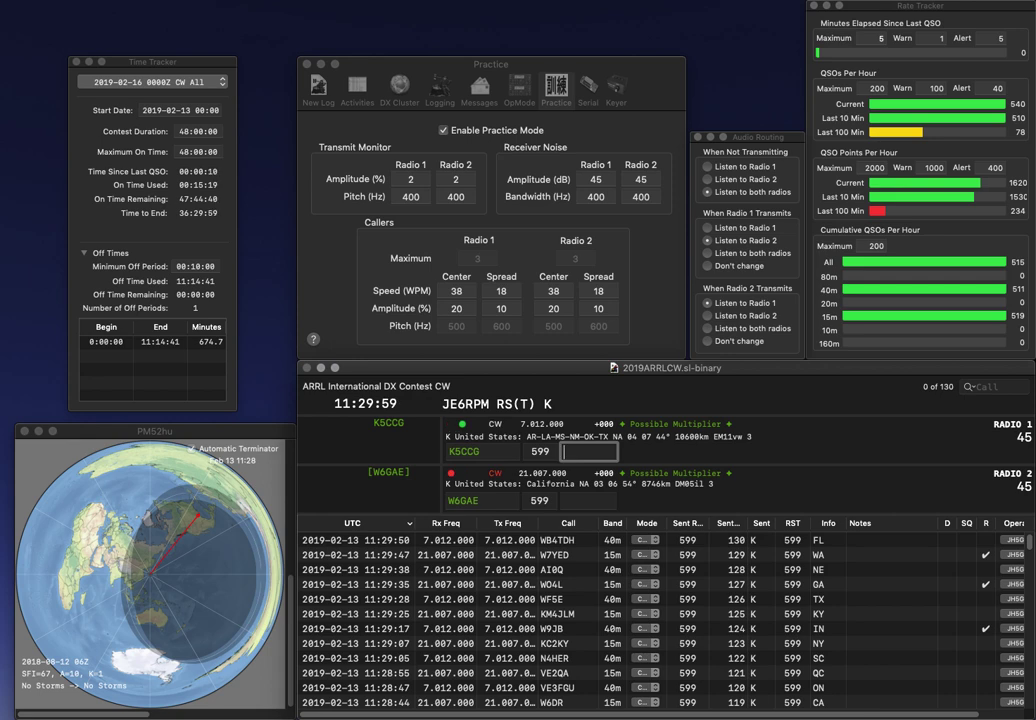
type("AR")
key("Return")
key("Tab")
type("CA")
key("Return")
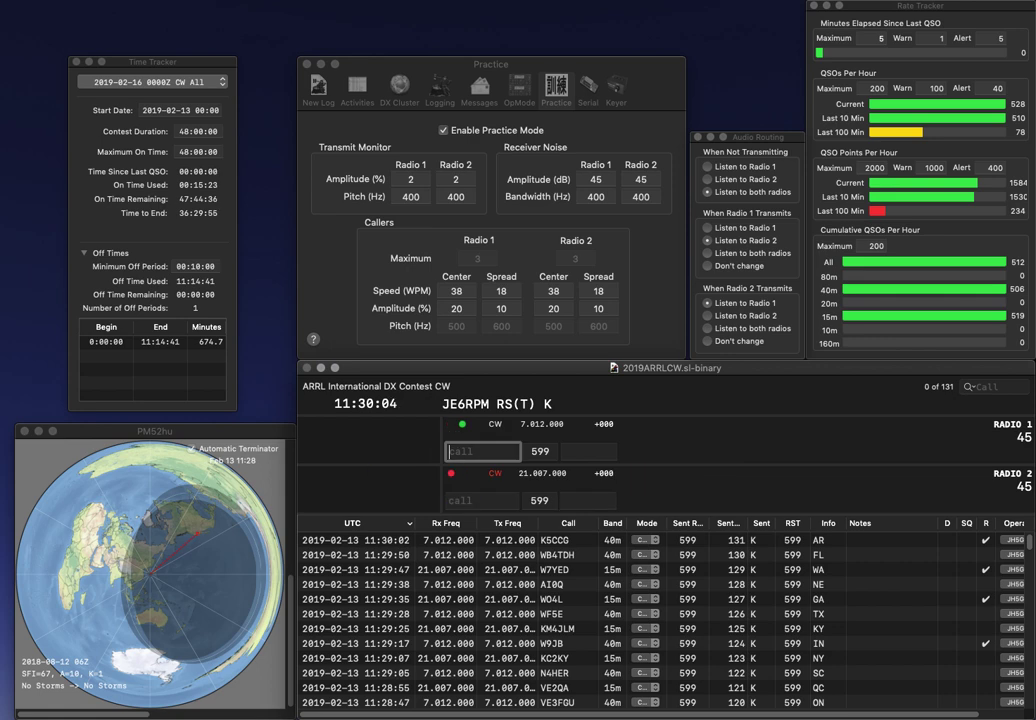
type("KB8O")
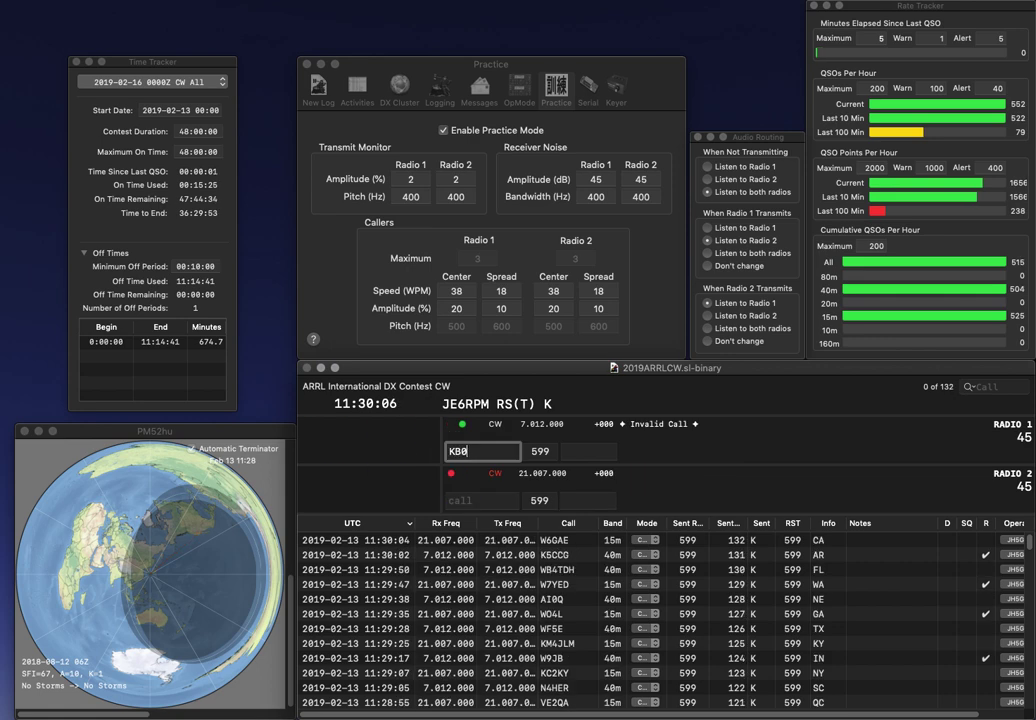
key("Return")
type("KD8UVN")
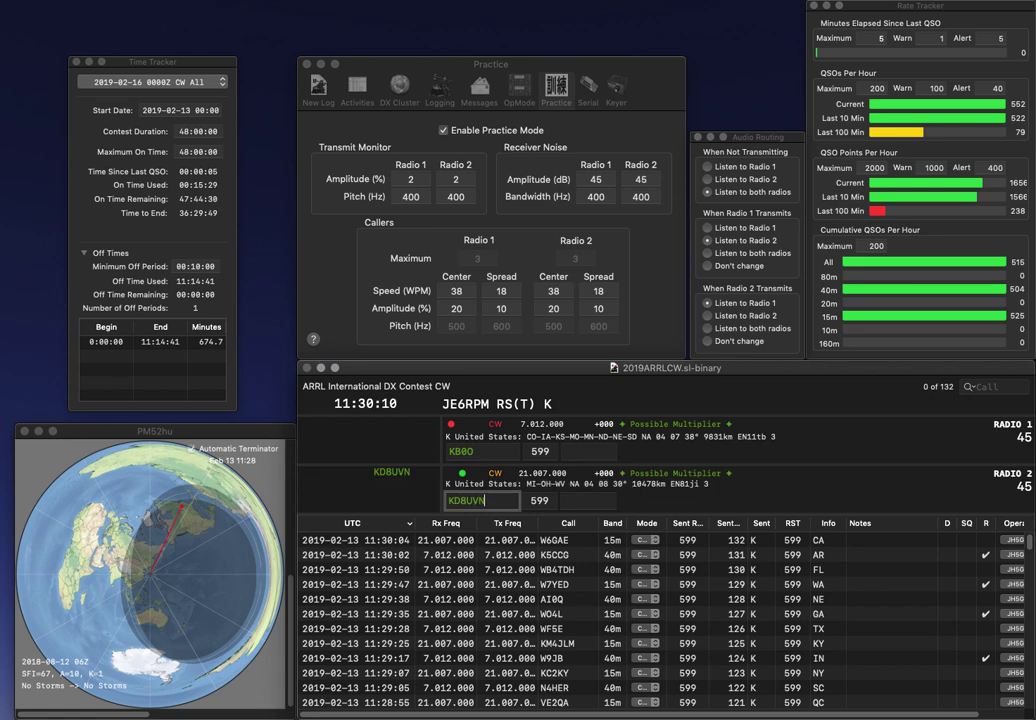
key("Return")
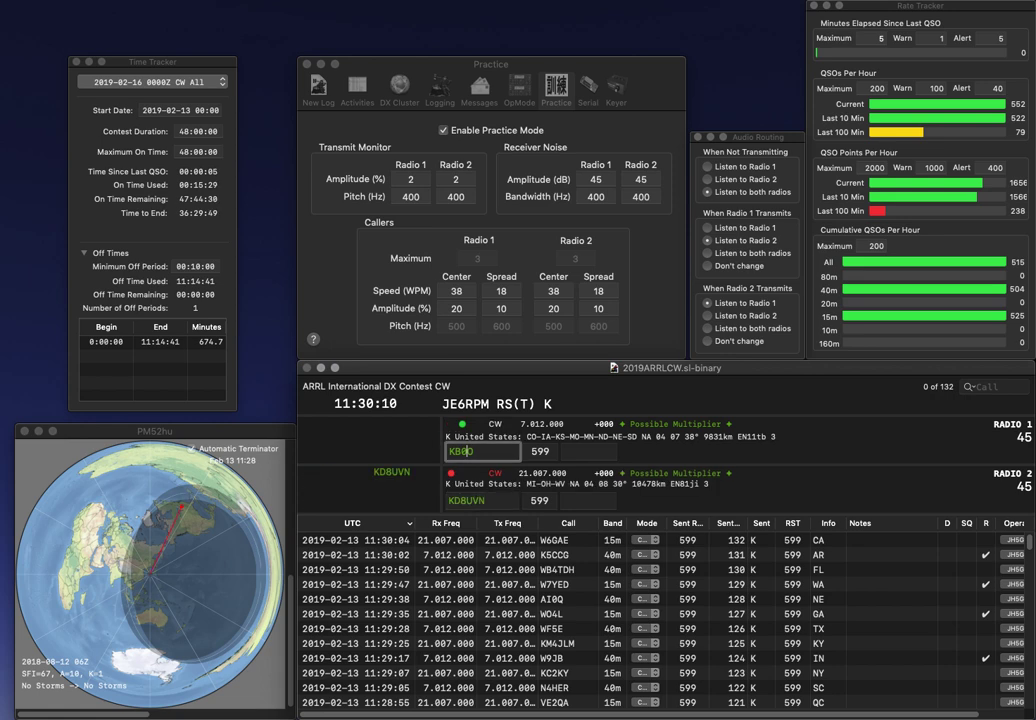
key("Delete")
type("9")
key("Return")
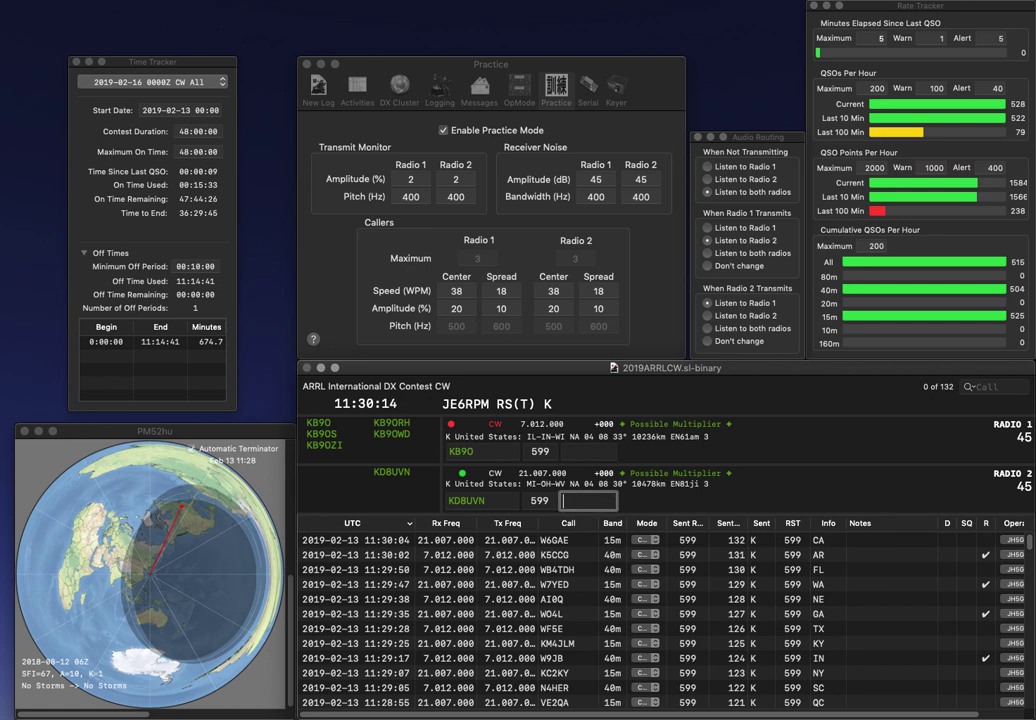
type("WV")
key("Return")
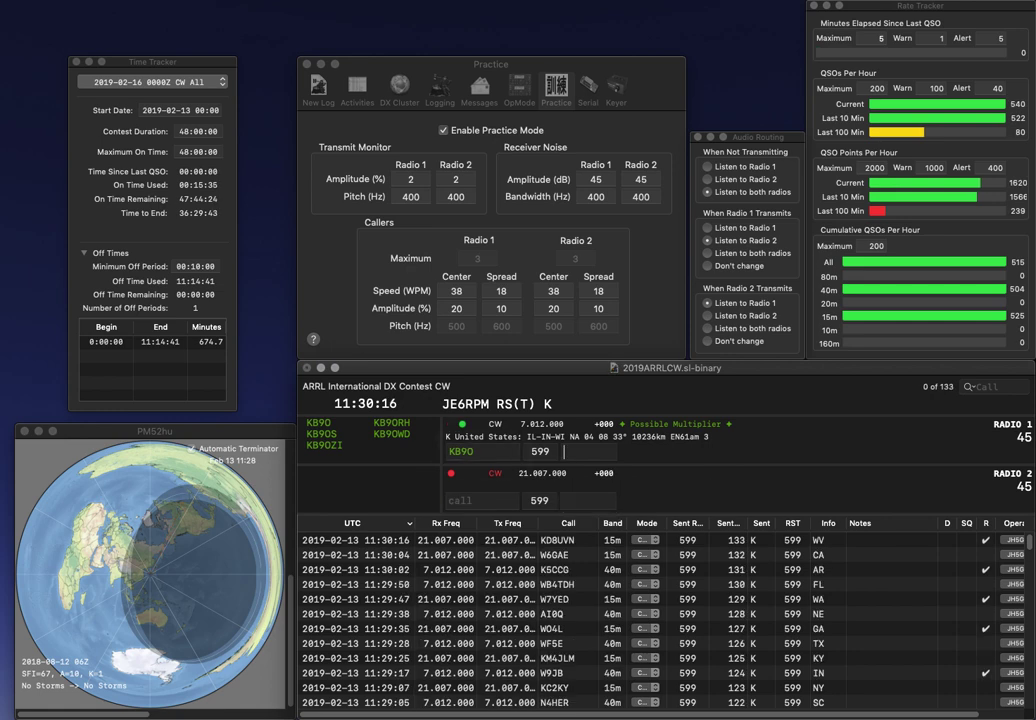
type("WI")
key("Return")
type("KT")
key("Return")
type("WA0SHK")
key("Return")
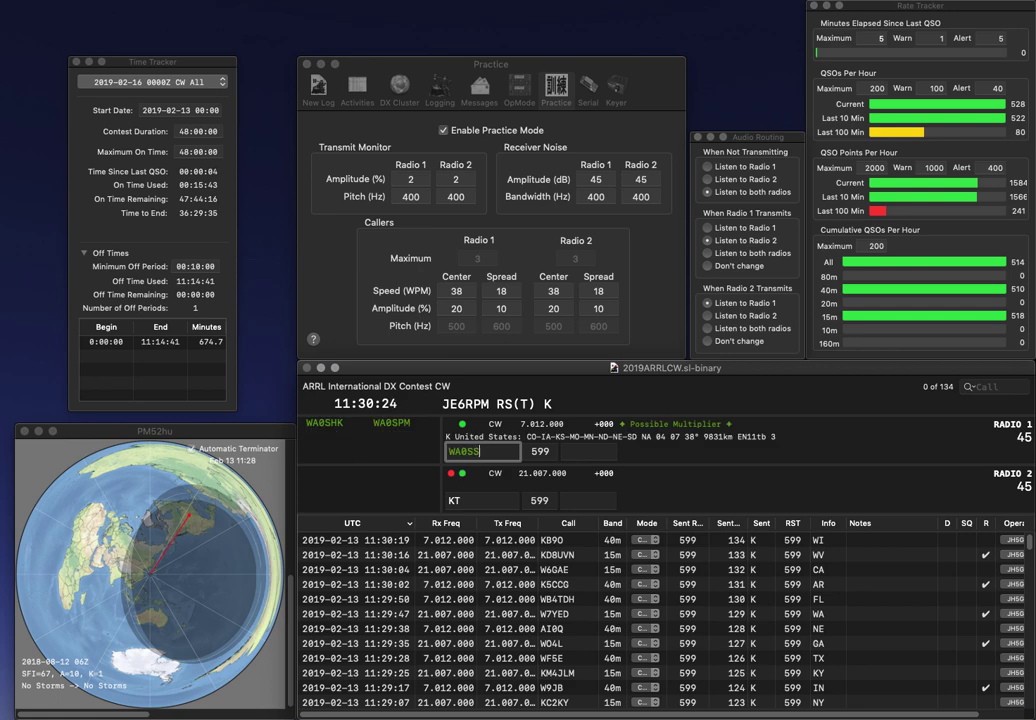
- Complete the partial call on Radio 2 as K3XT and log it with exchange MD
type("3X")
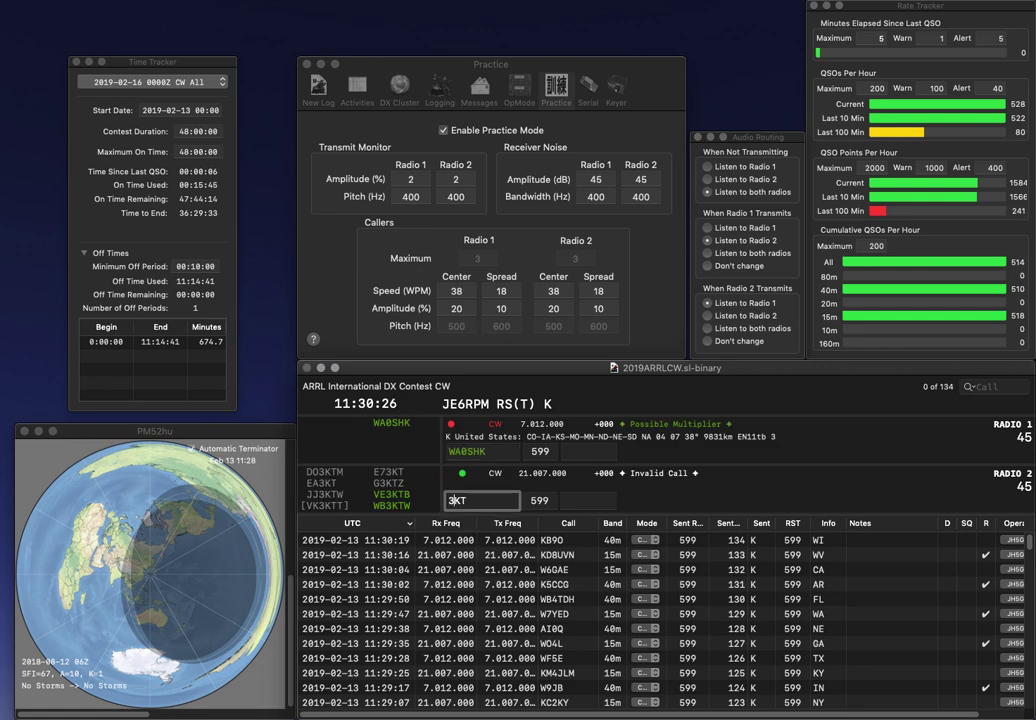
key("Delete")
key("Left")
key("Left")
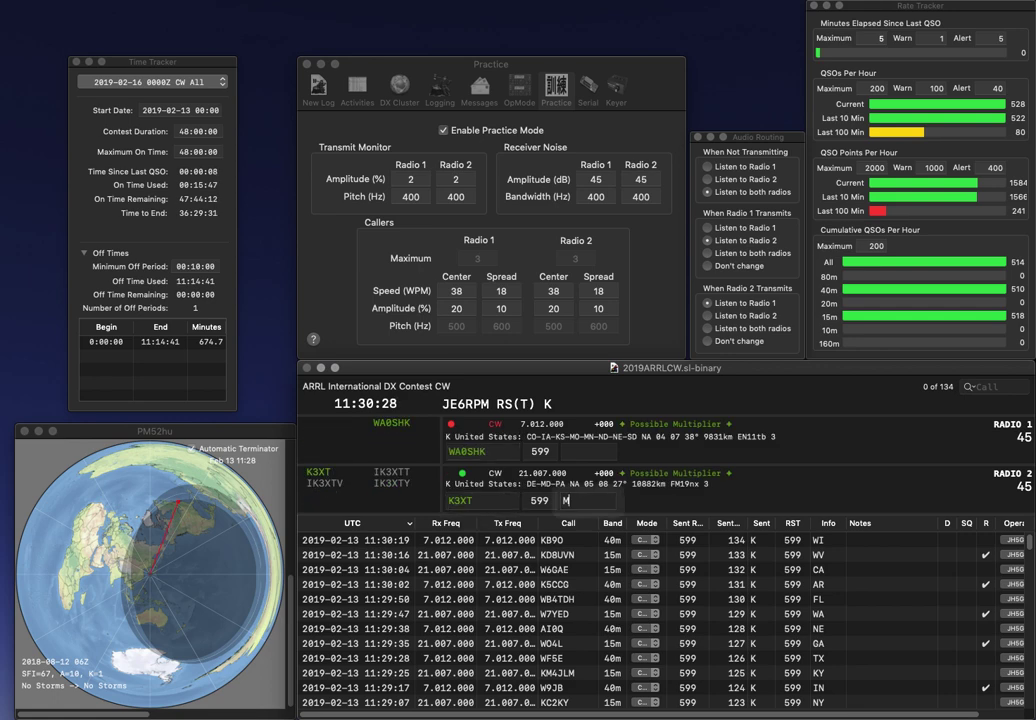
key("Return")
type("NE")
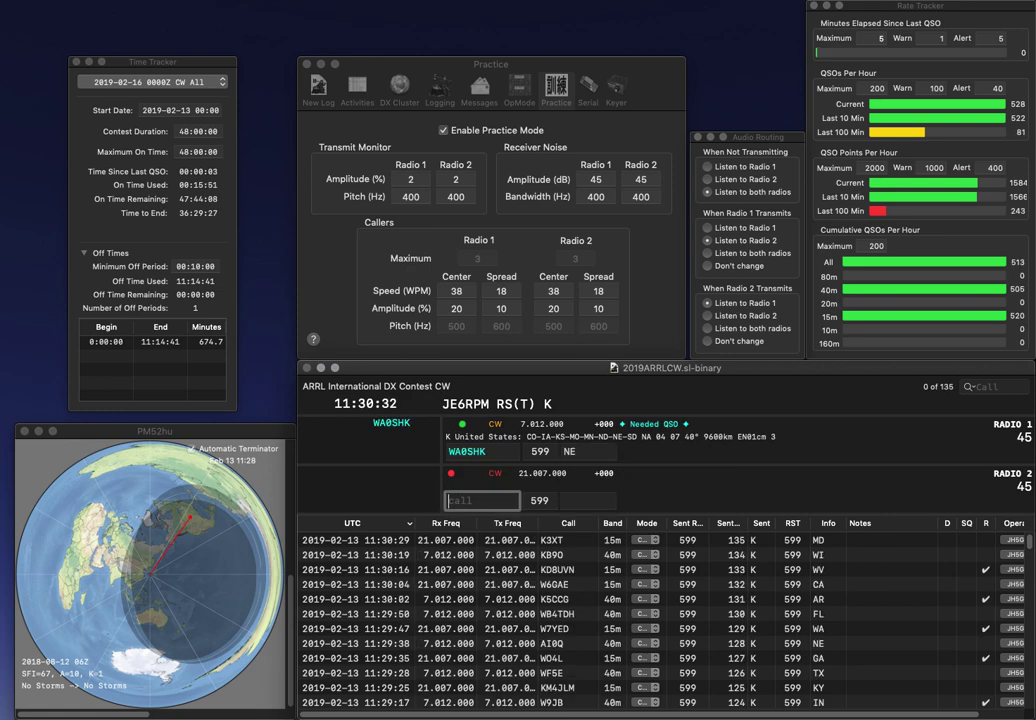
key("Return")
type("W2")
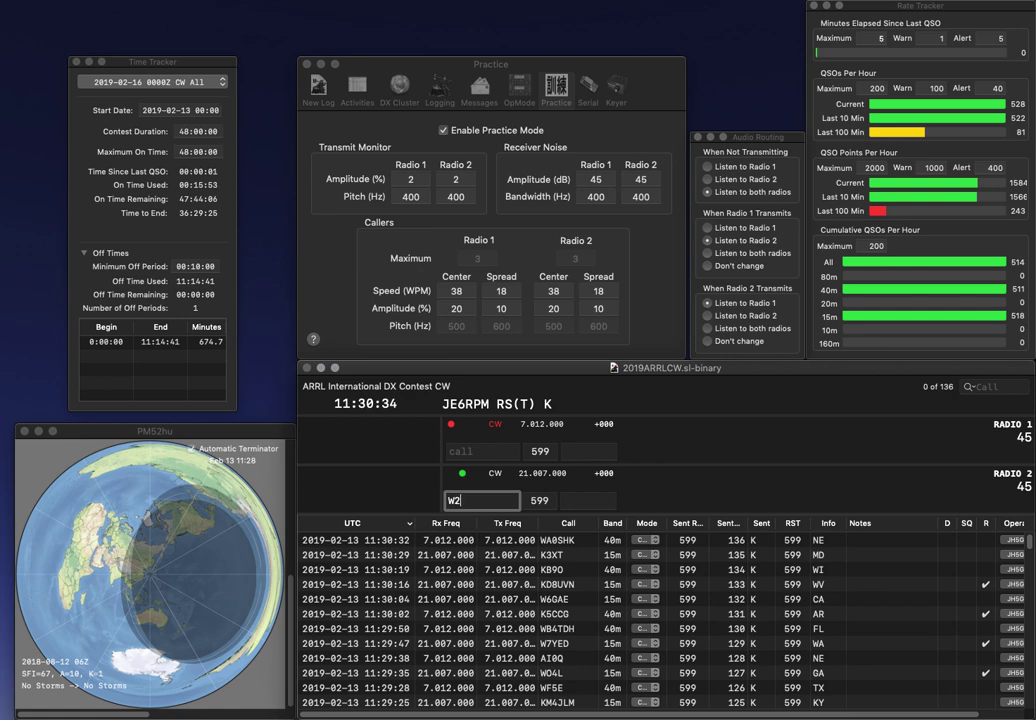
type("SFD")
key("Return")
type("N")
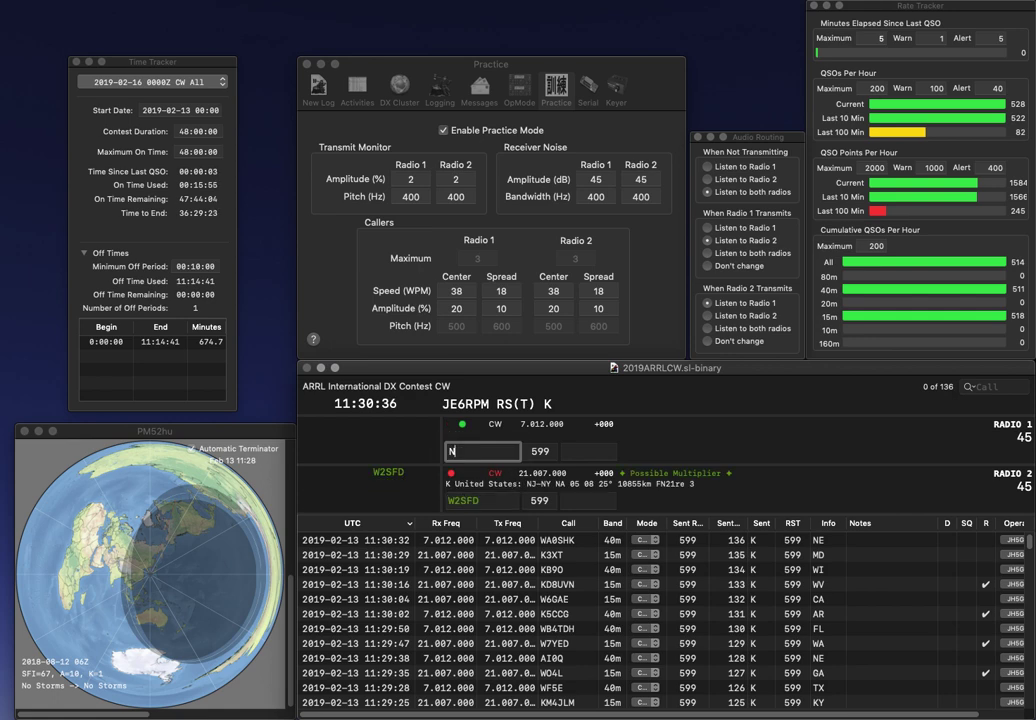
type("B6")
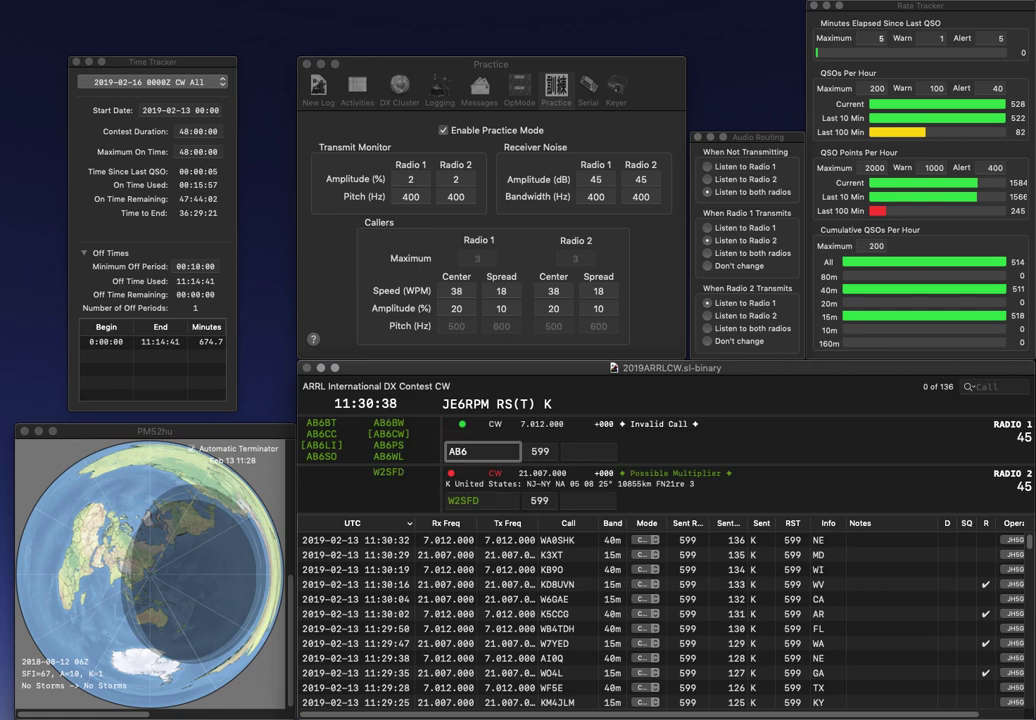
type("NX")
key("Return")
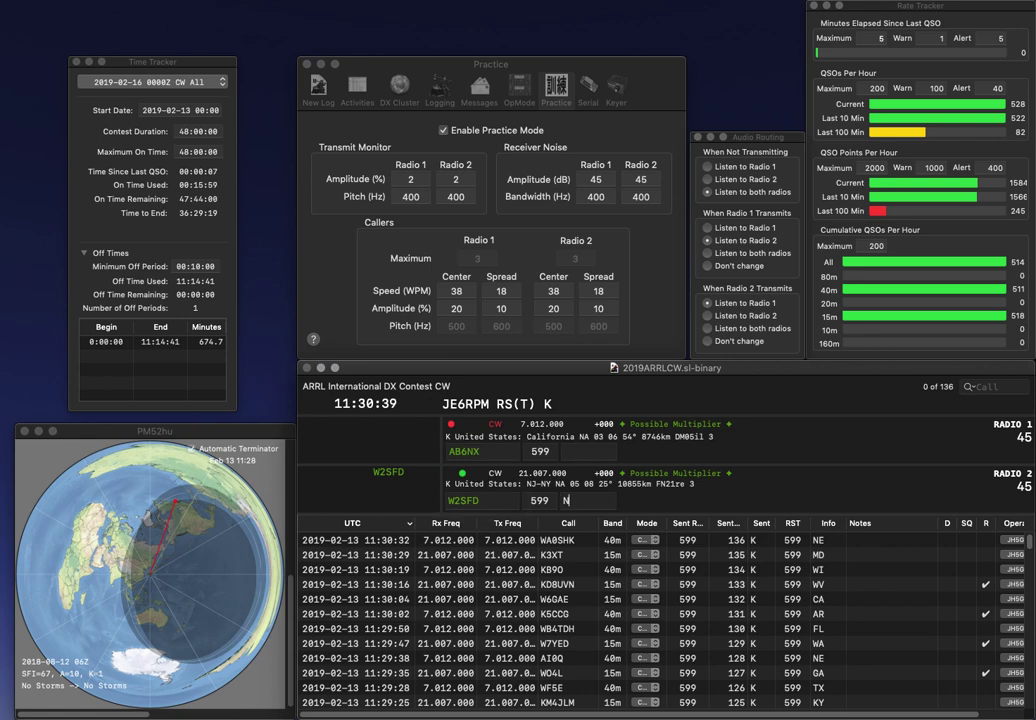
type("J")
key("Return")
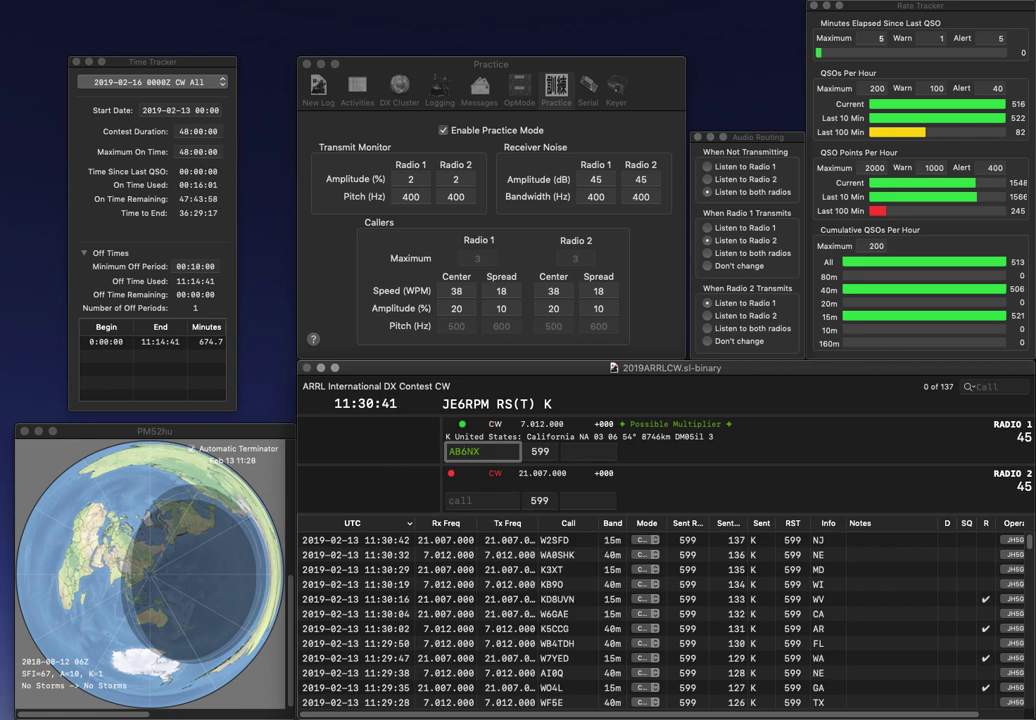
- Correct the call on Radio 1 to AB5NX and send it
key("BackSpace")
type("5")
key("Return")
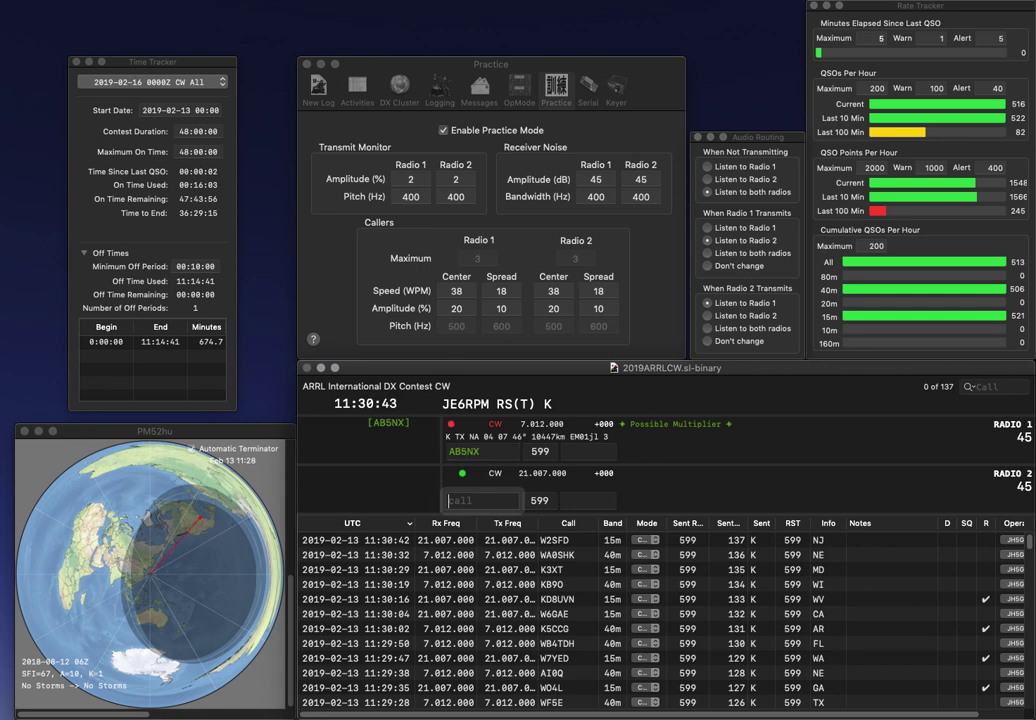
- Answer the partial call K1W on Radio 2 and log AB5NX on Radio 1 with exchange TX
type("K1")
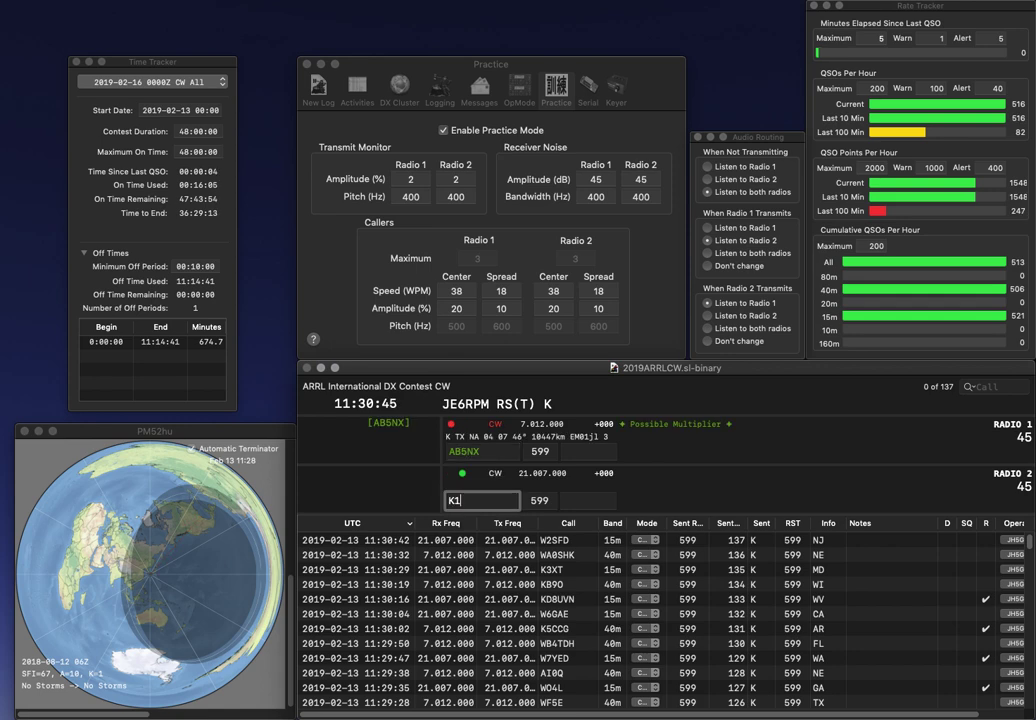
type("W")
key("Return")
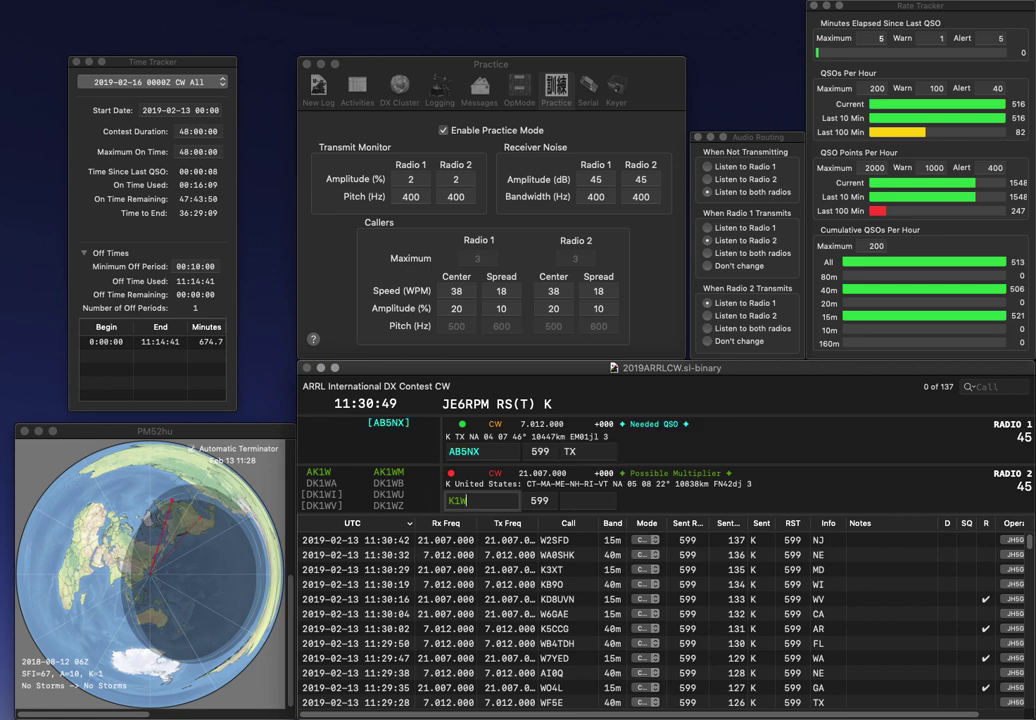
key("Return")
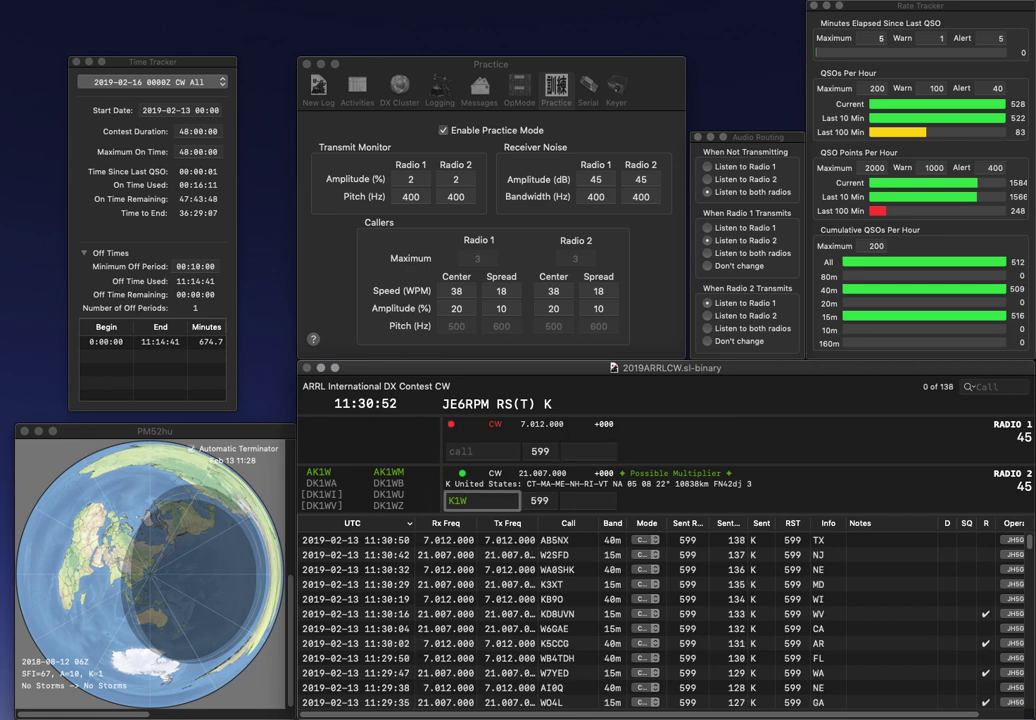
type("DY")
key("Return")
key("Return")
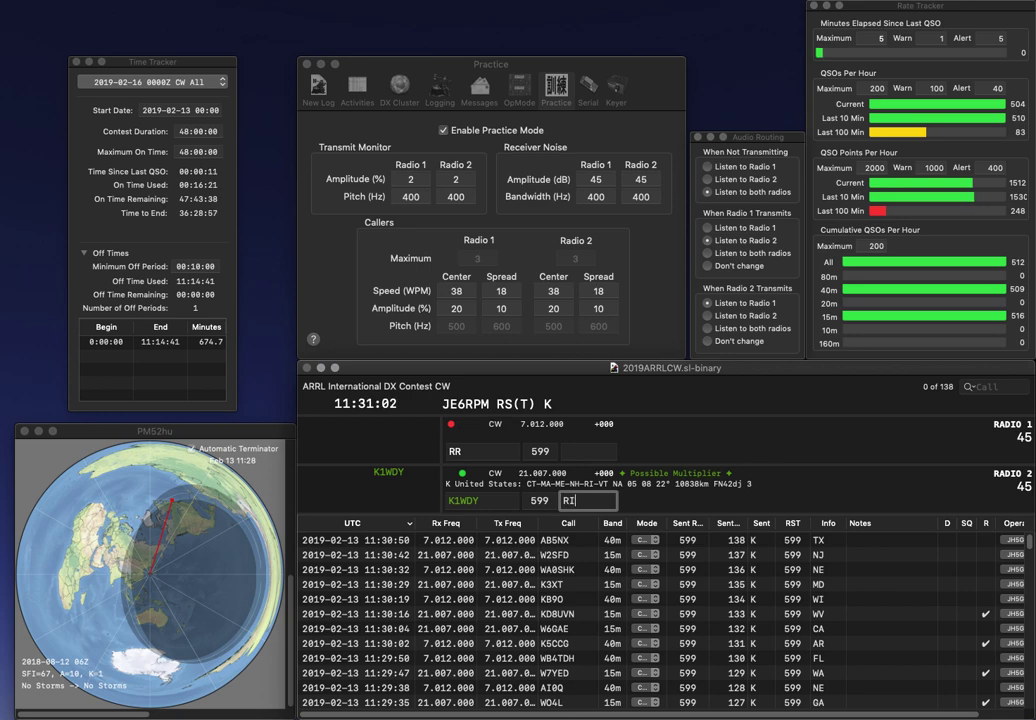
key("Return")
type("N1X")
key("Return")
type("AB0RR")
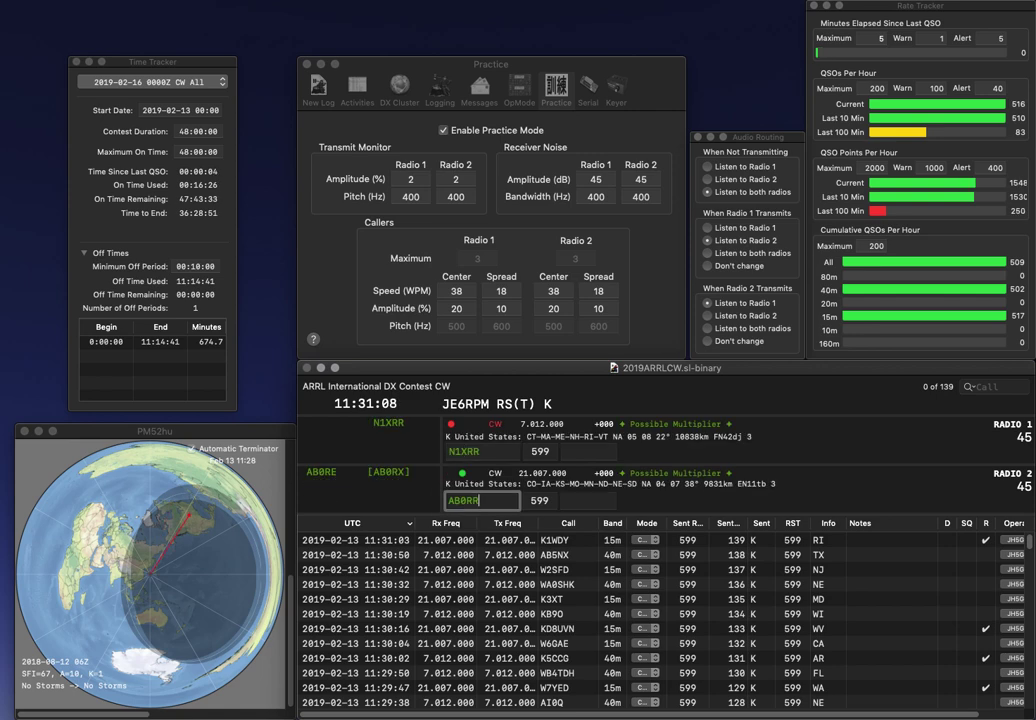
key("BackSpace")
type("D")
key("Return")
key("space")
type("ME")
key("Return")
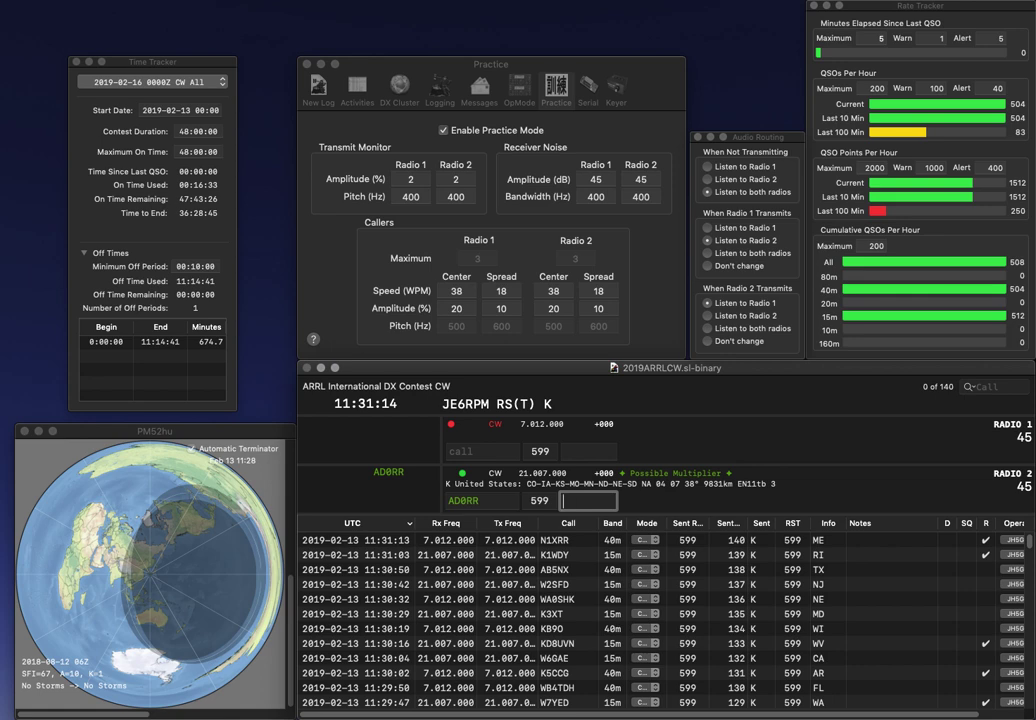
- Log AD0RR on Radio 2 with exchange ND and answer W4DEP on Radio 1
key("Return")
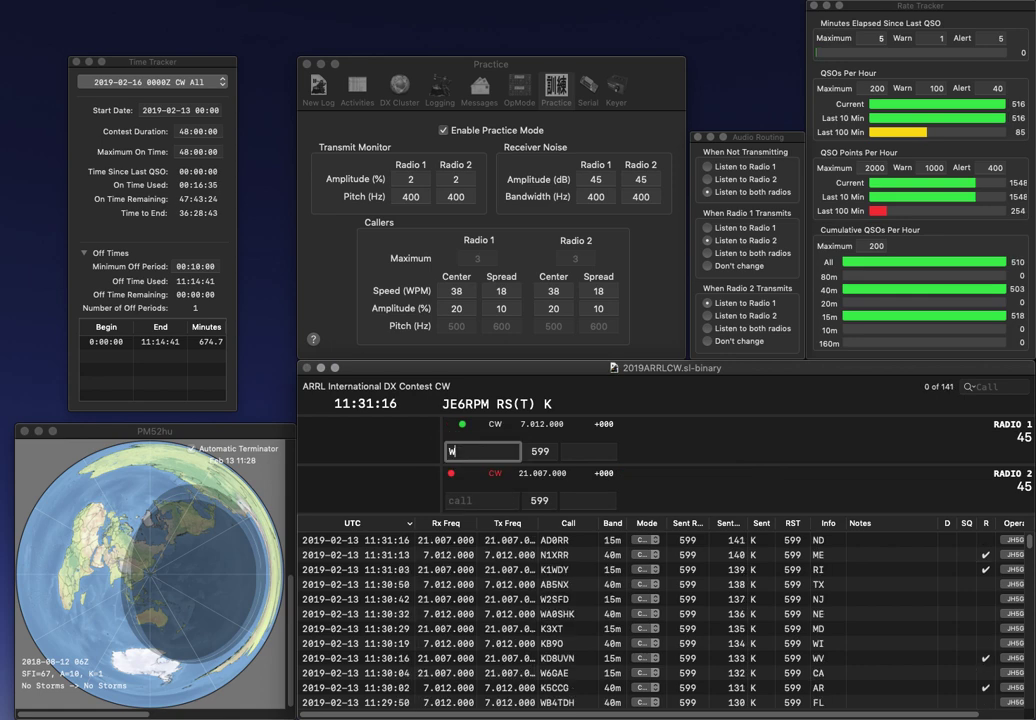
type("DEP")
key("Return")
- Answer the partial call WZ4 on Radio 2 and log W4DEP on Radio 1 with exchange FL
type("W")
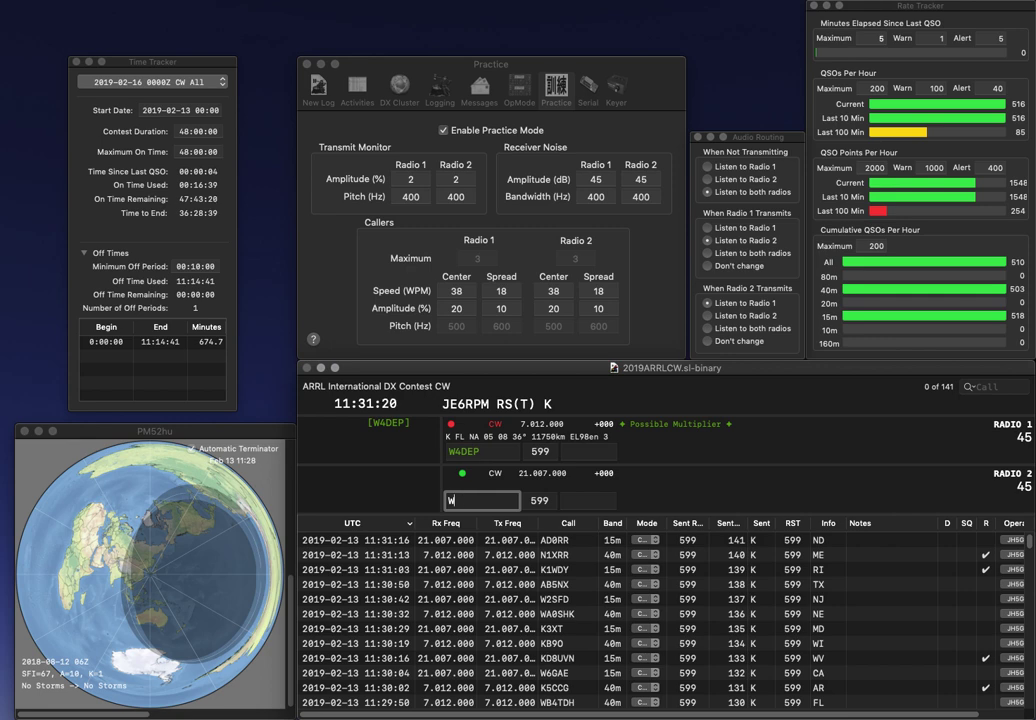
type("Z4")
key("Return")
type("FL")
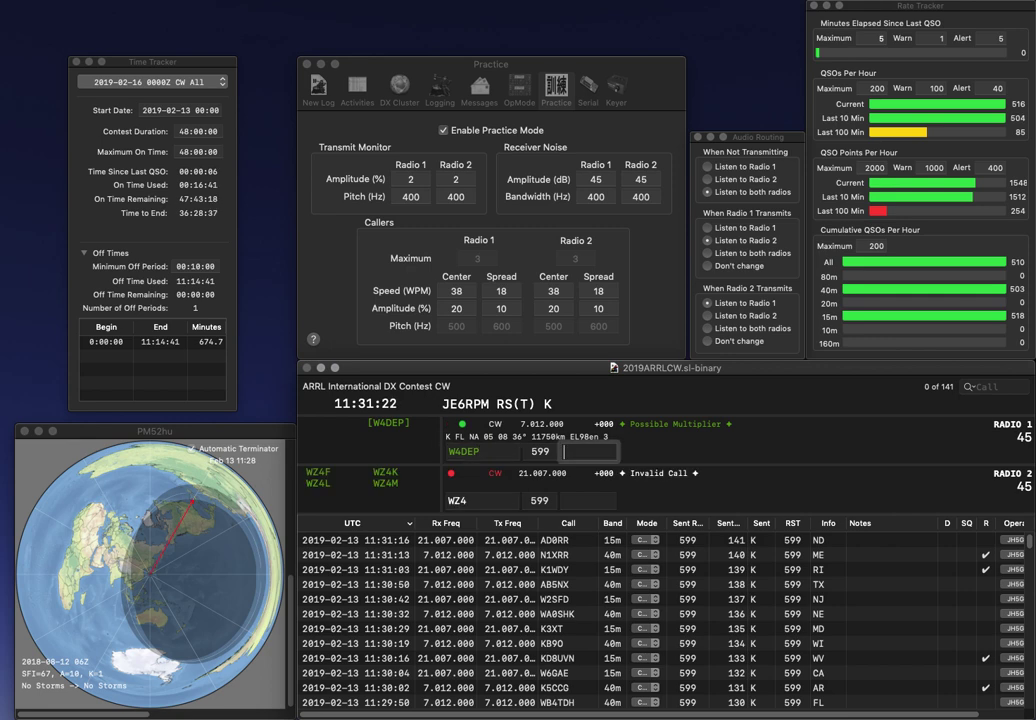
key("Return")
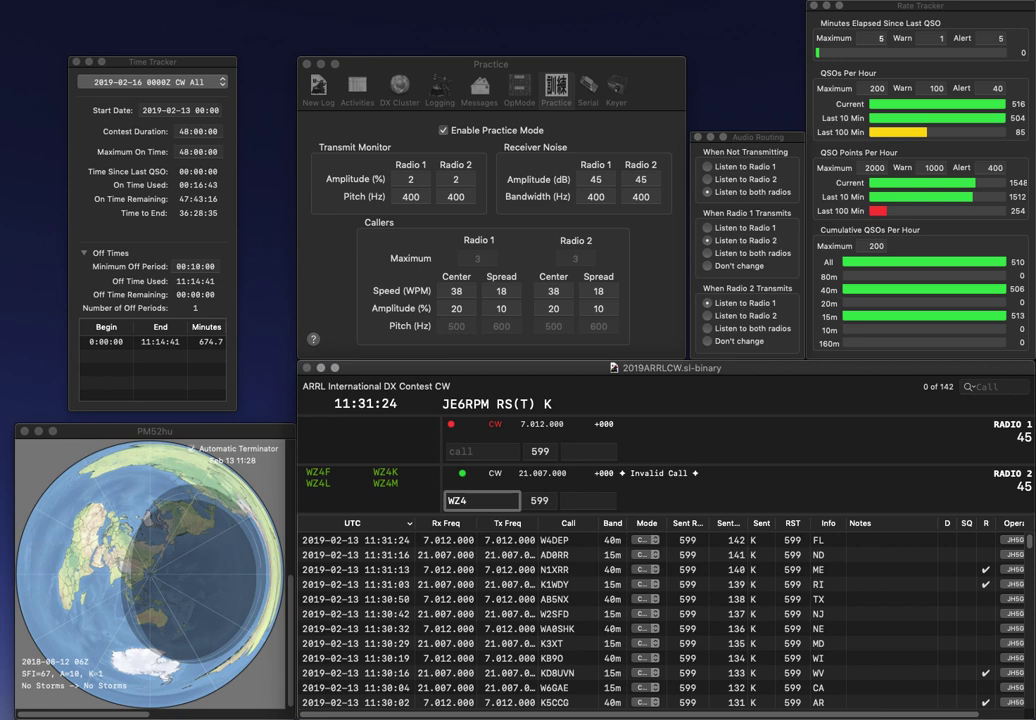
type("K")
key("Return")
type("WKD9FAP")
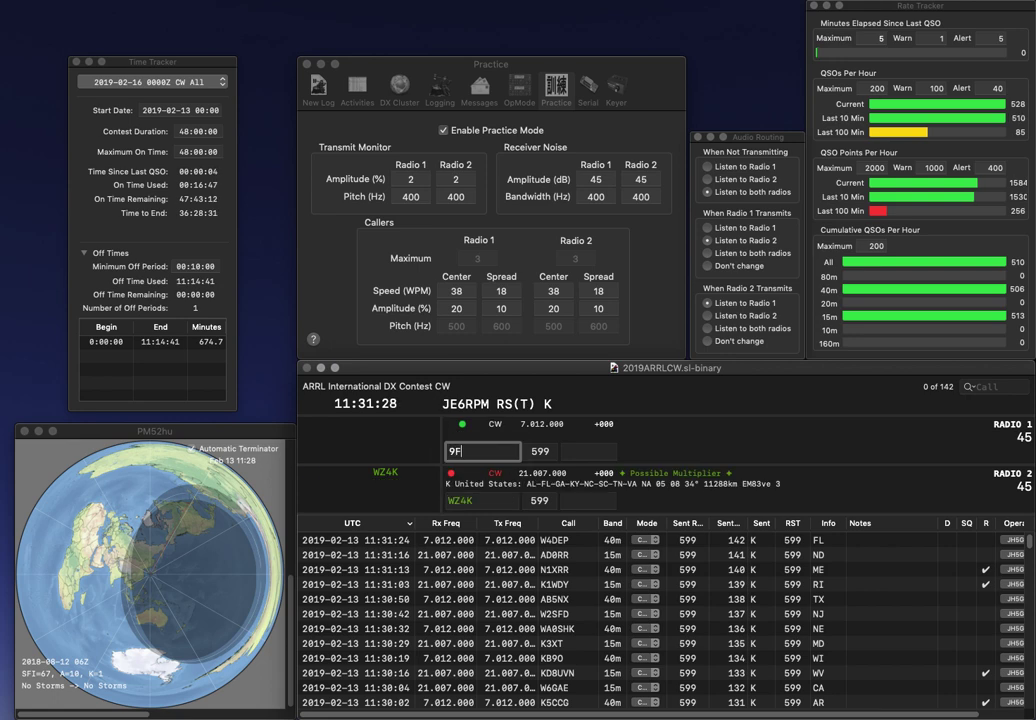
key("Return")
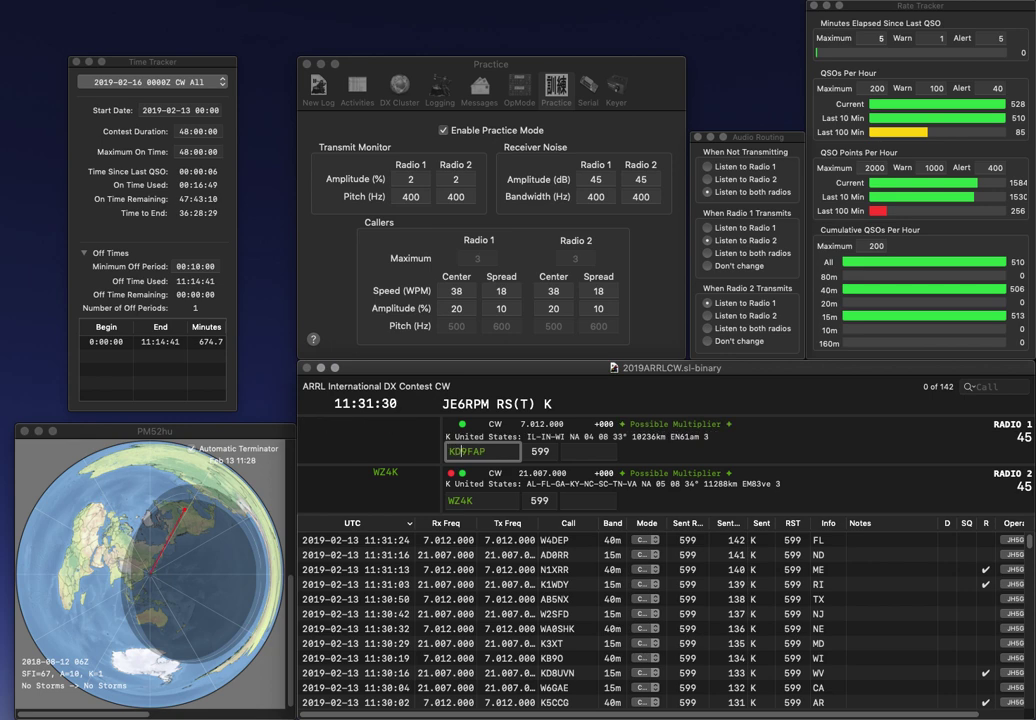
type("NC")
key("Return")
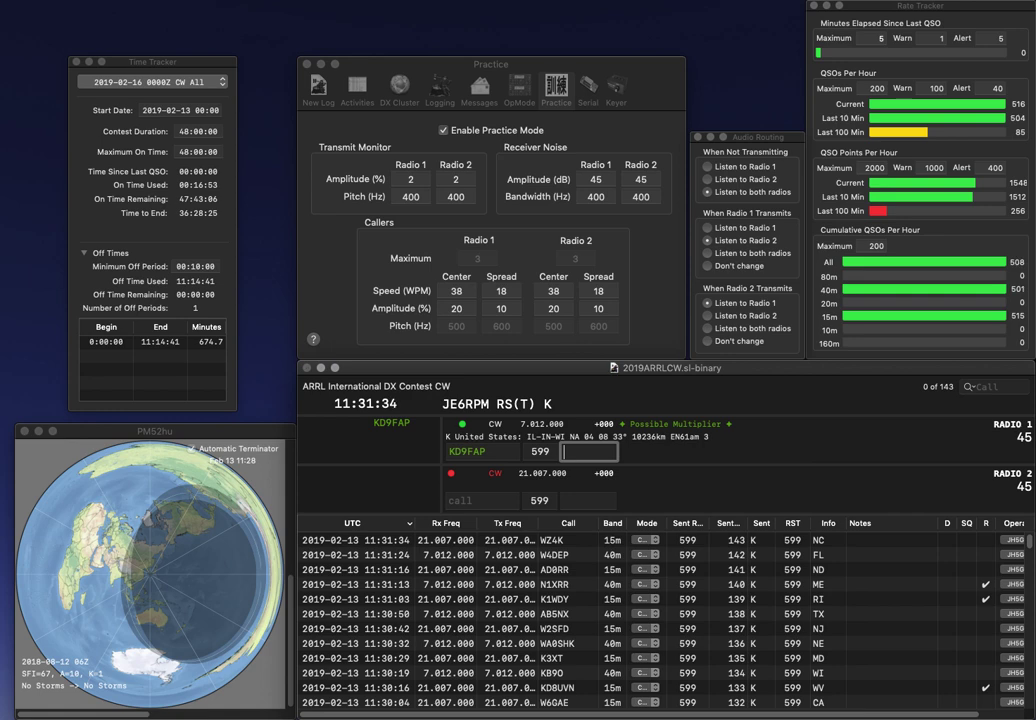
type("IL")
key("Return")
type("VA7ST")
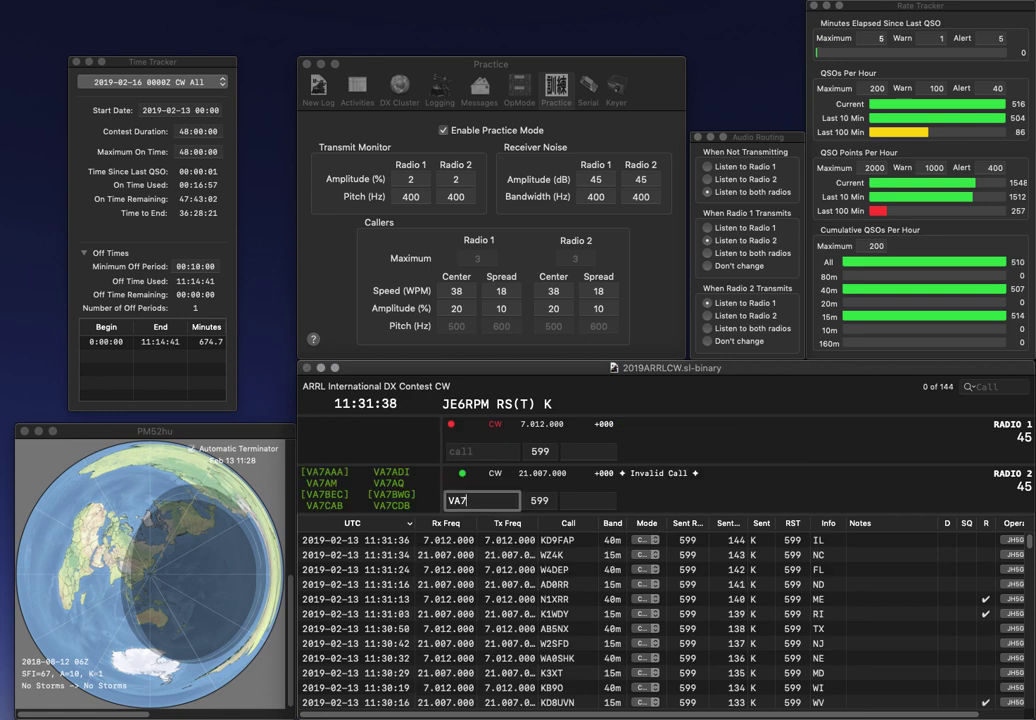
key("Return")
type("W9FSA")
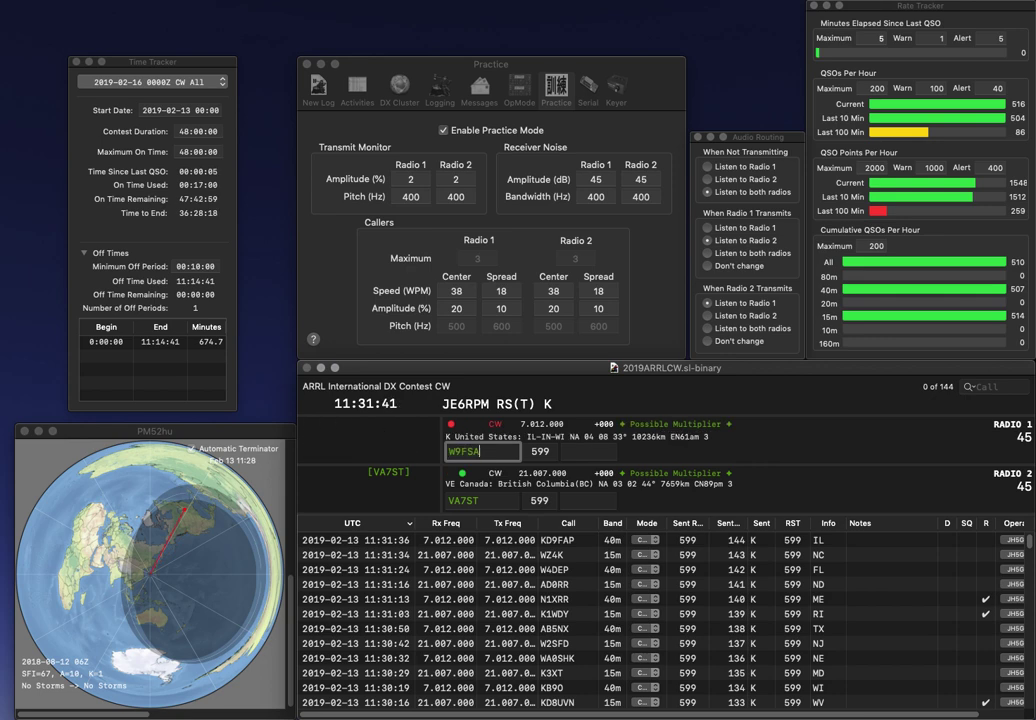
key("Return")
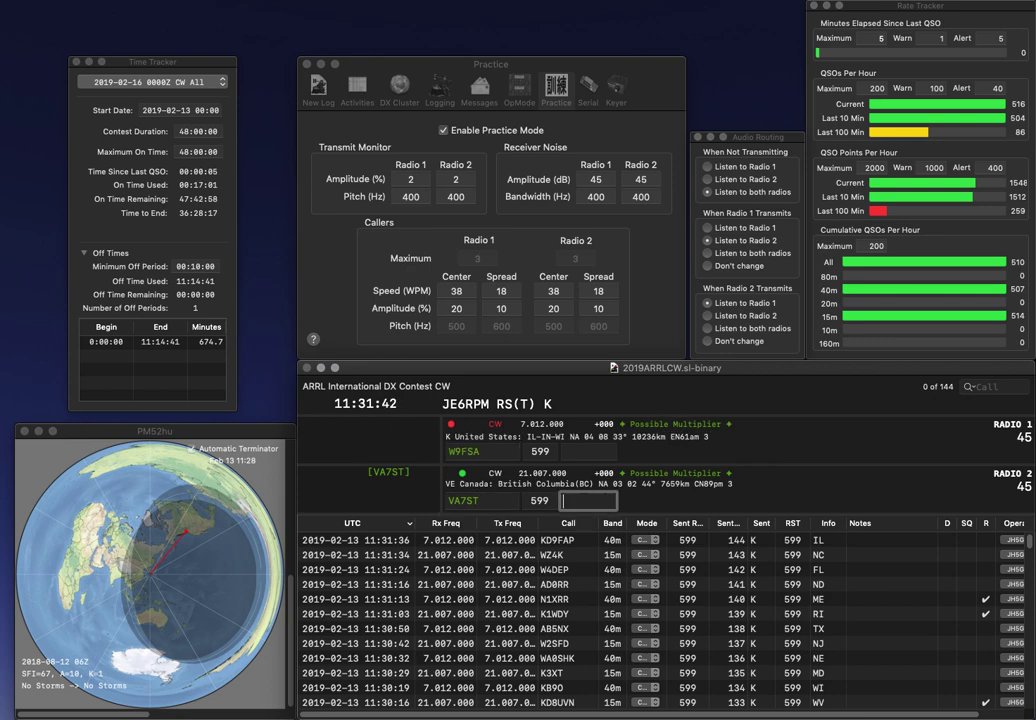
- Log VA7ST on Radio 2 with exchange BC and correct the Radio 1 call to W9FHA
type("BC")
key("Return")
key("BackSpace")
type("H")
key("Return")
- Answer K6BOS on Radio 2 and log W9FHA on Radio 1 with exchange IL
type("K6BOS")
key("Return")
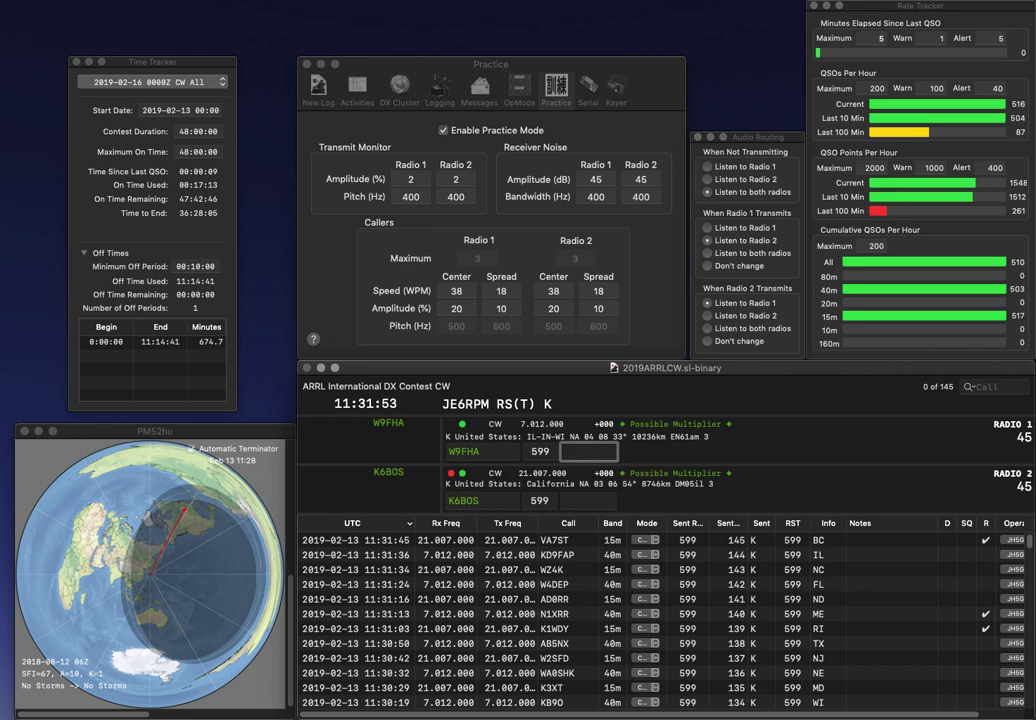
type("IL")
key("Return")
type("CA")
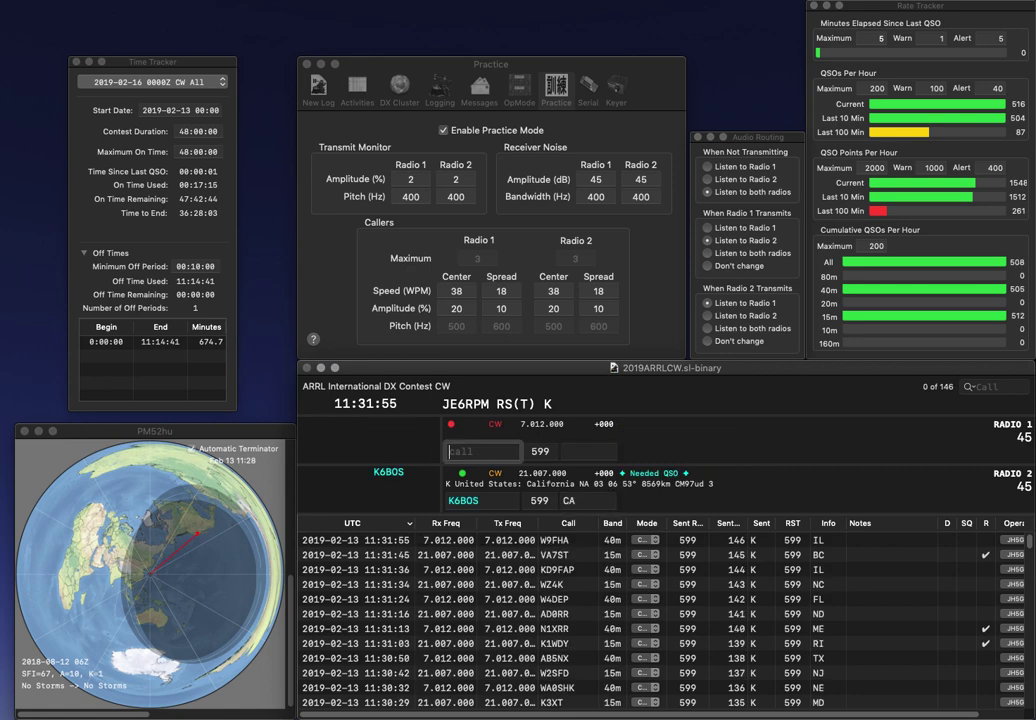
key("Return")
type("K9DAC")
key("Return")
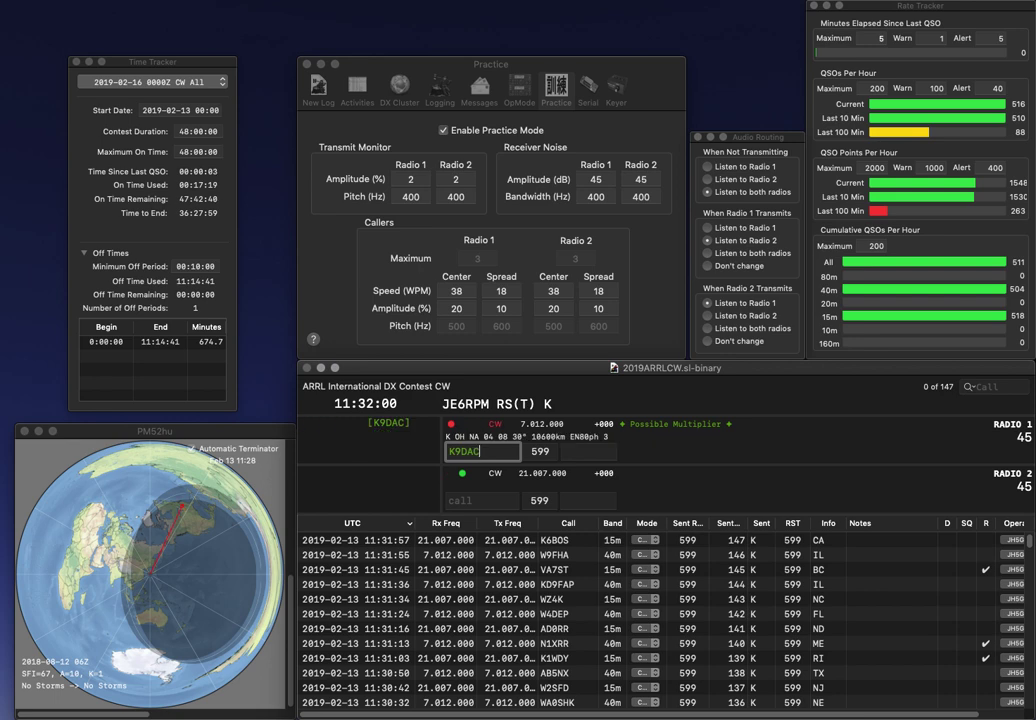
type("AS")
key("Return")
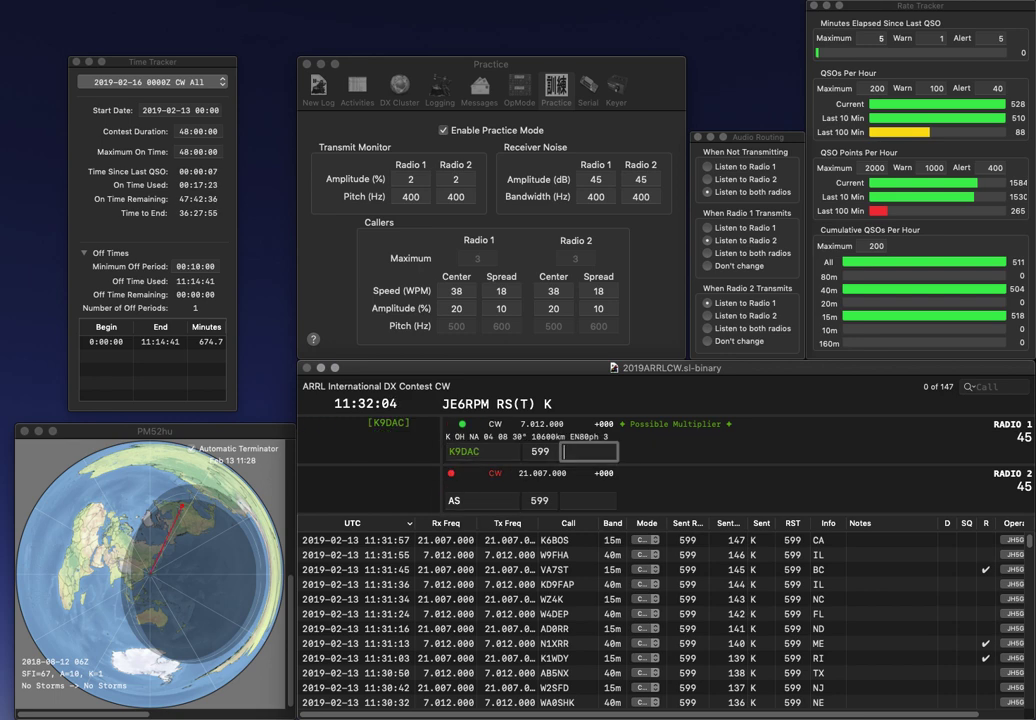
type("0")
key("Return")
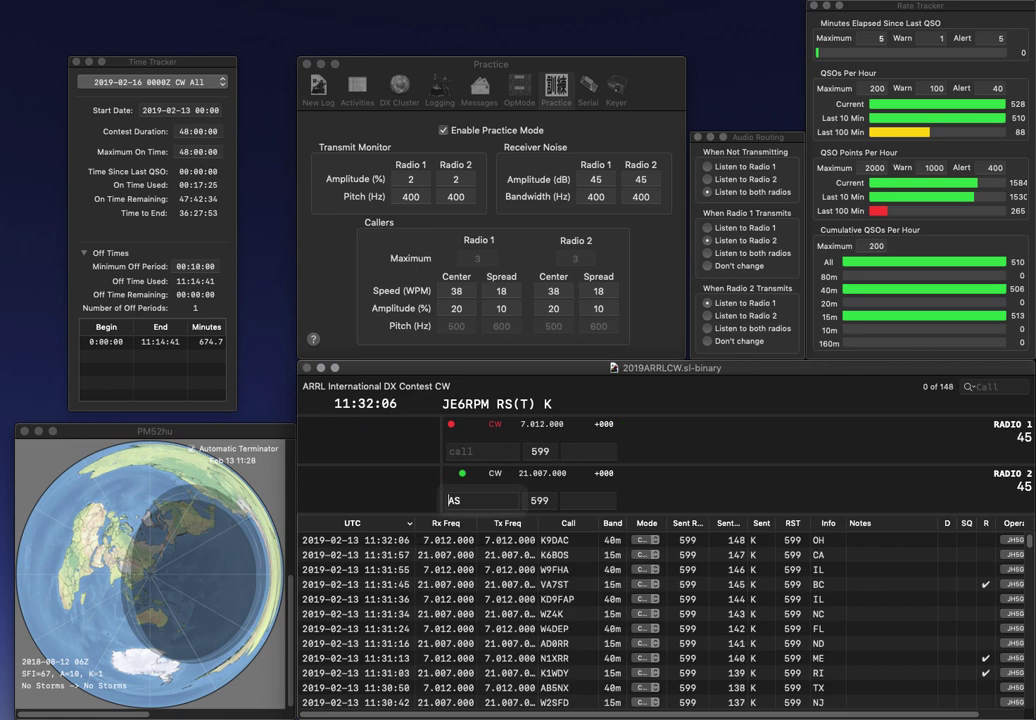
type("T4")
key("Left")
key("Left")
type("W")
key("Return")
type("FNC")
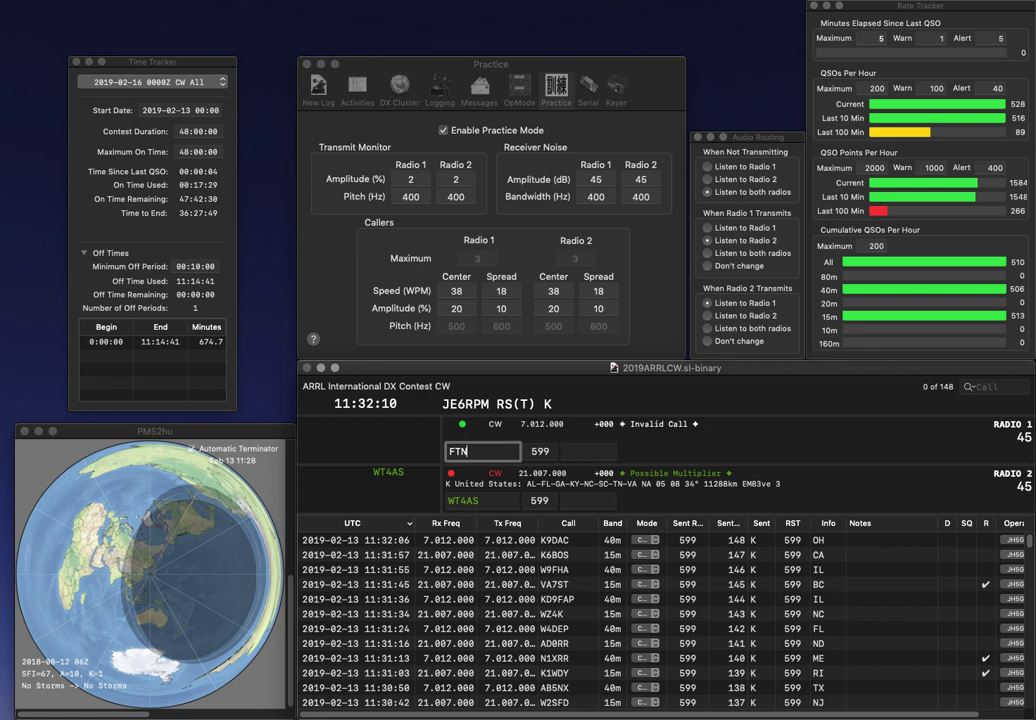
key("Home")
type("N5")
key("Return")
type("TN")
key("Return")
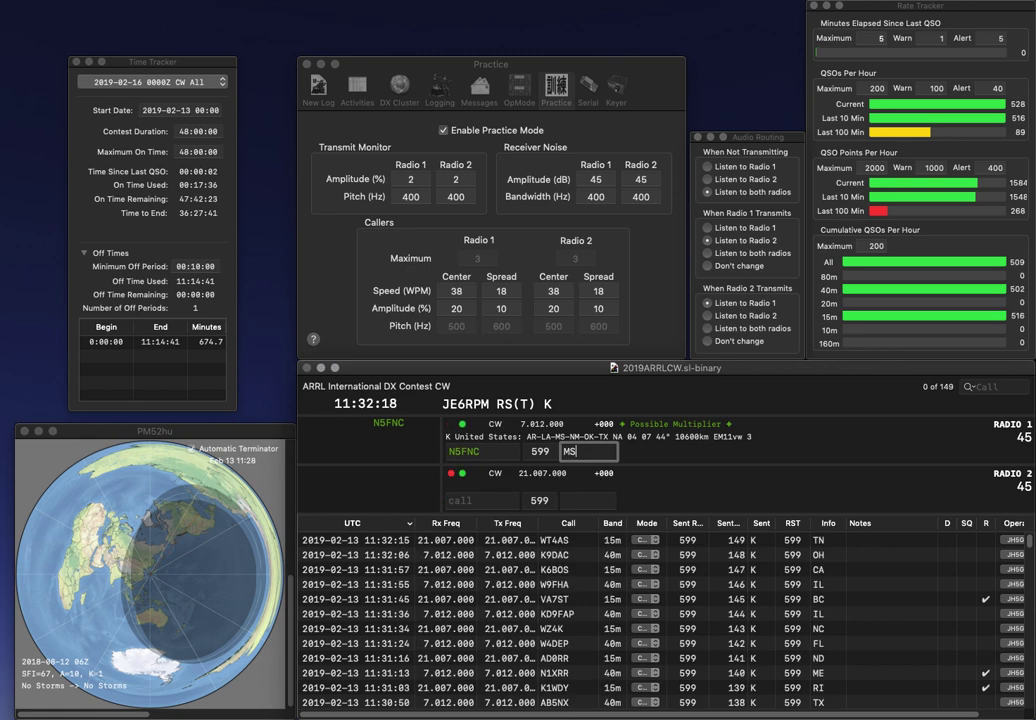
key("Return")
- Answer K1ZJH on Radio 2 and KB0R on Radio 1
type("K1ZJH")
key("Return")
type("KB0R")
key("Return")
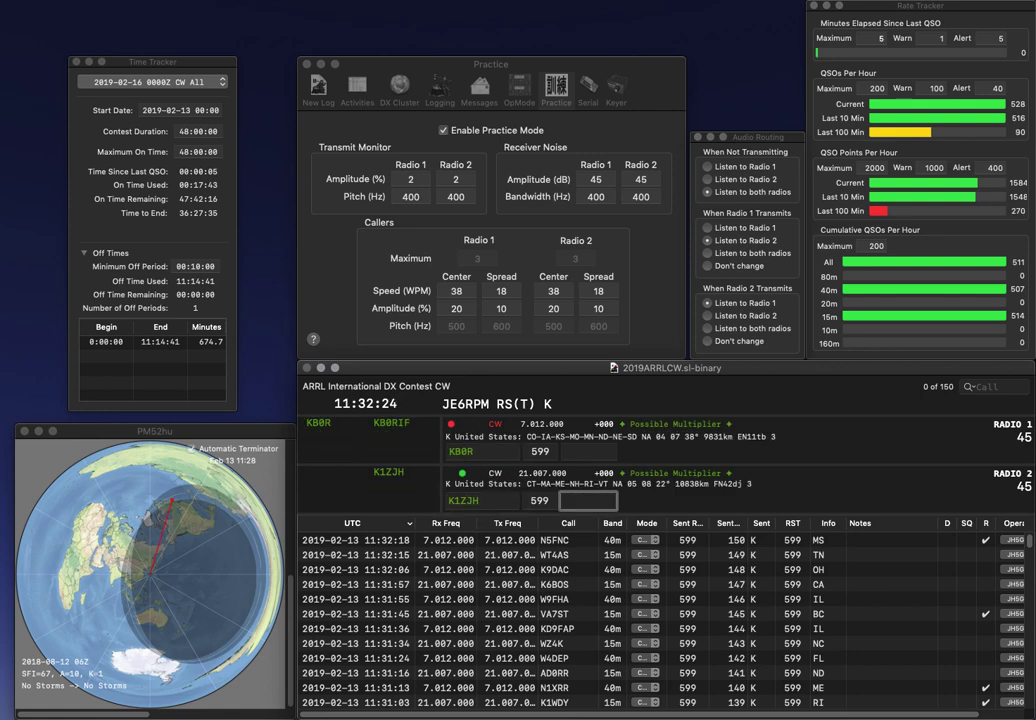
type("VT")
key("Return")
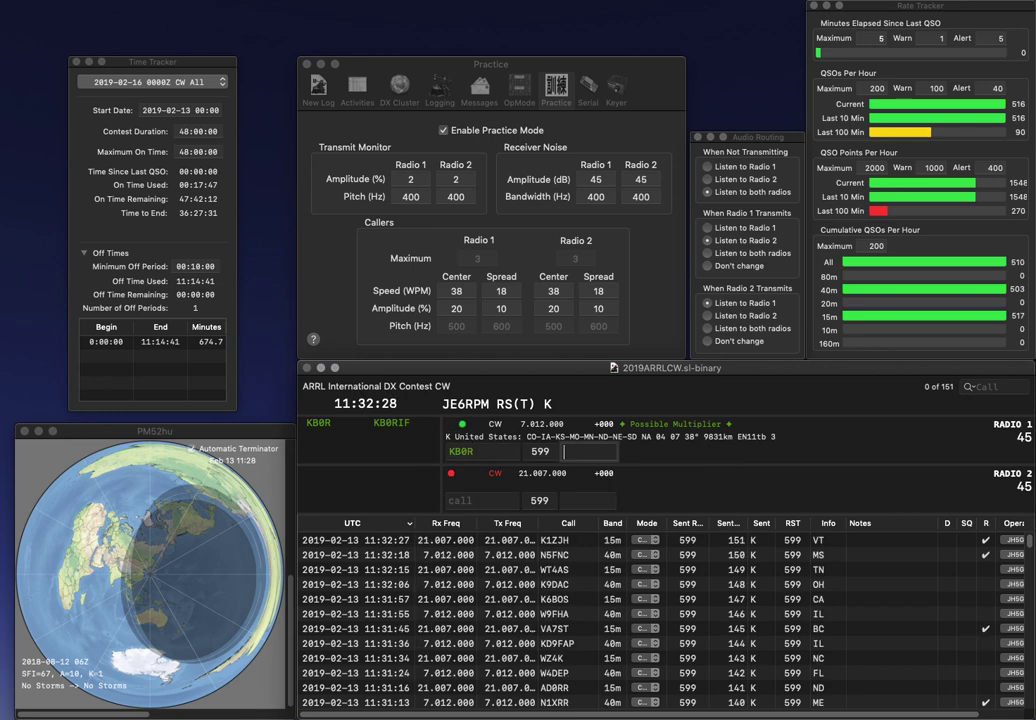
type("NE")
key("Return")
type("K0ABA")
key("Return")
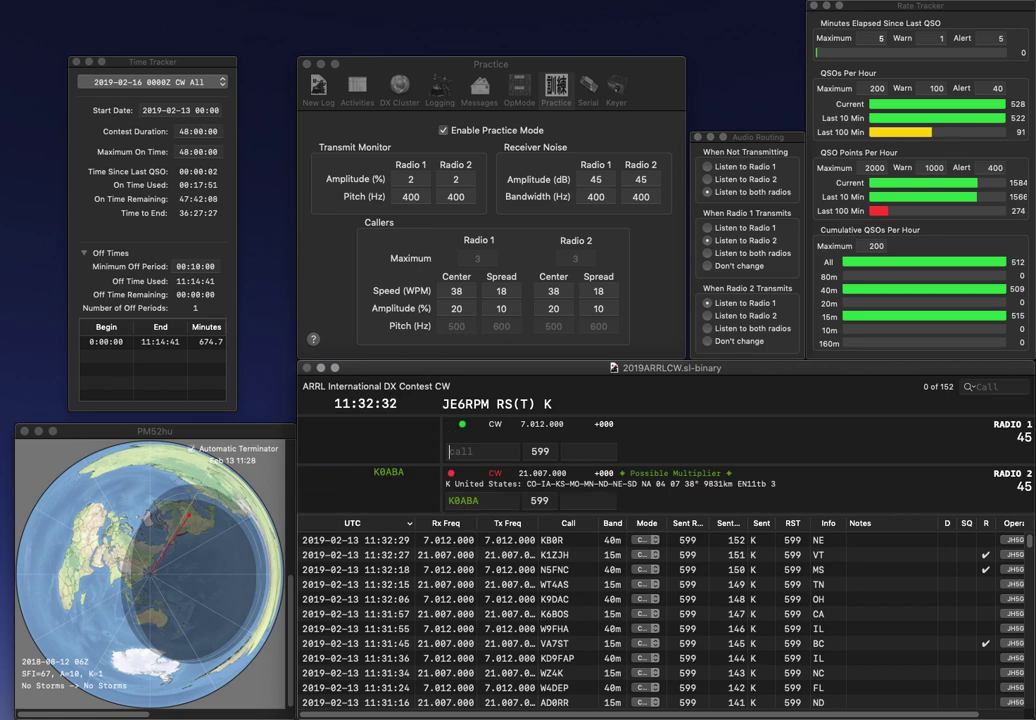
type("KD")
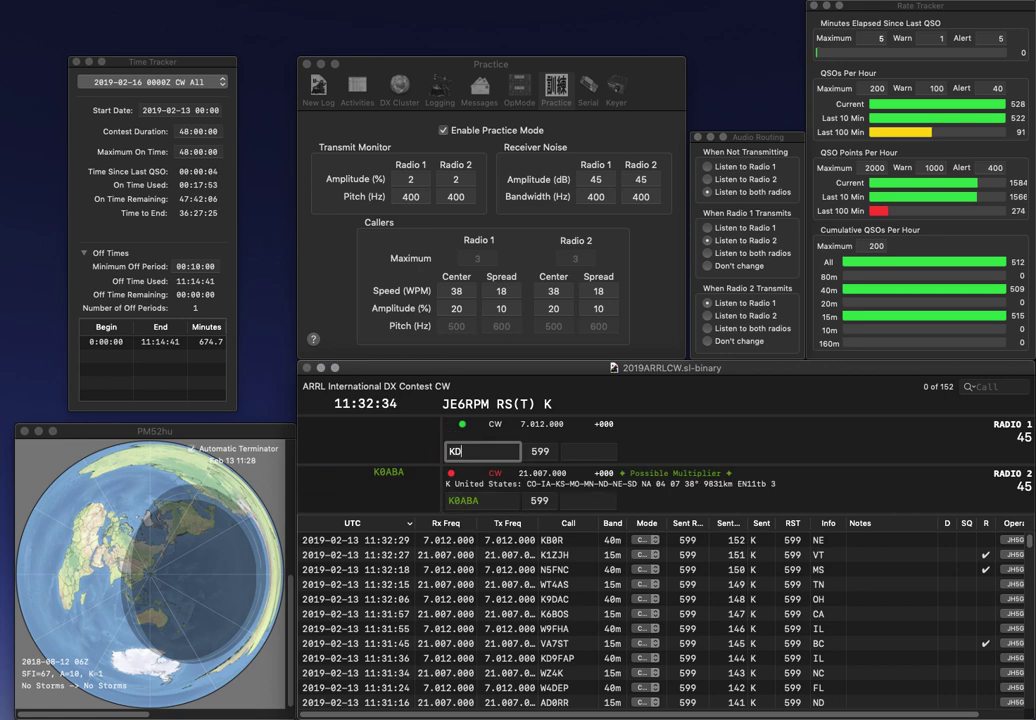
type("0VJO")
key("Return")
- Log K0ABA on Radio 2 with exchange SD and KD0VJO on Radio 1 with exchange MO
type("SD")
key("space")
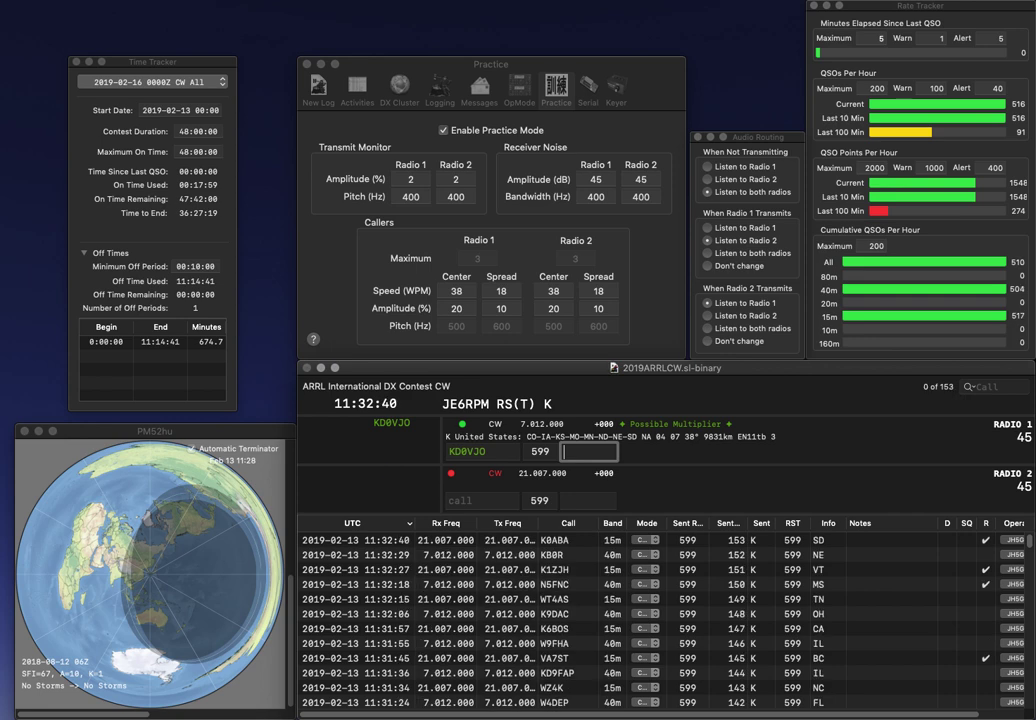
type("MO")
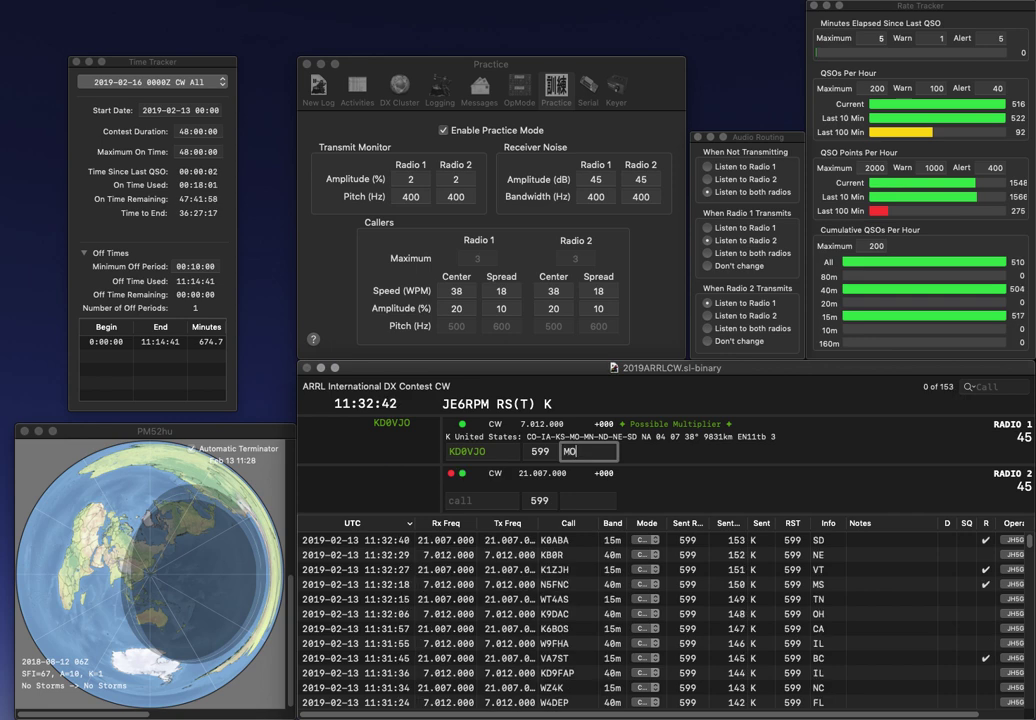
key("Return")
- Answer K2DB on Radio 2 and KW2J on Radio 1
type("K2")
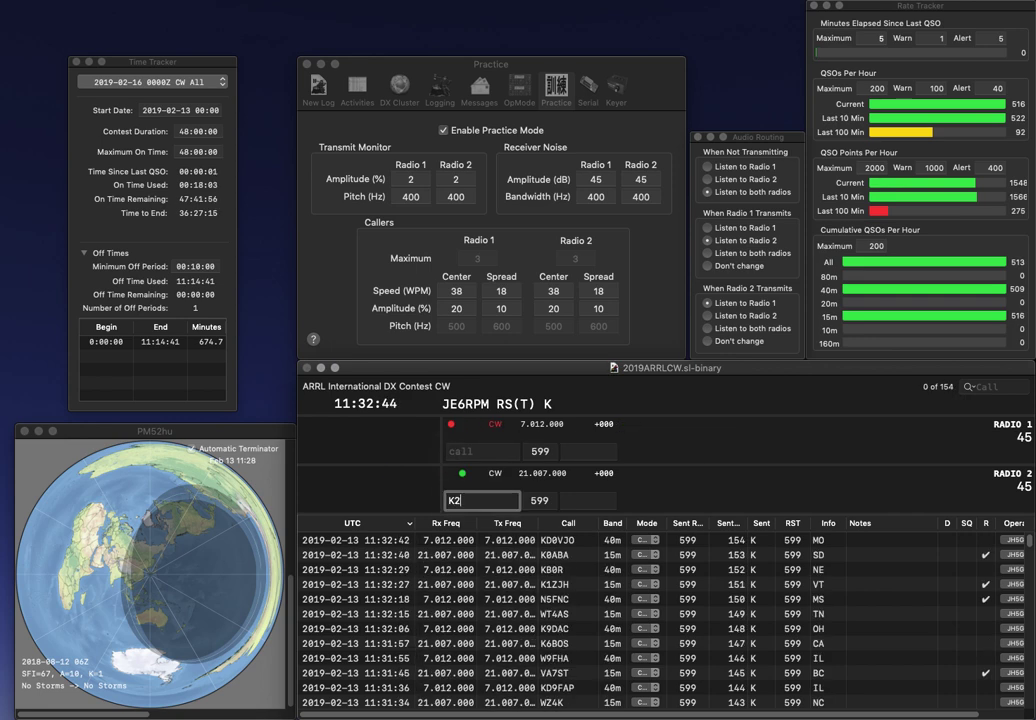
type("DB")
key("Return")
type("KW2J")
key("Return")
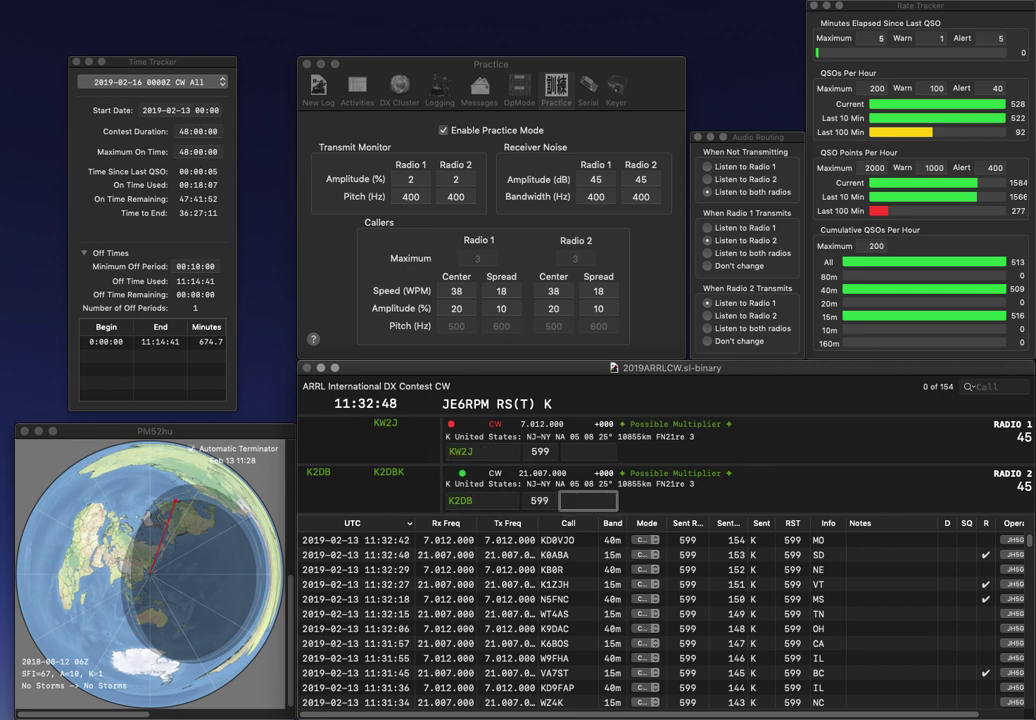
type("NY")
key("Return")
type("N")
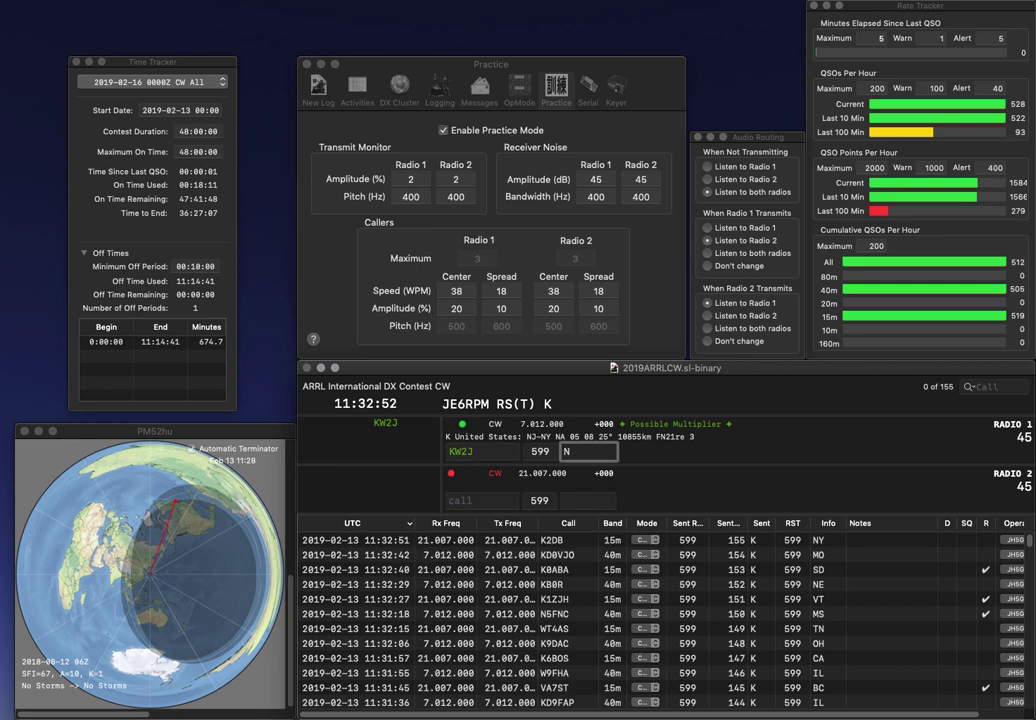
key("Return")
type("W")
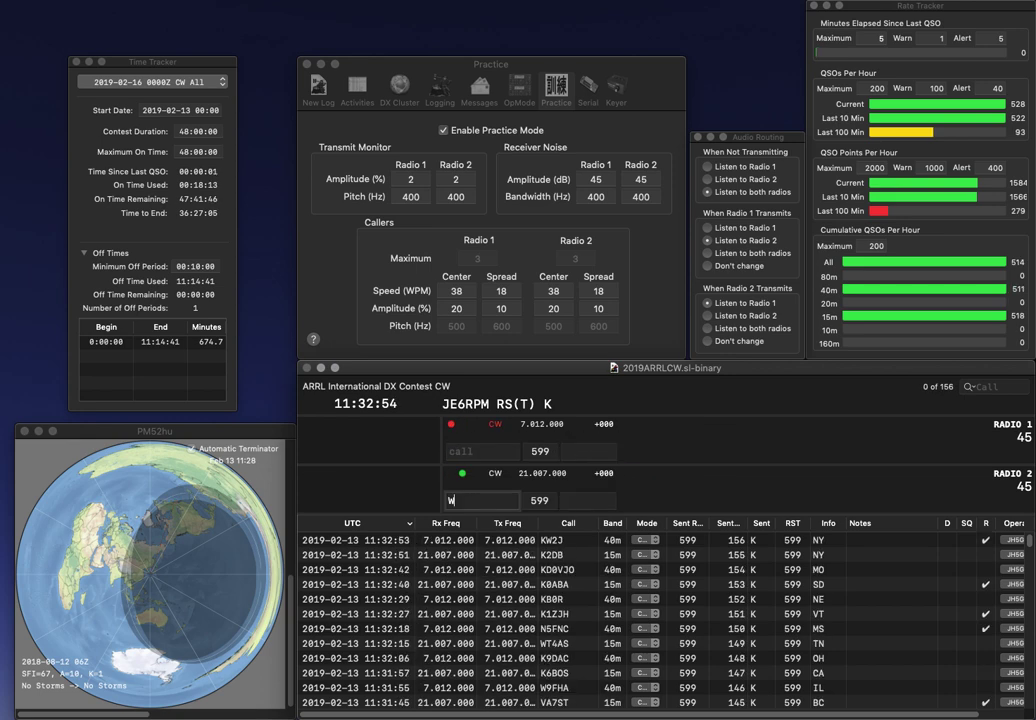
type("7ZR")
key("Return")
type("KB1EF")
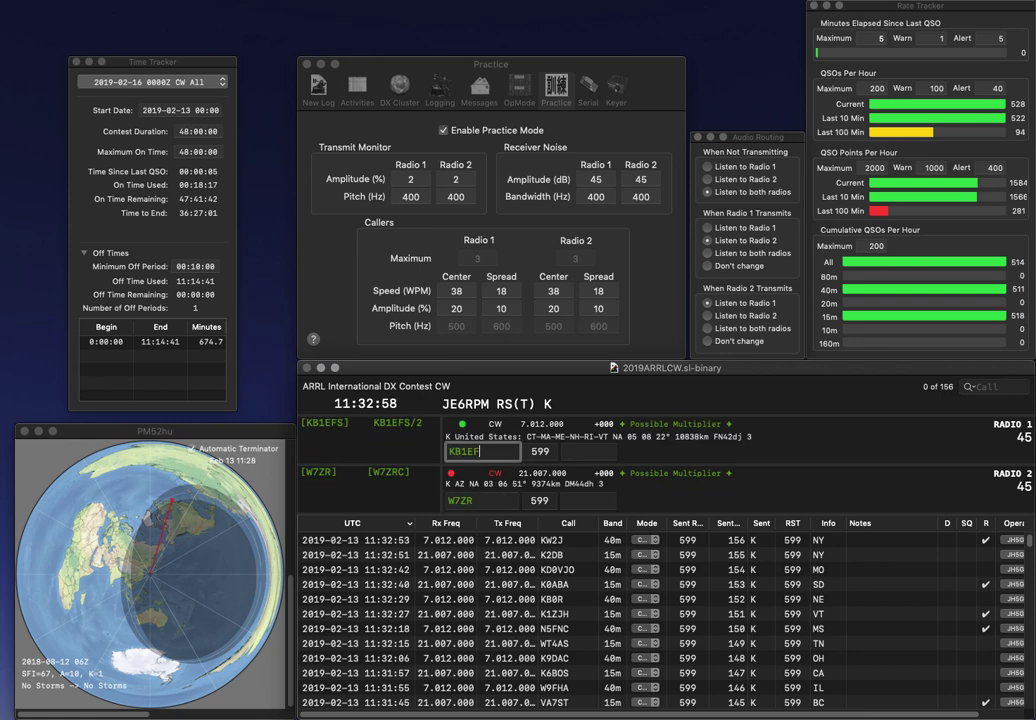
- Log W7ZR on Radio 2 with exchange AZ and correct the Radio 1 call to KB1EFS/2
key("Return")
type("F")
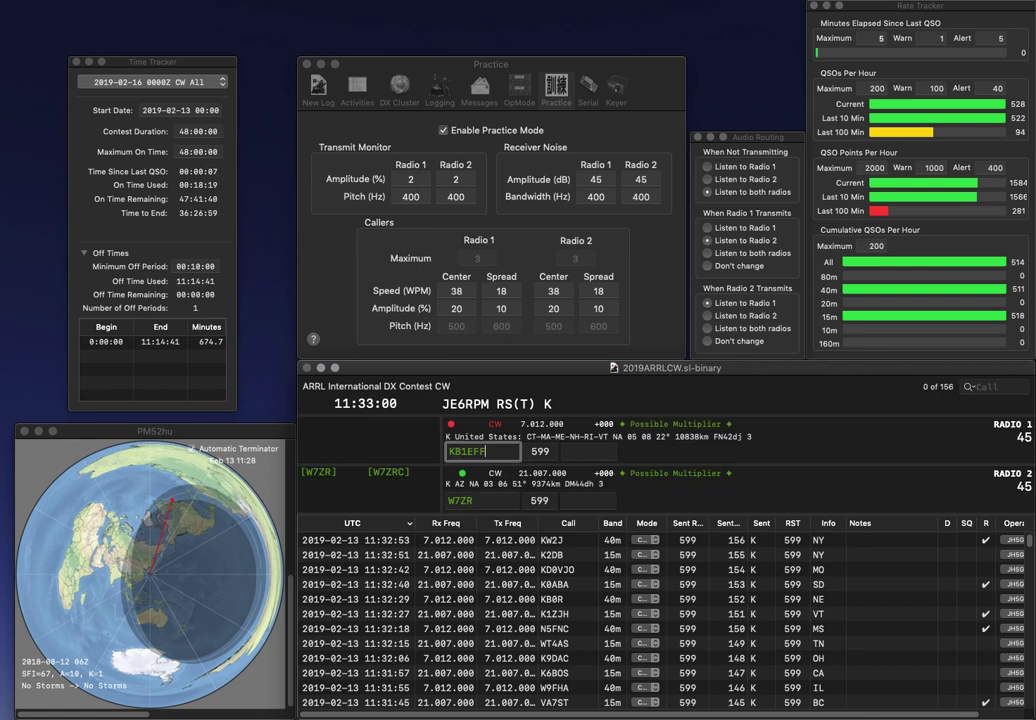
type("/2AZ")
key("Return")
key("Left")
key("Left")
key("BackSpace")
type("S")
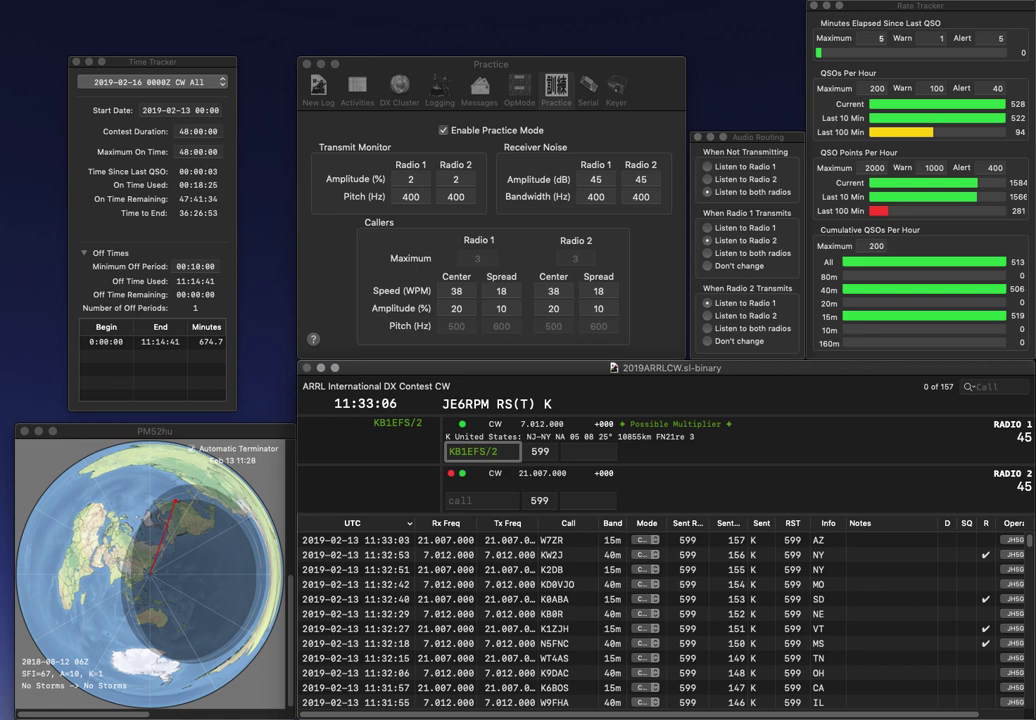
- Enter VE2OCH as the Radio 2 call and send the reply to that station
type("VE3OCH")
key("Left")
key("Left")
key("BackSpace")
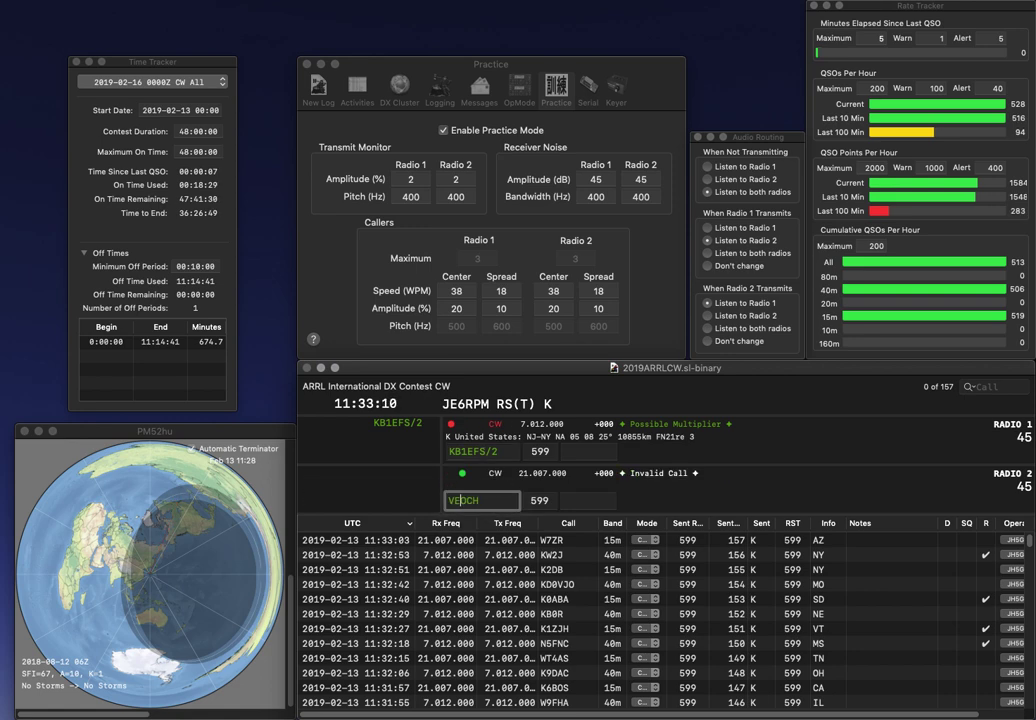
type("2")
key("Return")
key("Up")
key("space")
type("NJ")
key("Return")
type("QC")
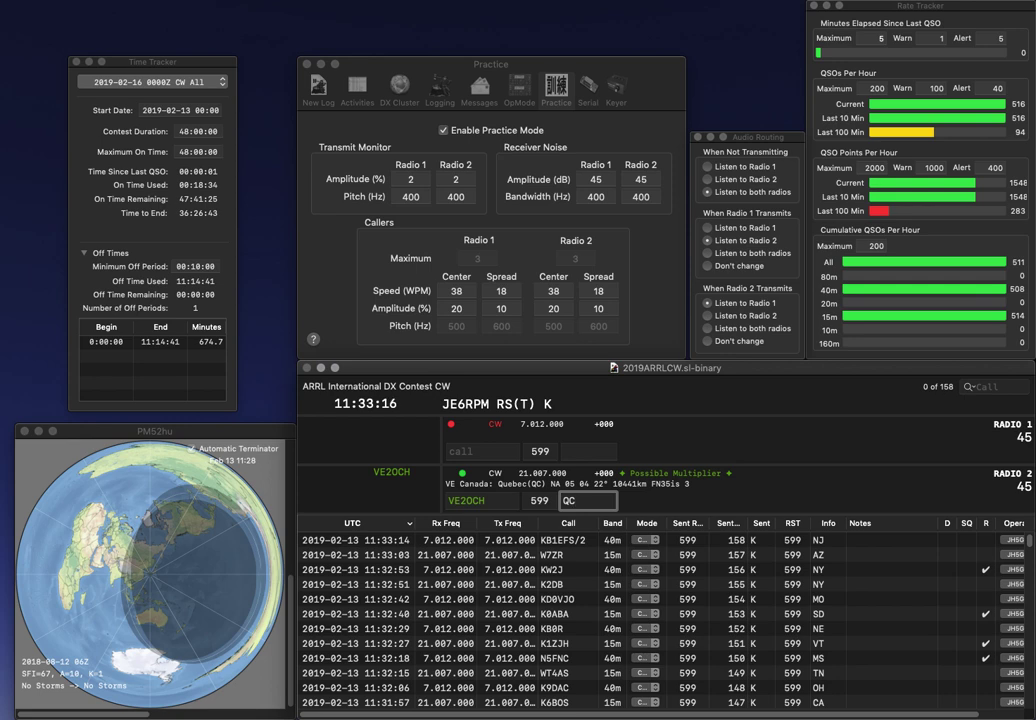
key("Return")
- Log W6GMT on Radio 1 with exchange ON and answer the partial call K4S on Radio 2
type("W6GMT")
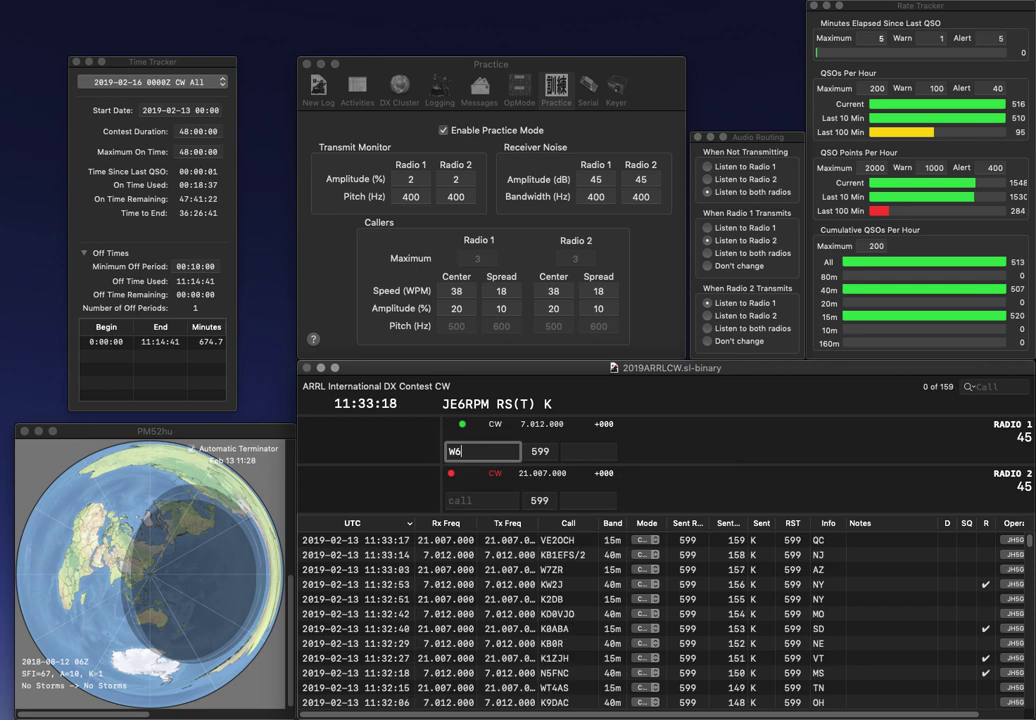
key("Return")
type("K4S")
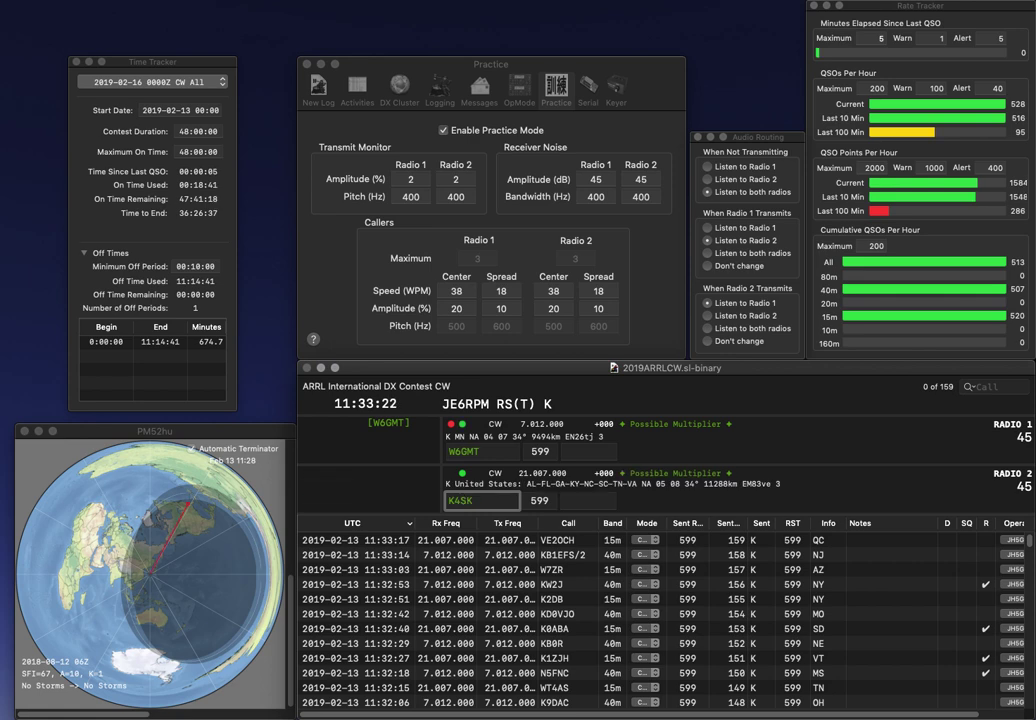
key("Return")
type("O")
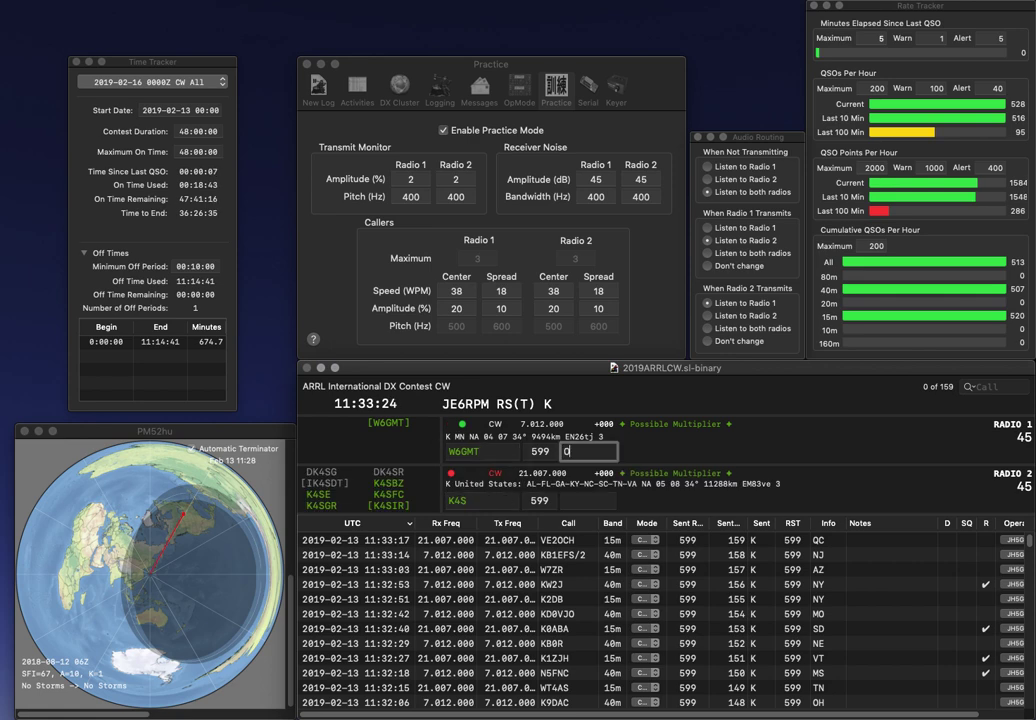
key("Return")
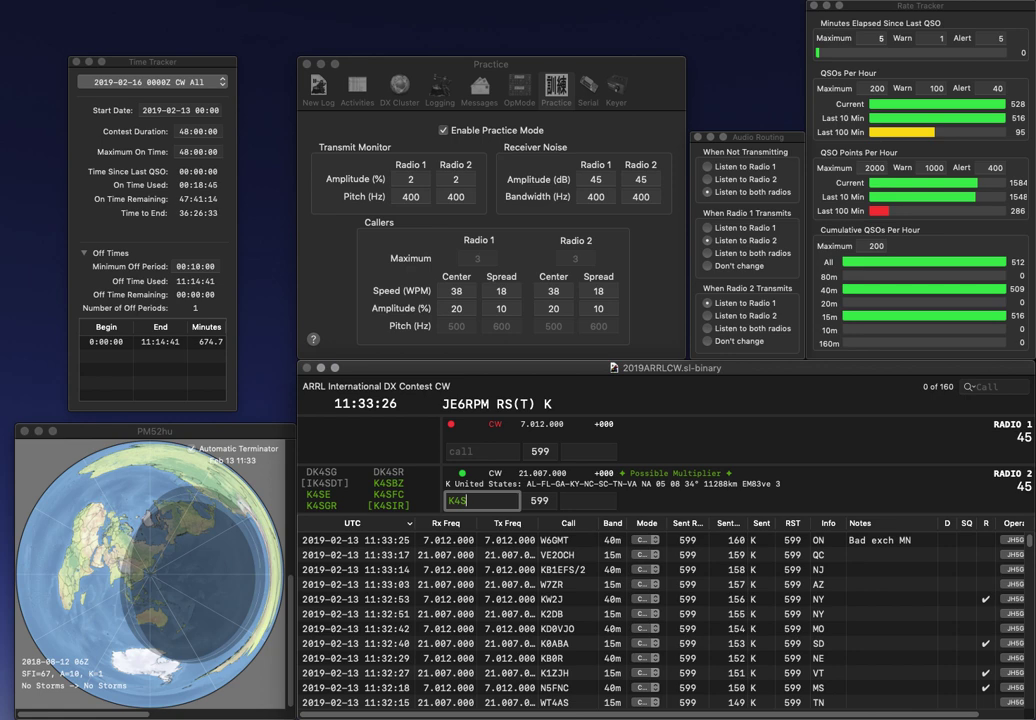
- Complete the Radio 2 call as K4SQL and answer K1AR on Radio 1
type("QL")
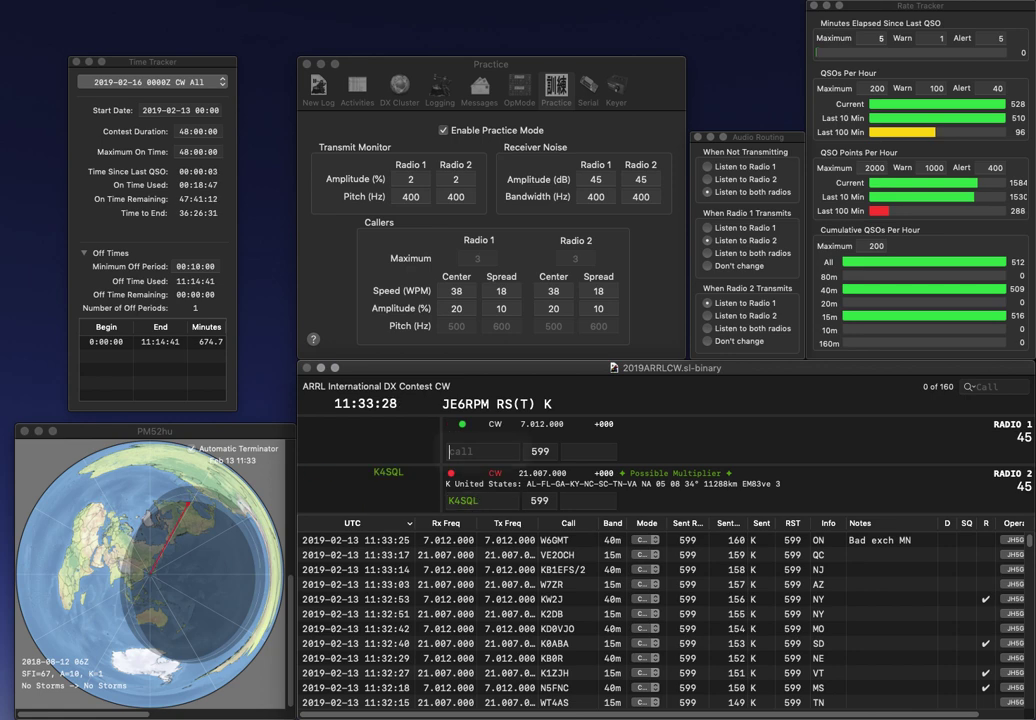
key("Return")
type("1AR")
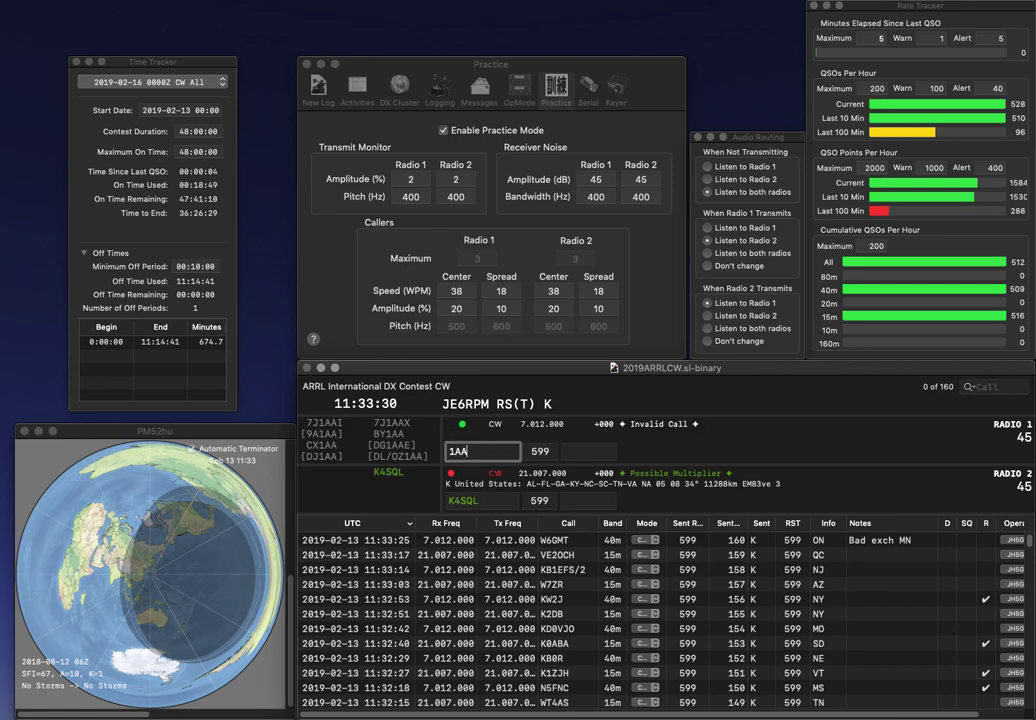
key("Left")
key("Left")
type("K")
key("Return")
type("SC")
key("Return")
key("space")
type("NH")
key("Return")
type("NF1A")
key("Return")
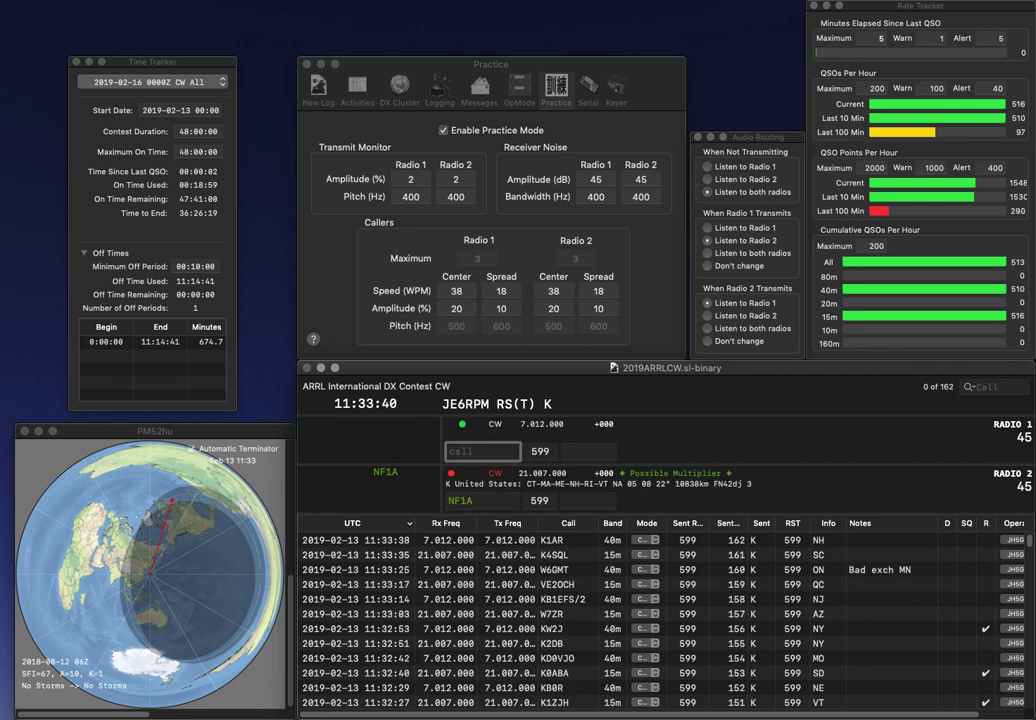
type("K0QQ")
key("Return")
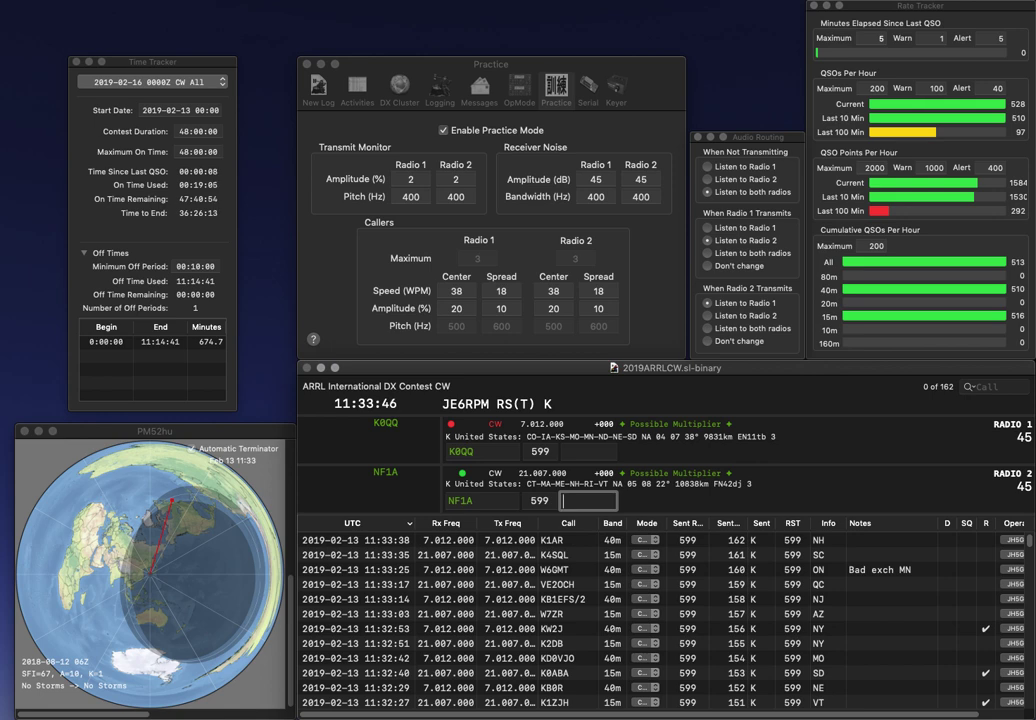
type("CT")
key("Return")
type("SD")
key("Return")
type("W8UV")
key("Return")
type("N9HDE")
key("Return")
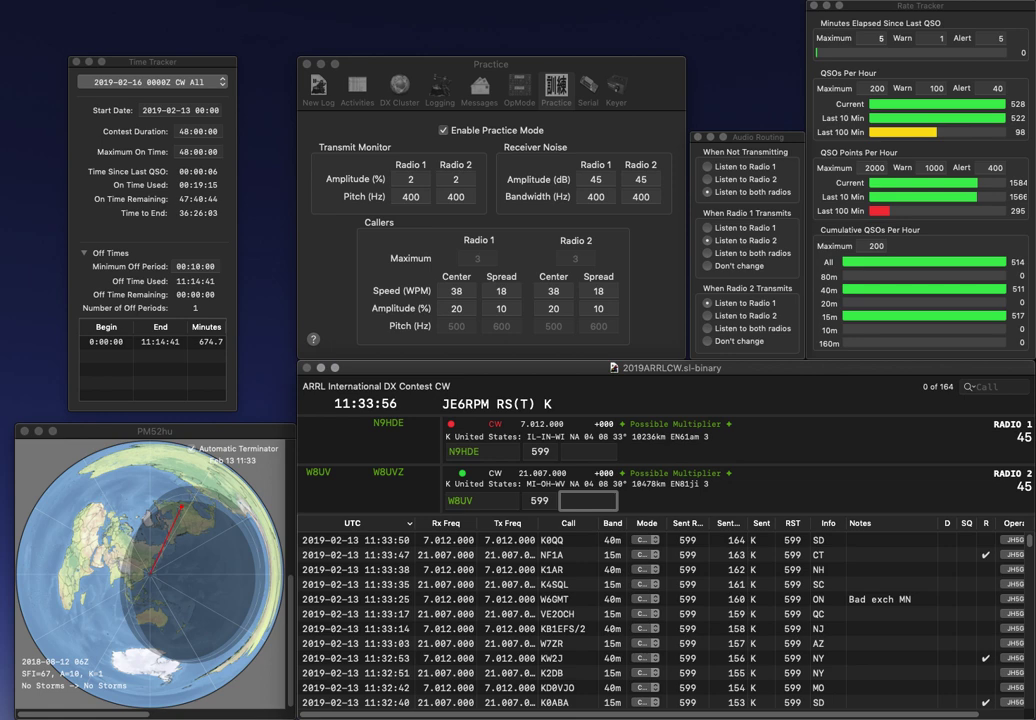
type("MI")
key("Return")
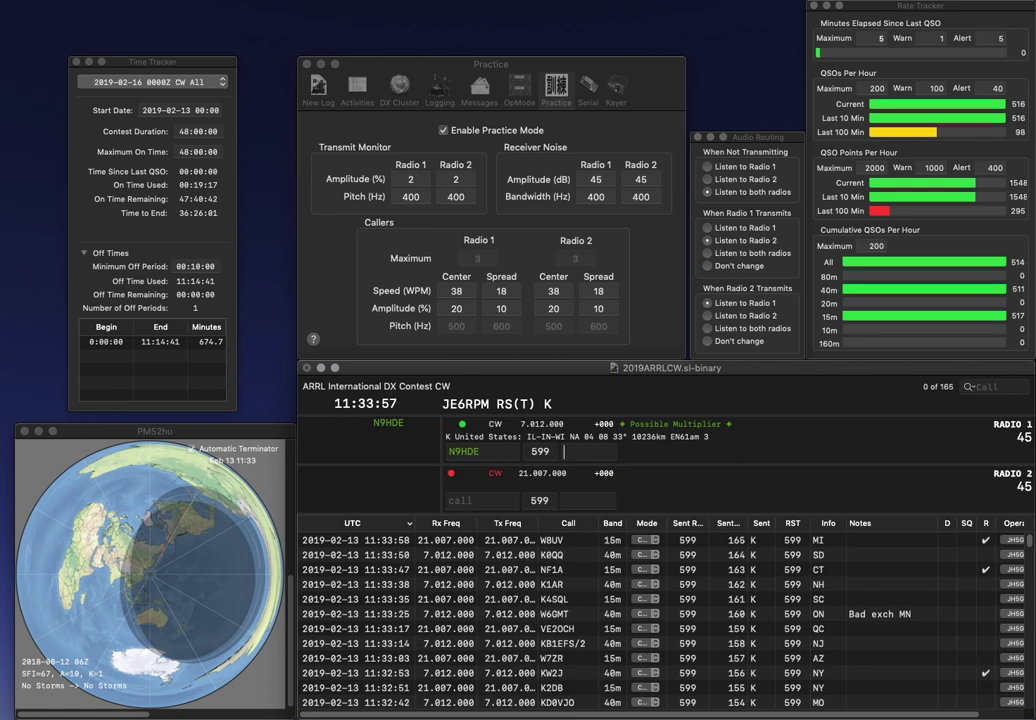
type("IN")
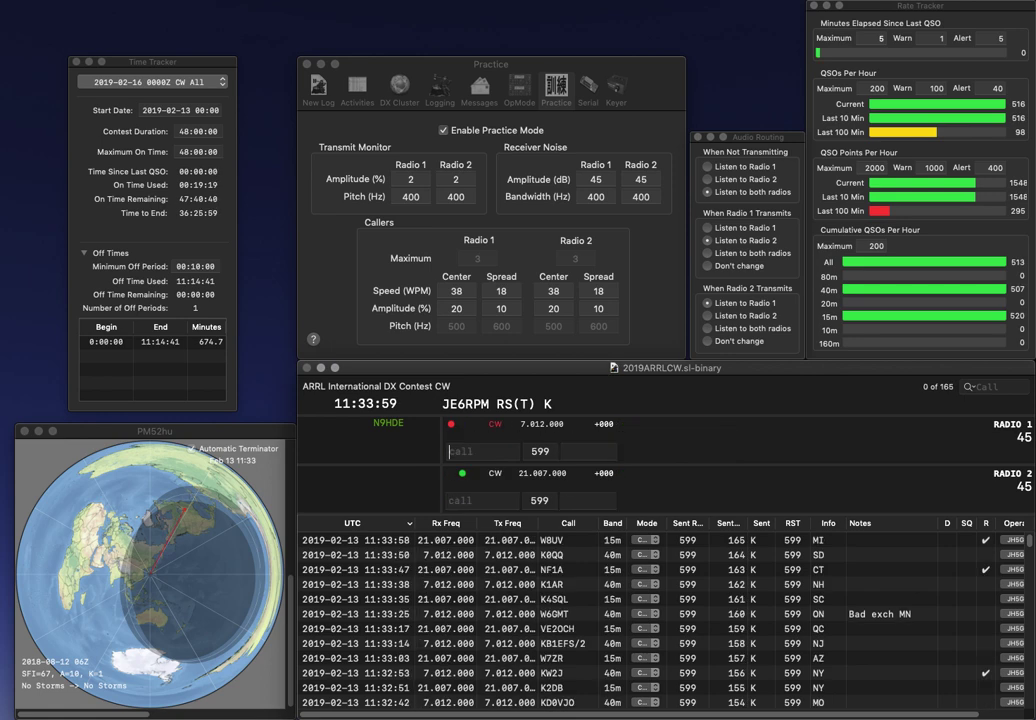
key("Return")
type("KM4")
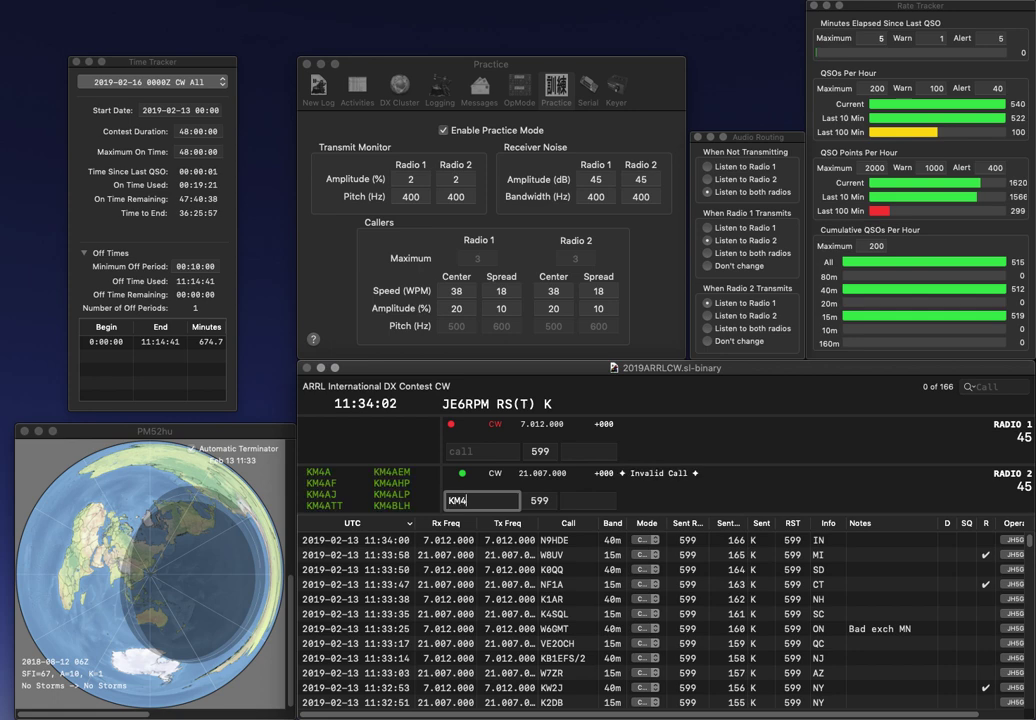
type("F")
key("Return")
type("AA4")
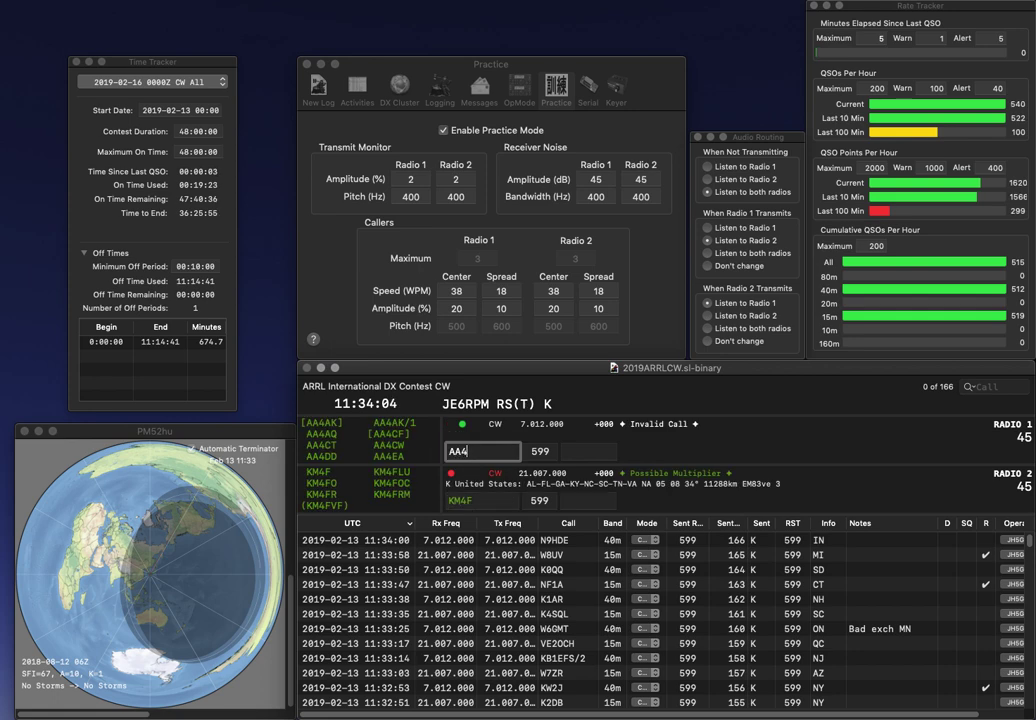
type("R")
key("Return")
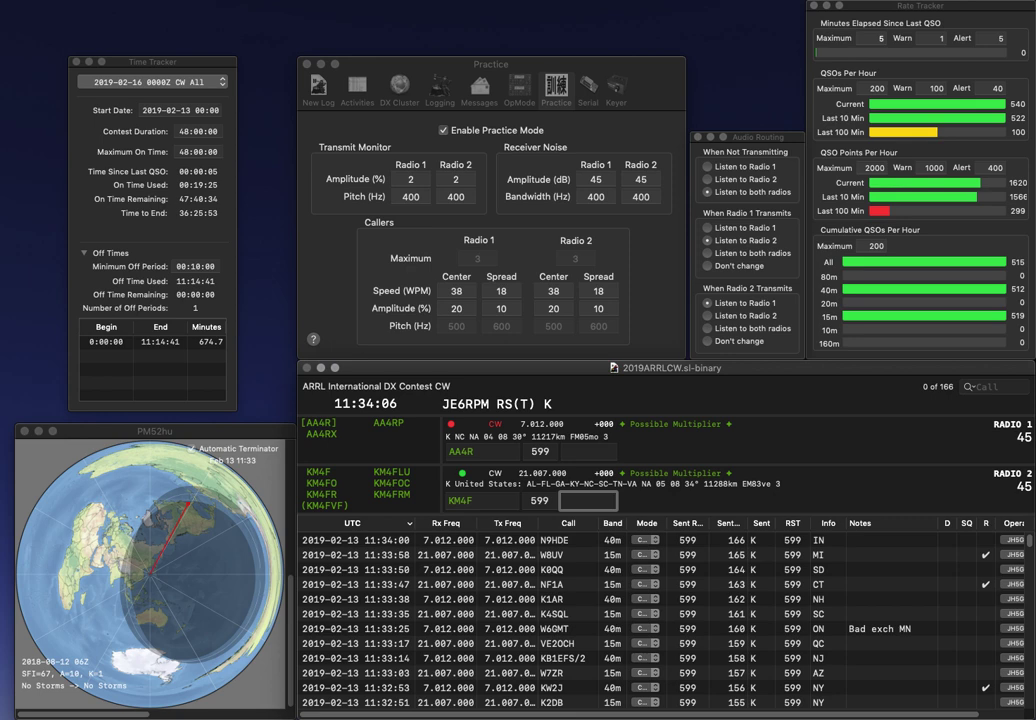
type("SC")
key("Return")
type("NC")
key("Return")
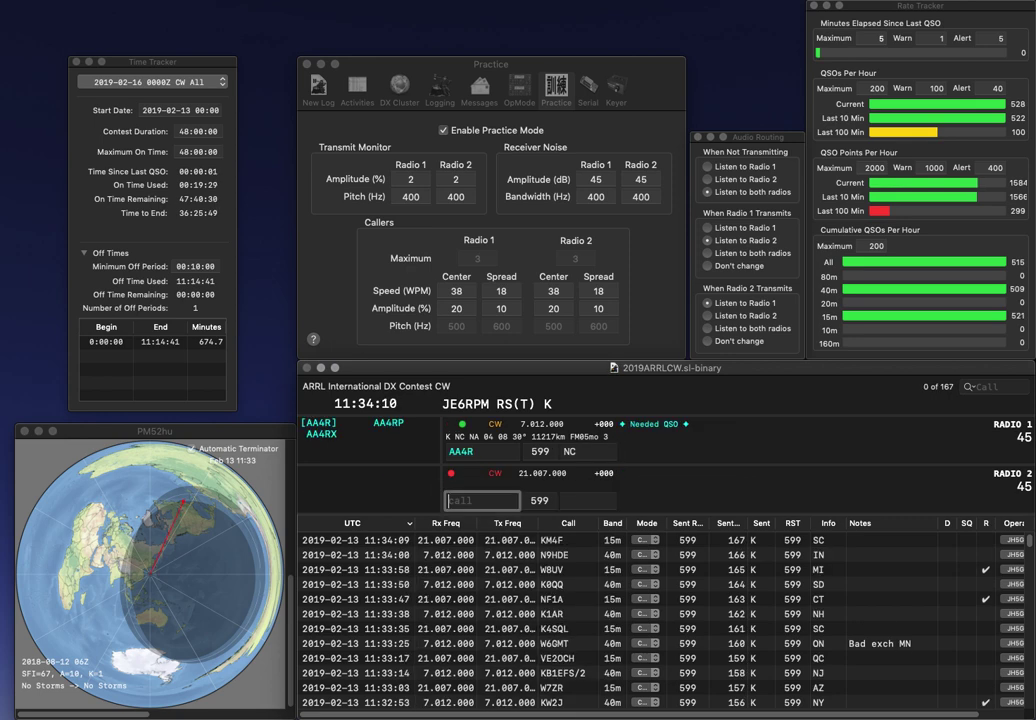
- Log KK4ZR on Radio 2 with exchange FL and answer the partial call UZ on Radio 1
type("KK4")
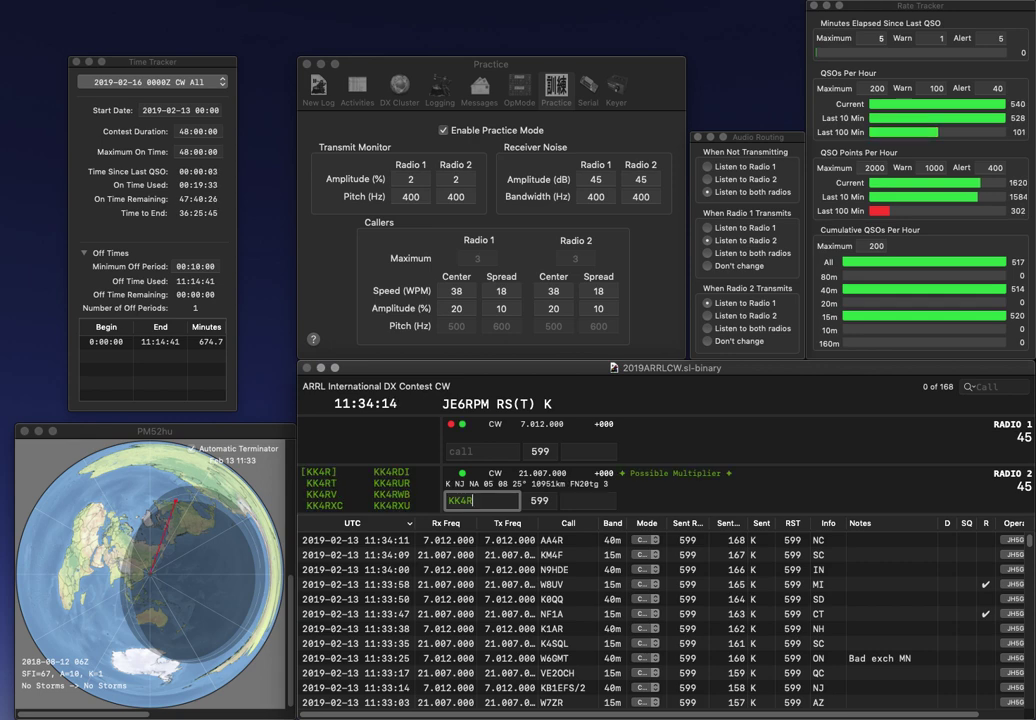
type("ZR")
key("Return")
type("UZ")
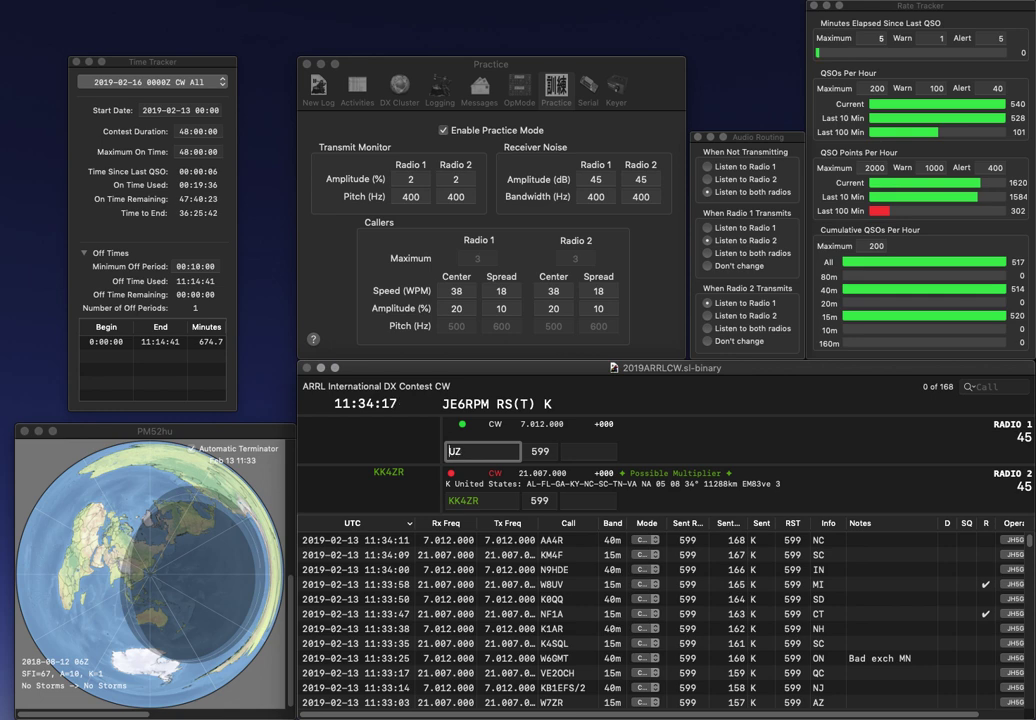
key("Return")
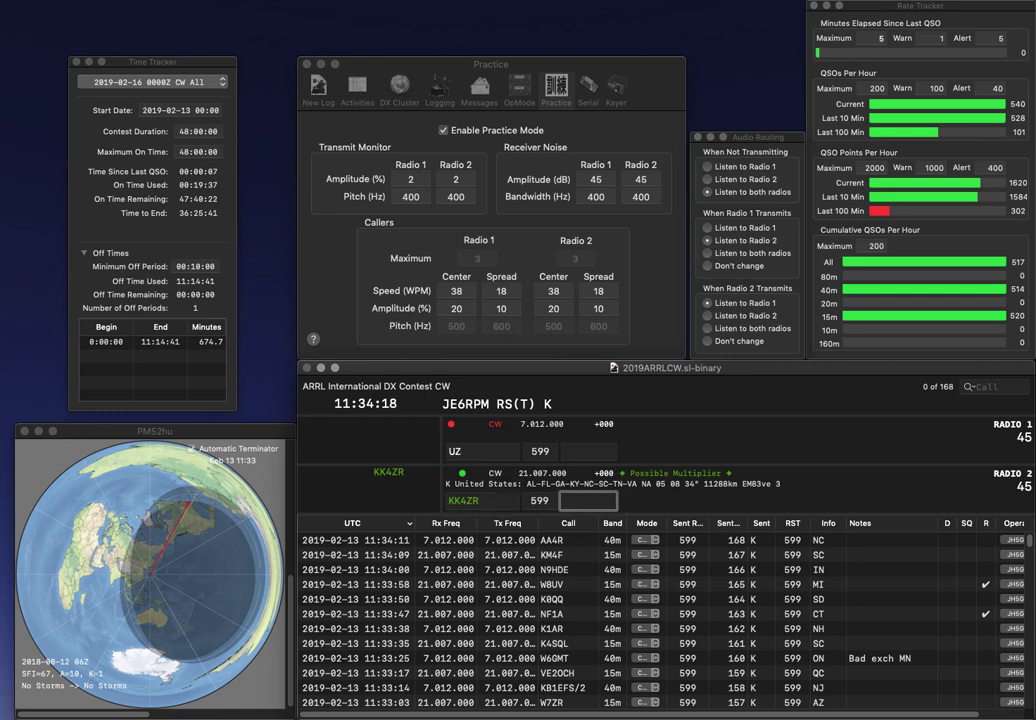
type("FL")
key("Return")
type("VE3")
key("Return")
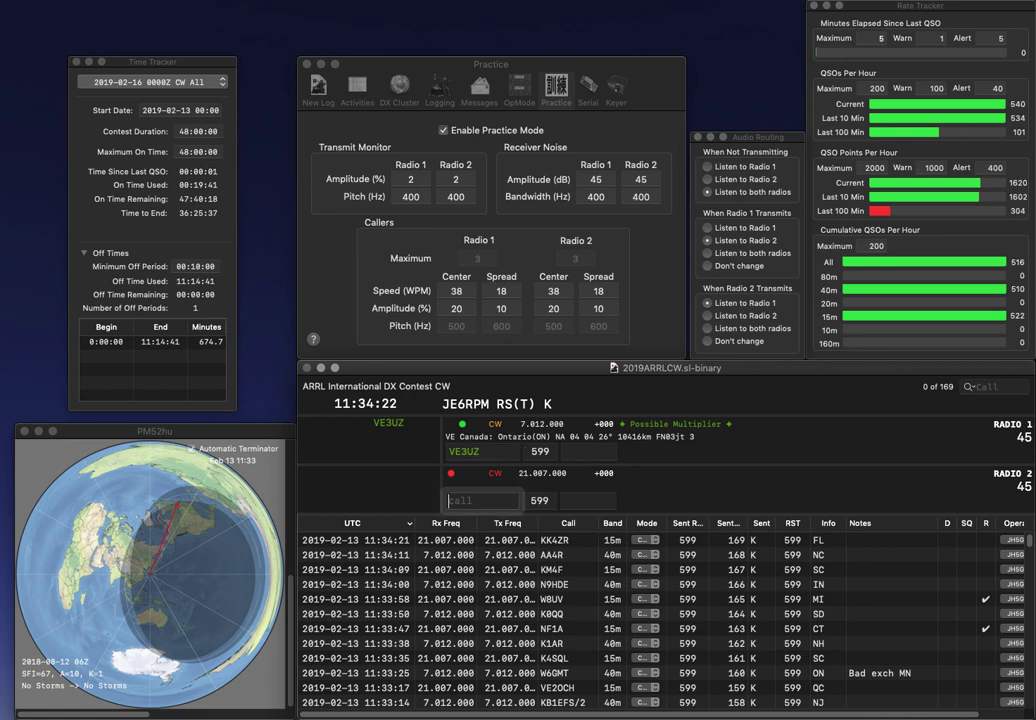
type("K2PBH")
key("Return")
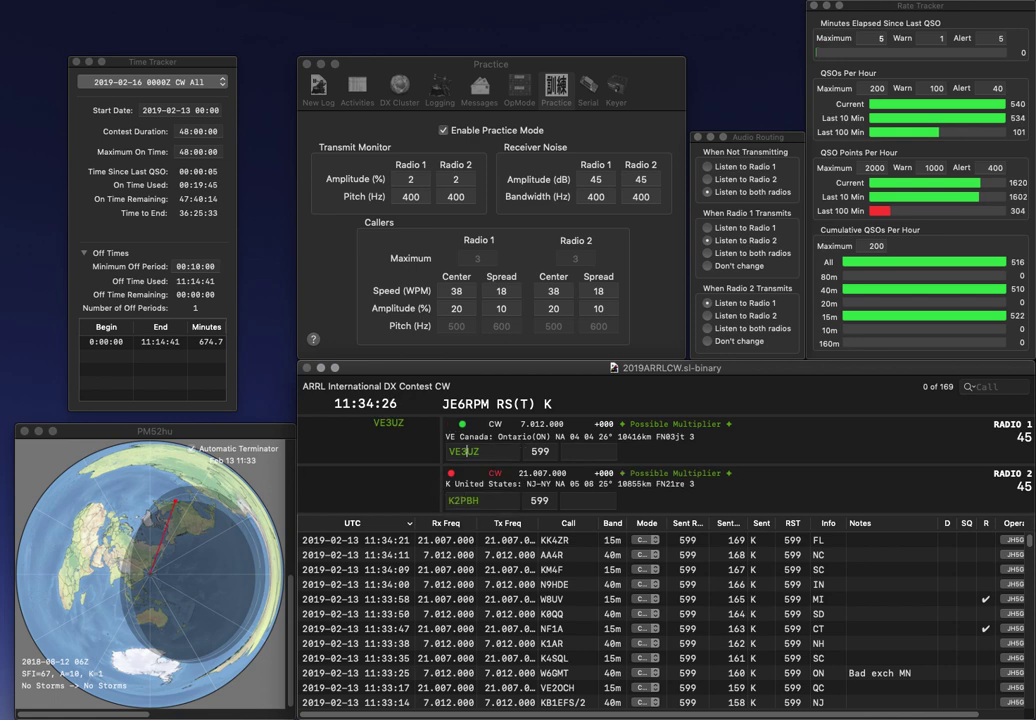
type("O")
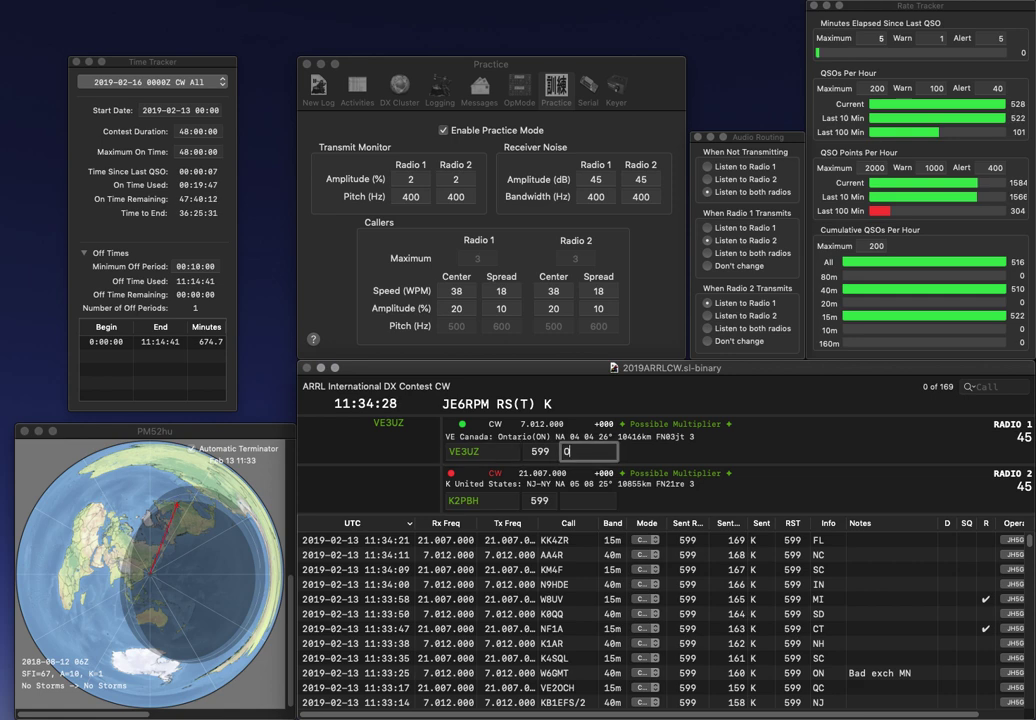
type("N")
key("Return")
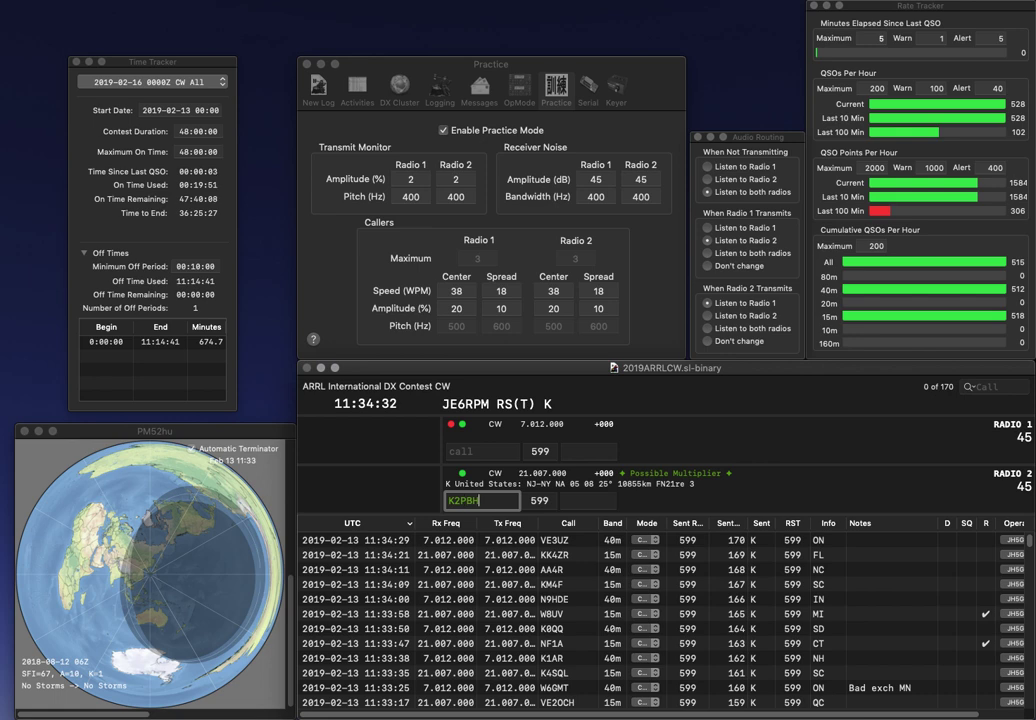
- Correct the Radio 2 call to K2PBS and log it with exchange NJ, answering N5RSS on Radio 1 in between
key("BackSpace")
type("S")
key("Return")
type("5RSS")
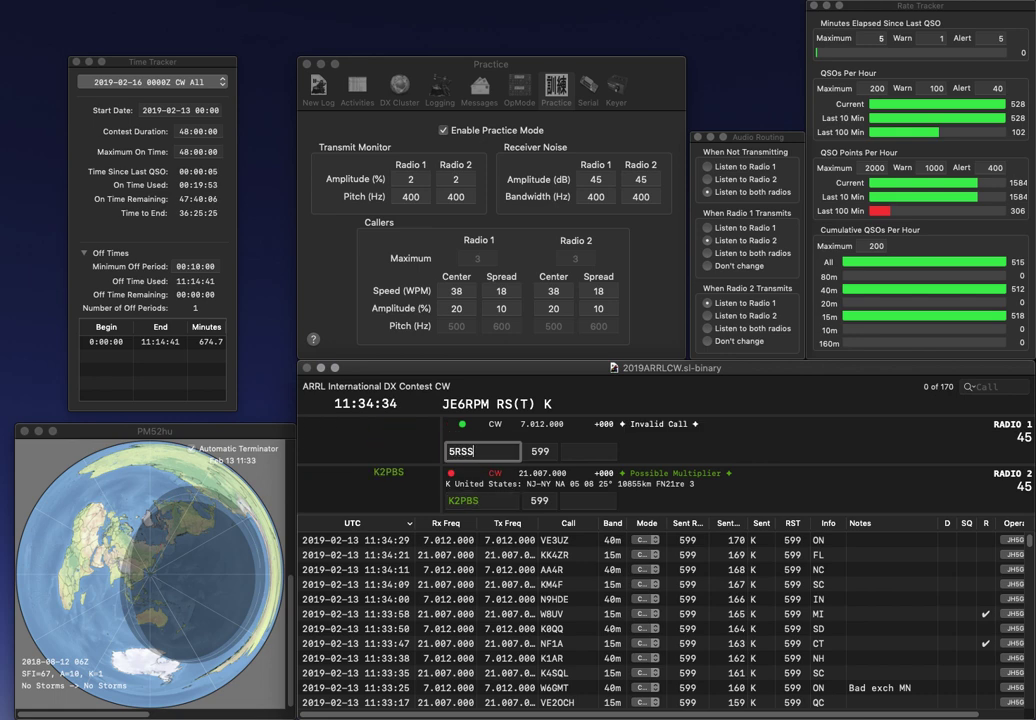
left_click(588, 500)
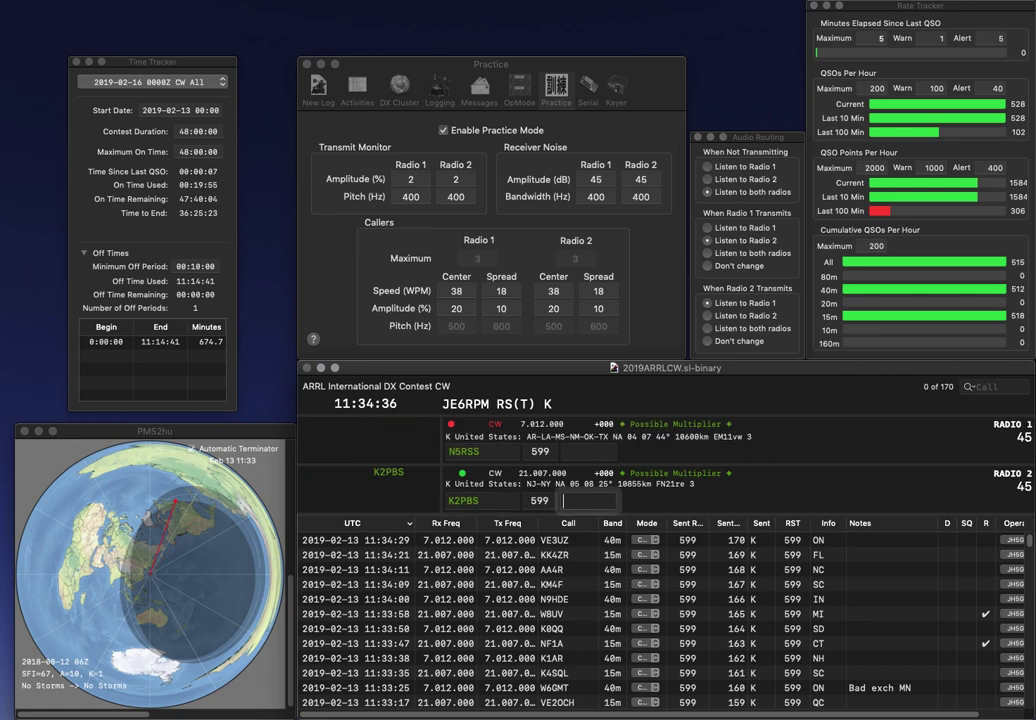
type("NJ")
key("Return")
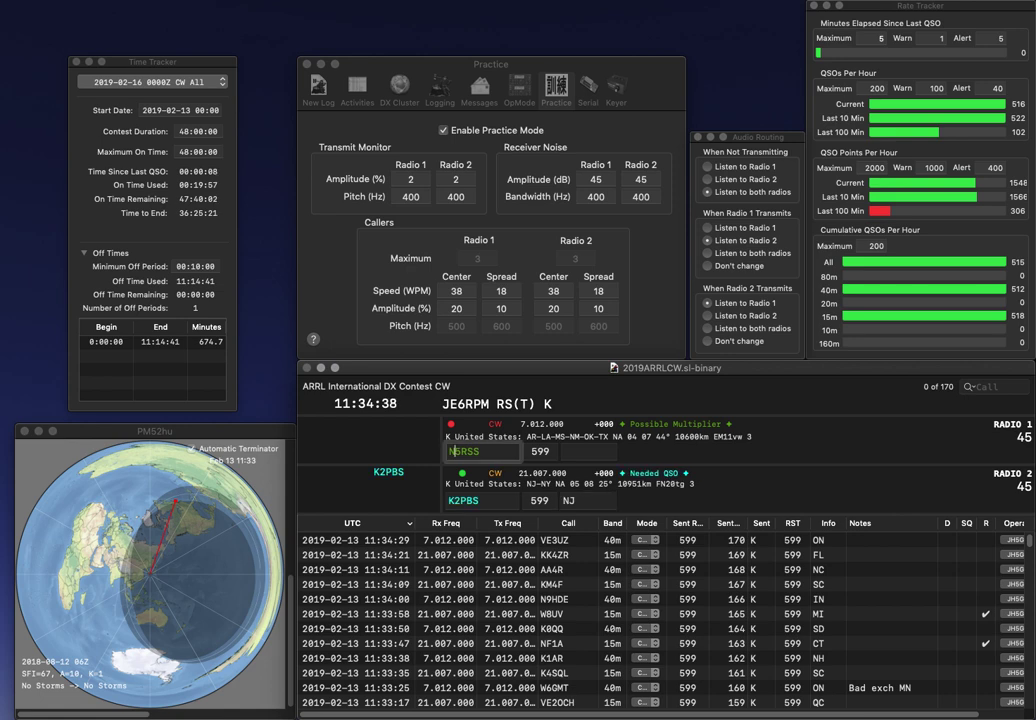
key("BackSpace")
key("BackSpace")
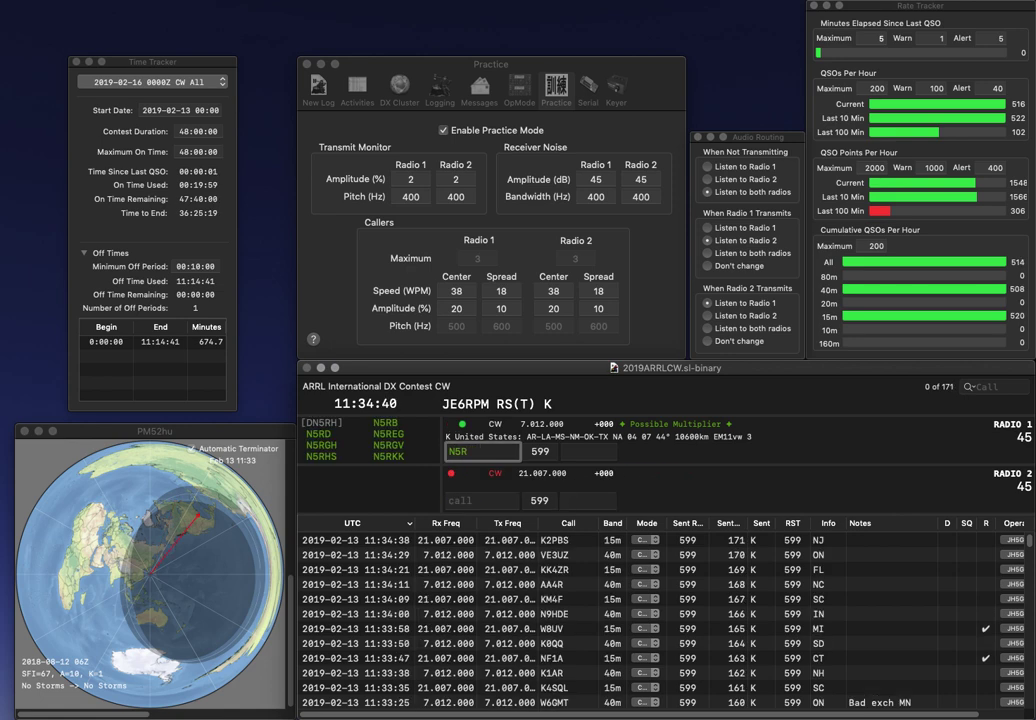
type("HS")
key("Return")
type("8TE")
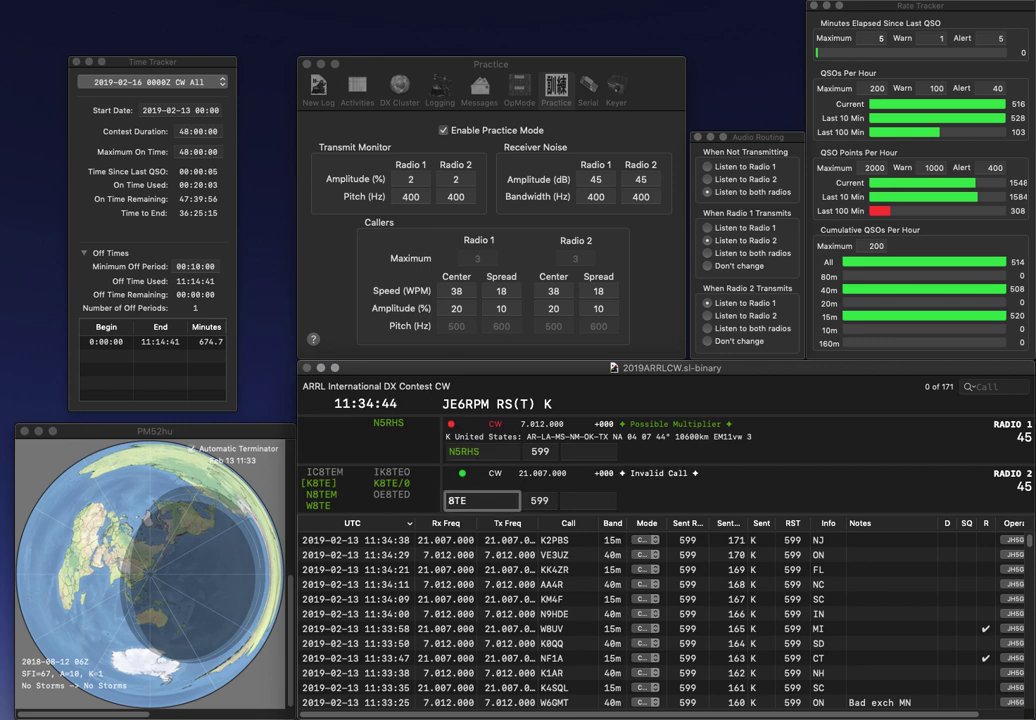
key("Home")
type("N")
key("Return")
type("A")
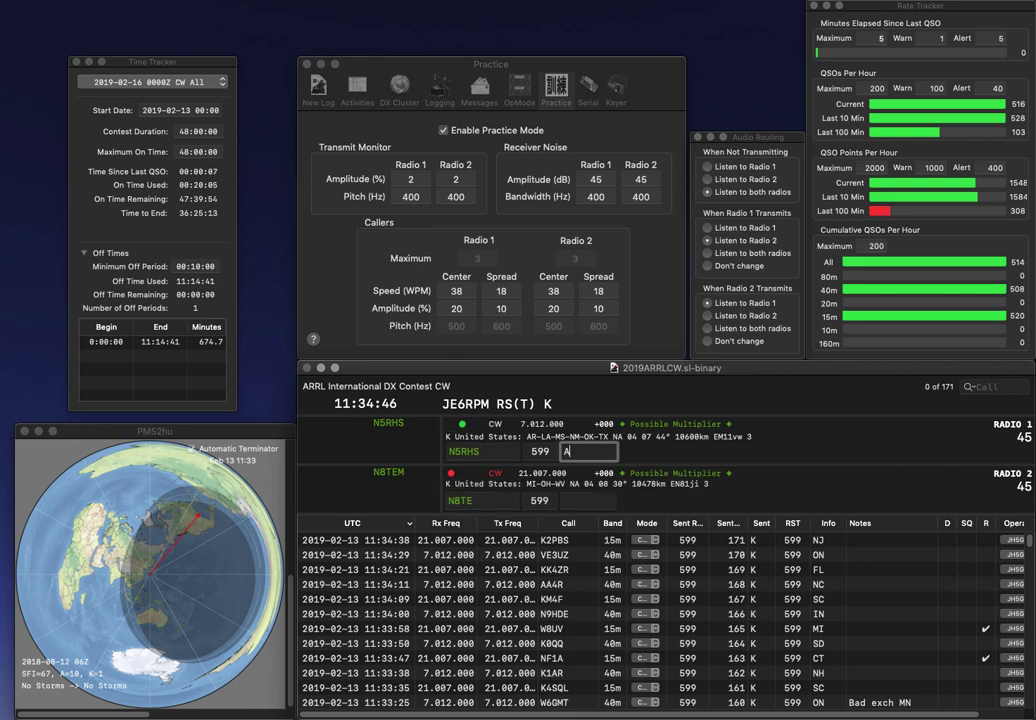
type("R")
key("Return")
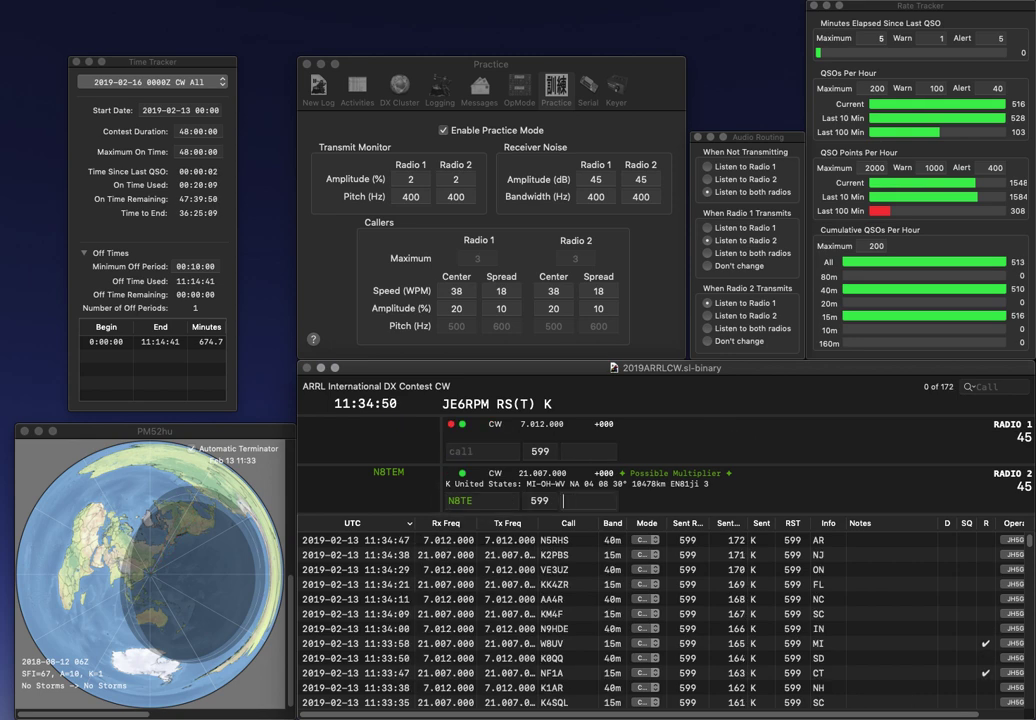
- Correct the Radio 2 call to K8TE and answer the partial call NNX on Radio 1
key("shift+Tab")
key("Home")
key("Delete")
type("K")
key("Return")
type("NX")
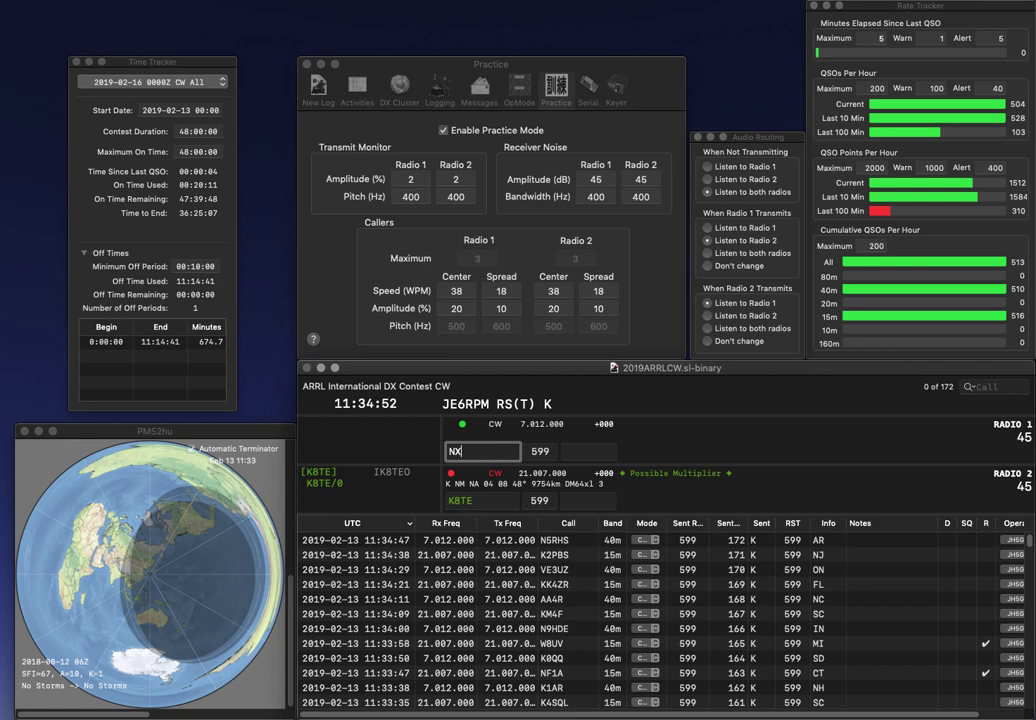
type("N")
key("Return")
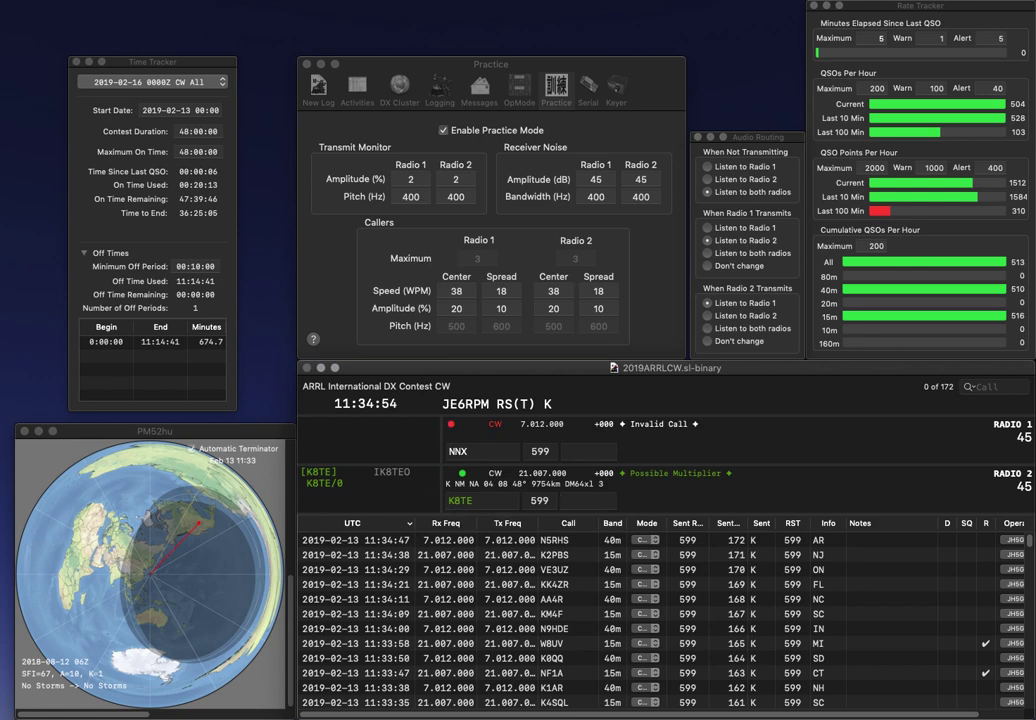
- Log K8TE on Radio 2 with exchange NM and correct the Radio 1 call to N8NX
type("N")
key("Return")
key("Left")
key("Left")
type("8")
key("Return")
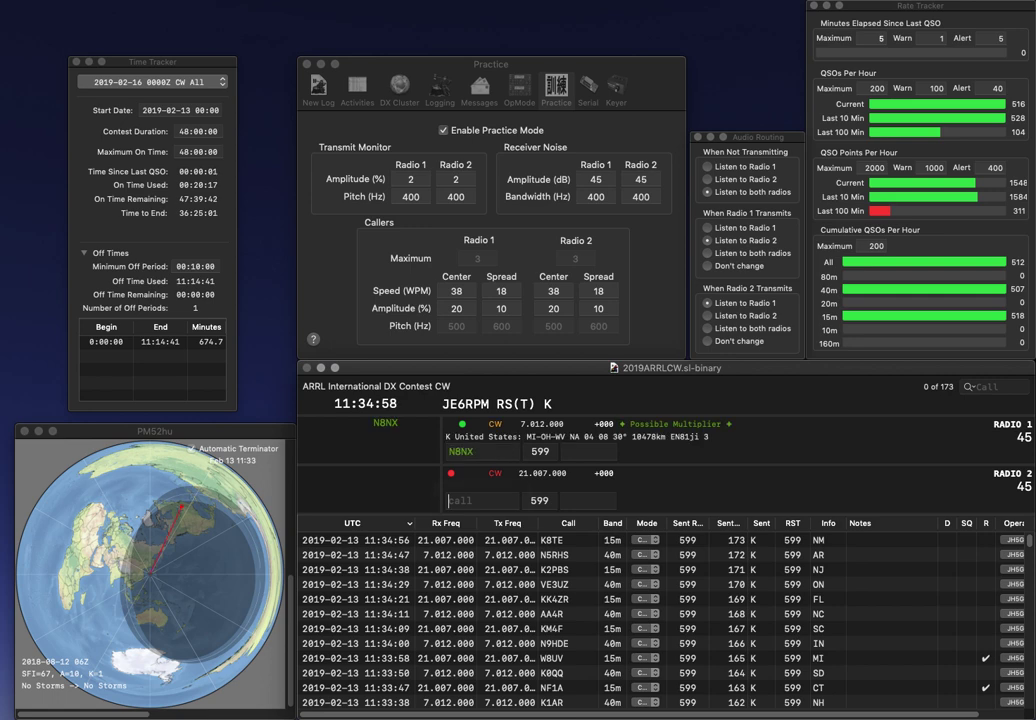
type("KM")
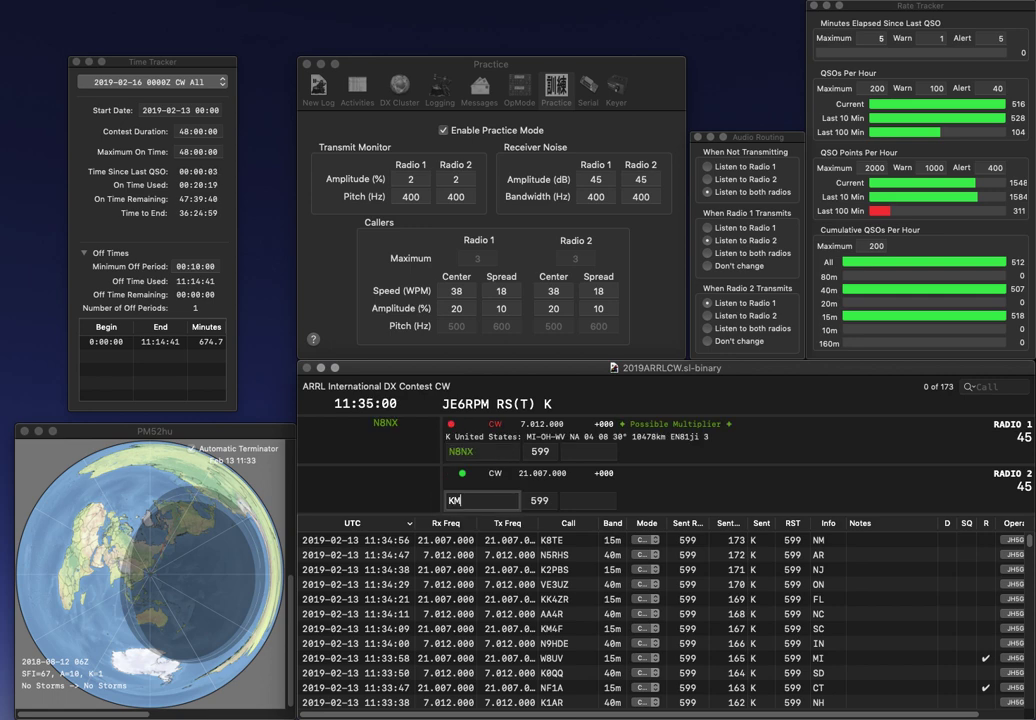
type("1MM")
key("Return")
key("space")
type("MI")
key("Return")
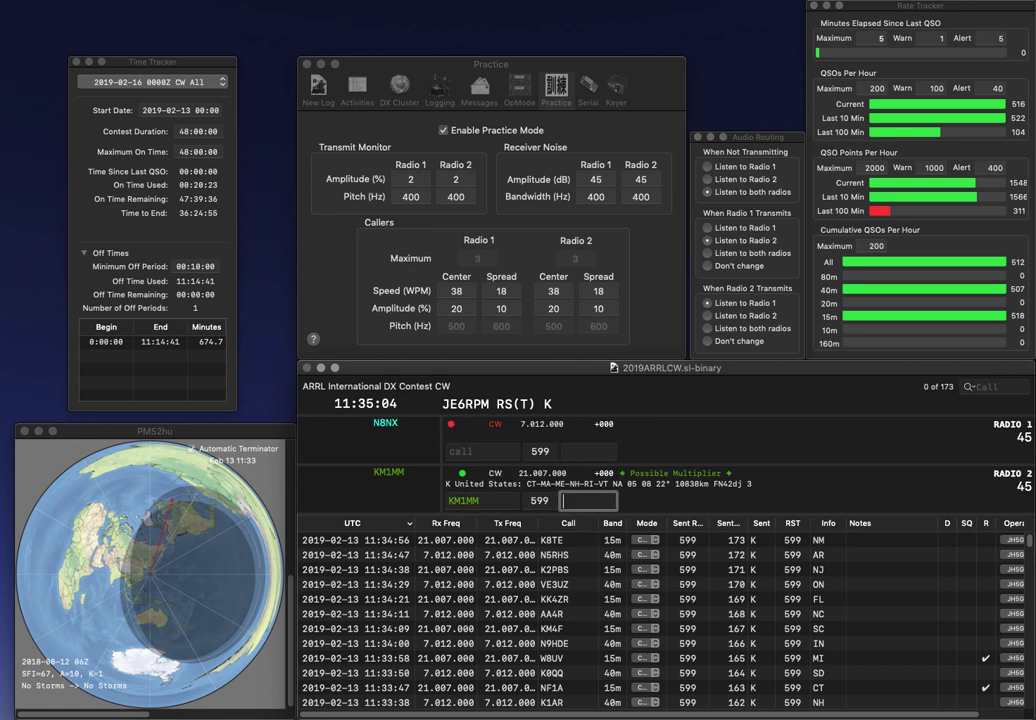
type("ME")
key("Return")
type("W5")
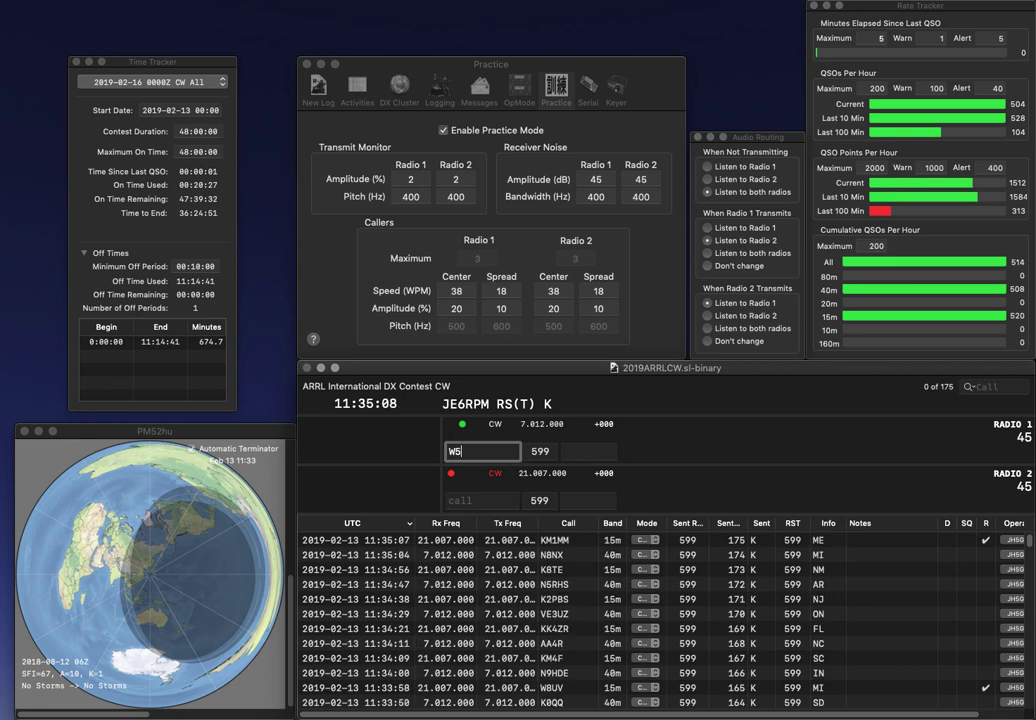
key("backslash")
type("W8GOC")
key("Return")
type("RIN")
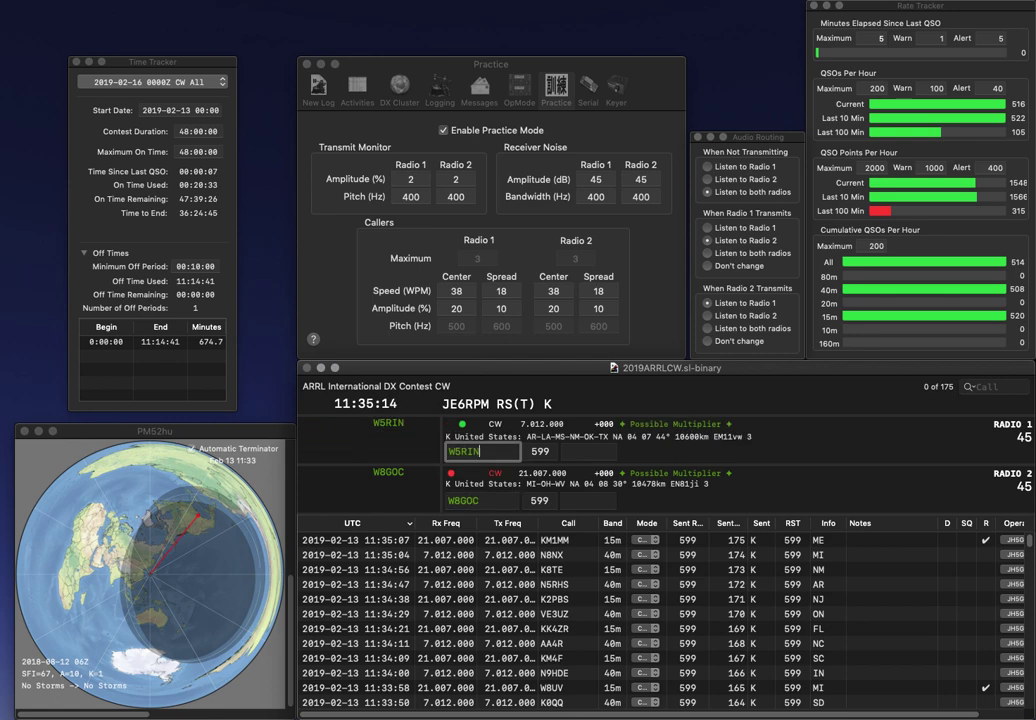
key("Return")
key("space")
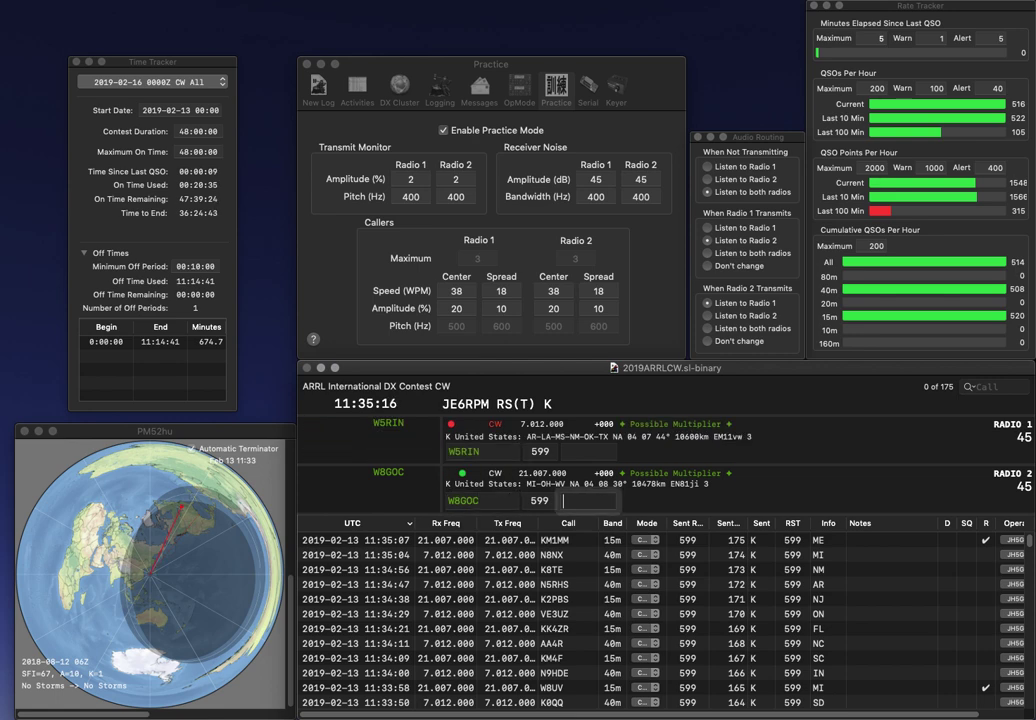
type("OH")
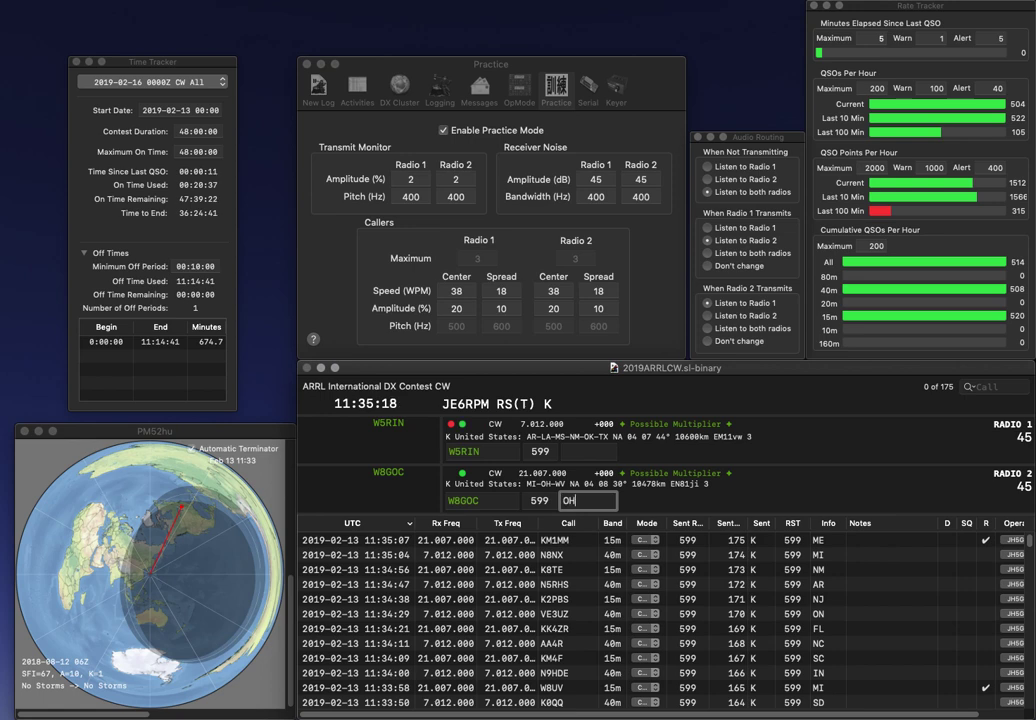
key("Return")
type("LA")
key("Return")
type("KJ4TLC")
key("Return")
type("C2WU")
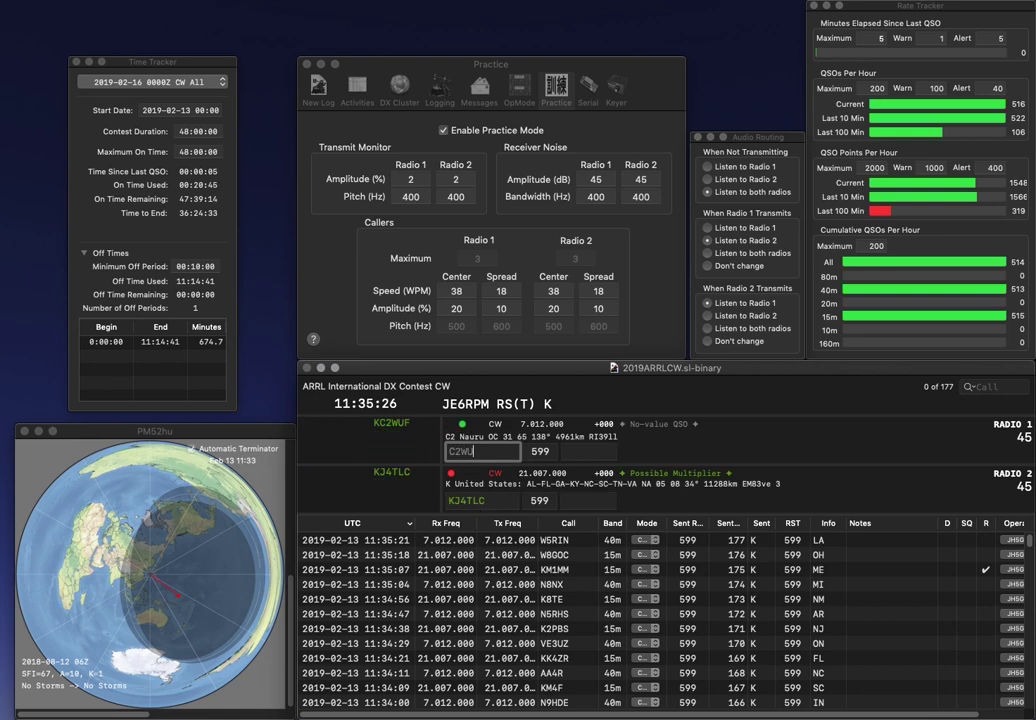
type("F")
key("Home")
type("K")
key("Return")
type("T")
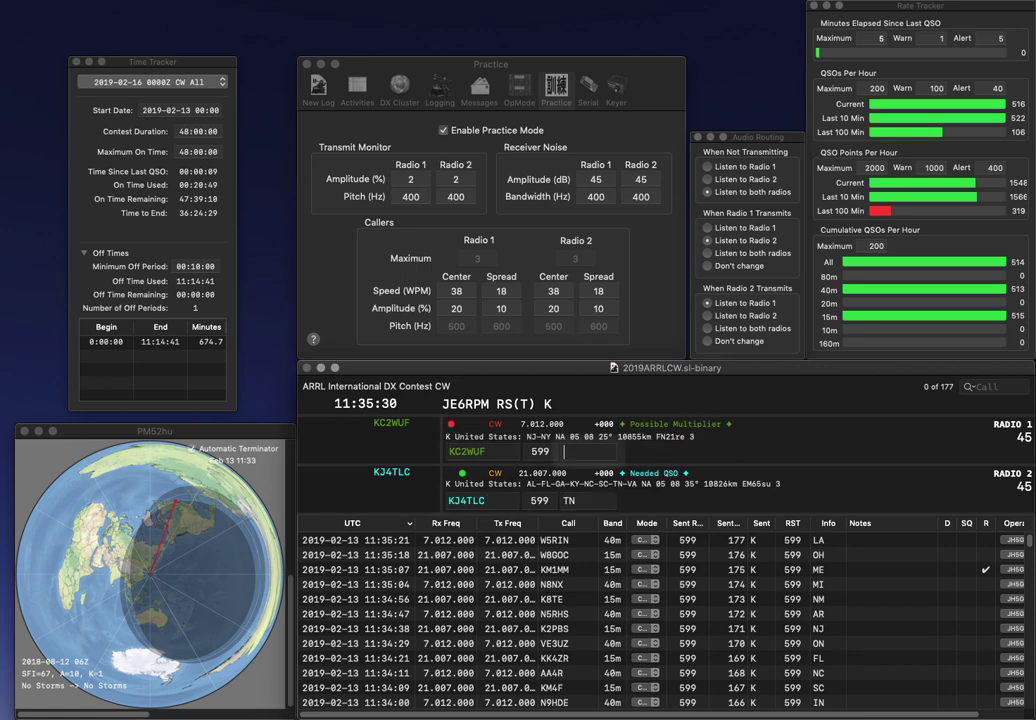
key("Return")
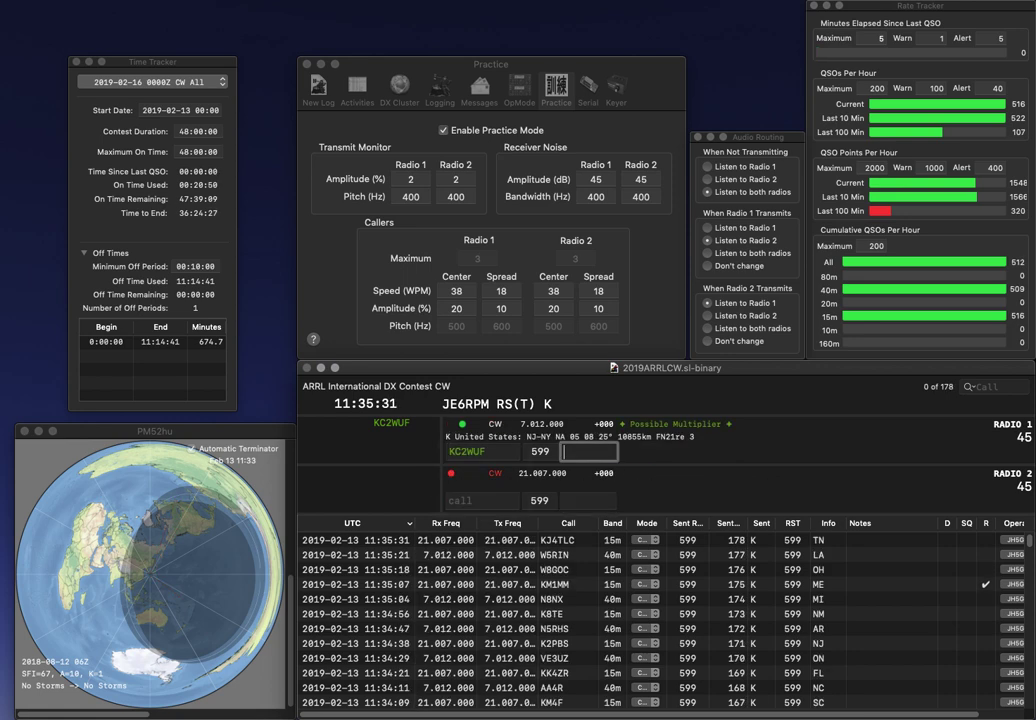
type("NJ")
key("Return")
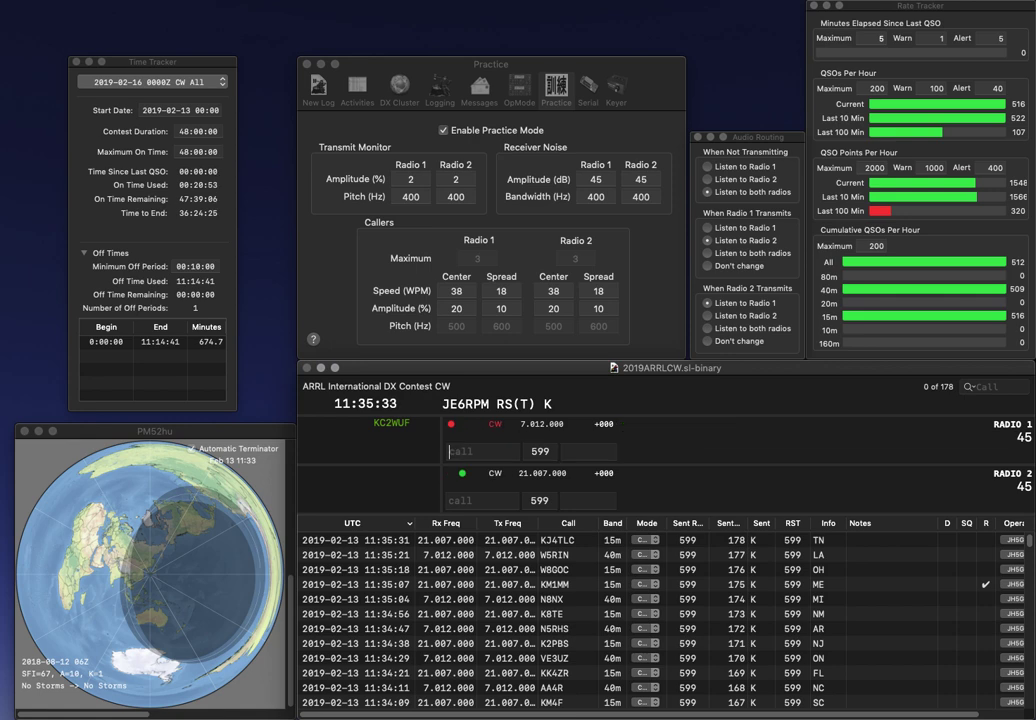
- Answer AE6BH on Radio 2 and the partial call K1E on Radio 1
type("W")
key("BackSpace")
type("AE")
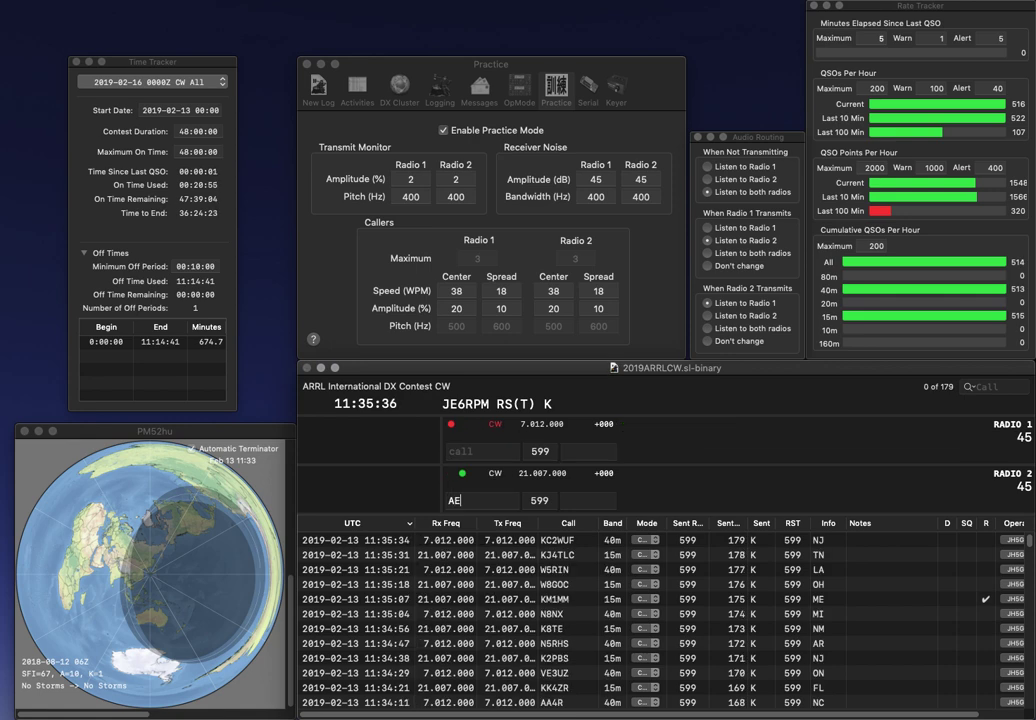
type("6BH")
key("Return")
type("1EK")
key("Return")
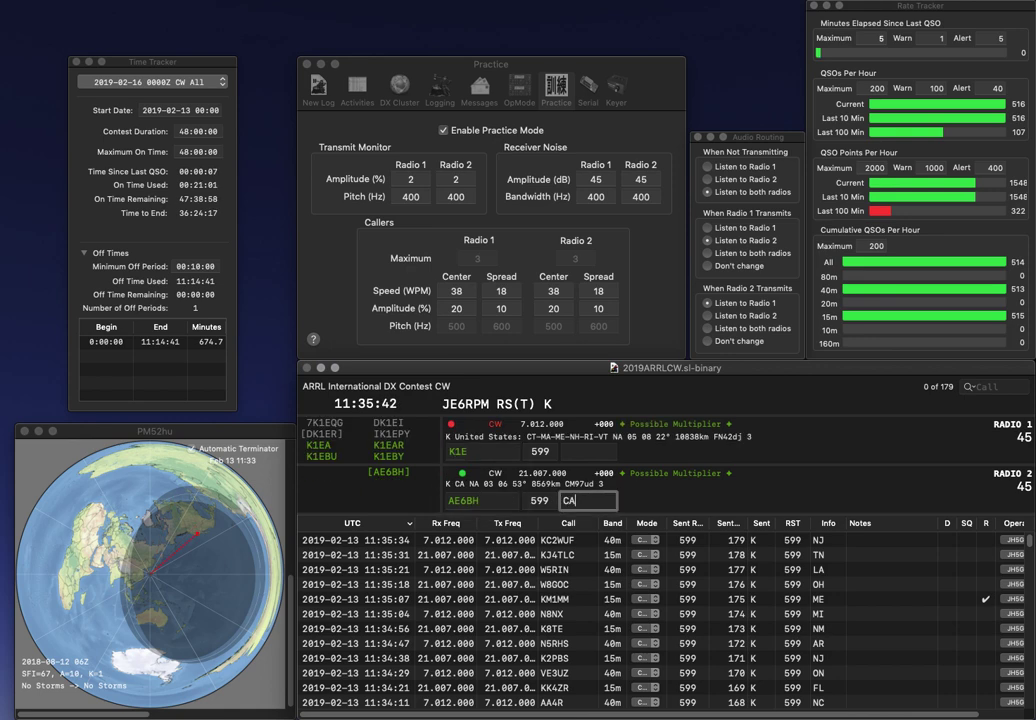
- Log AE6BH on Radio 2 with exchange CA and correct the Radio 1 call to KX1E
key("Return")
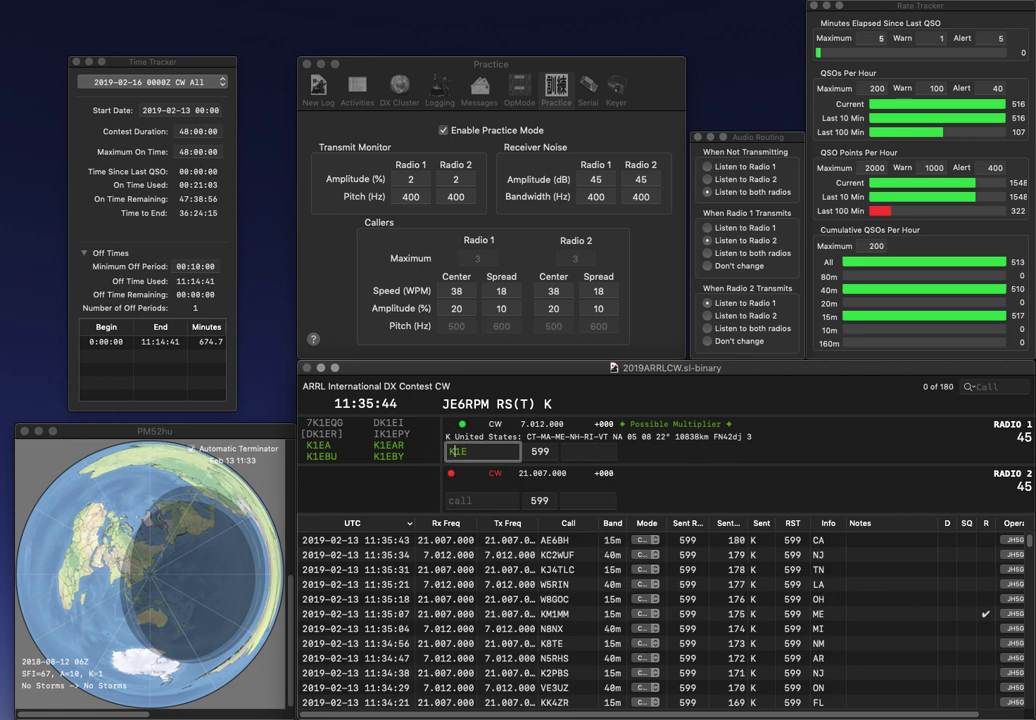
type("X")
key("Return")
type("WK8THF")
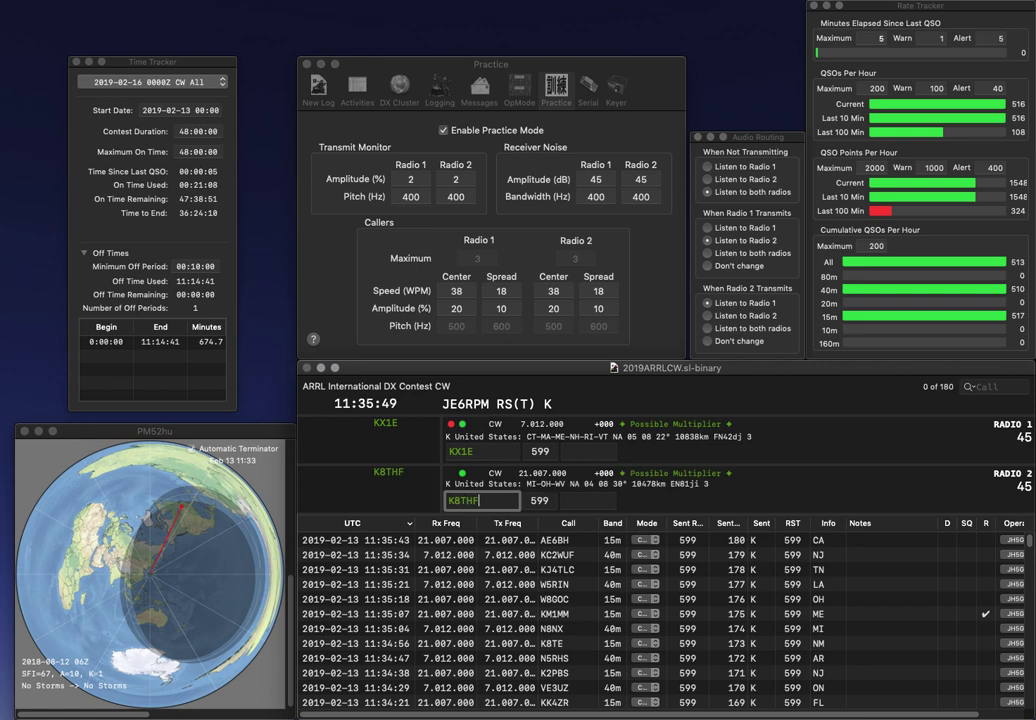
key("Return")
type("RI")
key("Return")
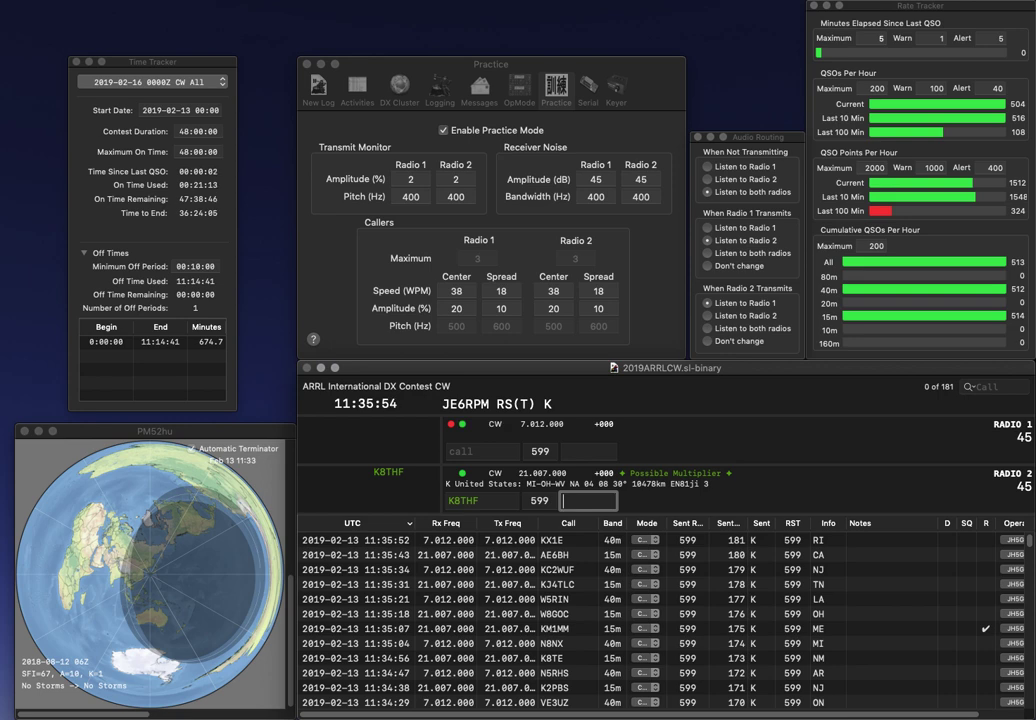
type("MI")
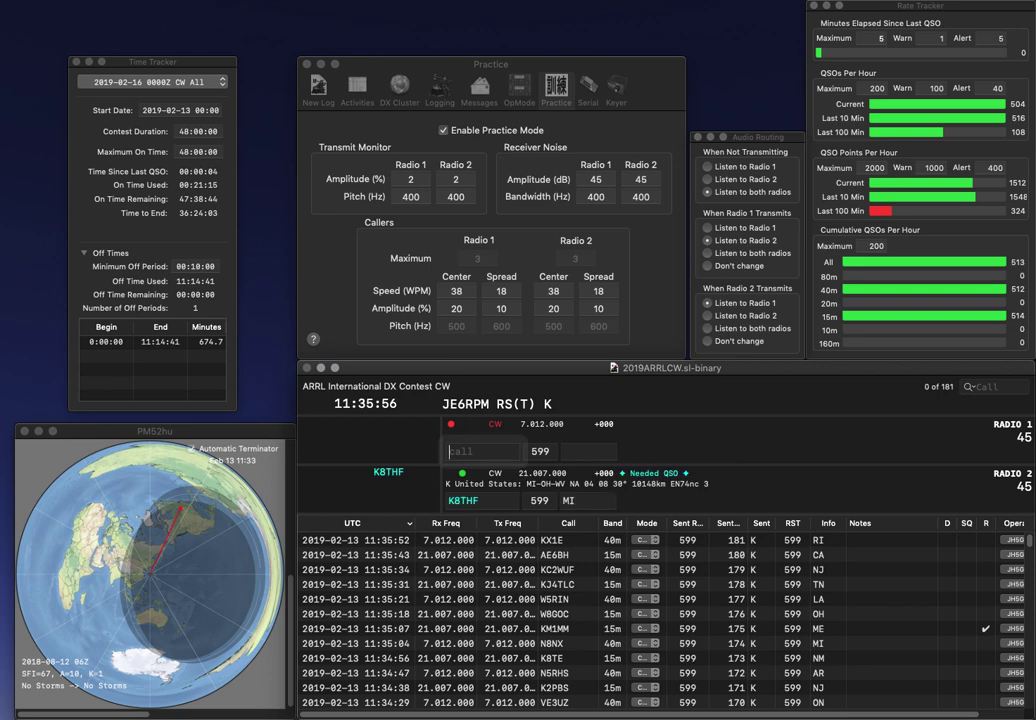
key("Return")
- Answer K4NAB on Radio 1 and W5RKW on Radio 2
type("K4NAB")
key("Return")
type("W5RKW")
key("Return")
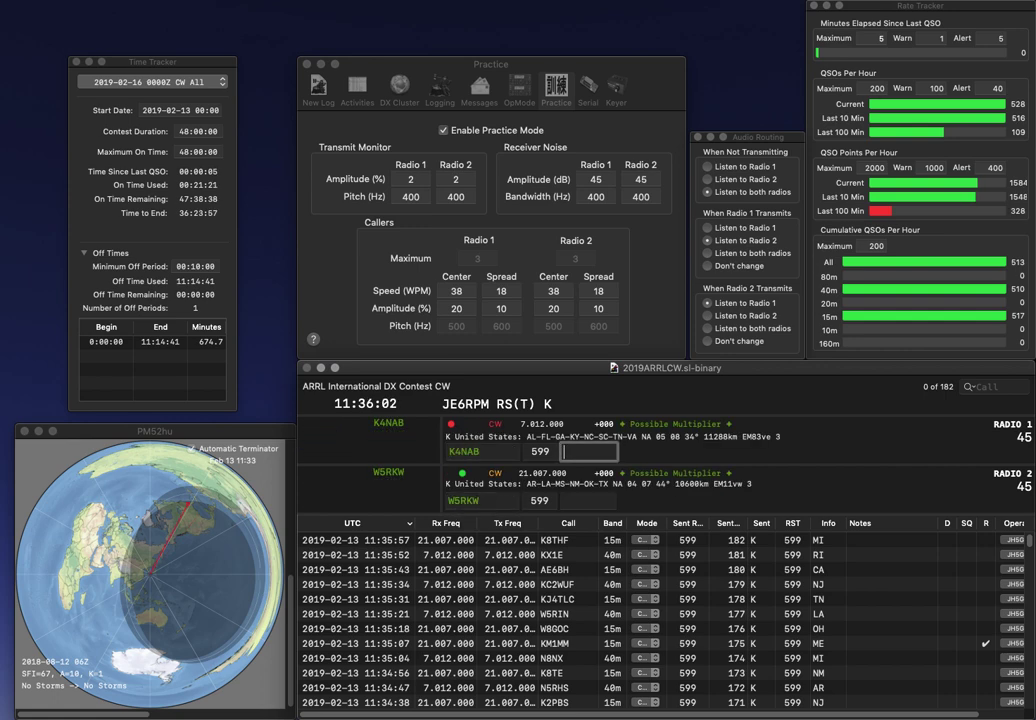
type("NC")
key("Return")
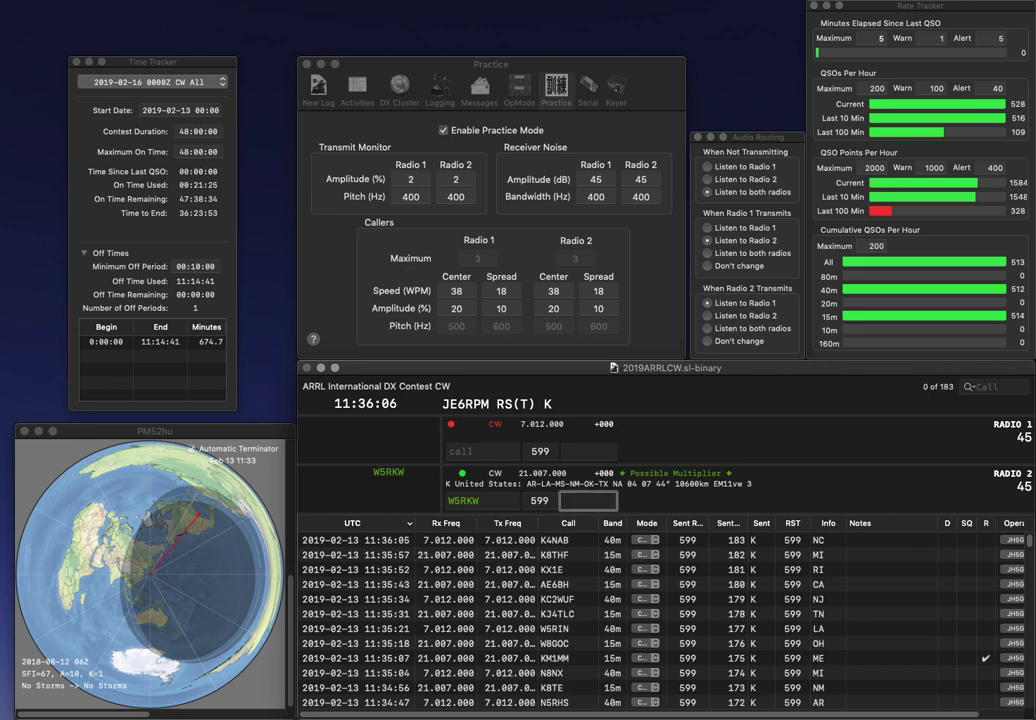
type("TX")
key("Return")
- Answer W1BRU on Radio 1 and N9XCO on Radio 2
type("W1BRU")
key("Return")
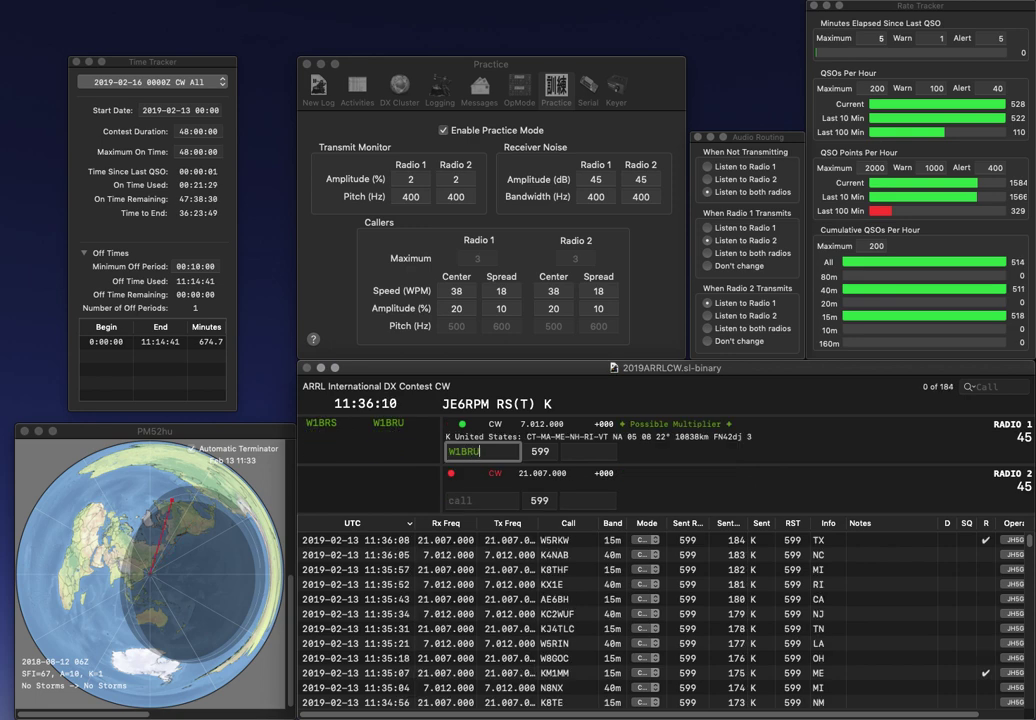
type("N9")
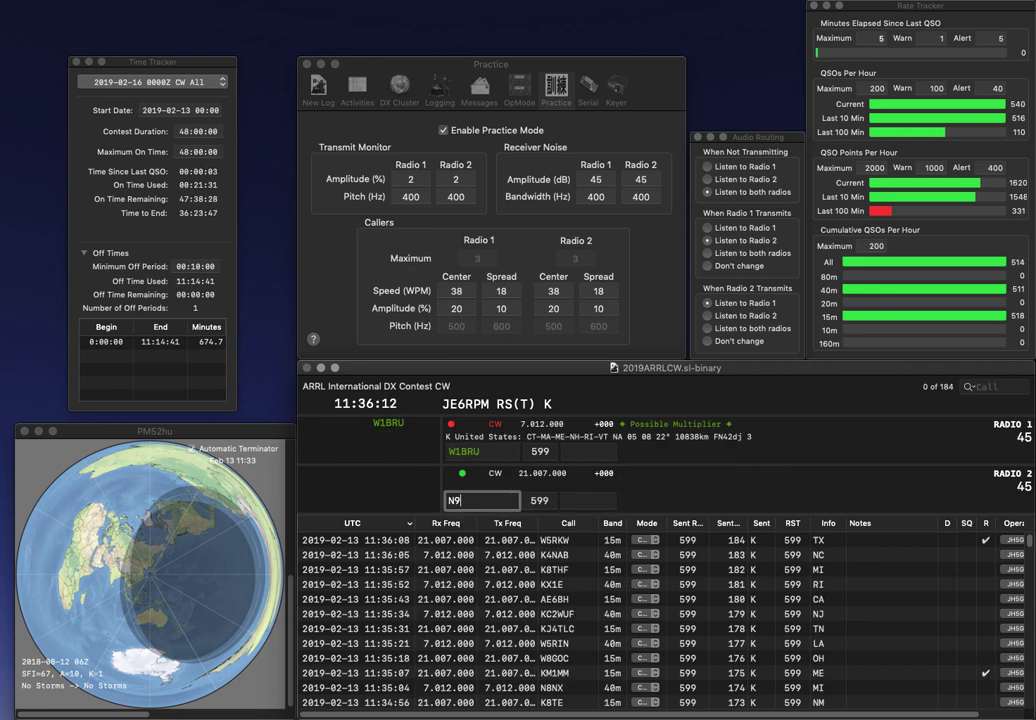
type("XCO")
key("Return")
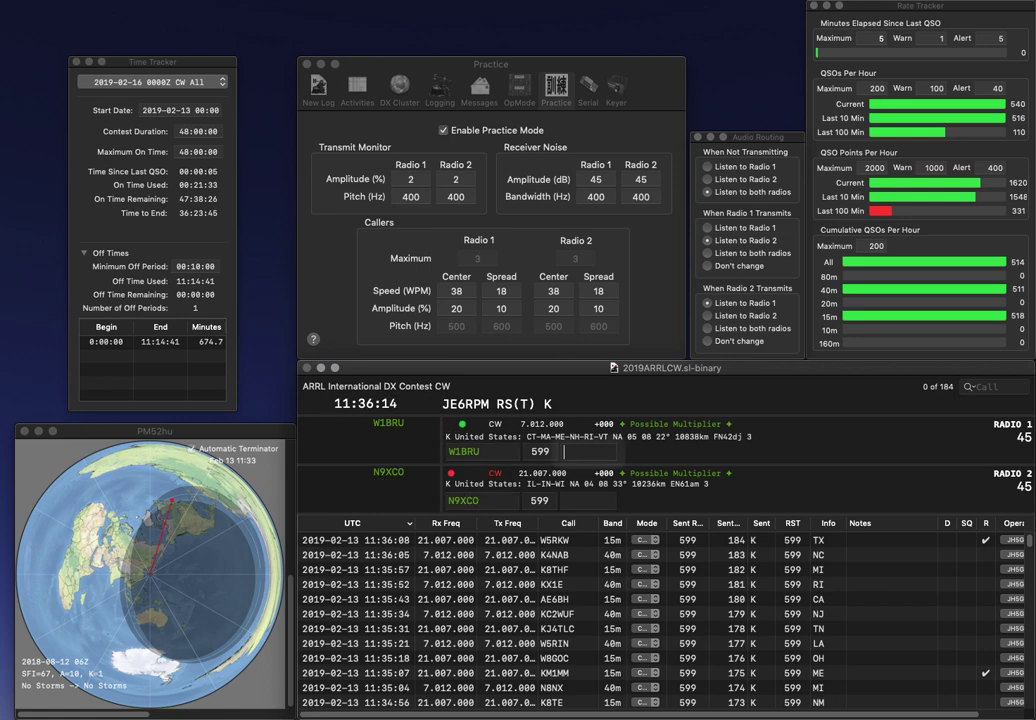
type("ME")
key("Return")
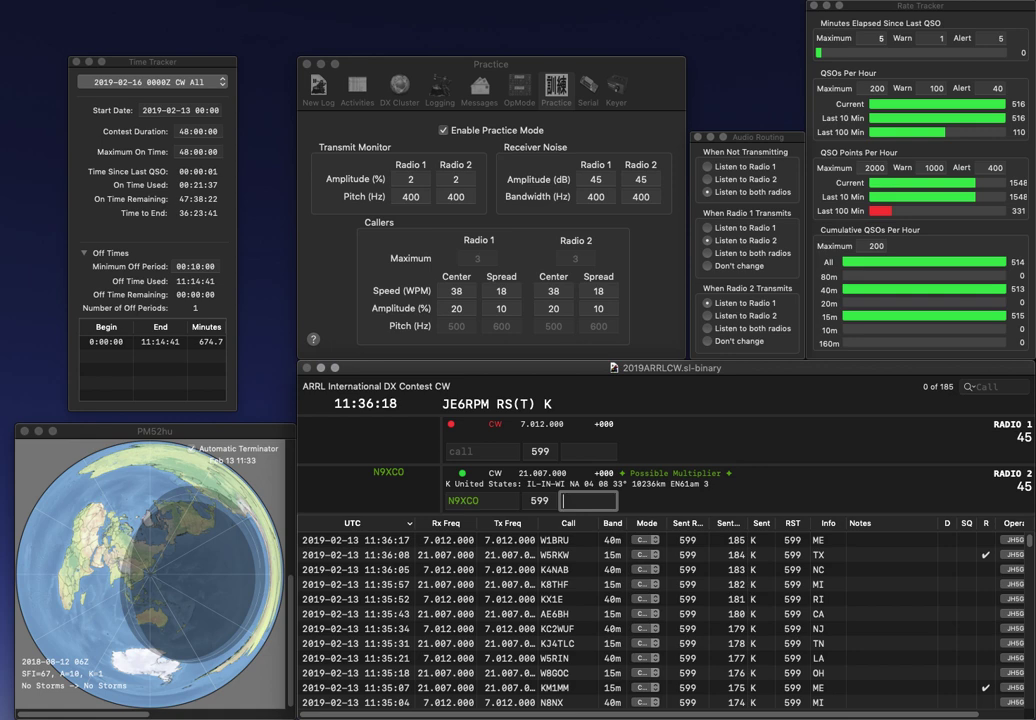
type("IL")
key("Return")
type("K0QU")
key("Return")
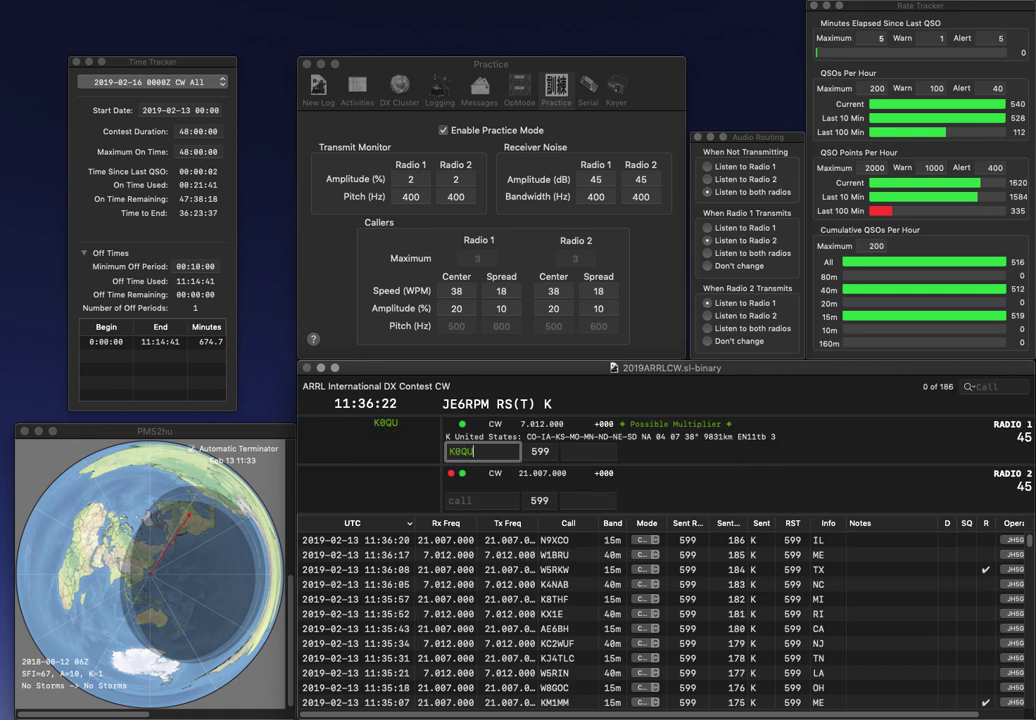
type("W6")
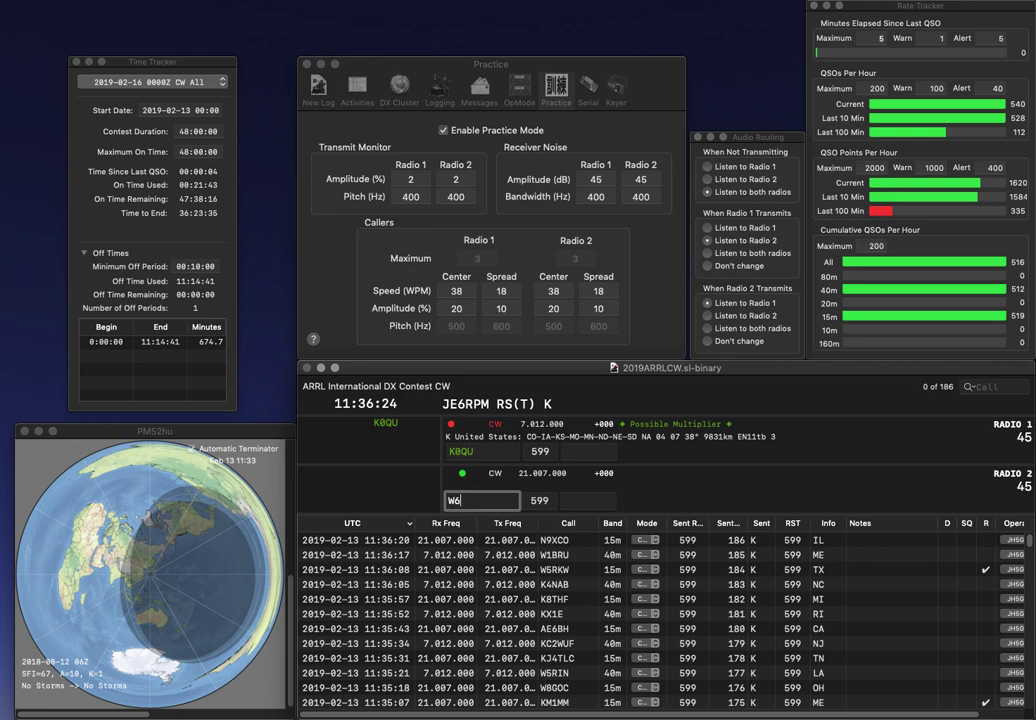
type("BXQ")
key("Return")
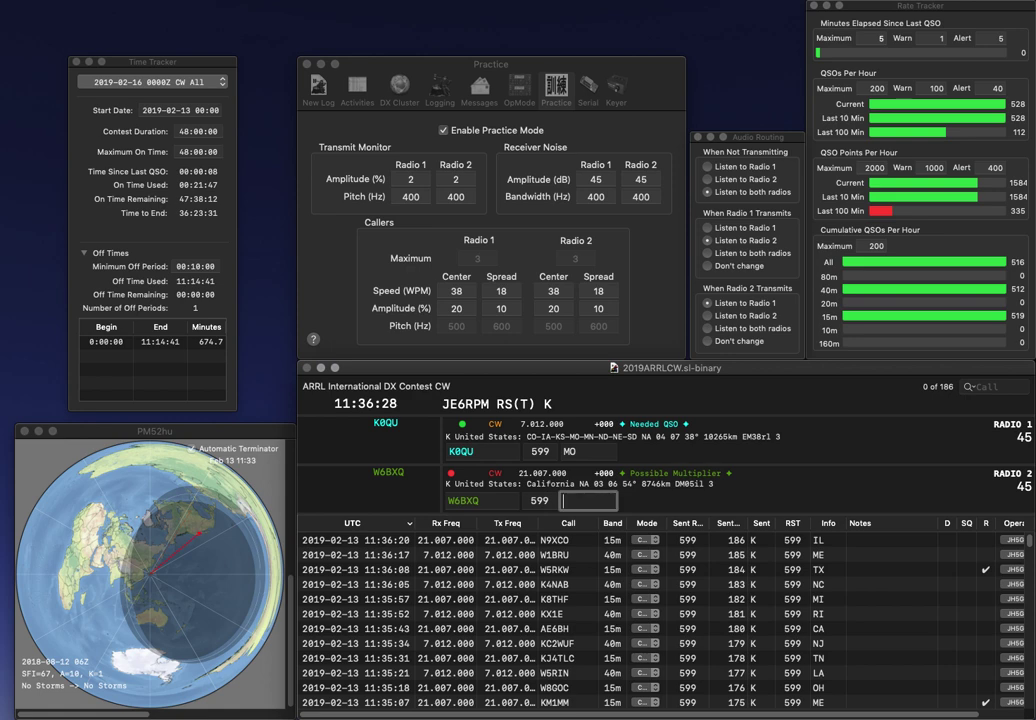
key("Return")
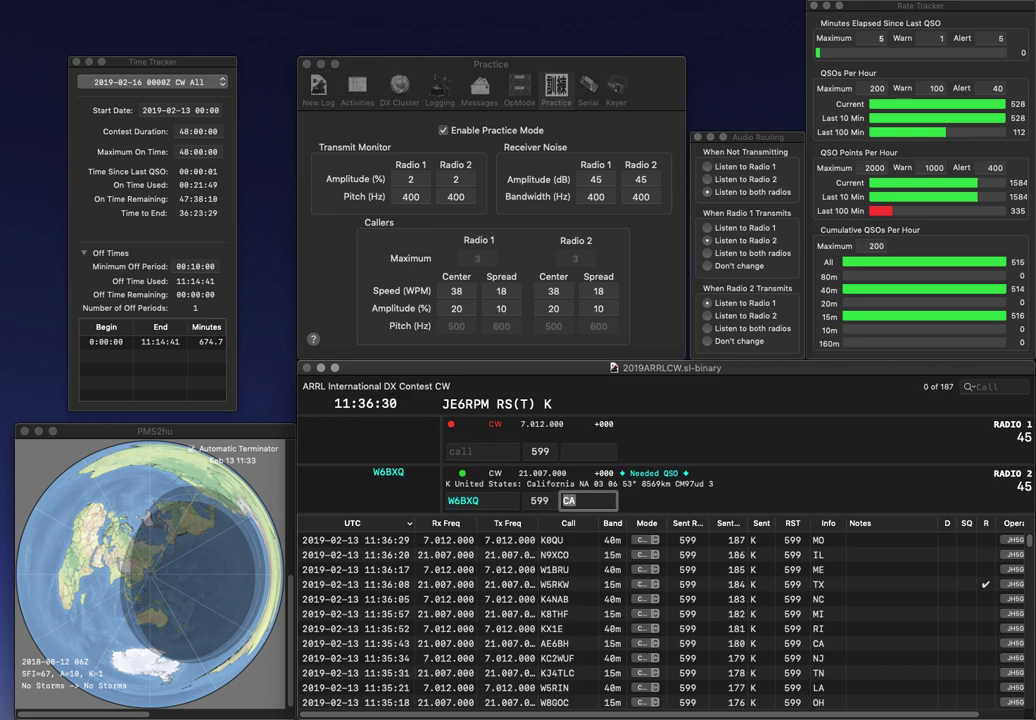
key("Return")
type("W6B")
key("BackSpace")
type("6R")
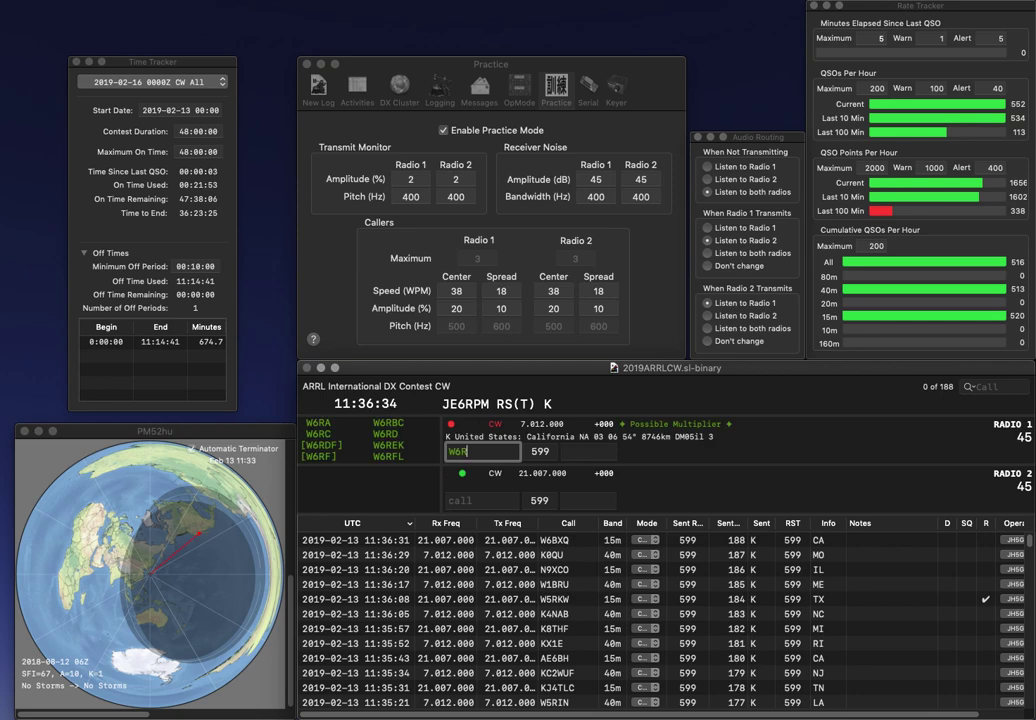
type("X9W")
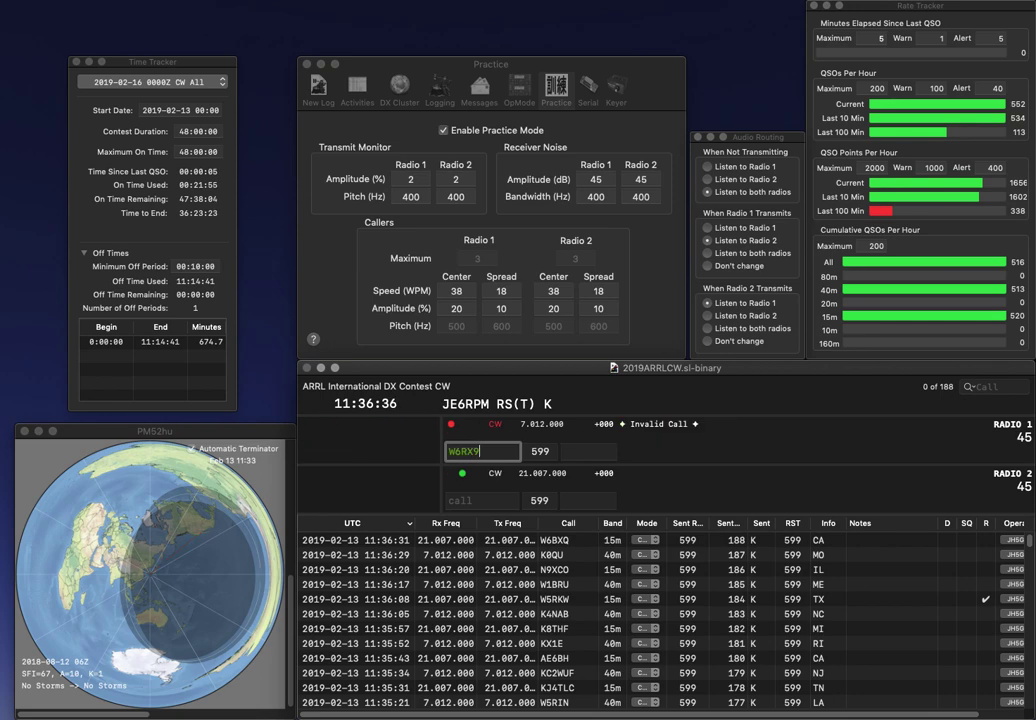
key("BackSpace")
key("Return")
type("T")
key("Up")
key("Left")
key("BackSpace")
type("L")
key("Return")
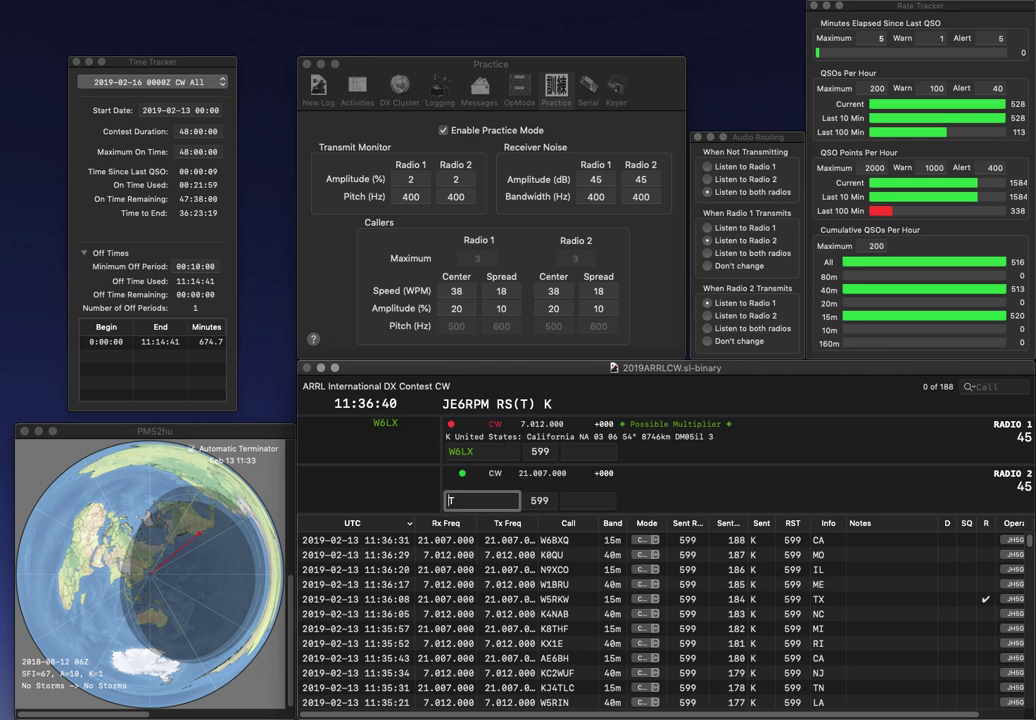
type("9WT")
key("Return")
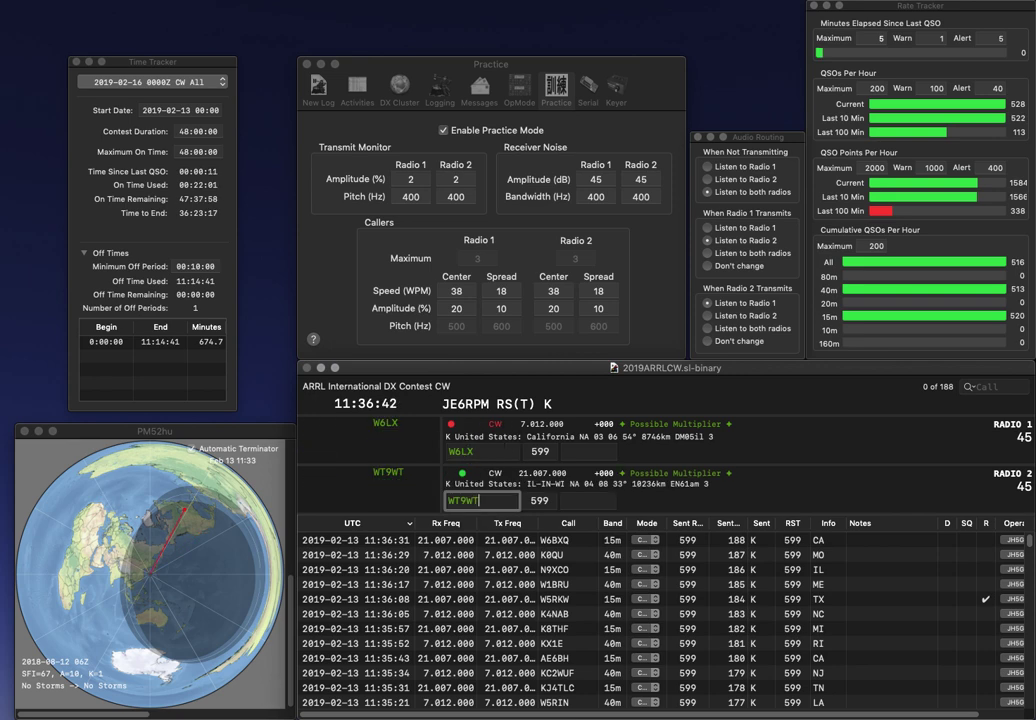
type("CA")
key("Return")
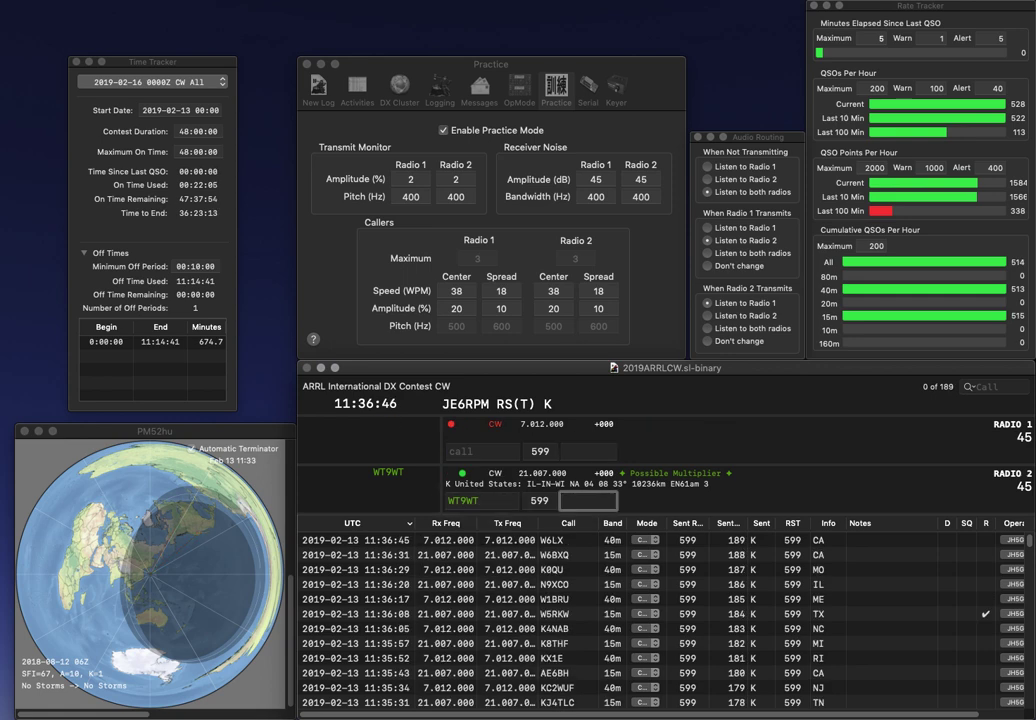
type("WI")
key("Return")
- Answer KD2ARU on Radio 1 and log it with exchange NY, answering VE6LB on Radio 2 in between
type("KD2ARU")
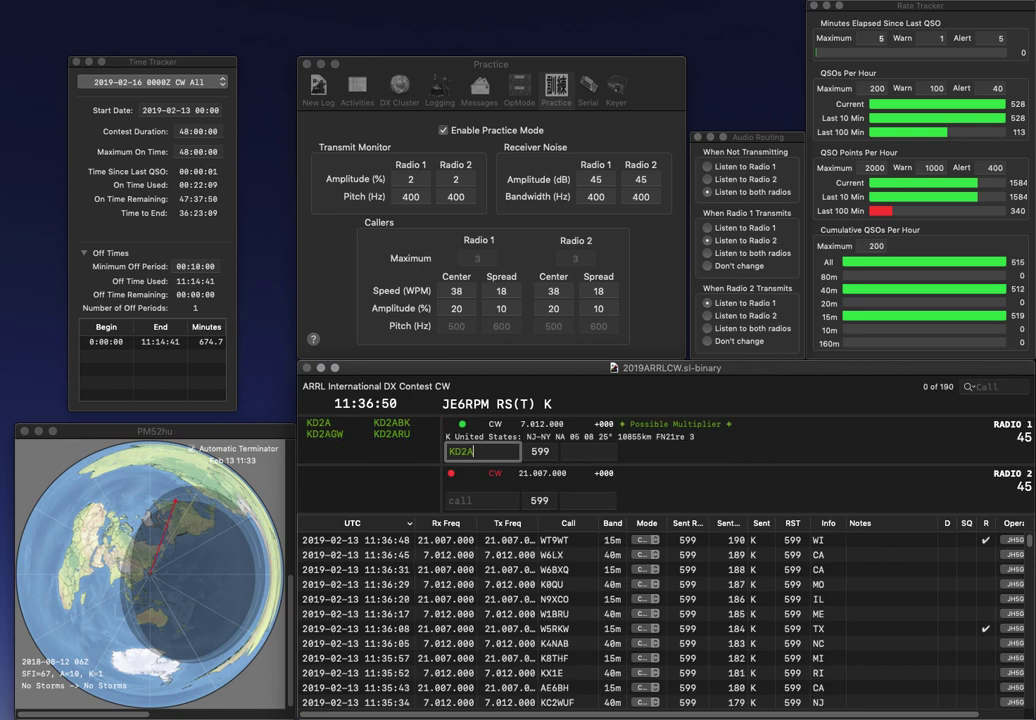
key("Return")
type("VE6LB")
key("Return")
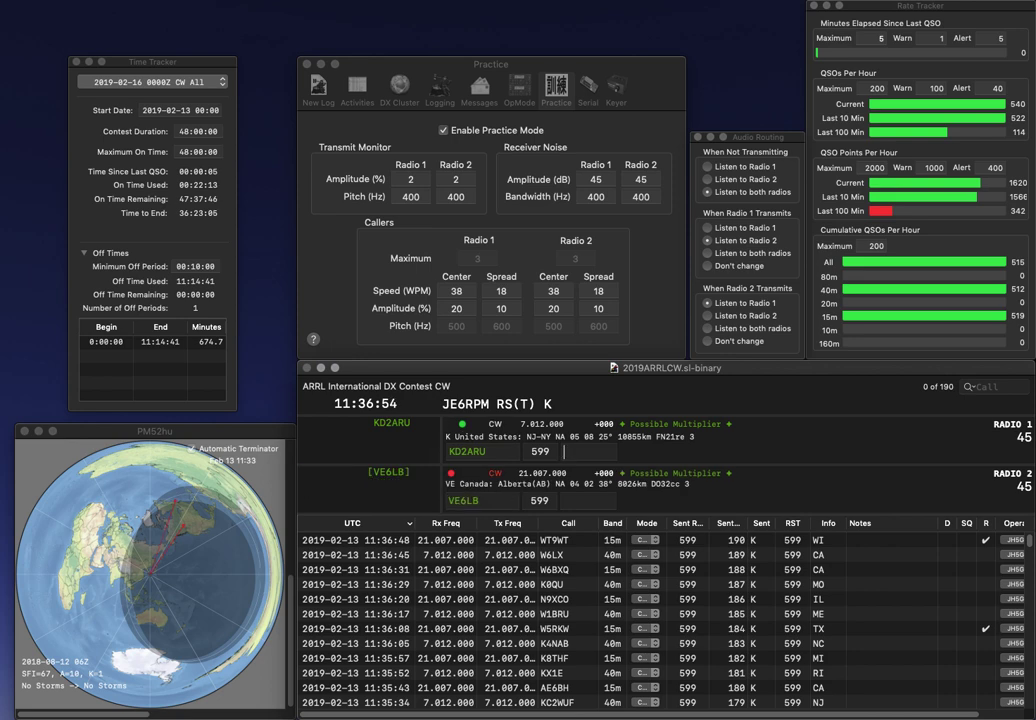
type("NY")
key("Return")
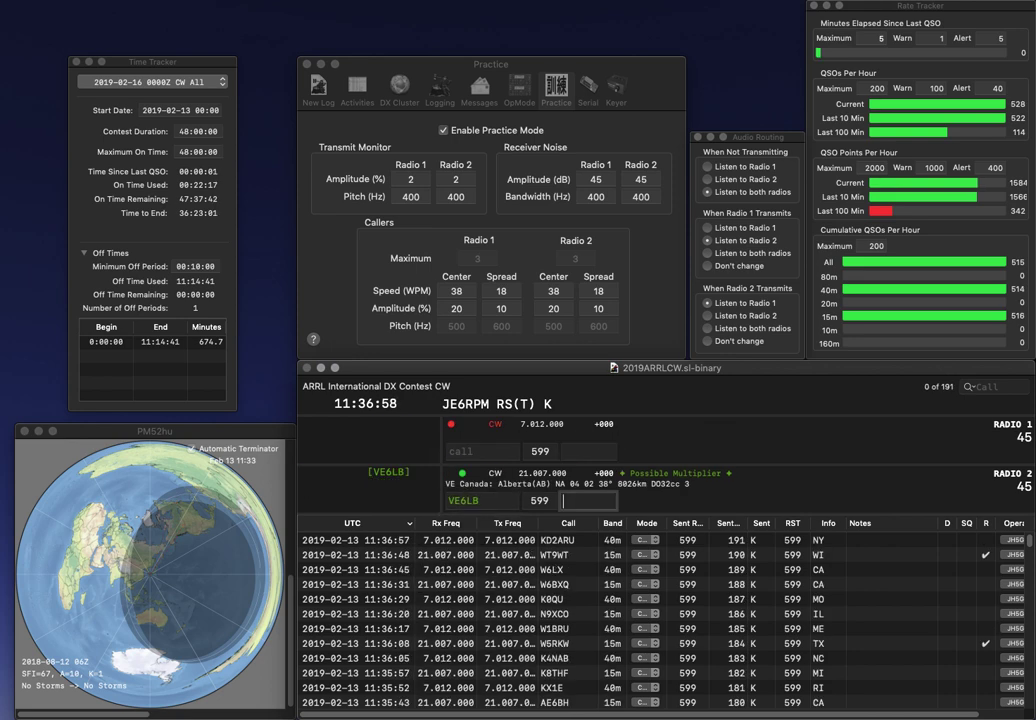
- Log VE6LB on Radio 2 with exchange AB and answer W8AT on Radio 1
type("AB")
key("Return")
type("W8AT")
key("Return")
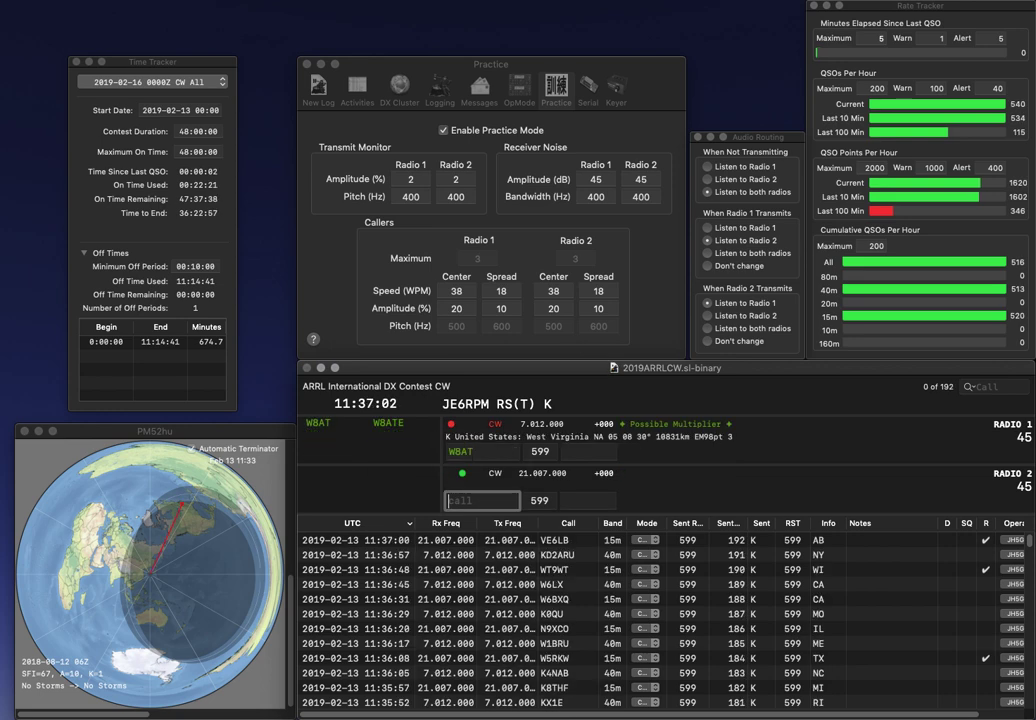
type("W")
key("BackSpace")
type("KD8RKP")
key("Return")
type("CA")
key("Return")
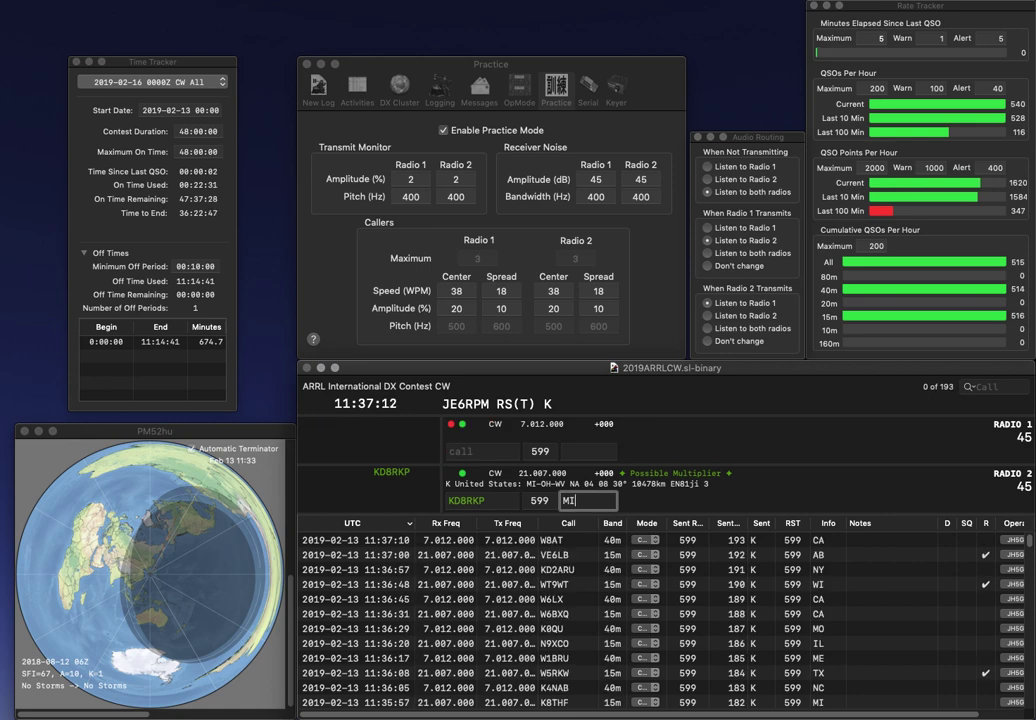
key("Return")
type("W3EKT")
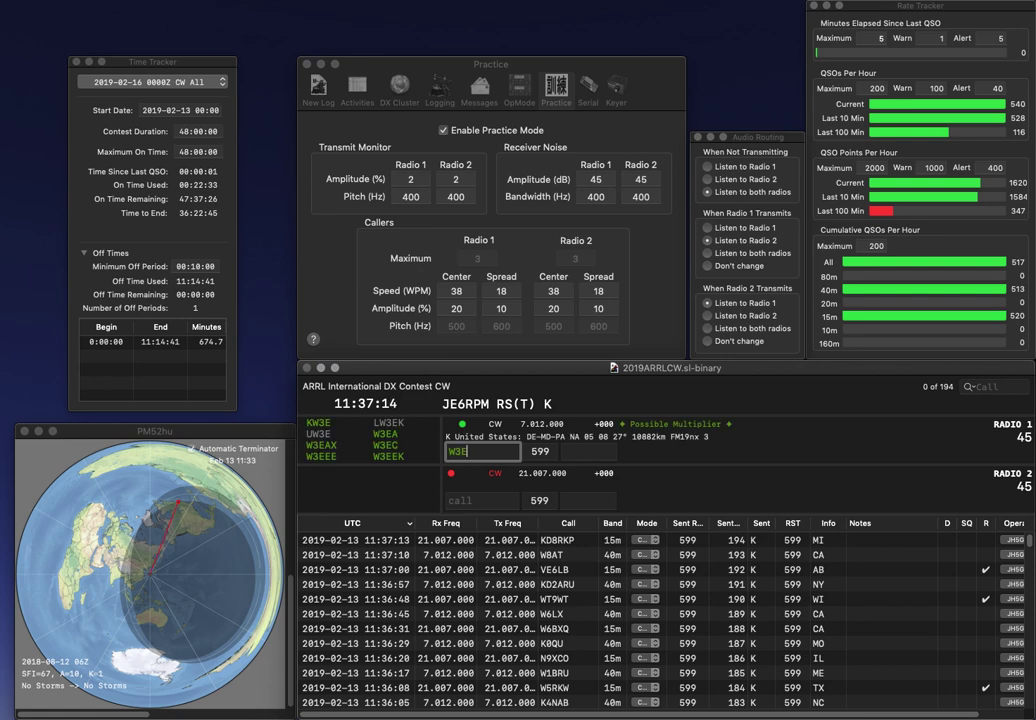
key("Return")
type("W6BT")
key("Return")
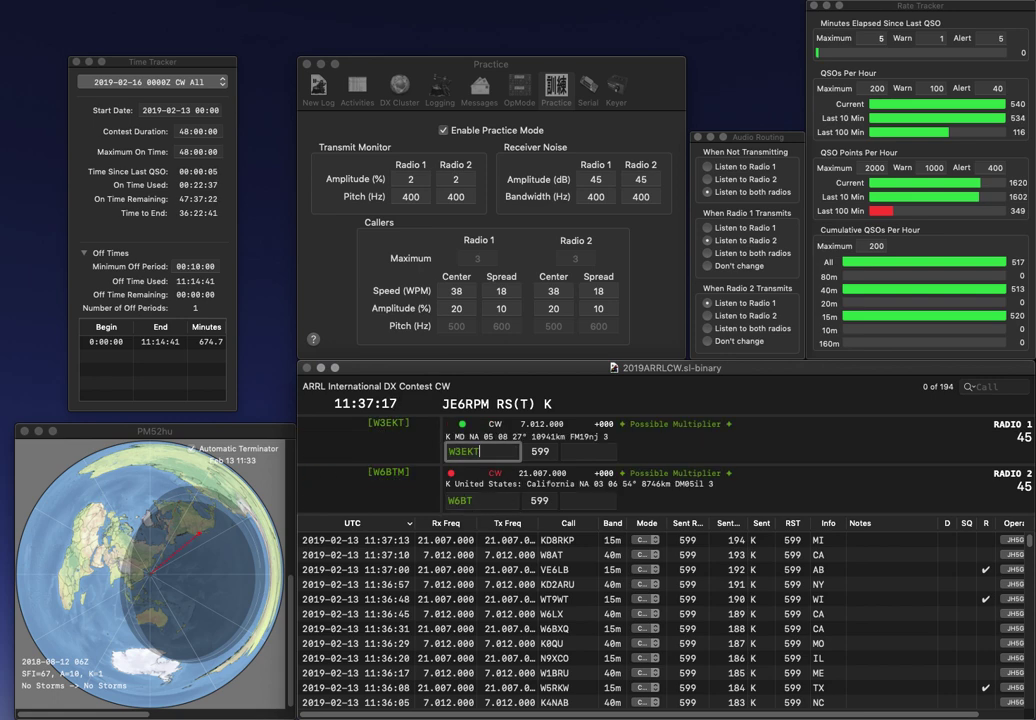
type("D")
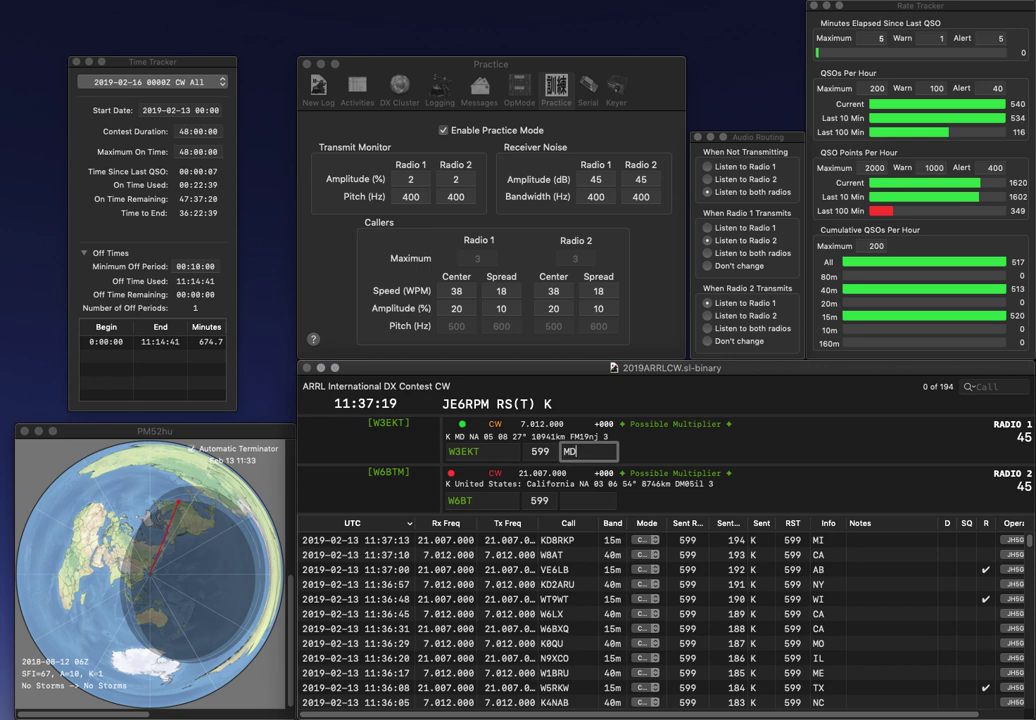
key("Return")
- Correct the Radio 2 call to W6DT and log it with exchange CA, answering the partial call NG on Radio 1 in between
key("Left")
key("BackSpace")
type("D")
key("Return")
type("NG")
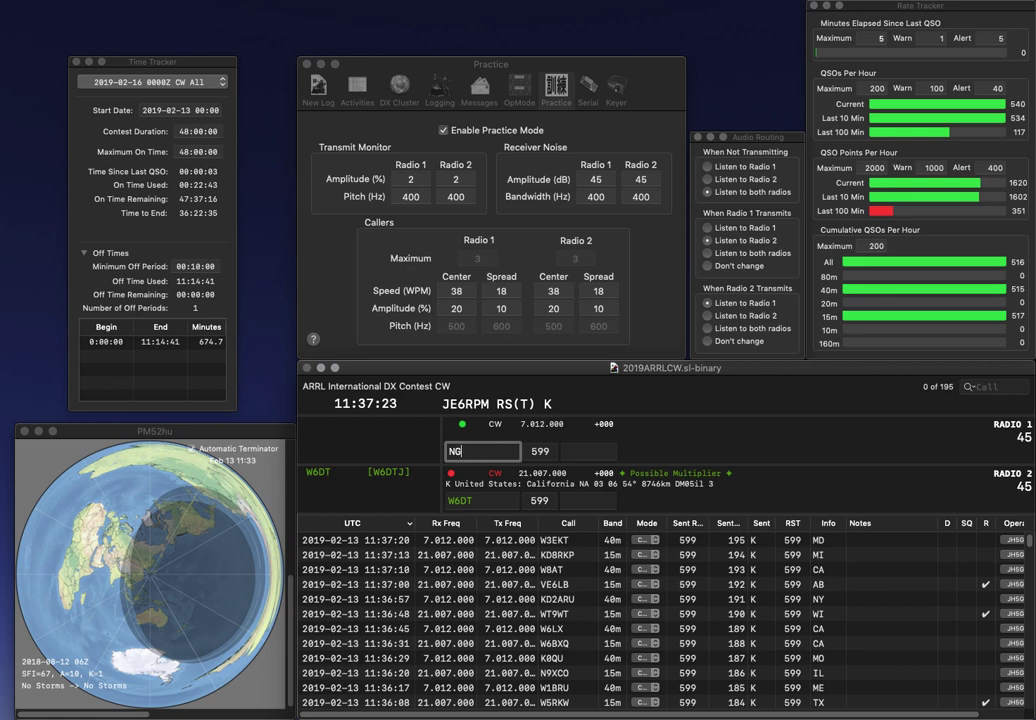
key("Return")
key("space")
type("CA")
key("Return")
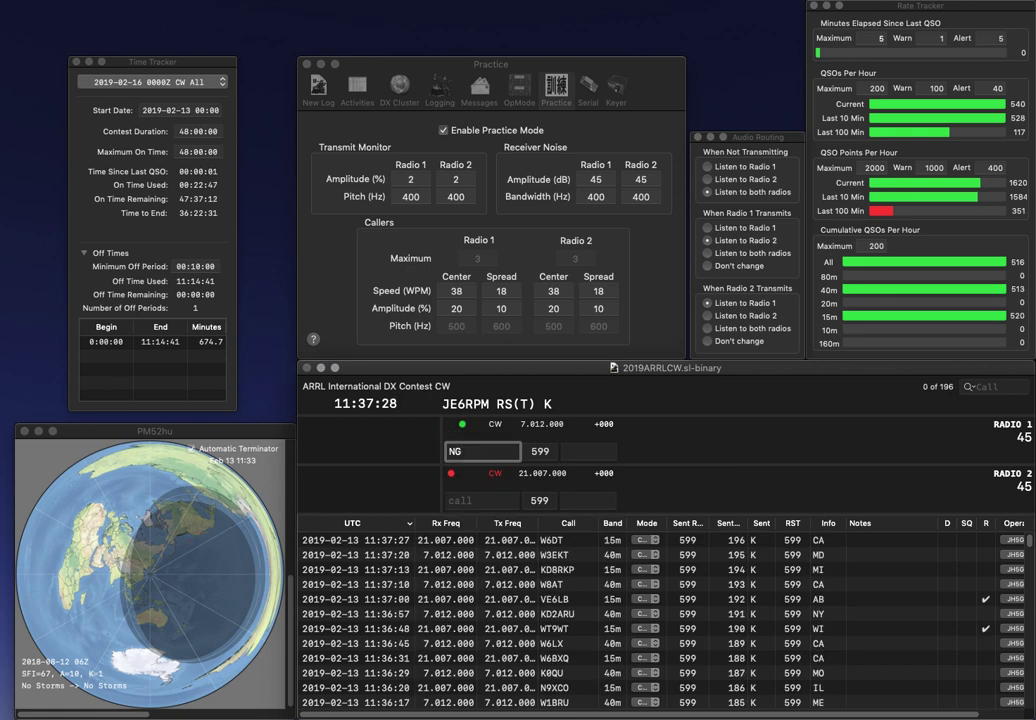
key("BackSpace")
type("7VT")
key("Return")
type("C1C")
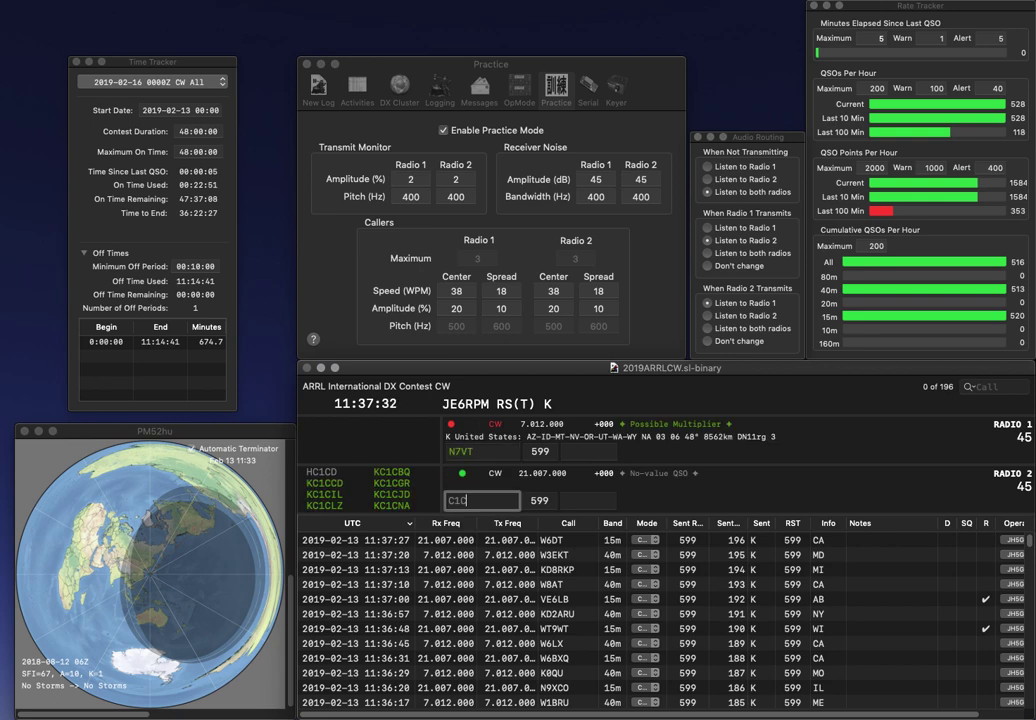
type("CDK")
key("Return")
key("Left")
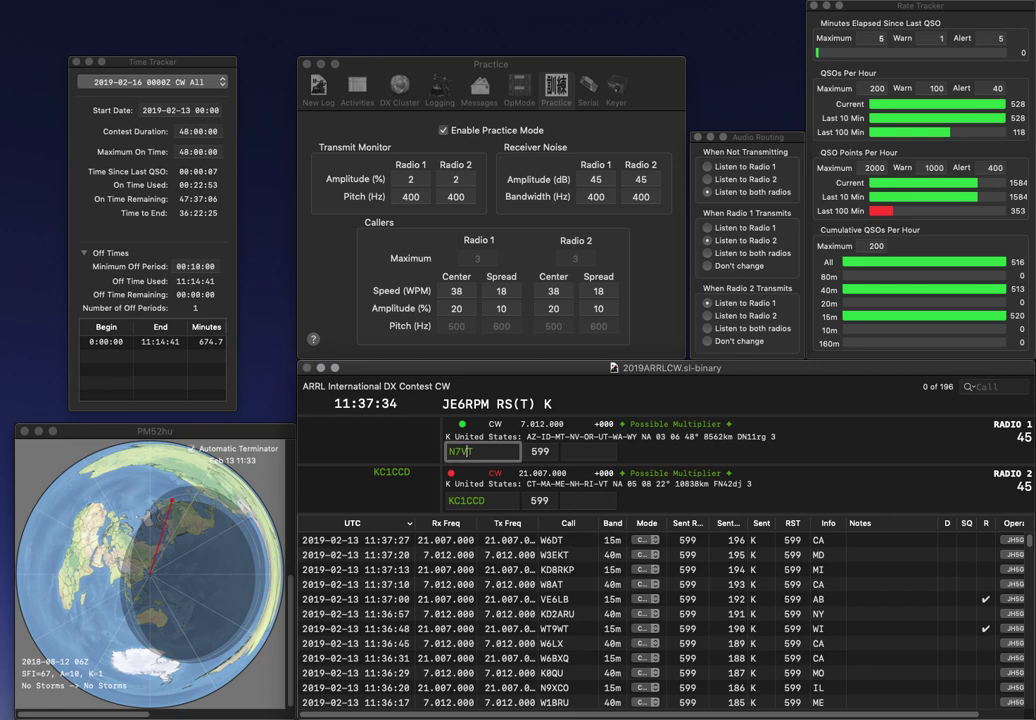
key("BackSpace")
type("D")
key("Return")
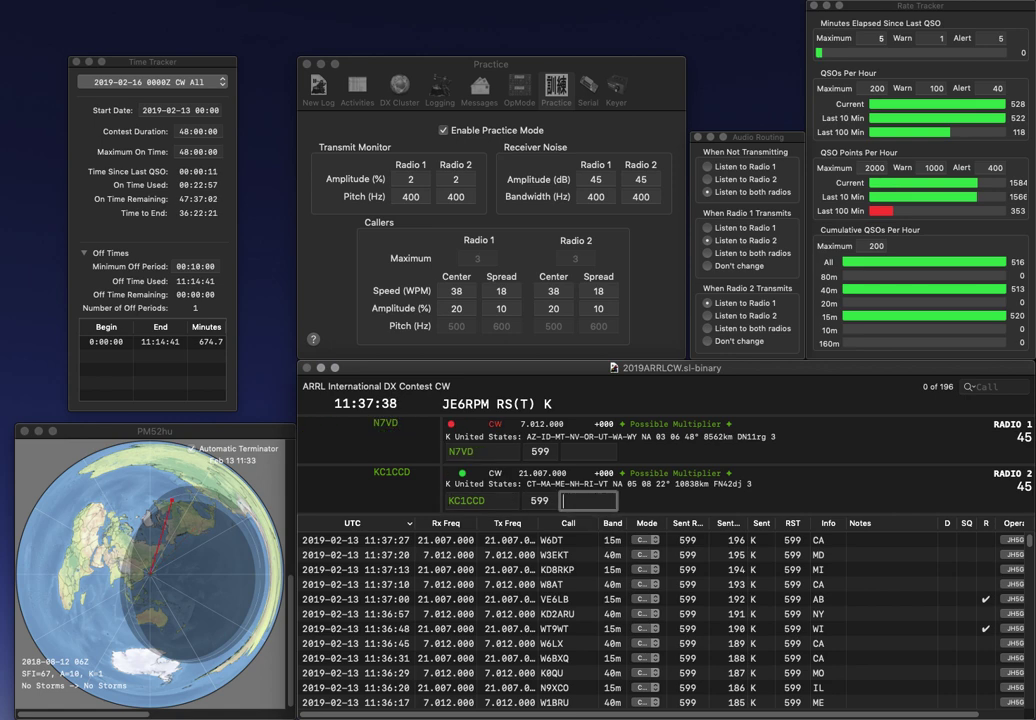
type("VT")
key("Return")
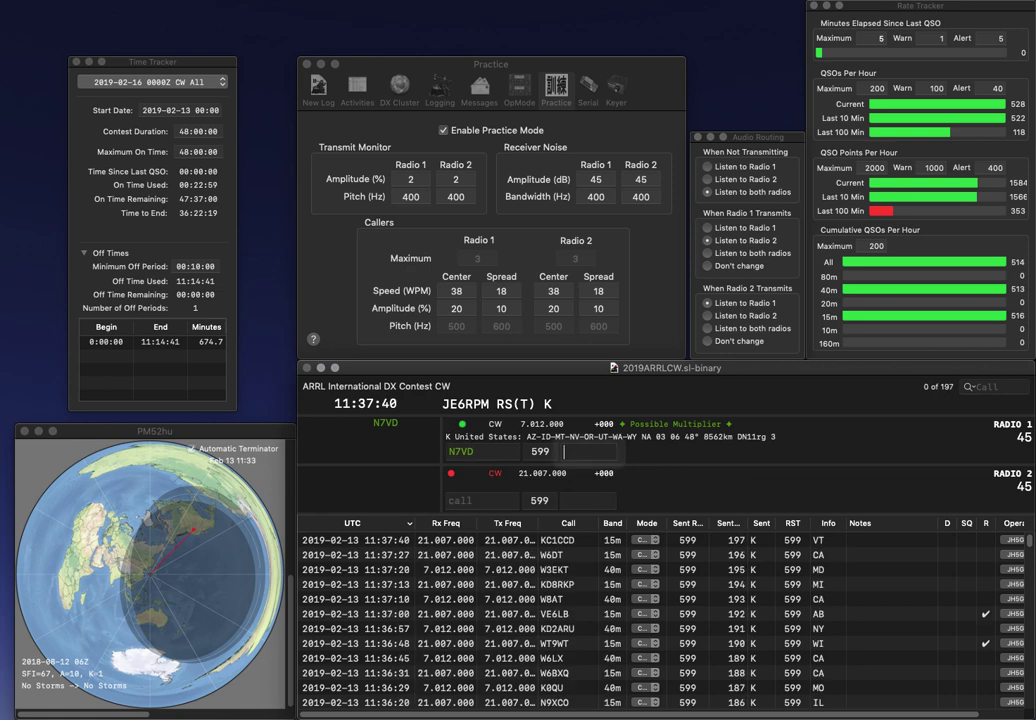
type("AZ")
key("Return")
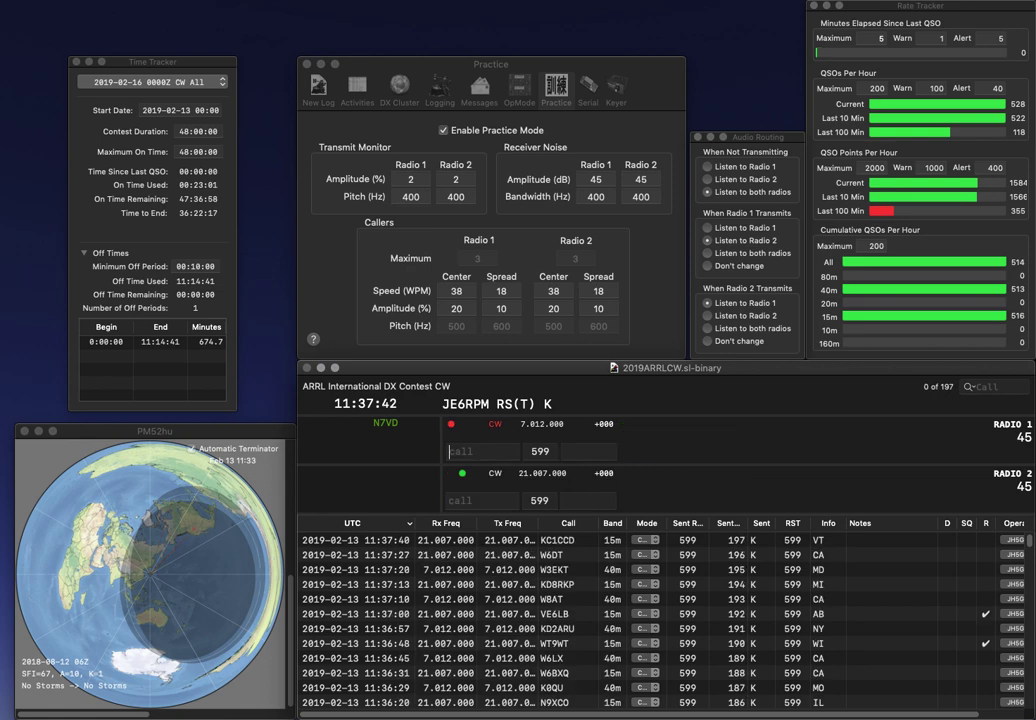
- Answer K6RO on Radio 2 and WB4DNL on Radio 1, and log them with exchanges CA and KY
type("K6")
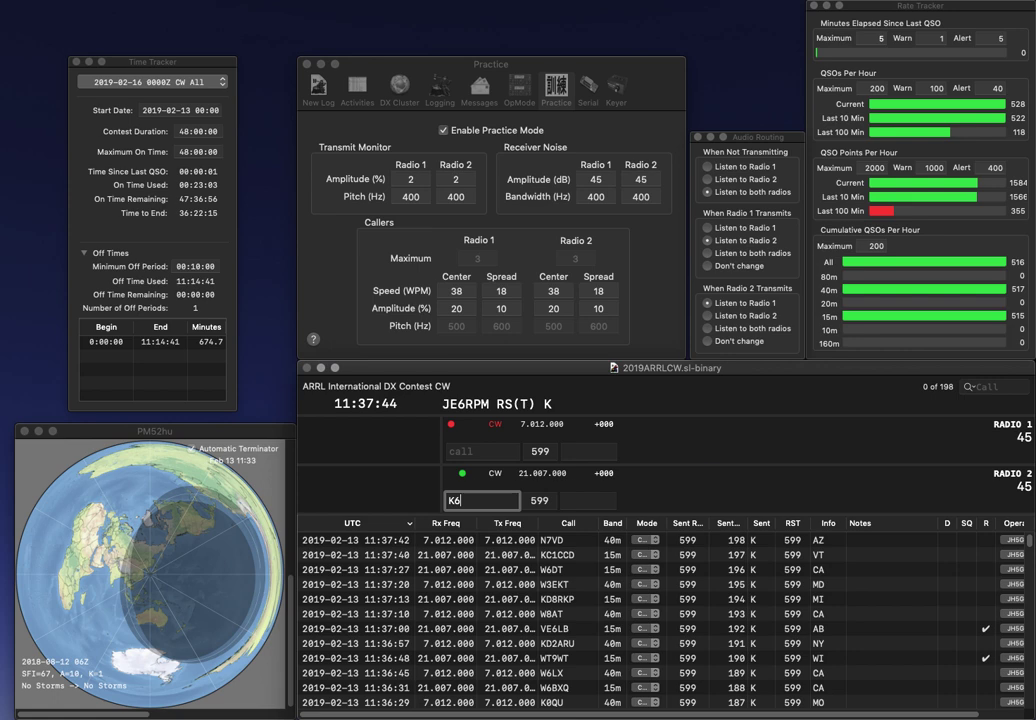
type("RO")
key("Return")
type("WB")
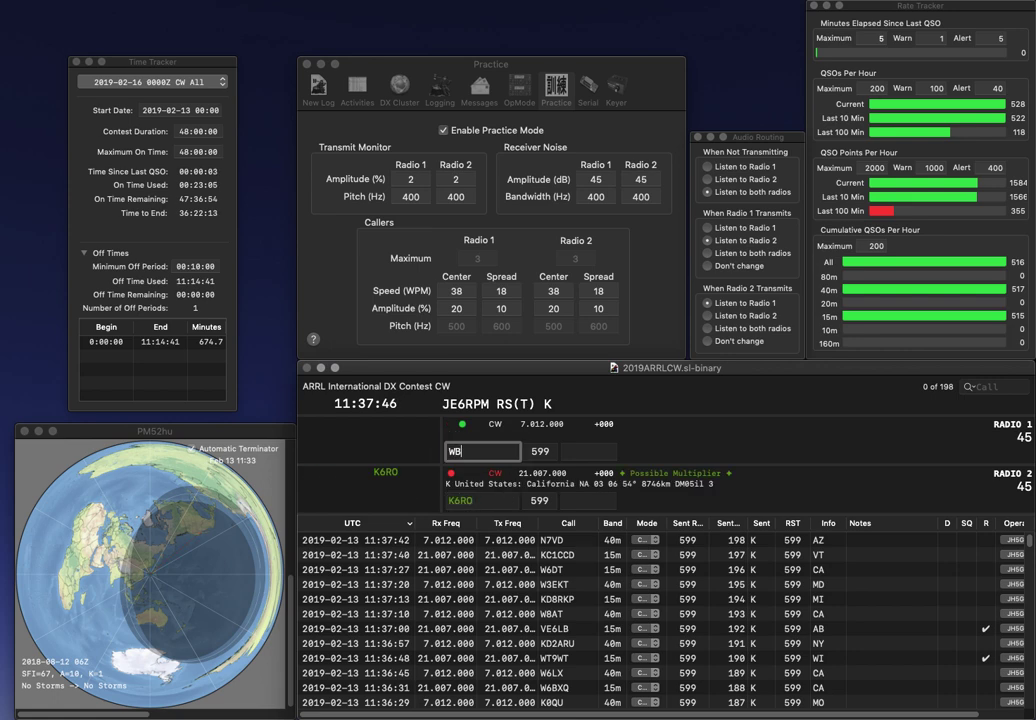
type("4DNL")
key("Return")
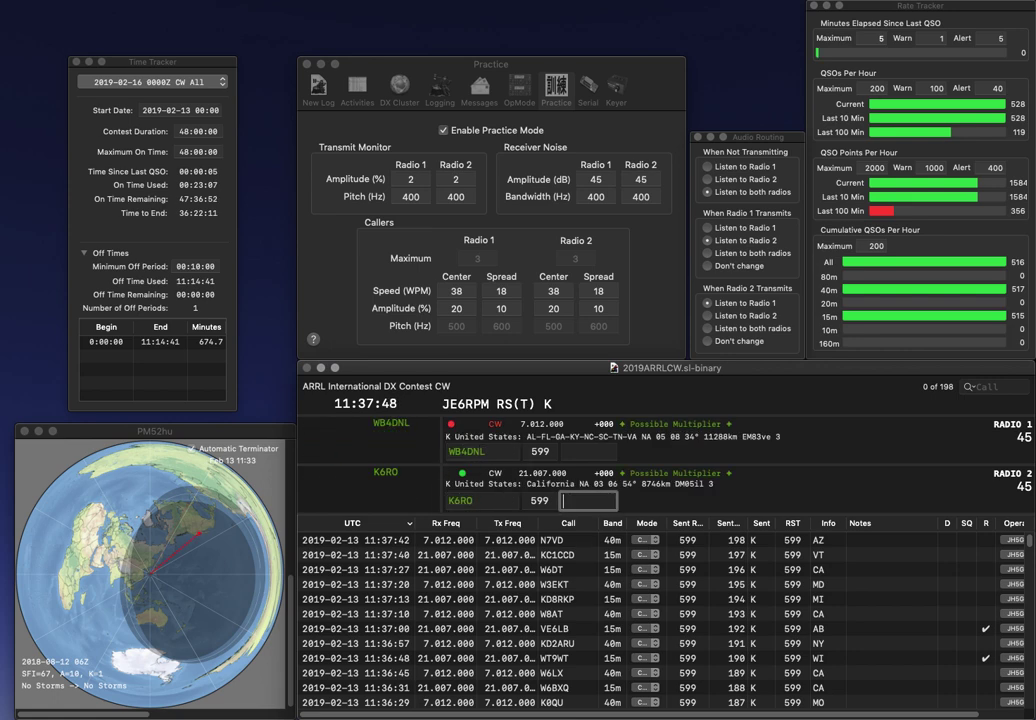
type("CA")
key("Return")
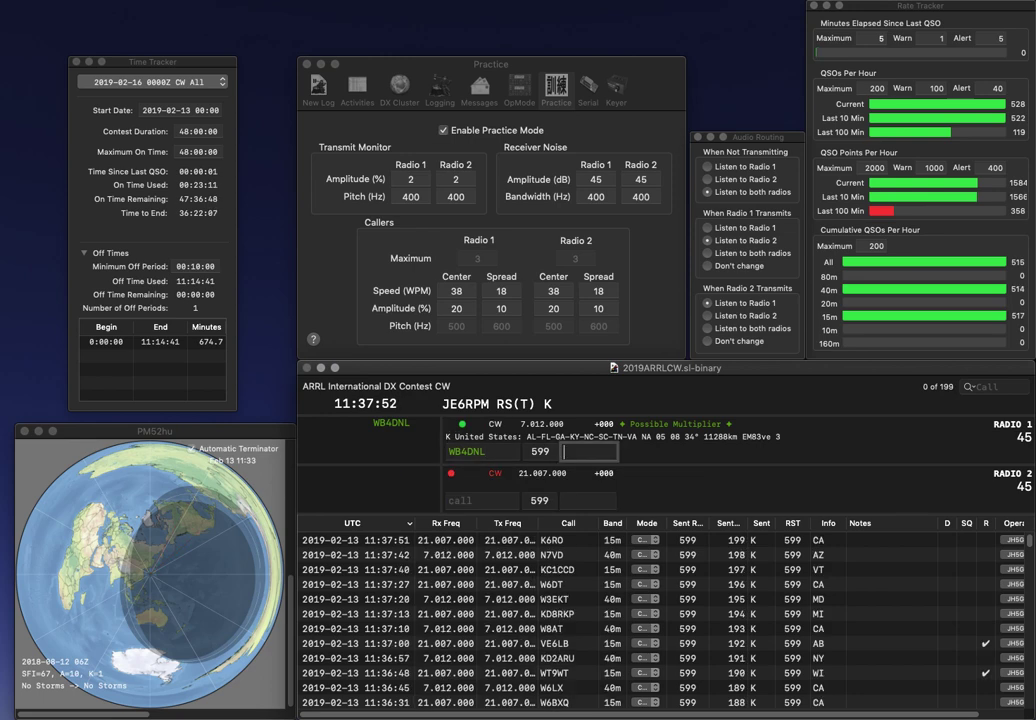
type("KY")
key("Return")
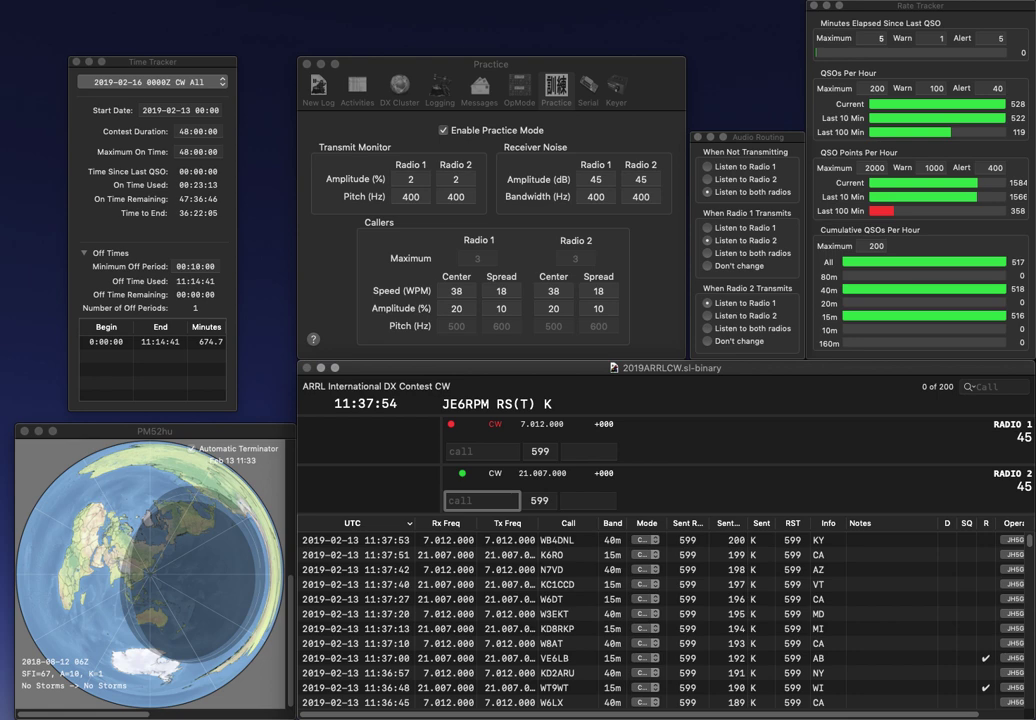
type("YV")
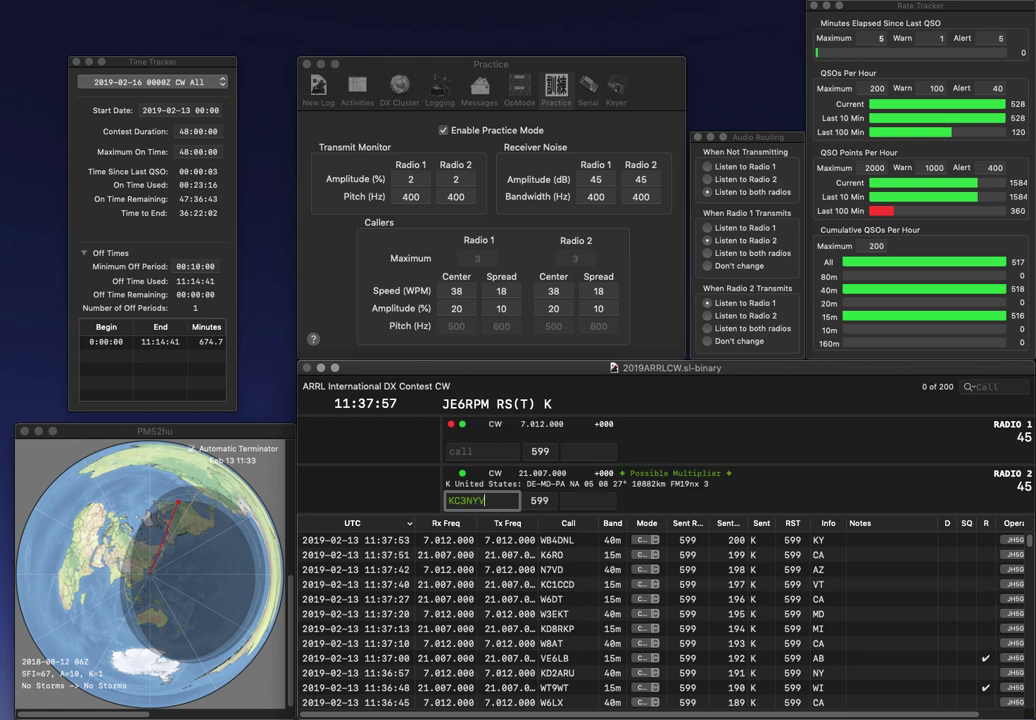
key("Return")
type("TVE")
key("Return")
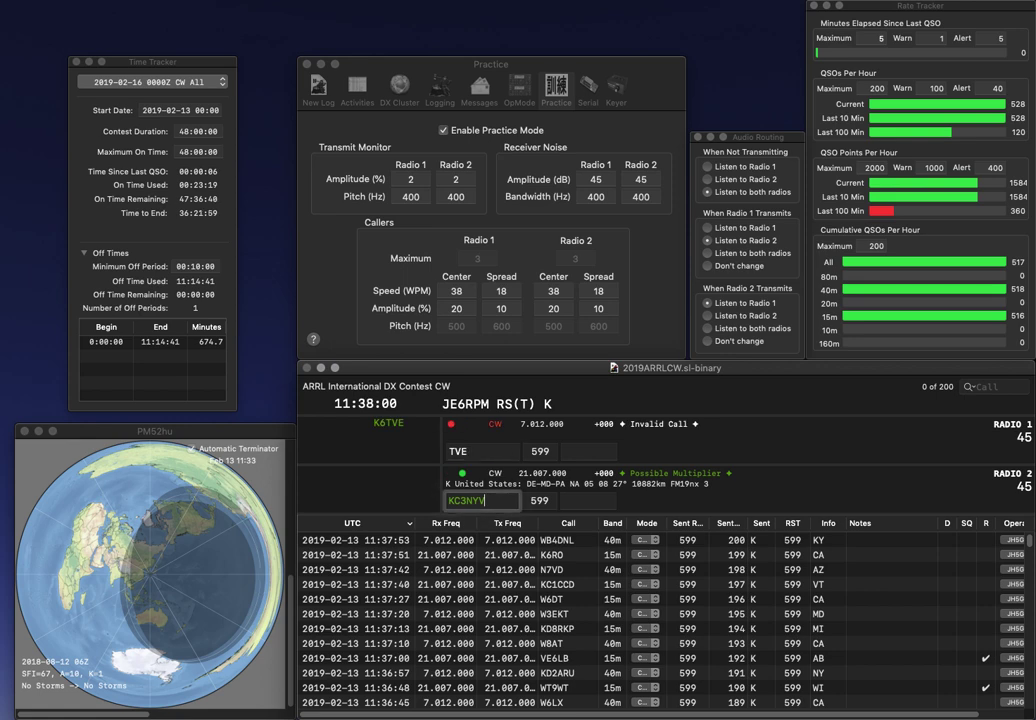
key("BackSpace")
type("2")
key("Return")
type("7")
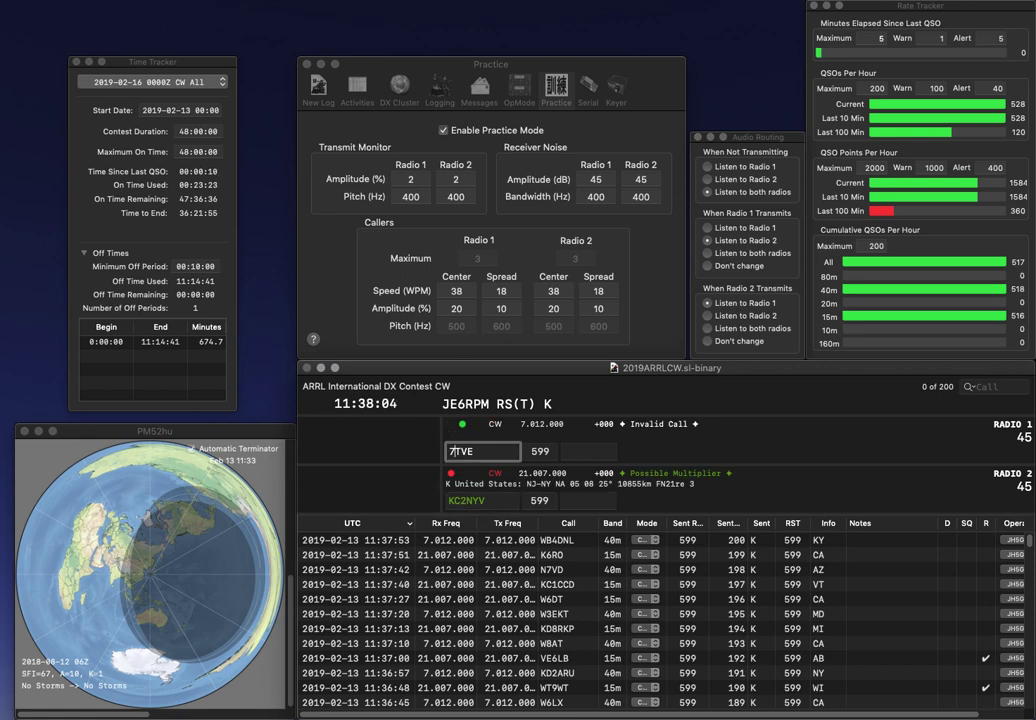
type("W")
key("Return")
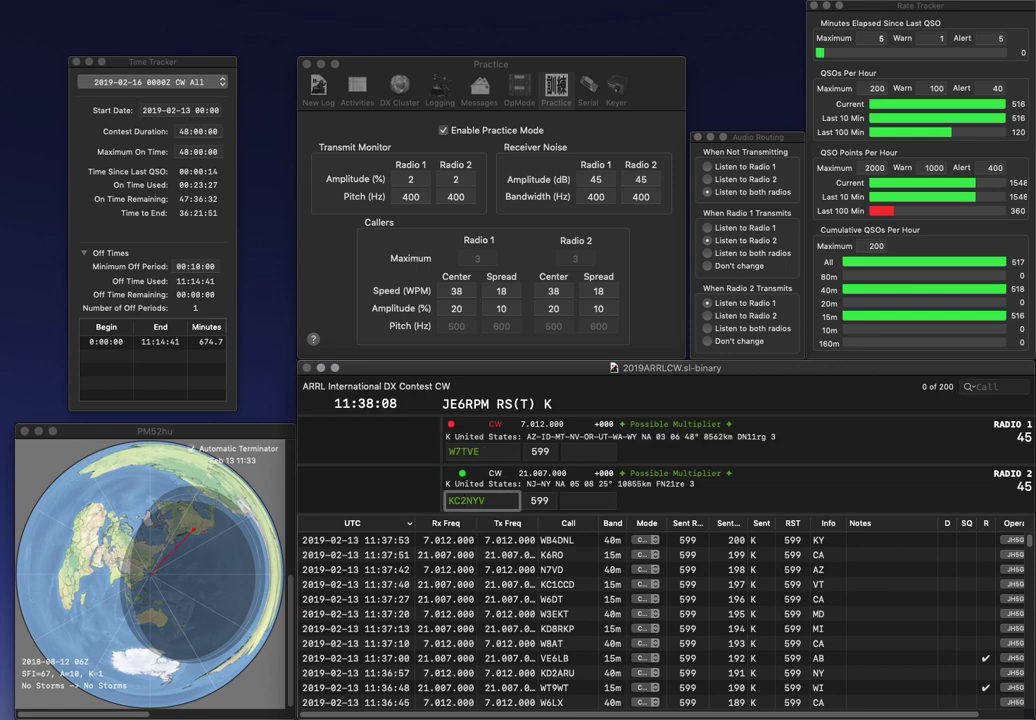
key("Right")
key("Right")
key("Right")
key("BackSpace")
type("U")
key("Return")
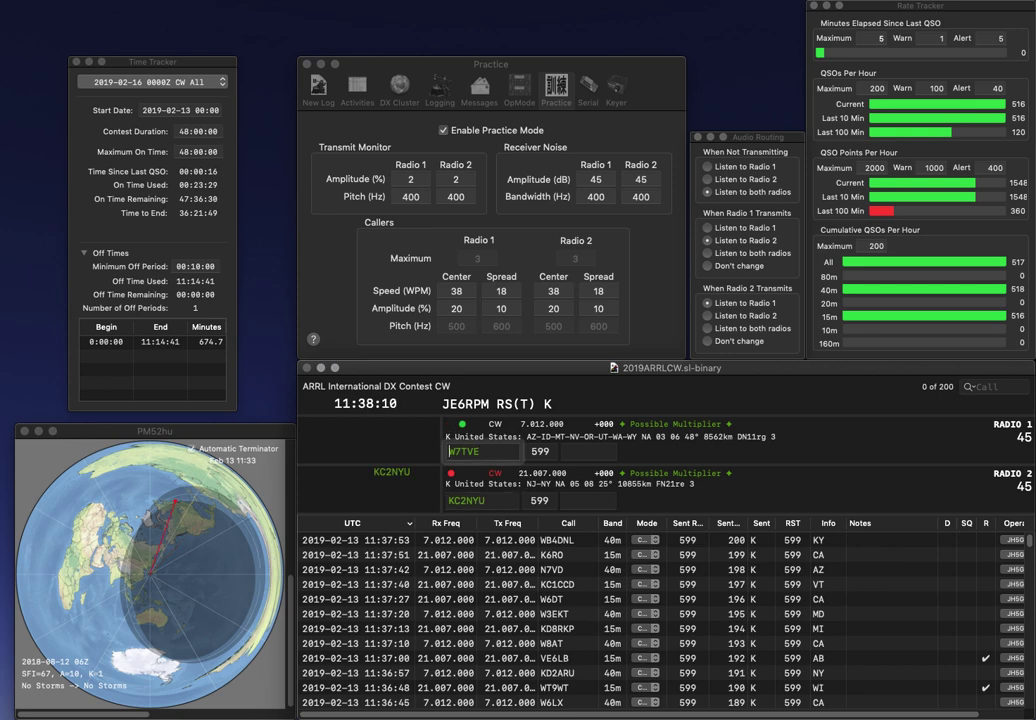
key("BackSpace")
type("U")
key("Return")
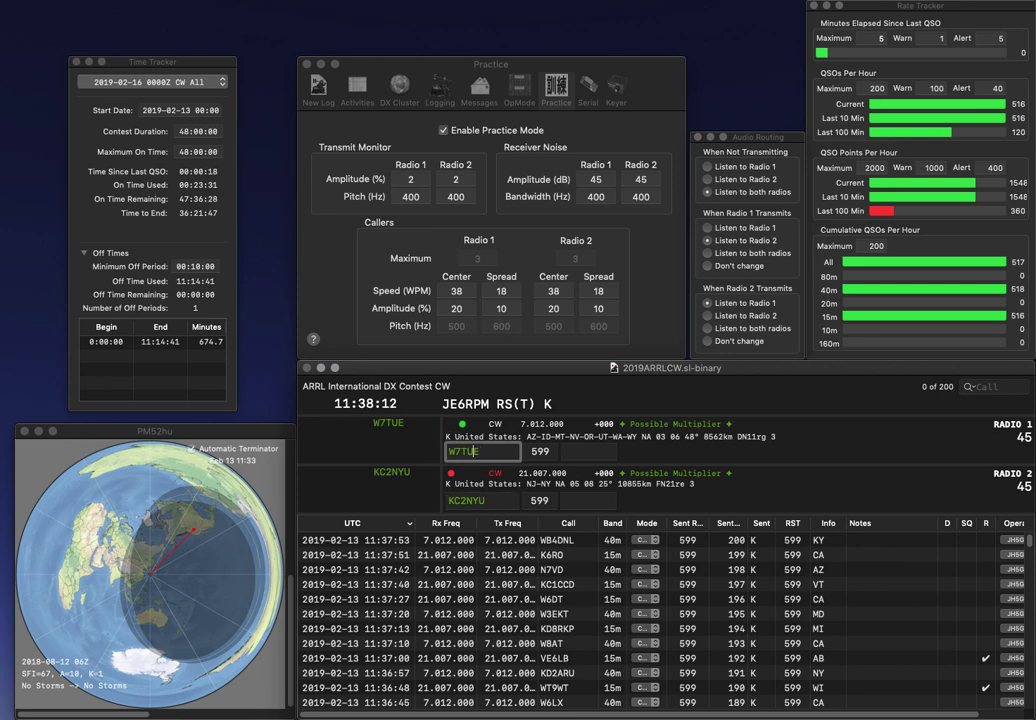
type("N")
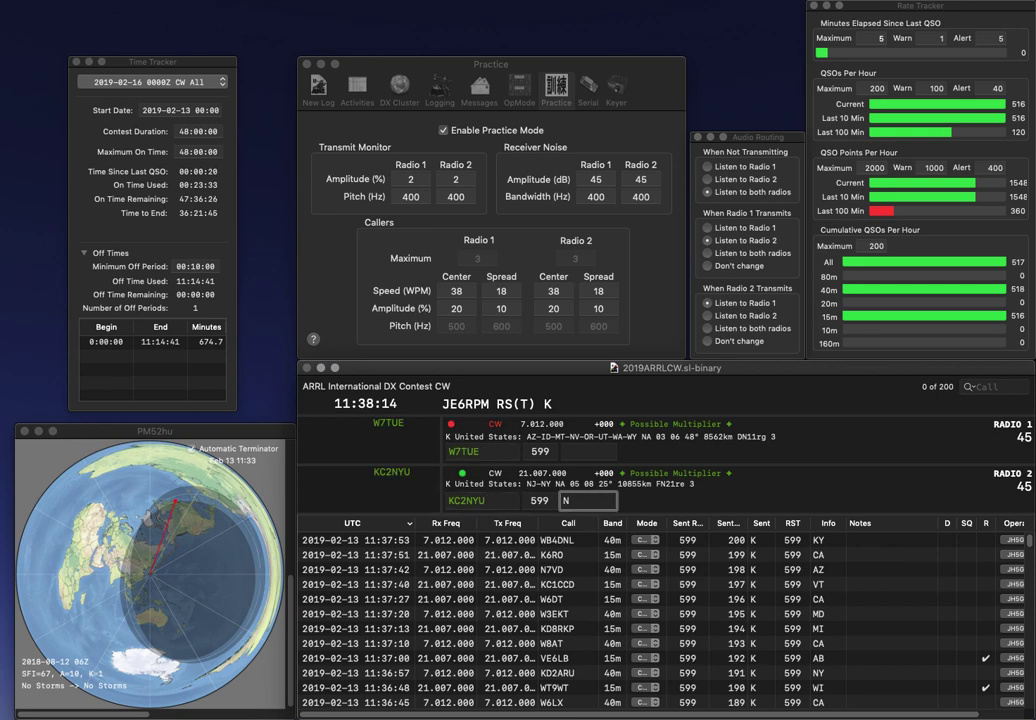
type("J")
key("Return")
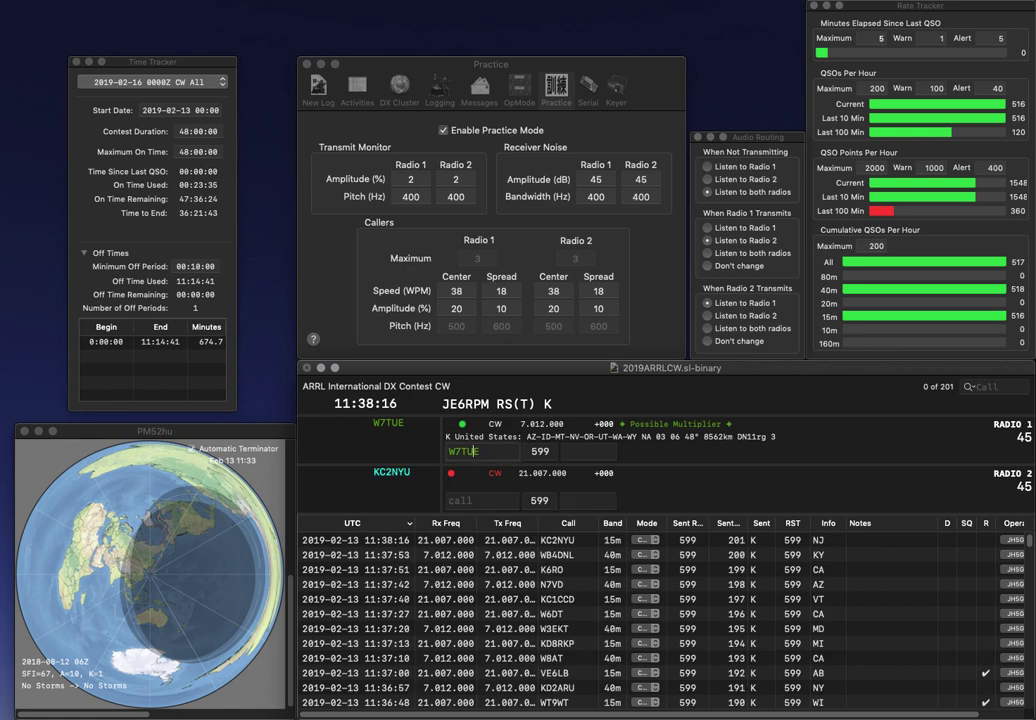
type("NV")
key("Return")
- Enter the partial call X4B on Radio 2, complete it as WX4B and answer the caller
type("X4B")
key("Left")
key("Left")
key("Left")
type("W")
key("Return")
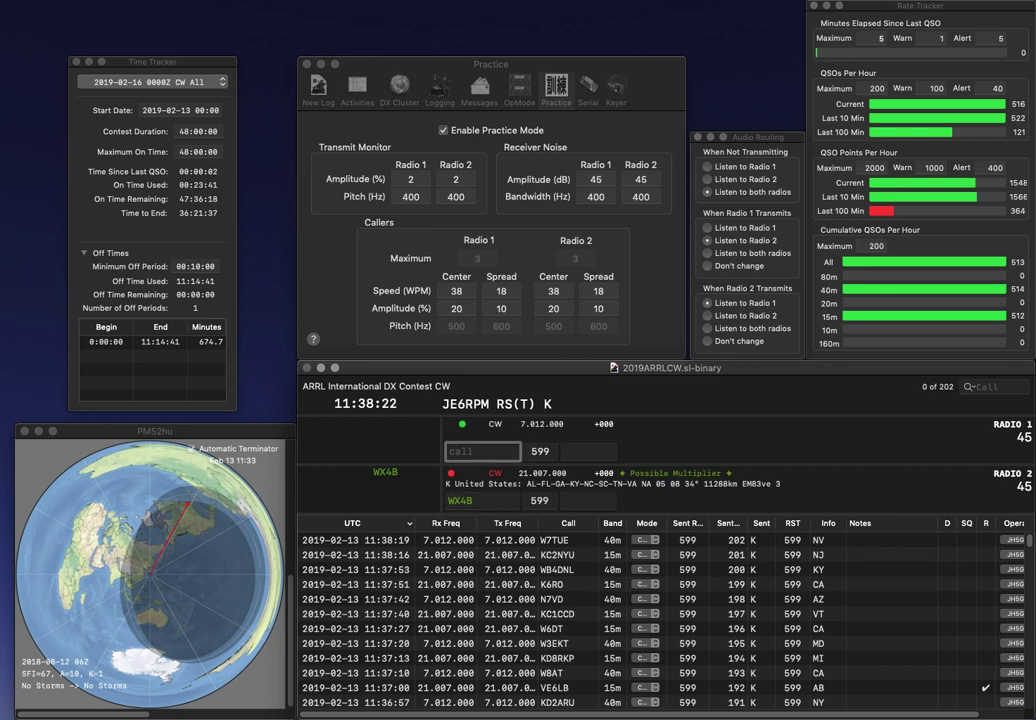
type("N2CJ")
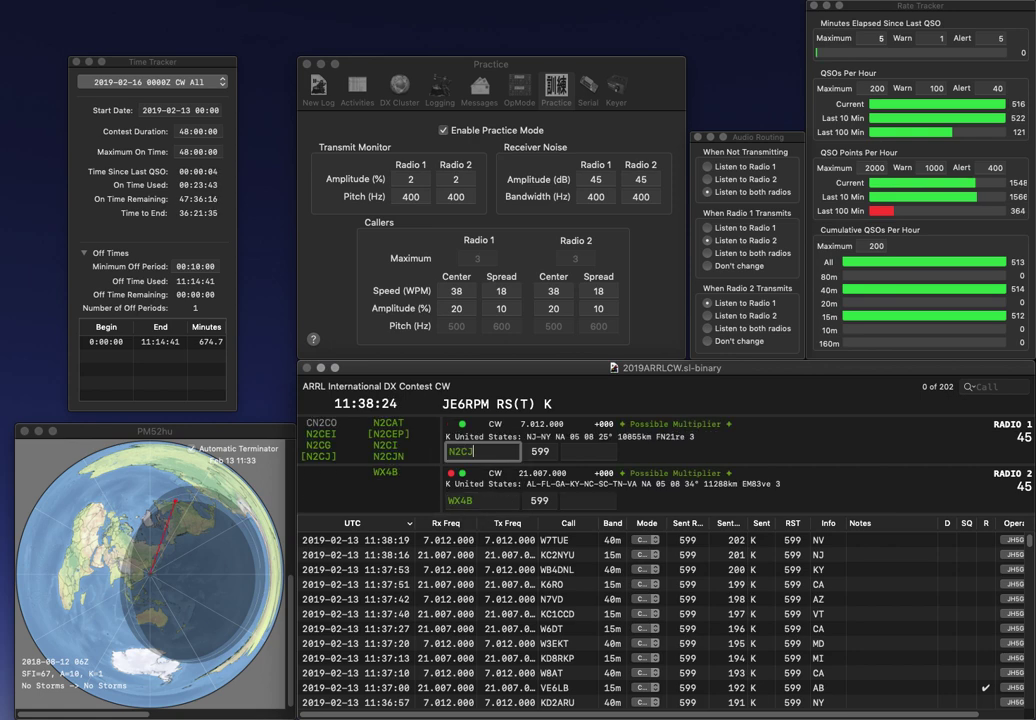
key("Return")
type("TN")
key("Return")
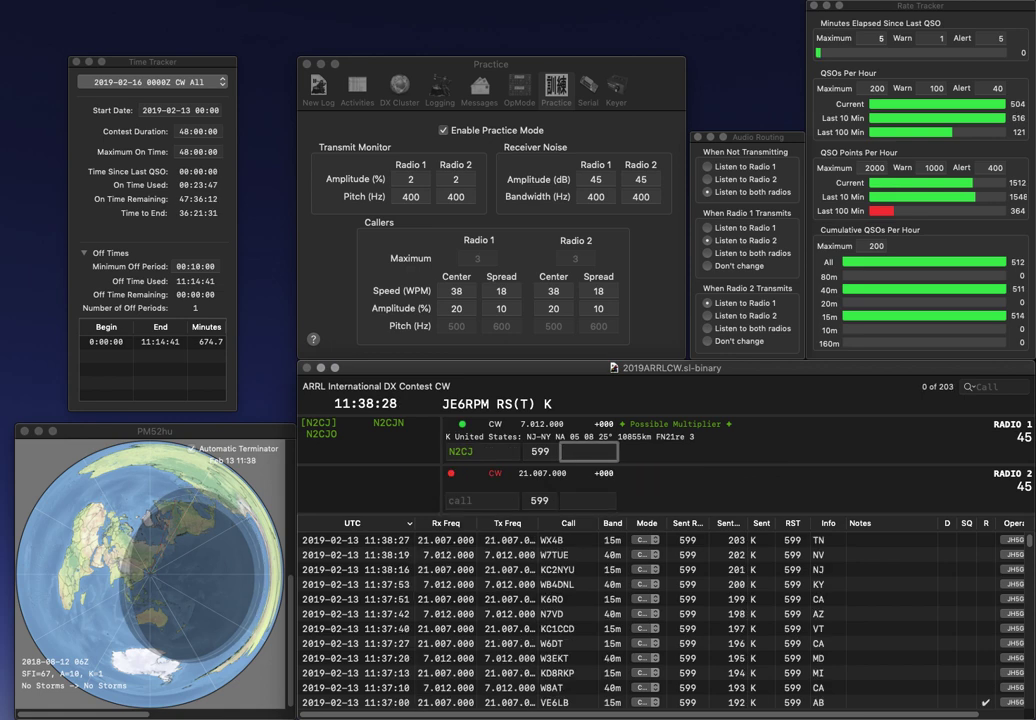
type("NJ")
key("Return")
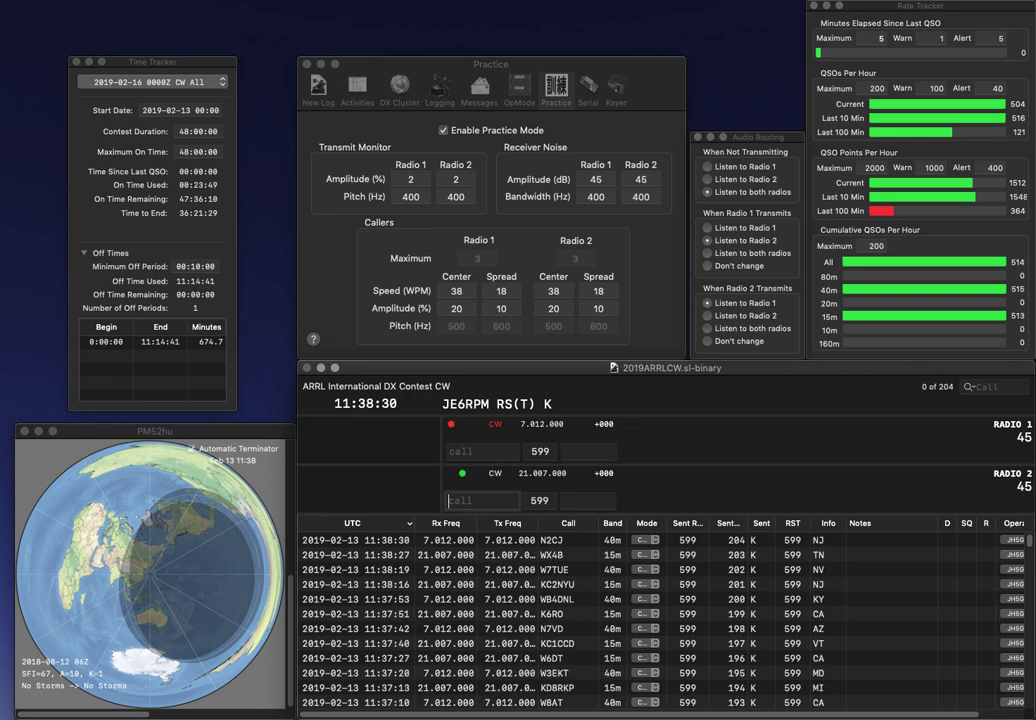
type("KA6")
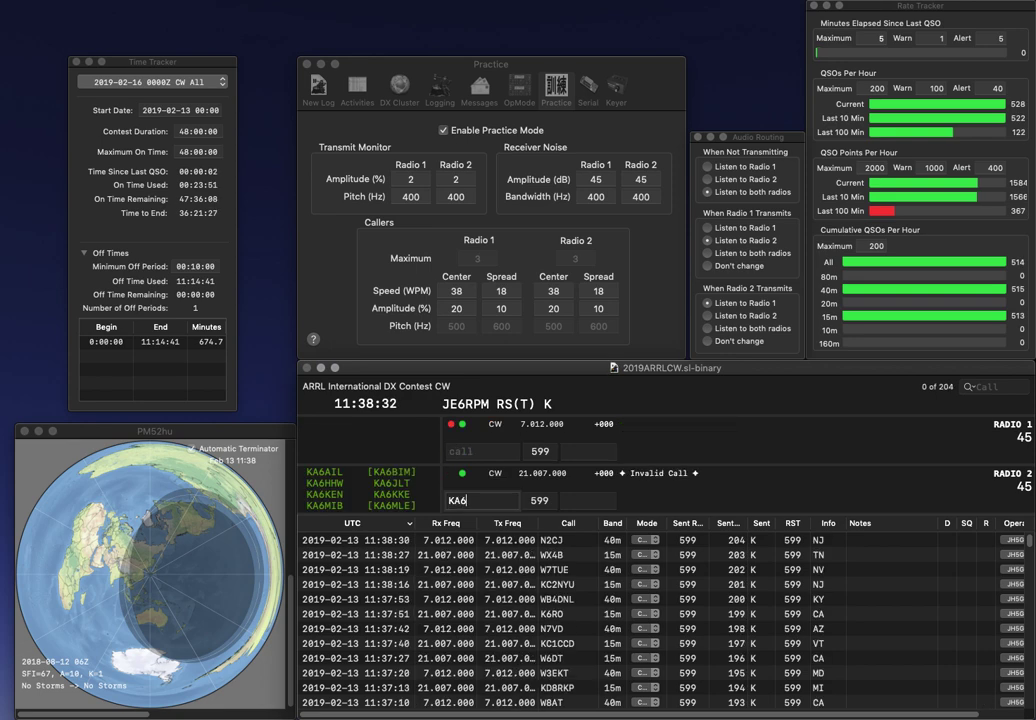
type("MI")
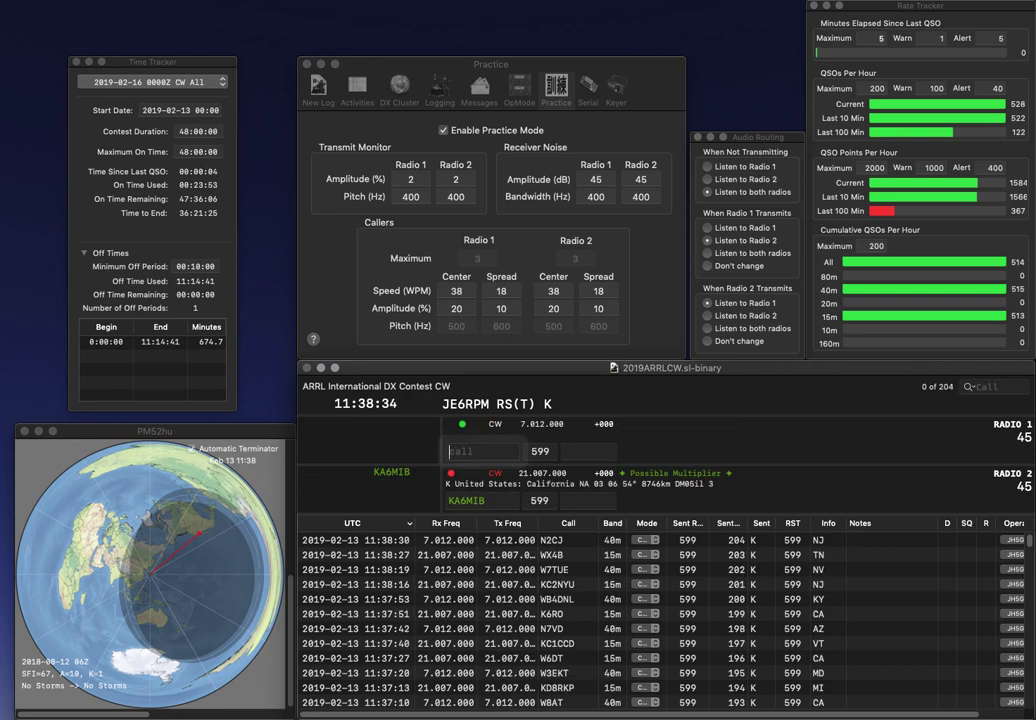
type("B")
key("Return")
type("CA")
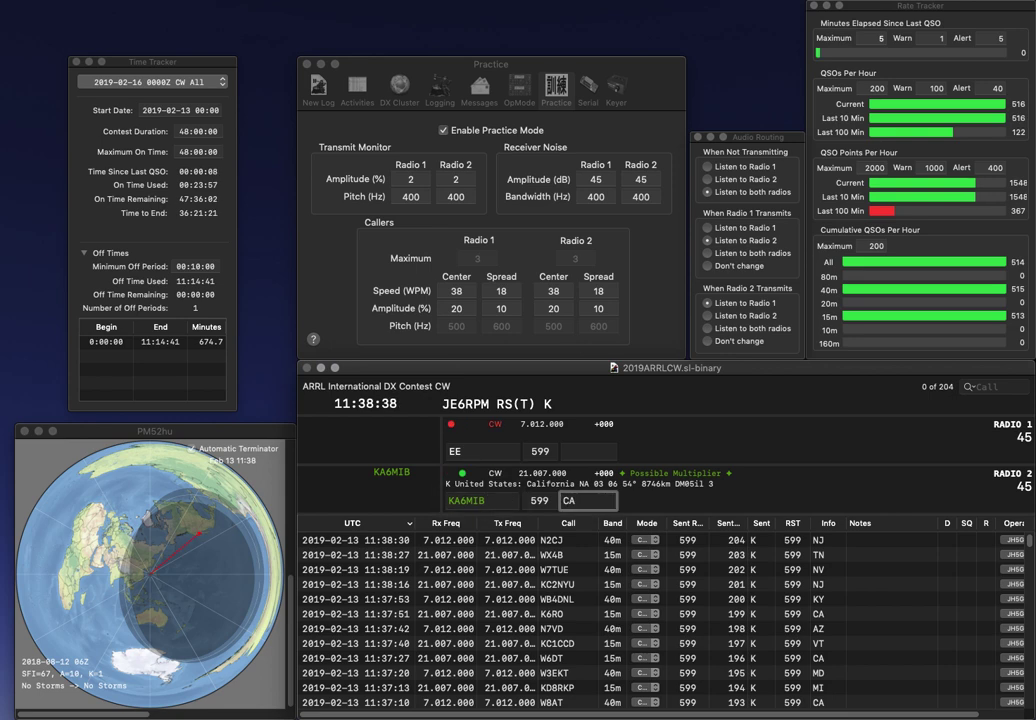
key("Return")
- Complete the Radio 1 call as N0EE and log it with exchange IA, building the Radio 2 call from K3 to K3MR
type("N0")
key("Return")
type("K3")
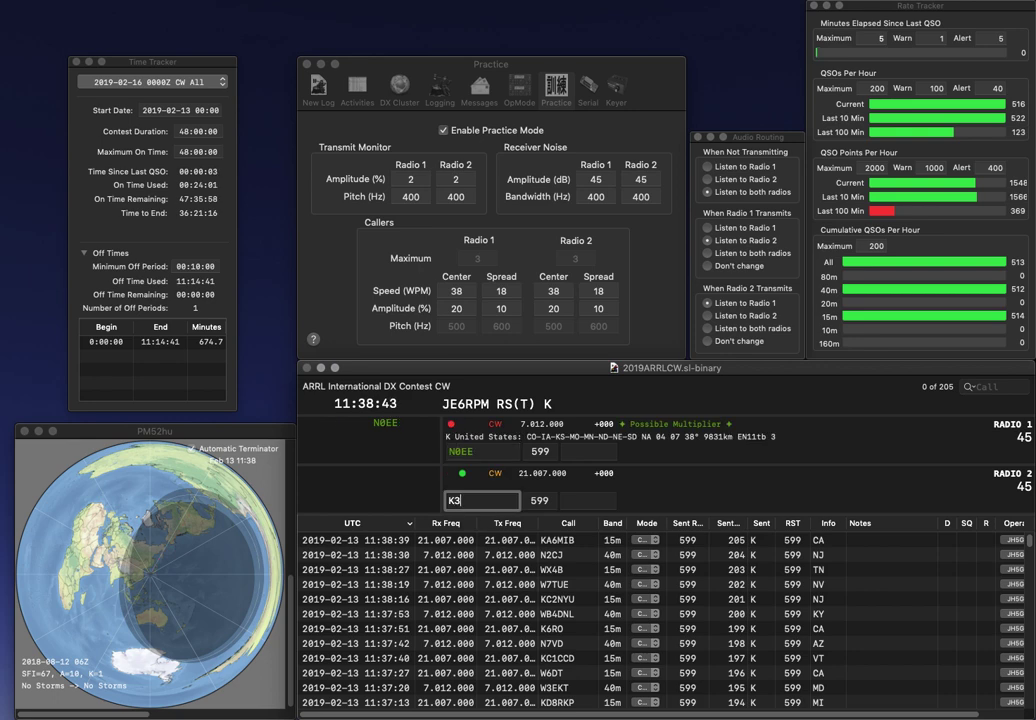
key("Return")
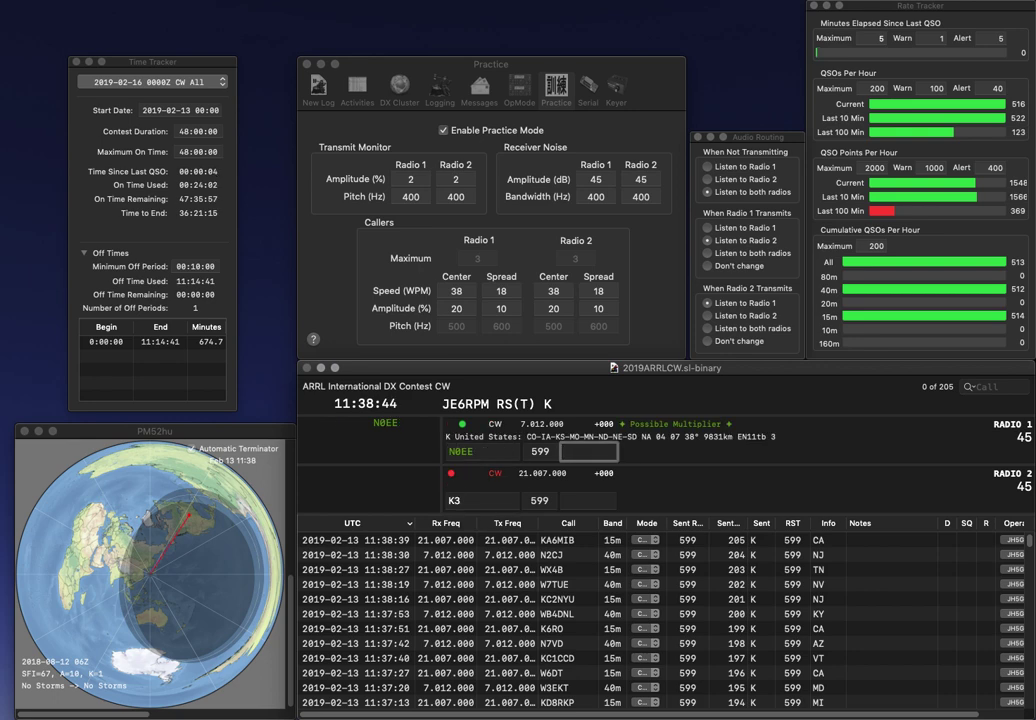
type("IA")
key("Return")
type("MR")
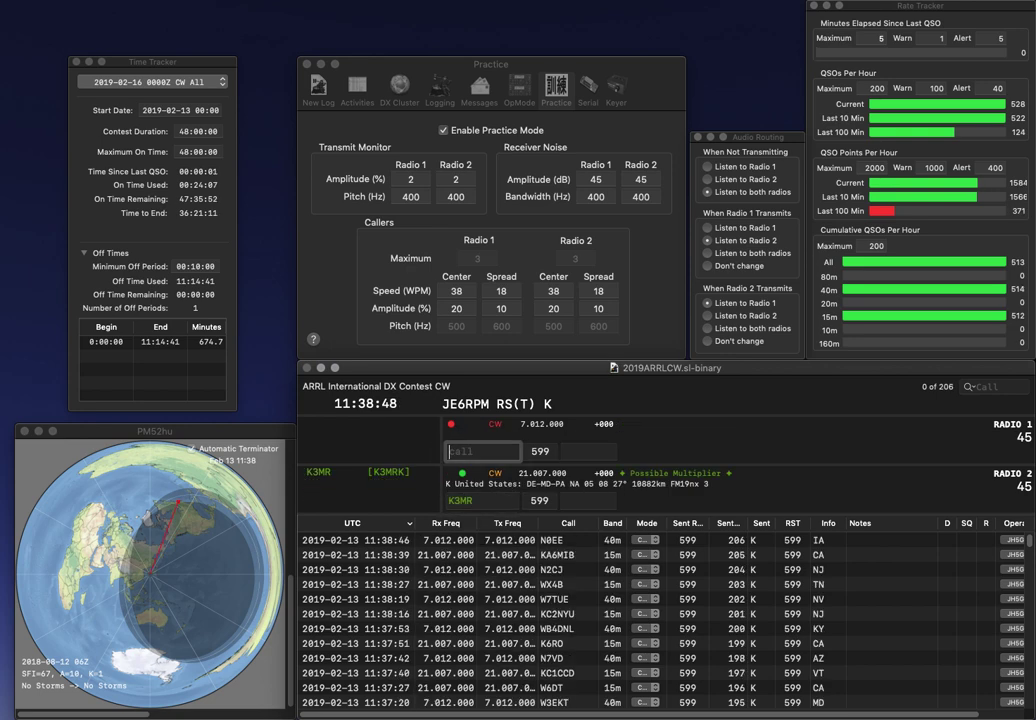
- Answer KG8V on Radio 1, and log K3MR with exchange DE and KG8V with MI
type("KG8V")
key("Return")
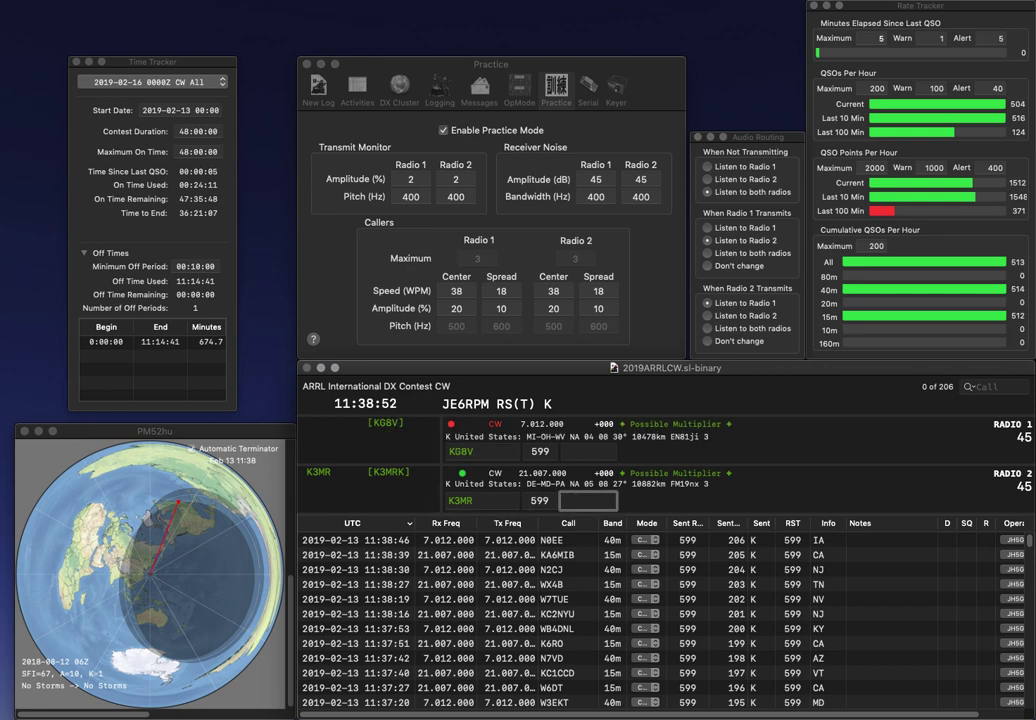
type("DE")
key("Return")
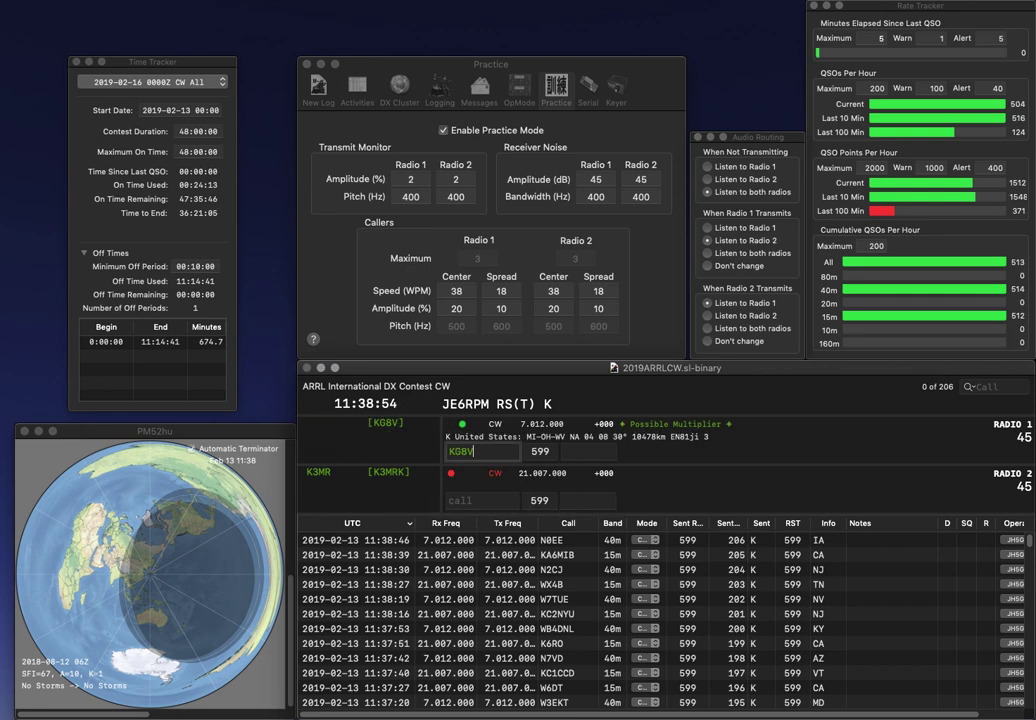
type("MI")
key("Return")
type("KF6")
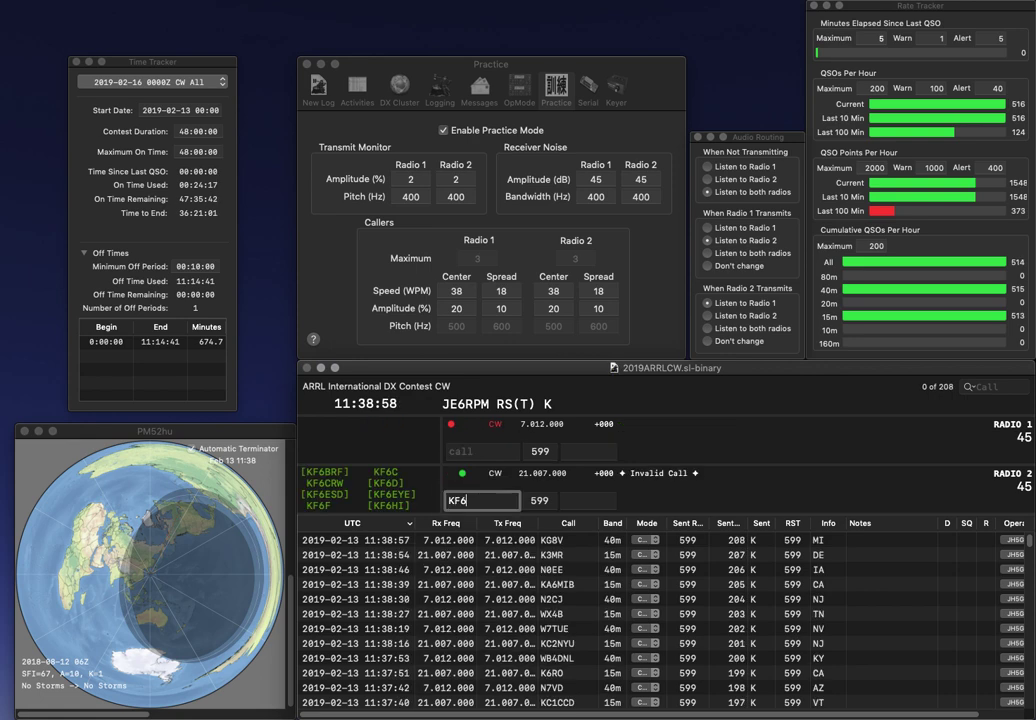
type("NCX")
key("Return")
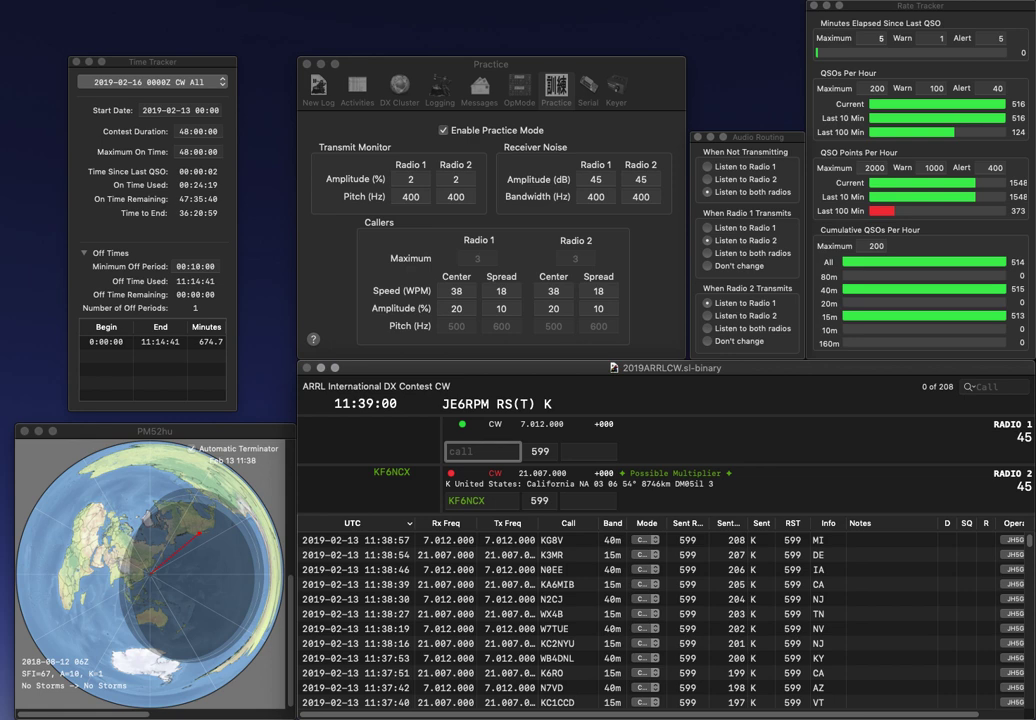
type("W1TI")
key("Return")
type("CA")
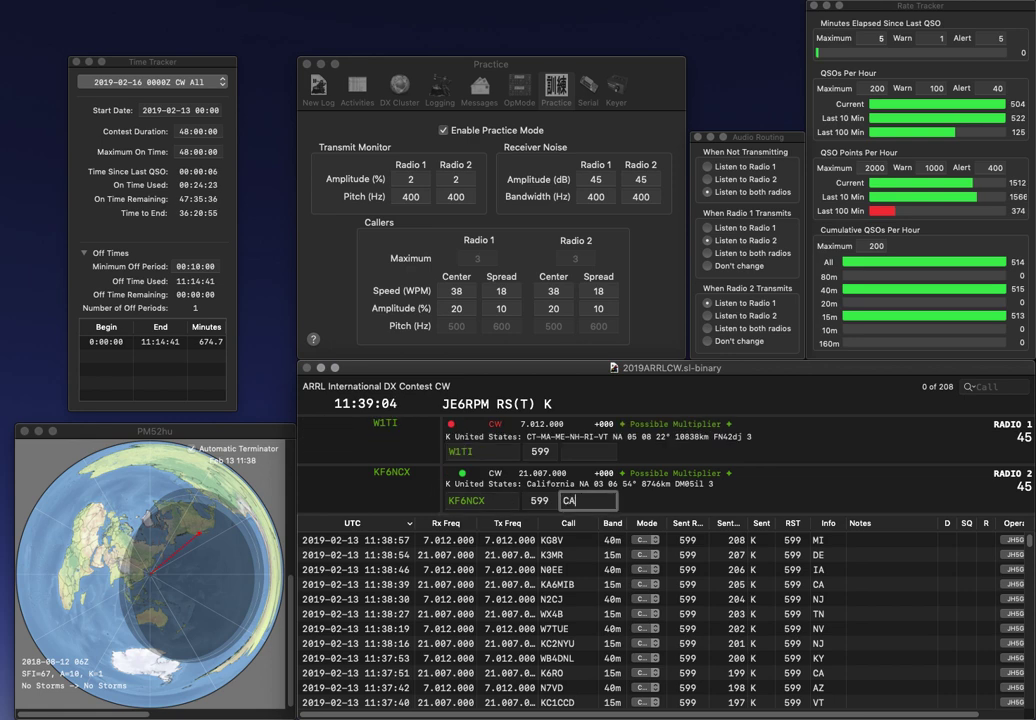
key("Return")
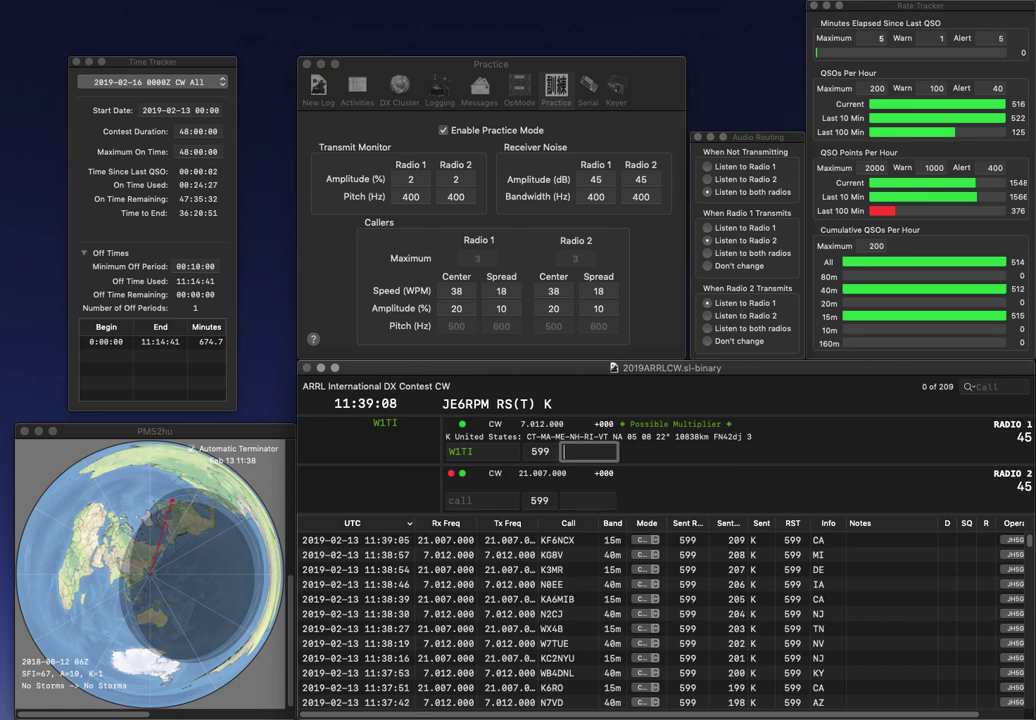
key("BackSpace")
type("IR")
key("Return")
key("Up")
key("Return")
key("Up")
type("RI")
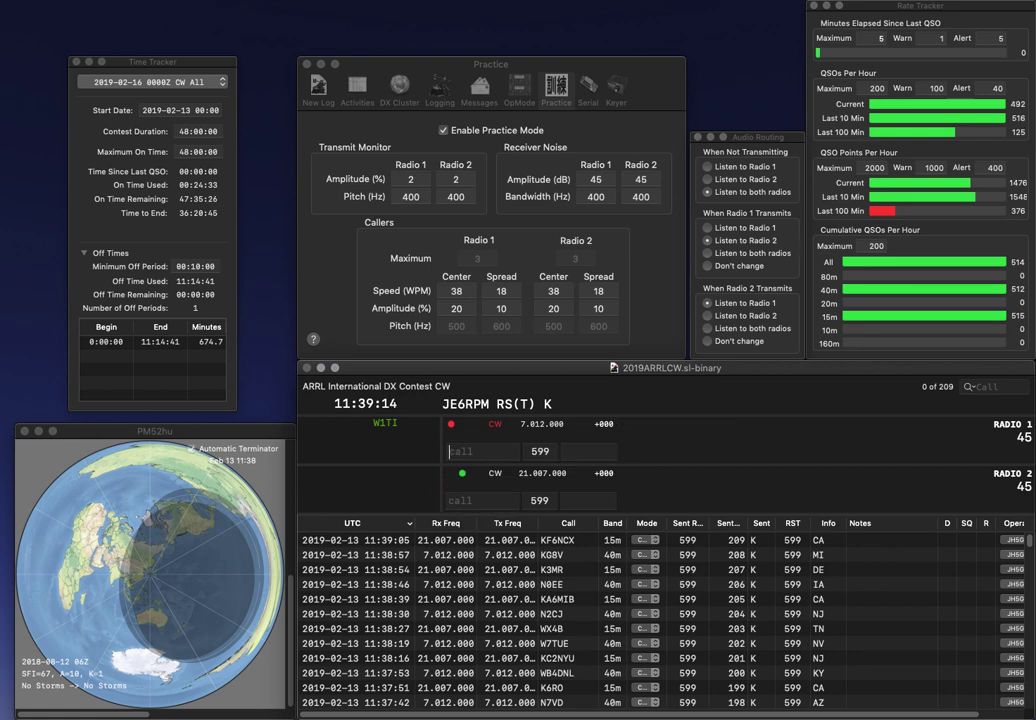
key("Return")
- Enter the partial call 4E on Radio 2, and answer the Radio 1 caller with the partial call KE
type("4E")
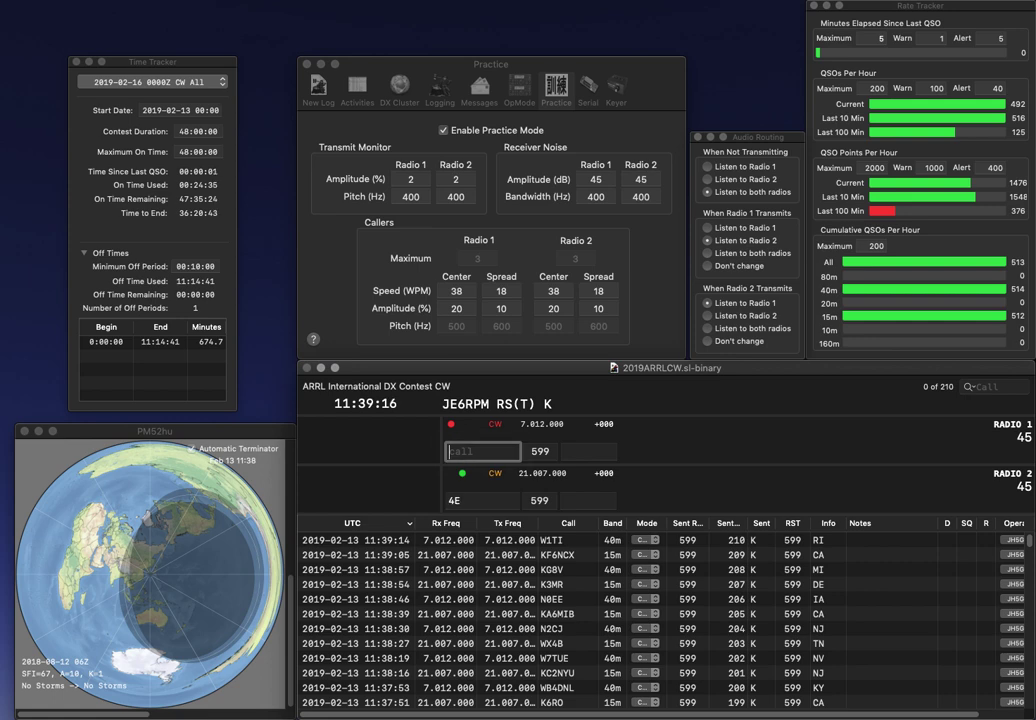
type("N")
type("E9")
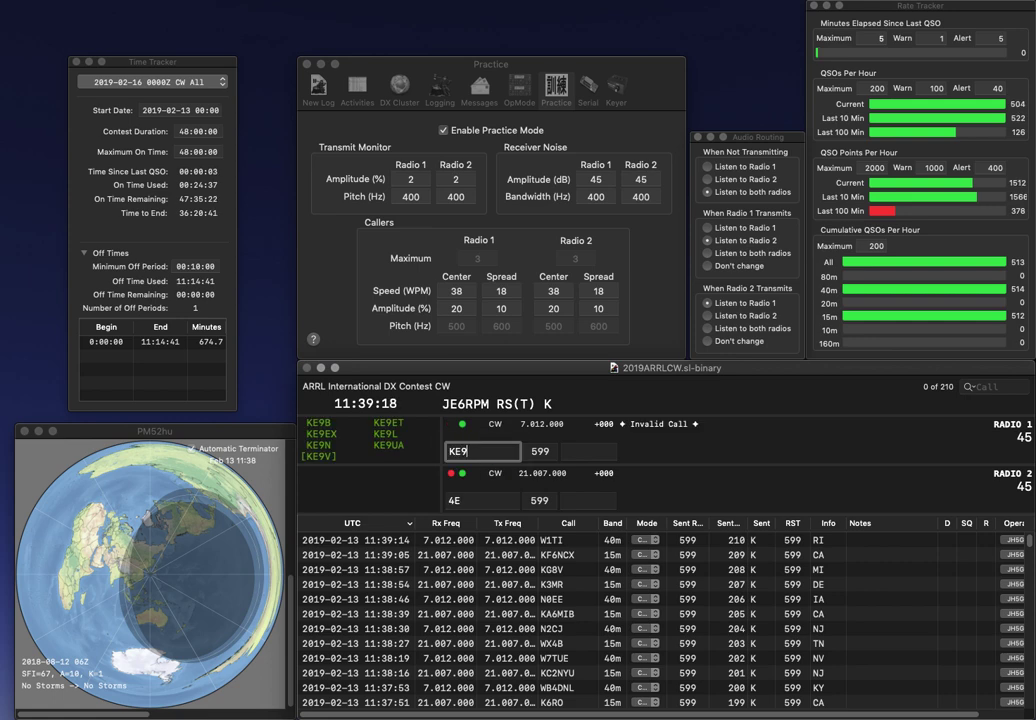
key("BackSpace")
key("Return")
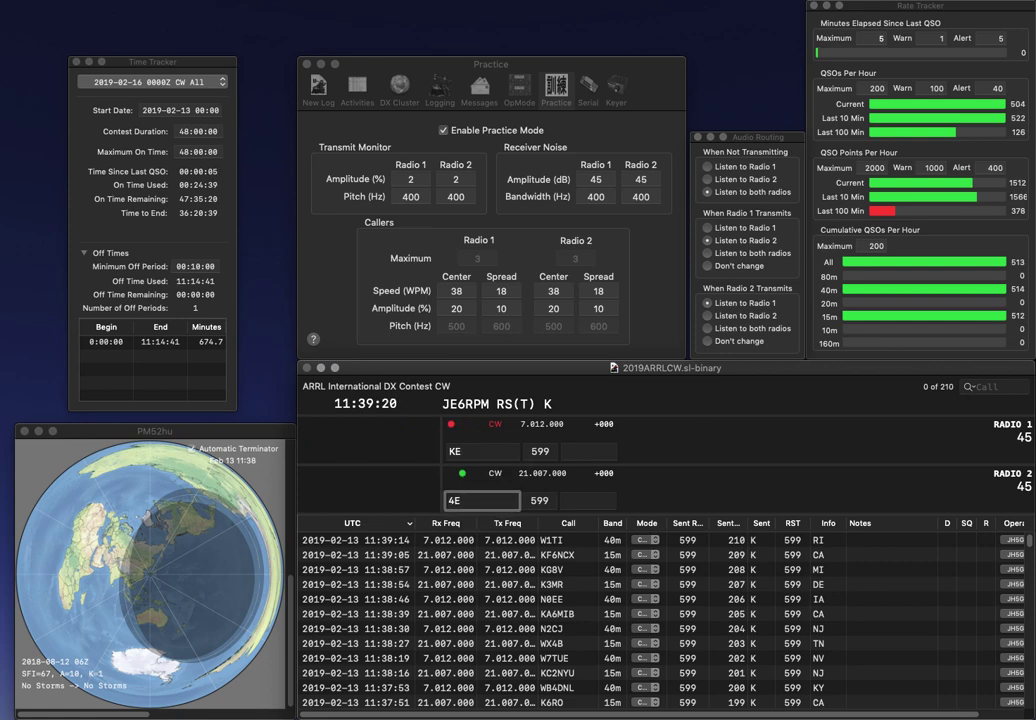
type("WB")
key("Return")
type("8FIZ")
key("Return")
key("space")
type("NC")
key("Tab")
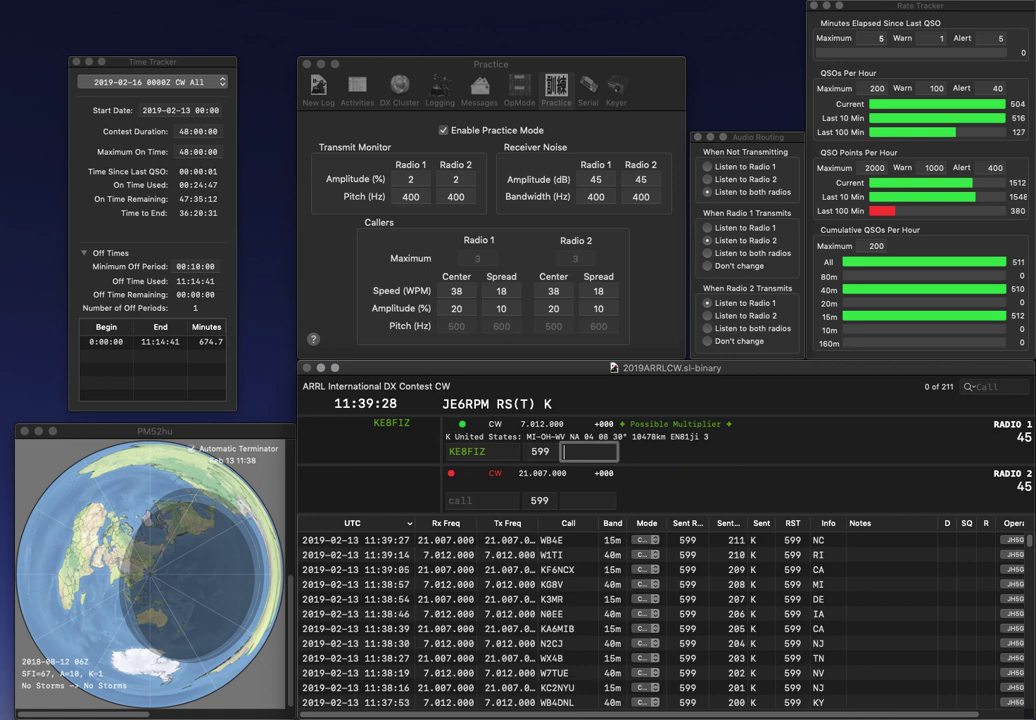
type("OH")
key("Return")
type("N")
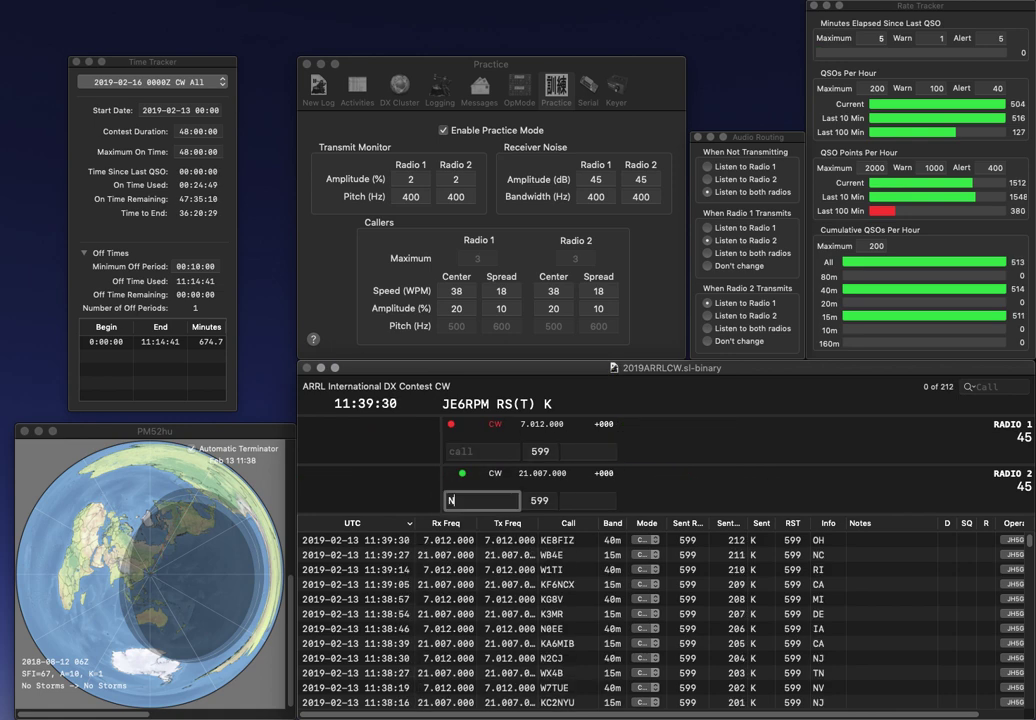
key("BackSpace")
type("K8")
key("BackSpace")
type("9US")
key("Return")
- Enter the partial call CX/ on Radio 1, and log K9US on Radio 2 with exchange WI
type("CX/")
key("Return")
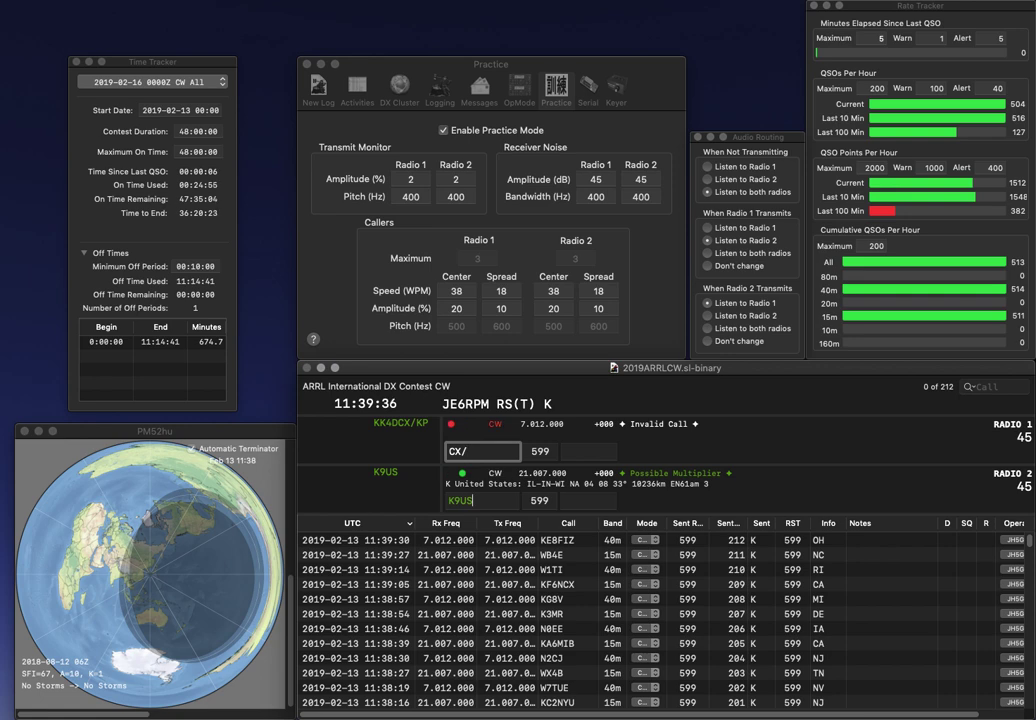
key("space")
type("WI")
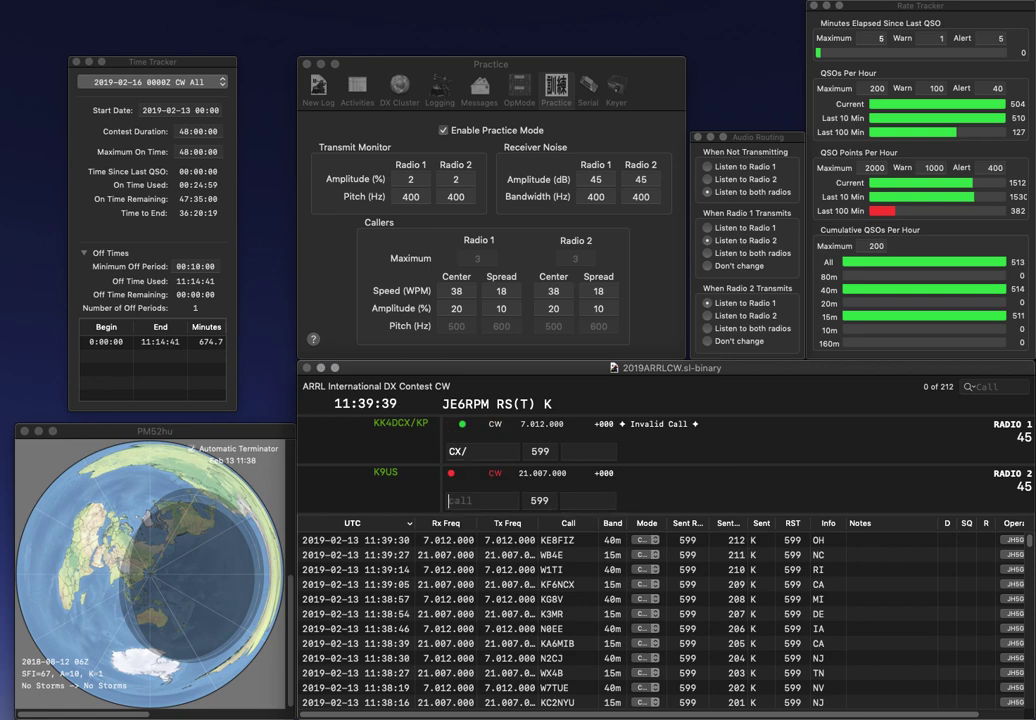
key("Return")
type("SG")
key("Return")
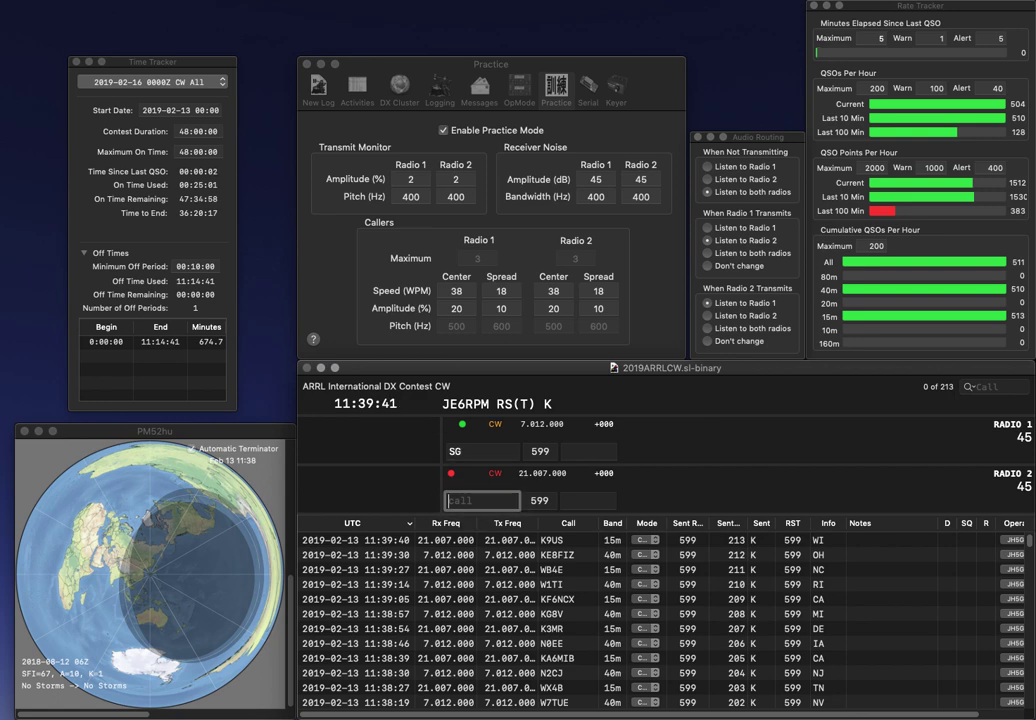
type("N0SUW")
key("Return")
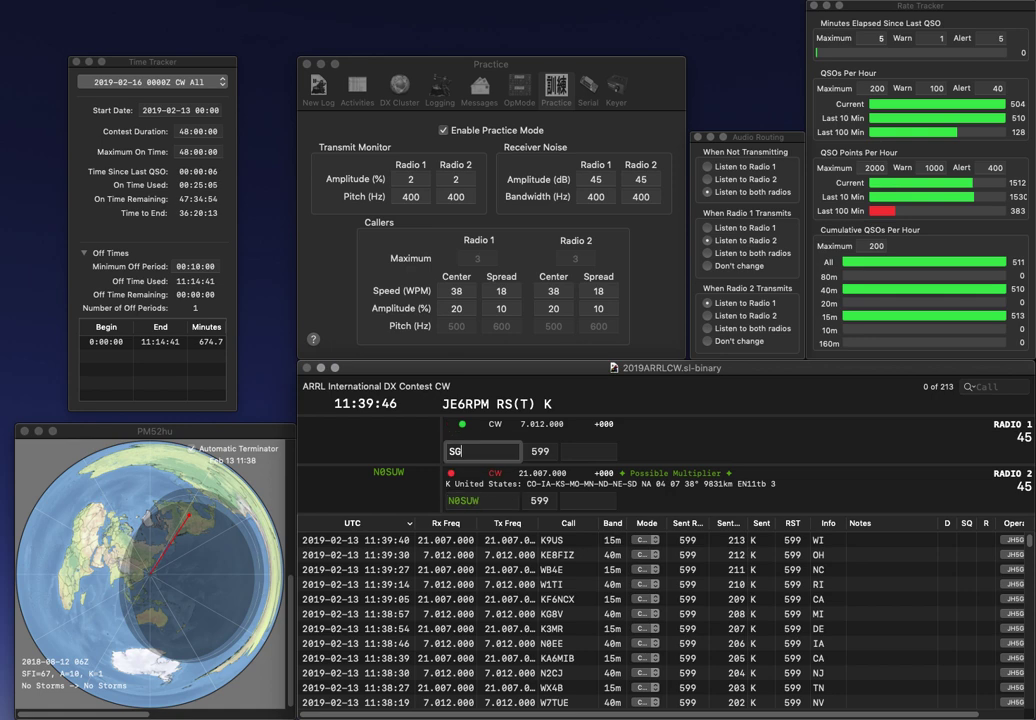
type("N")
key("Return")
key("Tab")
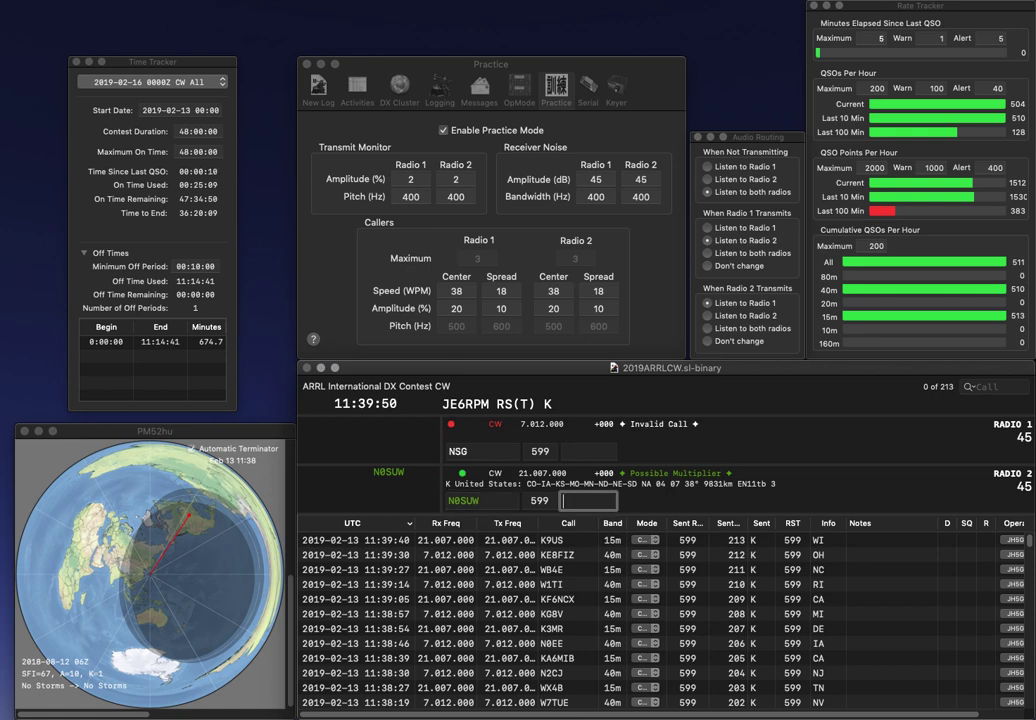
type("NE")
key("Return")
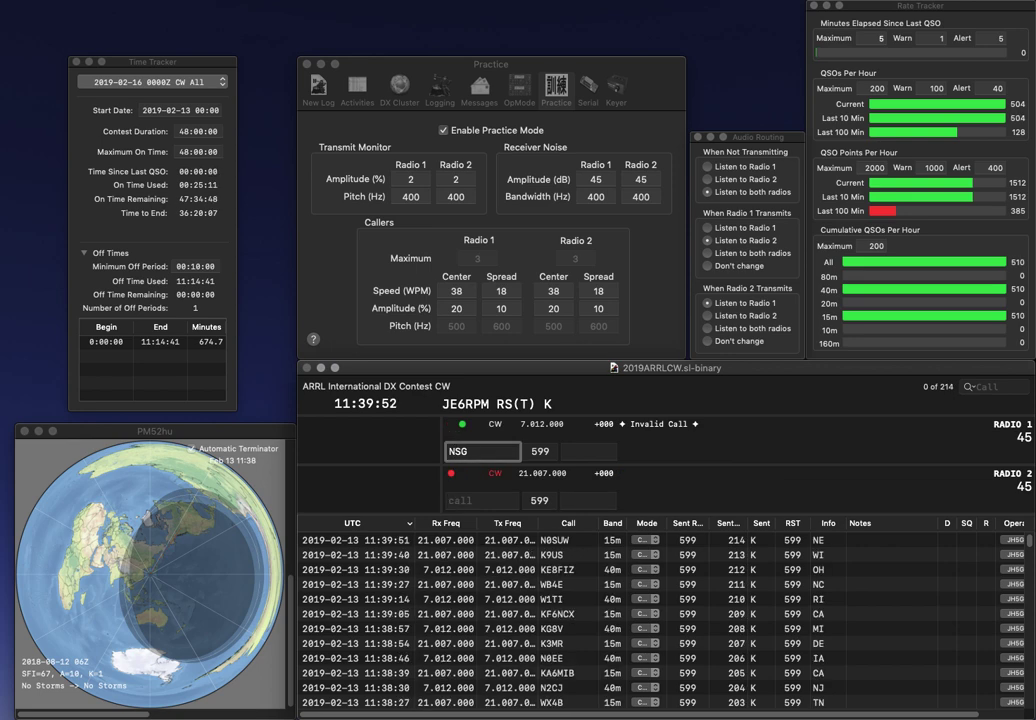
- Correct the Radio 1 call to VE2SG and log it with exchange QC, entering the partial call KI on Radio 2 in between
key("BackSpace")
type("VE3")
key("BackSpace")
type("2")
key("Return")
type("K")
key("Return")
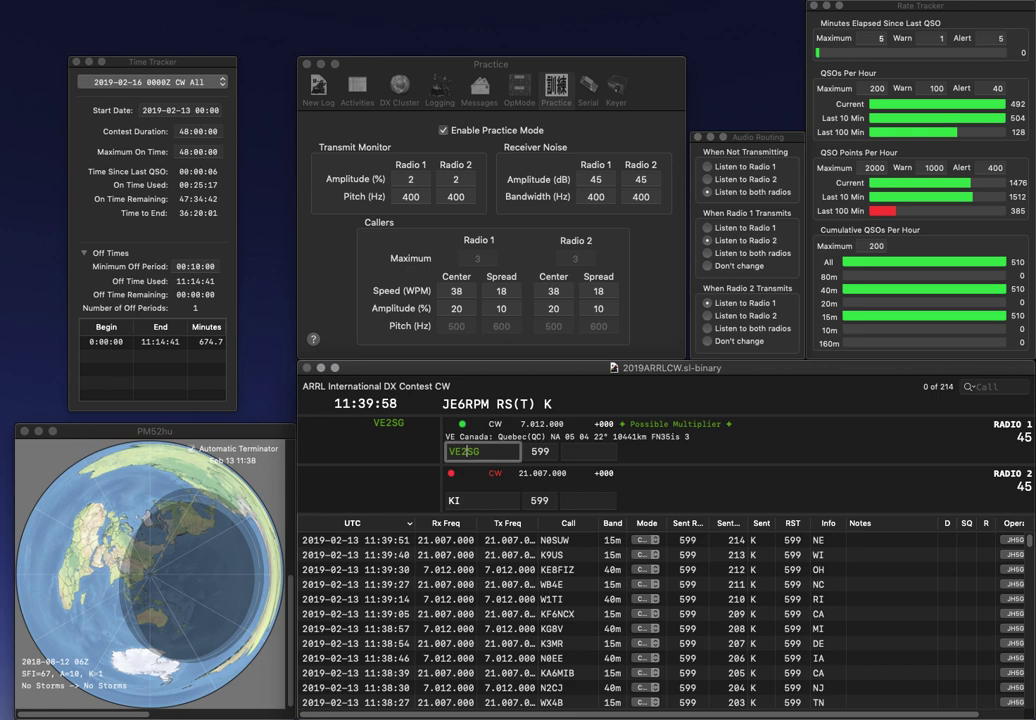
key("Return")
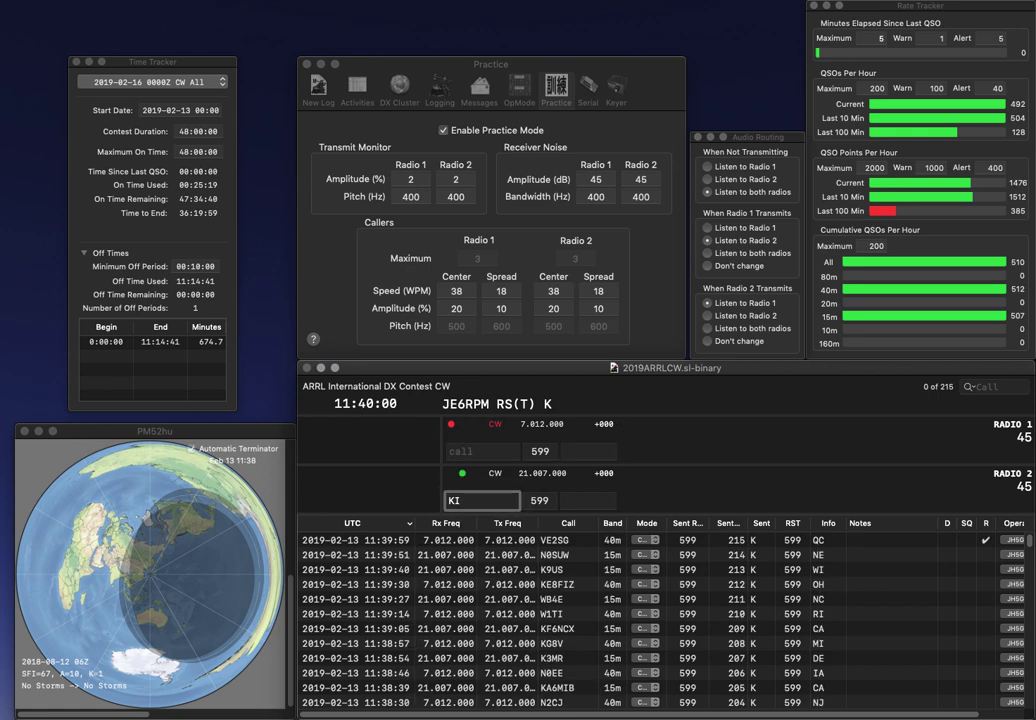
type("IX")
key("Left")
key("Left")
type("4")
key("Return")
type("W3C")
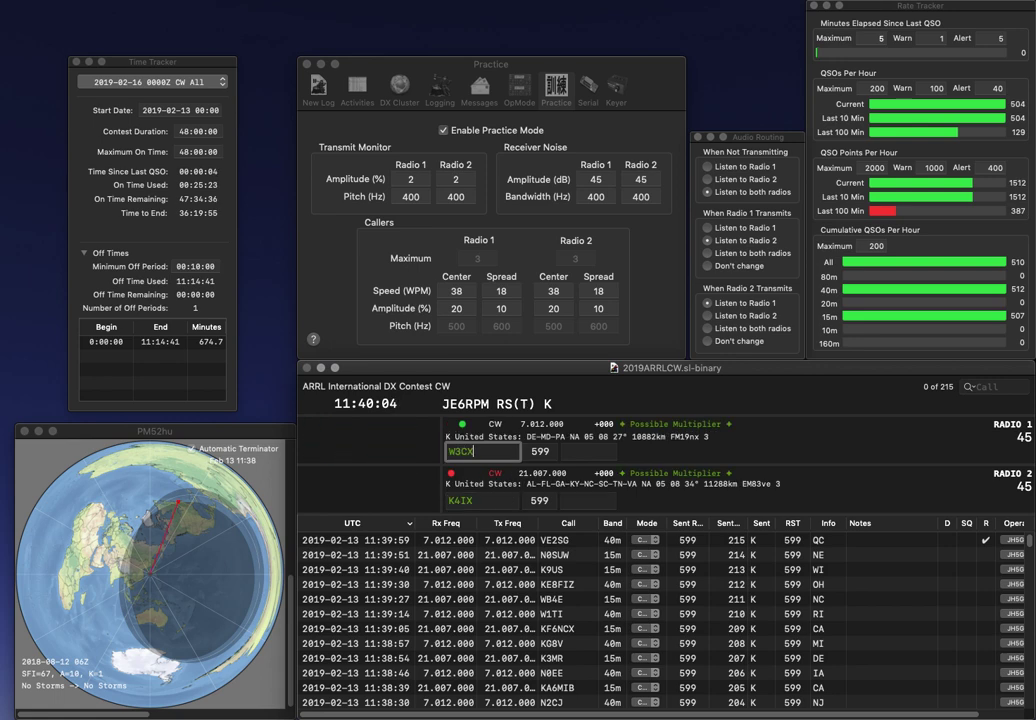
- Correct the Radio 2 call to K5IX and the Radio 1 call to W3C/LAN
key("Return")
key("BackSpace")
type("5")
key("Return")
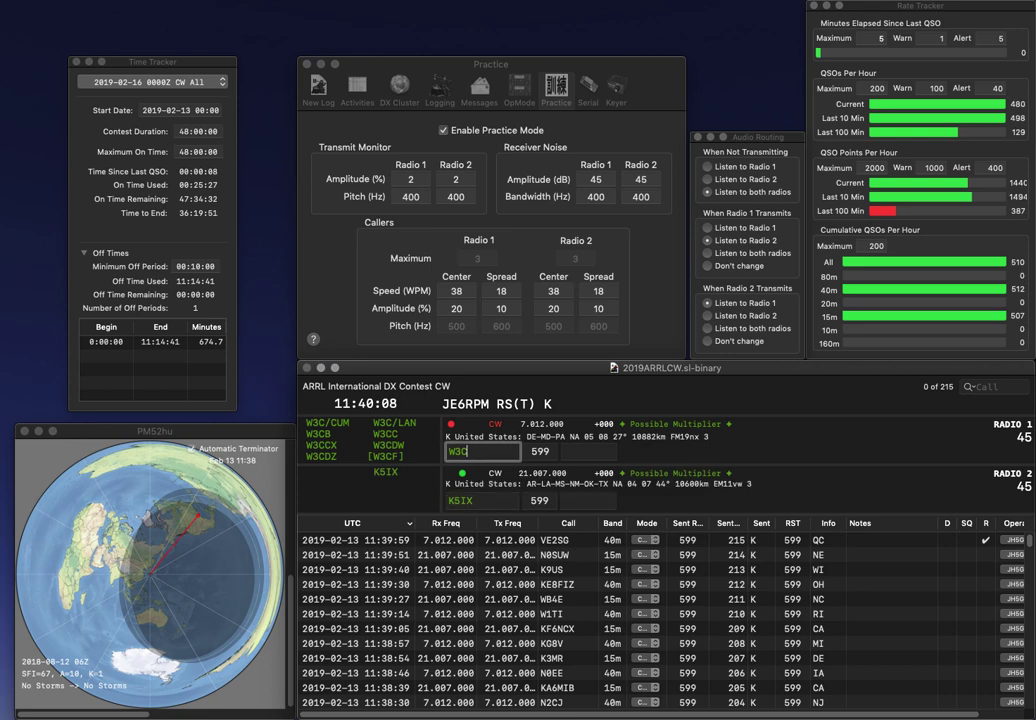
type("/LAN")
key("Return")
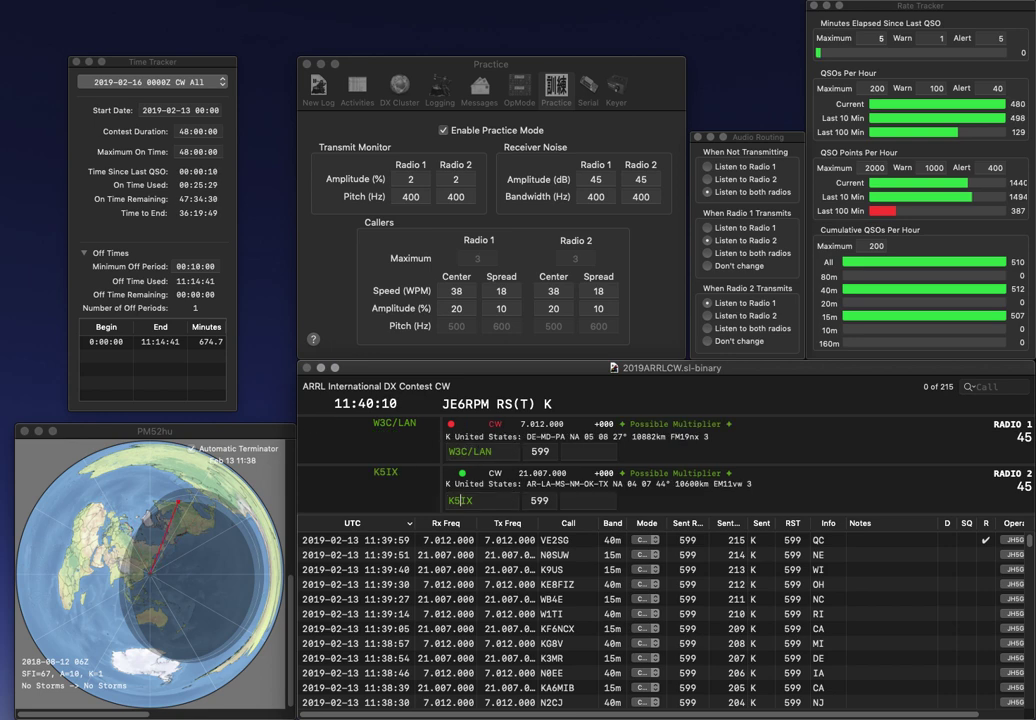
key("Return")
key("space")
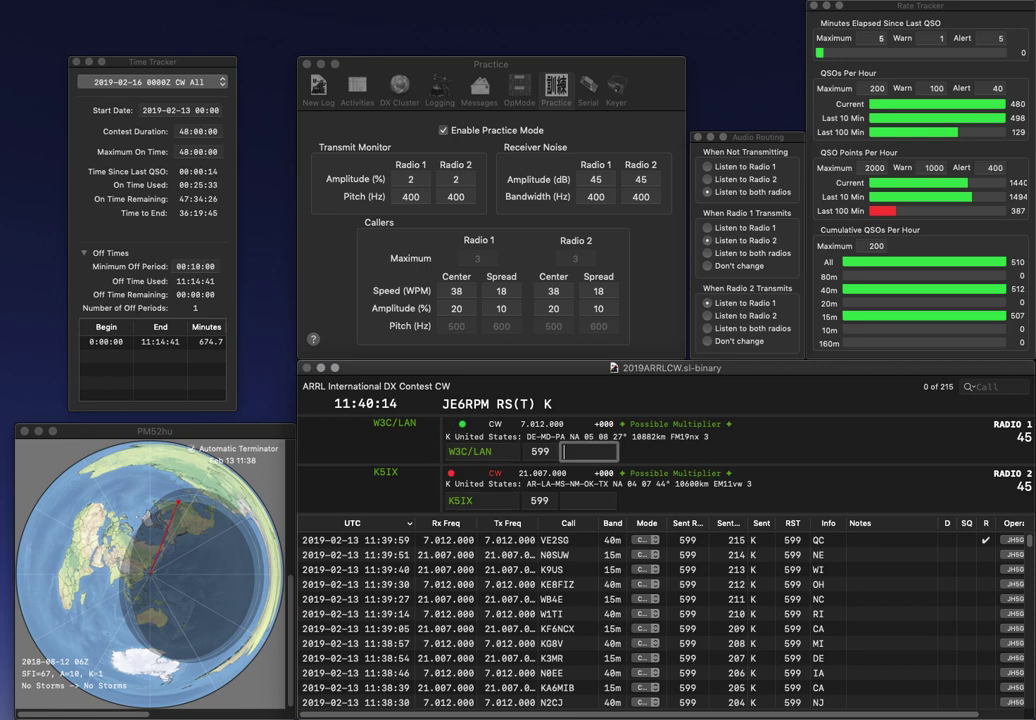
type("D")
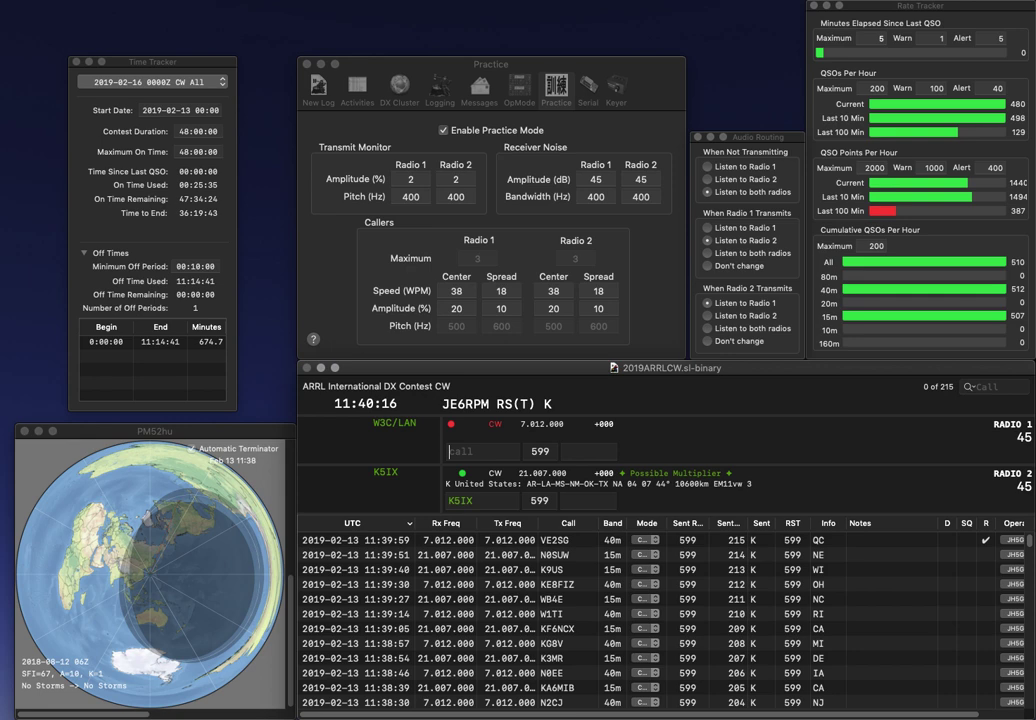
type("E")
key("Return")
type("AR")
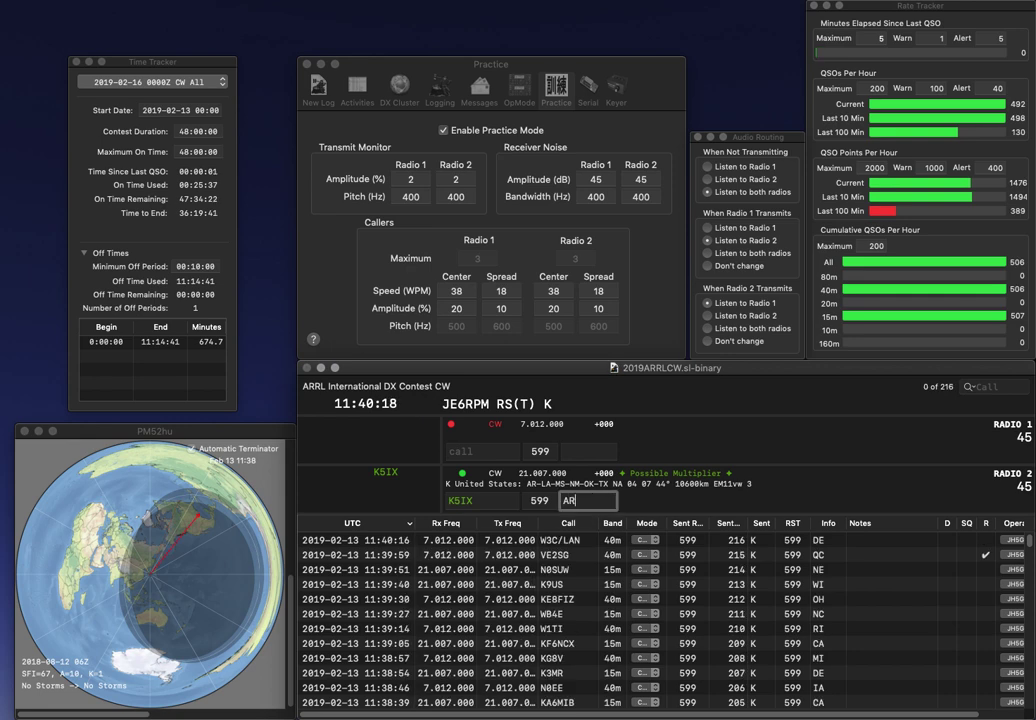
key("Return")
type("N200")
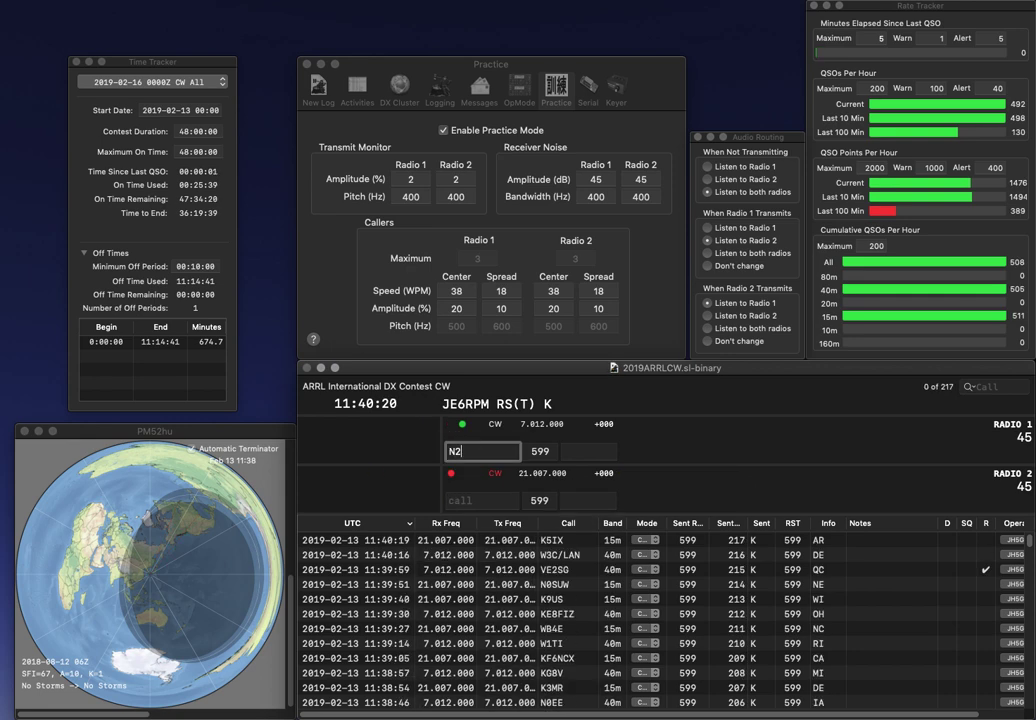
key("Return")
type("WA3PC")
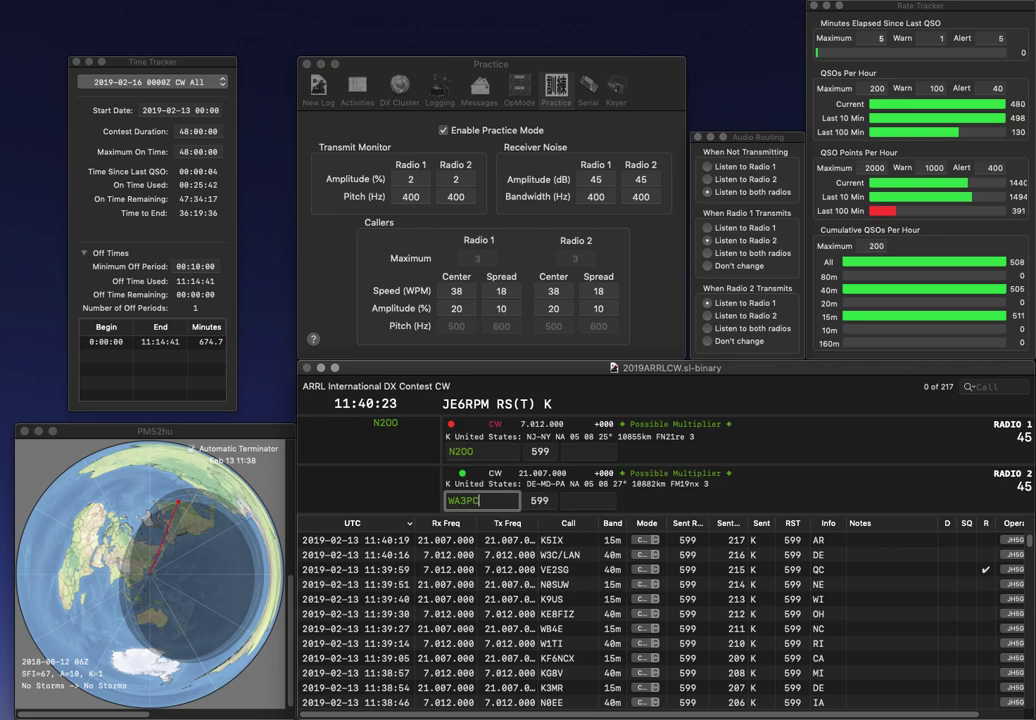
key("Return")
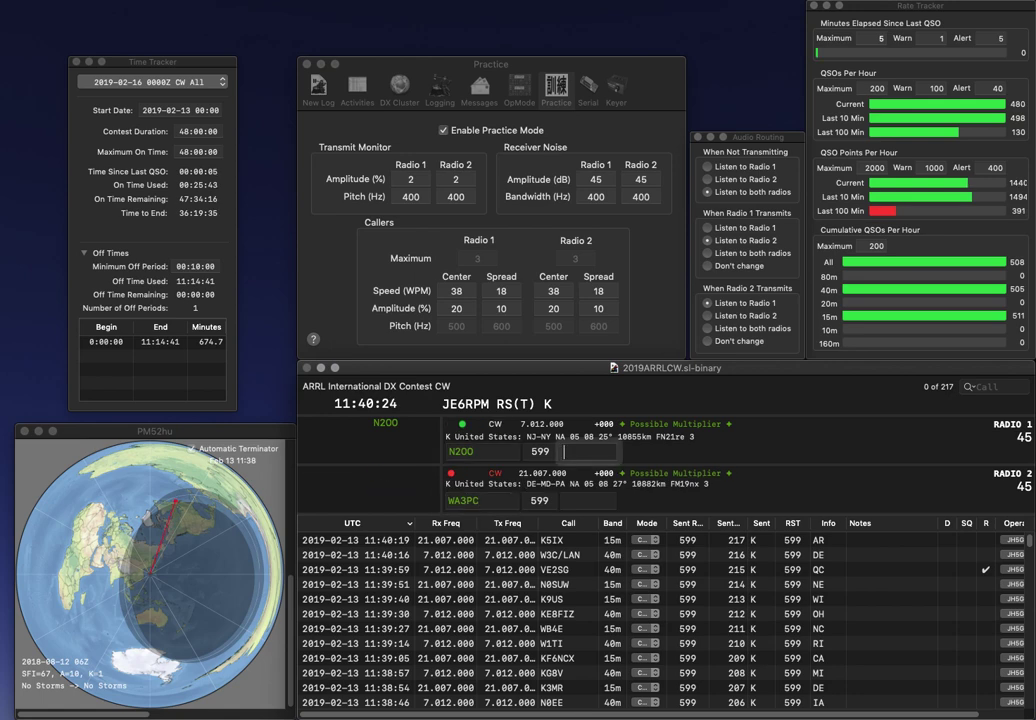
type("NJ")
key("Return")
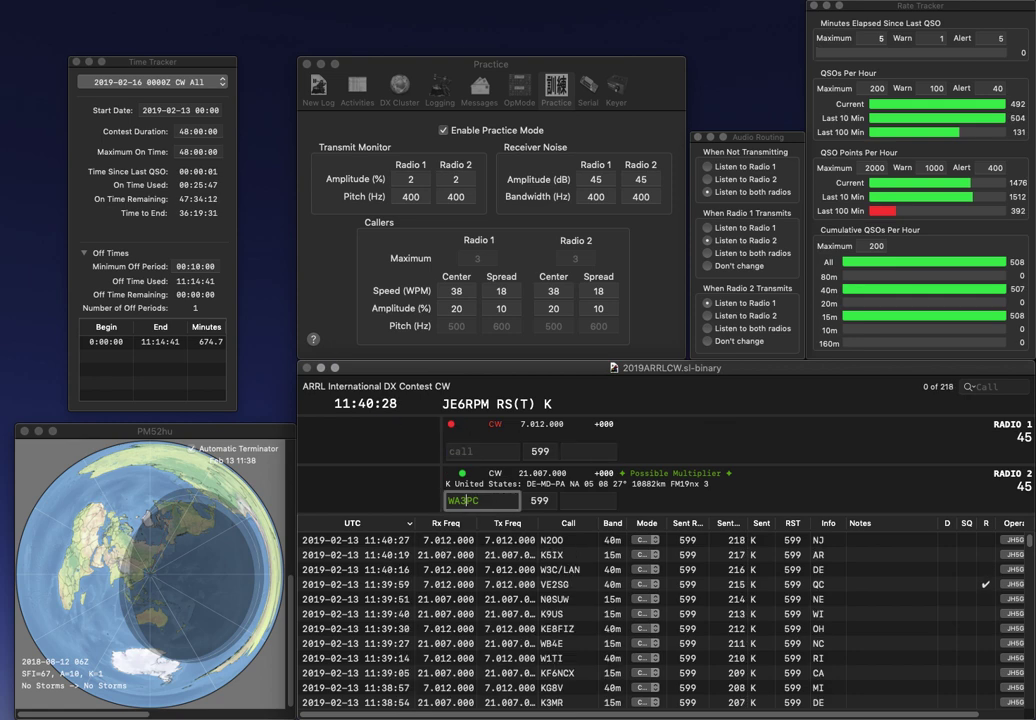
- Correct the Radio 2 call to VA3PC and answer it, and enter the partial call AA7 on Radio 1
key("Delete")
type("V")
key("Return")
type("AA7G")
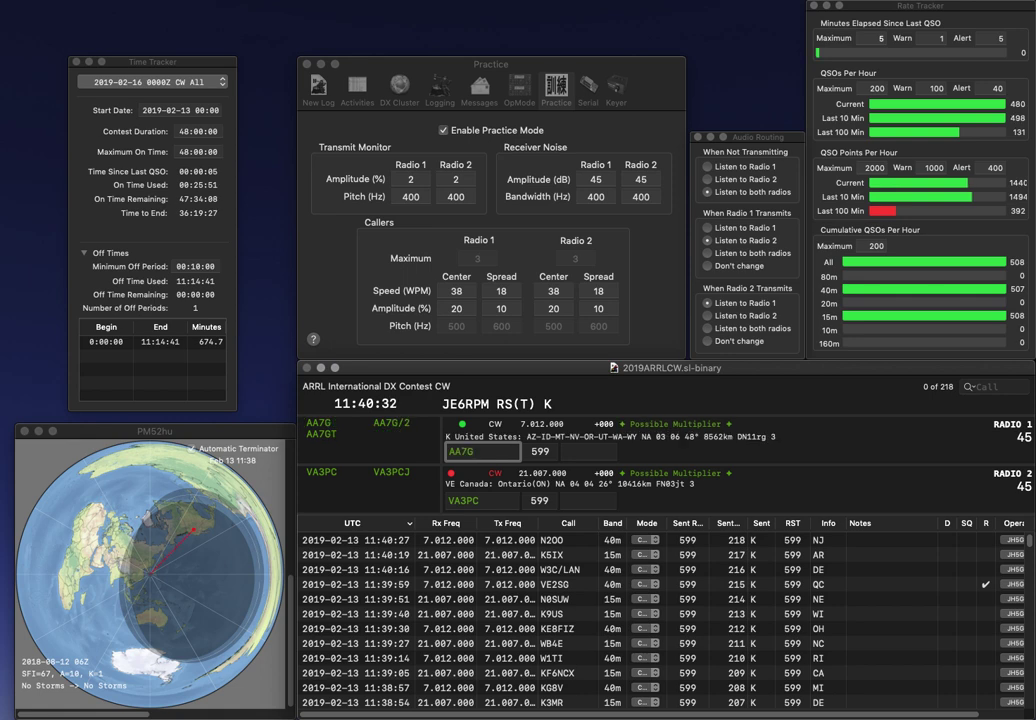
key("BackSpace")
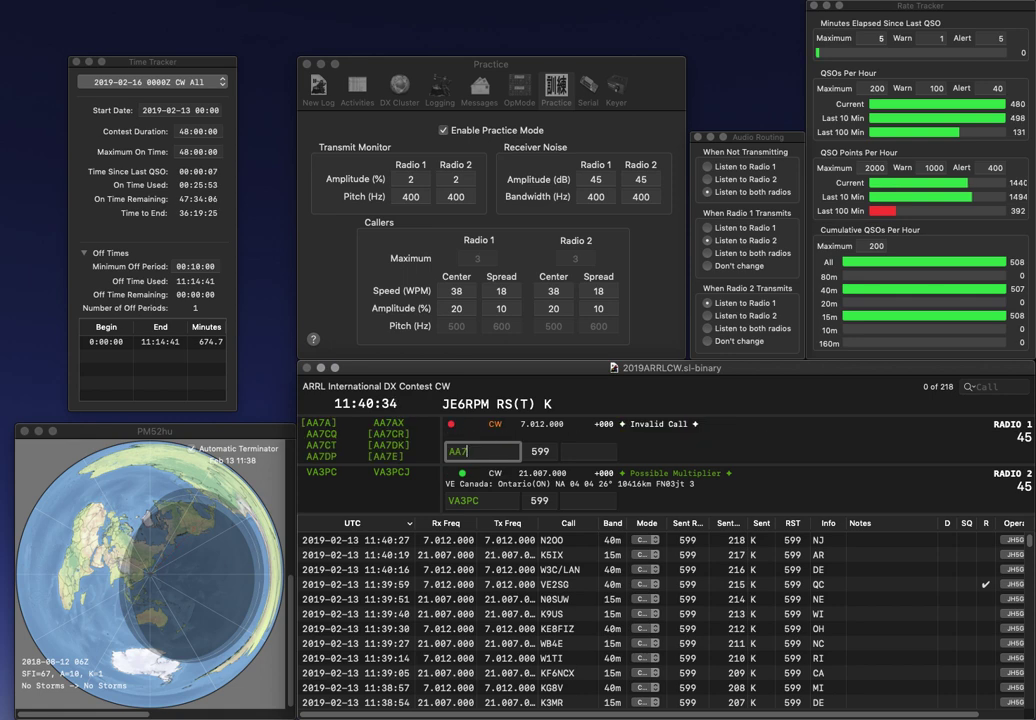
left_click(588, 501)
type("ON")
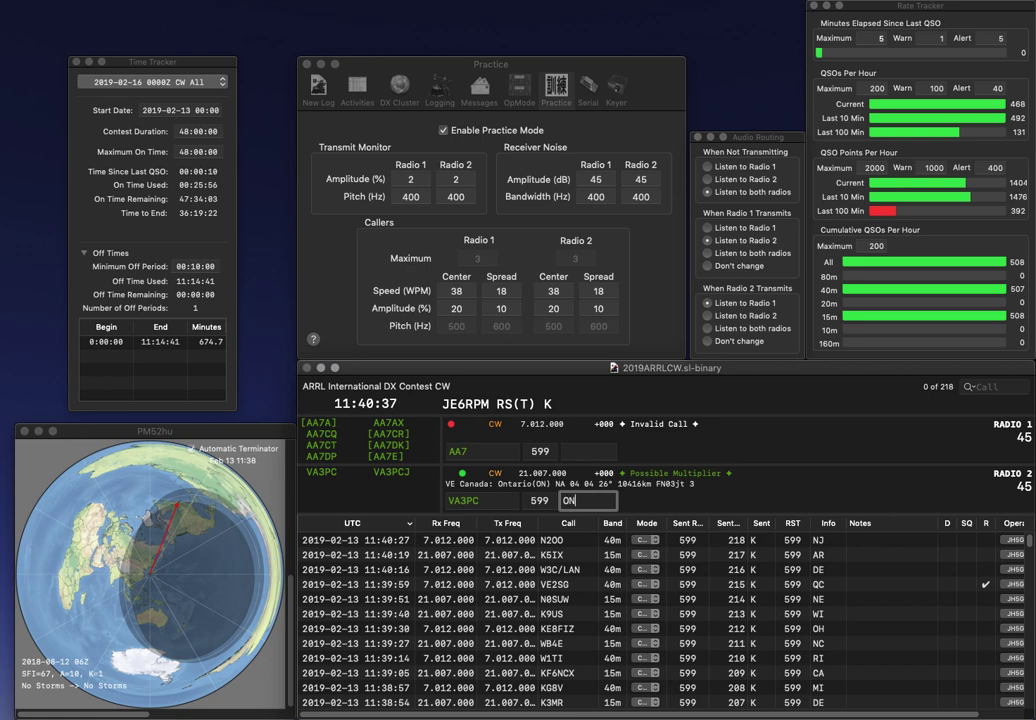
left_click(466, 451)
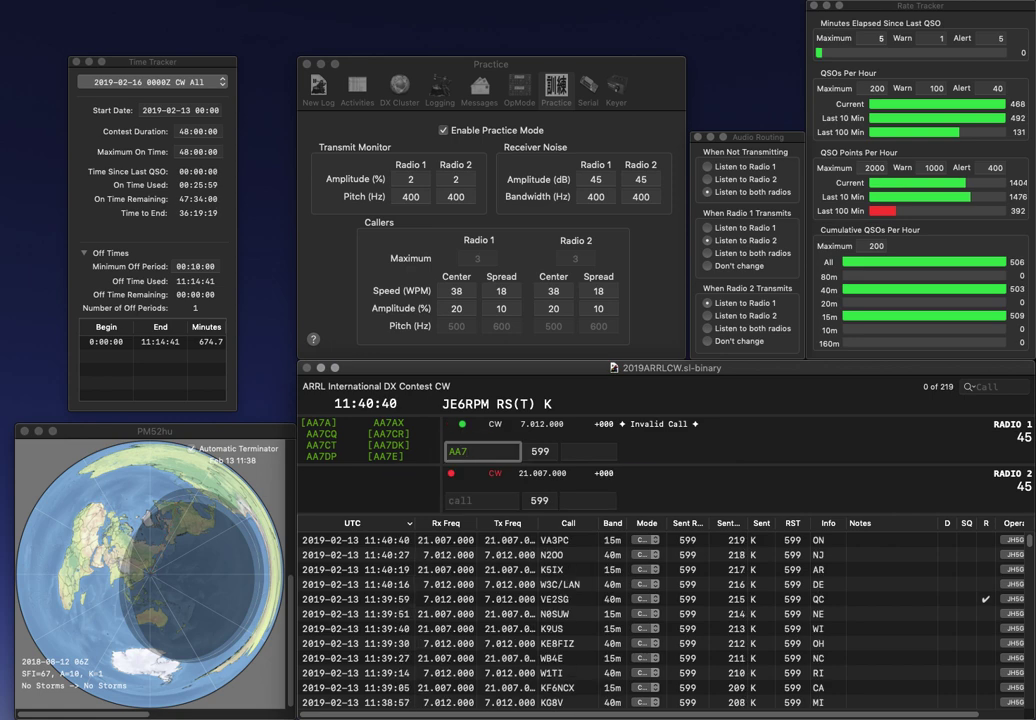
type("Z")
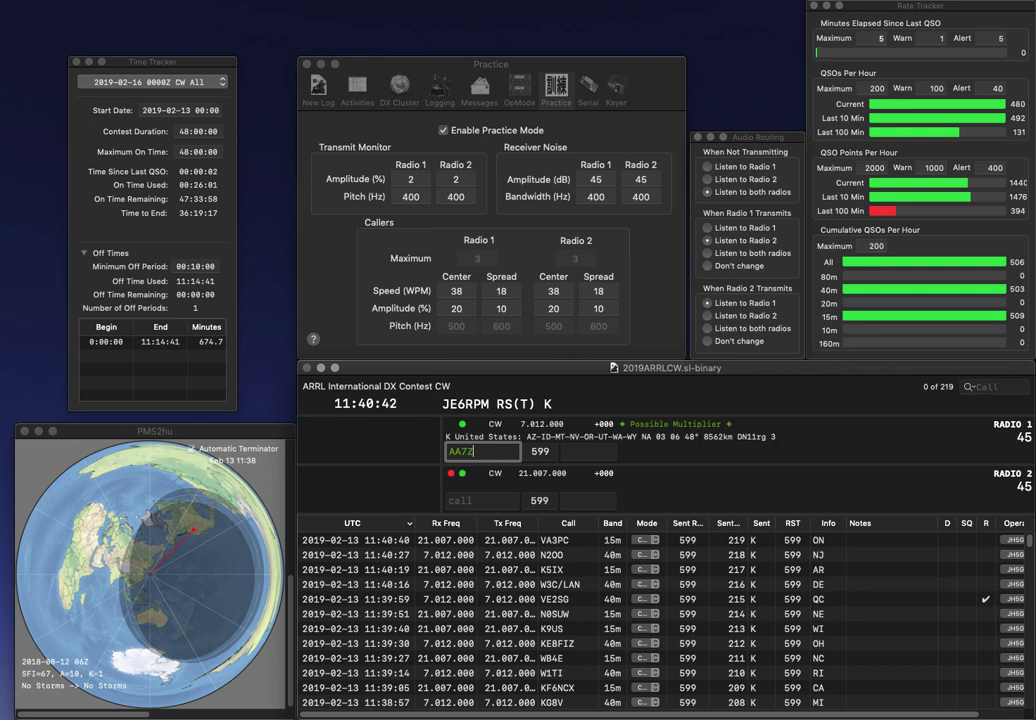
- Shorten the Radio 1 call to AA7 and send it, and enter the partial call 5FJ on Radio 2
key("BackSpace")
key("Return")
type("5FU")
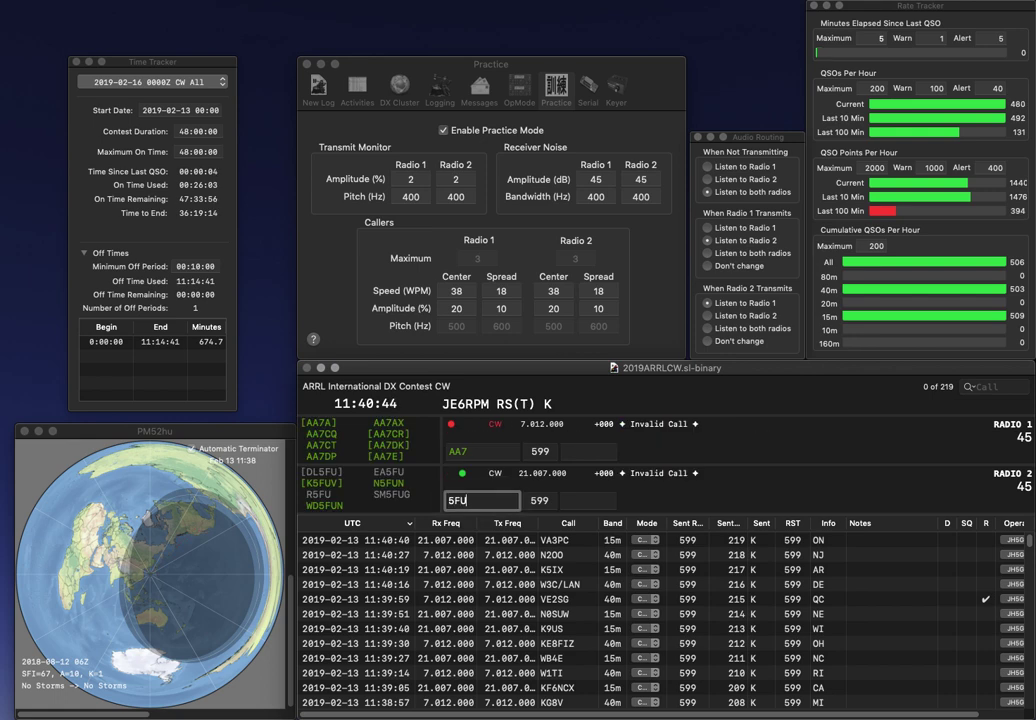
key("BackSpace")
type("J")
key("grave")
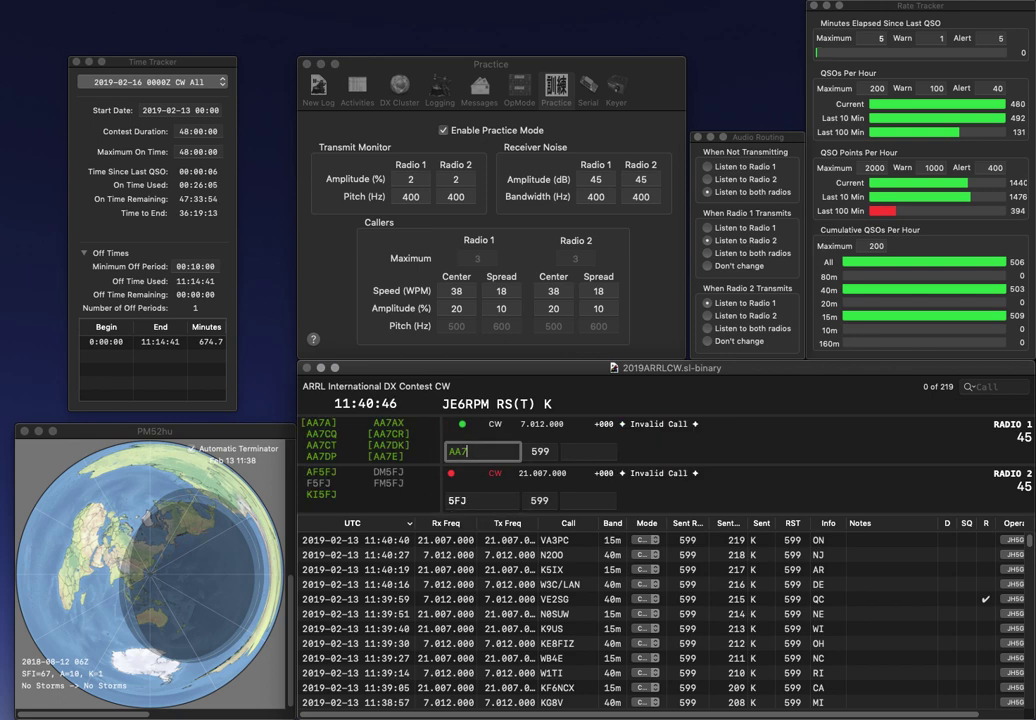
- Complete the calls as AA7G/2 on Radio 1 and AF5FJ on Radio 2, and answer both
type("G/2")
key("grave")
type("AF")
key("grave")
key("space")
type("N")
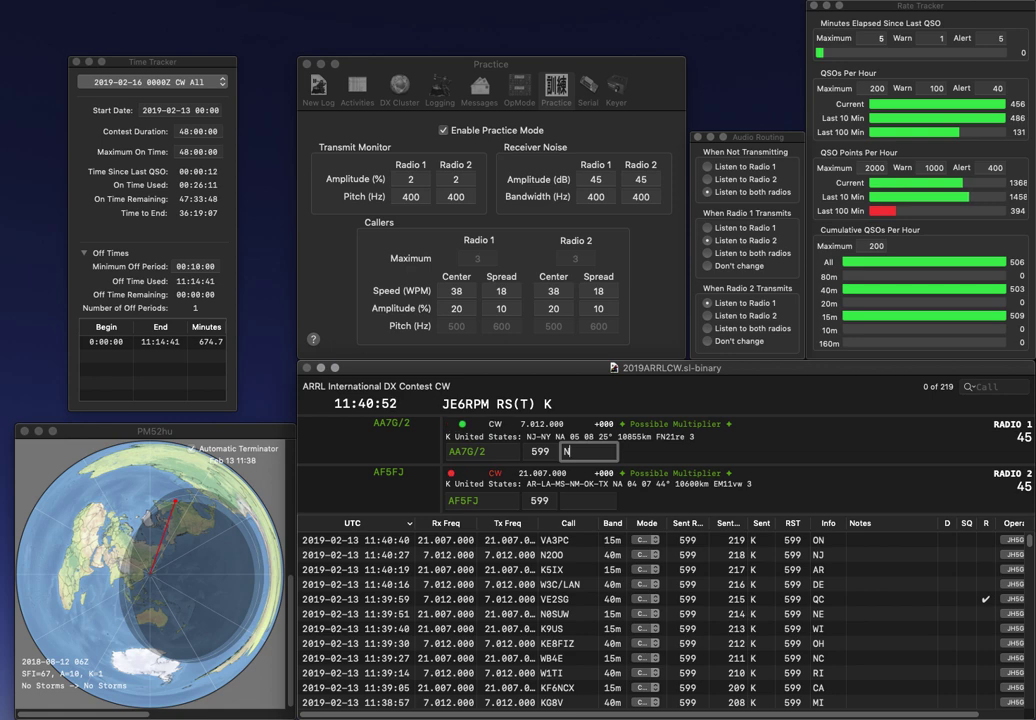
type("J")
key("Return")
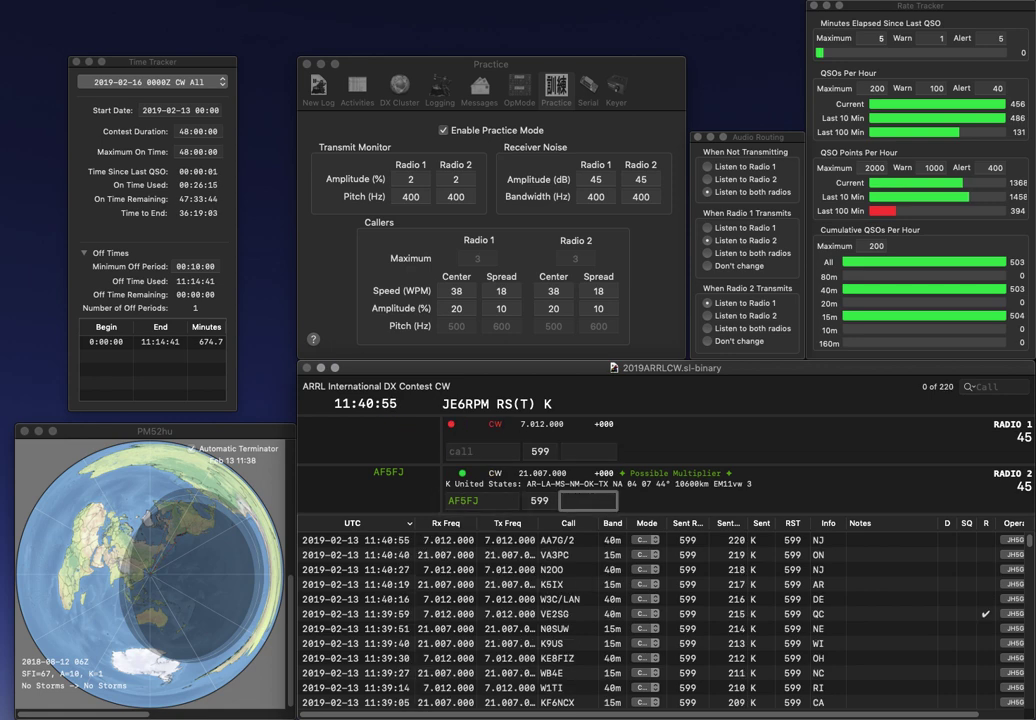
type("MS")
key("Return")
type("K")
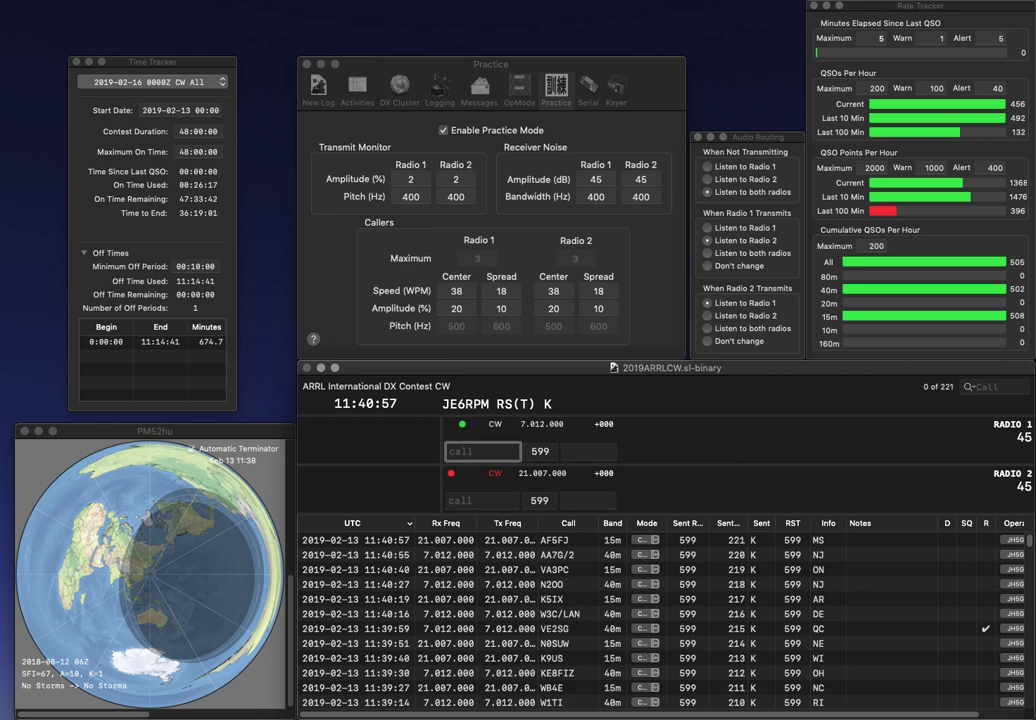
type("B2GXL")
key("Return")
type("N8CC")
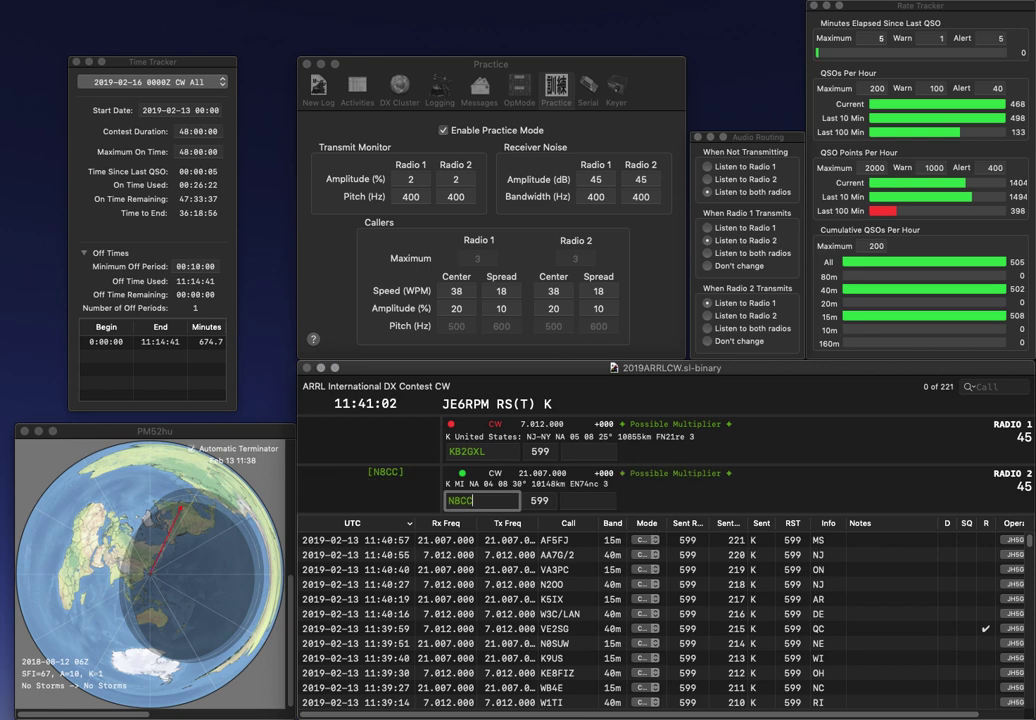
key("Return")
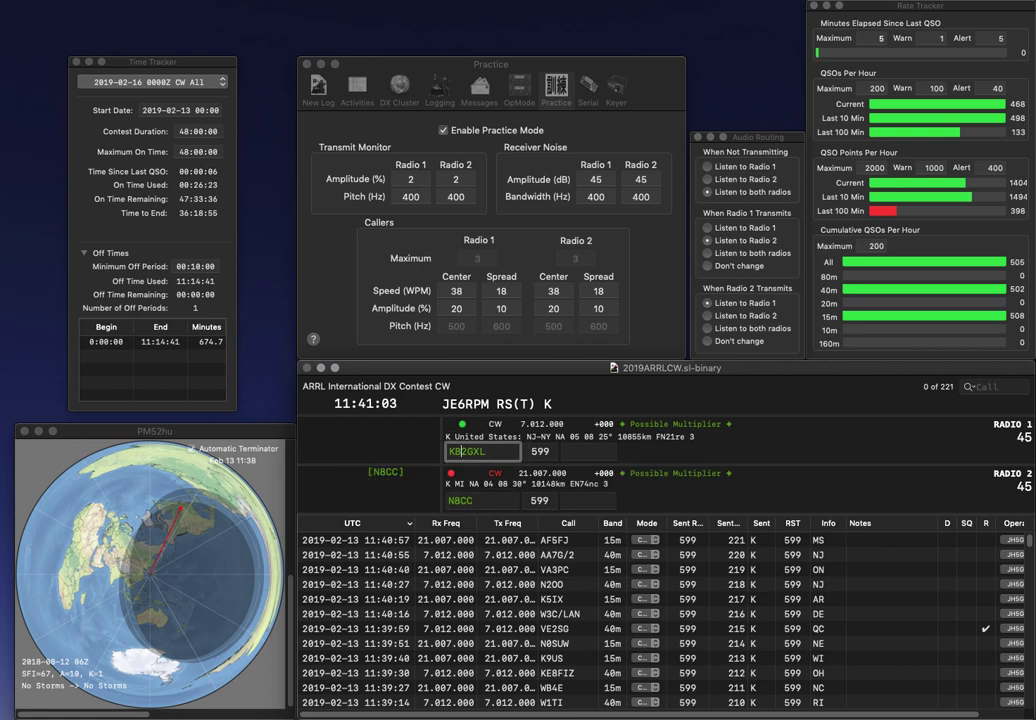
key("Return")
type("O")
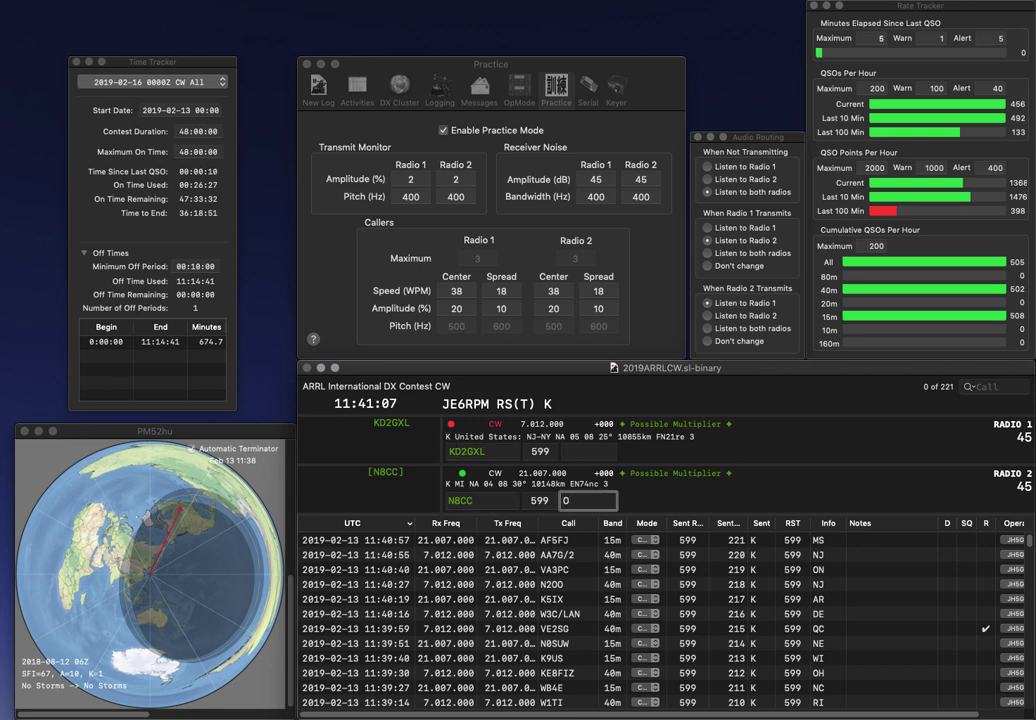
key("BackSpace")
type("MI")
key("Return")
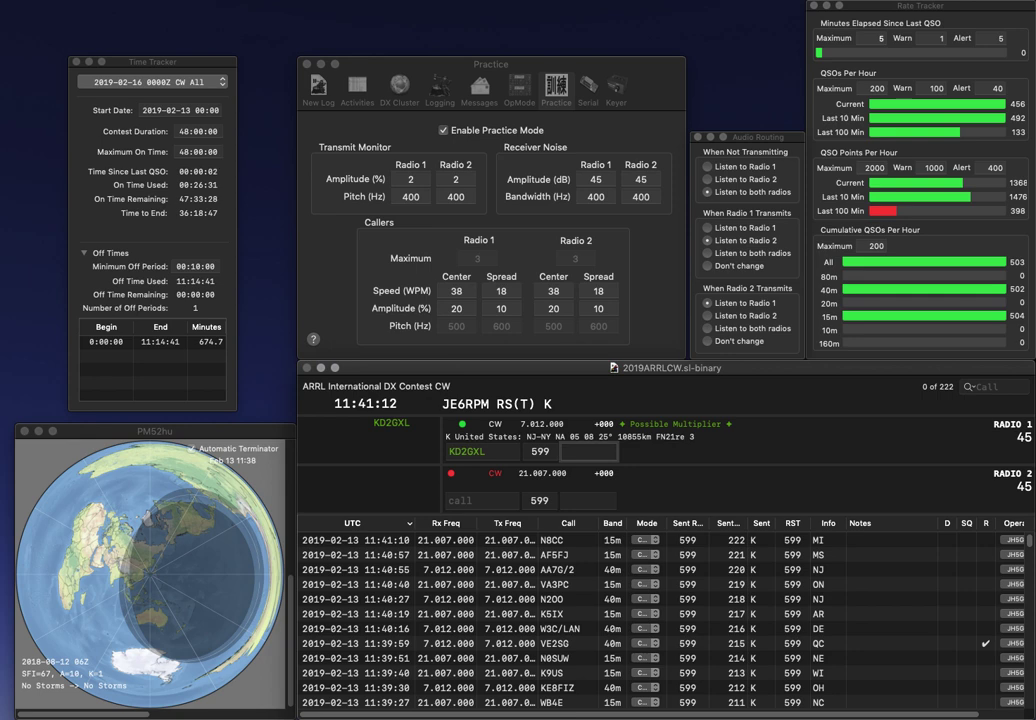
key("Return")
type("W")
type("KD9")
type("N")
key("Return")
type("9LEY")
key("backslash")
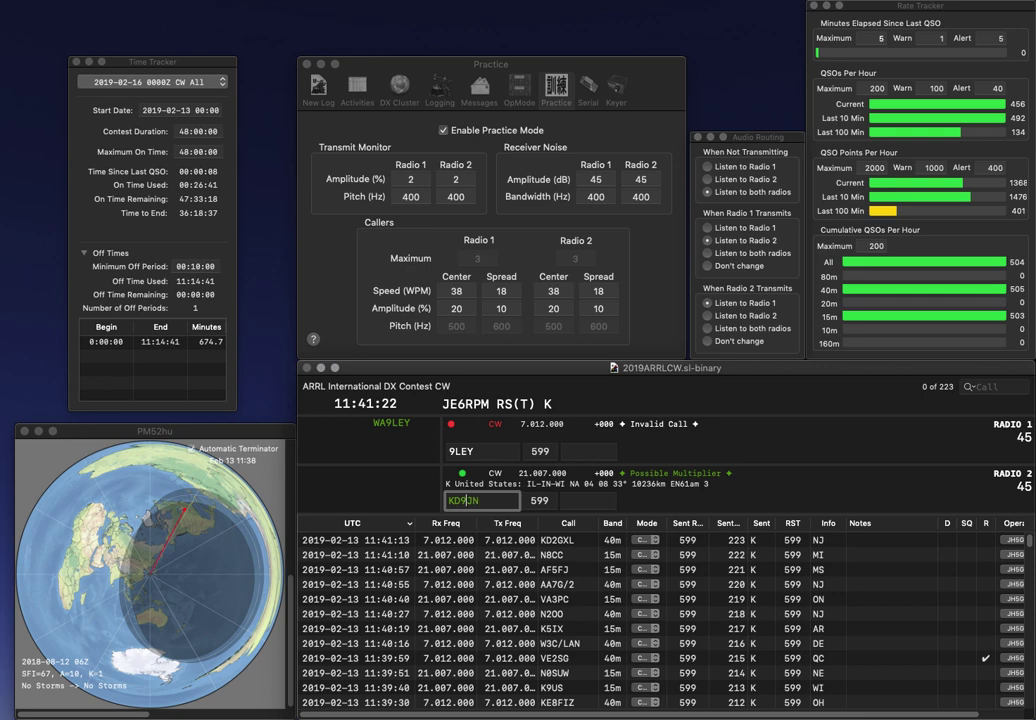
type("H")
key("backslash")
type("WA")
key("backslash")
key("space")
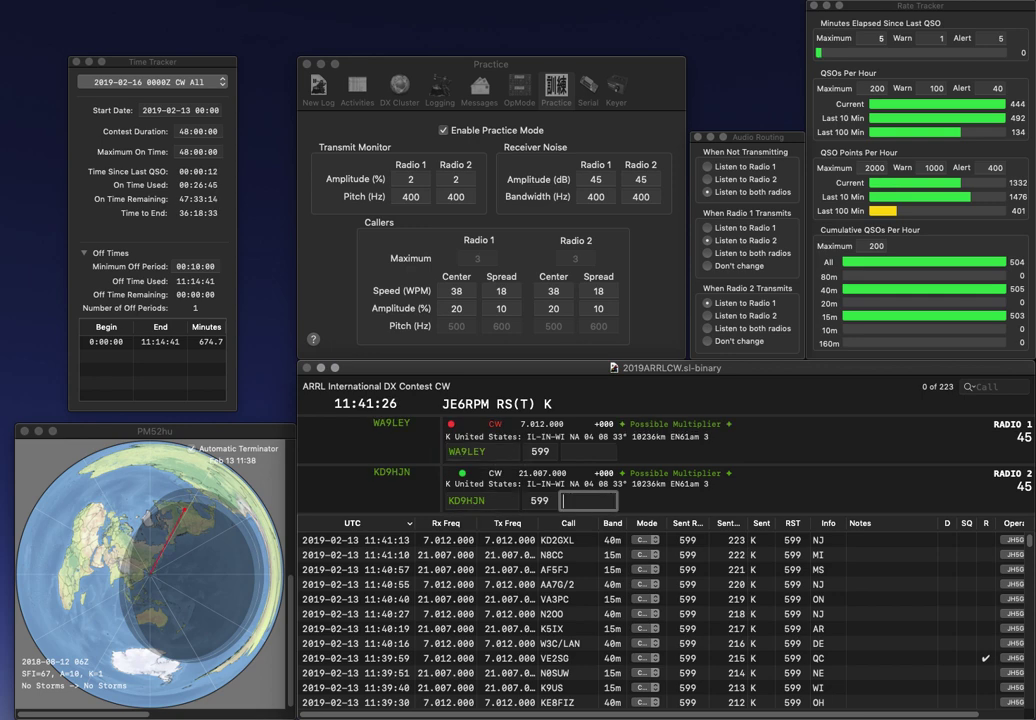
type("IN")
key("Return")
key("space")
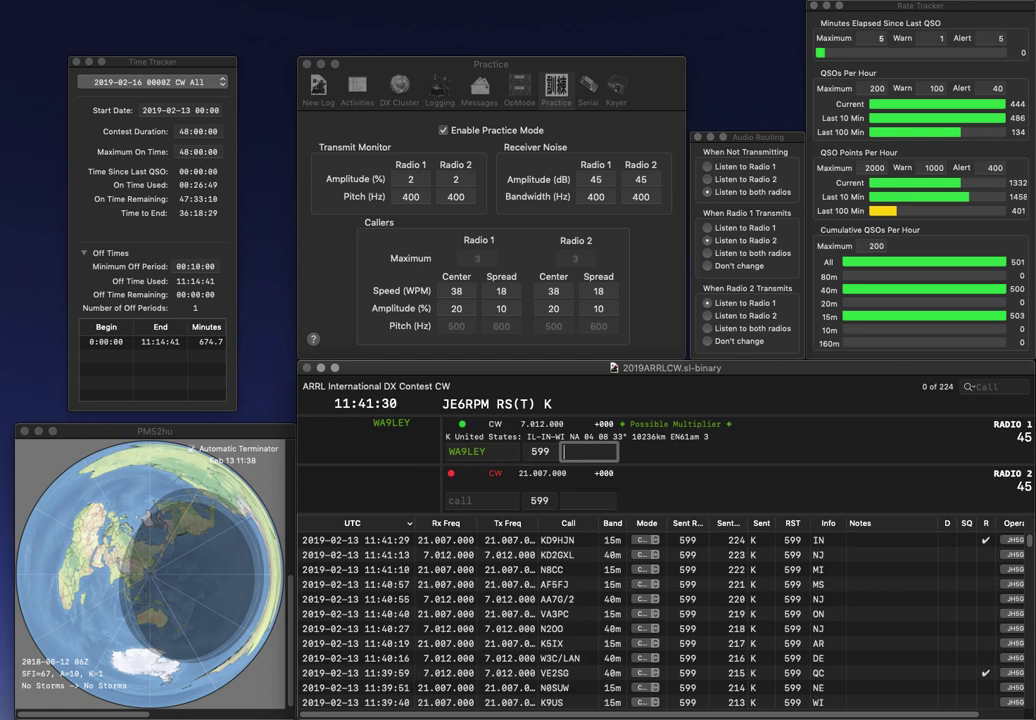
type("WI")
key("Return")
type("W3AFC")
key("Return")
type("KC0DZP")
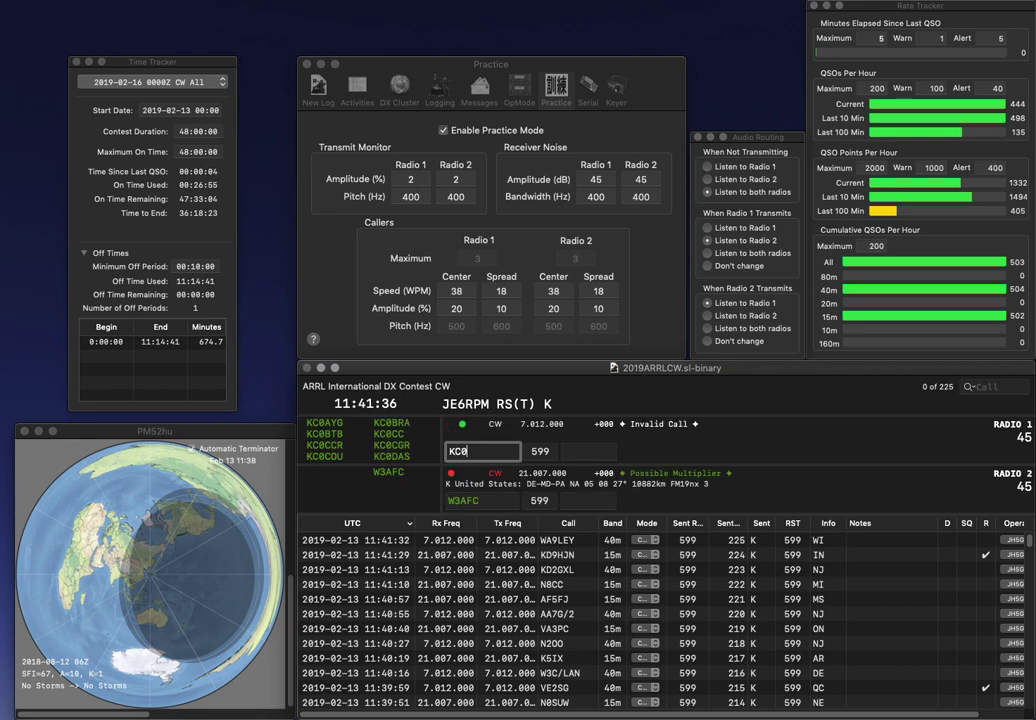
key("Return")
key("Return")
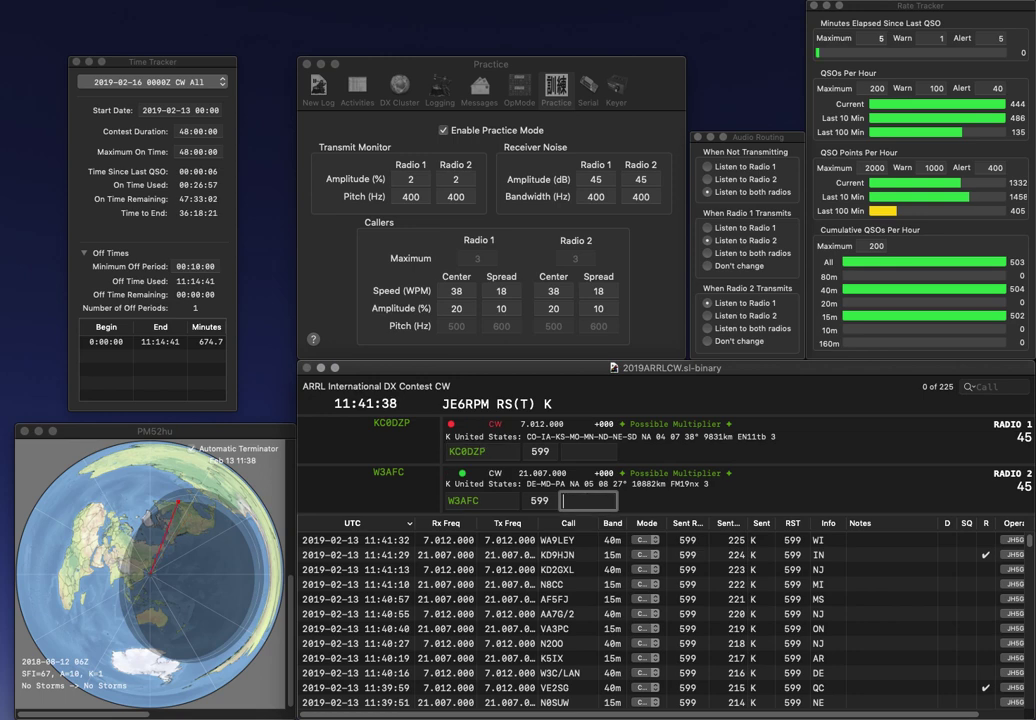
type("DE")
key("Return")
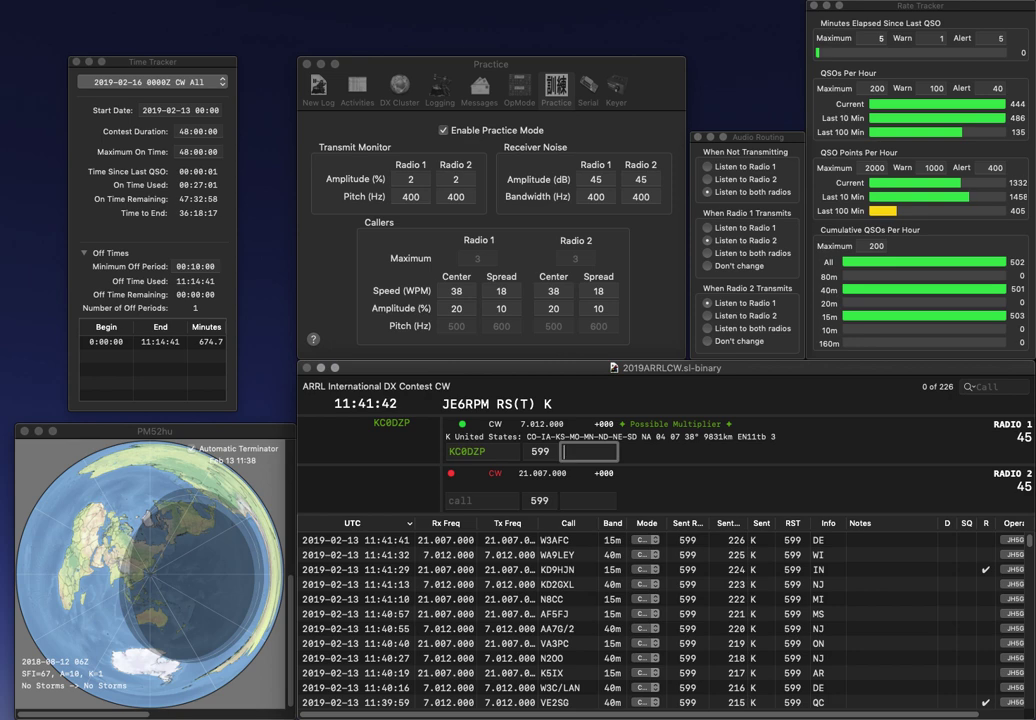
type("MN")
key("Return")
type("W9ZV")
key("Return")
type("K8DID")
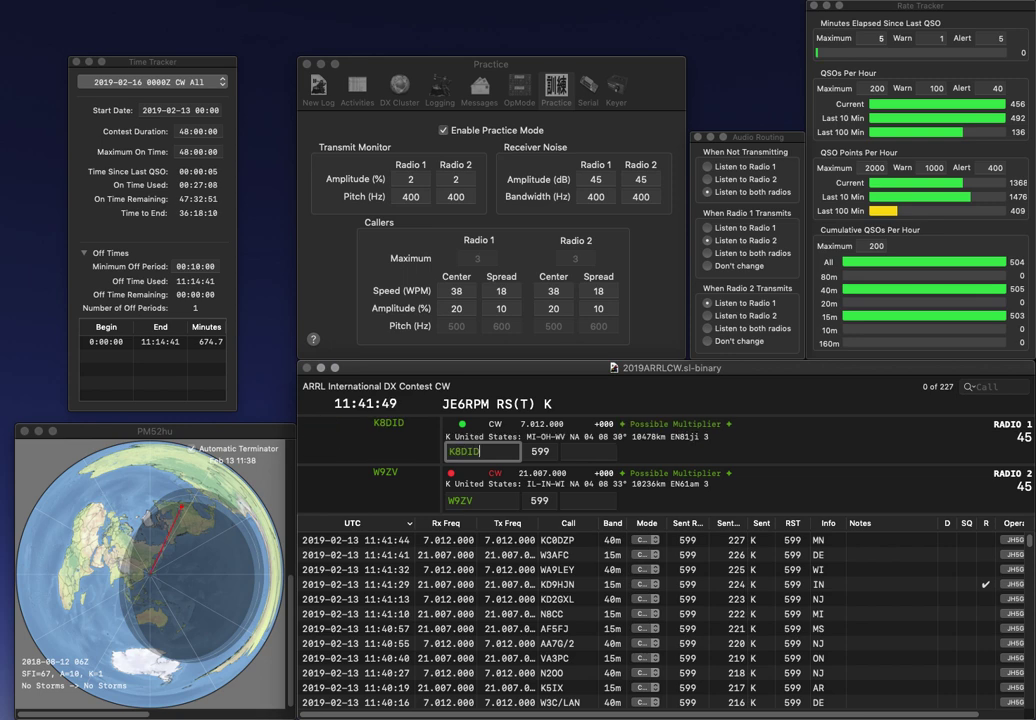
key("Return")
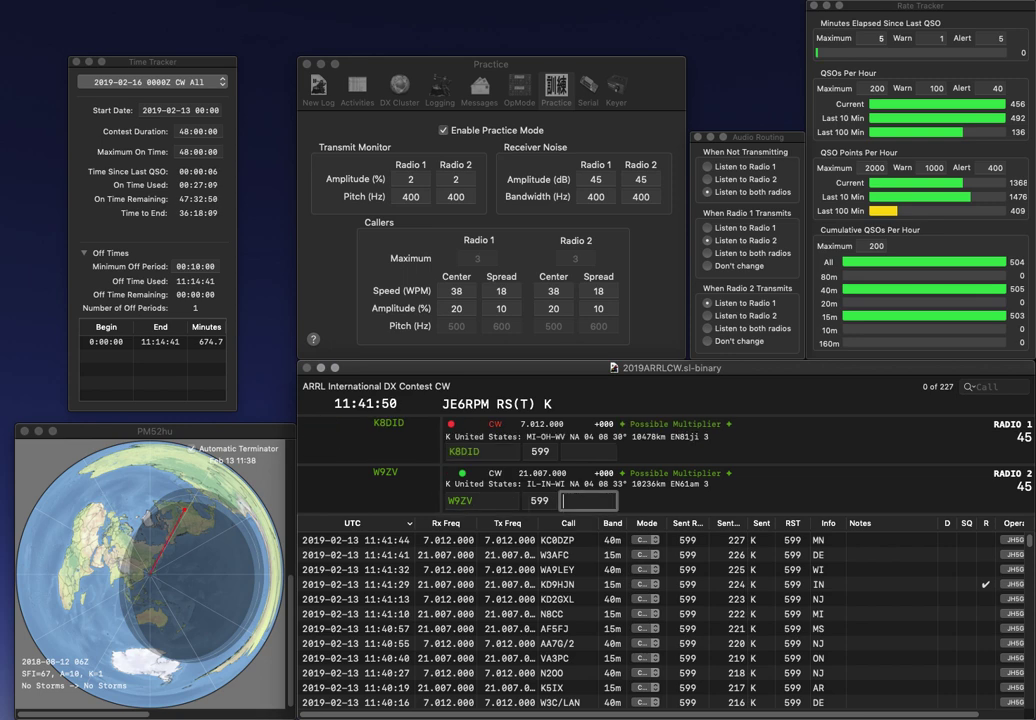
type("IN")
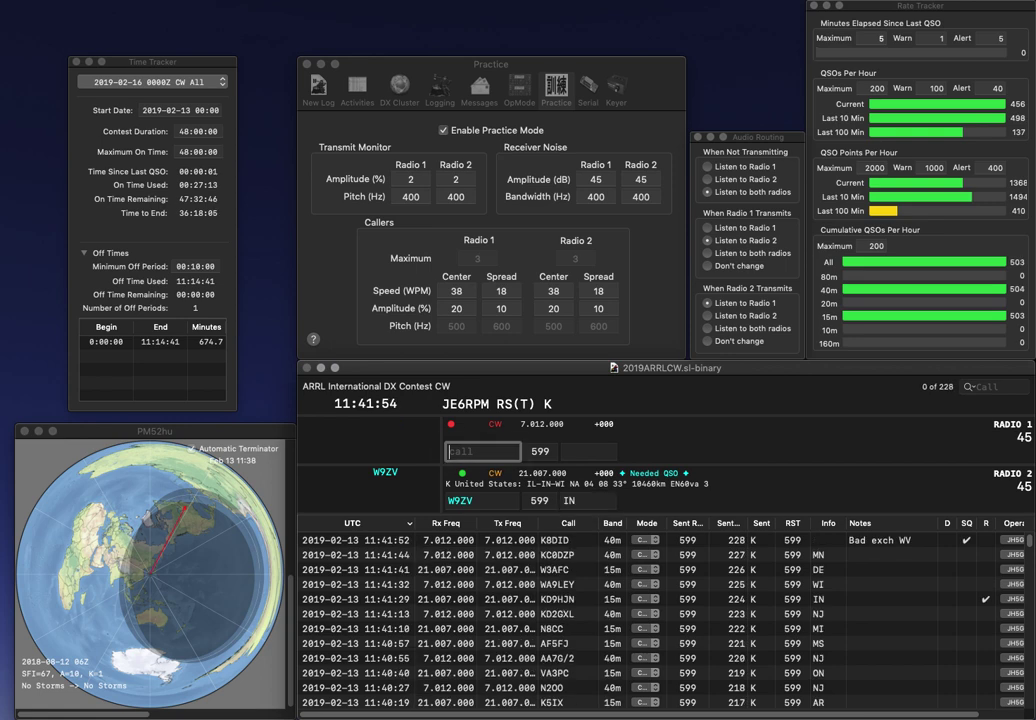
key("Return")
type("K6")
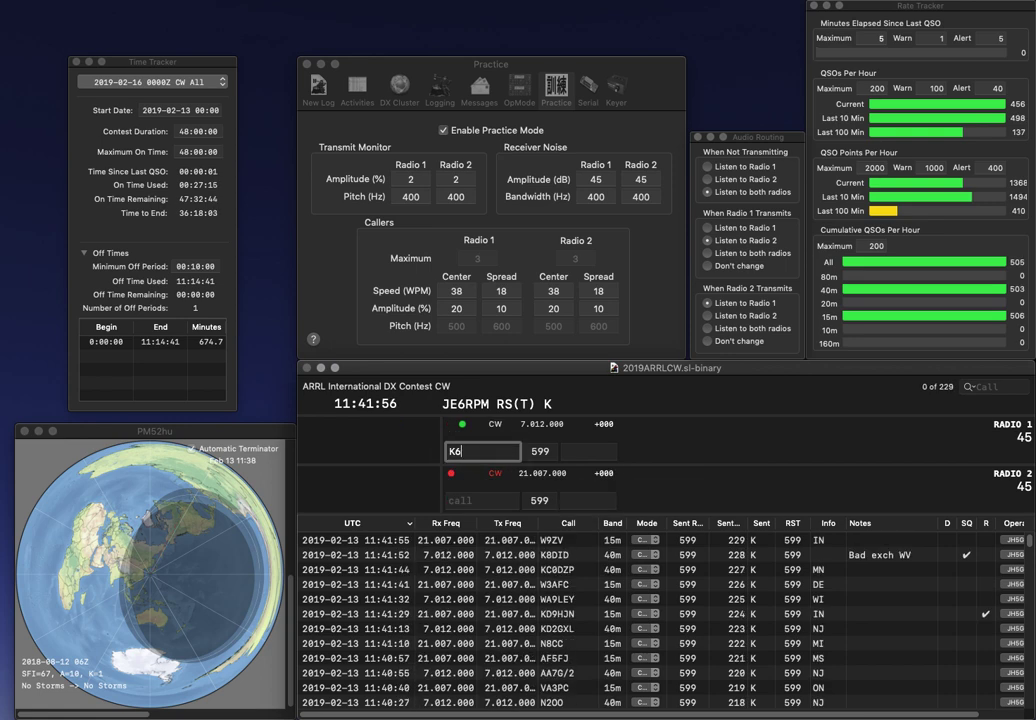
type("SDW")
key("Return")
type("W9LHG")
key("Return")
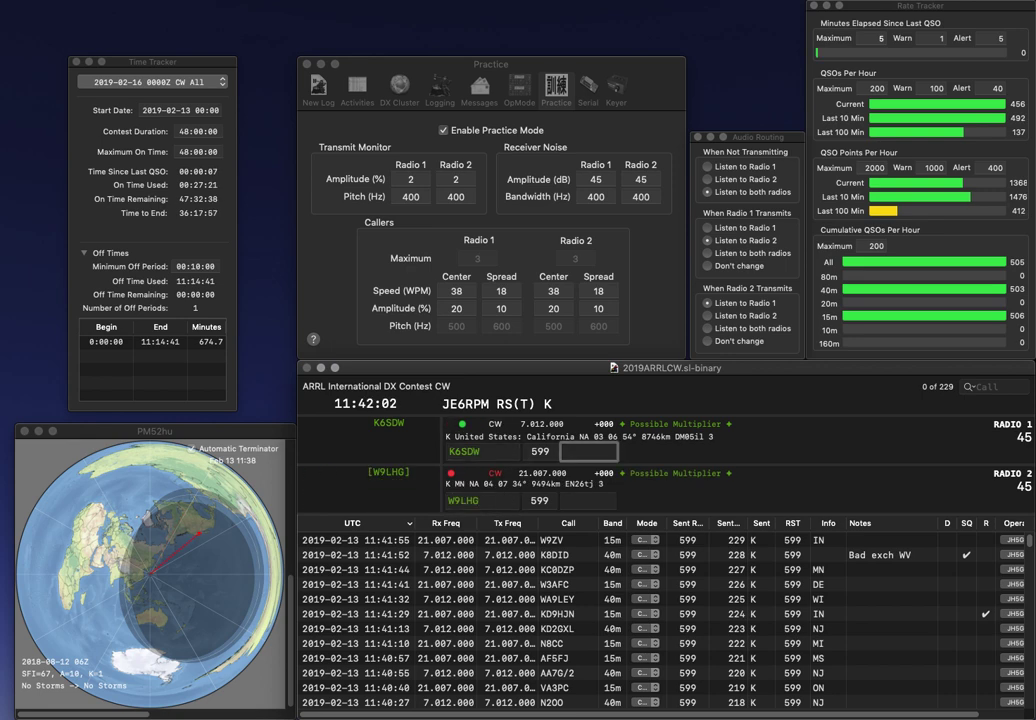
type("CA")
key("Return")
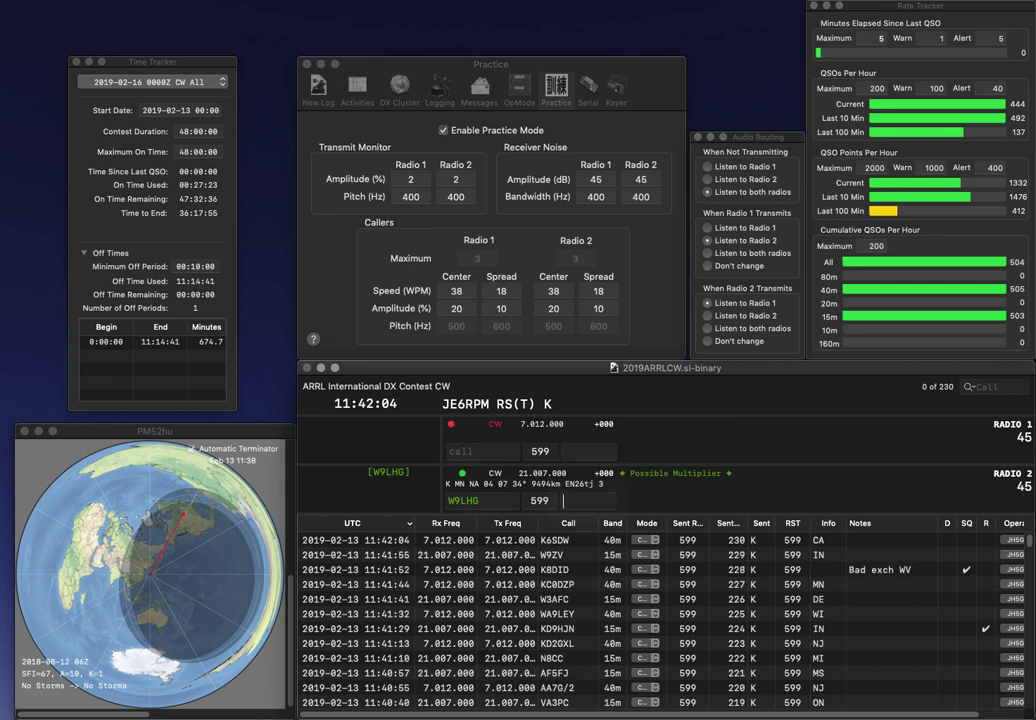
type("MN")
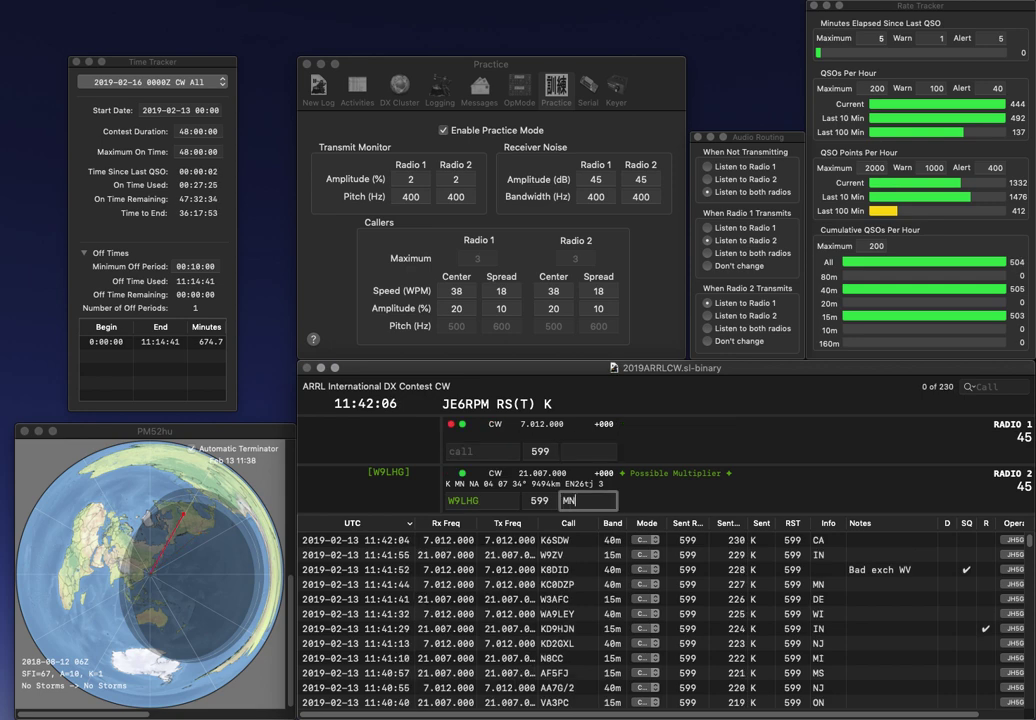
key("Return")
- Answer NV8Q on Radio 2, and send the partial call KV on Radio 1 and complete it as KV8S
type("KV")
key("Return")
type("NV8Q")
key("Return")
type("8S")
key("Return")
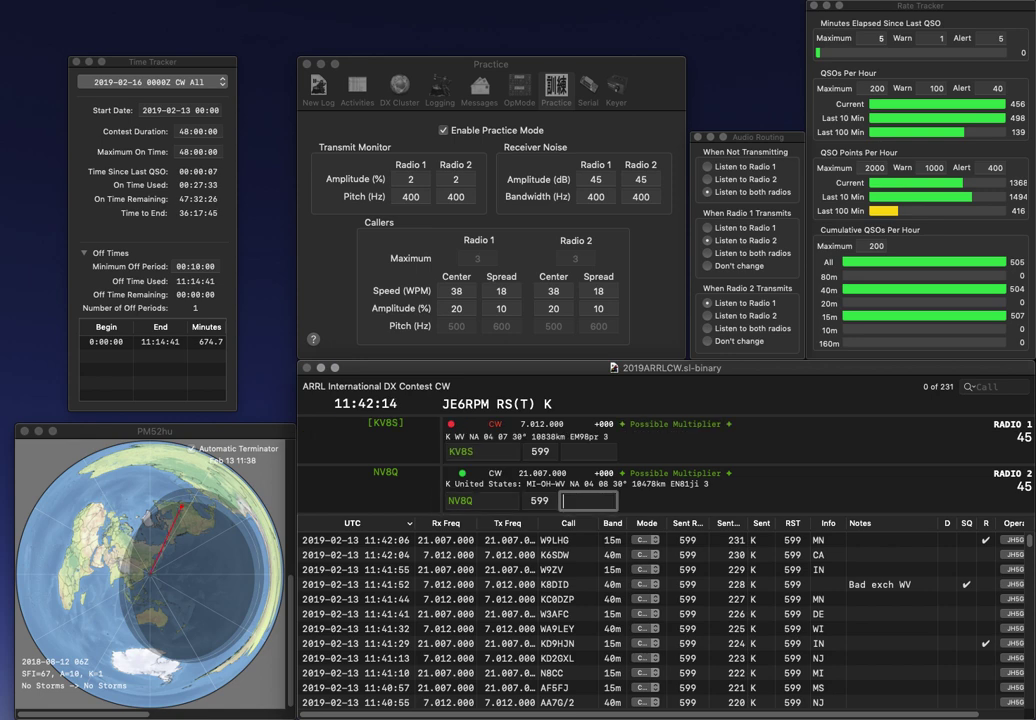
type("OH")
key("Return")
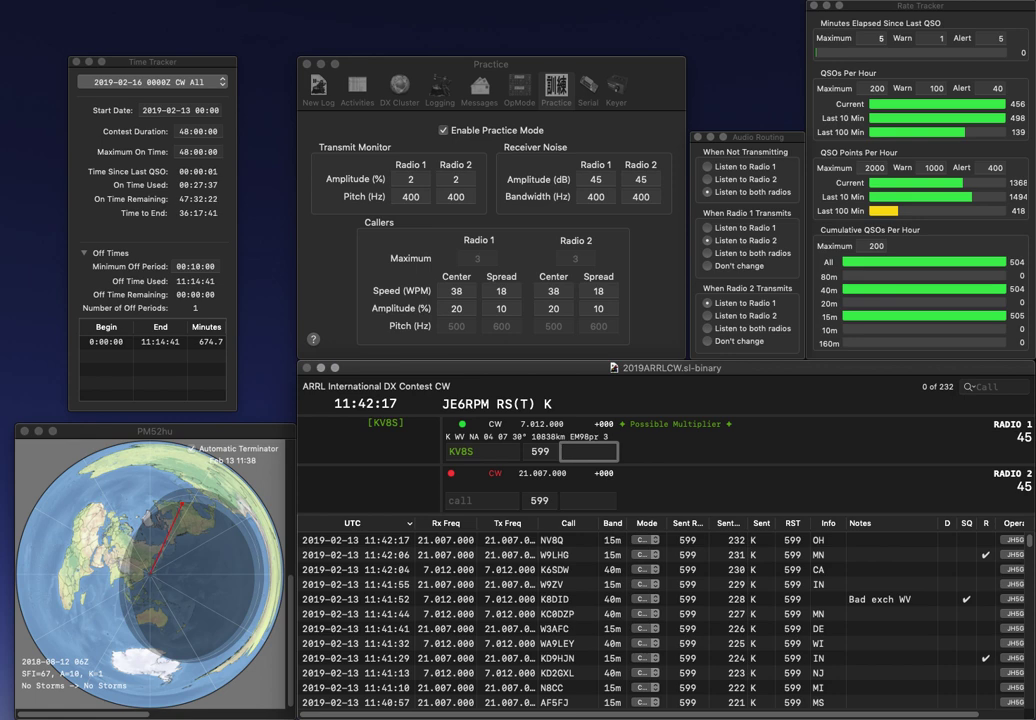
key("Return")
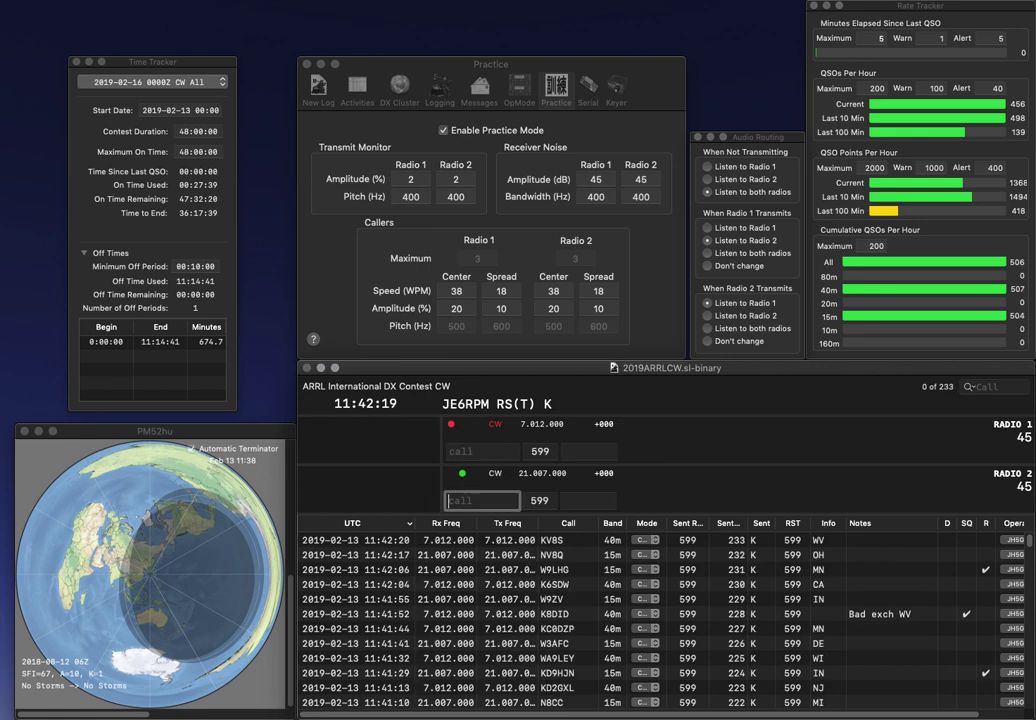
- Answer K5RHZ on Radio 2 and enter the partial call AR on Radio 1
type("K5R")
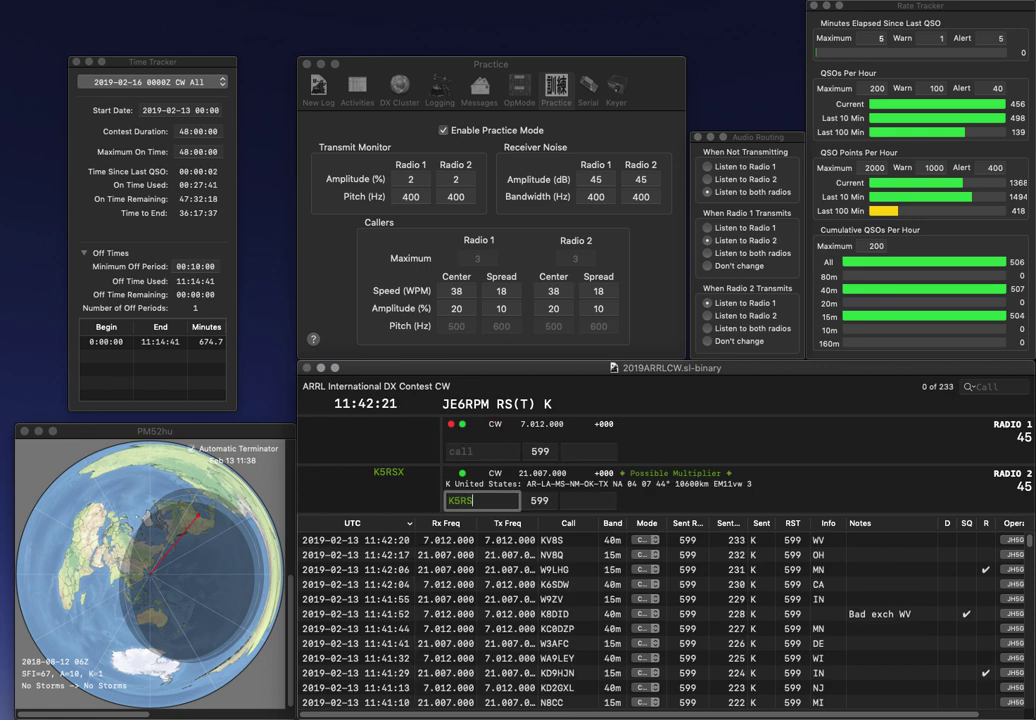
type("HZ")
key("Return")
type("AR")
key("space")
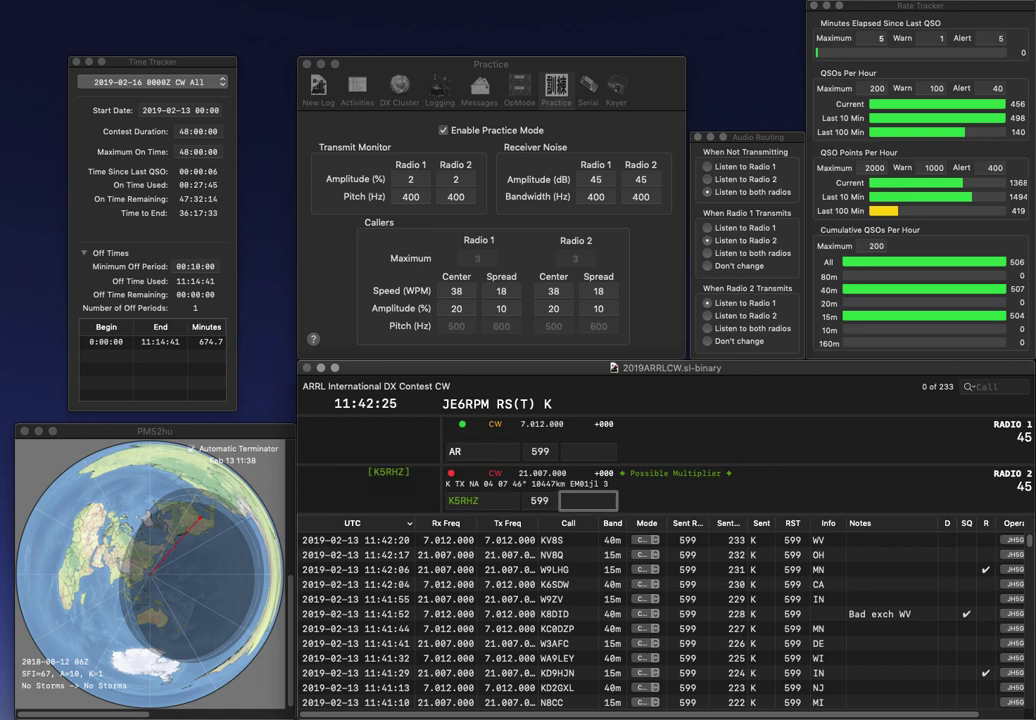
type("TX")
key("Return")
type("K2B")
key("Return")
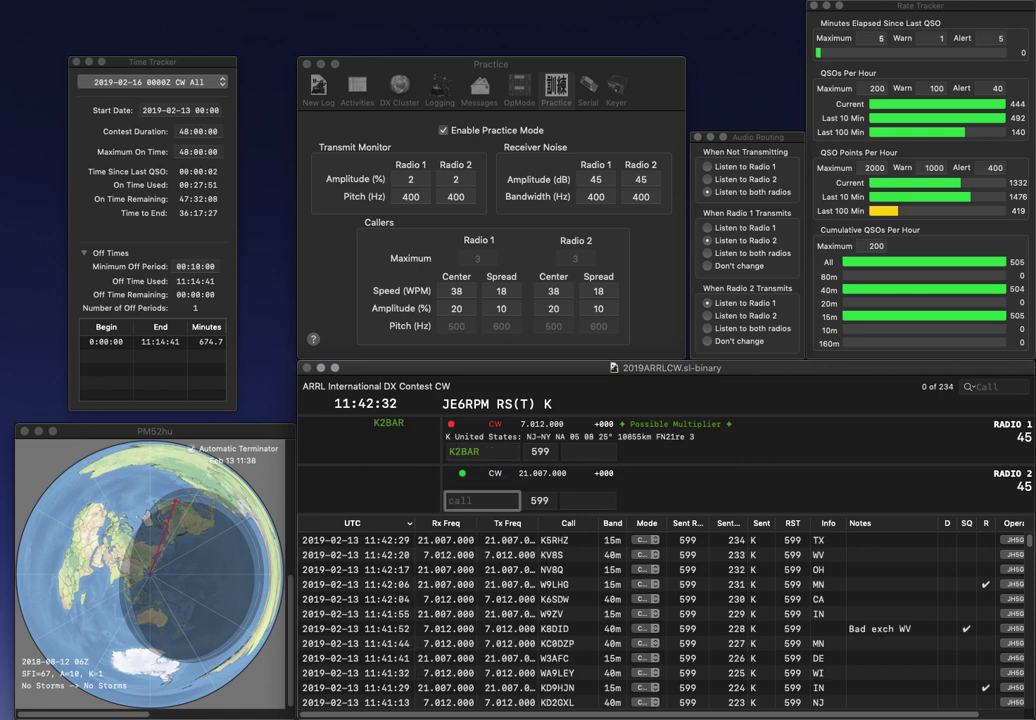
type("KC1")
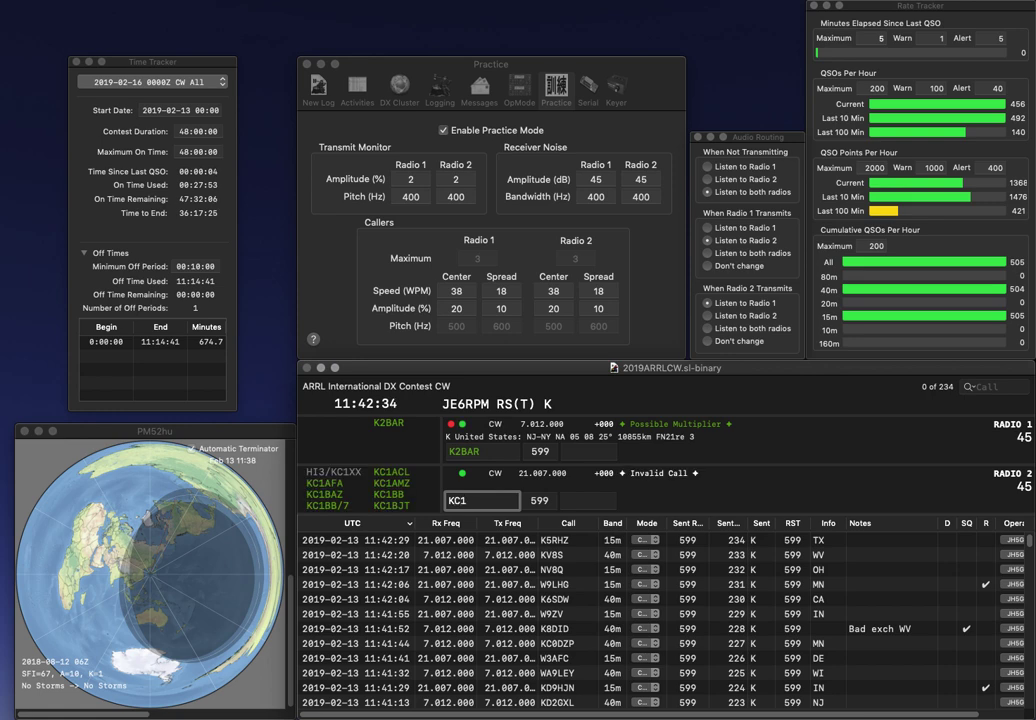
type("NS")
key("Return")
type("N")
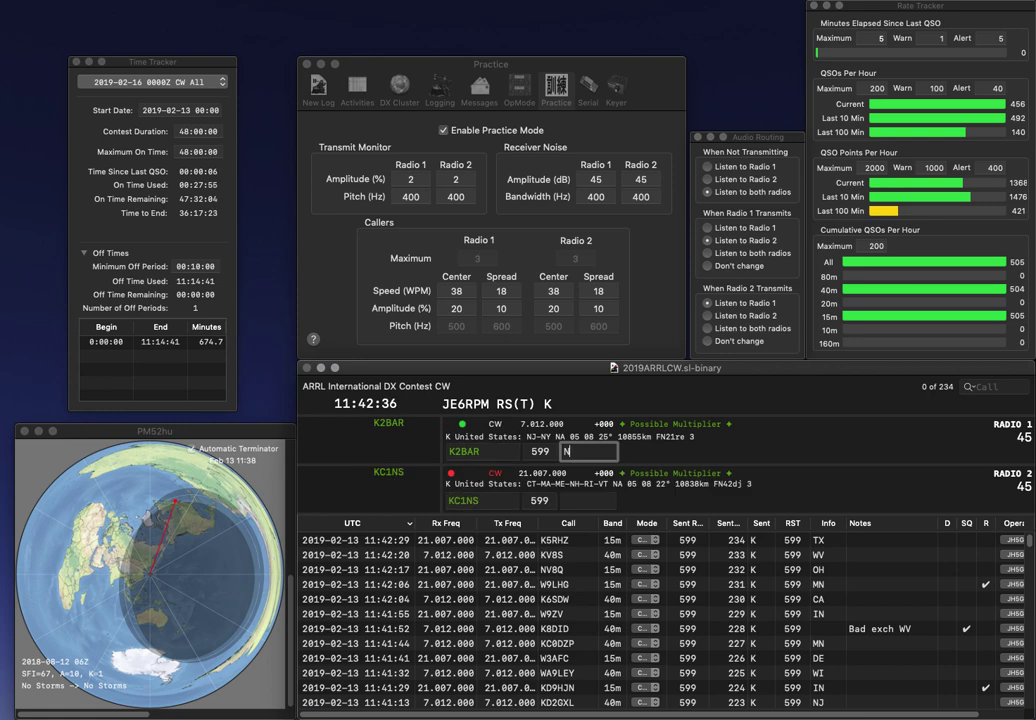
type("Y")
key("Return")
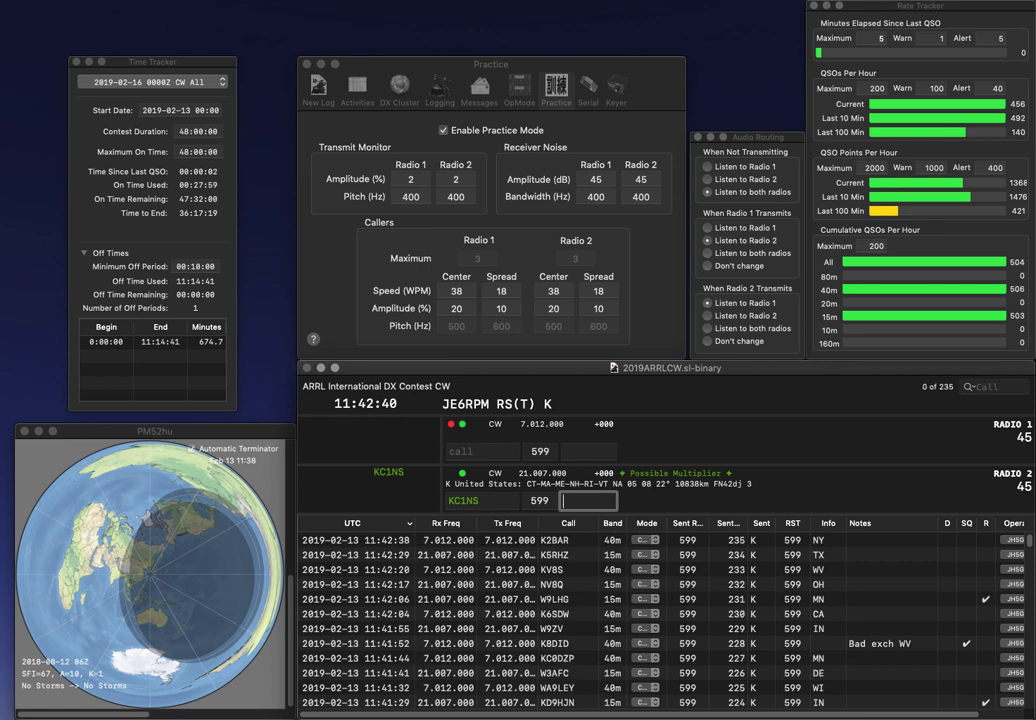
type("CT")
key("Return")
- Enter the calls W7BCW on Radio 1 and WO9I on Radio 2, and answer them
type("W7BCW")
key("Return")
type("O9I")
key("Left")
key("Left")
key("Left")
type("W")
key("Return")
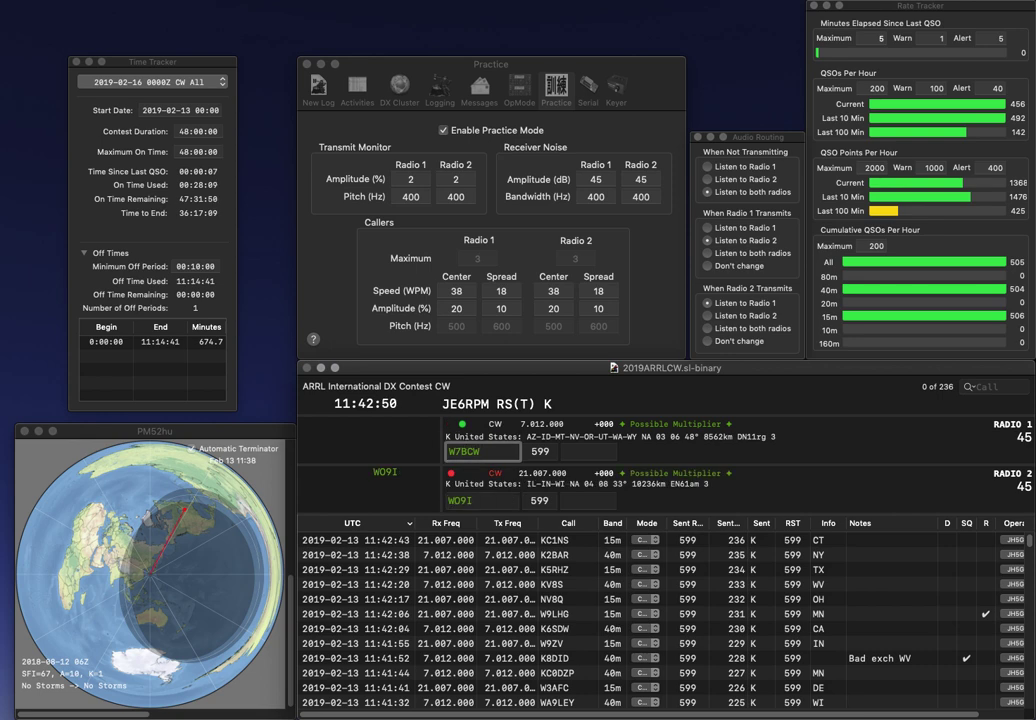
- Change the calls to W7BW on Radio 1 and WBO9I on Radio 2
key("Left")
key("Left")
key("BackSpace")
key("BackSpace")
type("B")
key("Return")
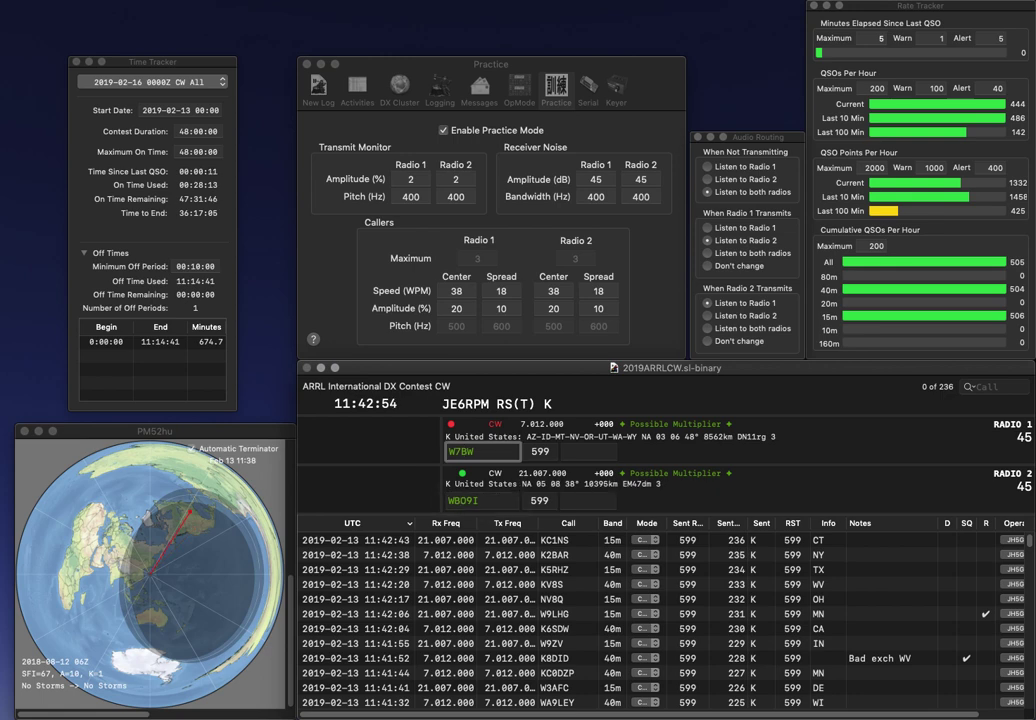
key("Tab")
type("IN")
key("Return")
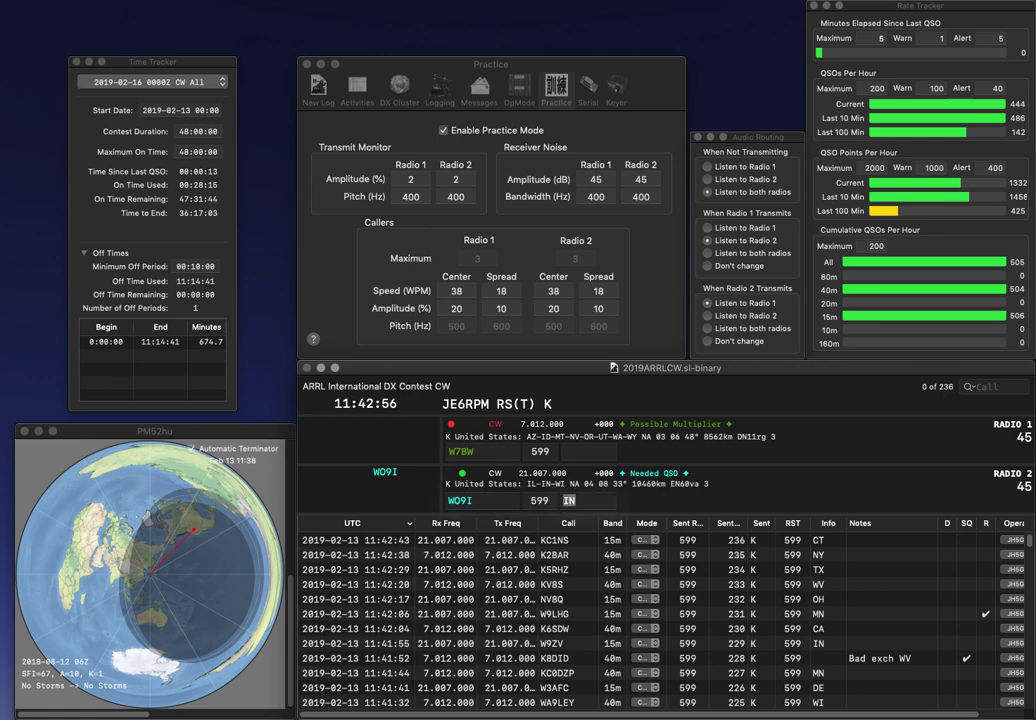
type("B")
key("Return")
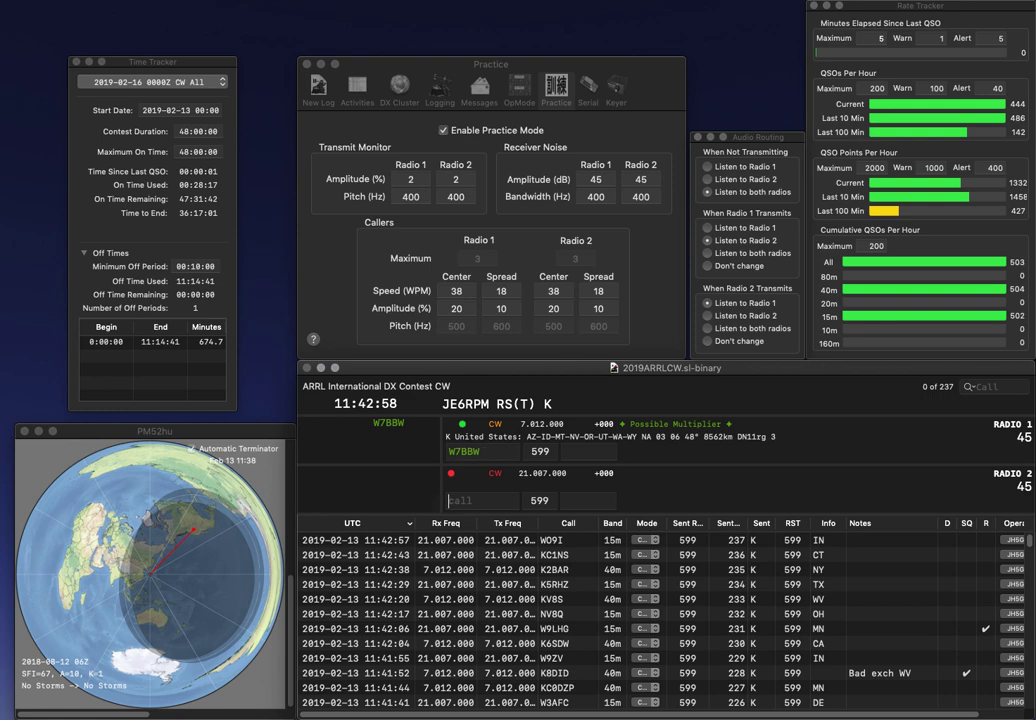
type("K")
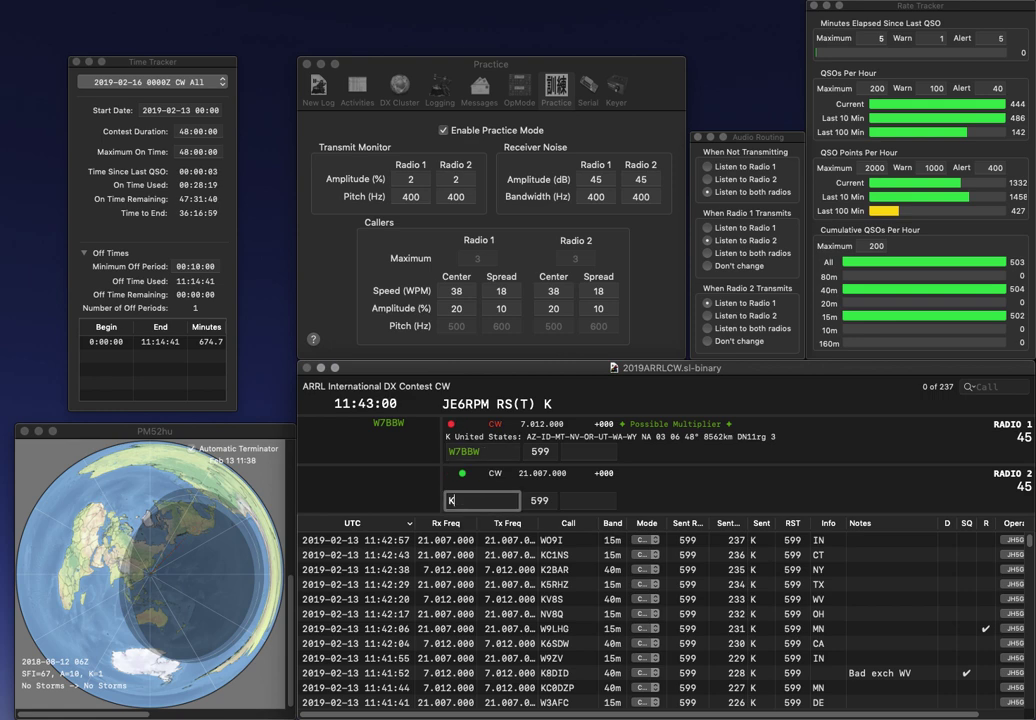
type("5NZ")
key("Return")
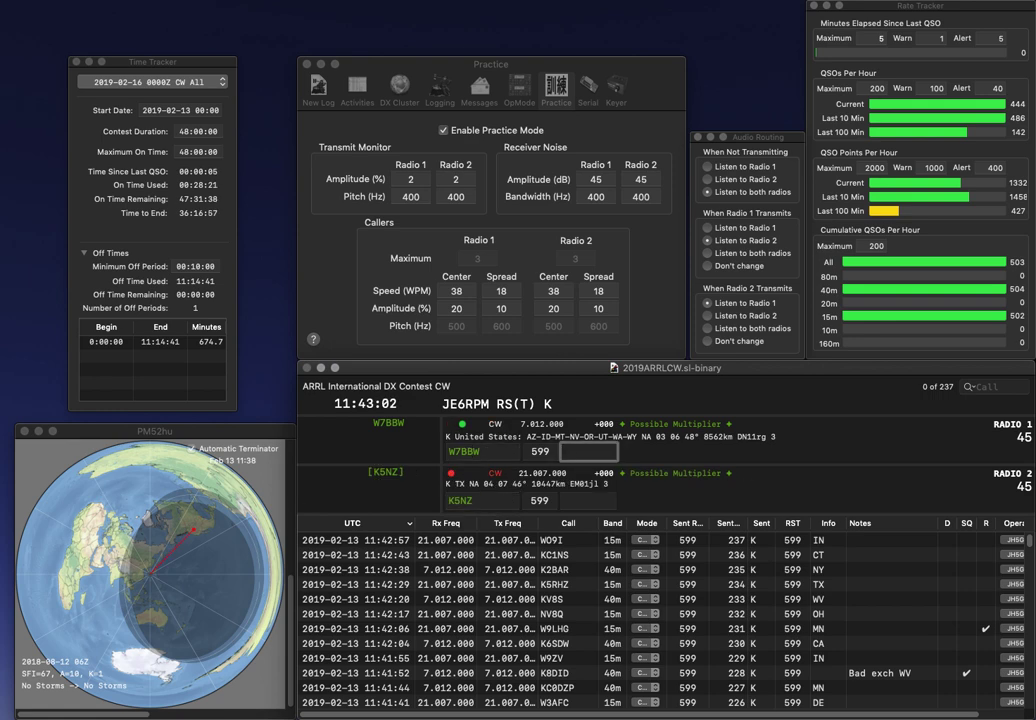
key("BackSpace")
type("D")
key("Return")
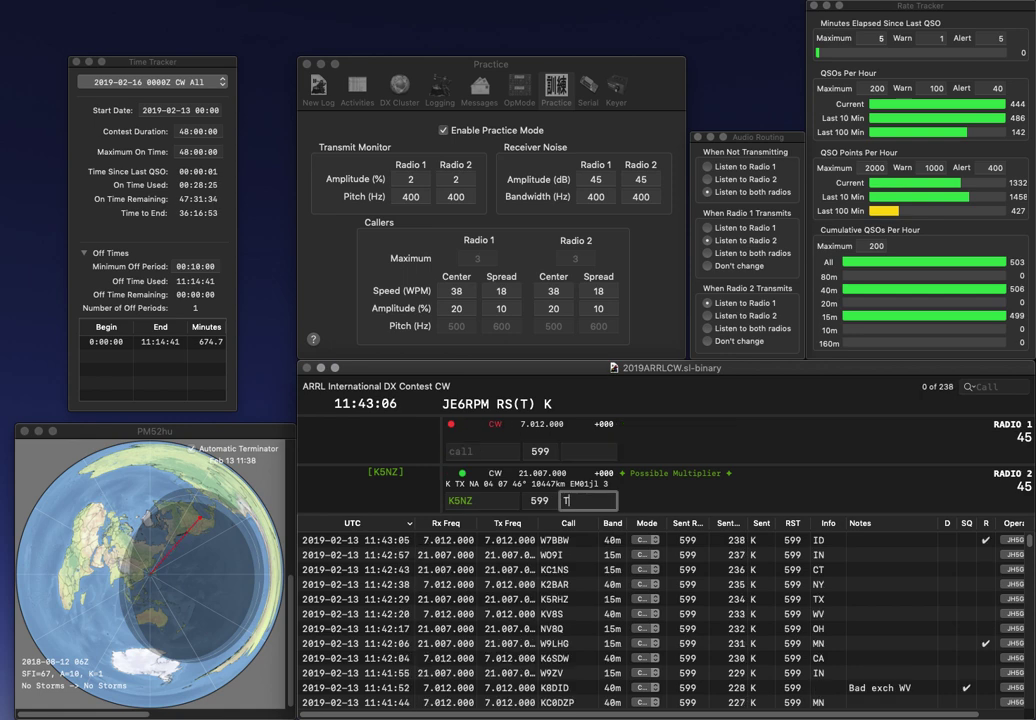
key("Return")
type("K")
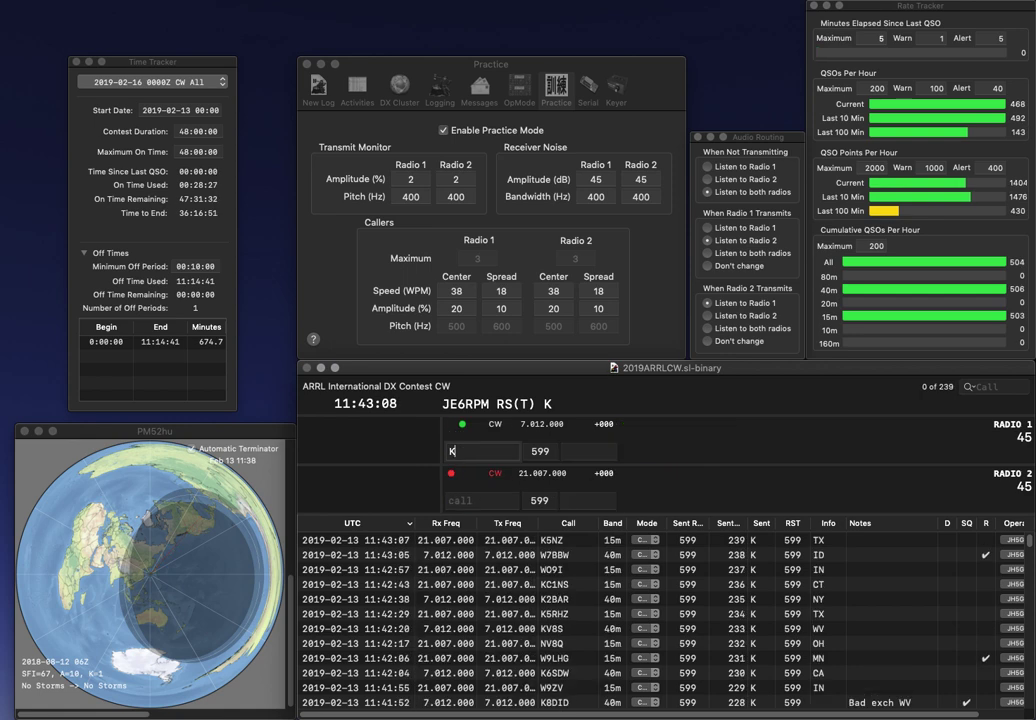
type("4PP")
key("Return")
type("K6BEE")
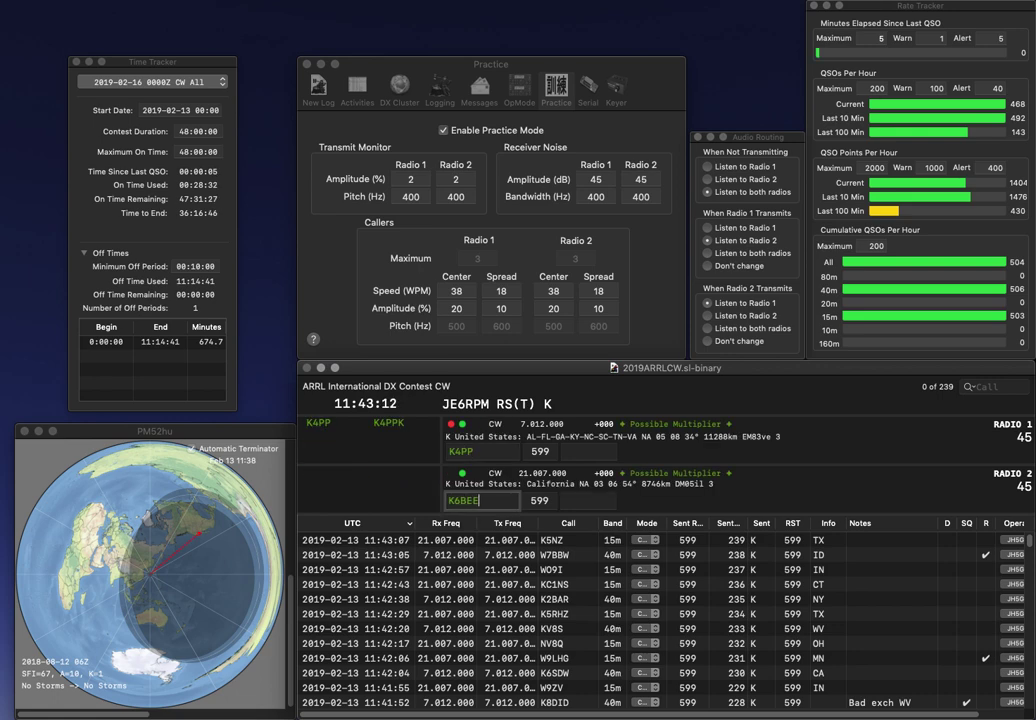
key("Return")
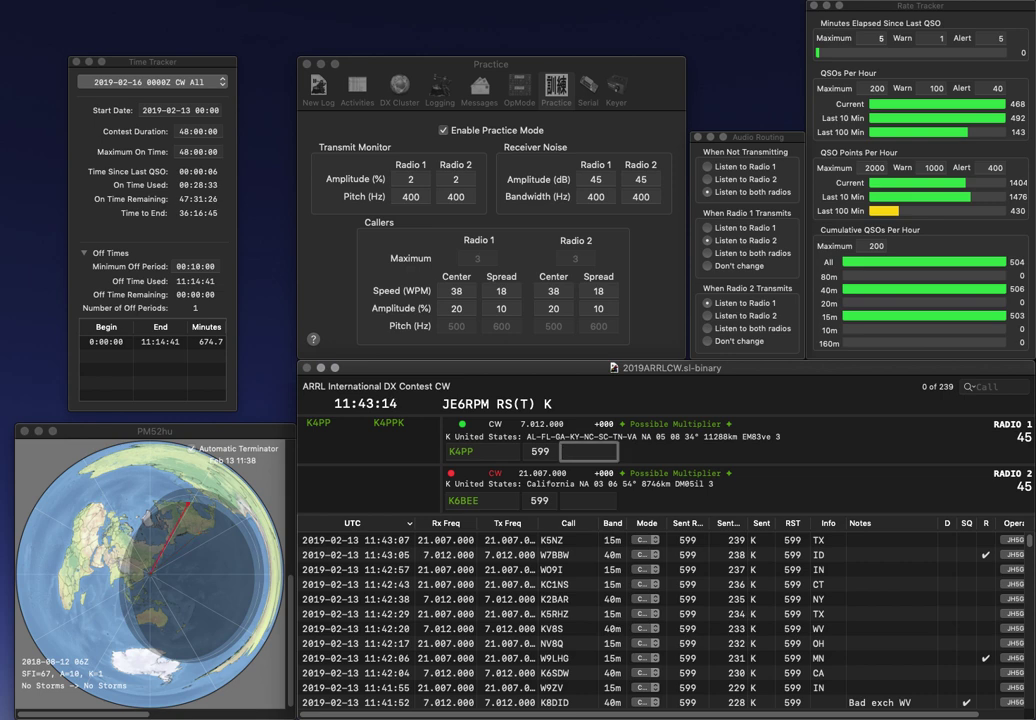
type("SC")
key("Return")
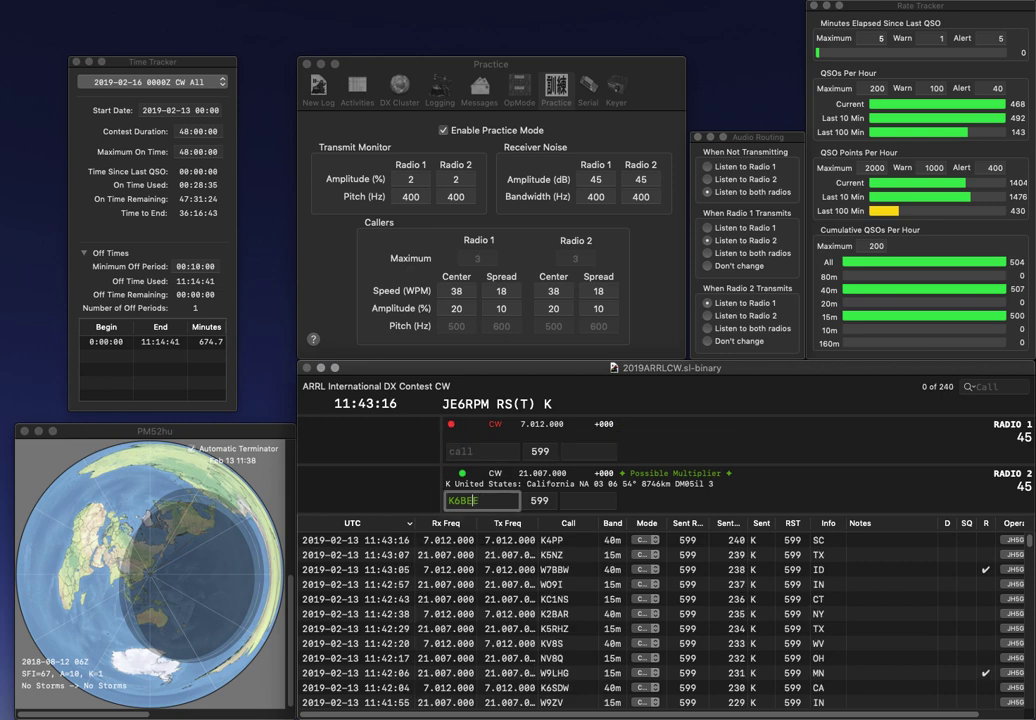
key("BackSpace")
key("BackSpace")
key("BackSpace")
type("EIE")
key("Return")
type("KD")
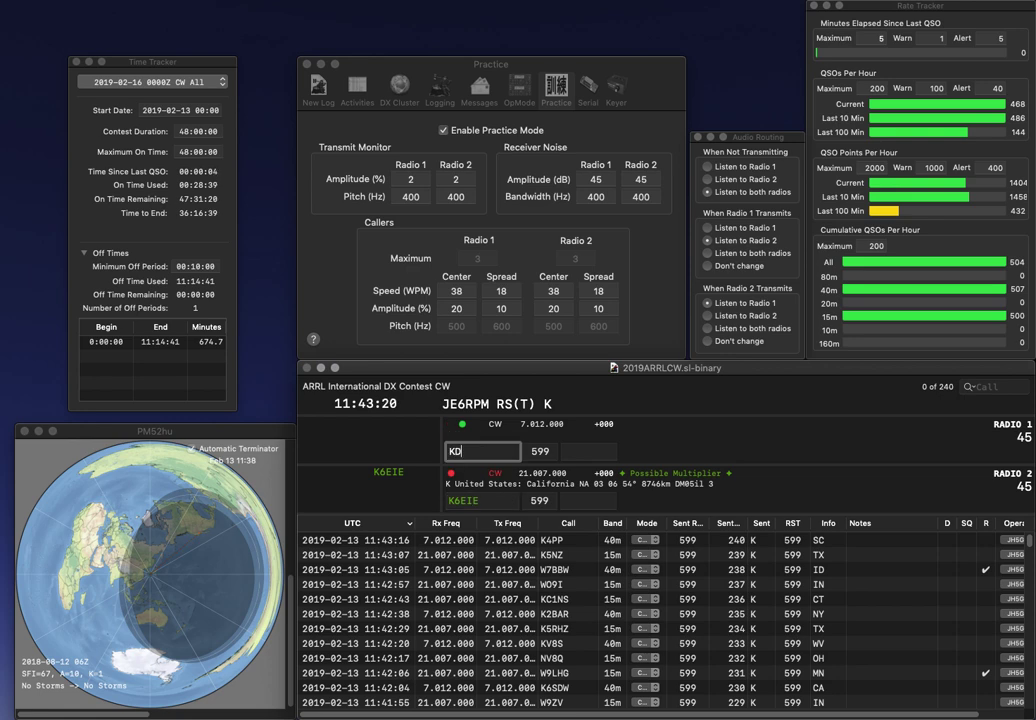
type("8W")
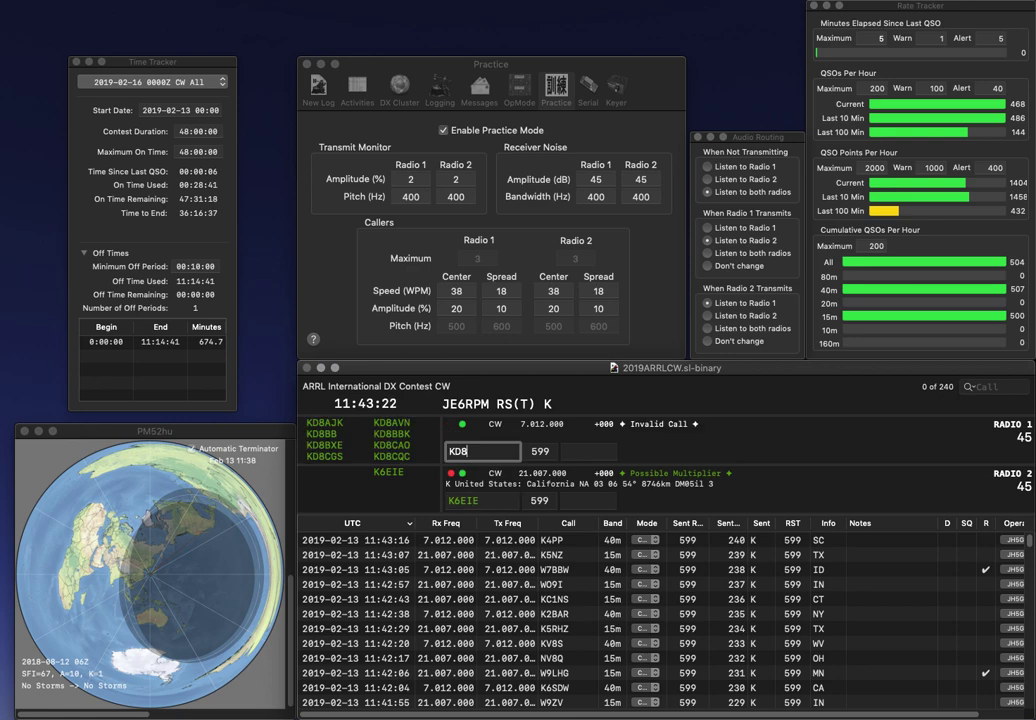
key("Return")
type("CA")
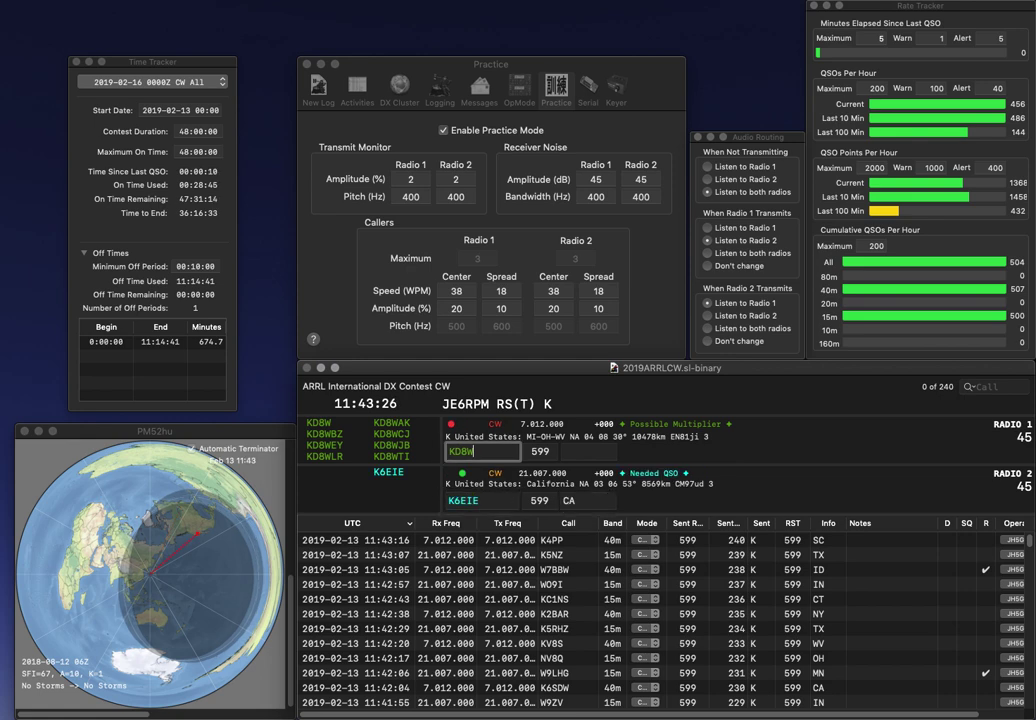
key("Return")
- Extend the Radio 1 call to KD8WAK, and enter AA1CT on Radio 2
type("KD8WAK")
key("Return")
type("AA1CT")
key("Return")
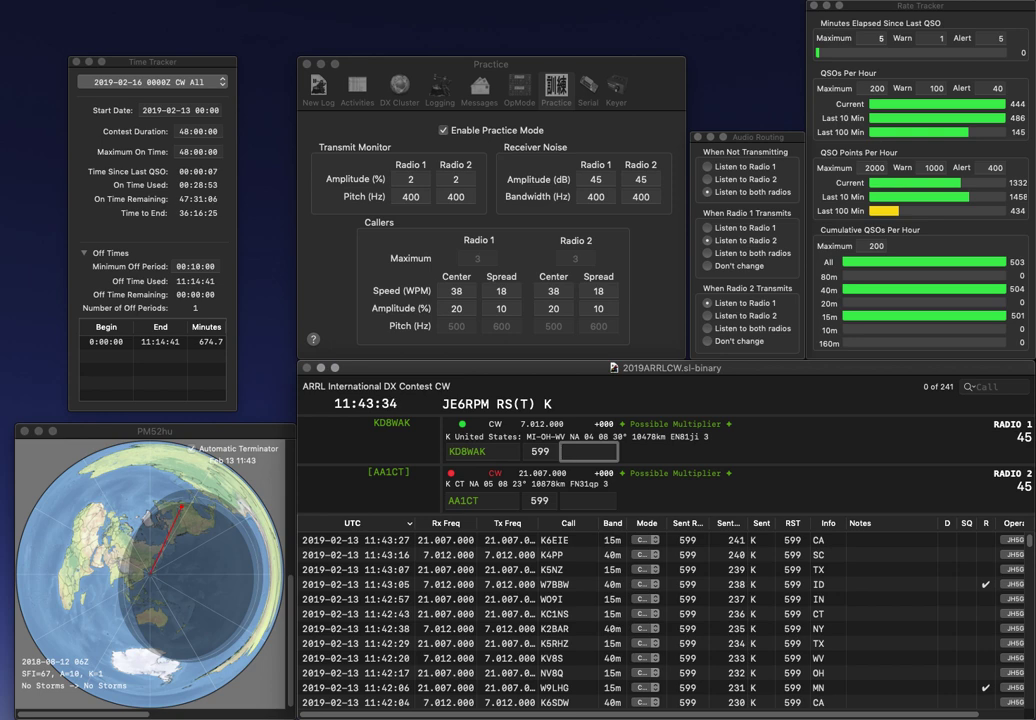
key("Return")
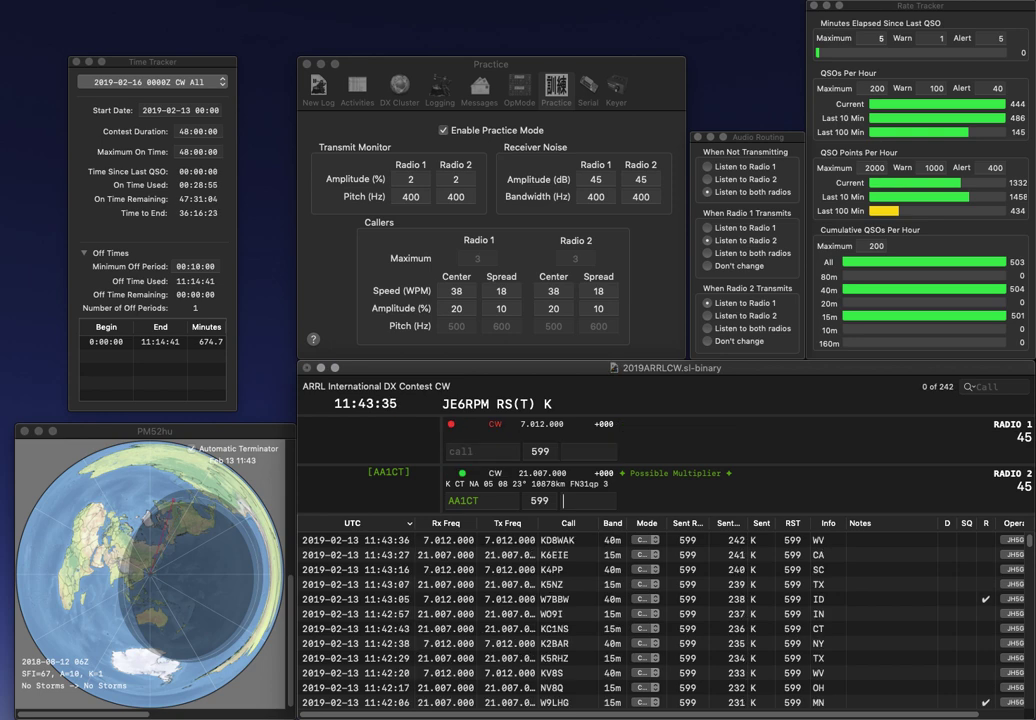
type("CT")
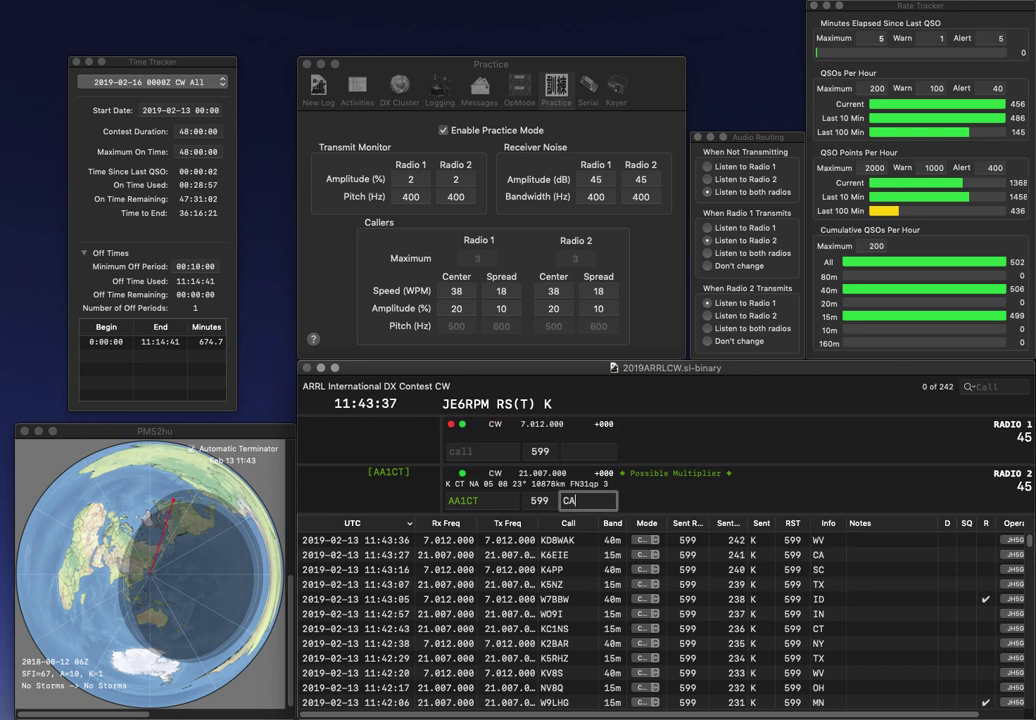
key("Return")
- Enter the partial call KMG on Radio 1 and the call KF5GTX on Radio 2, and answer both
type("KM")
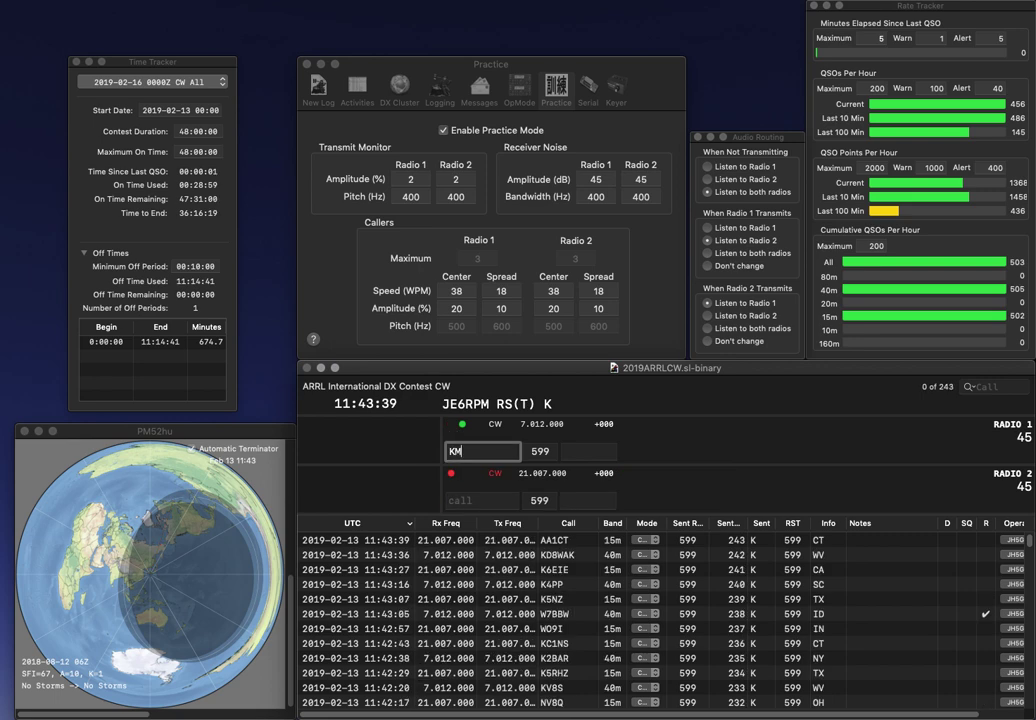
type("G")
key("Return")
type("KF5GTX")
key("Return")
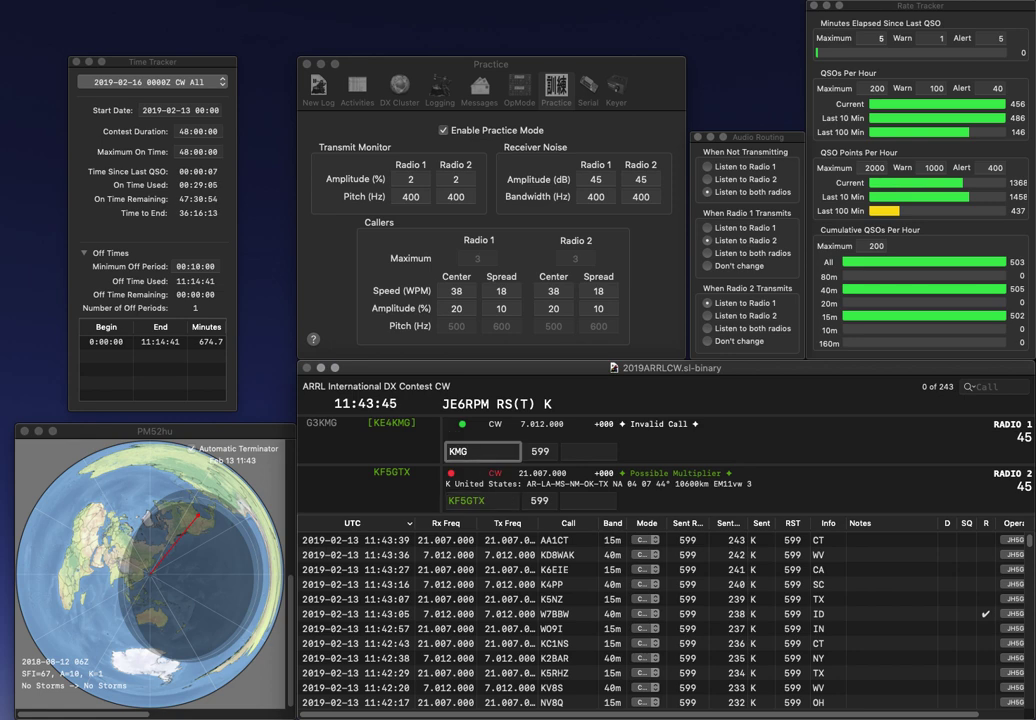
type("4")
key("Return")
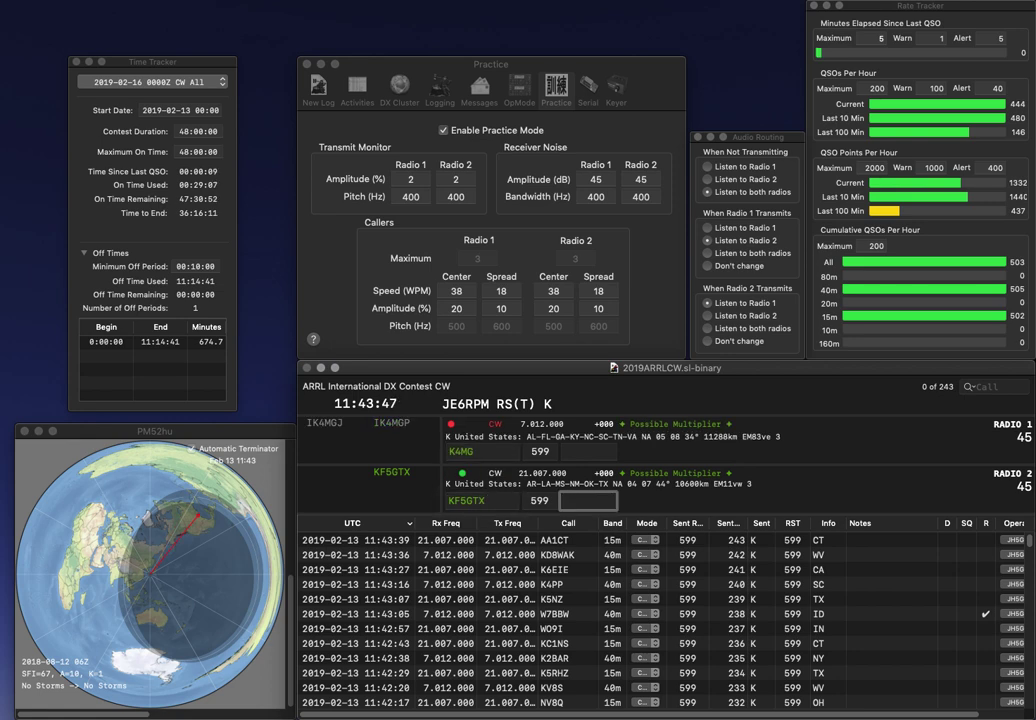
type("AR")
key("Return")
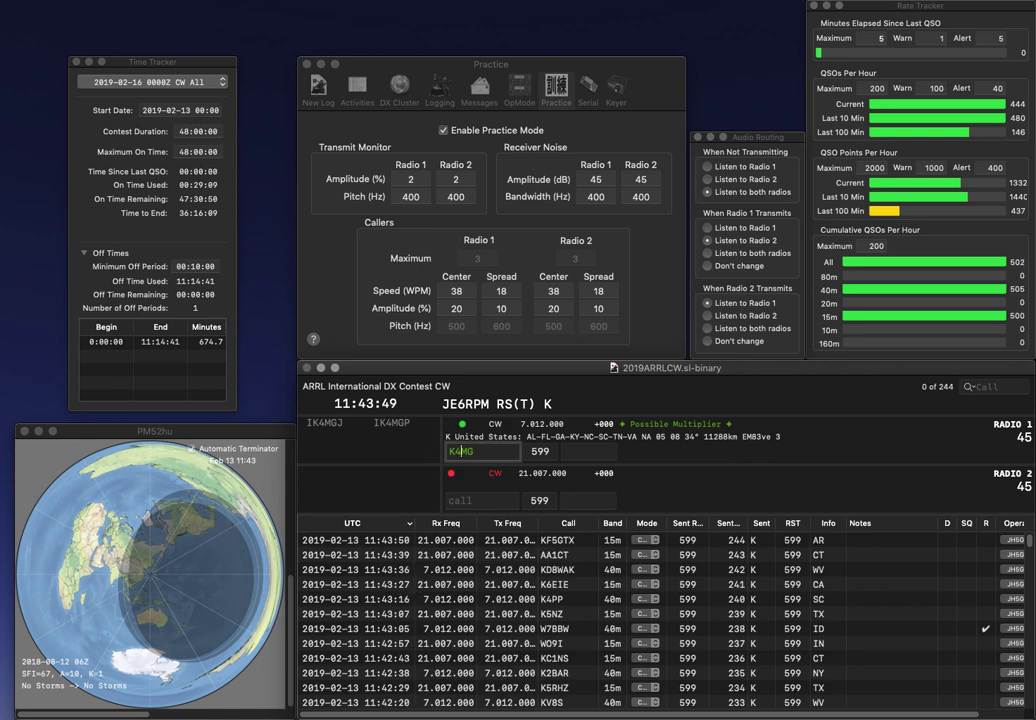
type("B")
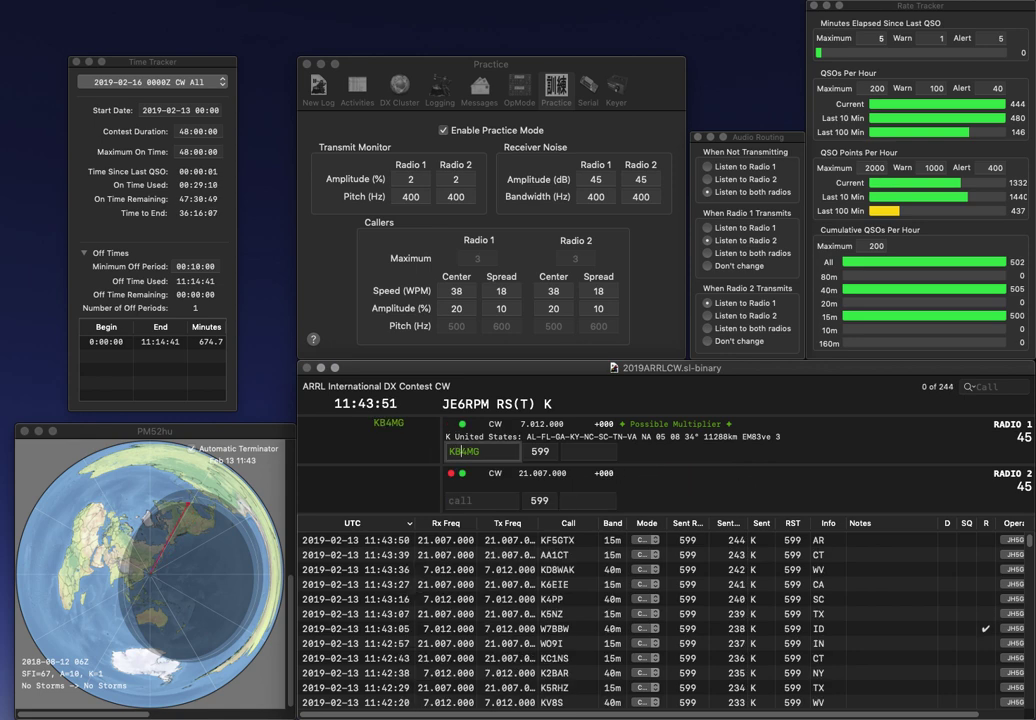
key("Return")
type("8")
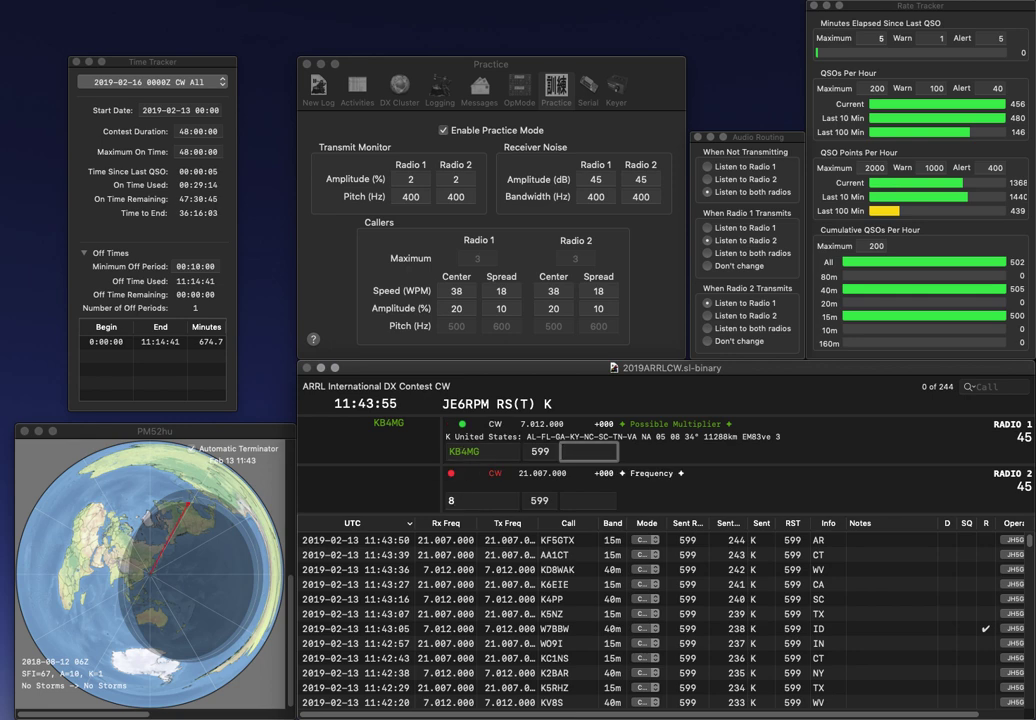
type("KY")
key("Return")
type("NJ")
type("U")
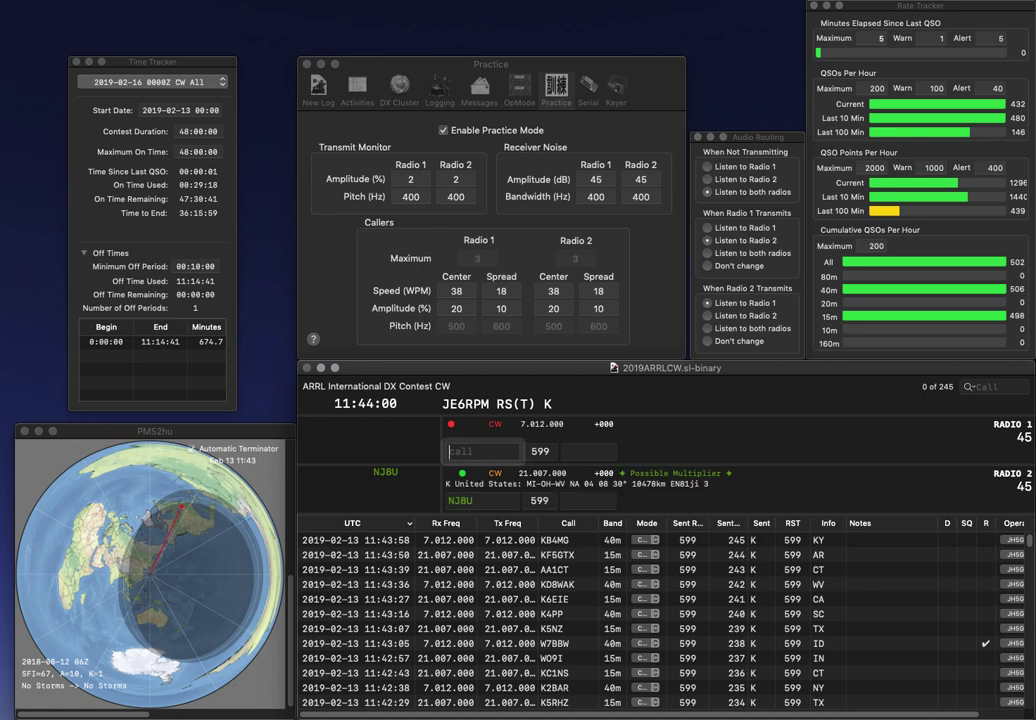
type("K2")
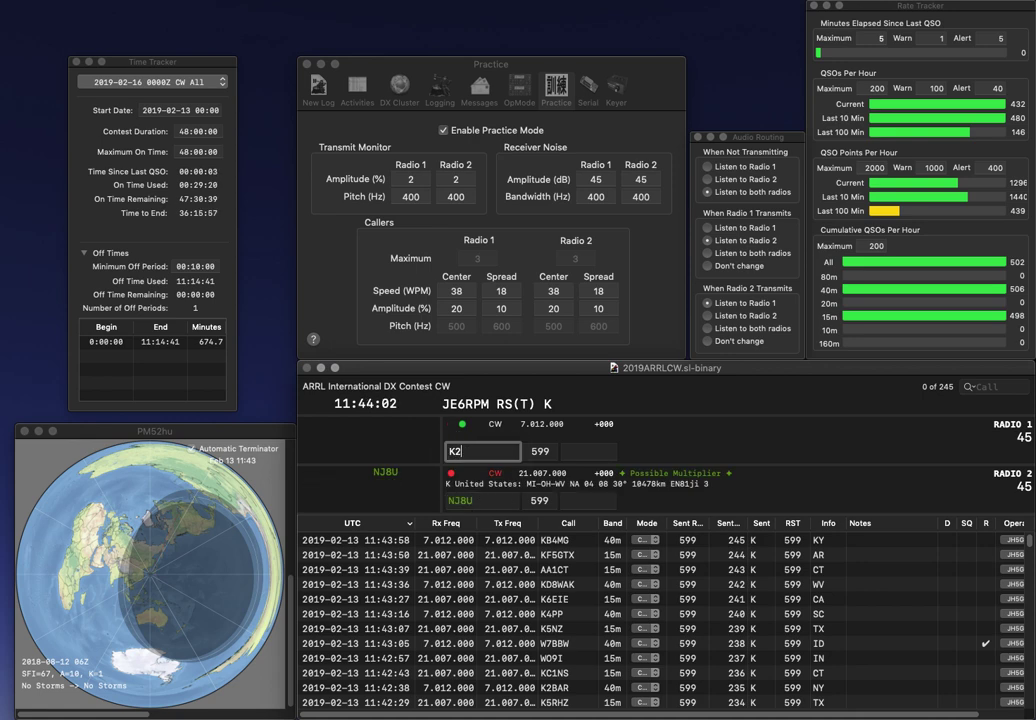
type("CDI")
key("Return")
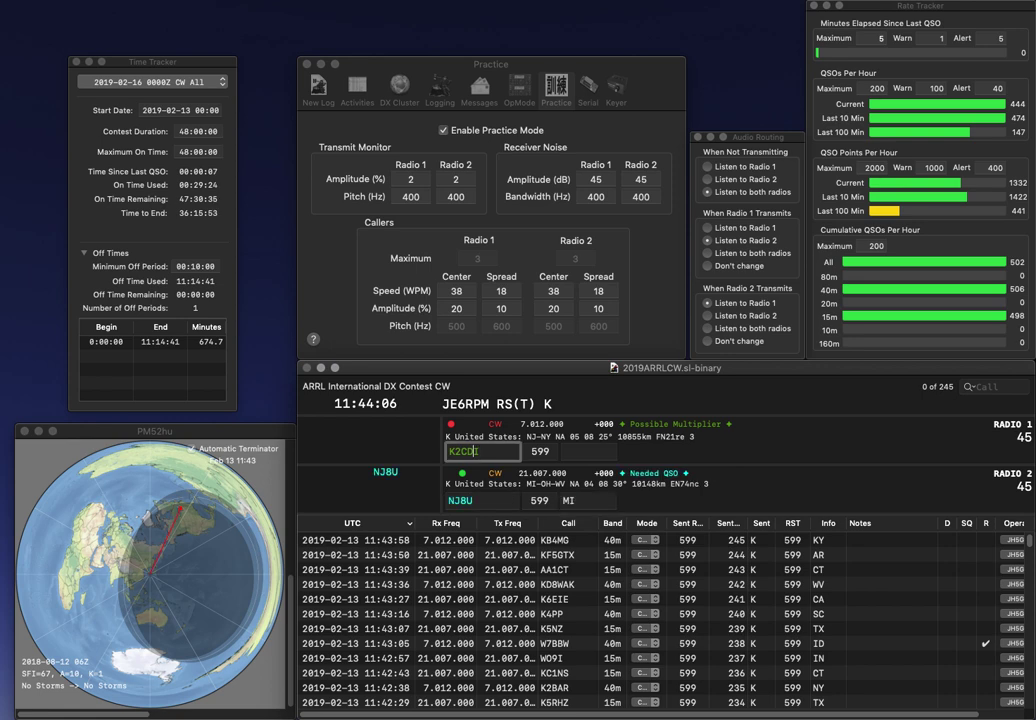
key("Return")
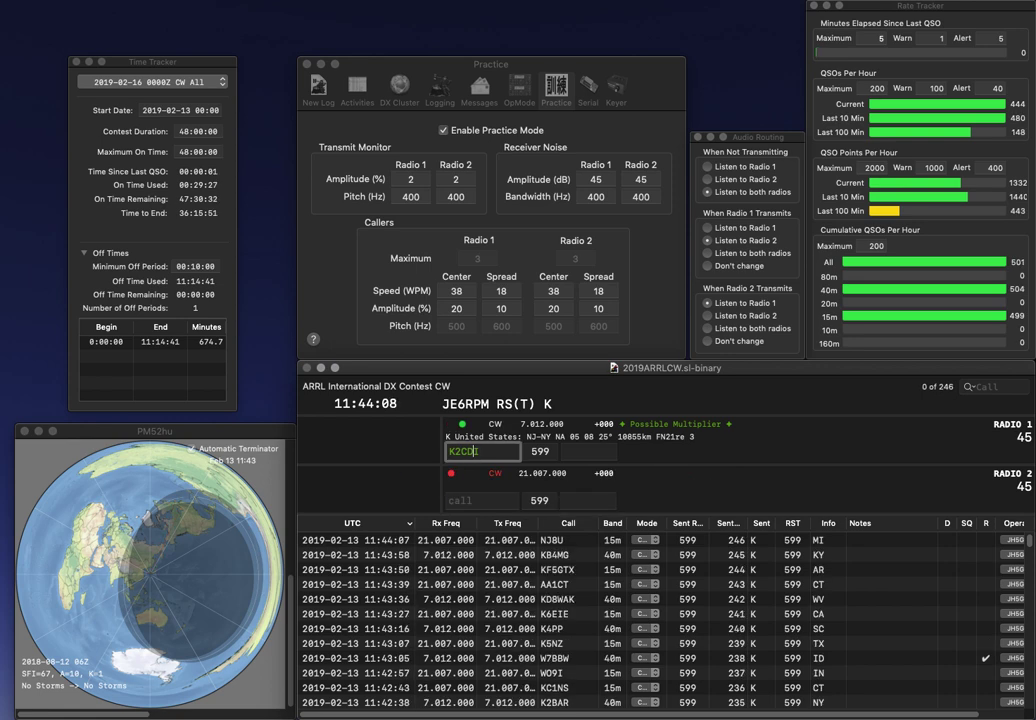
- Correct the Radio 1 call to K2CBI, and enter N1FDX on Radio 2
key("Return")
key("BackSpace")
key("BackSpace")
type("BI")
key("Return")
type("N1FDX")
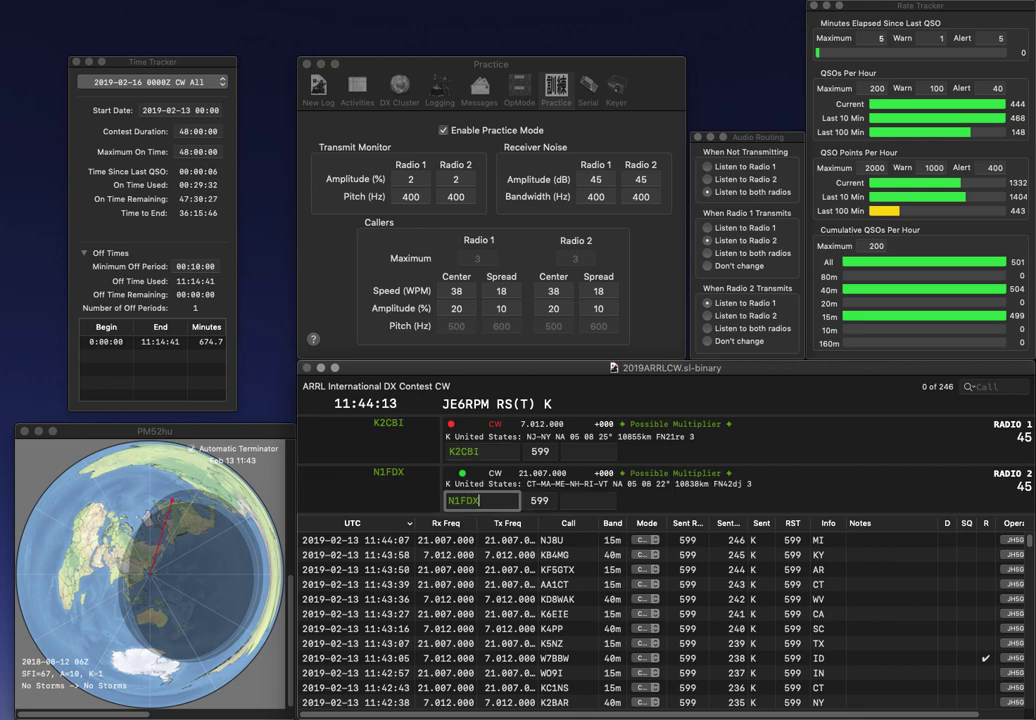
key("Return")
type("N")
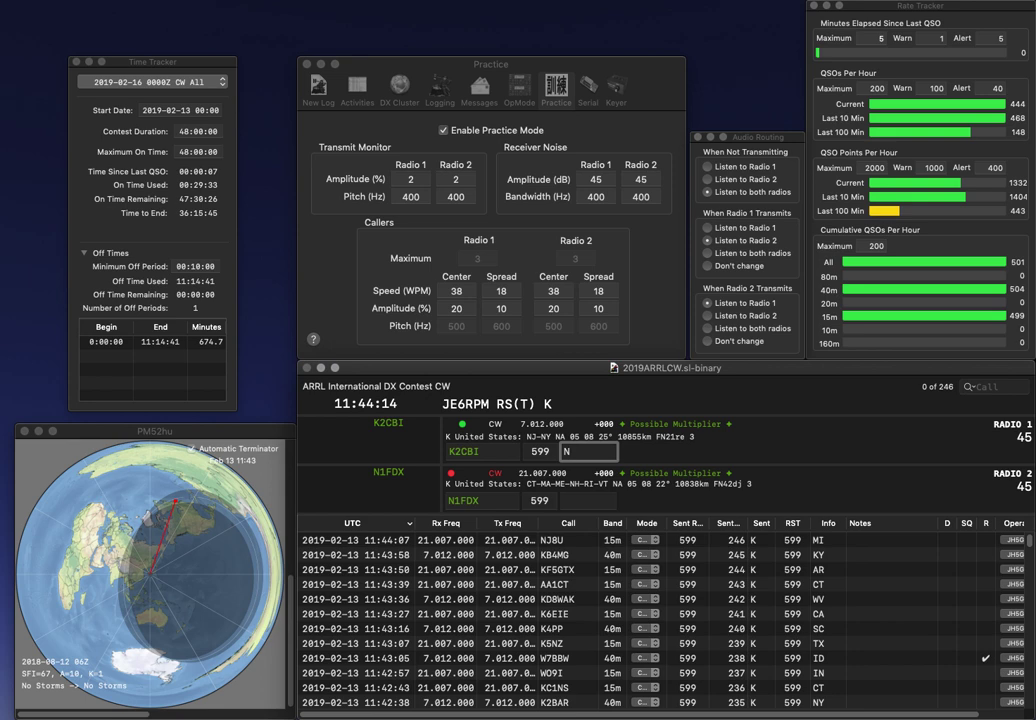
type("J")
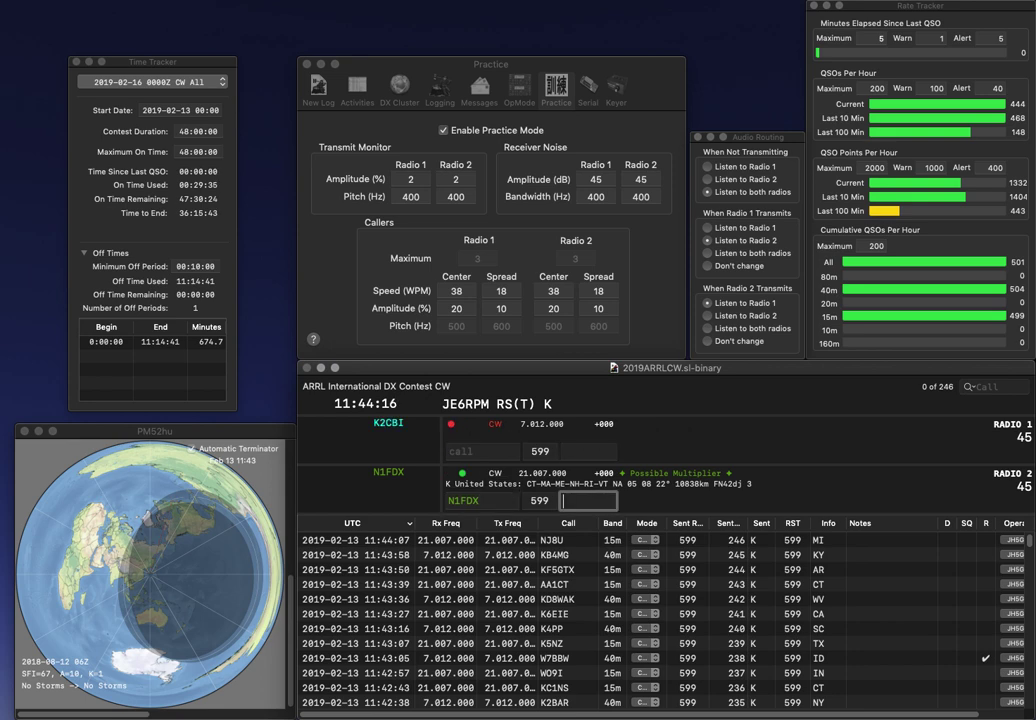
key("Return")
type("M")
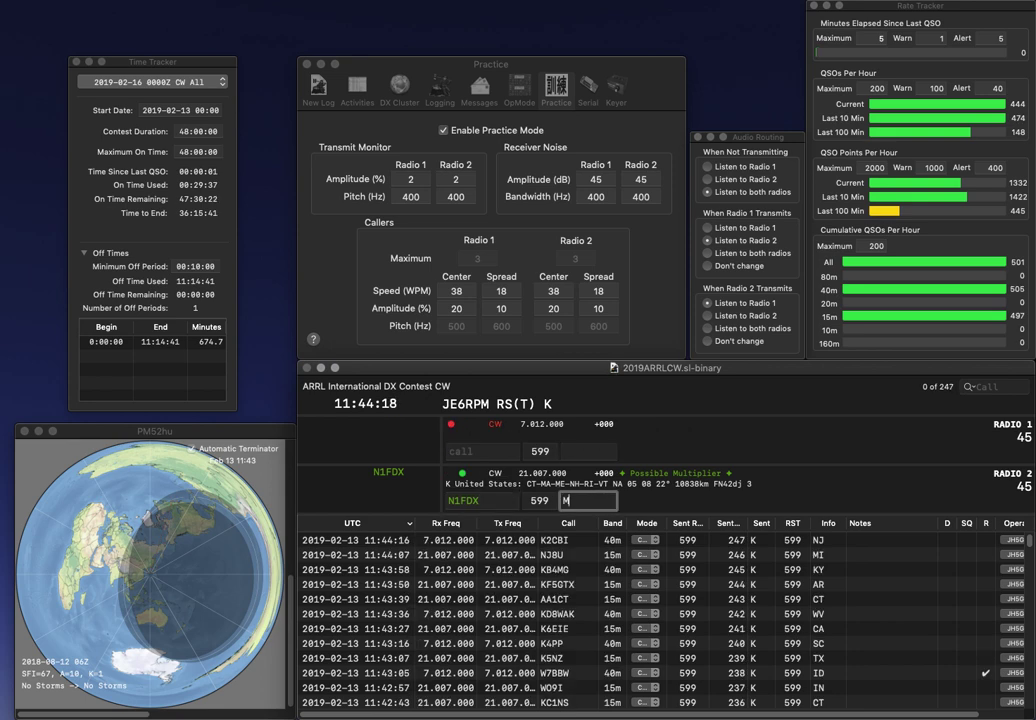
type("E")
key("Return")
type("WD")
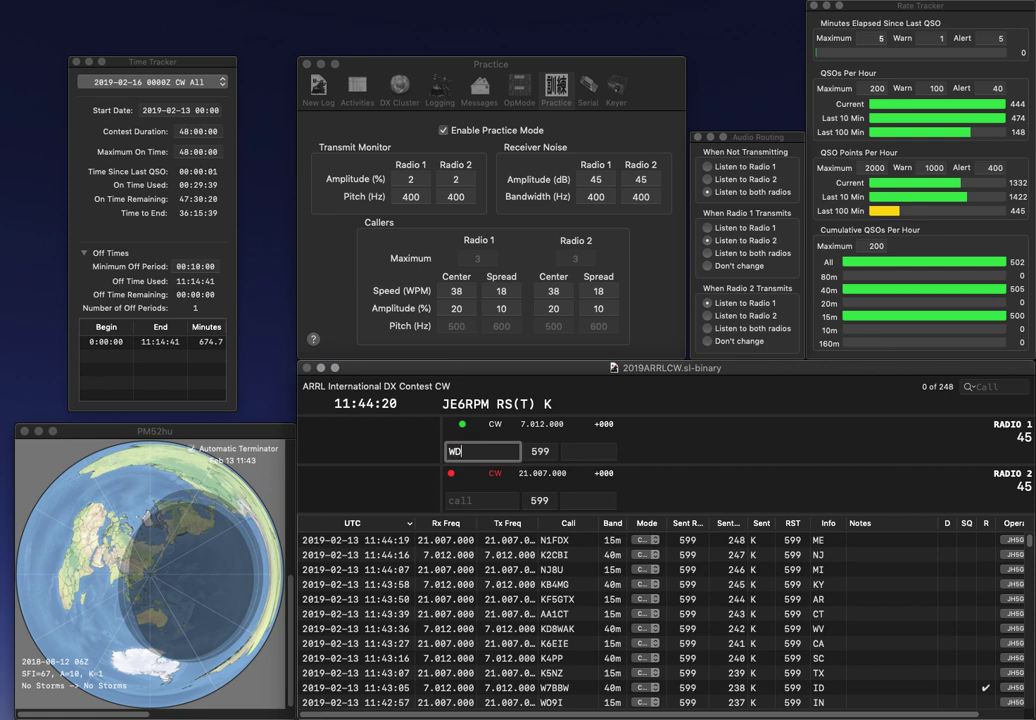
type("5ENH")
key("Return")
type("K0ARA")
key("Return")
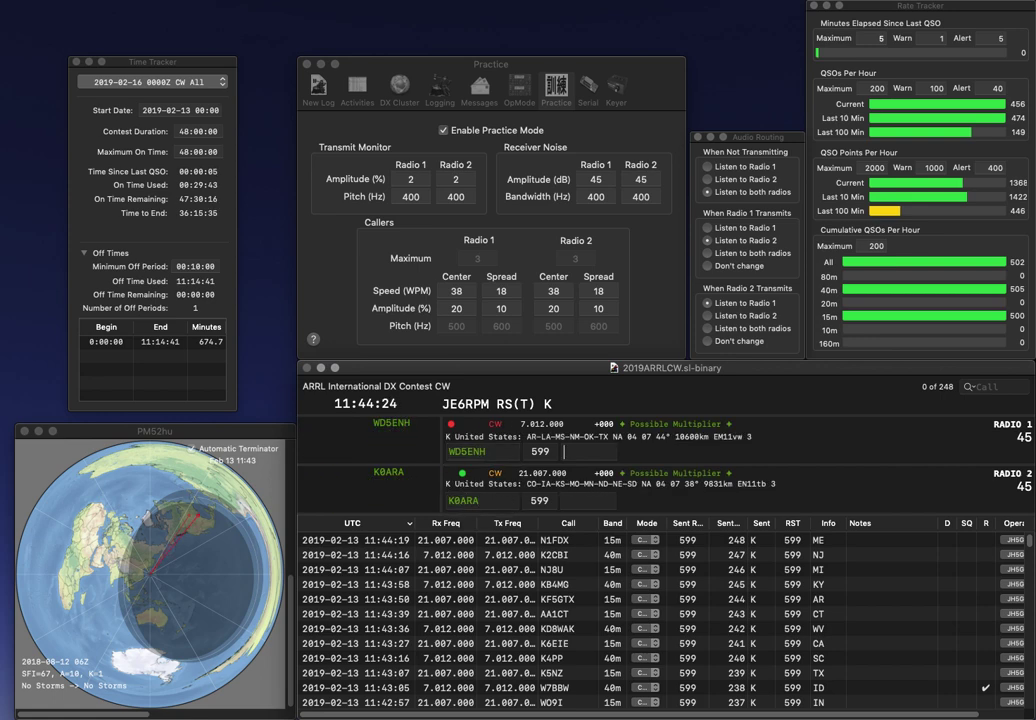
type("TX")
key("Return")
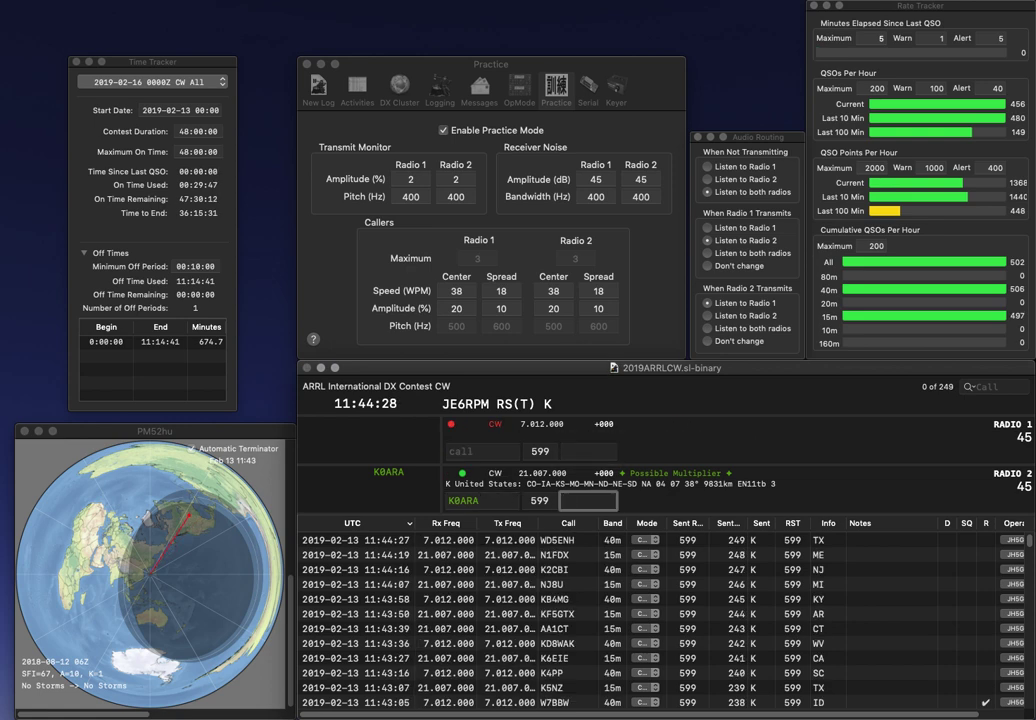
type("IA")
key("Return")
- Enter W5SE on Radio 1 and K6BB on Radio 2, and log W5SE with exchange TX
type("W5SE")
key("Return")
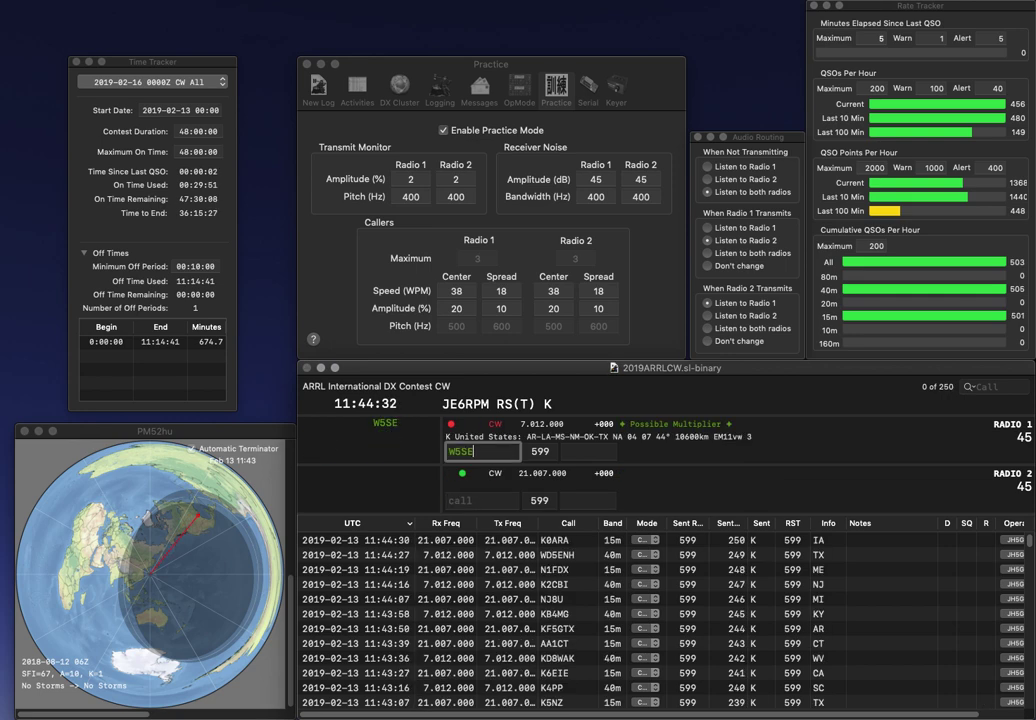
type("K6")
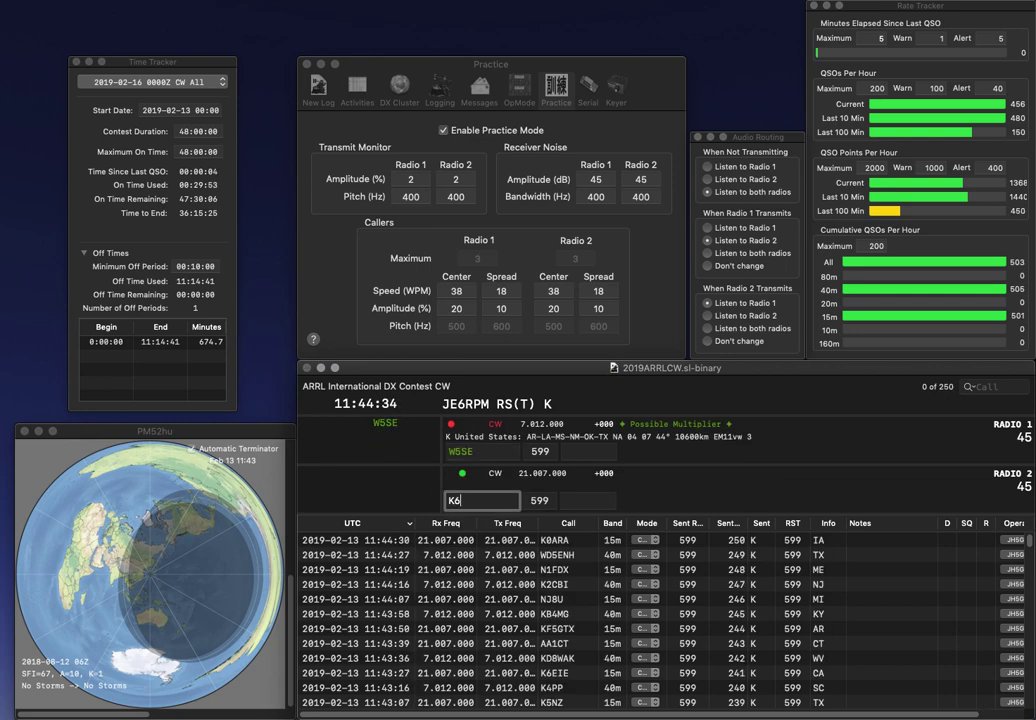
type("BB")
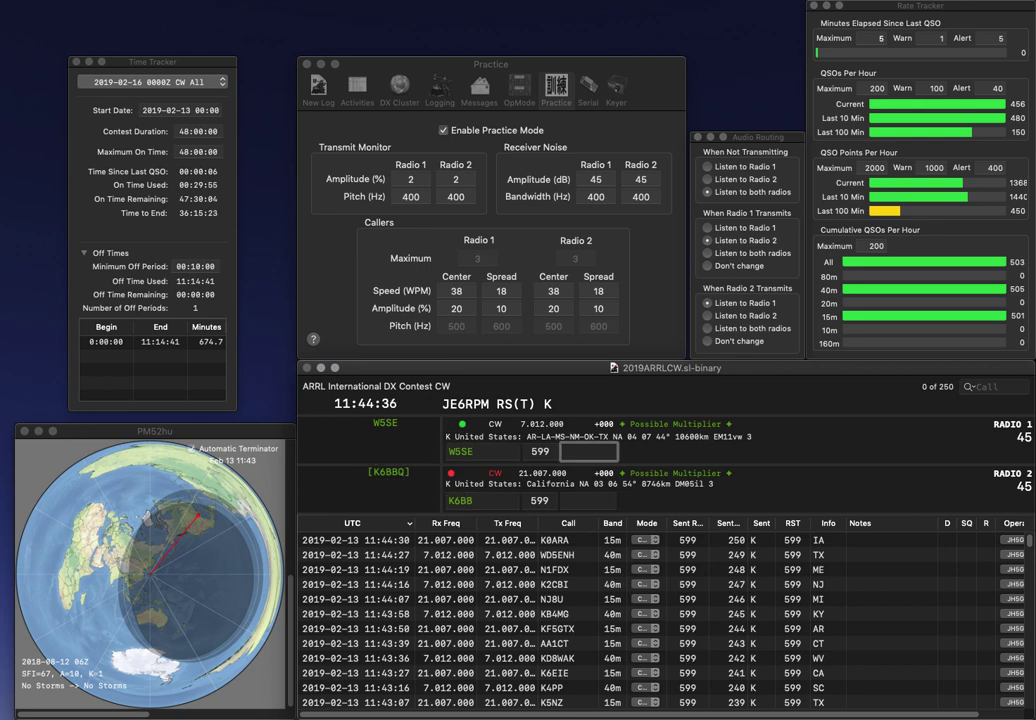
key("Return")
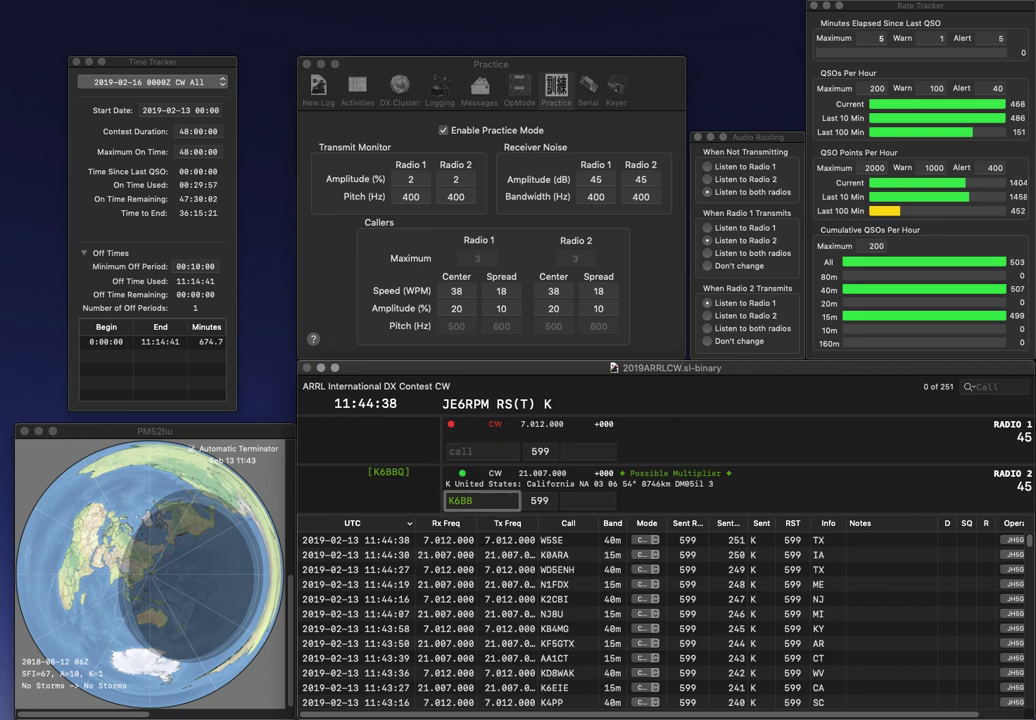
key("BackSpace")
key("BackSpace")
type("DSB")
key("Return")
type("M")
key("Return")
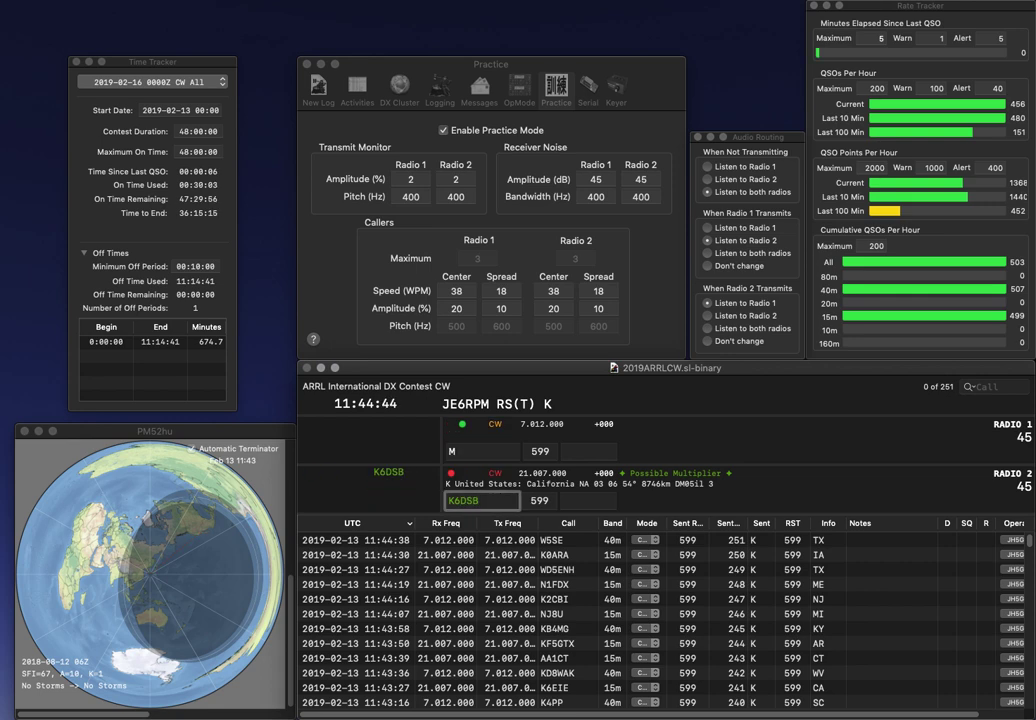
key("Tab")
type("CA")
key("Return")
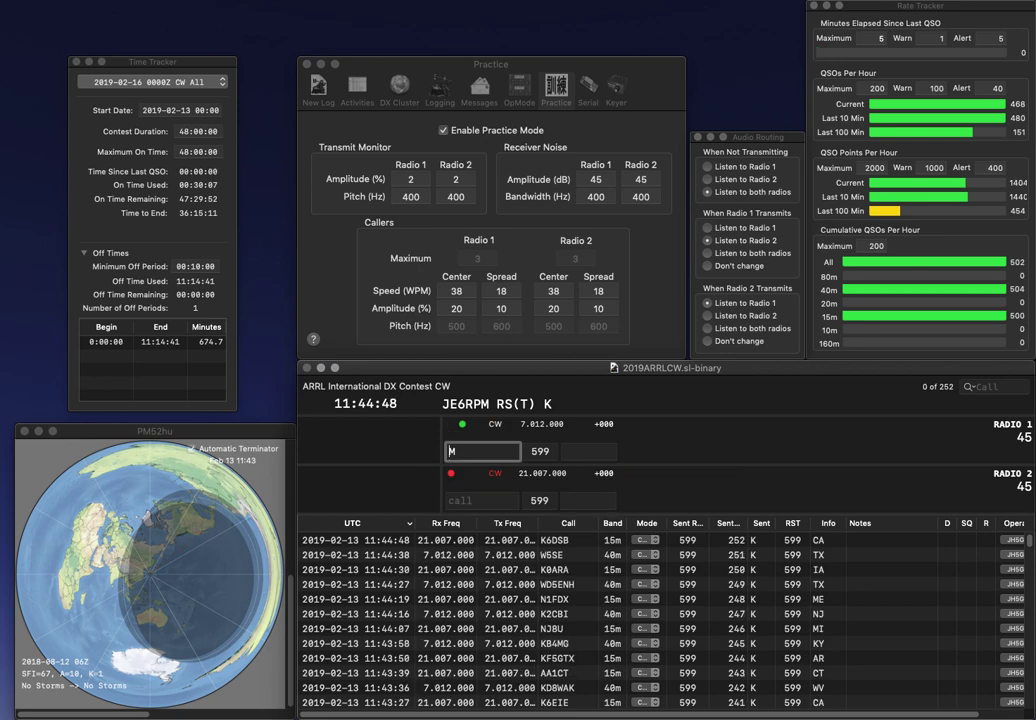
type("MM")
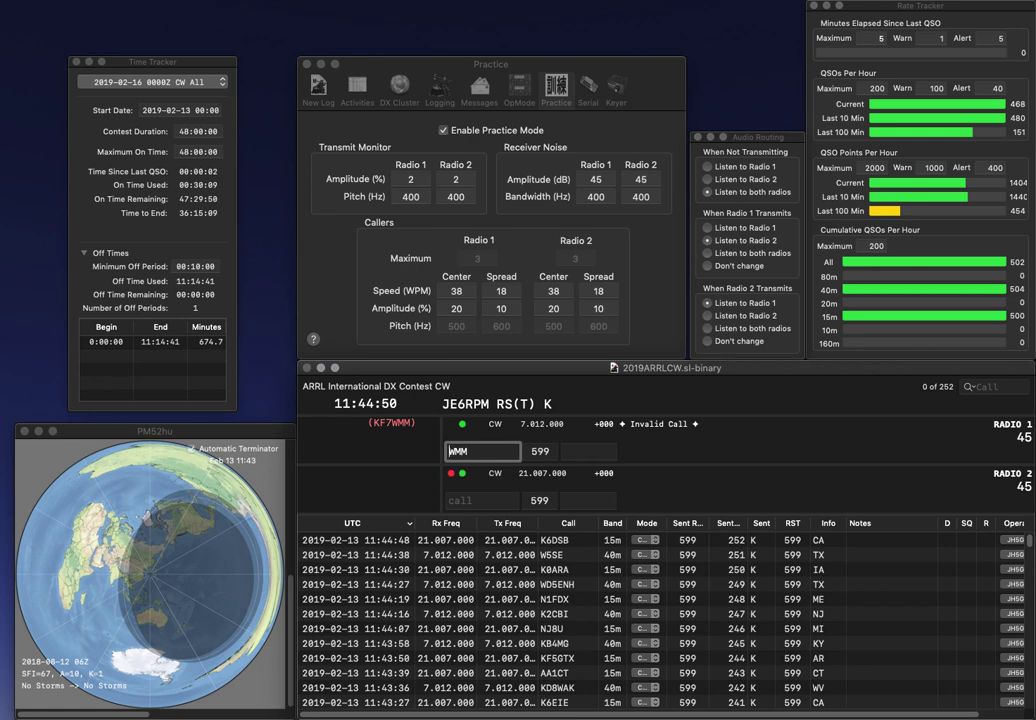
key("Left")
key("Left")
type("Q5")
key("Return")
- Enter the partial call 3W on Radio 2, extend it to WA3WBX, and answer the caller
type("3WP")
key("BackSpace")
key("Left")
key("Left")
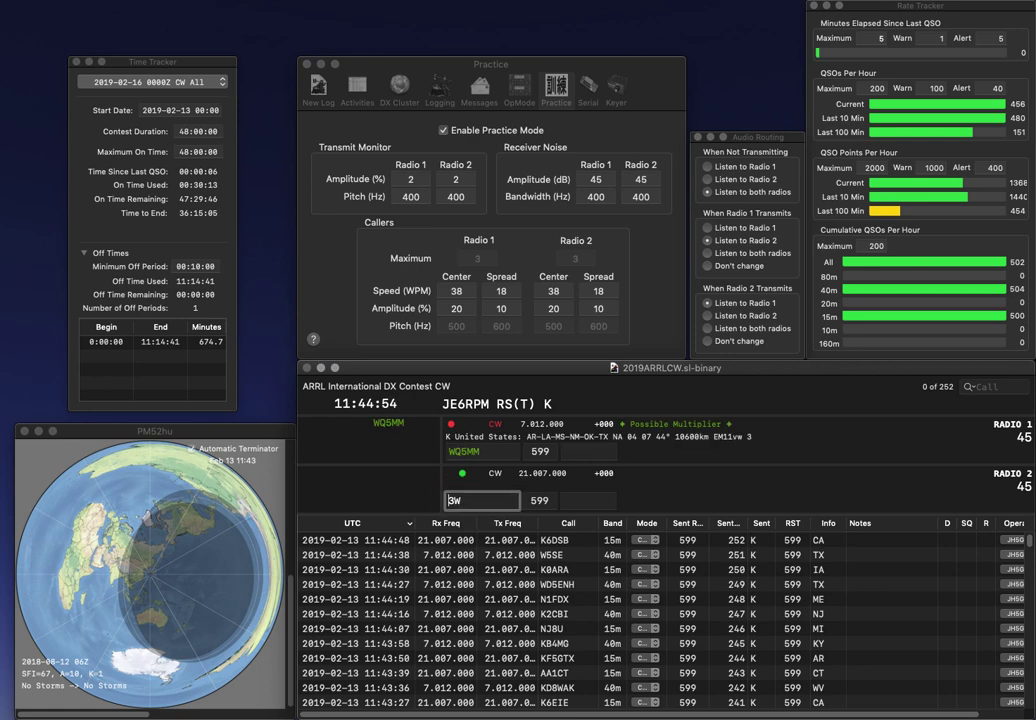
type("WA")
key("Right")
key("Right")
type("BX")
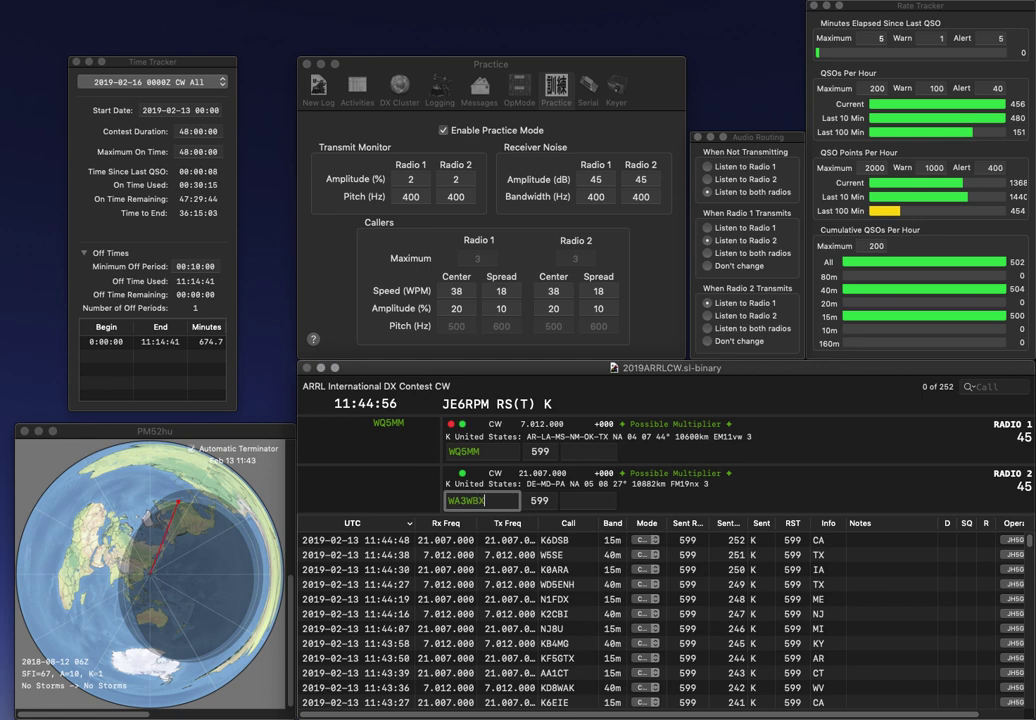
key("Return")
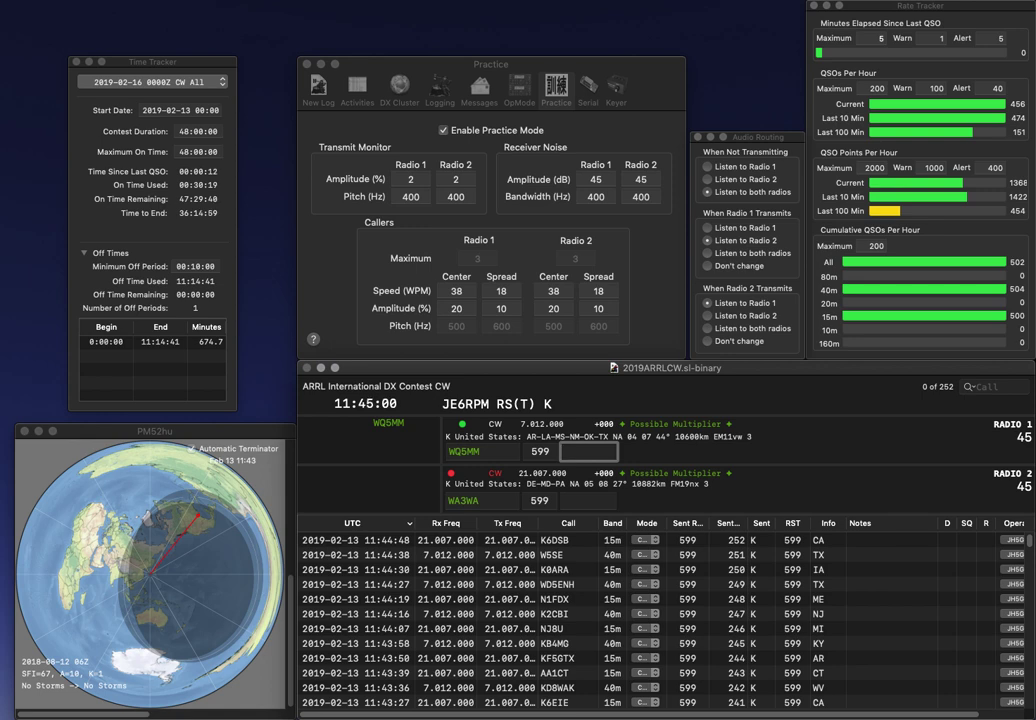
- Log WQ5MM on Radio 1 with exchange MS, and correct the Radio 2 call to WA3WXV
key("Return")
key("BackSpace")
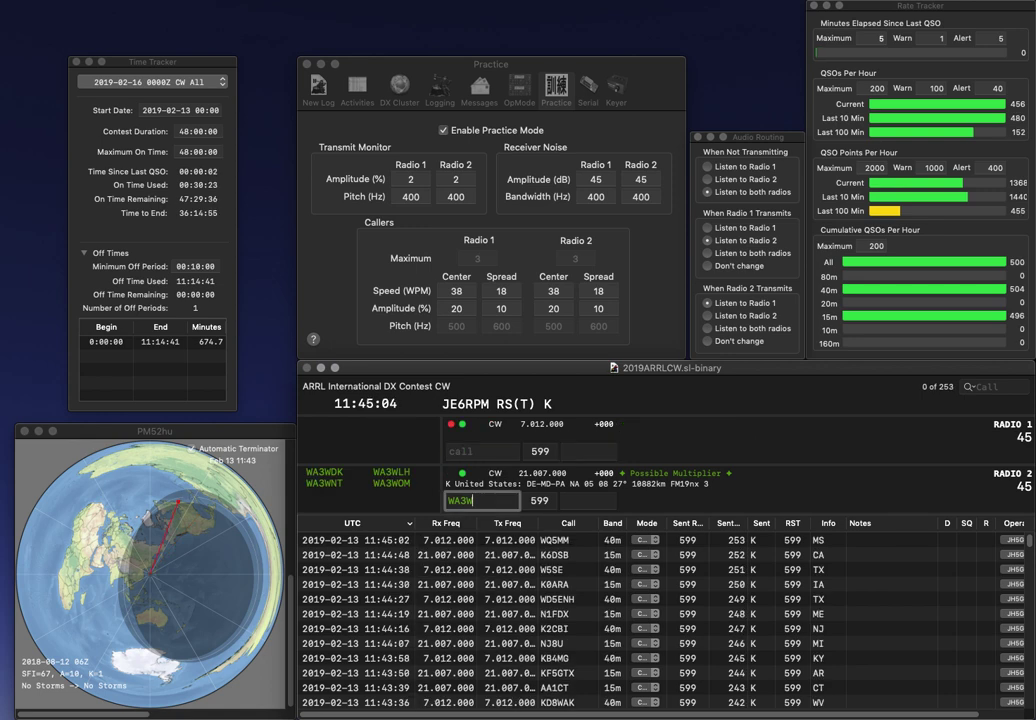
type("XV")
key("Return")
- Correct the Radio 2 call to KA3WXV, and build the call K3CT on Radio 1 from the partial CT
type("CT")
key("Return")
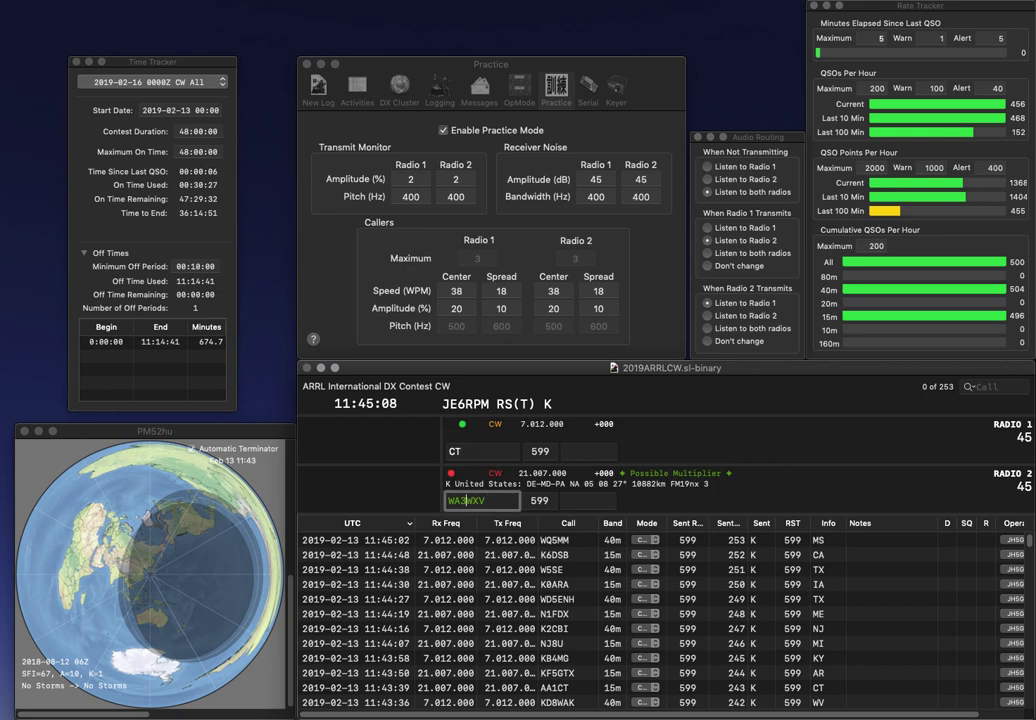
key("Delete")
type("K")
key("Return")
type("K3")
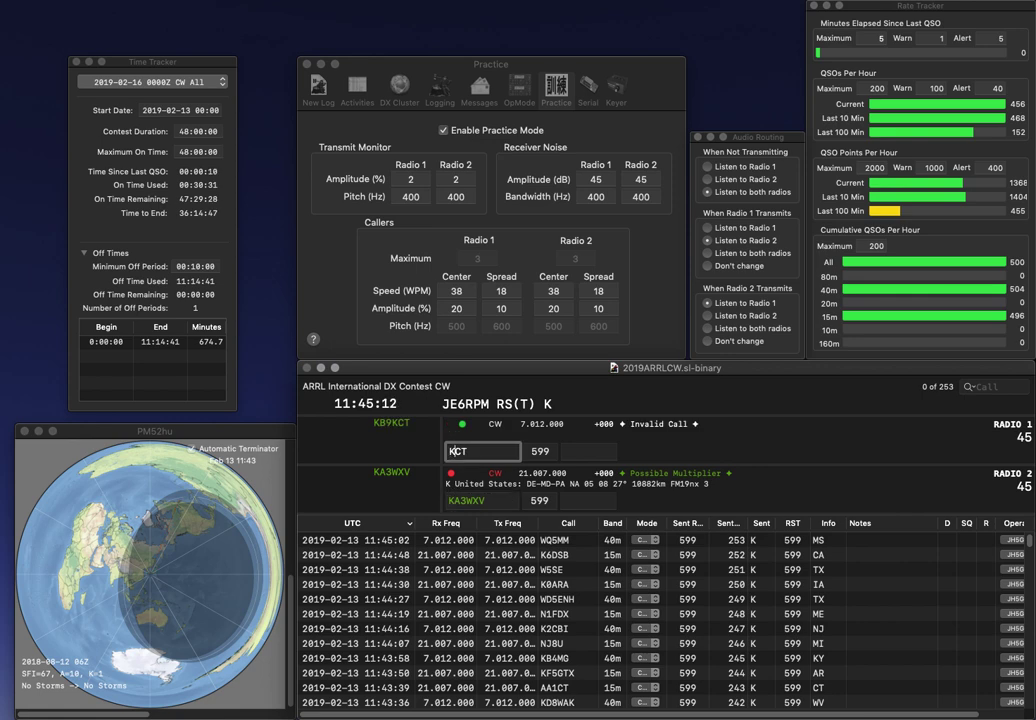
key("Return")
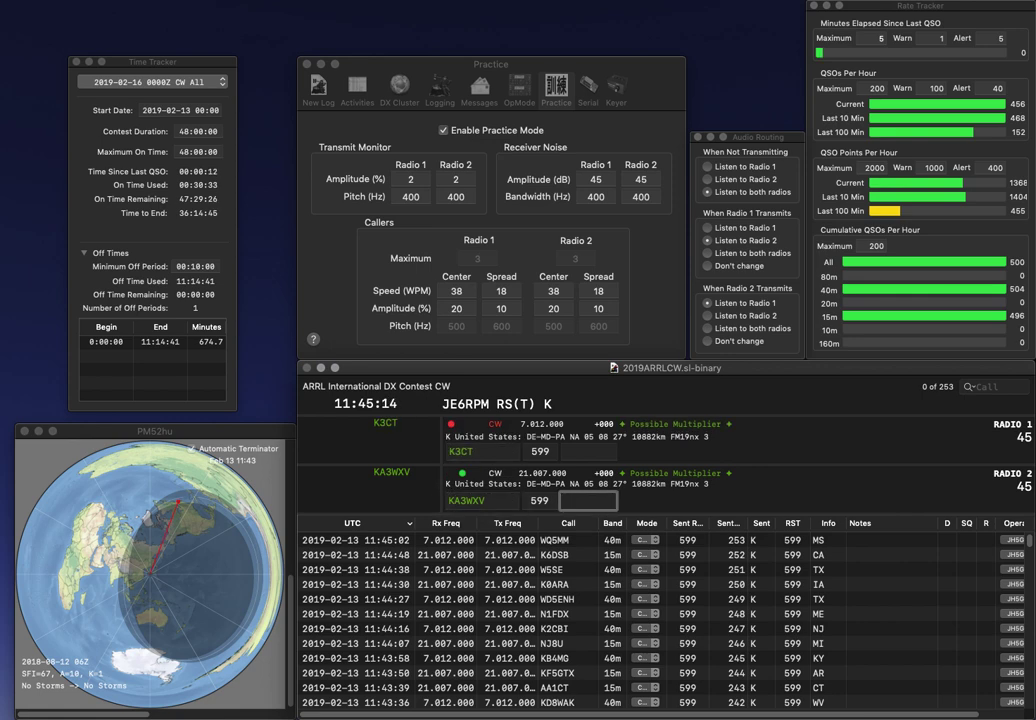
type("DE")
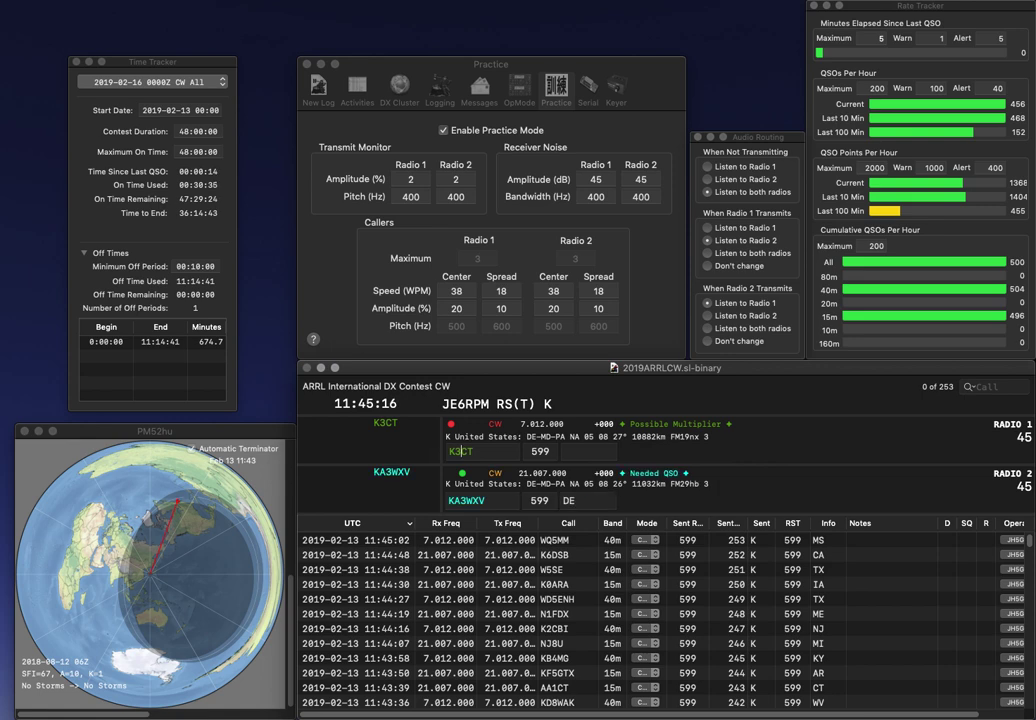
key("Return")
type("DE")
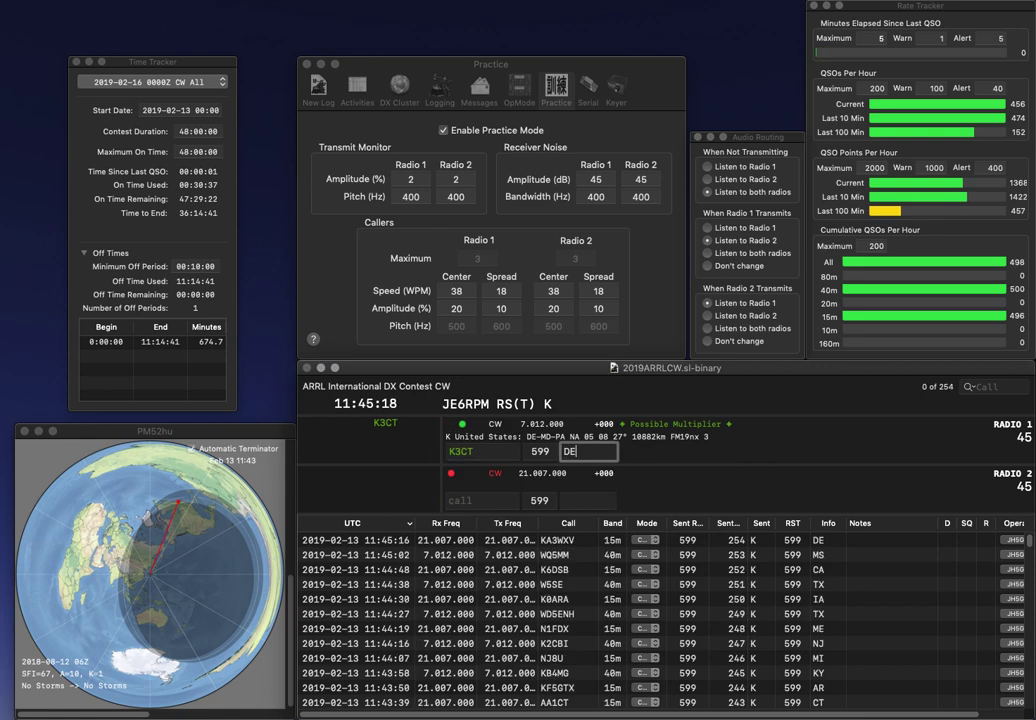
key("Return")
type("K3UL")
key("Return")
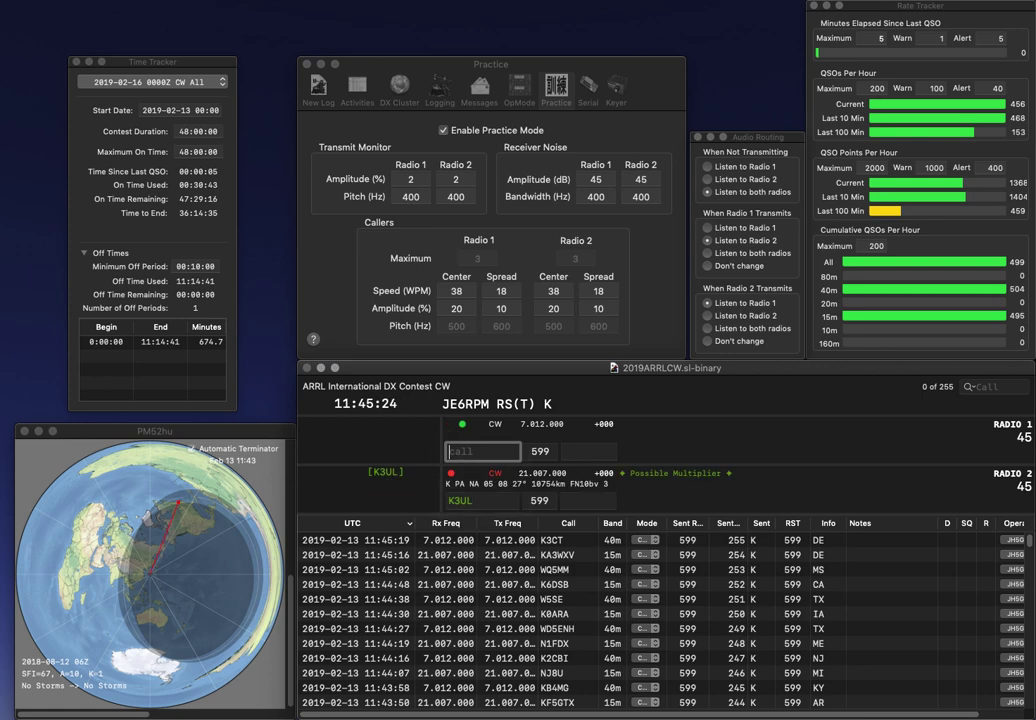
type("DV")
key("Return")
key("space")
type("W")
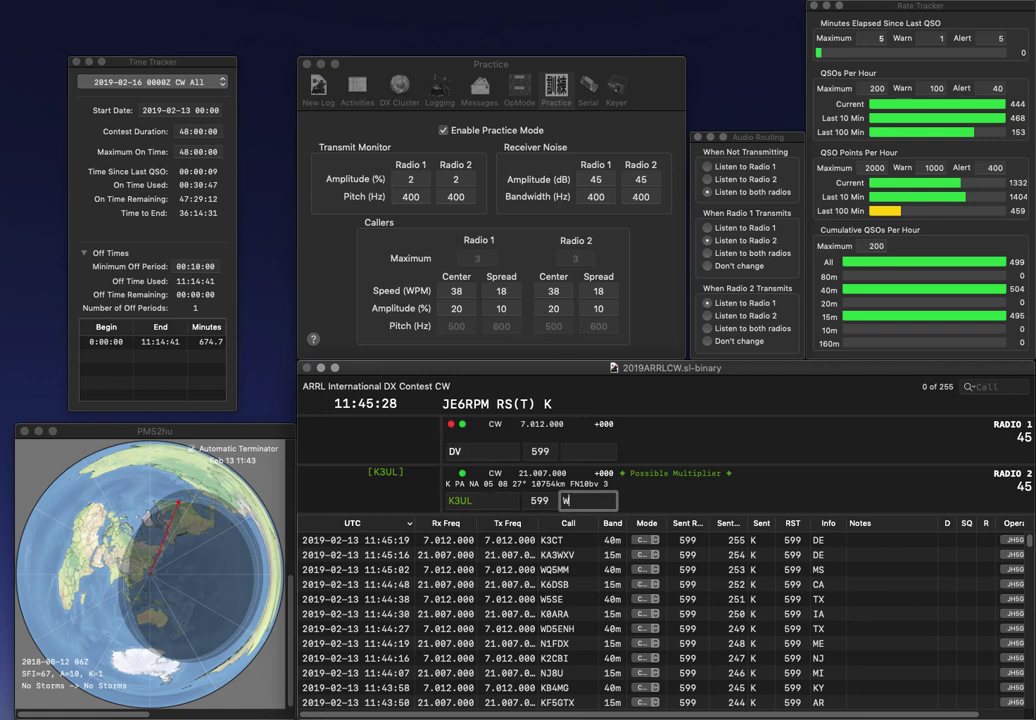
type("PA")
key("Return")
- Replace the partial call on Radio 1 with CFN, and enter the partial call KTV on Radio 2
key("BackSpace")
key("BackSpace")
type("CFN")
key("Return")
type("KTV")
key("Return")
- Complete the calls as WD4CFN on Radio 1 and K5TV on Radio 2, and log WD4CFN with exchange NC
type("WB")
key("BackSpace")
type("D4")
key("Return")
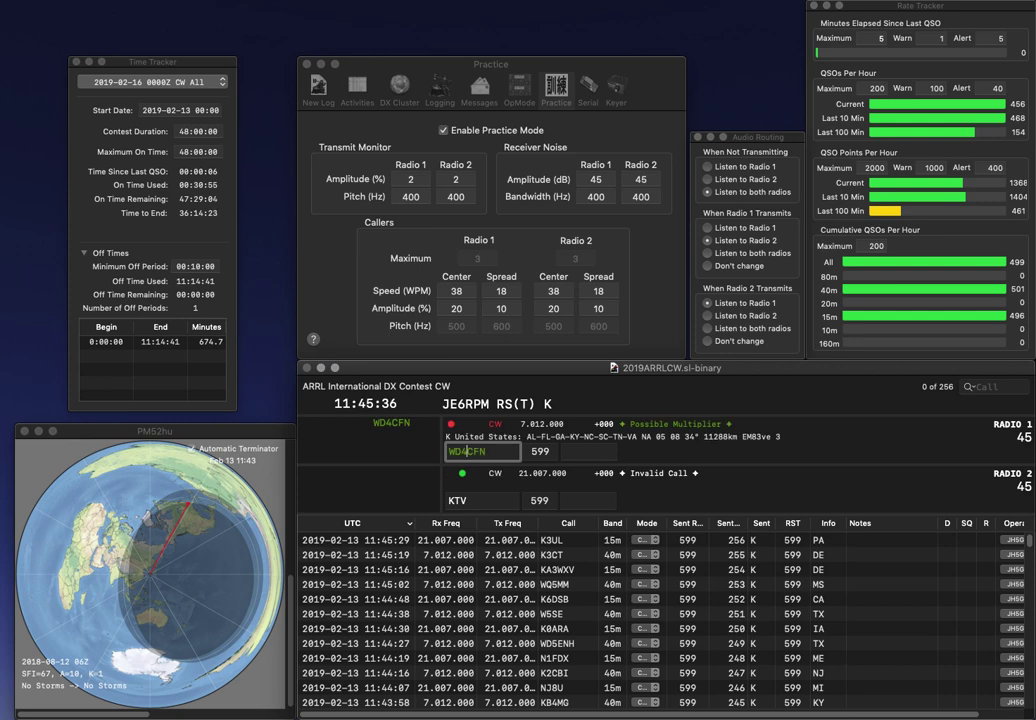
type("5")
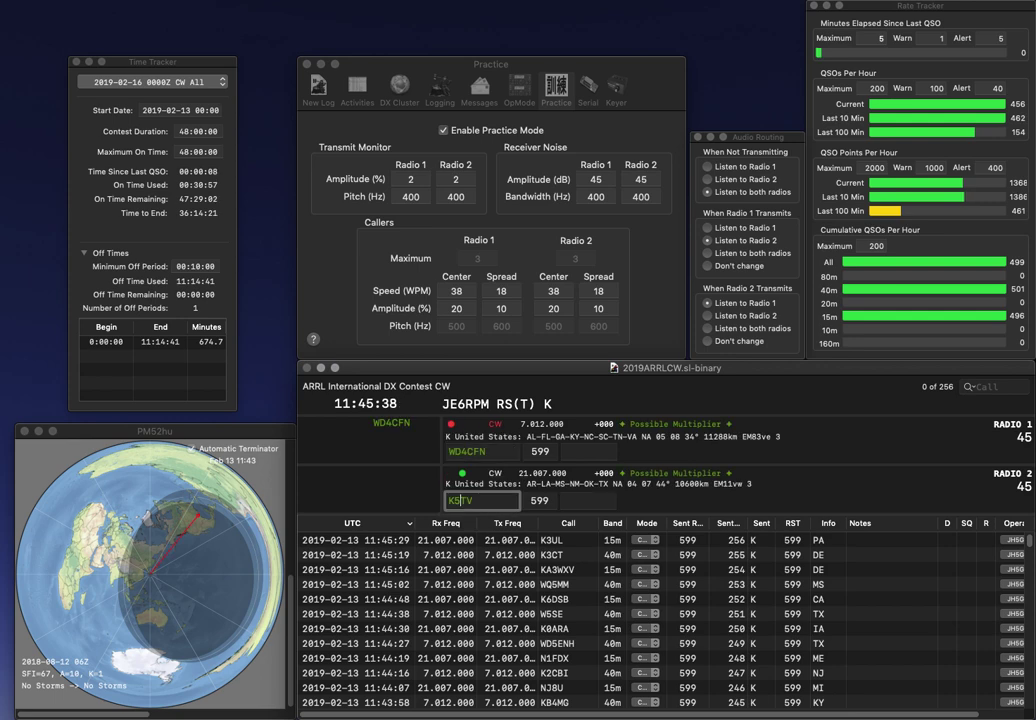
key("Return")
type("NC")
key("Return")
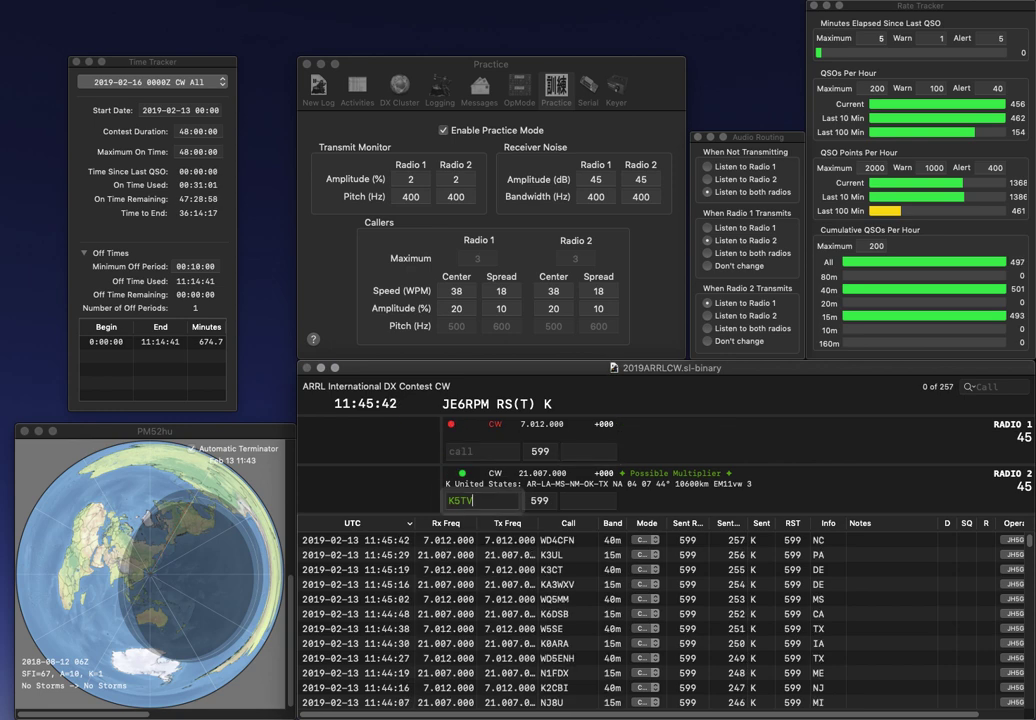
key("BackSpace")
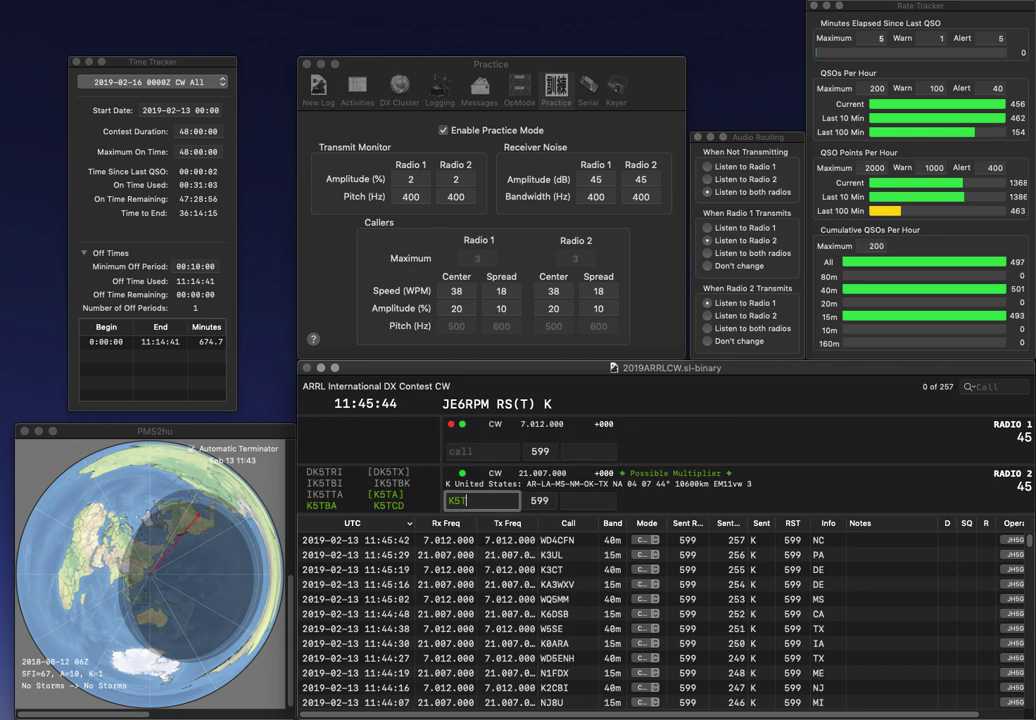
type("U")
key("Return")
type("WB2")
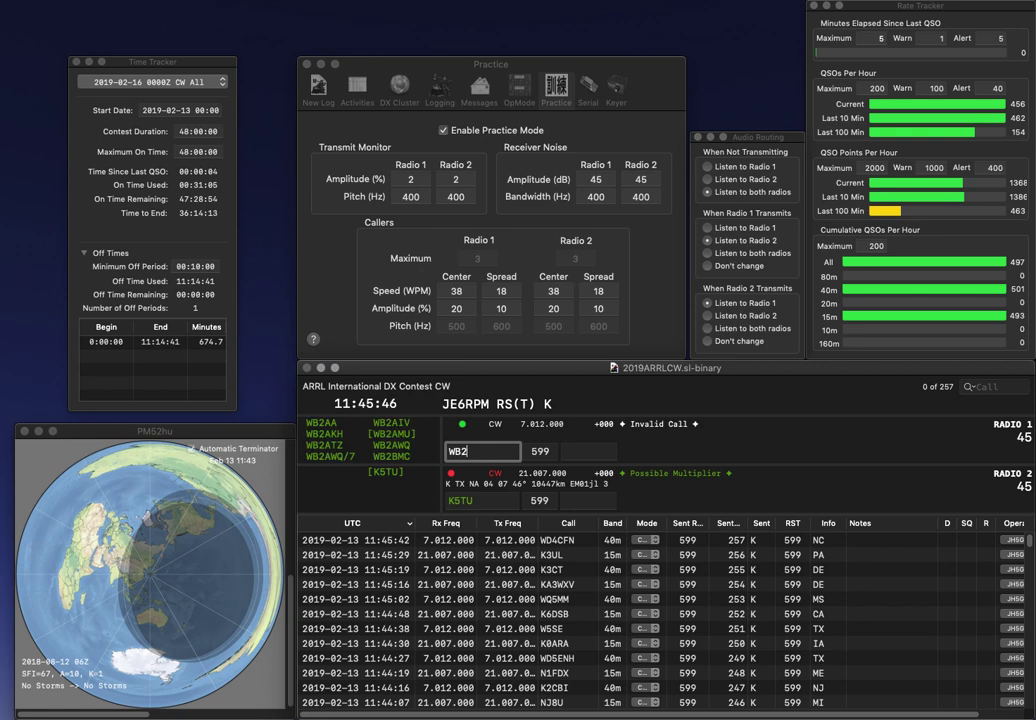
type("JEP")
key("Return")
type("TX")
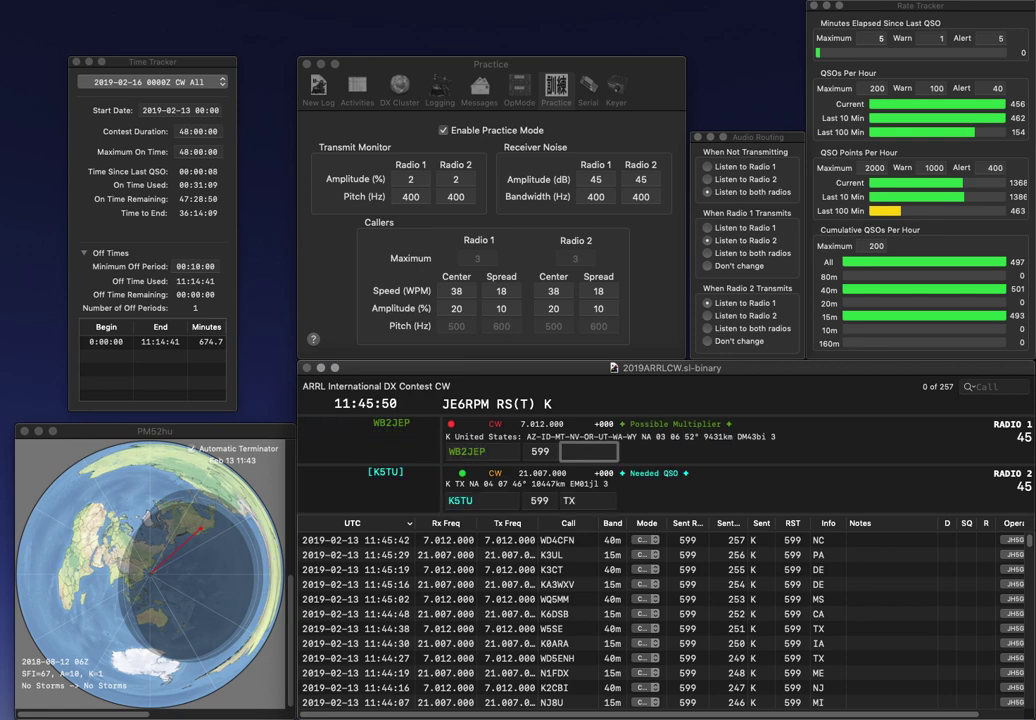
key("Return")
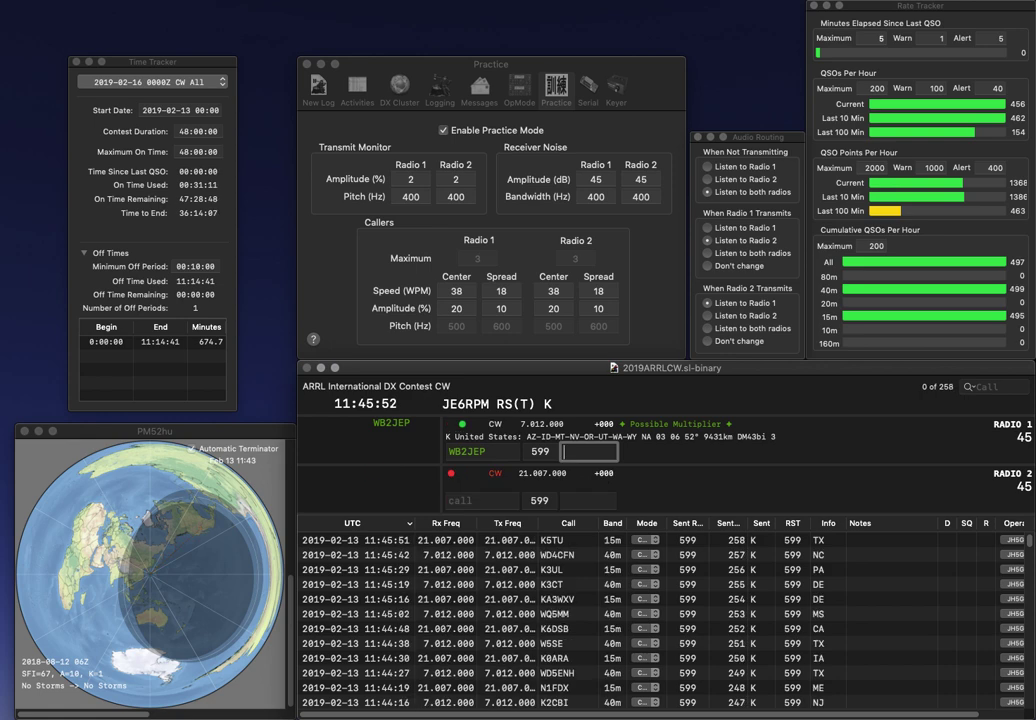
type("AZ")
key("Return")
- Enter the calls K4CUE on Radio 2 and KC5E on Radio 1, and answer them
type("K4CUE")
key("Return")
type("5")
key("BackSpace")
type("KC5E")
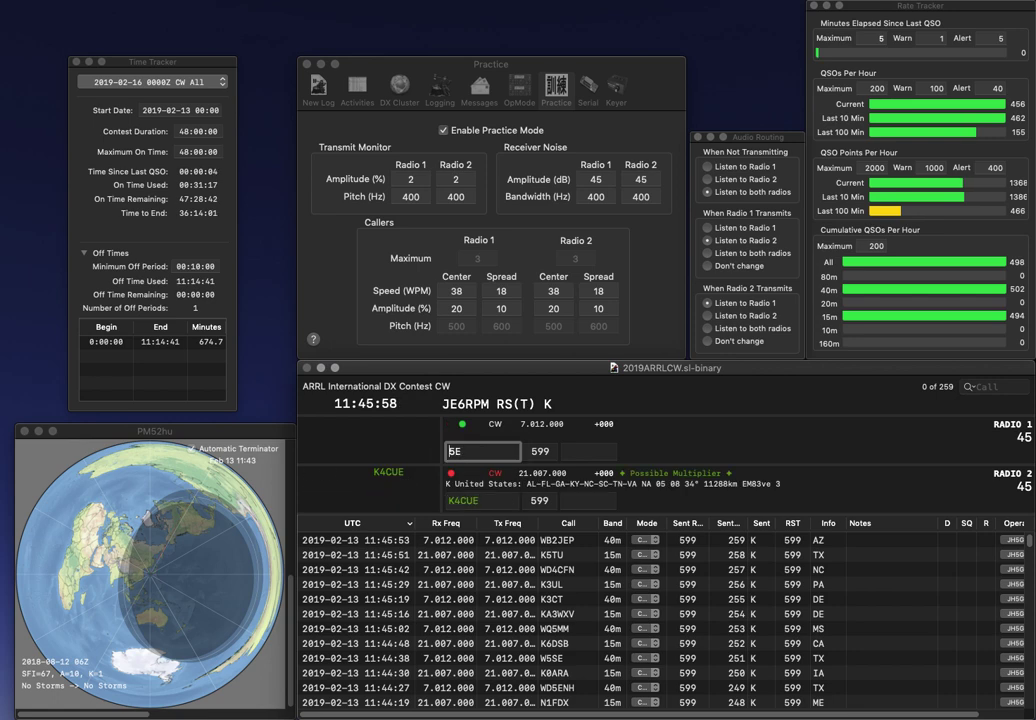
key("Return")
key("space")
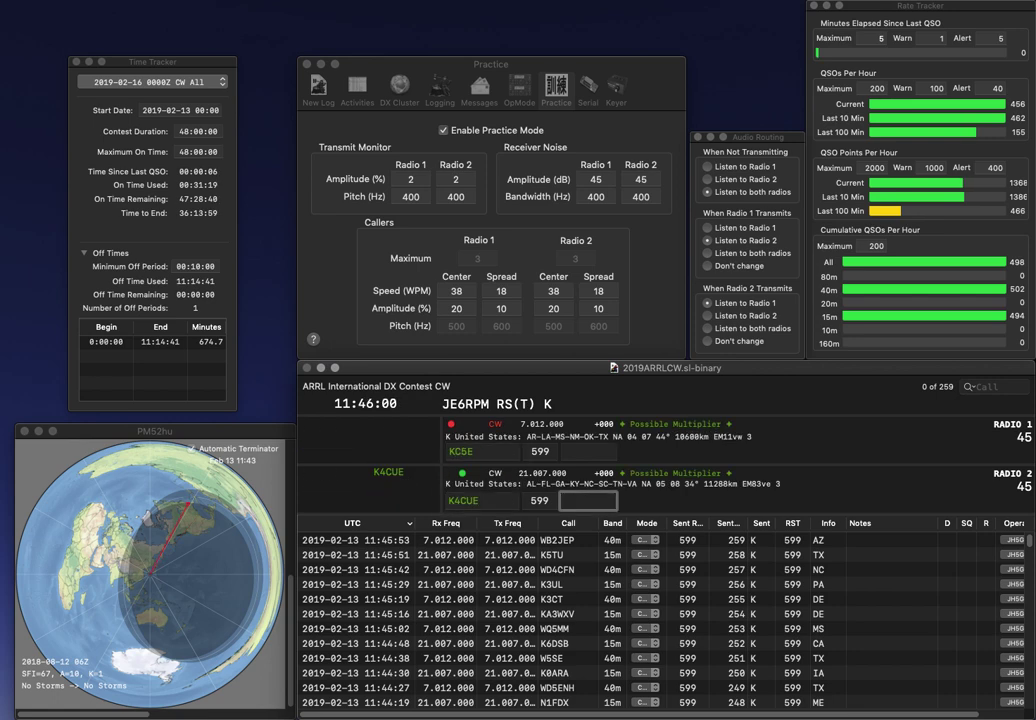
type("AL")
key("Return")
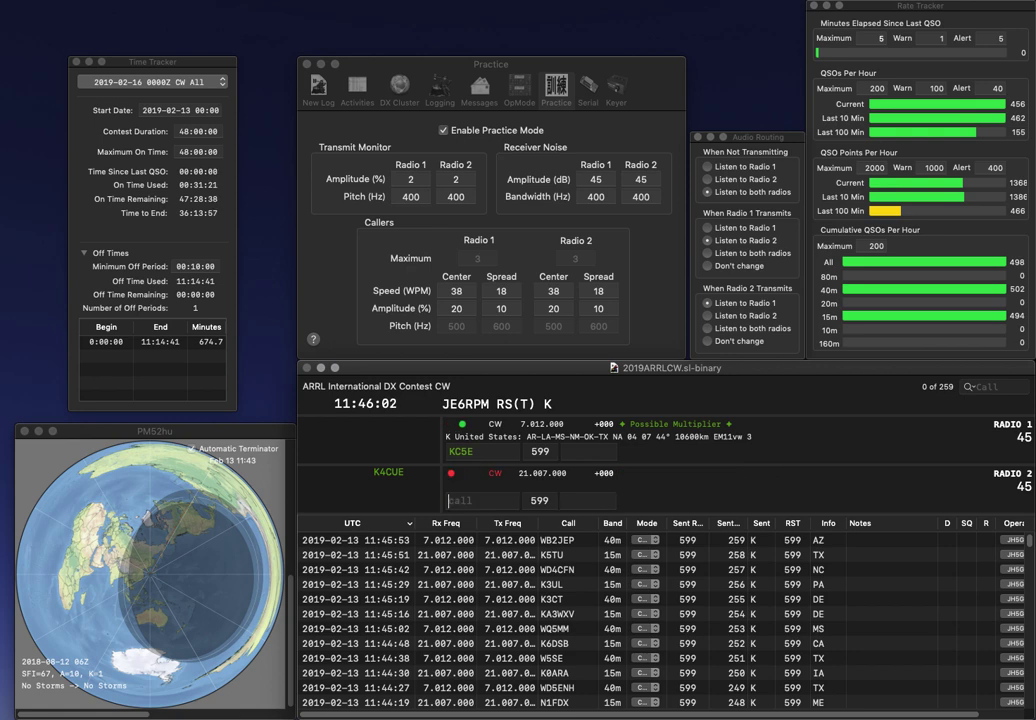
key("BackSpace")
type("SKI")
key("Return")
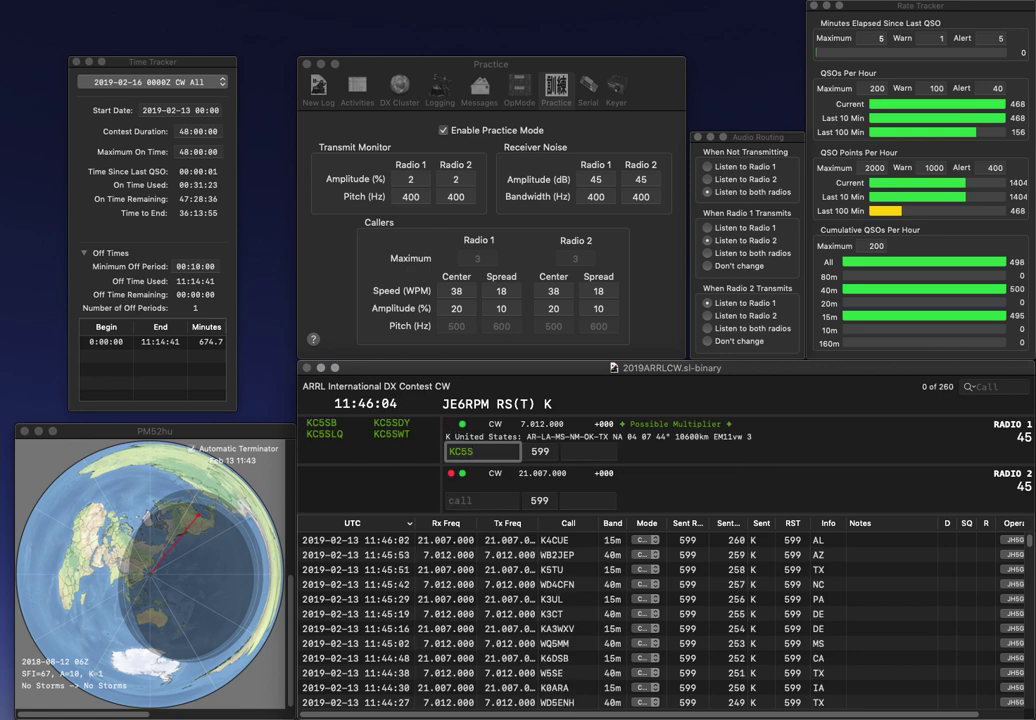
type("K3")
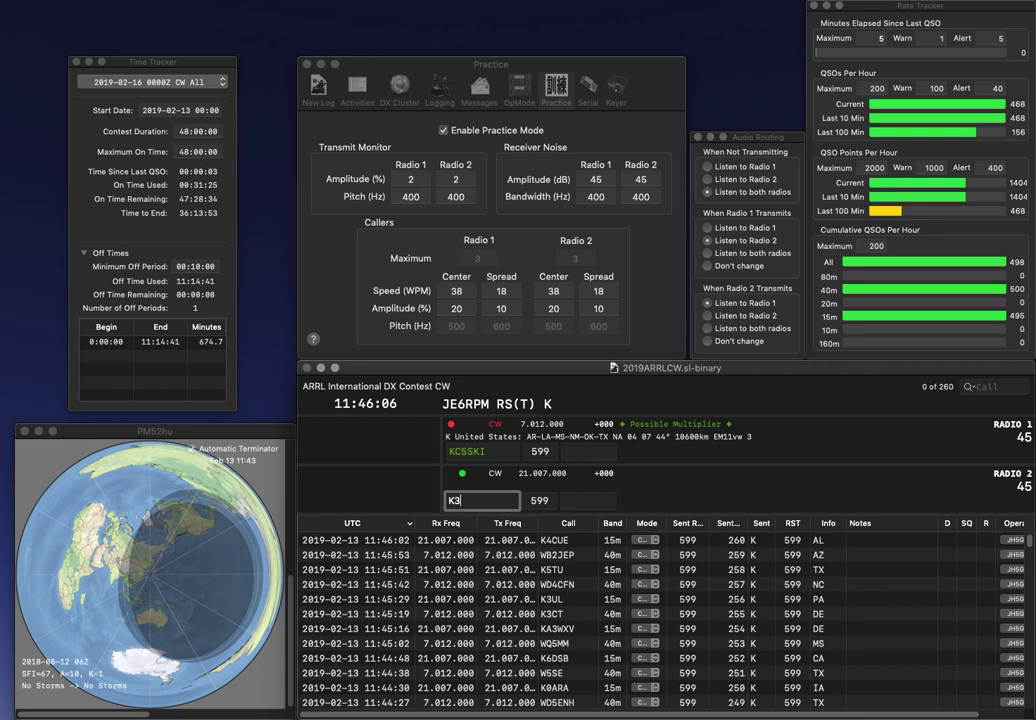
type("SU")
key("Return")
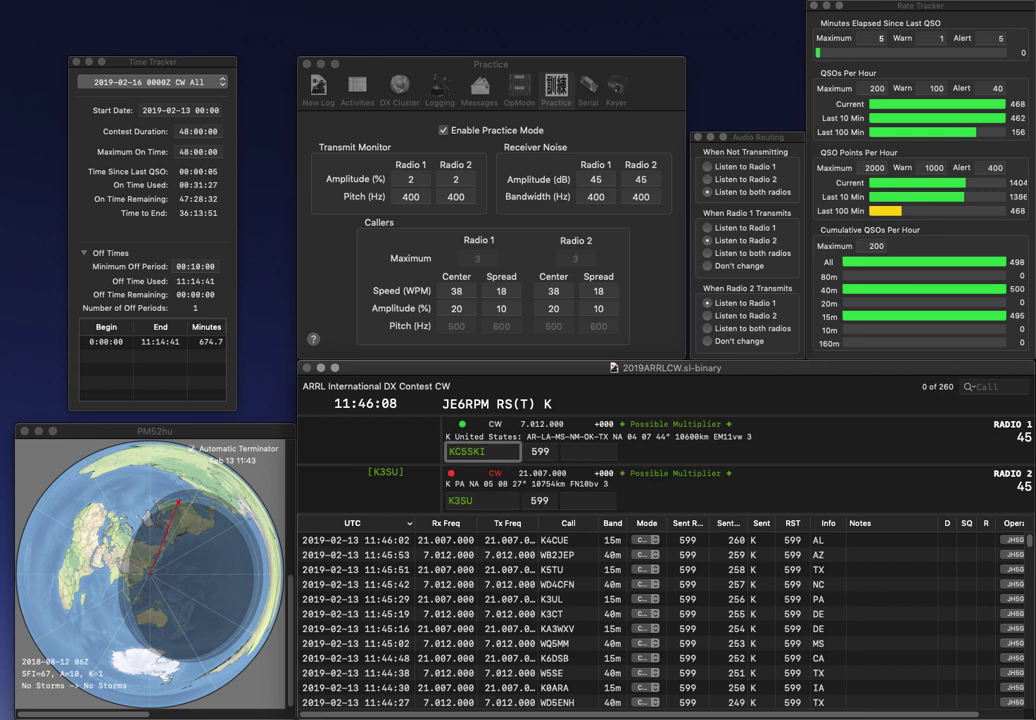
key("BackSpace")
type("V")
key("Delete")
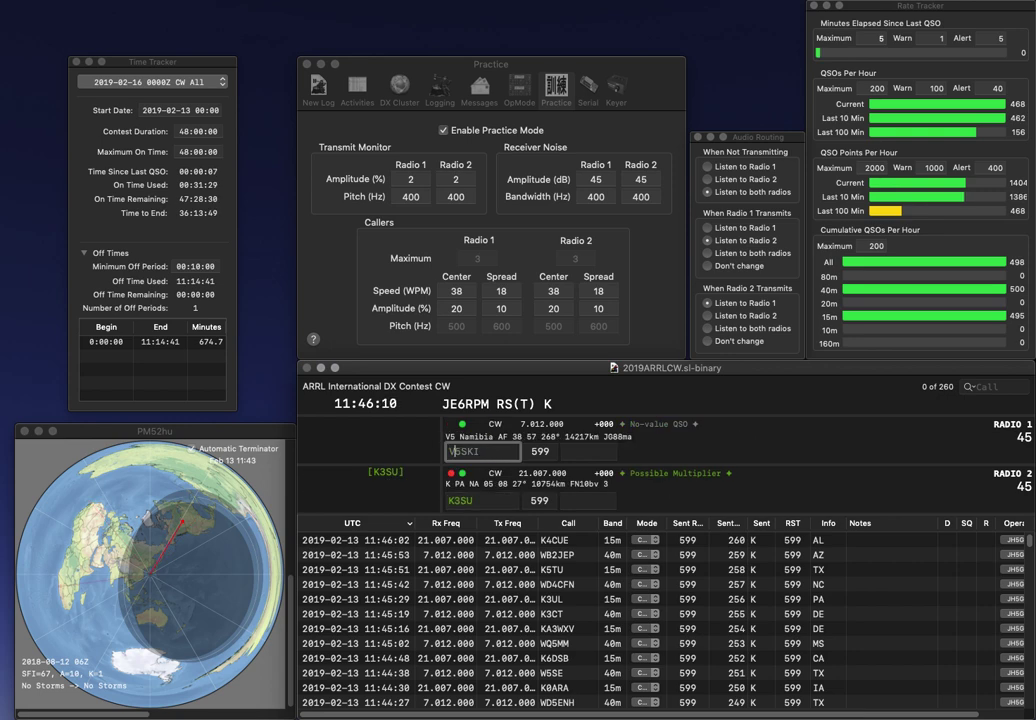
type("E")
key("Return")
- Log K3SU on Radio 2 with exchange PA and VE5SKI on Radio 1 with SK
key("Tab")
type("P")
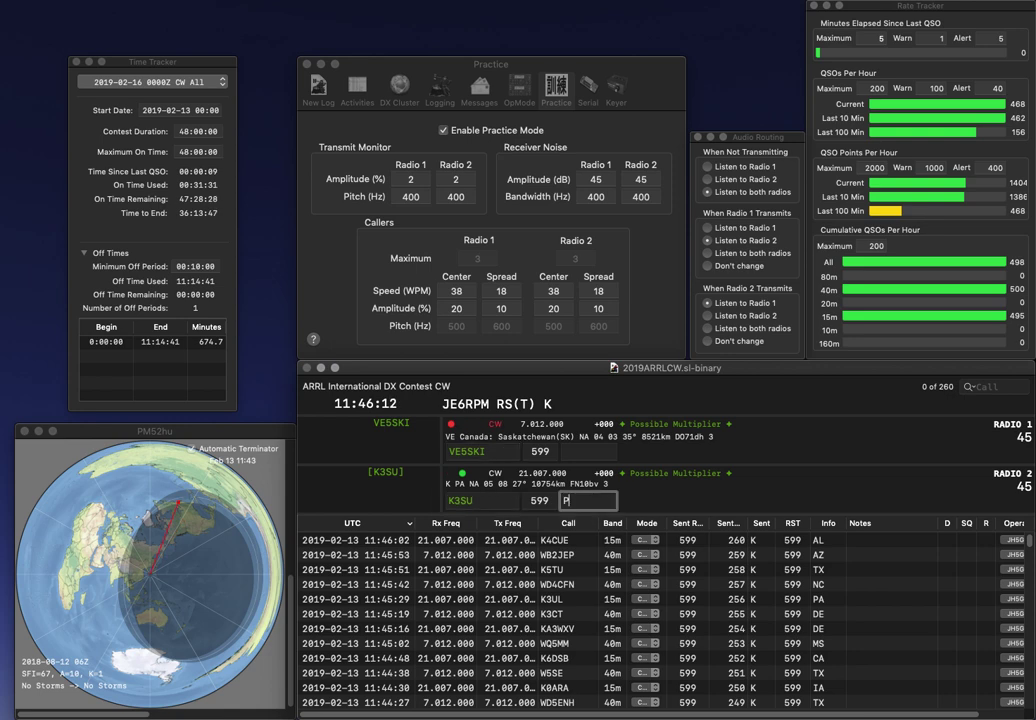
type("A")
key("Return")
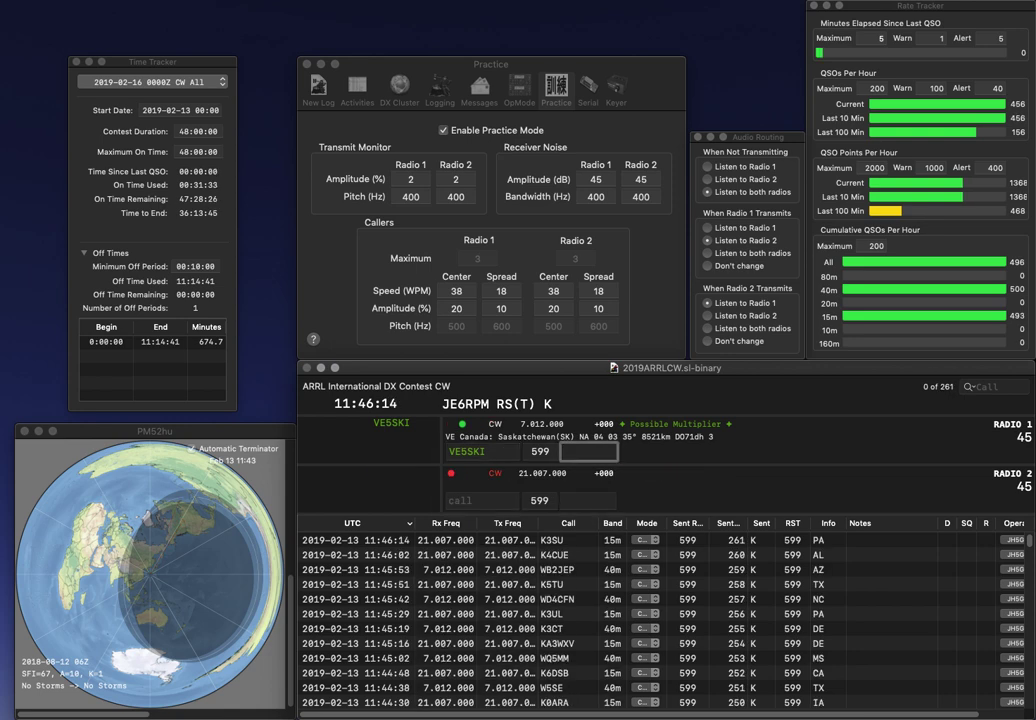
type("SK")
key("Return")
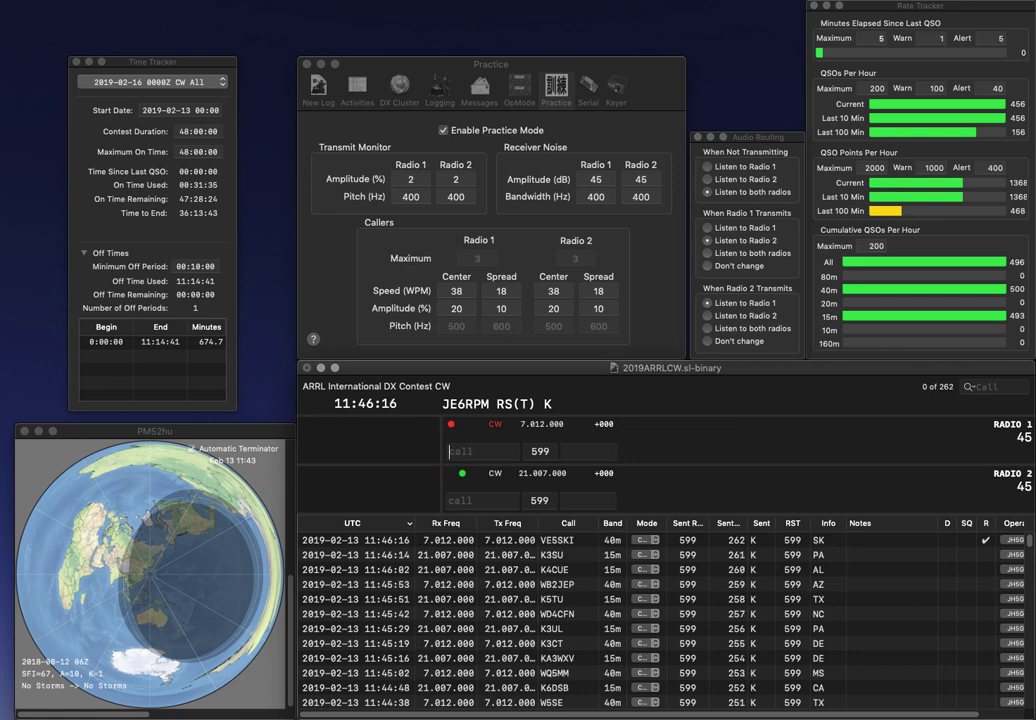
type("KE9L")
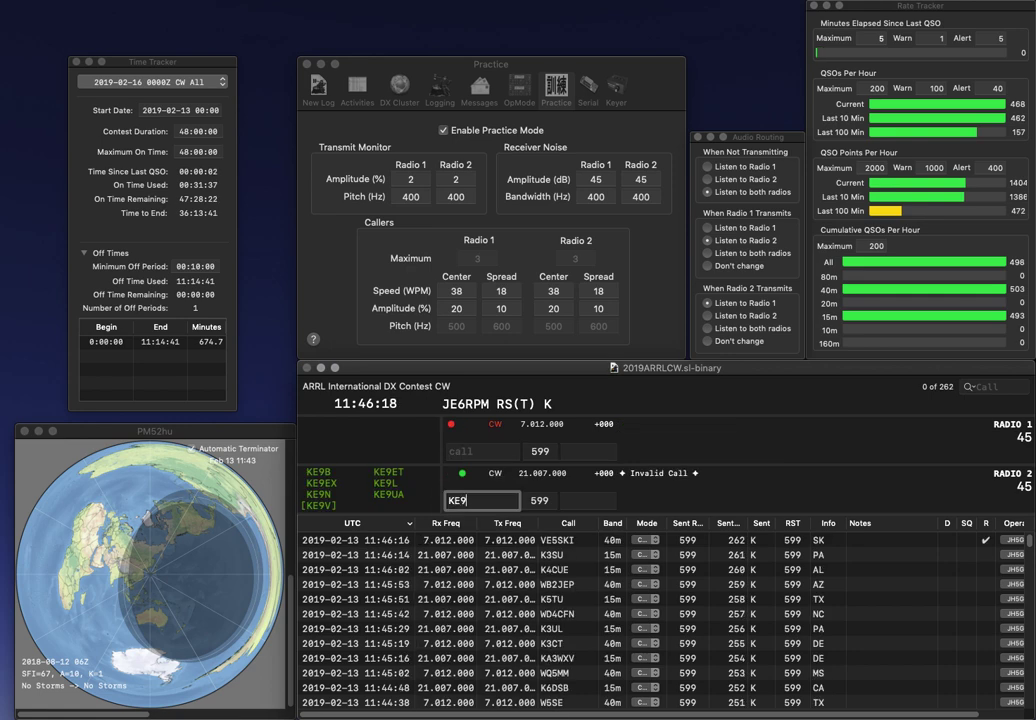
key("Return")
type("N0KA")
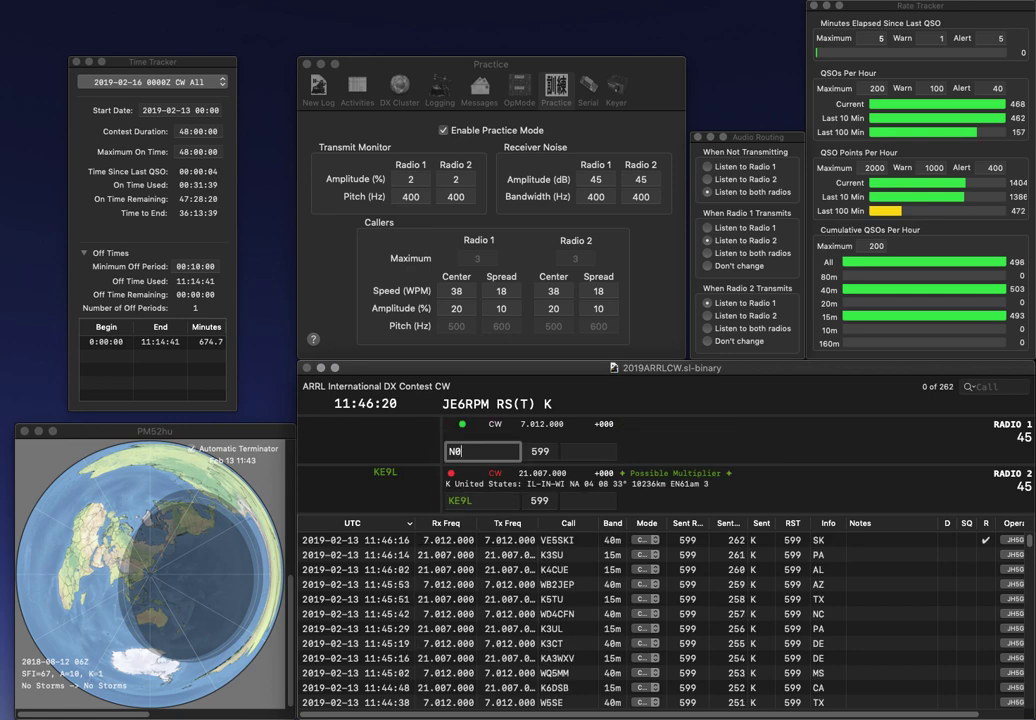
key("Return")
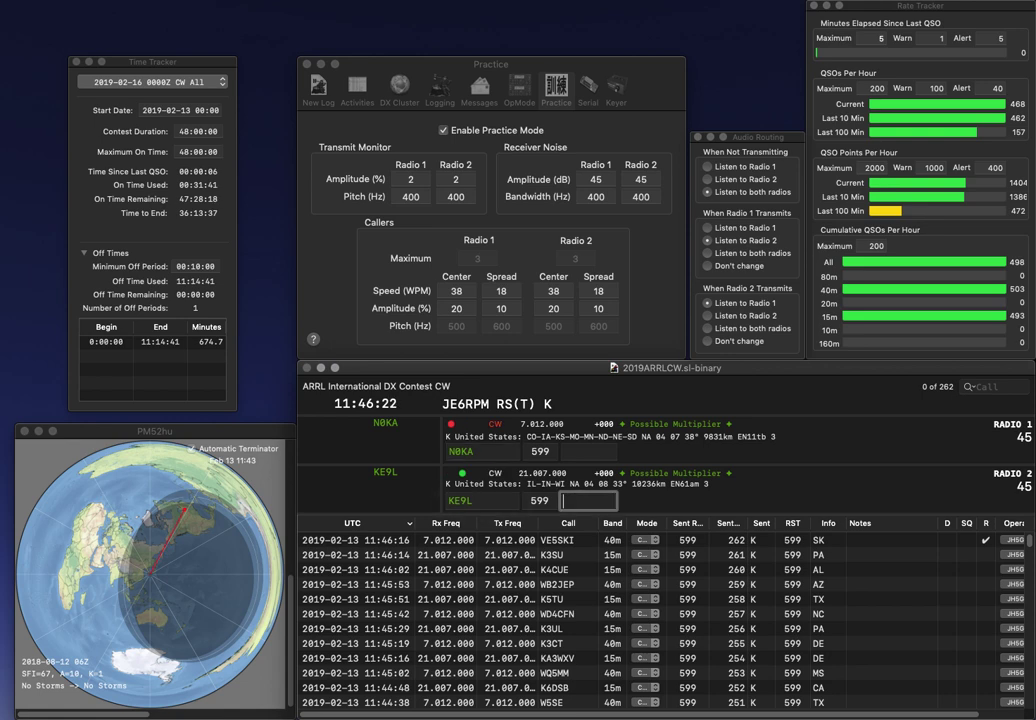
type("IL")
key("Return")
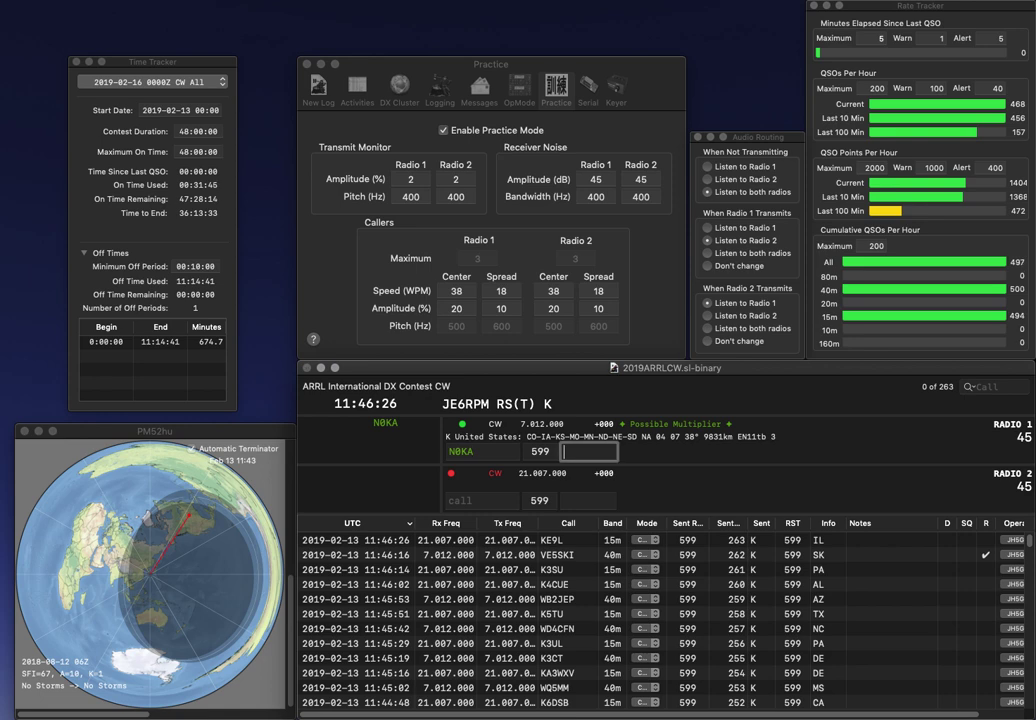
type("MN")
key("Return")
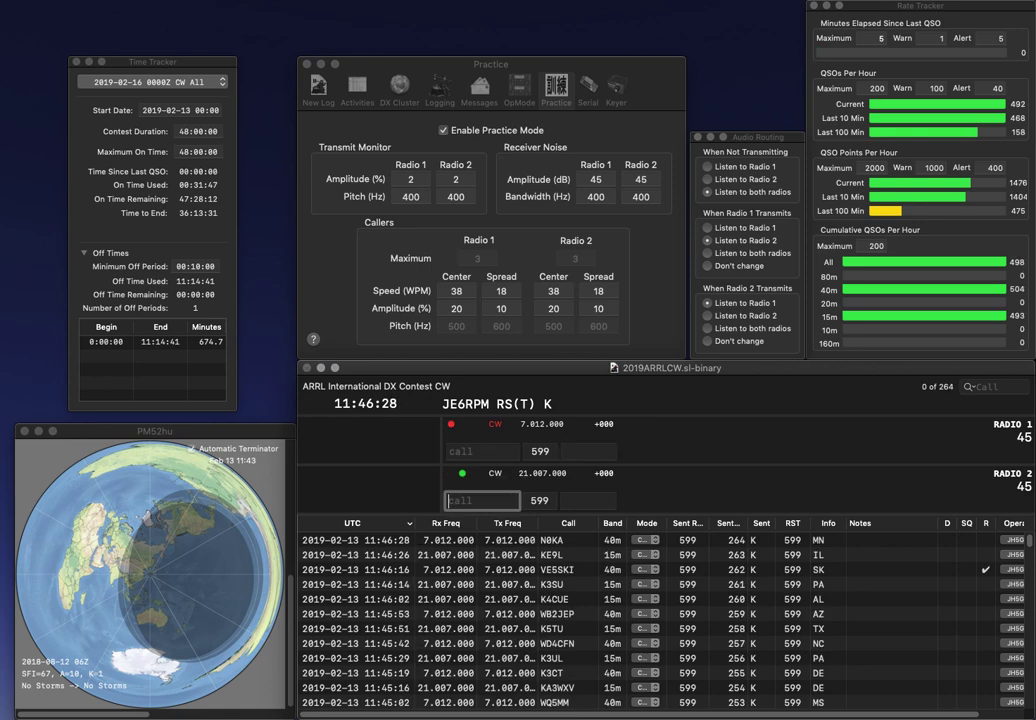
- Enter the calls K3URT on Radio 2 and N4OGW on Radio 1, and answer them
type("K3URT")
key("Return")
type("N4OGW")
key("Return")
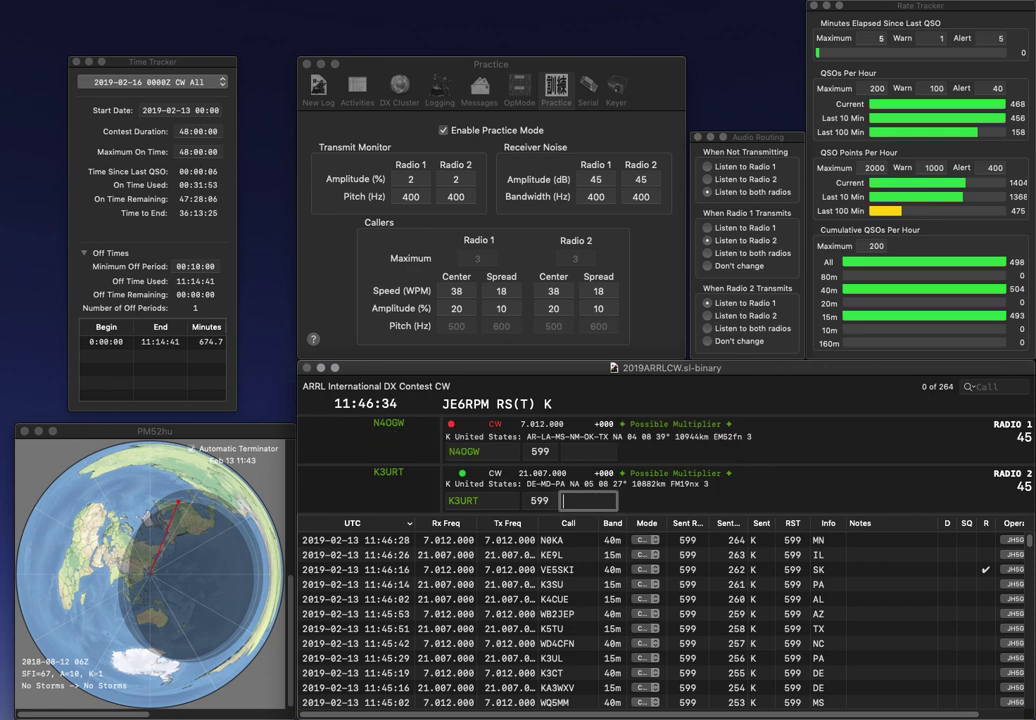
- Log K3URT on Radio 2 with exchange PA and N4OGW on Radio 1 with AR
type("PA")
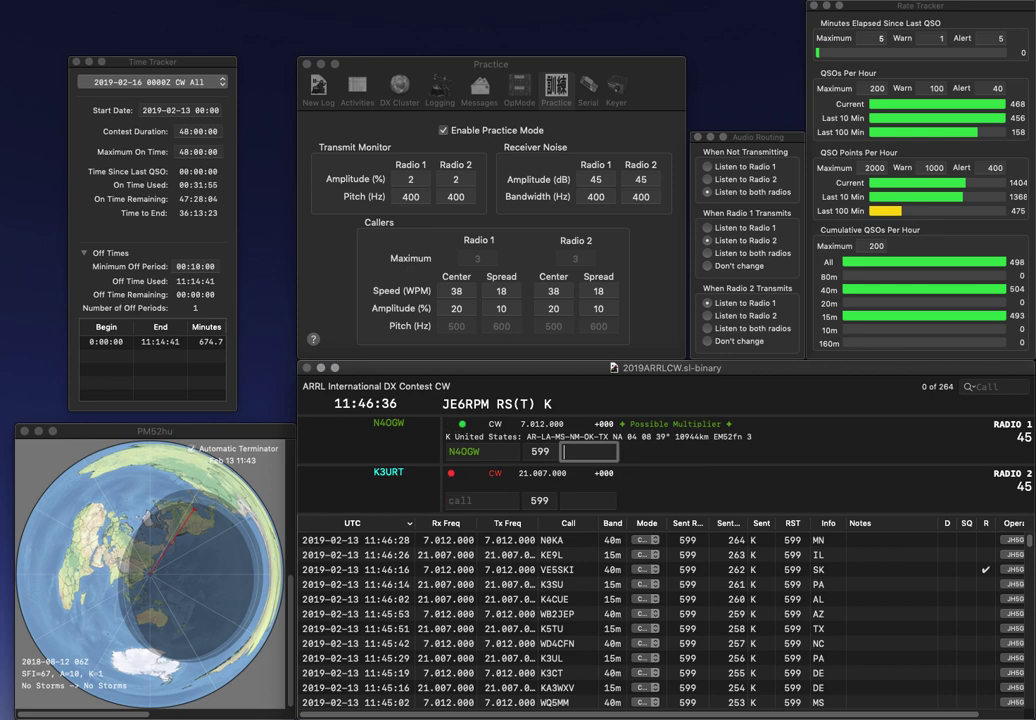
key("Return")
type("AR")
key("Return")
- Enter the calls W4AAW on Radio 2 and KK4XA on Radio 1, and answer them
type("N")
key("BackSpace")
type("W4AAW")
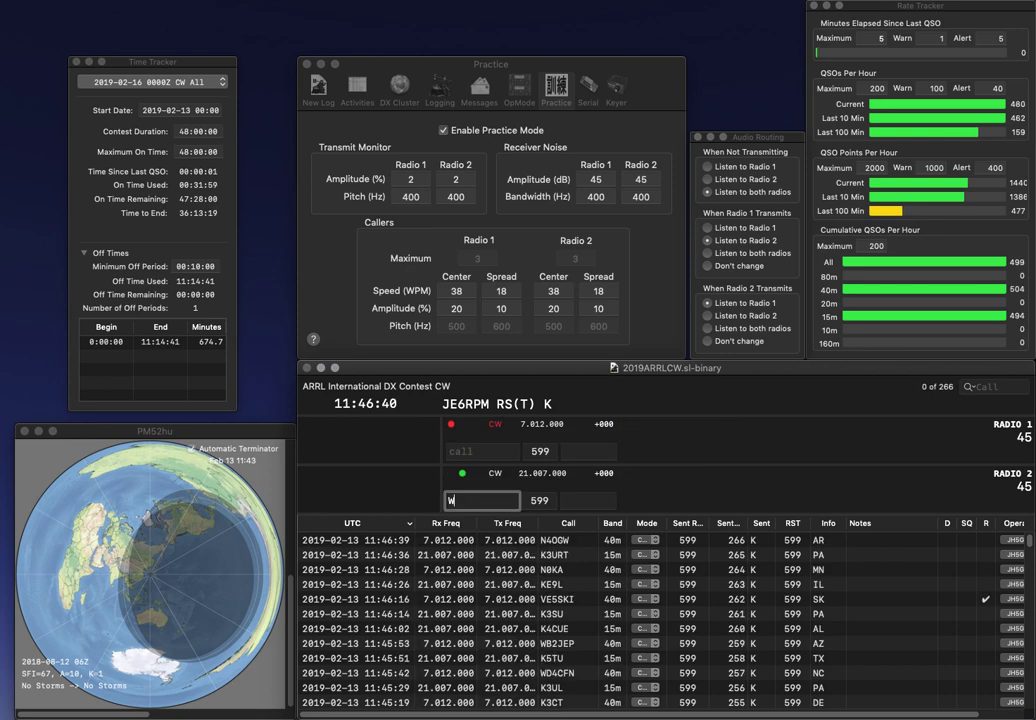
key("Return")
type("KK4XA")
key("Return")
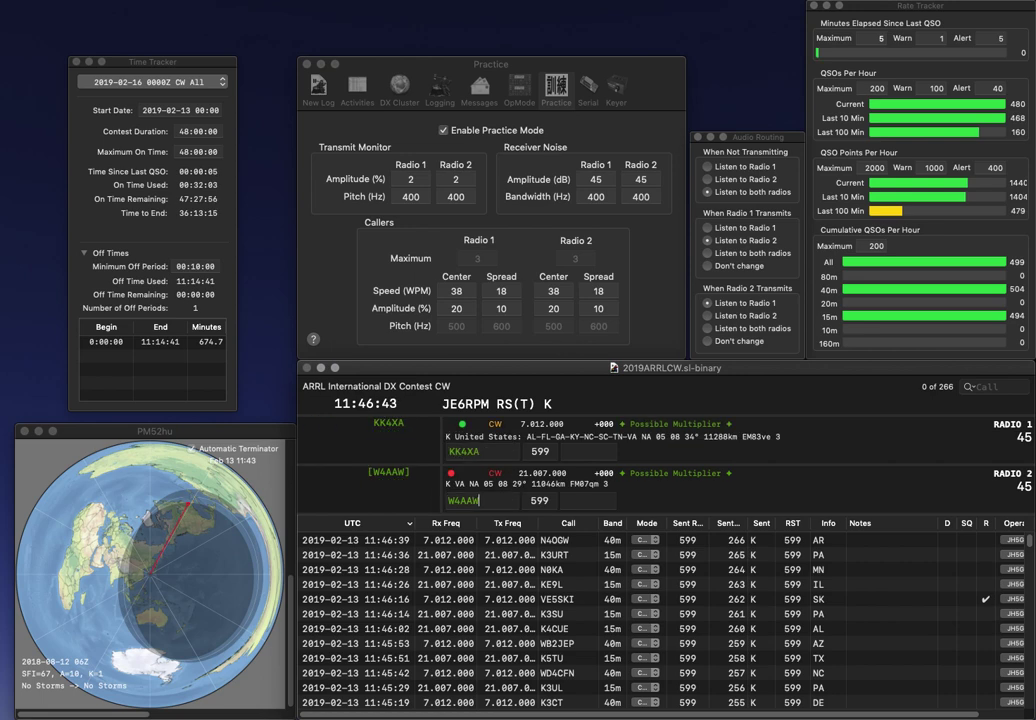
- Log W4AAW on Radio 2 with exchange VA and KK4XA on Radio 1 with FL
type("VA")
key("Return")
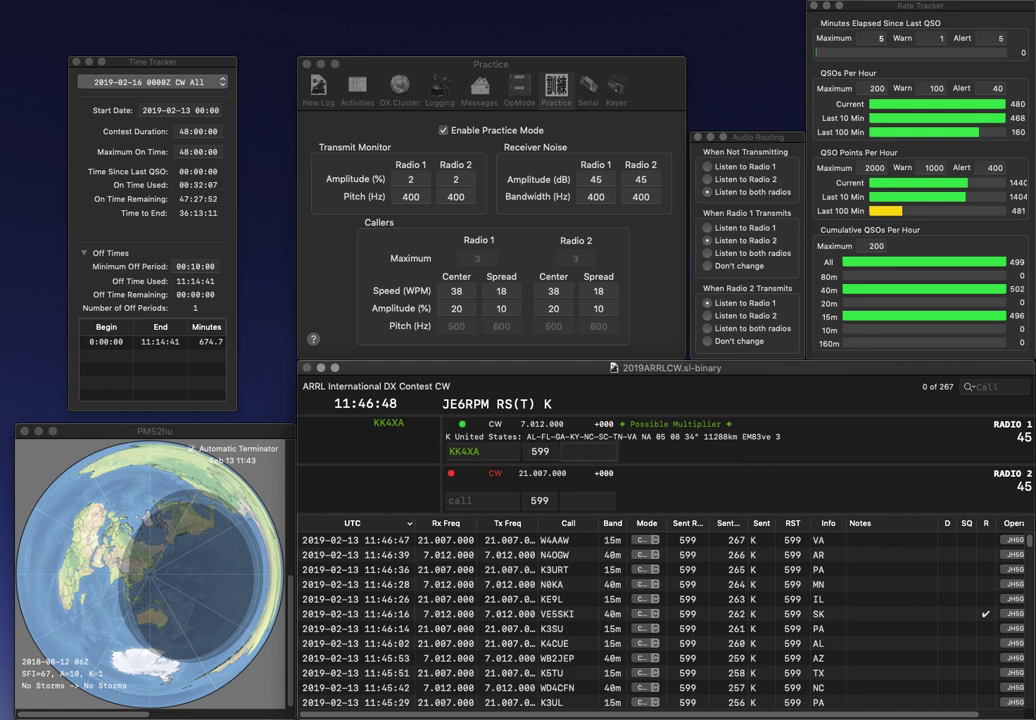
type("FL")
key("Return")
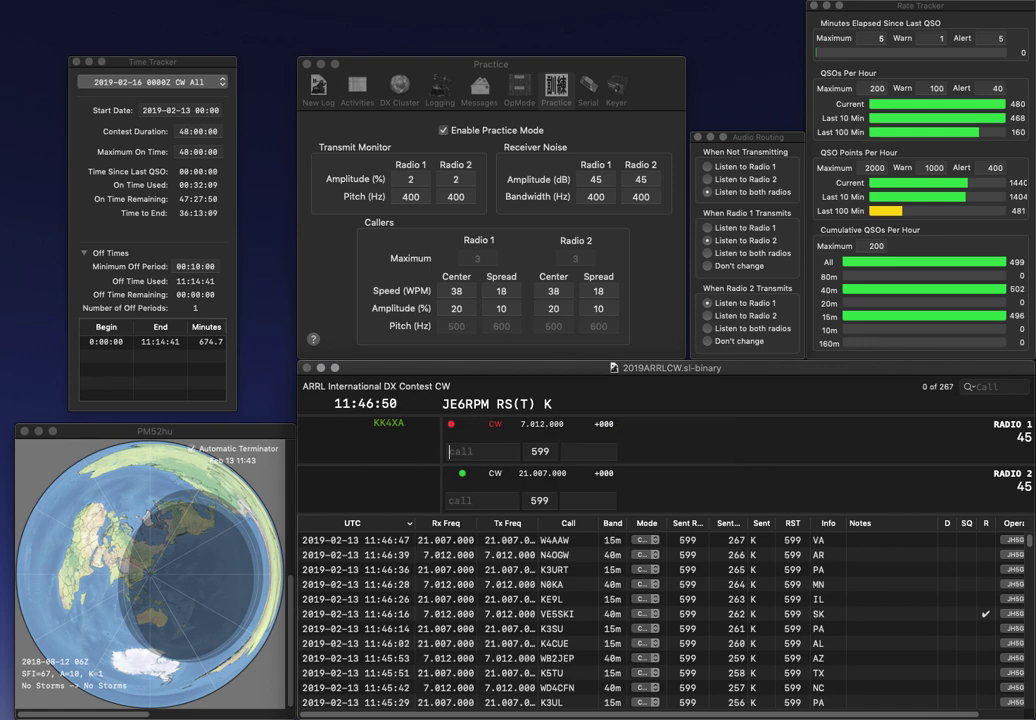
type("N3TP")
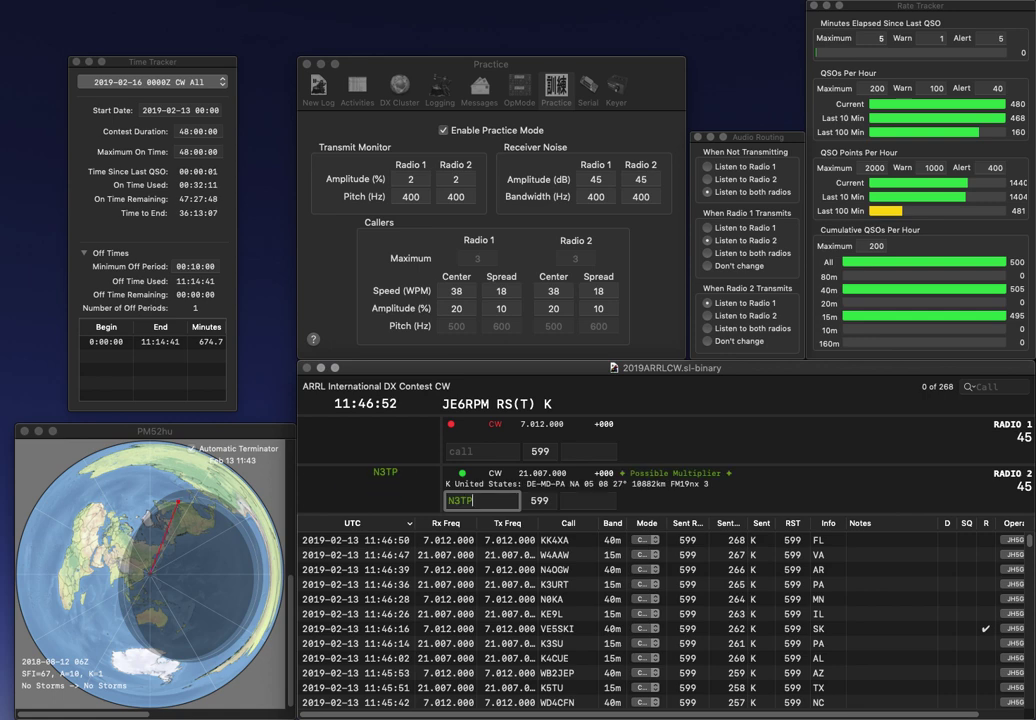
key("Return")
type("A")
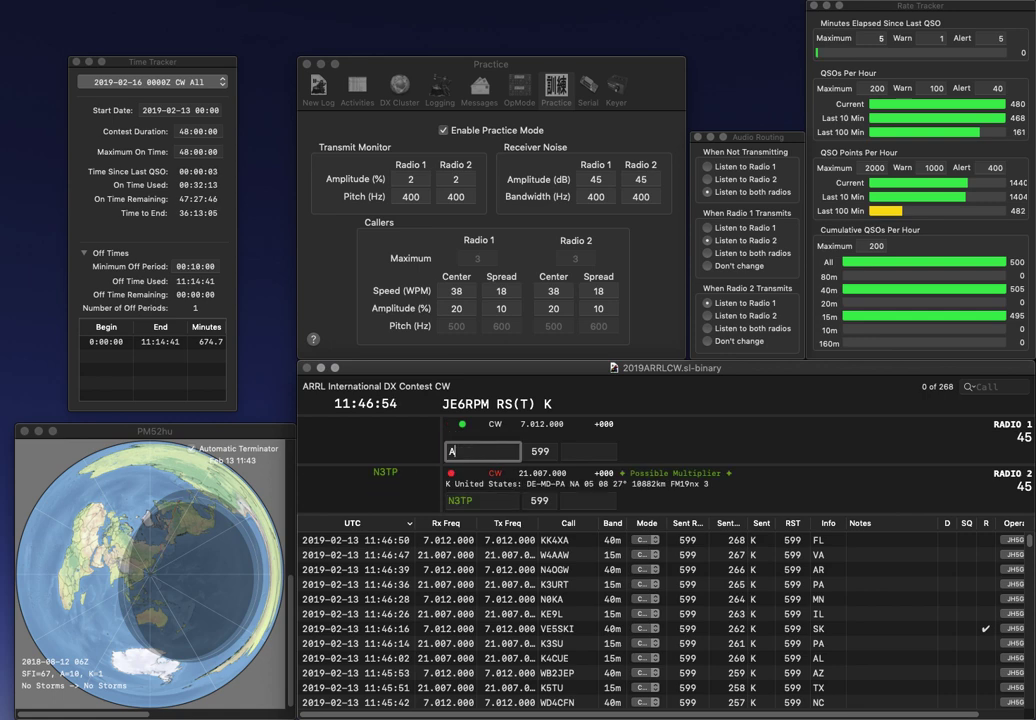
type("B3I")
key("Return")
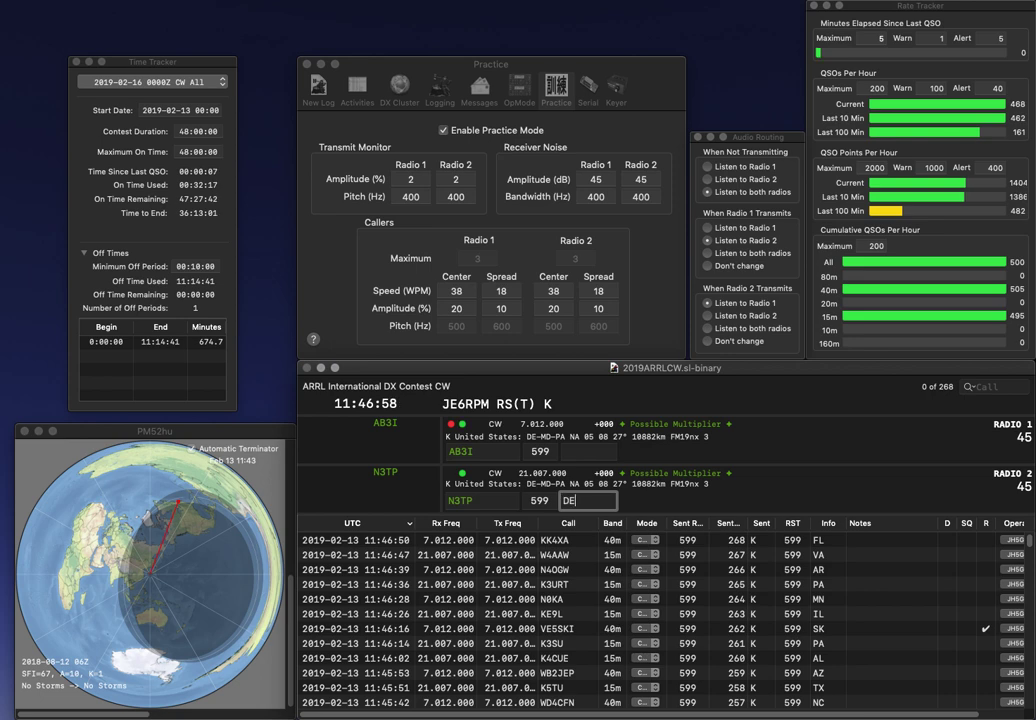
- Log N3TP on Radio 2 with exchange DE and AB3I on Radio 1 with PA
key("Return")
type("PA")
key("Return")
type("K")
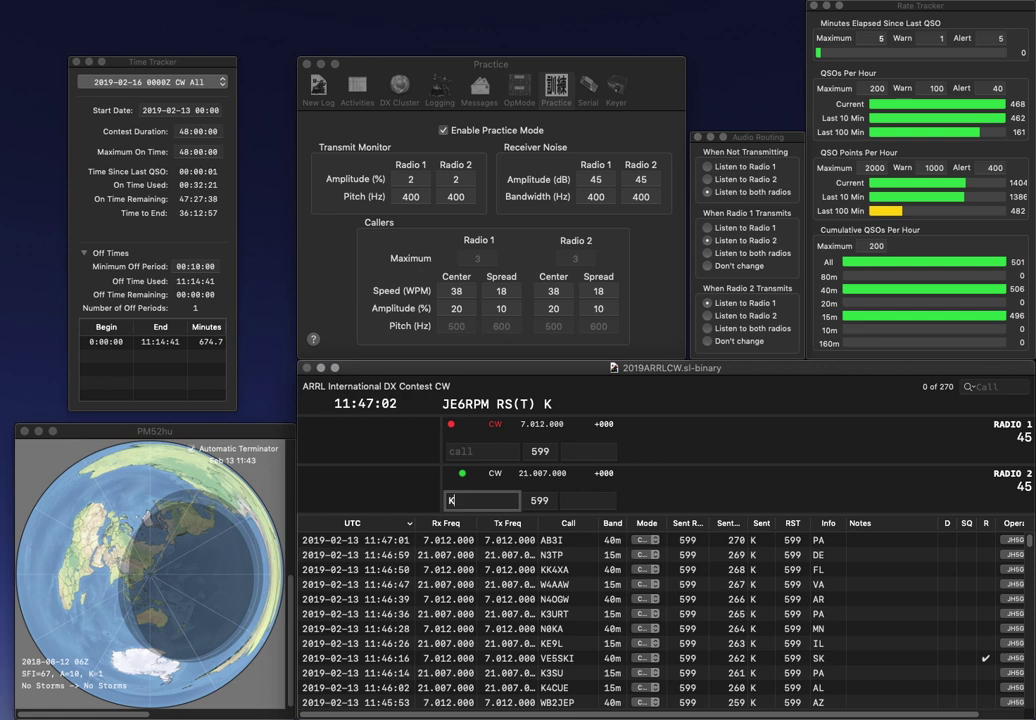
type("6CDJ")
key("Return")
type("VE")
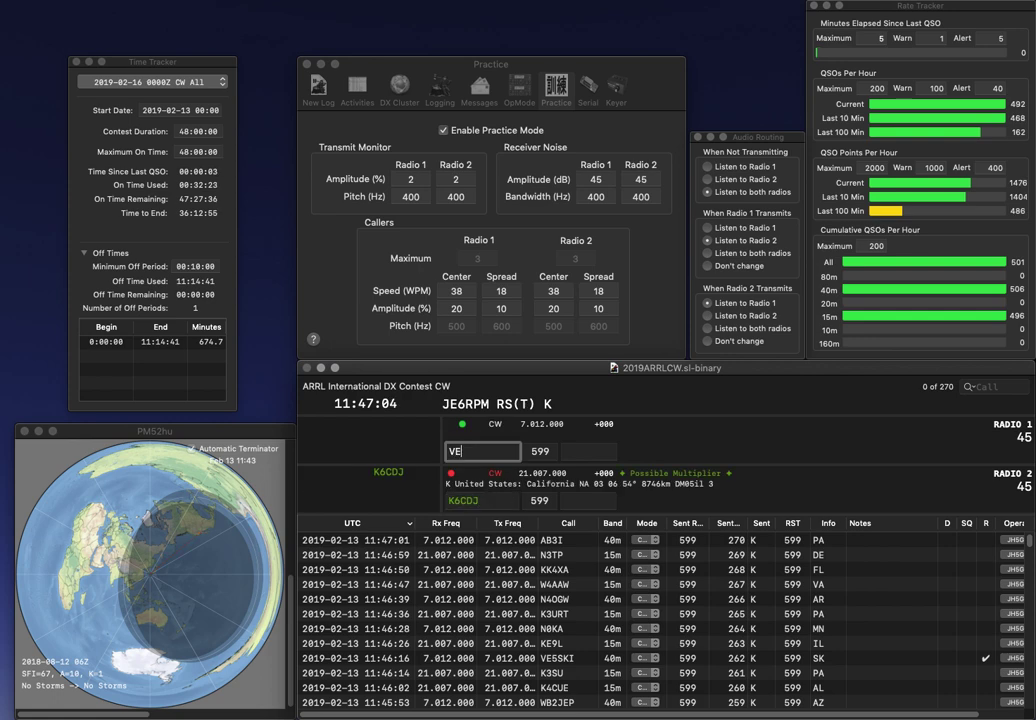
type("3ODR")
key("Return")
key("Return")
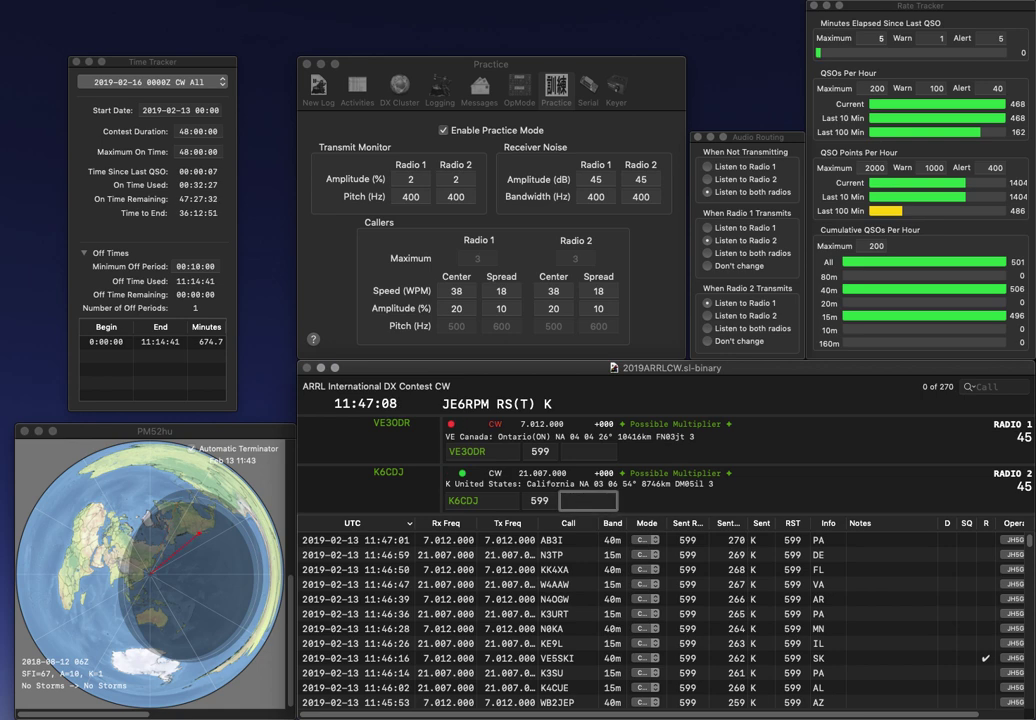
- Log K6CDJ on Radio 2 with exchange CA and VE3ODR on Radio 1 with ON
type("CA")
key("Return")
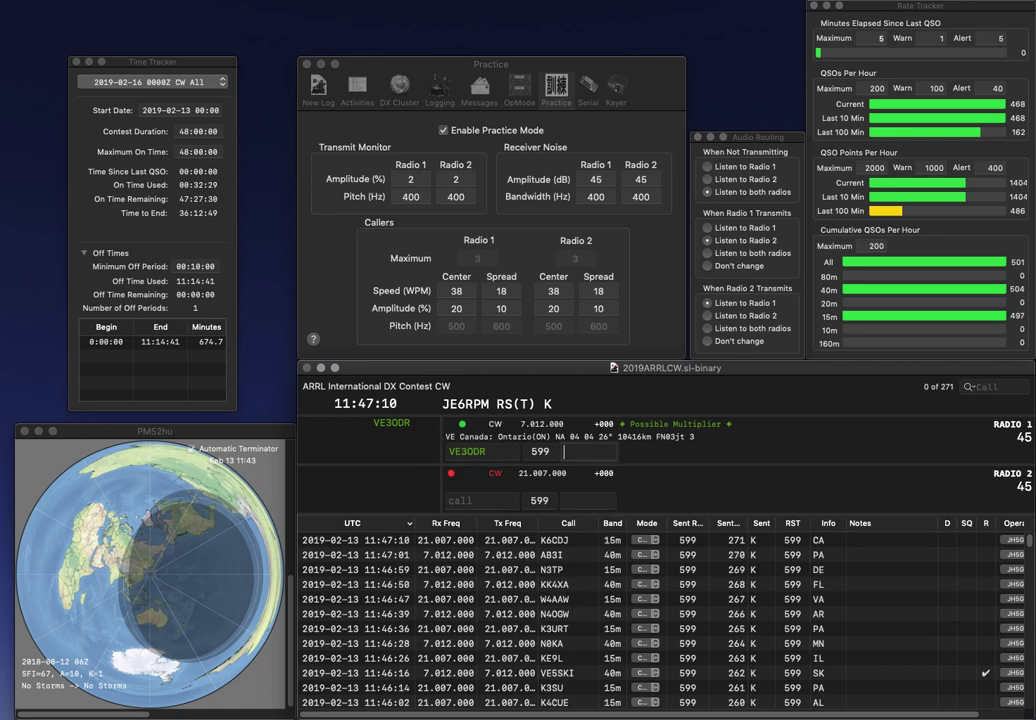
type("ON")
key("Return")
- Enter the calls WA9GBC on Radio 2 and KJ4Z on Radio 1, and answer them
type("WA9GBC")
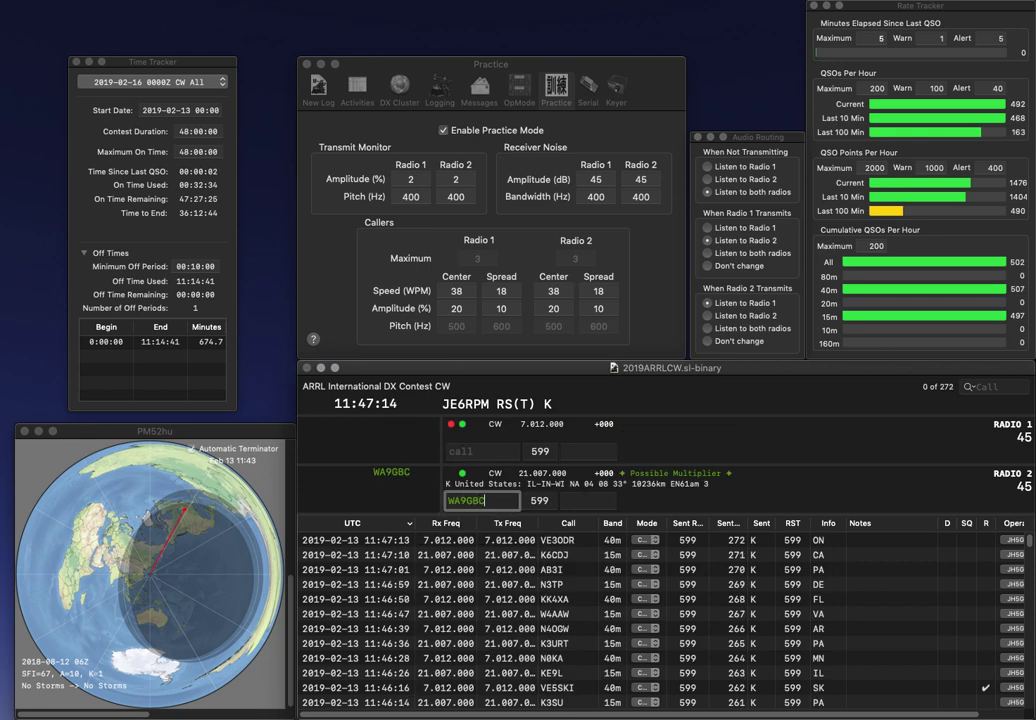
key("Return")
type("KJ")
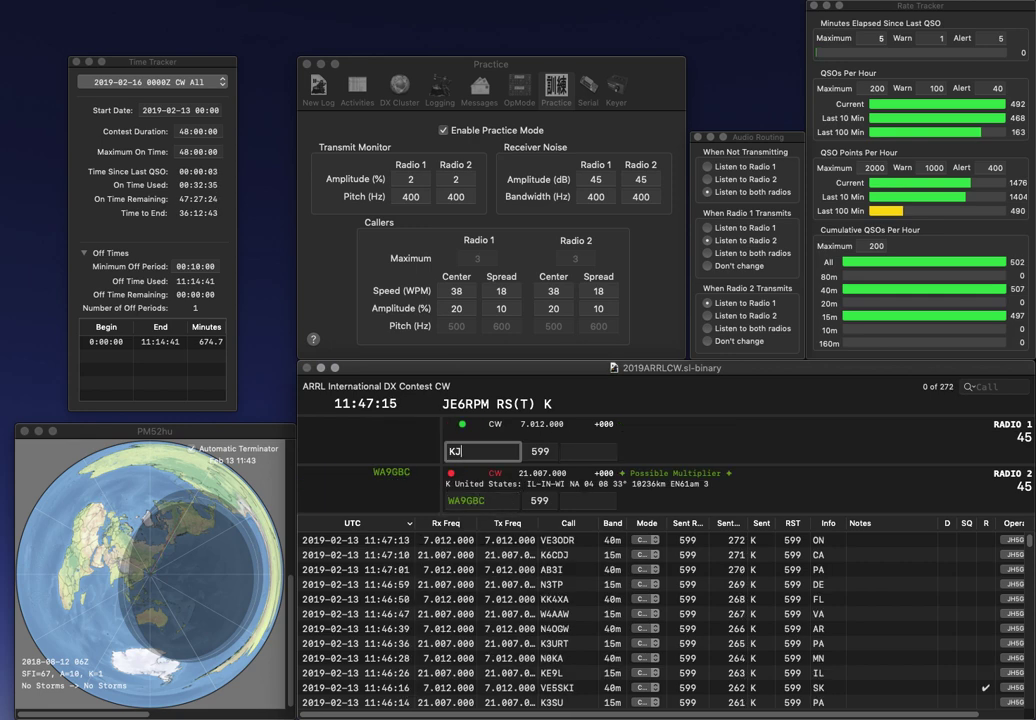
type("4")
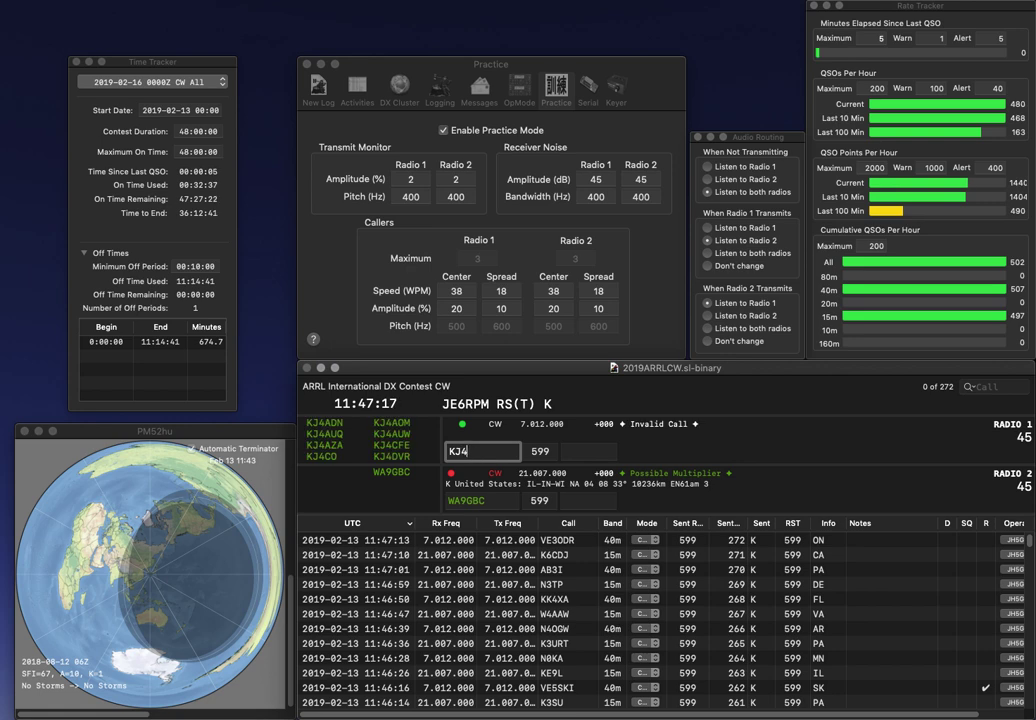
type("Z")
key("Return")
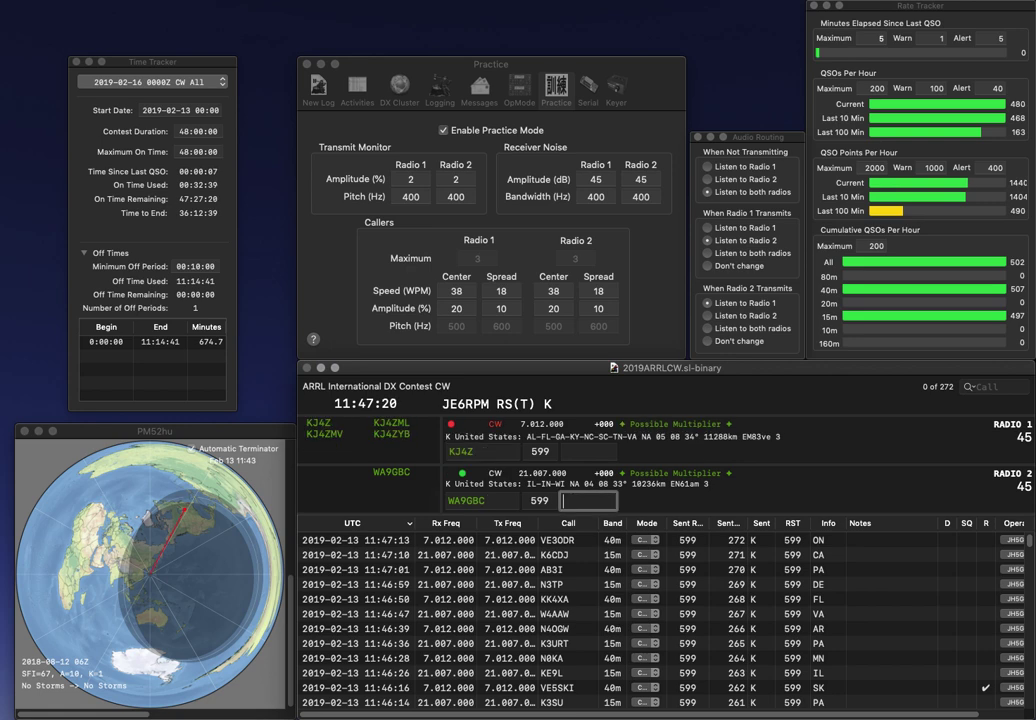
- Log WA9GBC on Radio 2 with exchange IN and KJ4Z on Radio 1 with TN
type("IN")
key("Return")
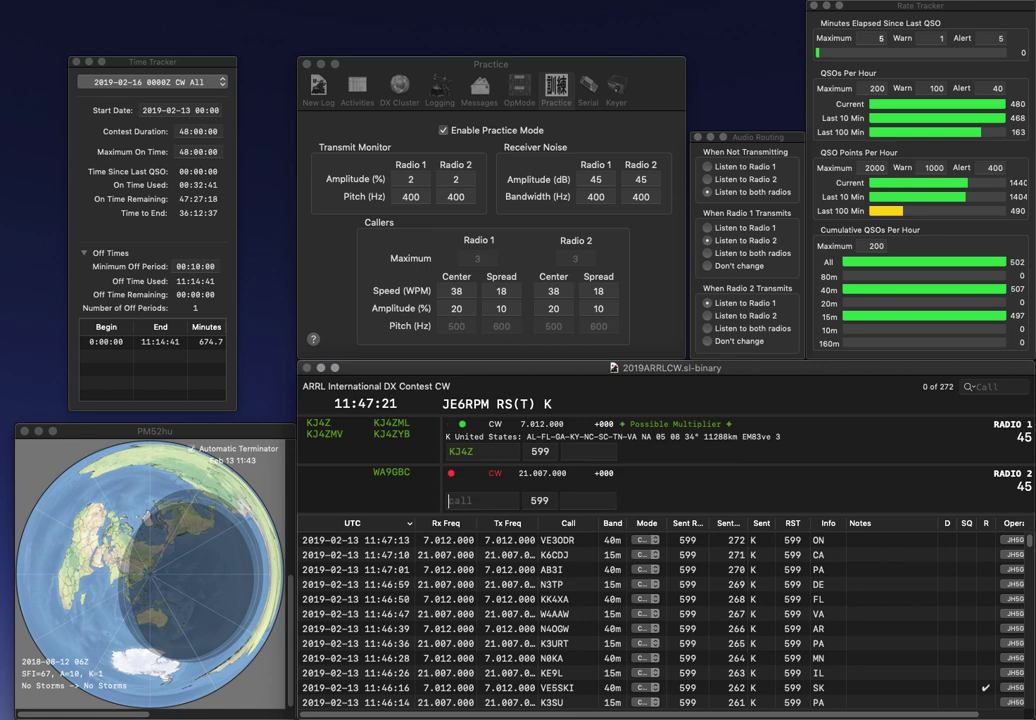
type("TN")
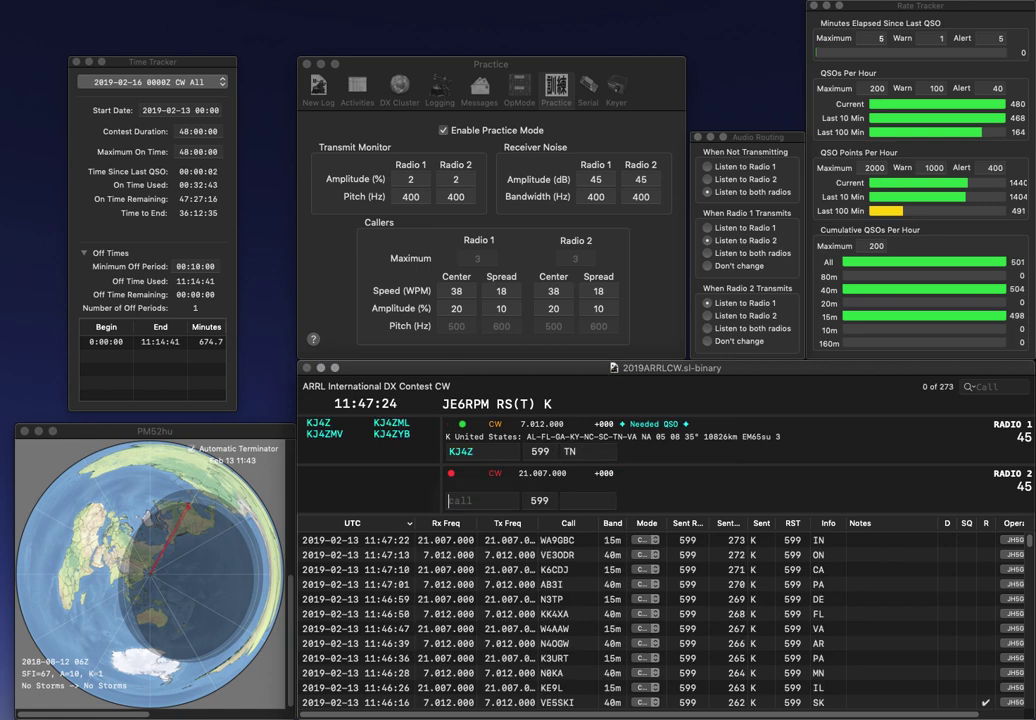
key("Return")
- Enter the call N4CQ on Radio 2 and the partial call RK on Radio 1, and send both
type("N4")
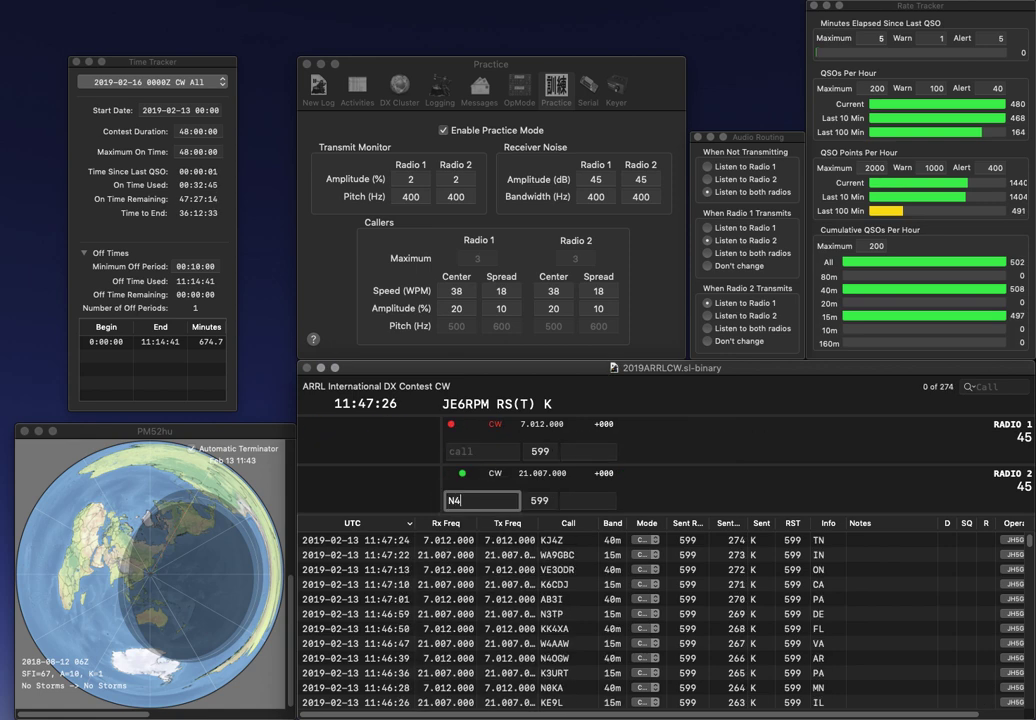
type("CQ")
key("Return")
type("RK")
key("Return")
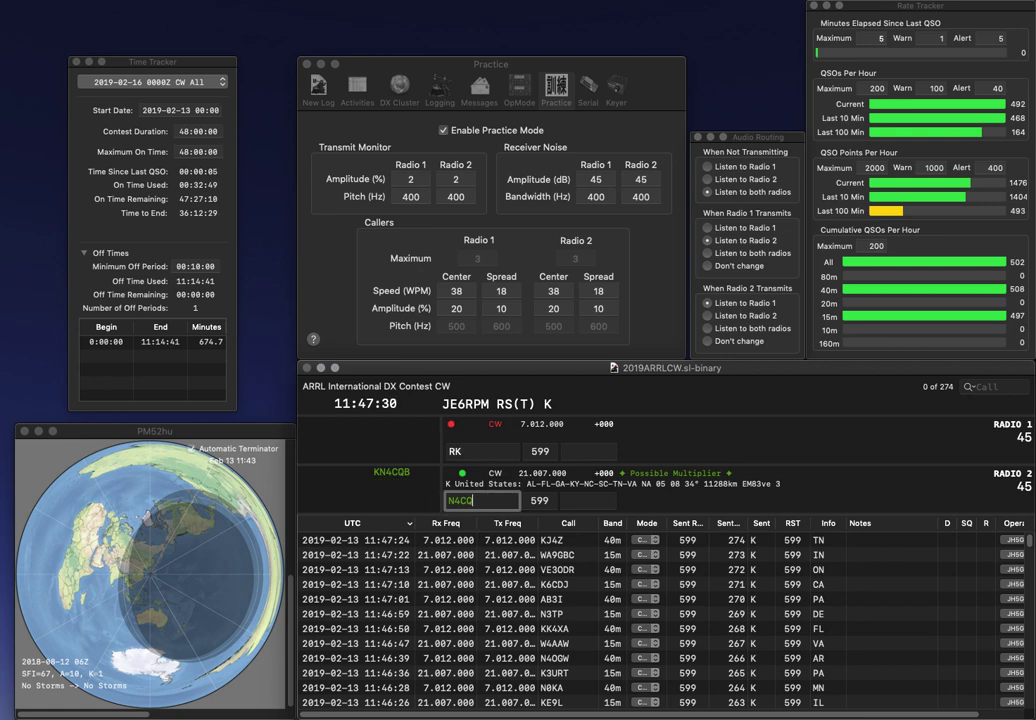
key("BackSpace")
type("5")
left_click(451, 451)
type("K8")
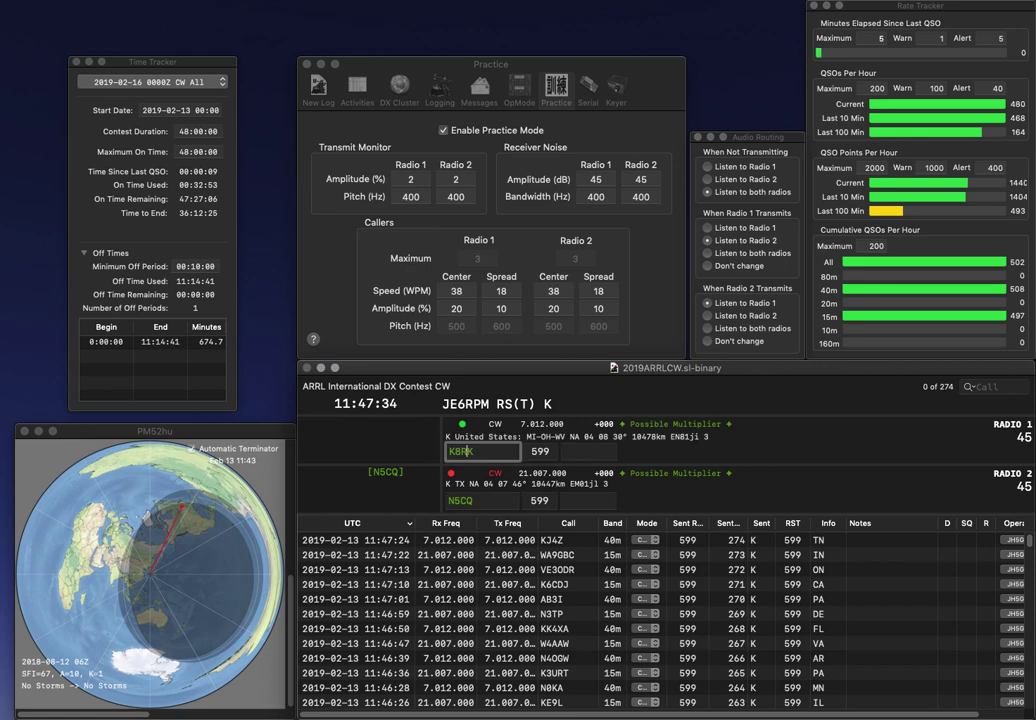
key("Return")
type("T")
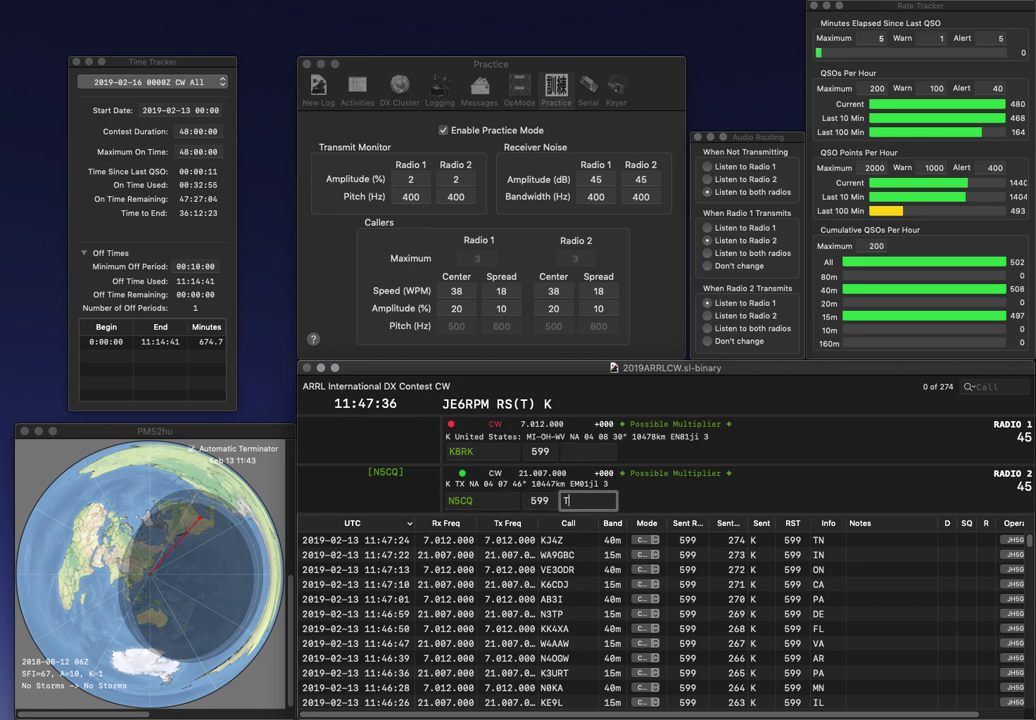
type("X")
left_click(497, 451)
key("Return")
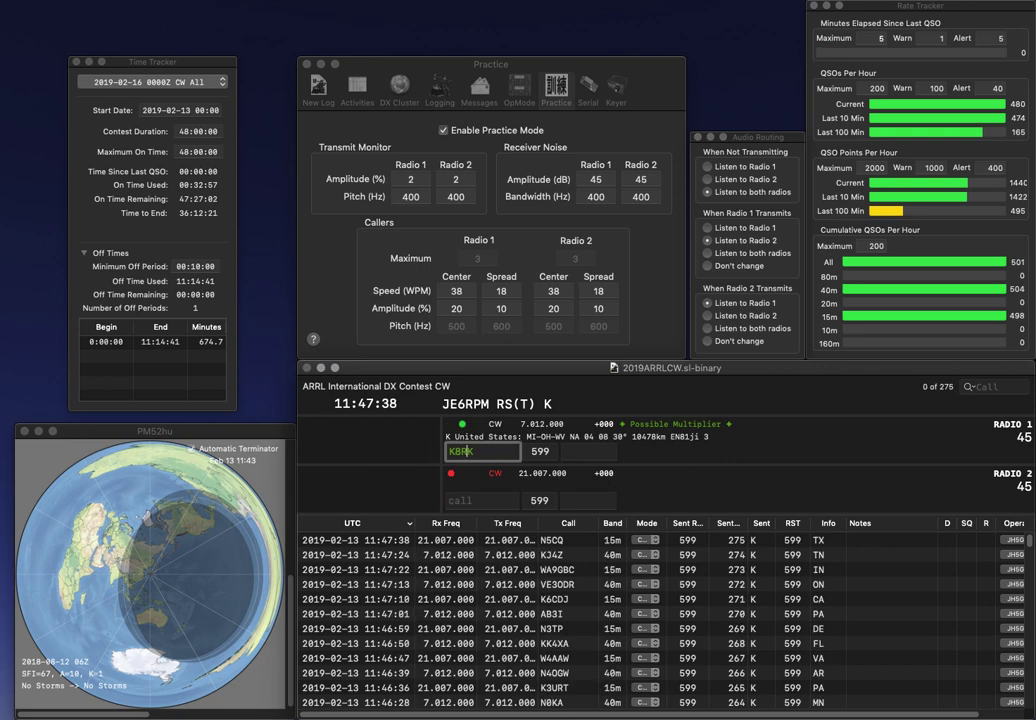
type("O")
key("Return")
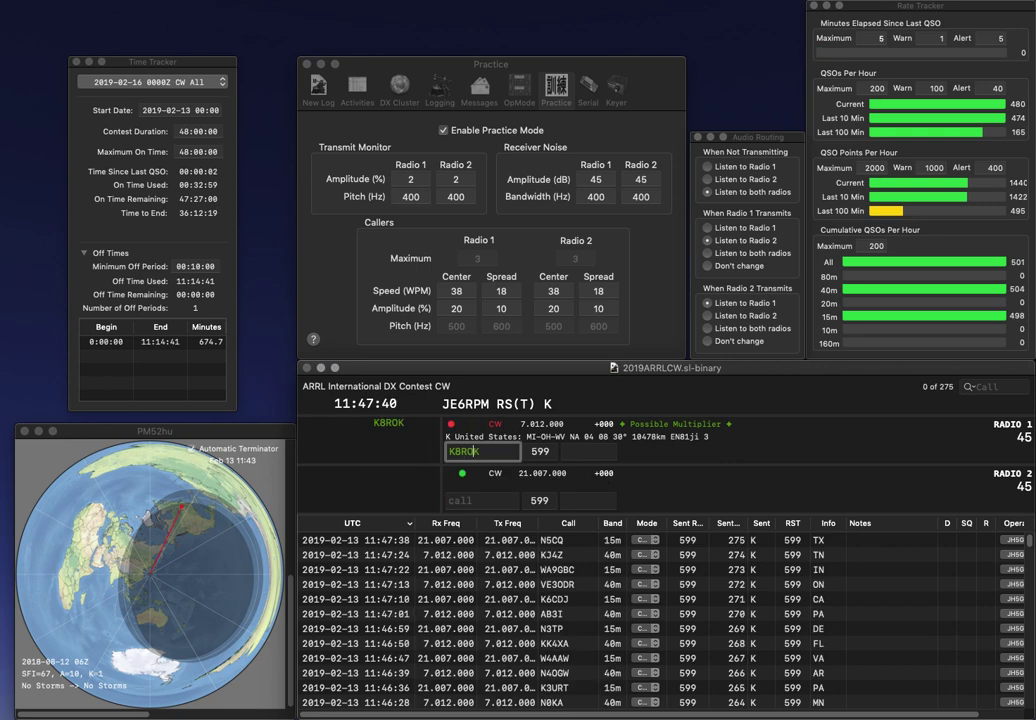
type("K5TRI")
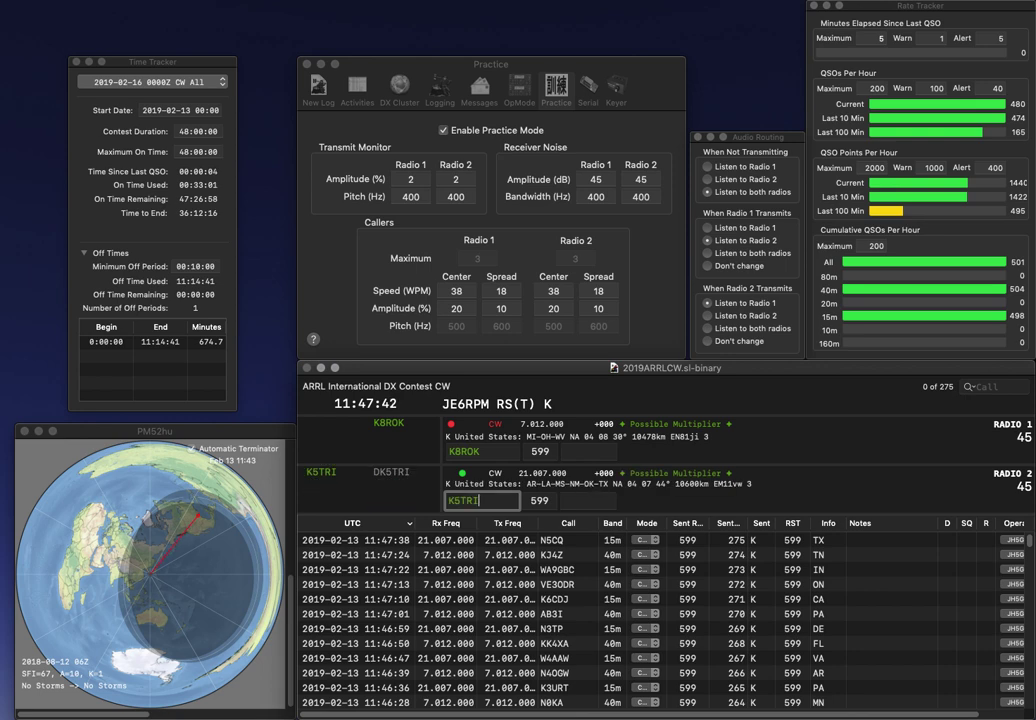
key("Return")
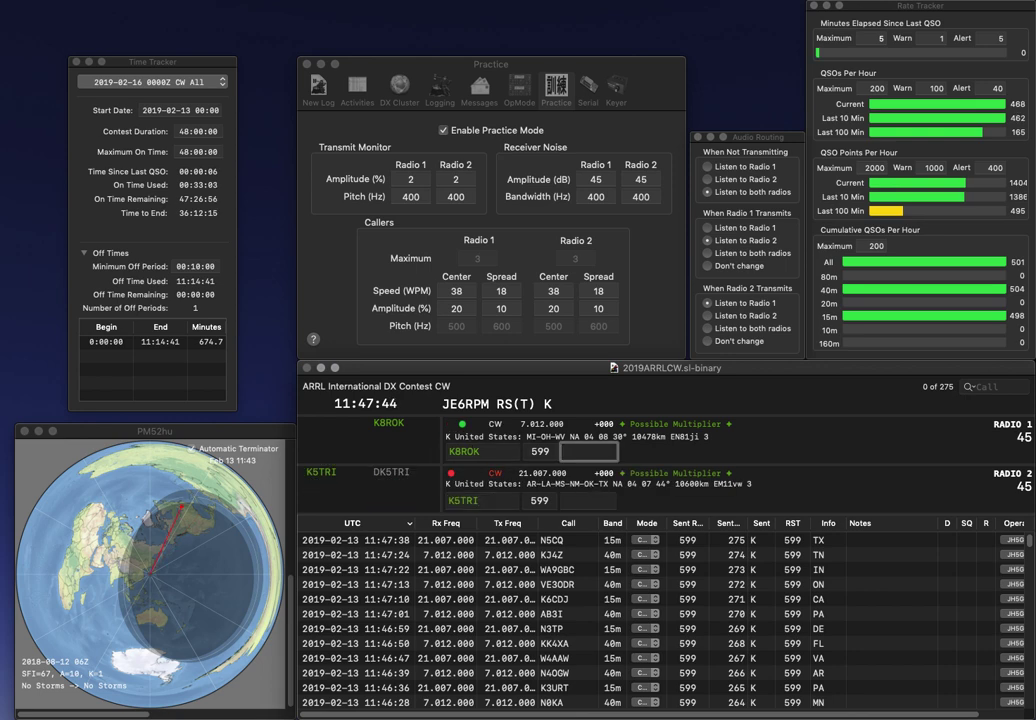
key("Return")
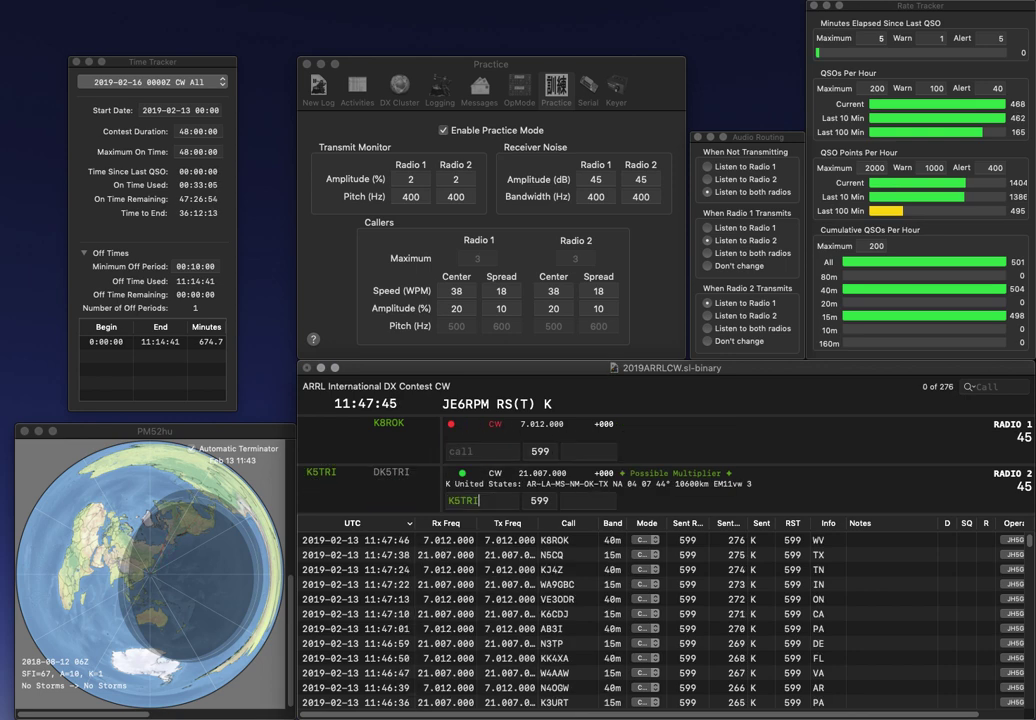
type("LA")
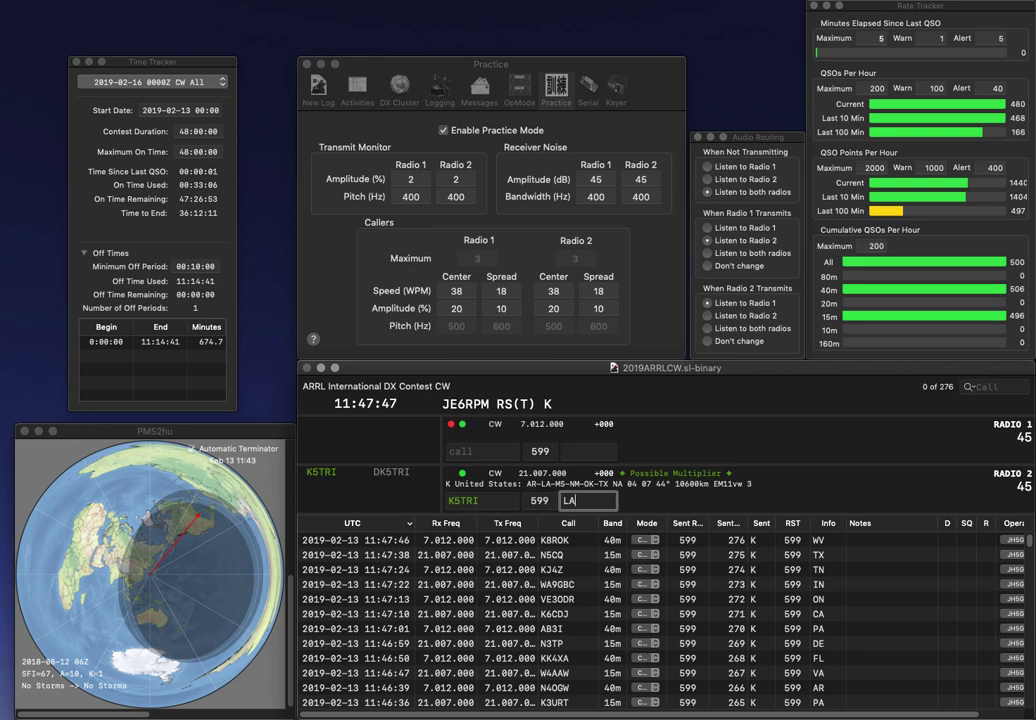
key("Return")
- Enter the calls KB0R on Radio 1 and WA6OWM on Radio 2, and answer them
type("KB")
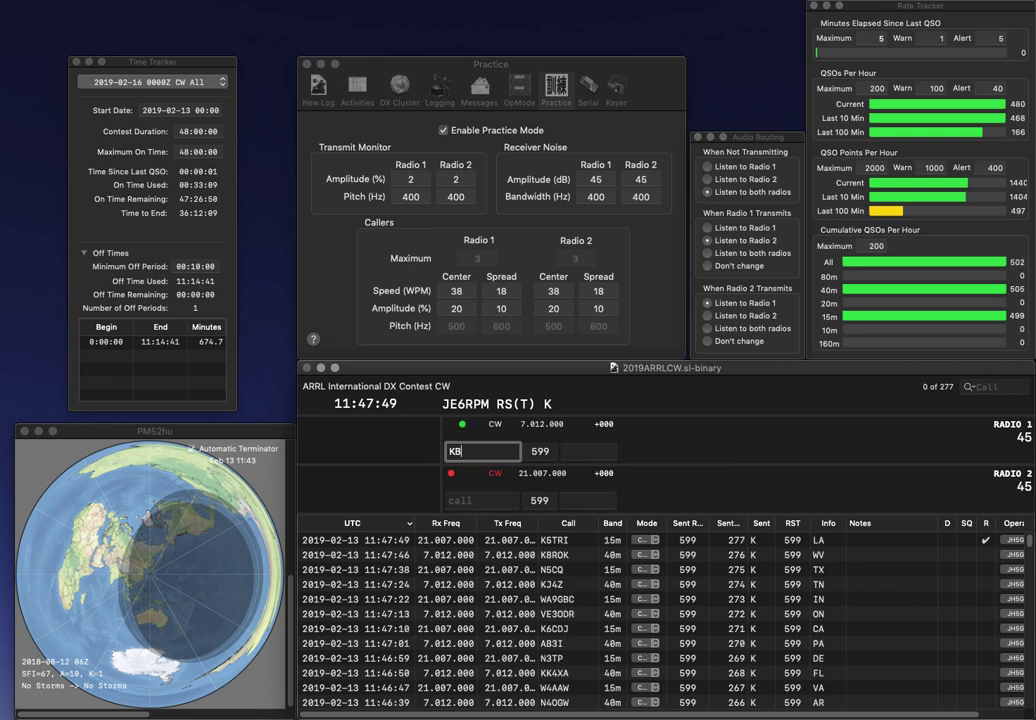
type("0R")
key("Return")
type("6OWM")
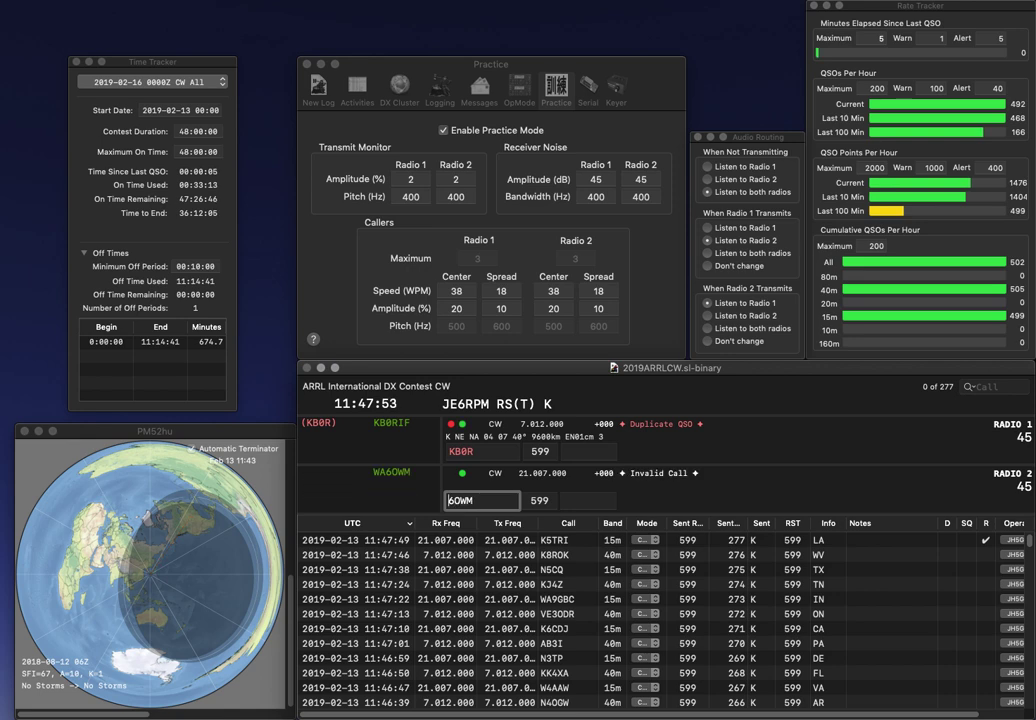
type("WA")
key("Up")
key("space")
type("NE")
key("backslash")
type("CA")
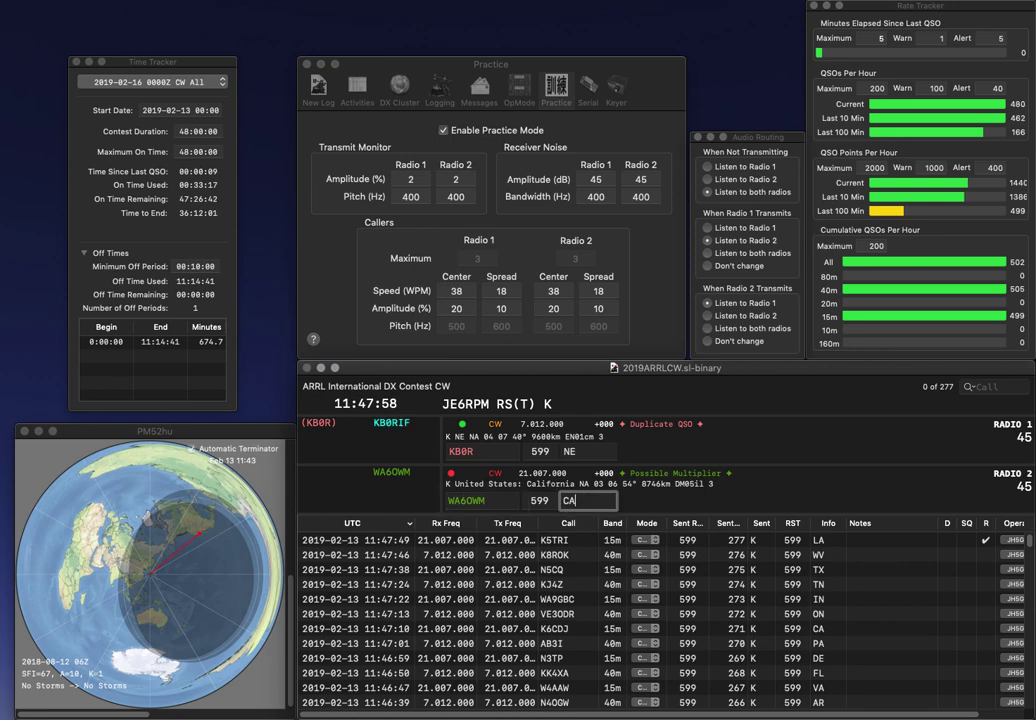
key("Return")
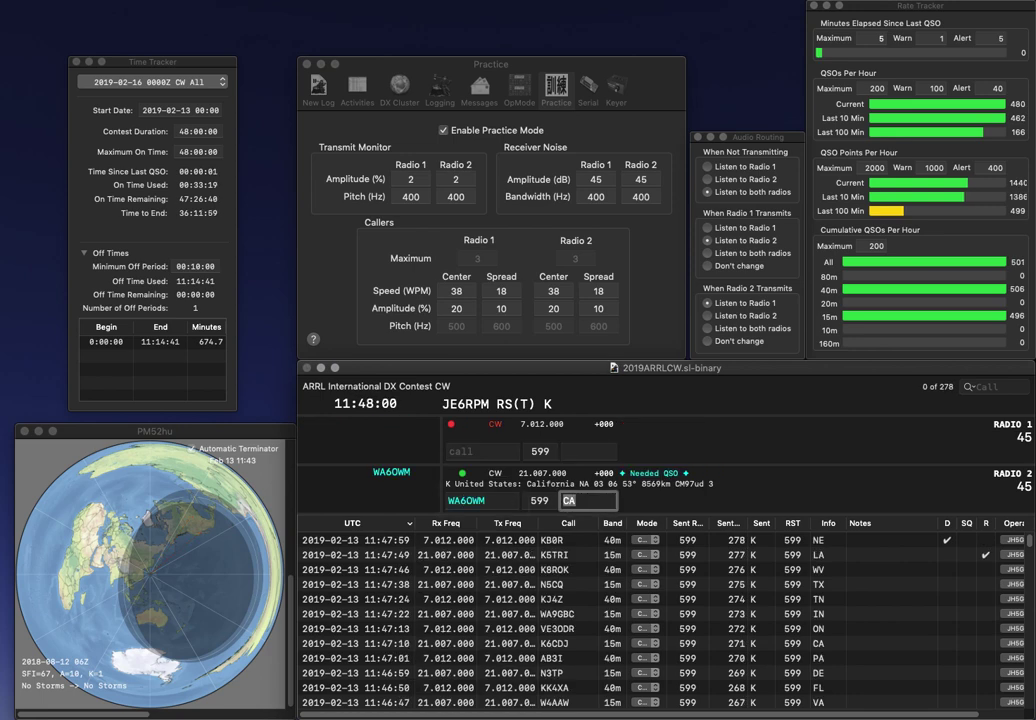
key("Return")
- Enter the partial calls KB9 on Radio 1 and VE3 on Radio 2, and send them
type("KB9")
key("backslash")
type("VE3")
key("backslash")
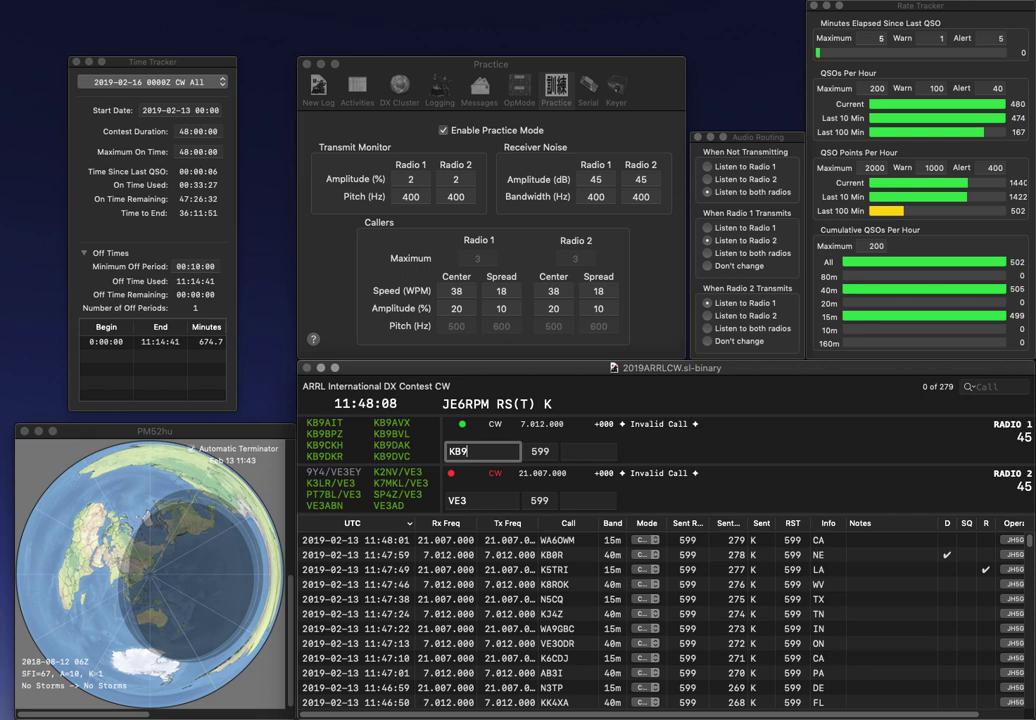
- Correct the Radio 1 call to KB0JAT and complete the Radio 2 call as VE3PCP, and answer them
key("BackSpace")
type("0JAT")
key("backslash")
type("PCP")
key("backslash")
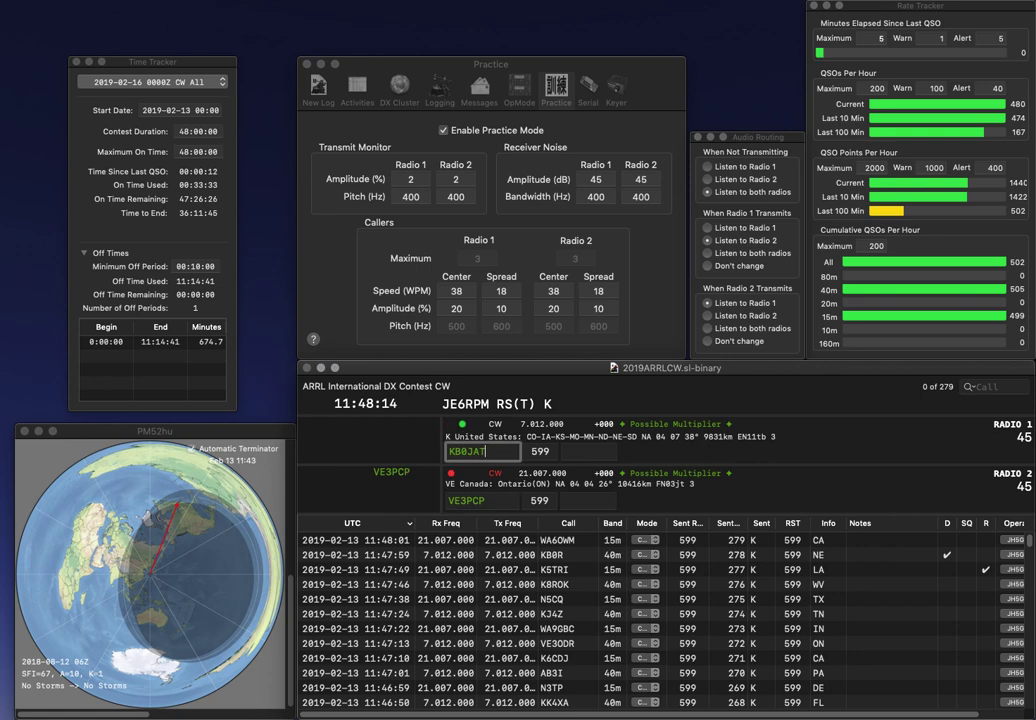
key("Left")
key("Left")
key("BackSpace")
type("P")
key("Return")
key("backslash")
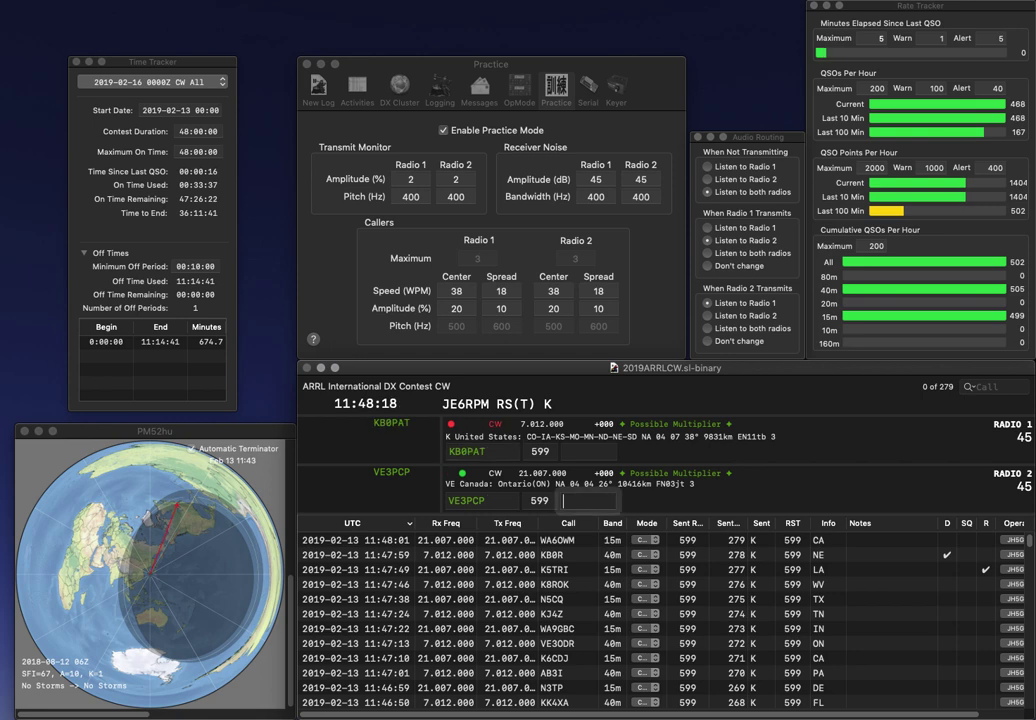
- Log VE3PCP on Radio 2 with exchange ON and KB0PAT on Radio 1 with SD
type("ON")
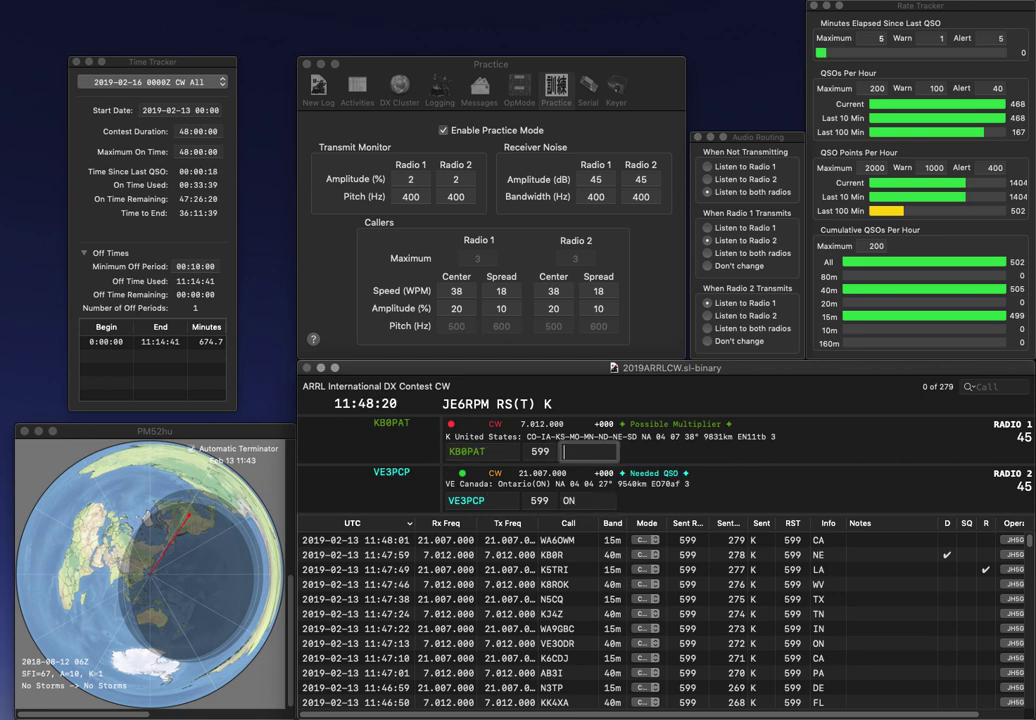
key("Return")
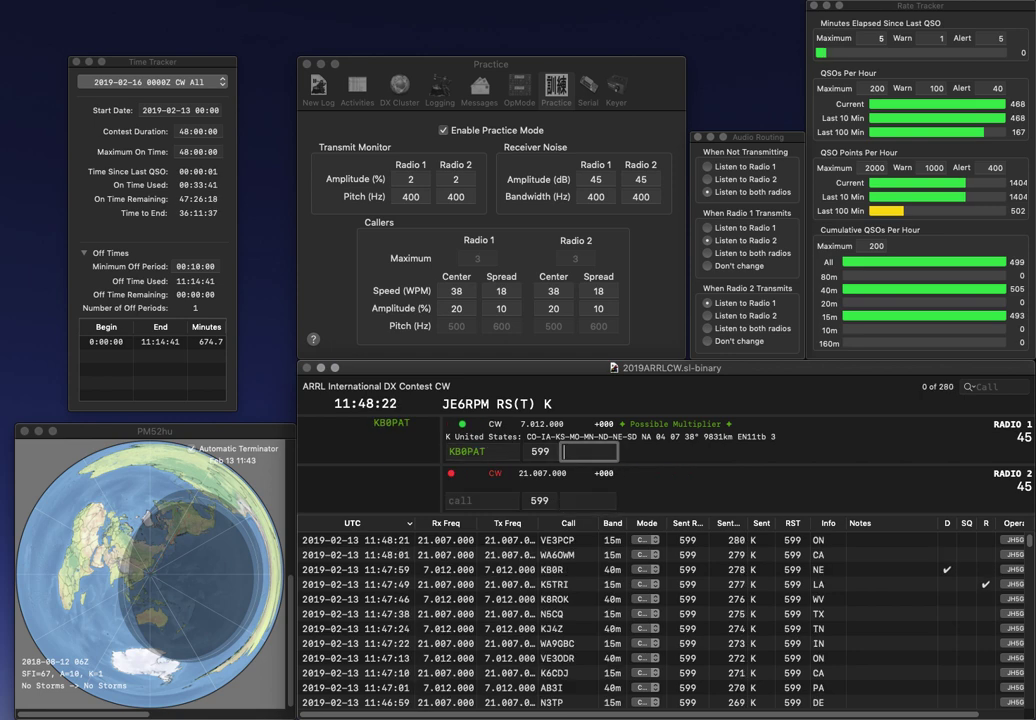
type("SD")
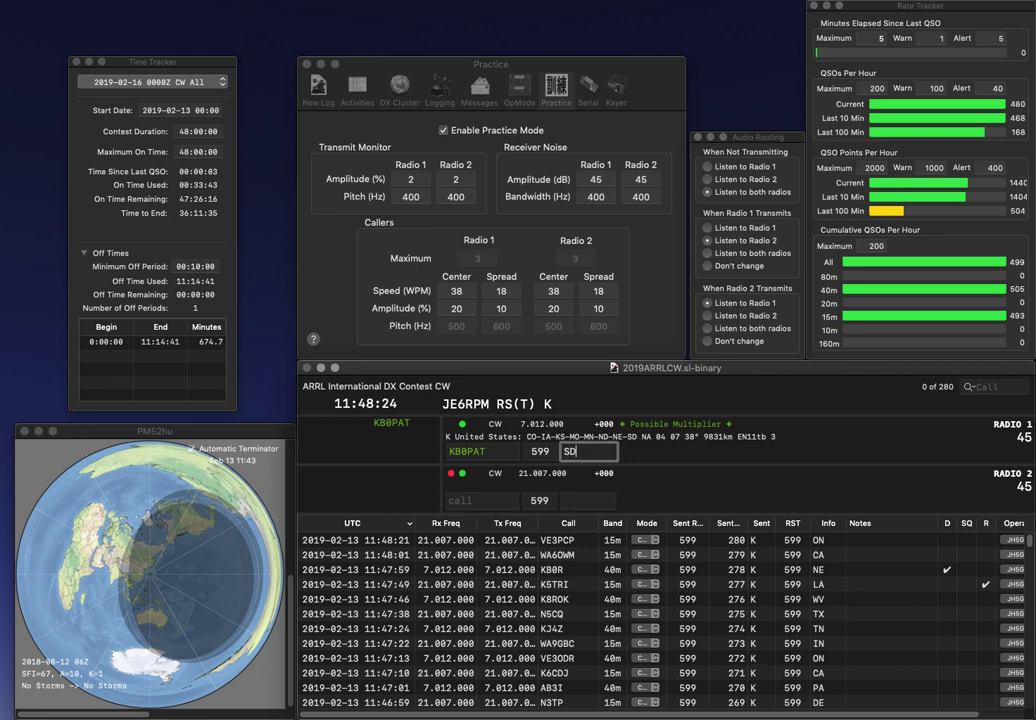
key("Return")
key("Return")
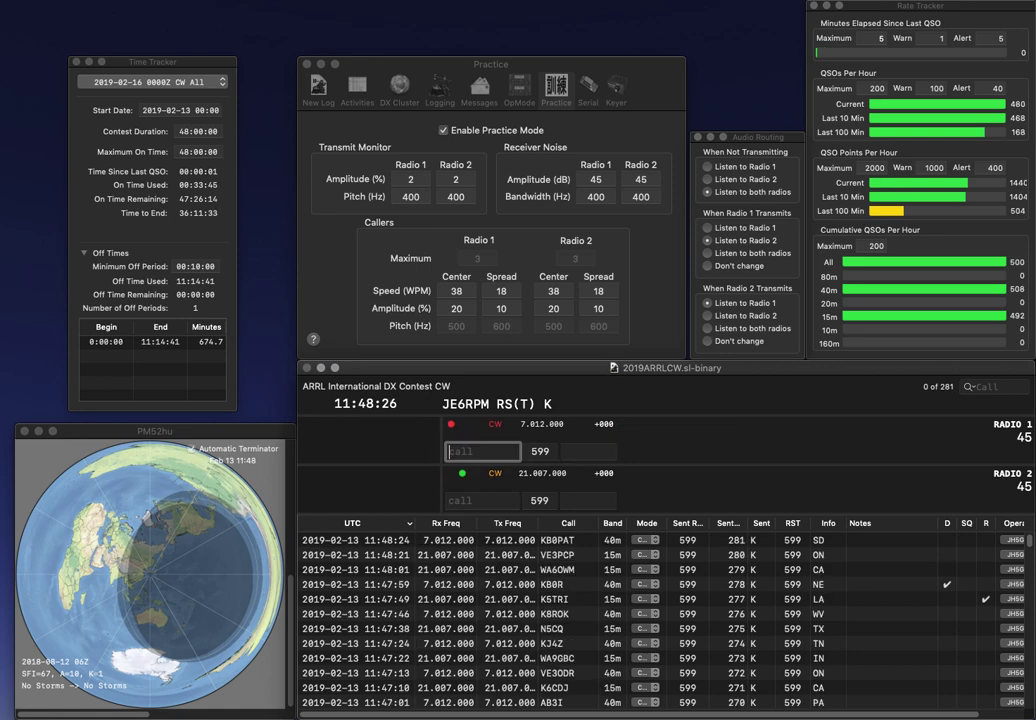
- Enter the partial call CE on Radio 2 and send it
key("Down")
type("C")
type("C")
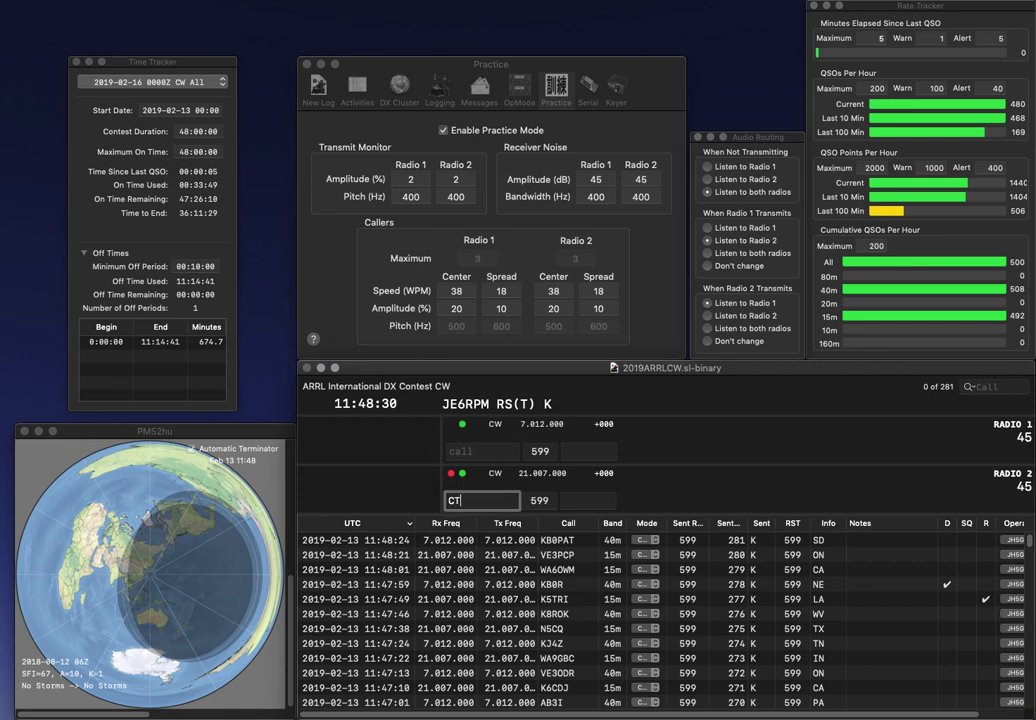
key("Return")
- Enter the call K1GJQ on Radio 1 and complete the Radio 2 call as N5XE, and answer them
type("K1GJ")
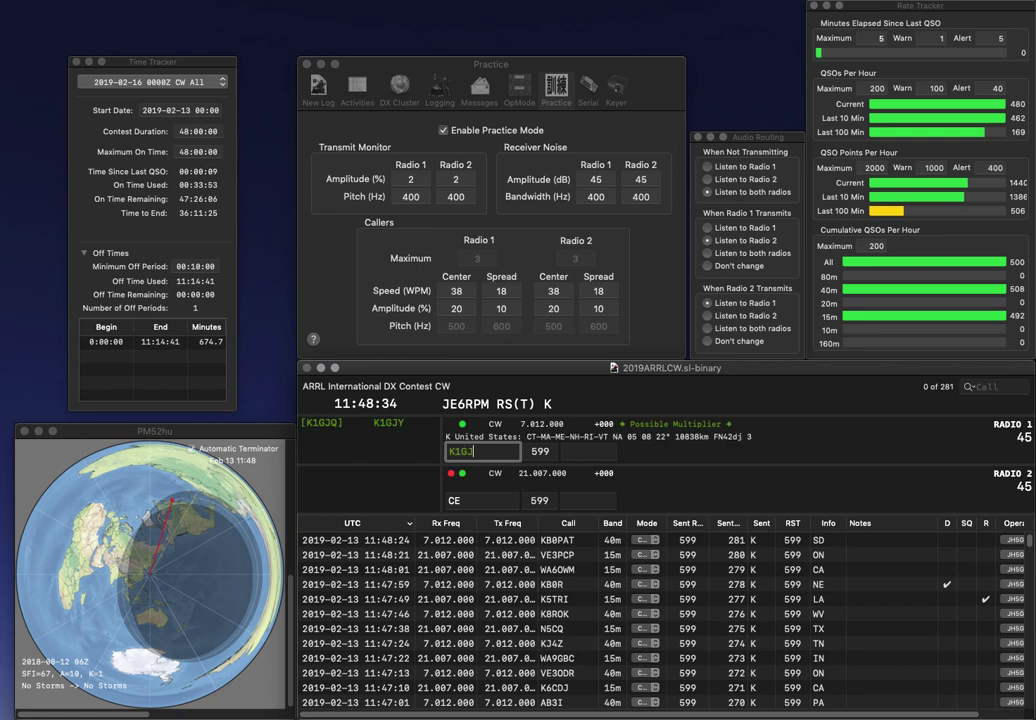
type("Q")
key("Return")
type("N5X")
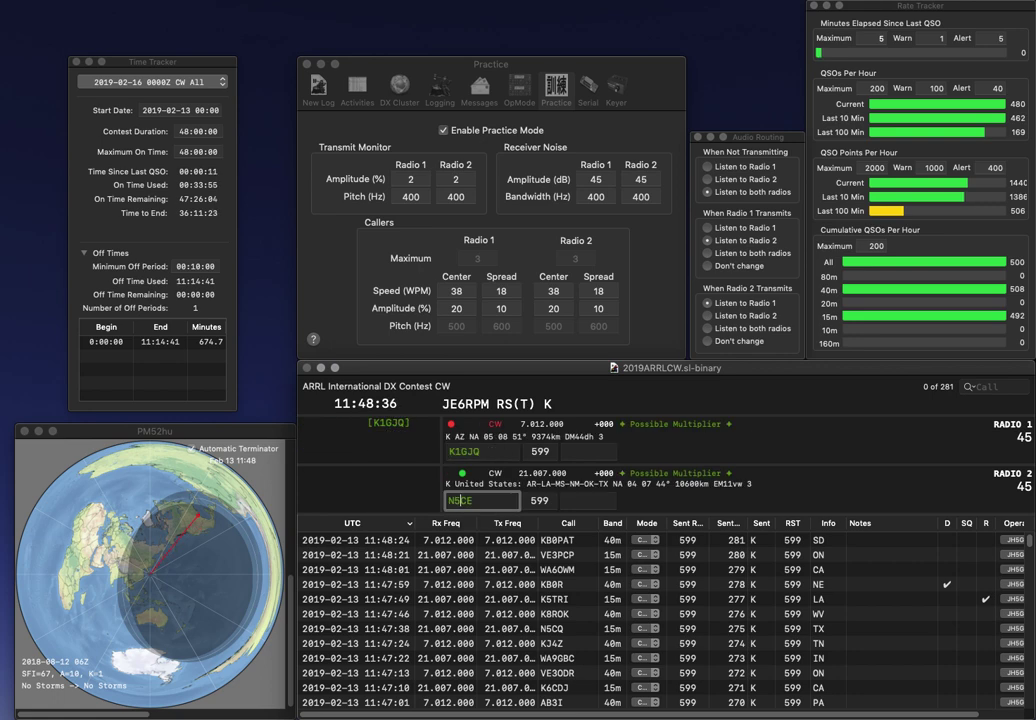
key("Delete")
key("Return")
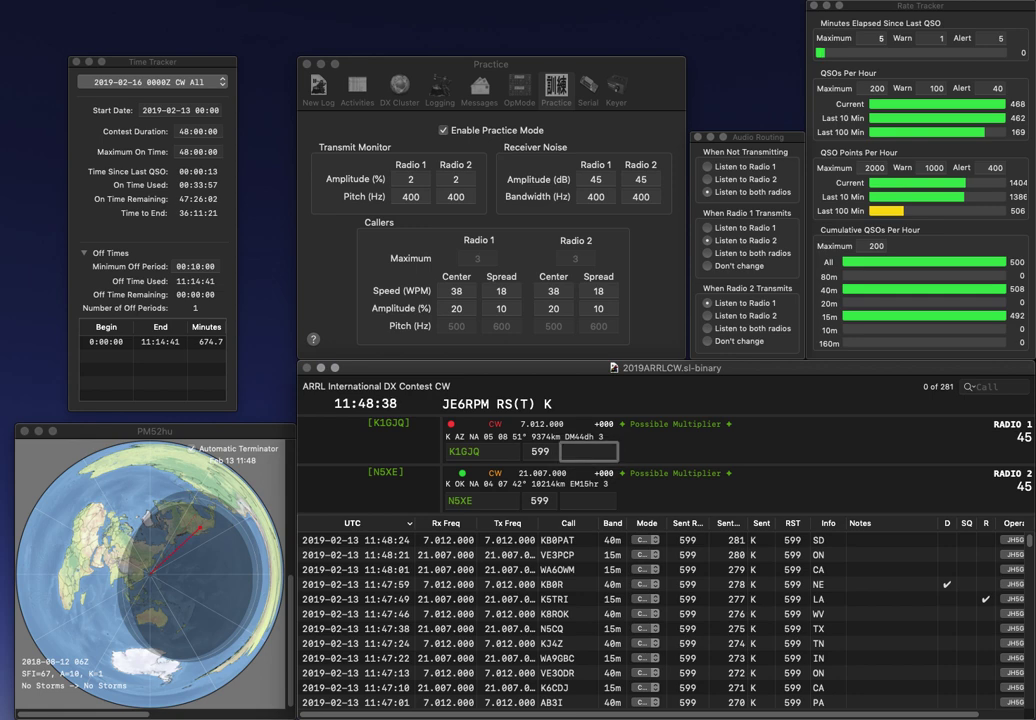
- Log K1GJQ on Radio 1 with exchange AZ and N5XE on Radio 2 with OK
type("AZ")
key("Return")
type("OK")
key("Return")
- Enter the calls KE7K on Radio 1 and W6ICF on Radio 2, and answer them
type("KE7K")
key("Return")
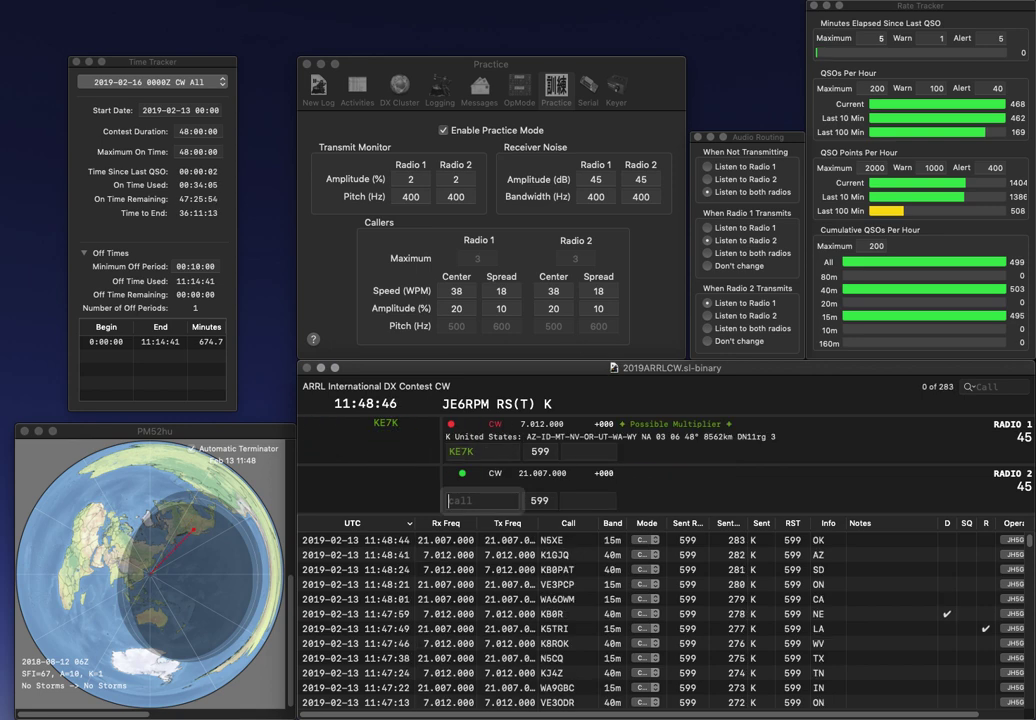
type("W6IS")
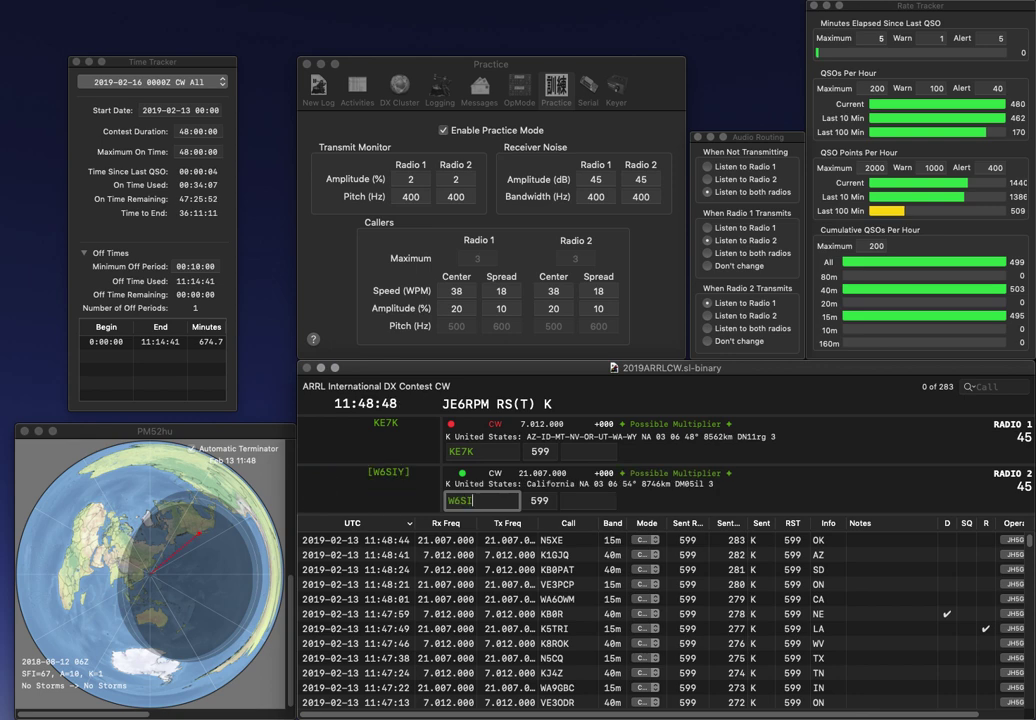
type("C")
key("BackSpace")
key("BackSpace")
type("CF")
key("Return")
key("space")
type("UT")
key("Return")
key("Tab")
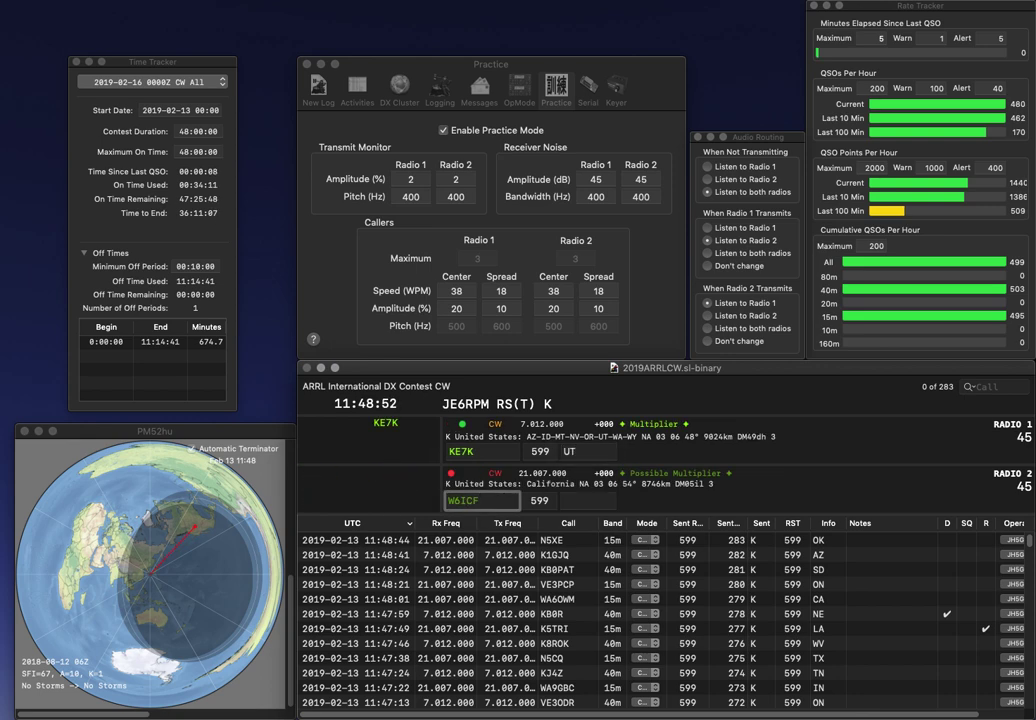
key("Return")
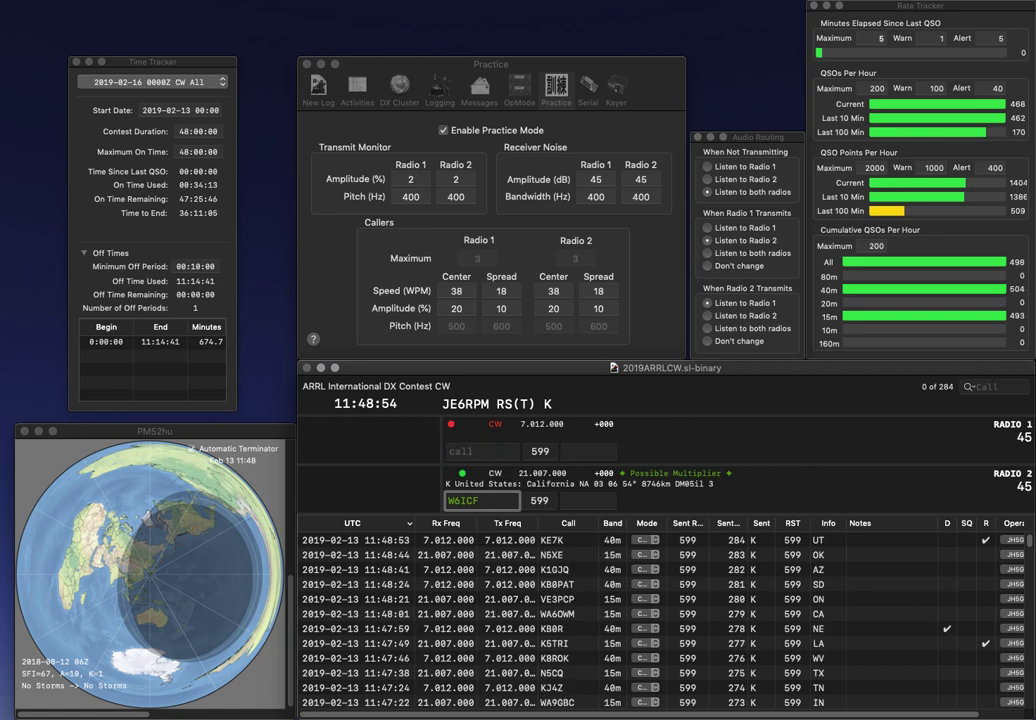
key("Left")
key("Left")
key("BackSpace")
type("S")
key("Return")
type("N6RC")
key("Return")
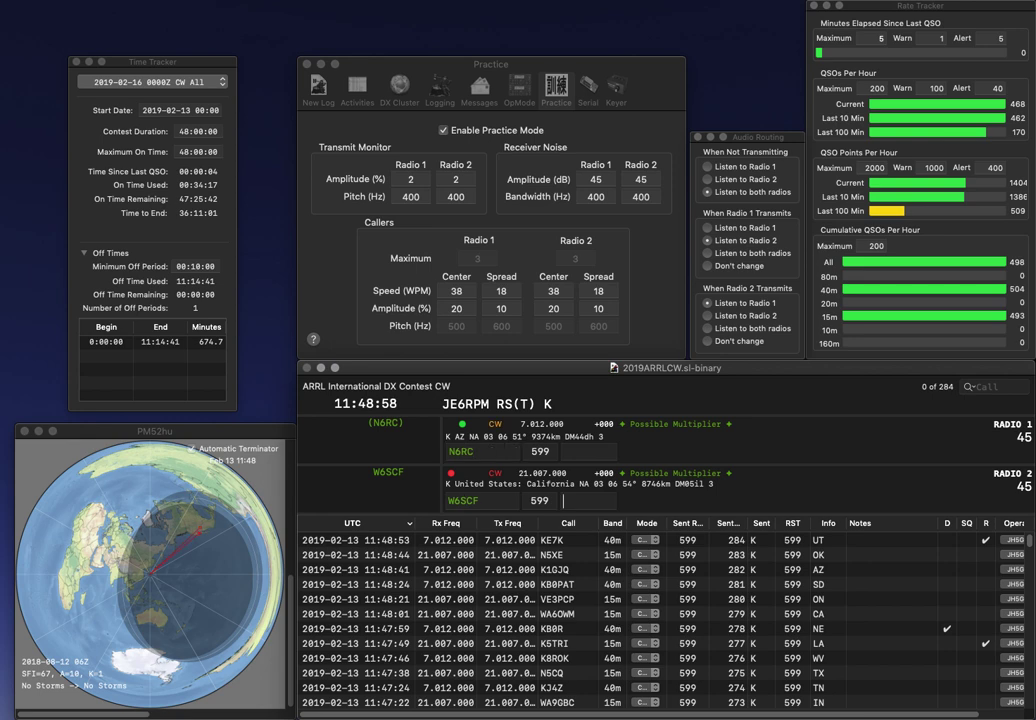
type("CA")
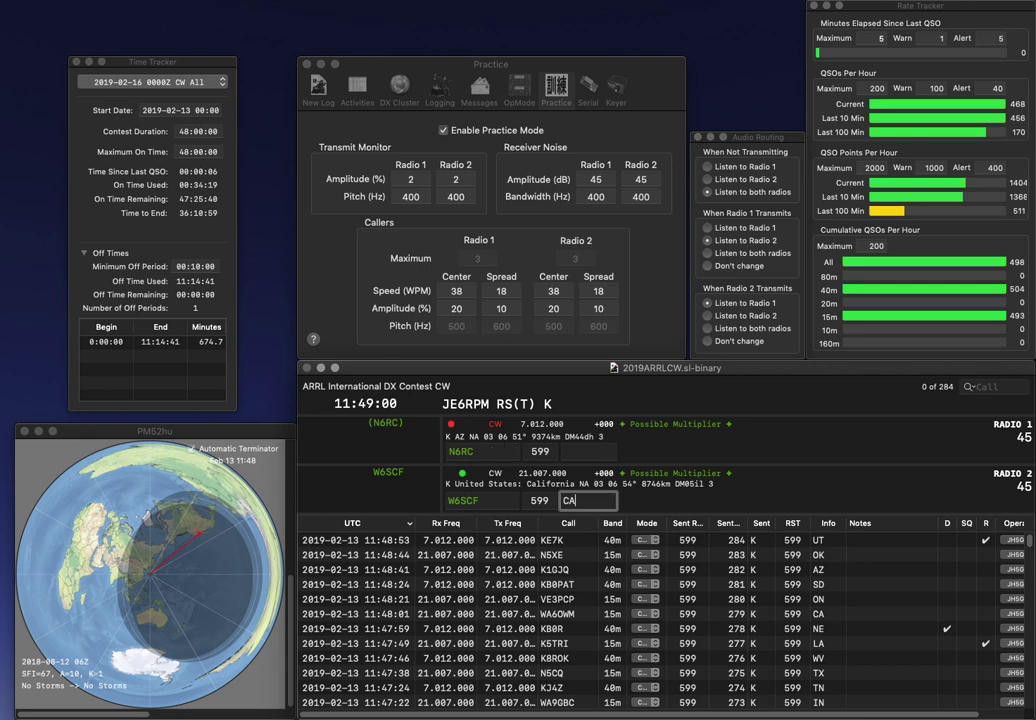
key("Return")
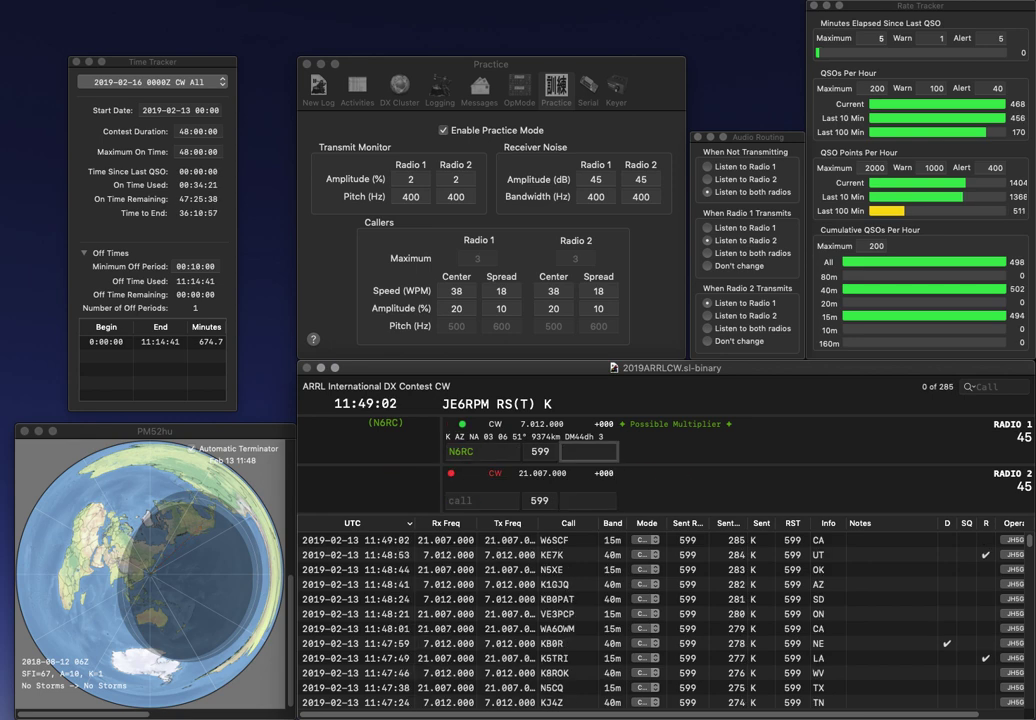
type("AZ")
key("Return")
- Enter the calls KR0RD on Radio 2 and W7SUR on Radio 1, and answer them
type("KR0RD")
key("Return")
type("W7SUR")
key("Return")
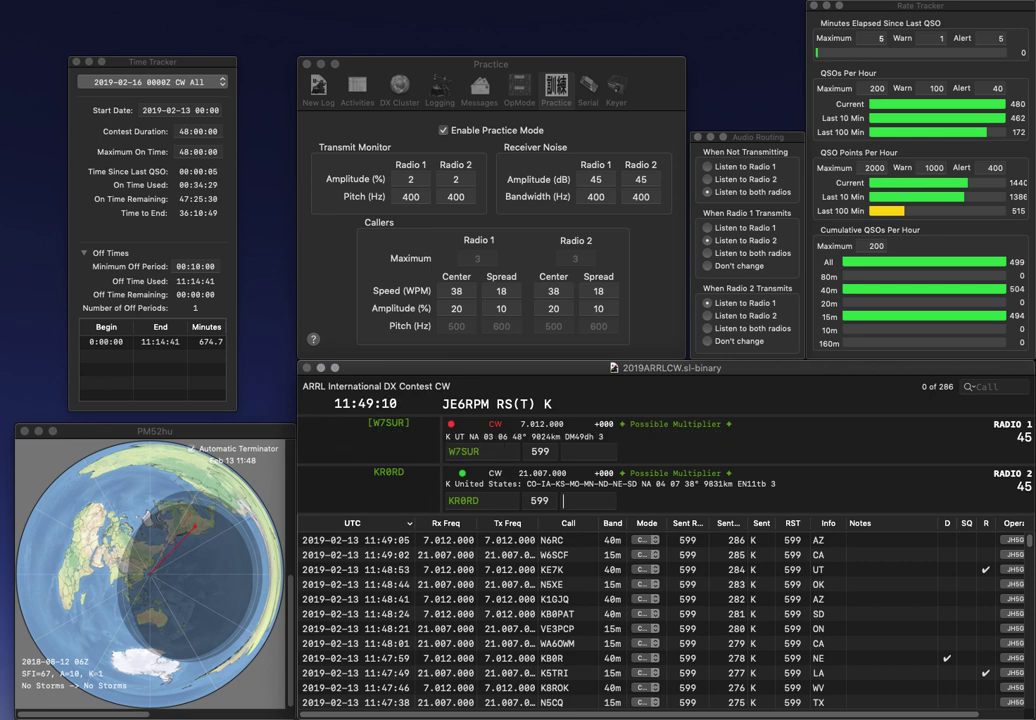
type("NE")
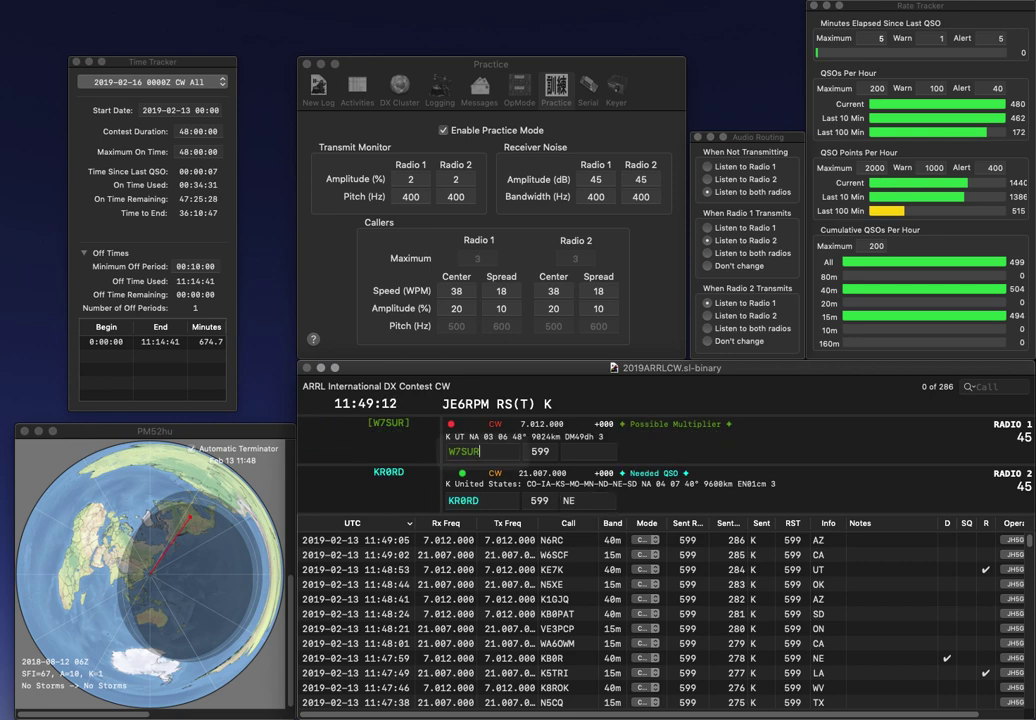
key("Return")
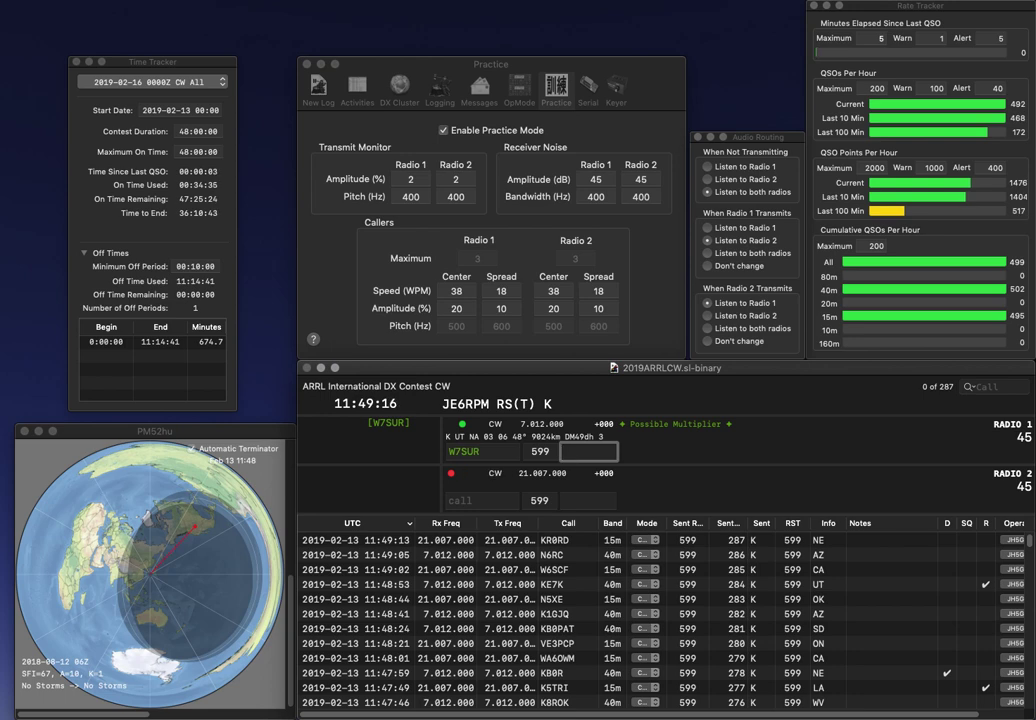
type("UT")
key("Return")
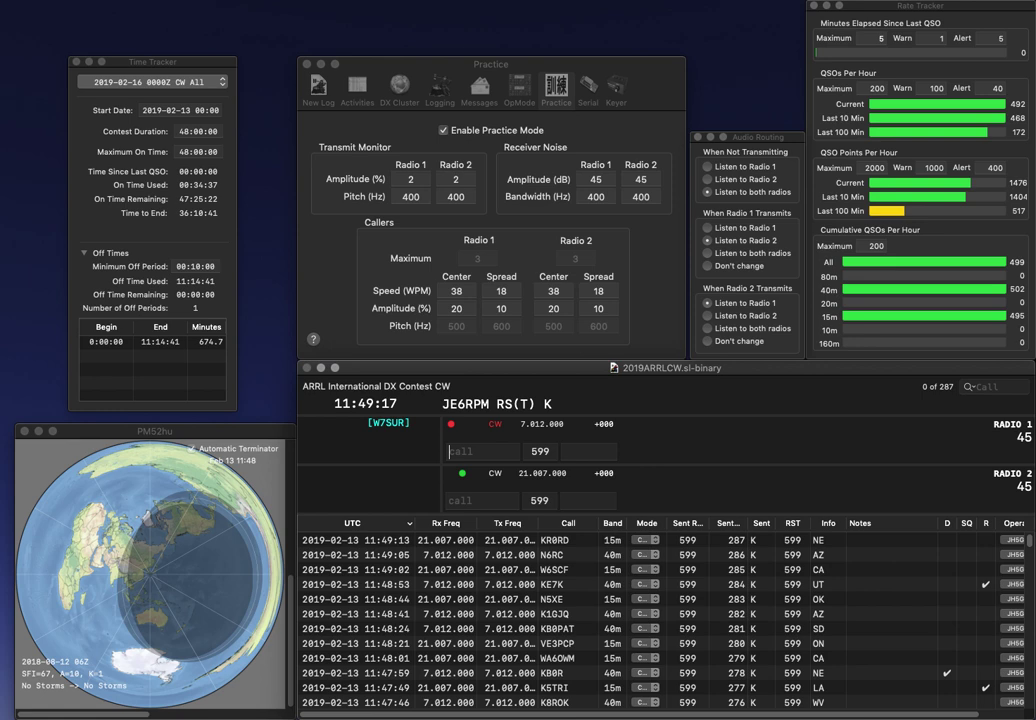
type("K9N")
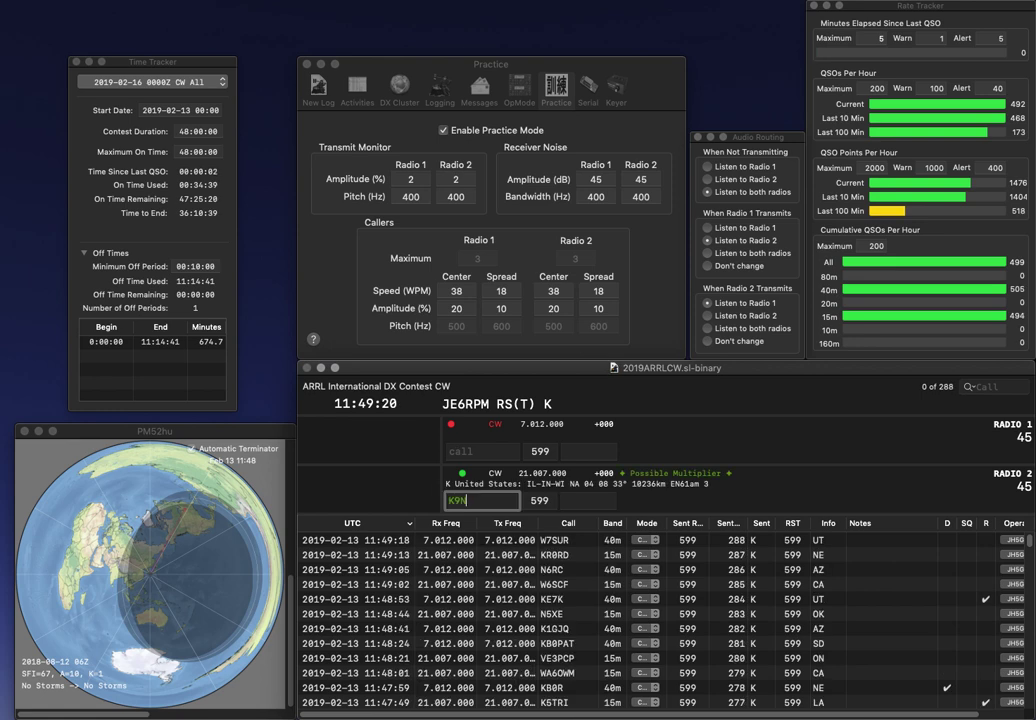
type("TZ")
key("Return")
type("W")
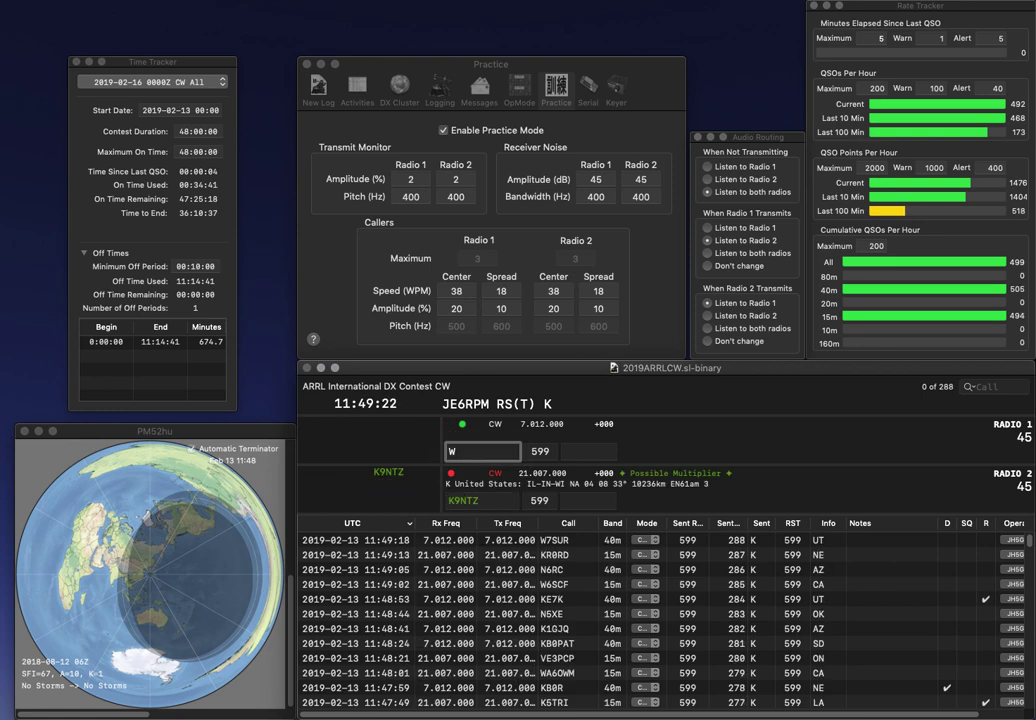
key("Return")
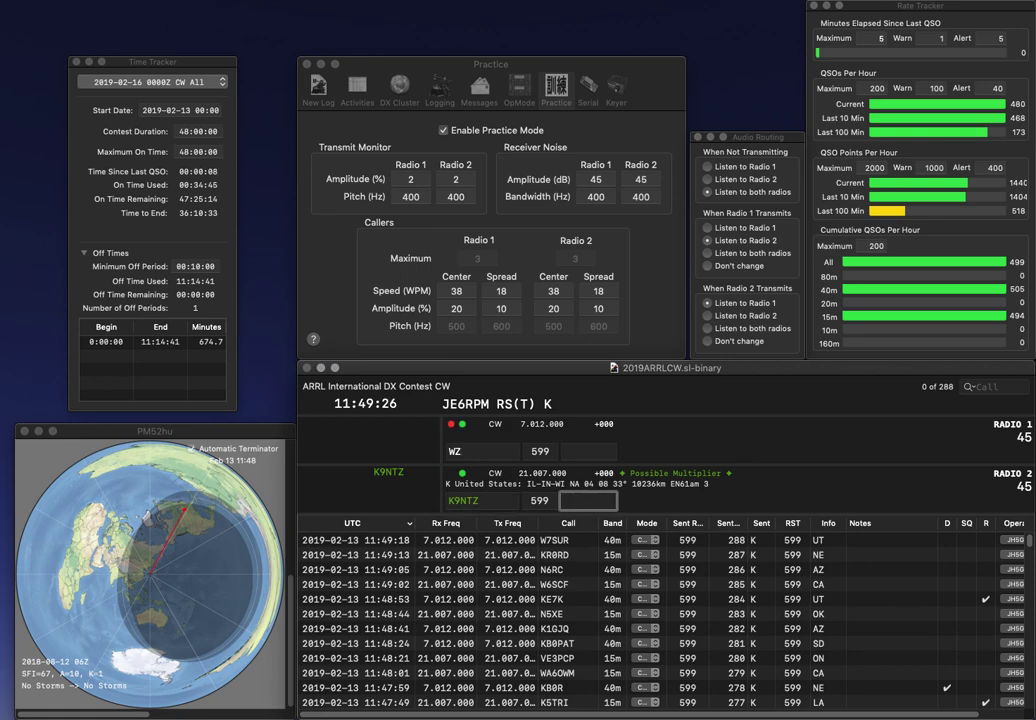
- Log K9NTZ on Radio 2 with exchange WI, and complete and answer the Radio 1 call as W5FZ
type("WI")
key("Return")
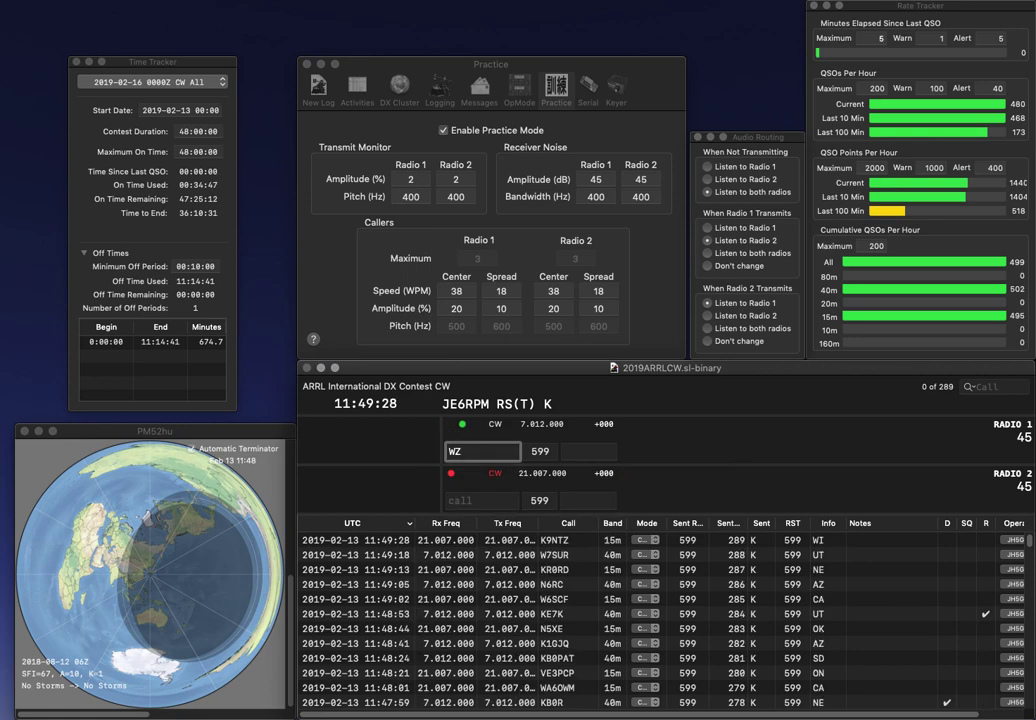
key("Left")
type("5F")
key("Return")
- Enter the partial call K1 on Radio 2
type("KJ5")
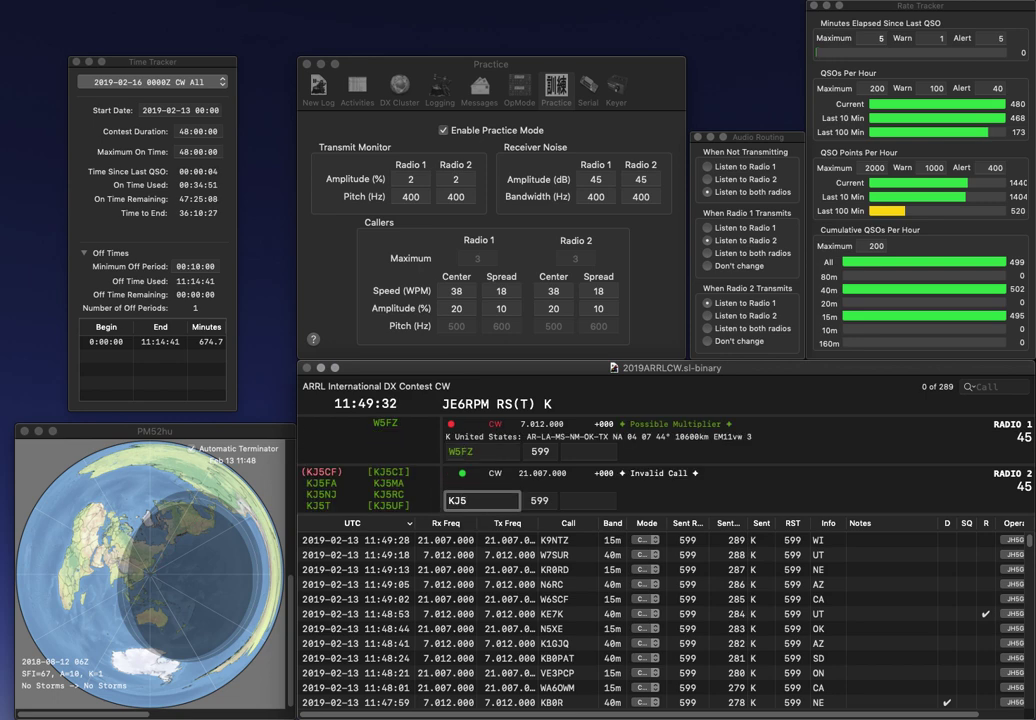
key("BackSpace")
key("BackSpace")
type("1")
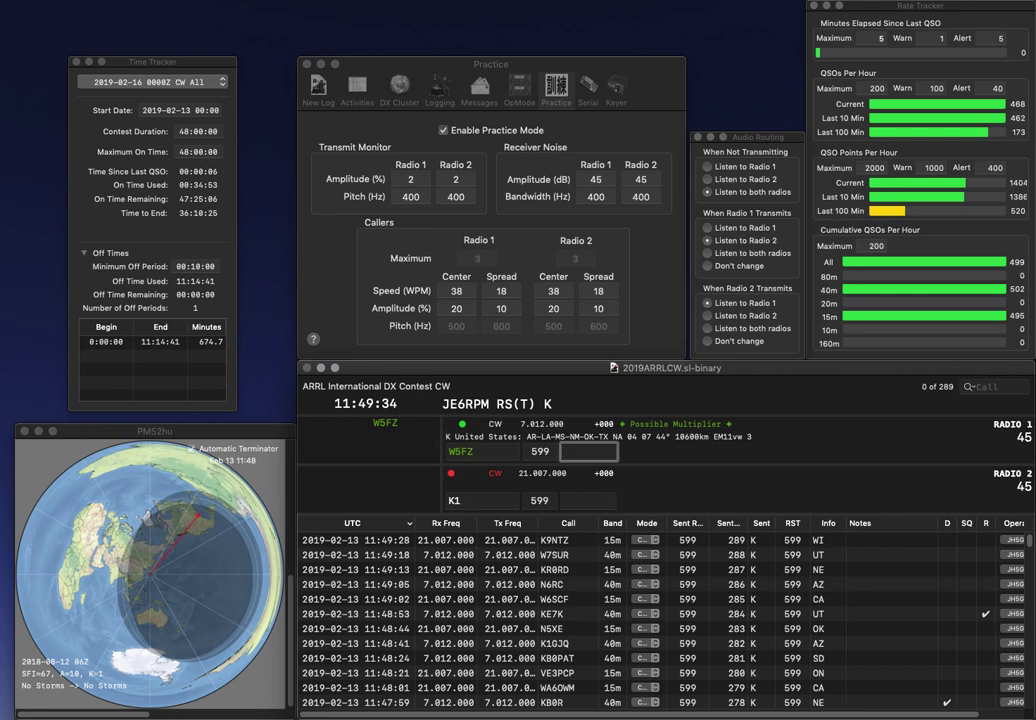
- Log W5FZ on Radio 1 with exchange LA, and complete and answer the Radio 2 call as K1SX
type("LA")
key("Return")
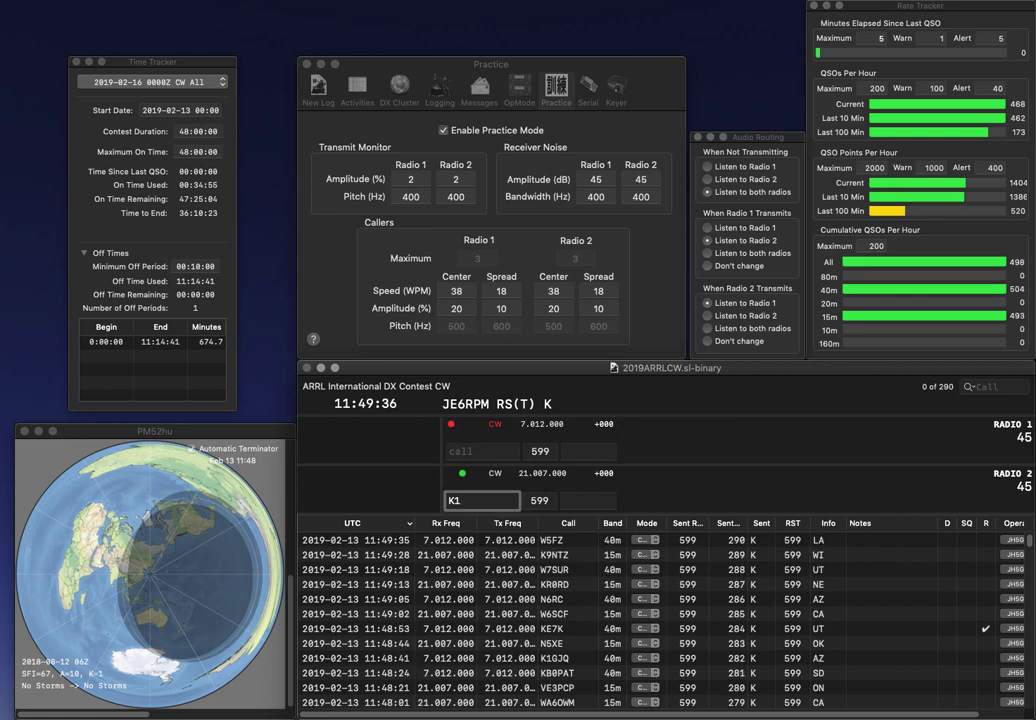
type("SX")
key("Return")
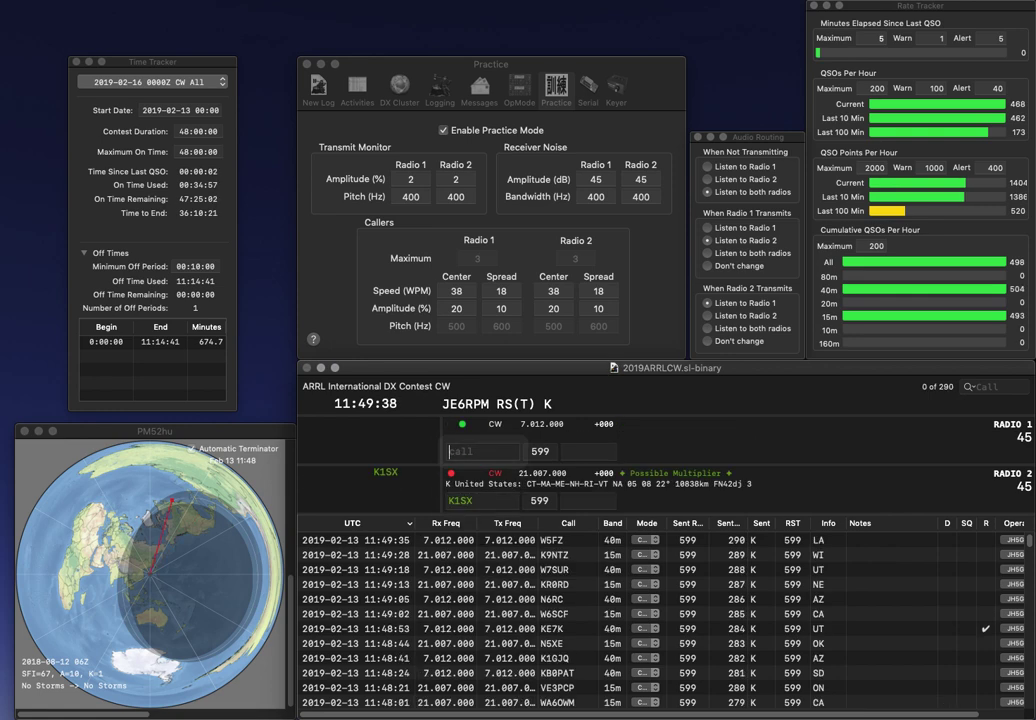
- Enter the call VA3EC on Radio 1 and answer it
type("W")
key("BackSpace")
type("EC")
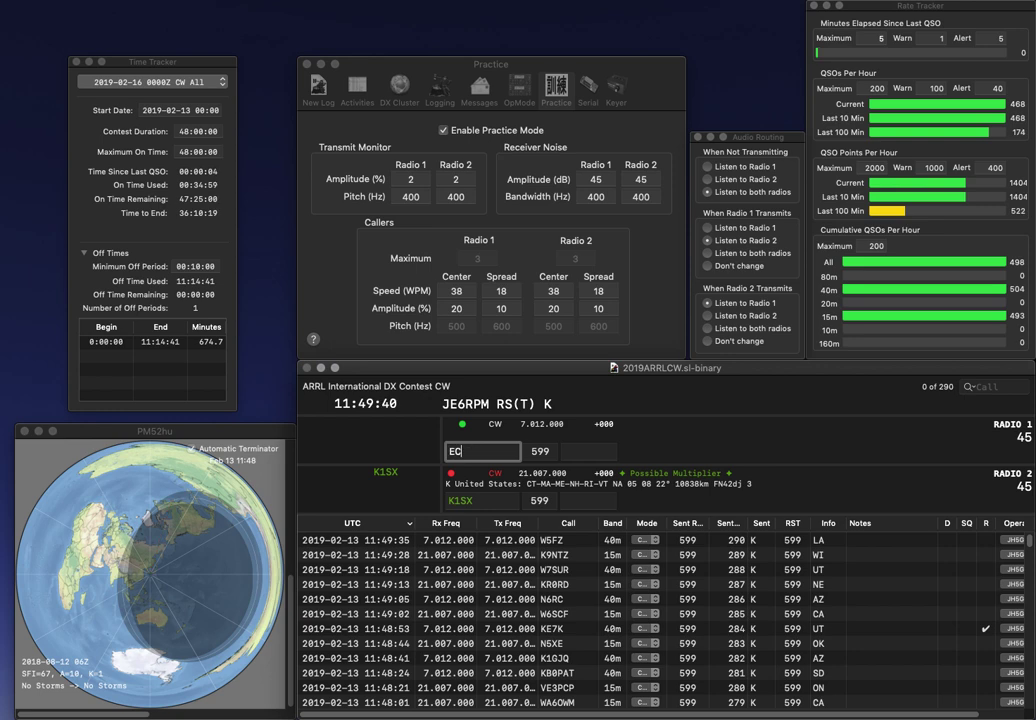
key("Home")
type("VA3")
key("Return")
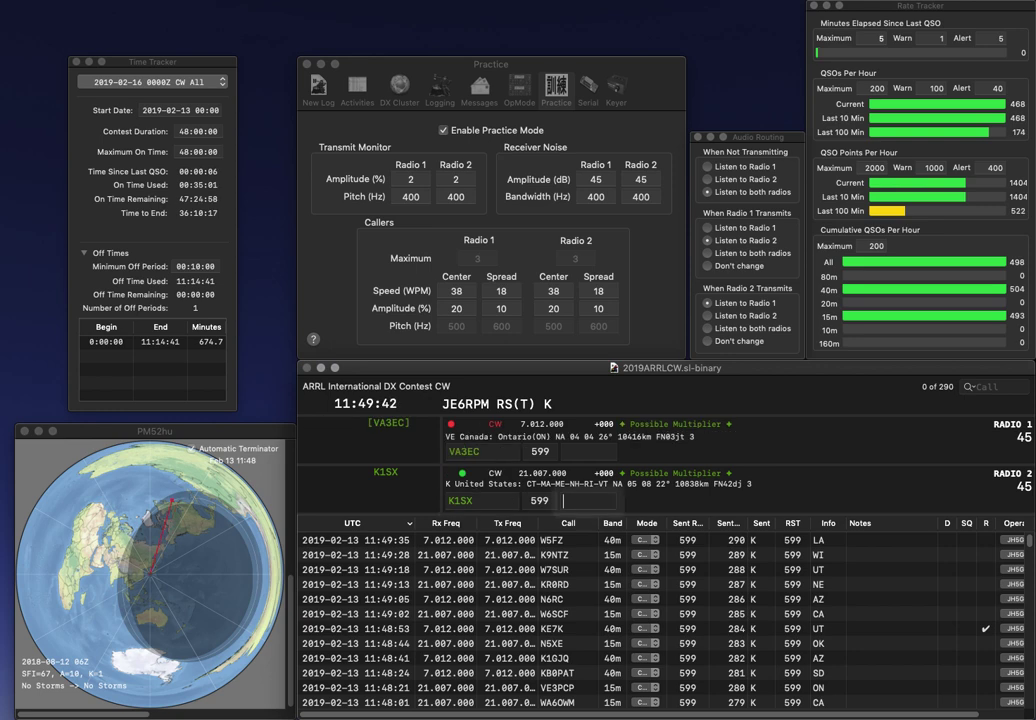
type("ME")
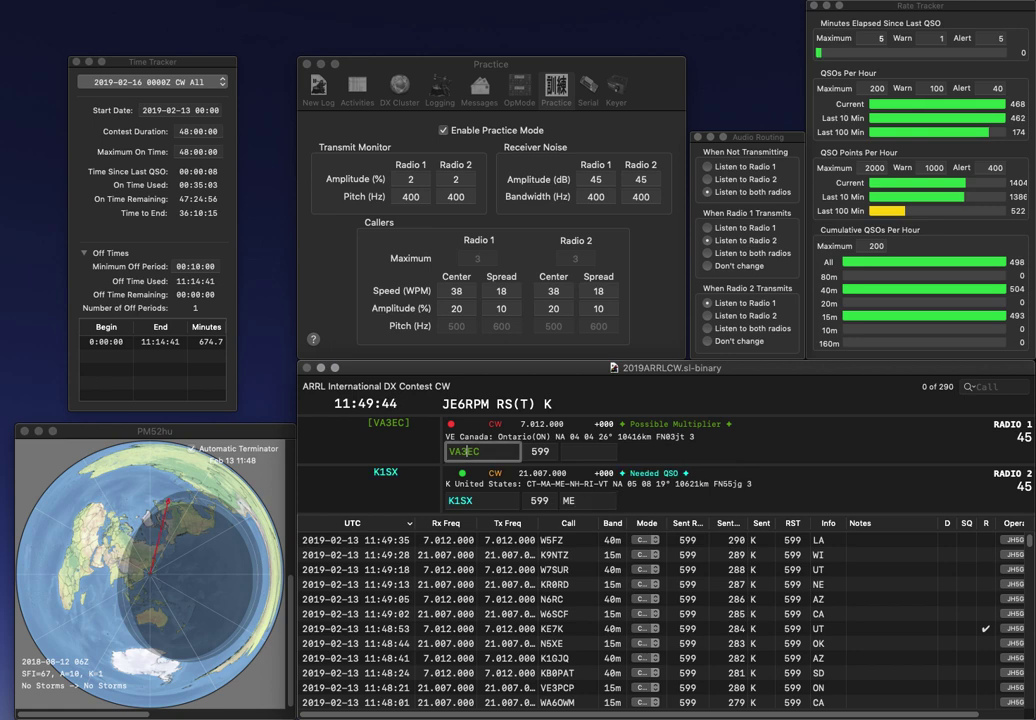
key("Return")
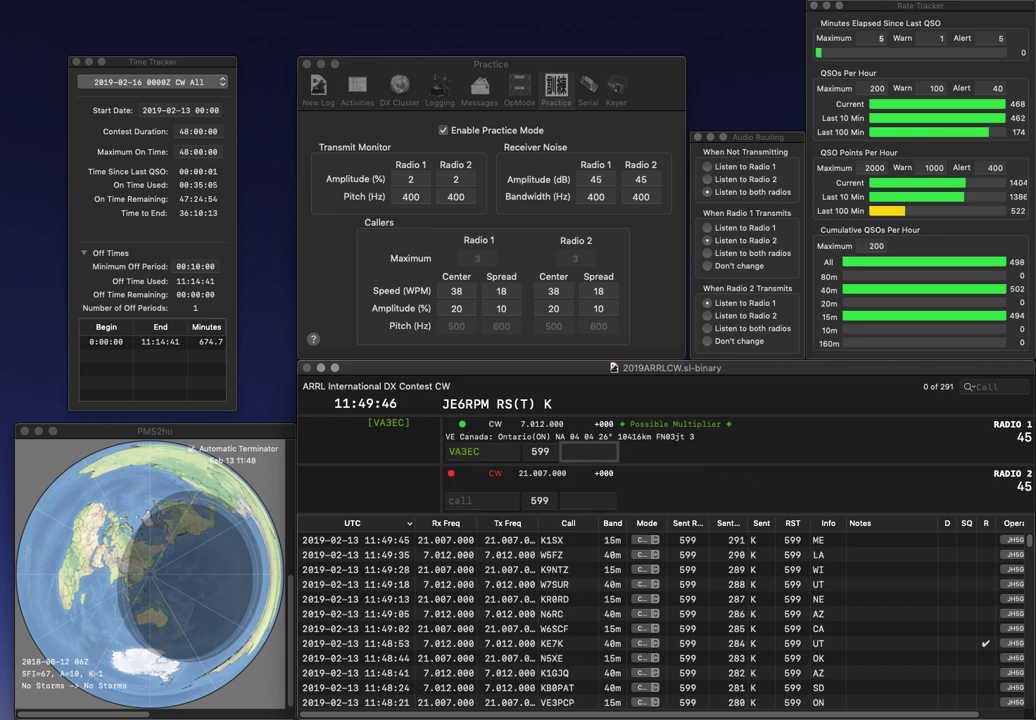
key("Return")
- Enter and answer the calls NX9B on Radio 2 and KN6YC on Radio 1
type("N")
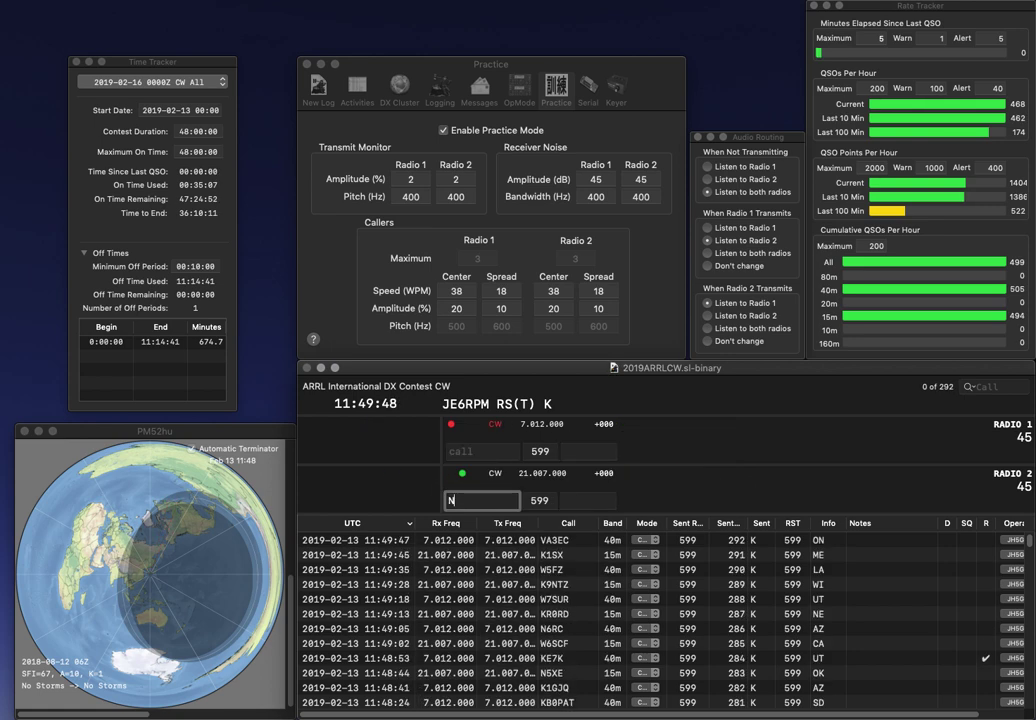
type("X9B")
key("Return")
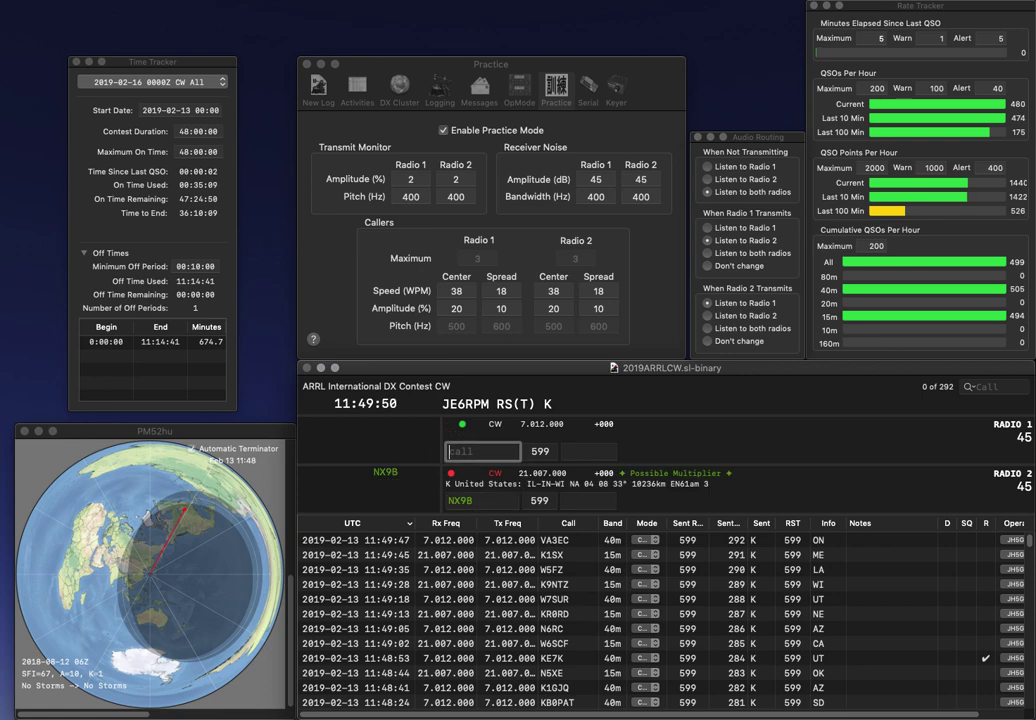
type("KN6YC")
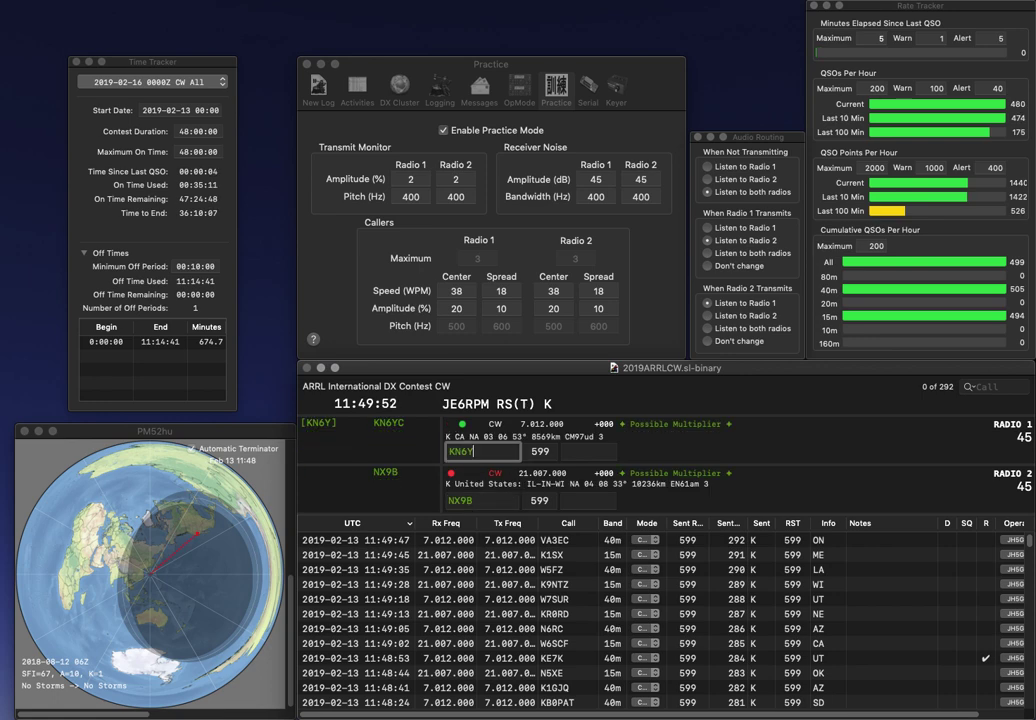
key("Return")
- Log NX9B on Radio 2 with exchange WI and KN6YC on Radio 1 with CA
type("WI")
key("Return")
type("CA")
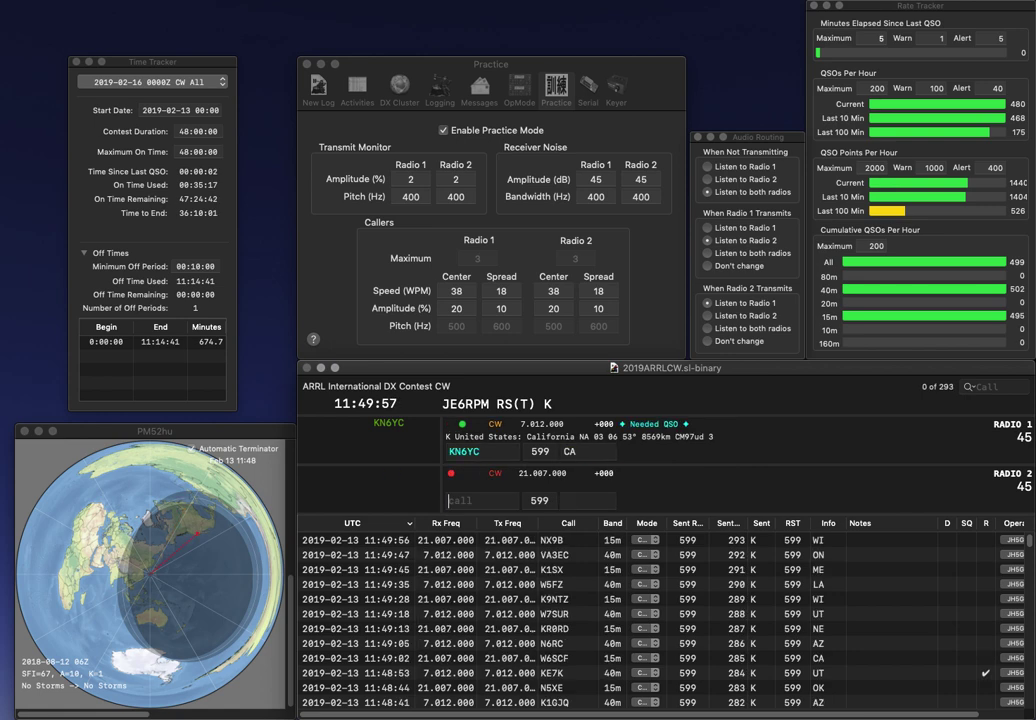
key("Return")
type("N")
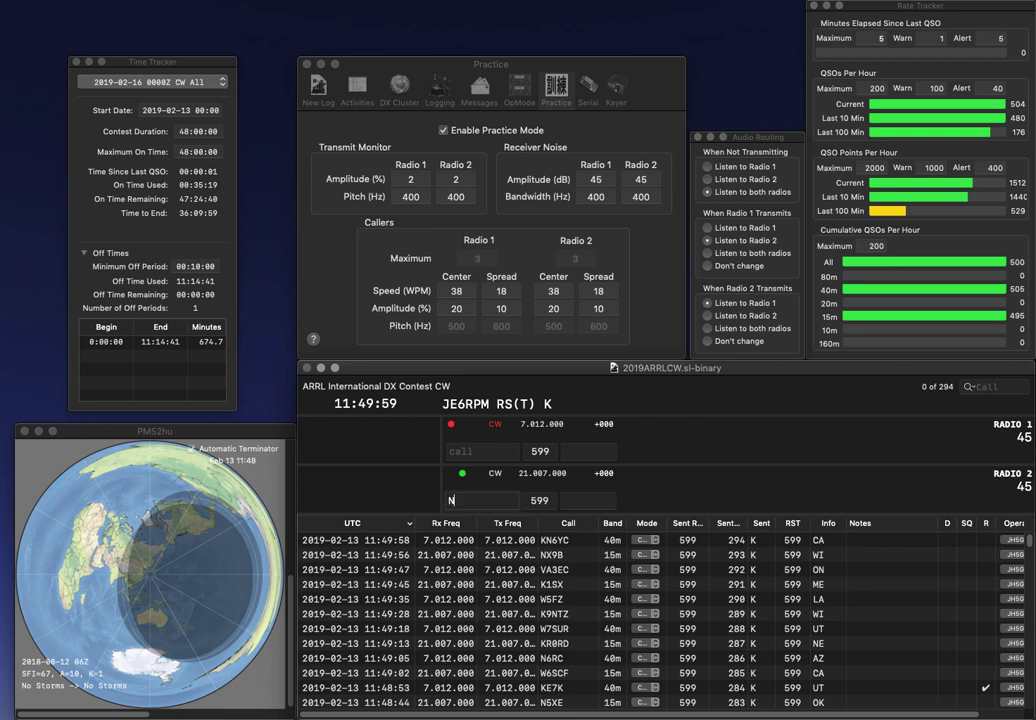
type("5LZ")
key("Return")
type("GT")
key("Left")
key("Left")
type("AE")
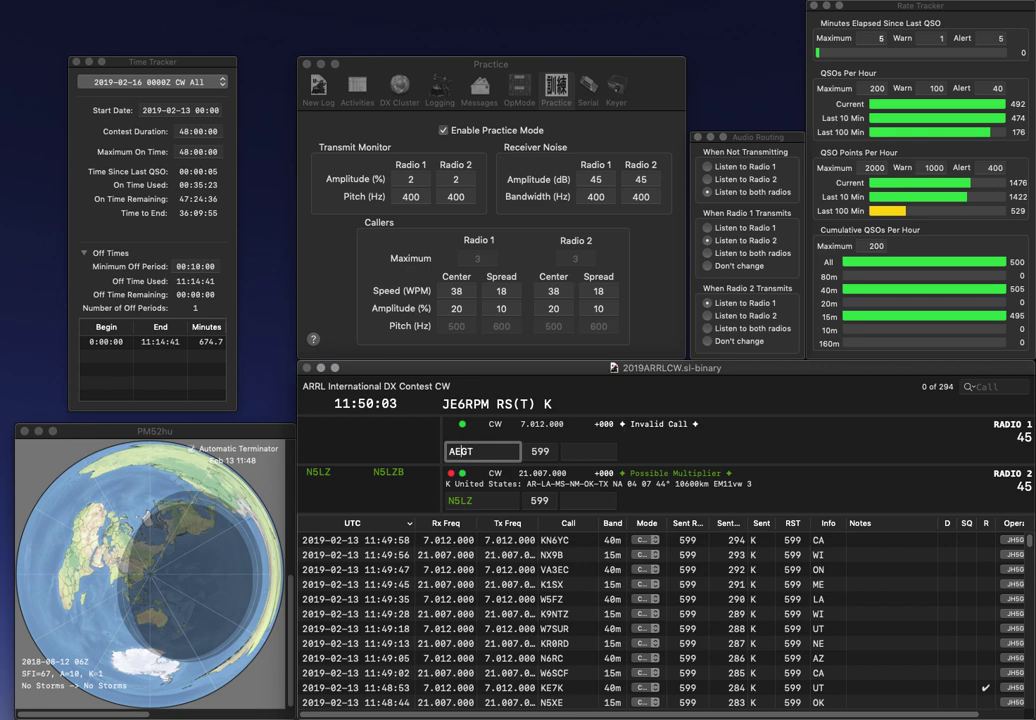
type("5")
key("Return")
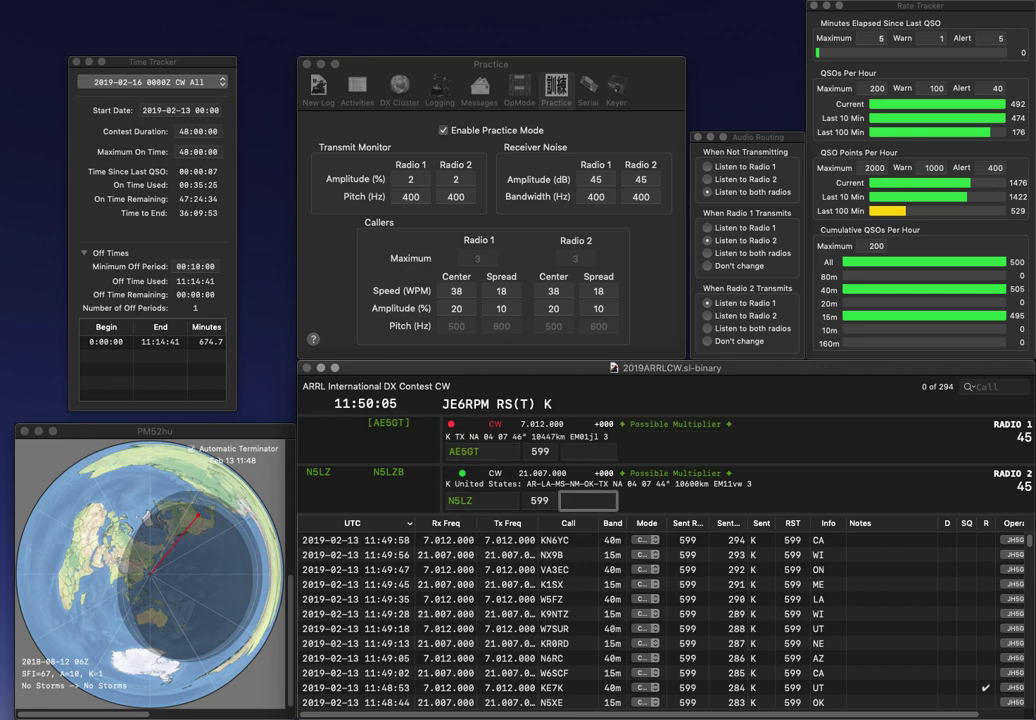
- Log N5LZ on Radio 2 with exchange AR and AE5GT on Radio 1 with TX
type("RAR")
key("Return")
type("TX")
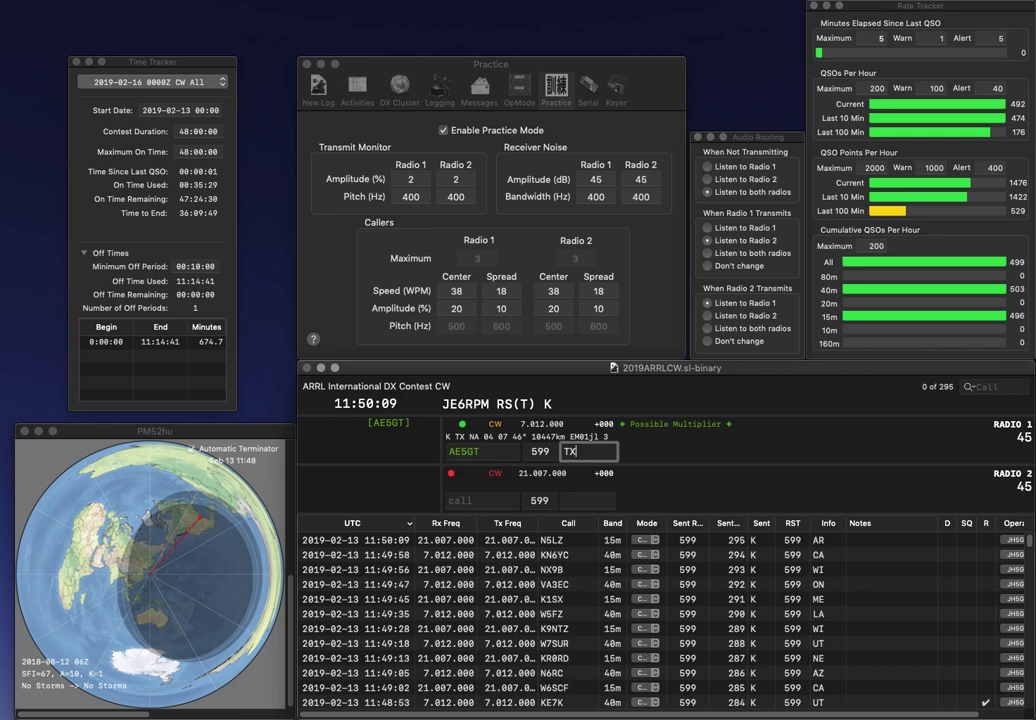
key("Return")
type("W6ZO")
key("Return")
type("WA9LKF")
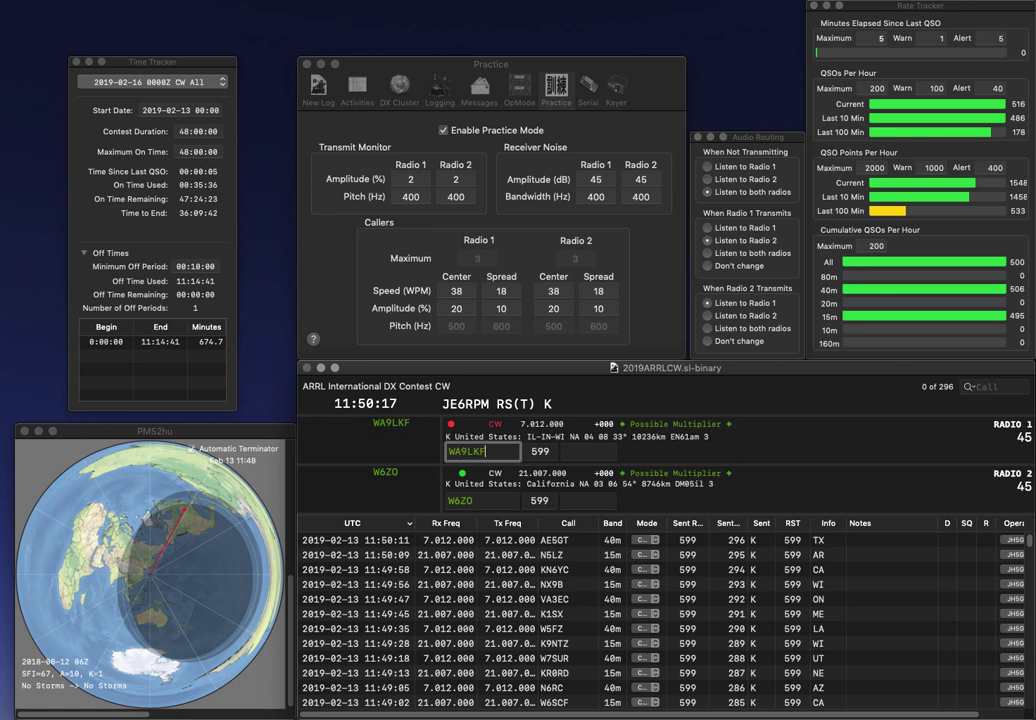
key("Return")
key("space")
- Log W6ZO on Radio 2 with exchange CA and WA9LKF on Radio 1 with WI
type("CA")
key("Return")
key("space")
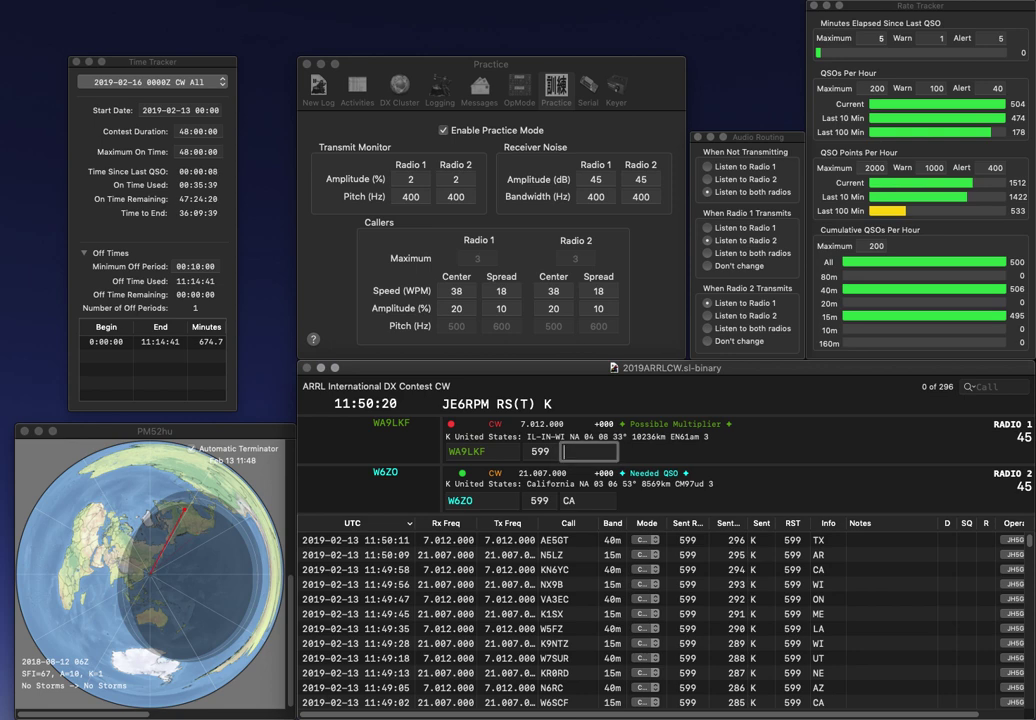
key("Return")
type("WI")
key("Return")
- Enter and answer the calls K4YA on Radio 2 and W7PX on Radio 1
type("K")
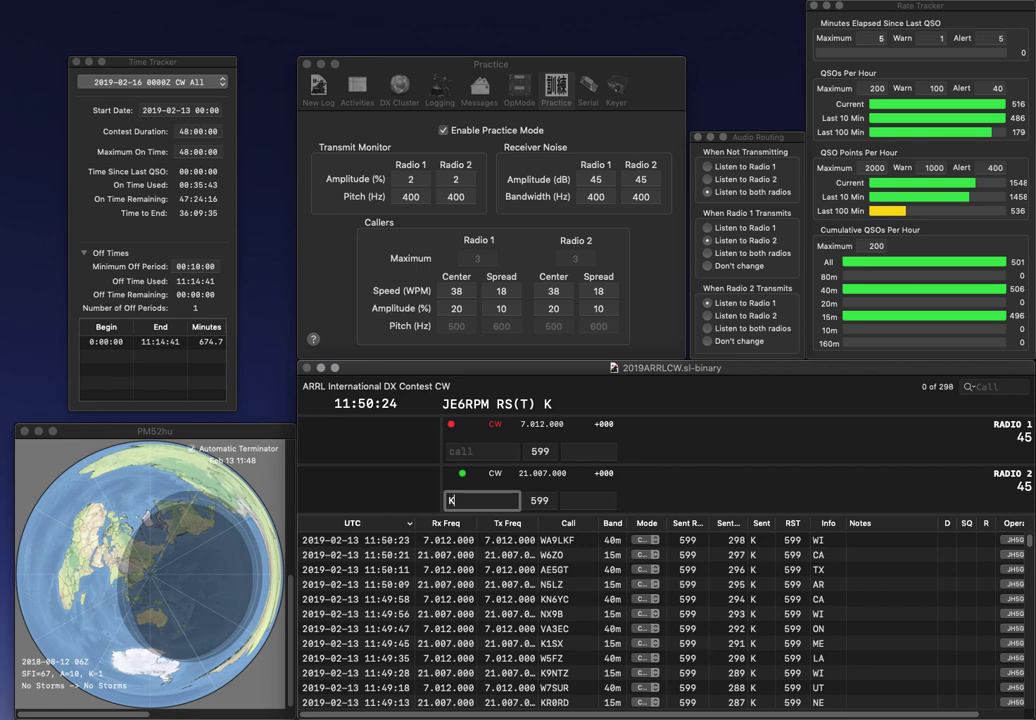
type("4YA")
key("Return")
type("K")
type("7")
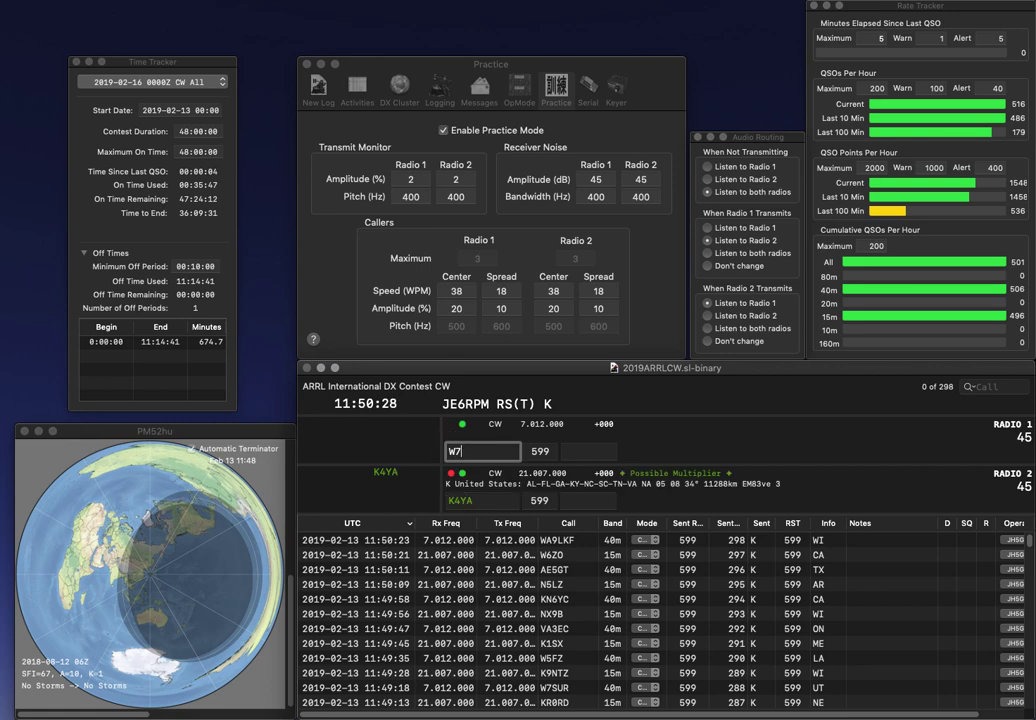
type("PX")
key("Return")
- Log K4YA on Radio 2 with exchange GA and W7PX on Radio 1 with UT
type("GA")
key("Return")
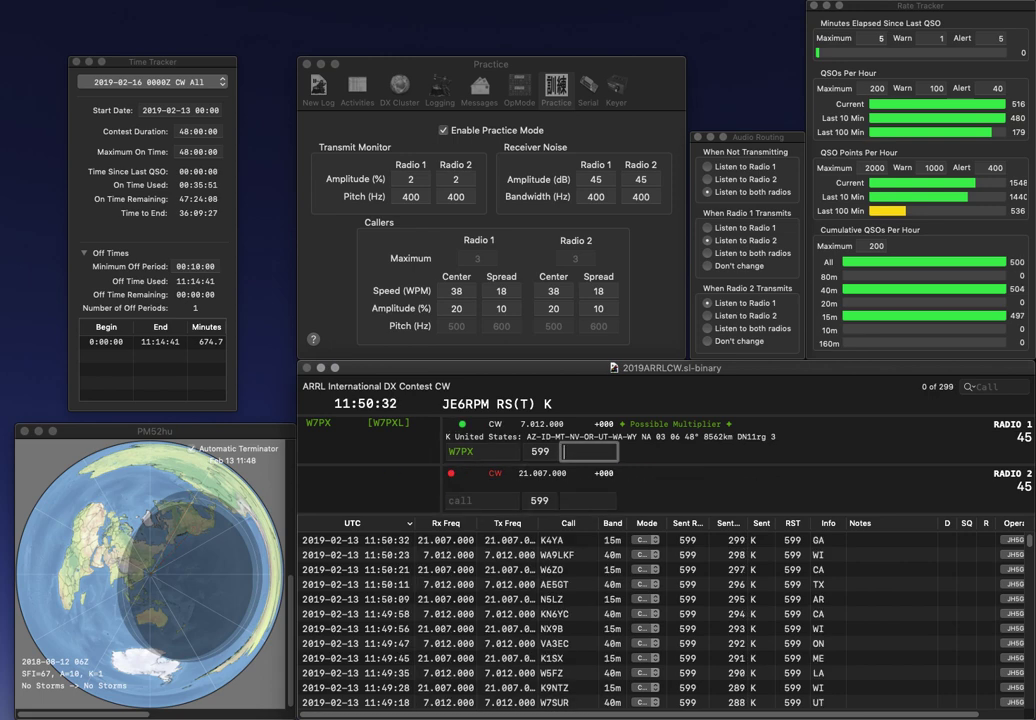
type("UT")
key("Return")
type("WA4ZXV")
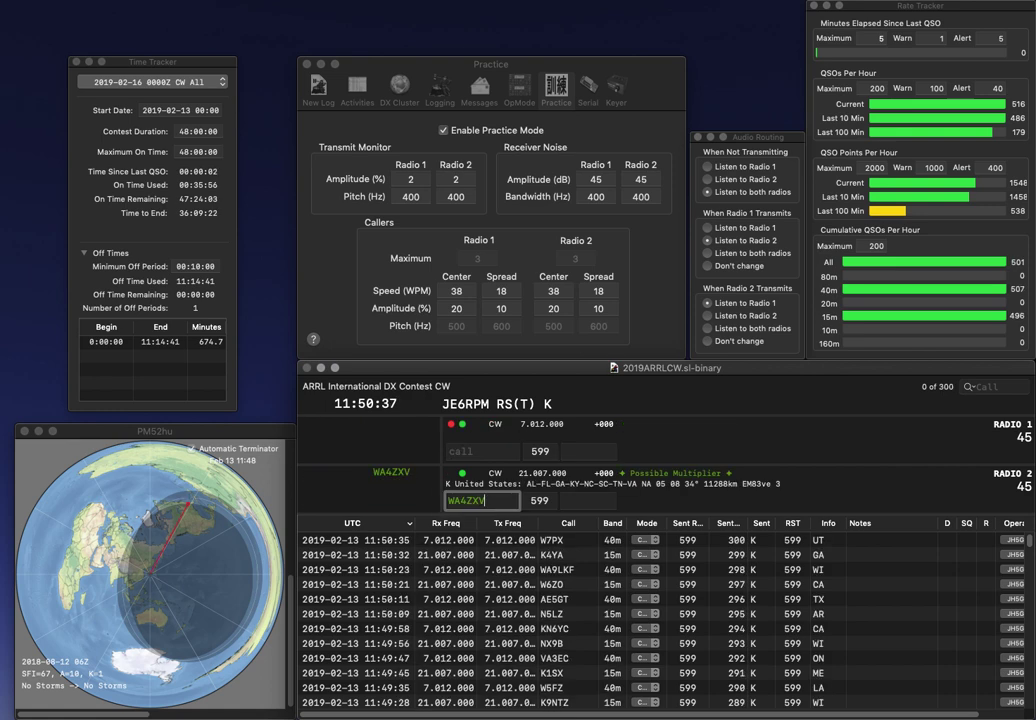
key("Return")
type("KF8")
key("Return")
key("space")
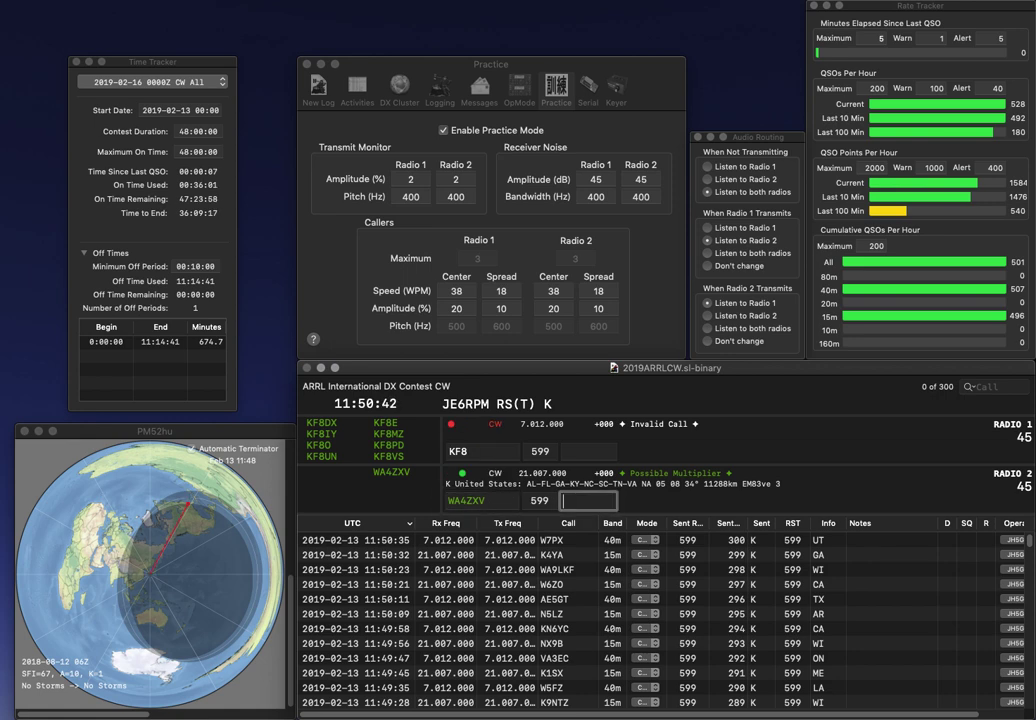
type("KY")
key("Return")
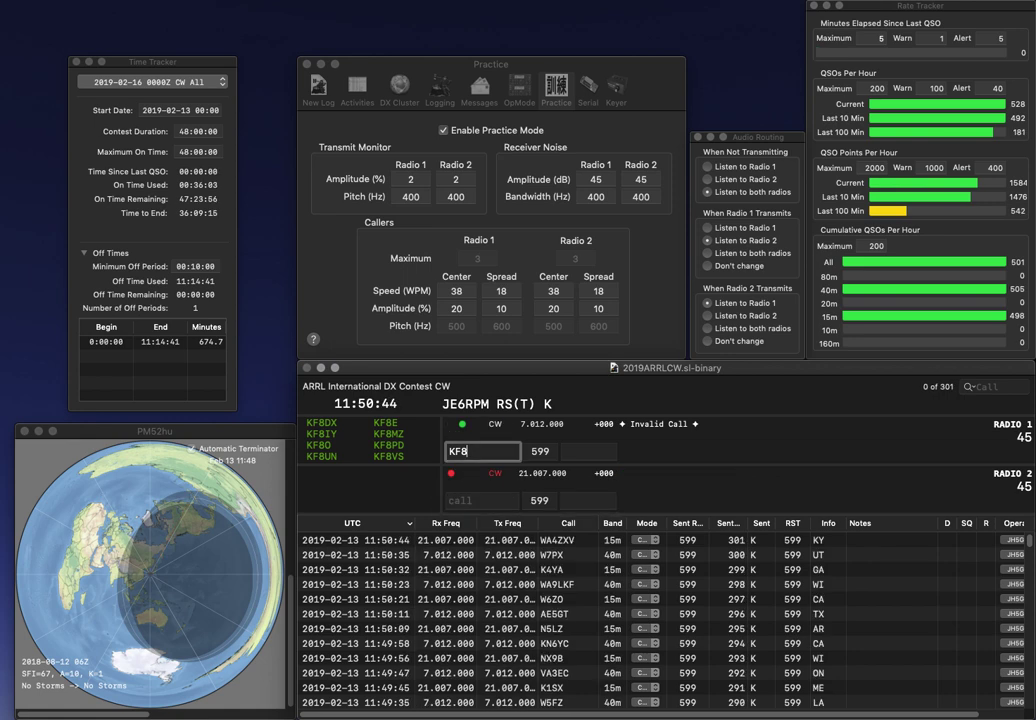
key("BackSpace")
type("7MD")
key("Return")
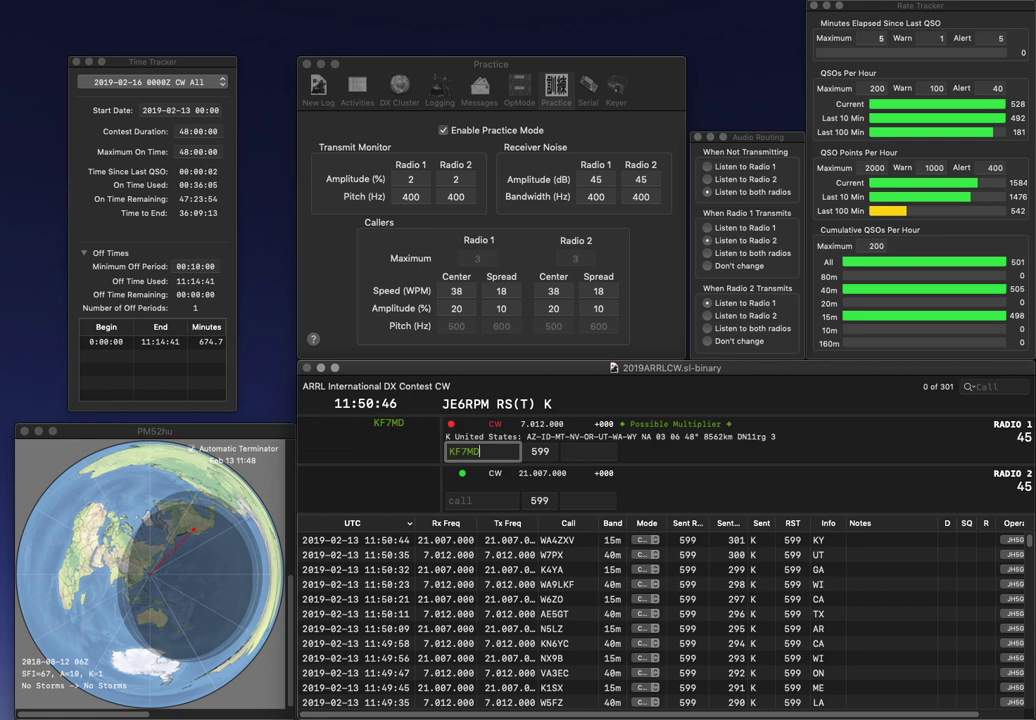
type("VE9MWA")
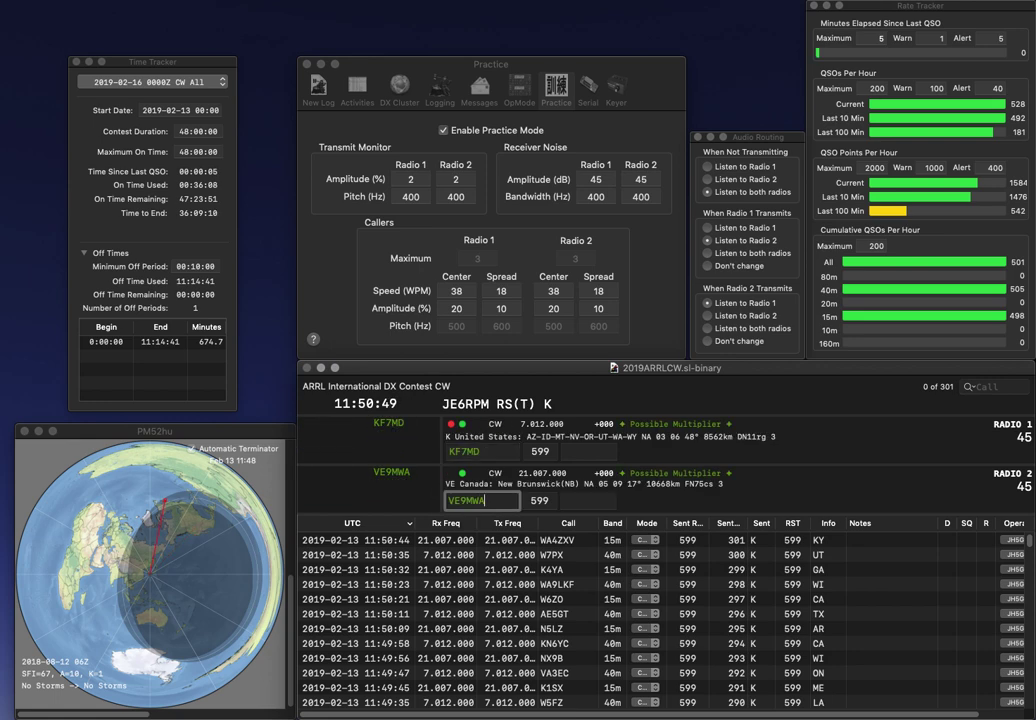
key("Return")
key("Tab")
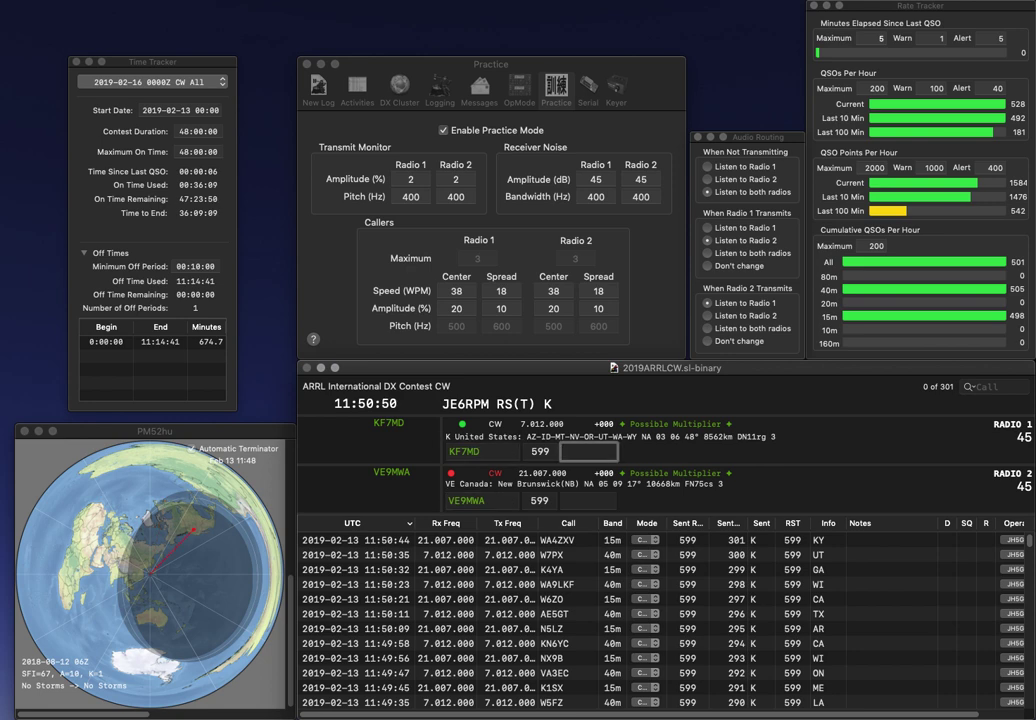
type("WA")
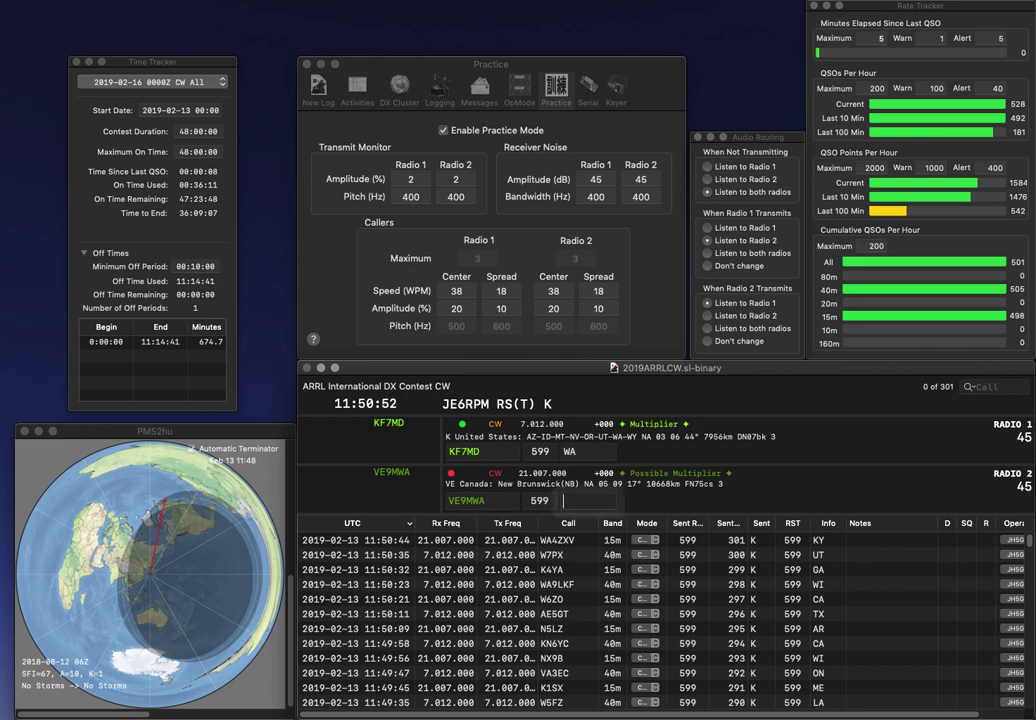
key("Return")
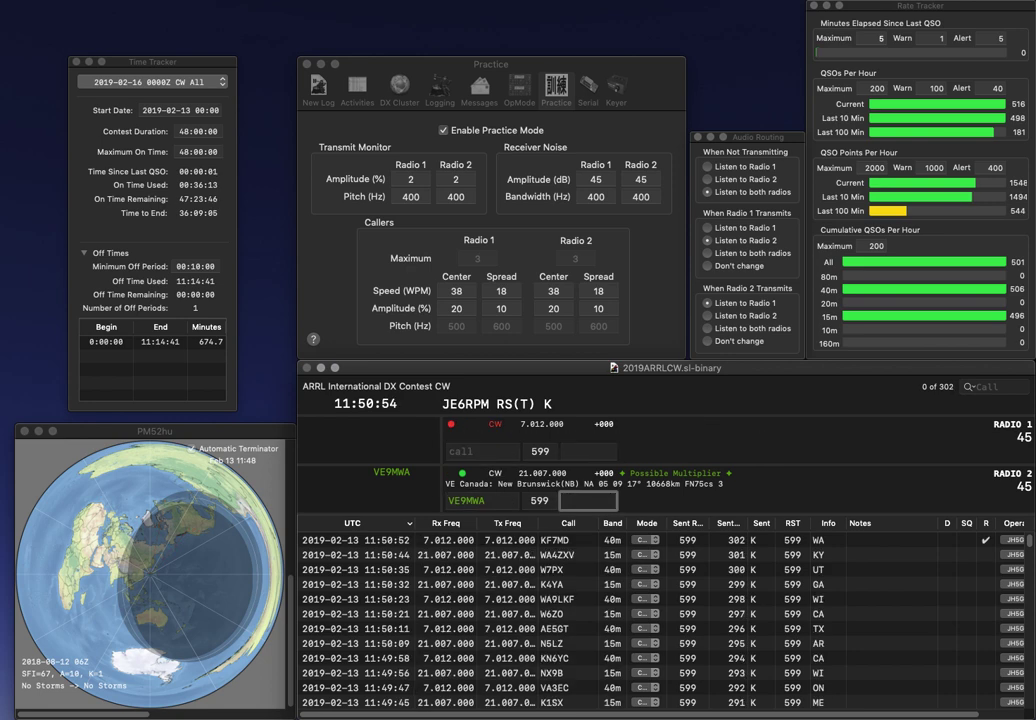
- Log VE9MWA on Radio 2 with exchange NB and turn off practice mode
type("N")
key("Return")
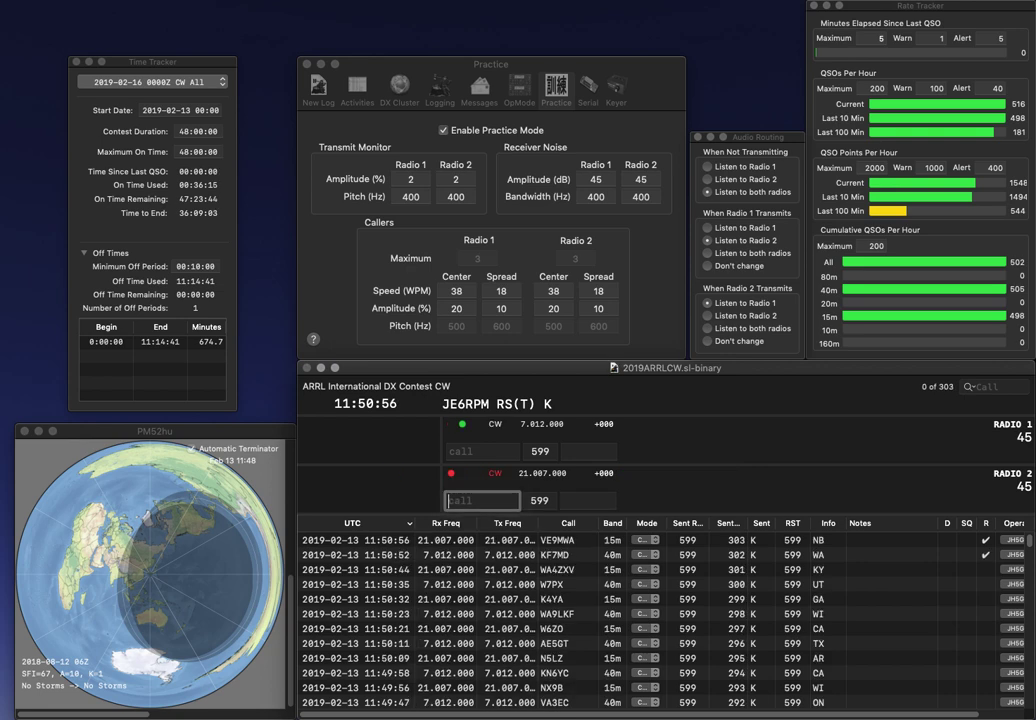
left_click(443, 131)
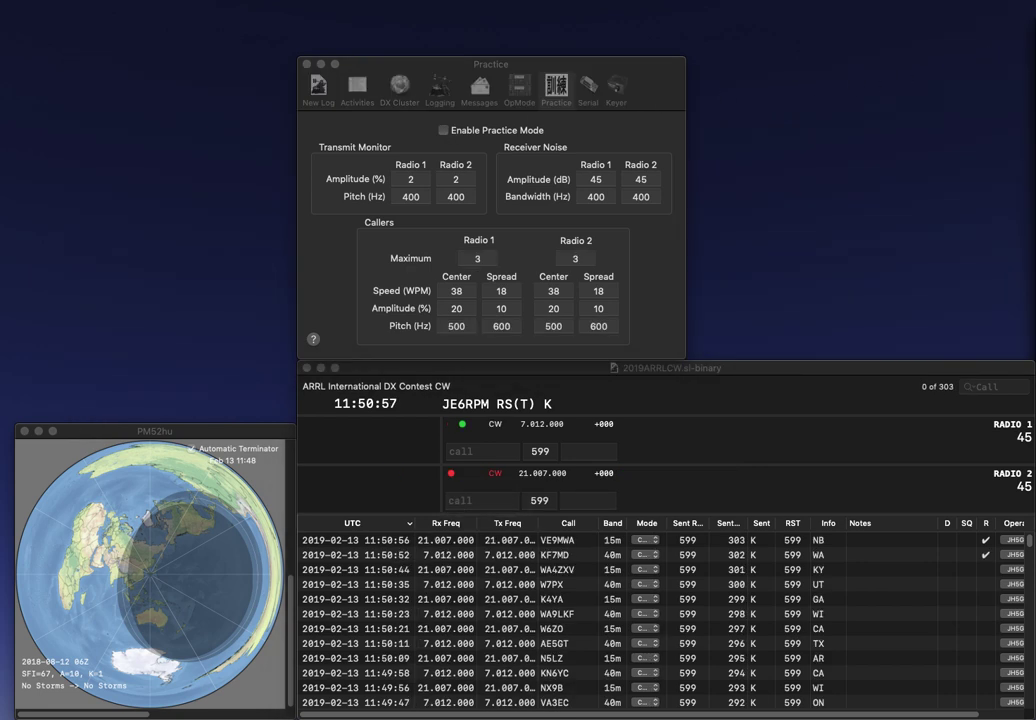